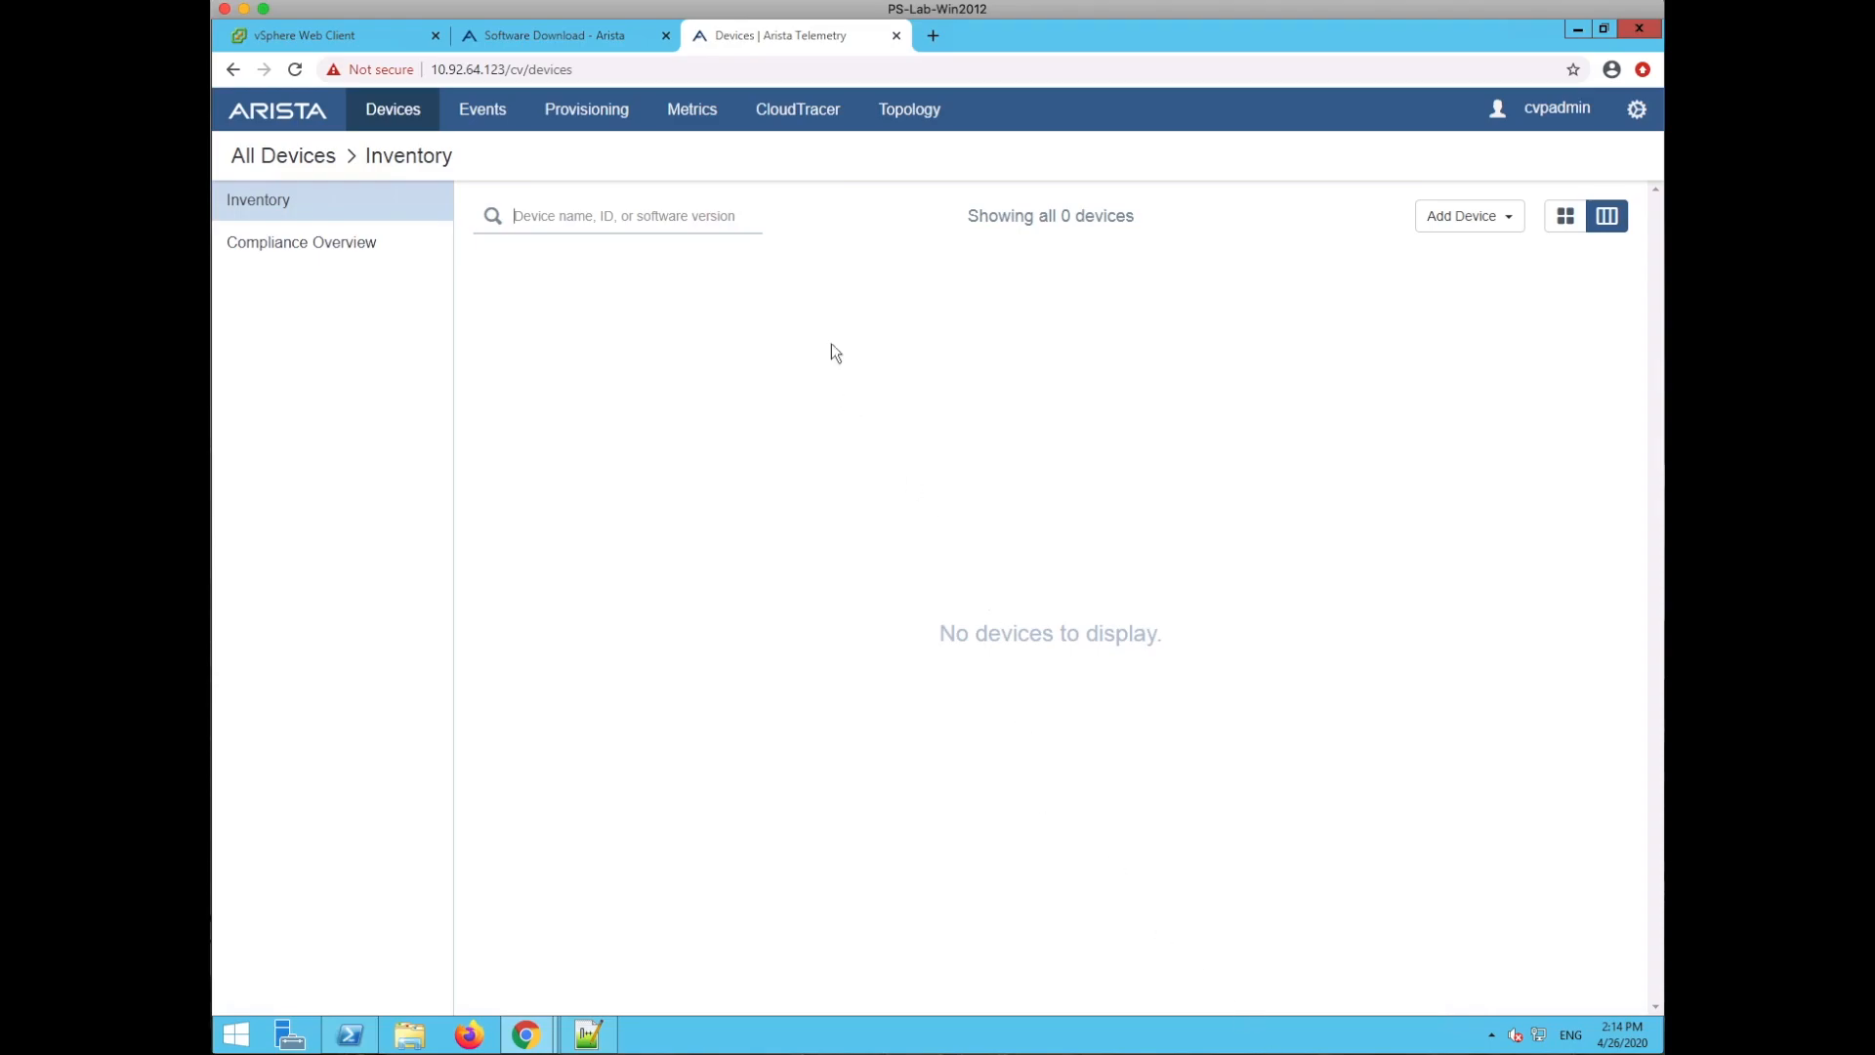
# - Open Network Provisioning and pan and zoom the empty topology graph
pyautogui.click(575, 114)
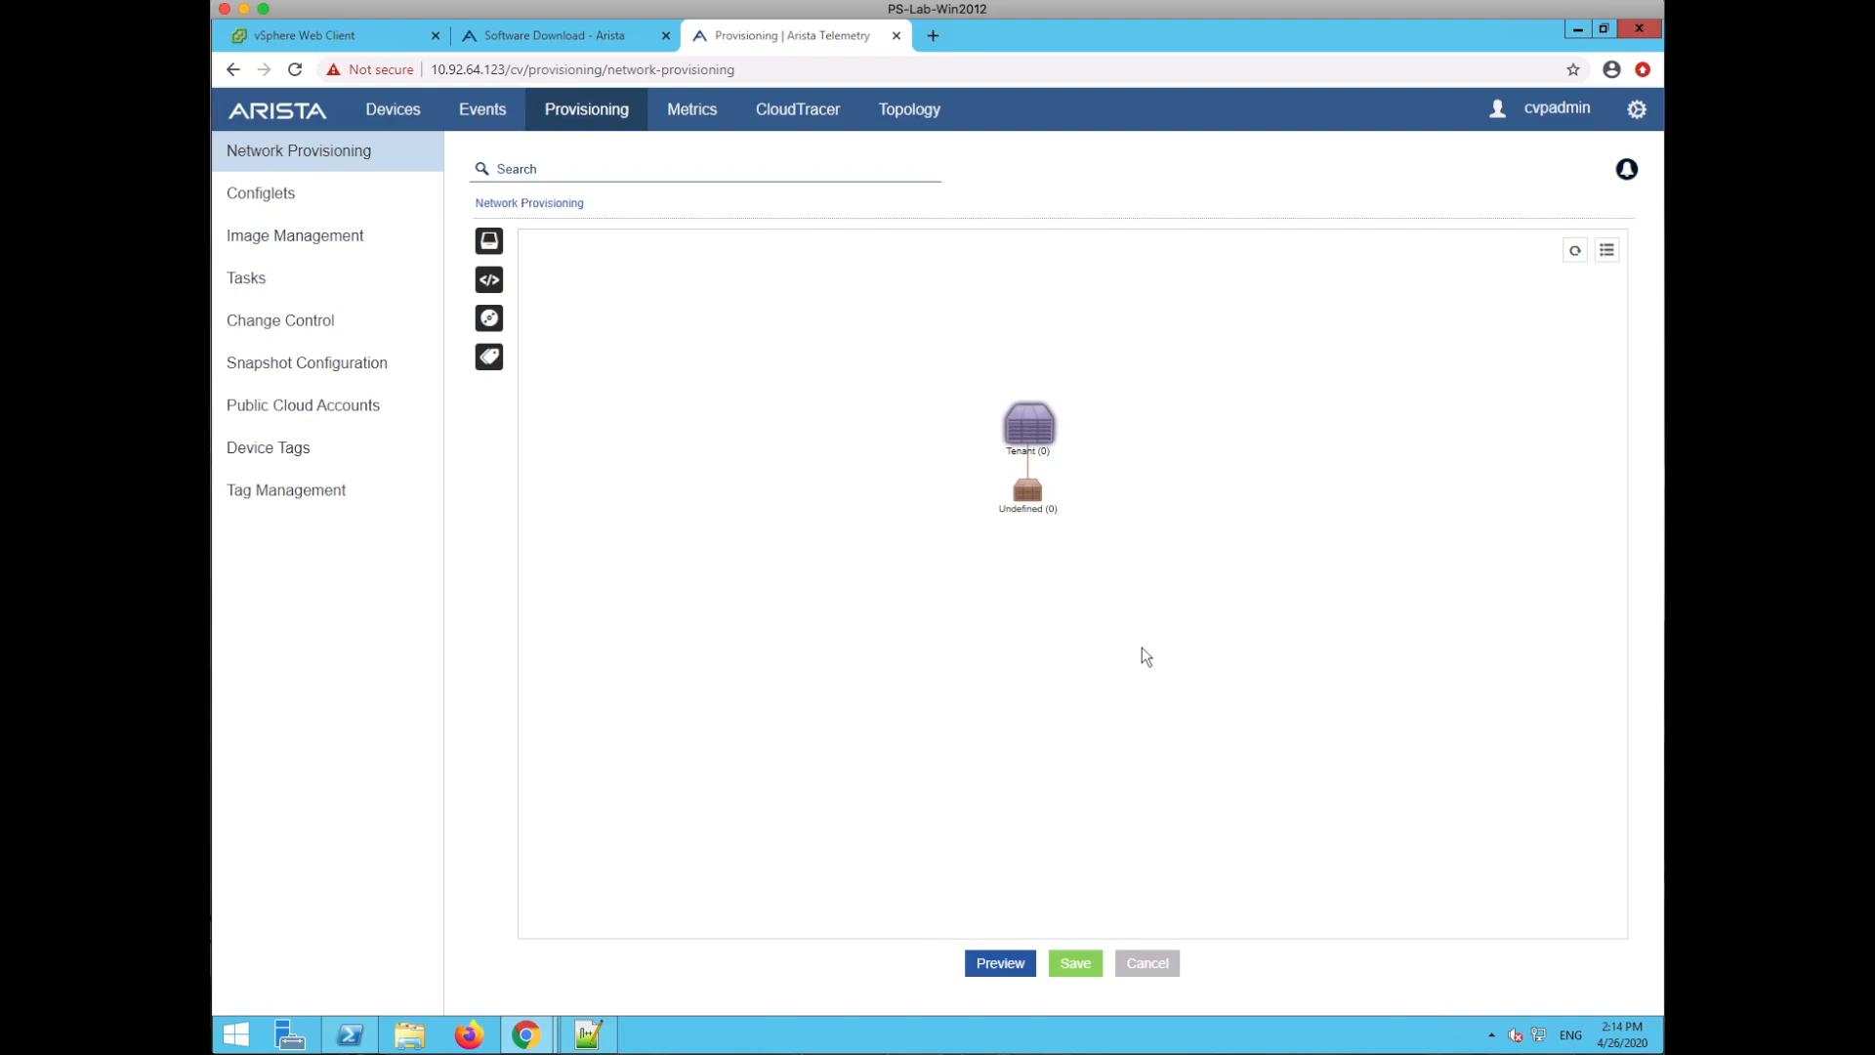
pyautogui.moveTo(1180, 606); pyautogui.dragTo(1180, 650)
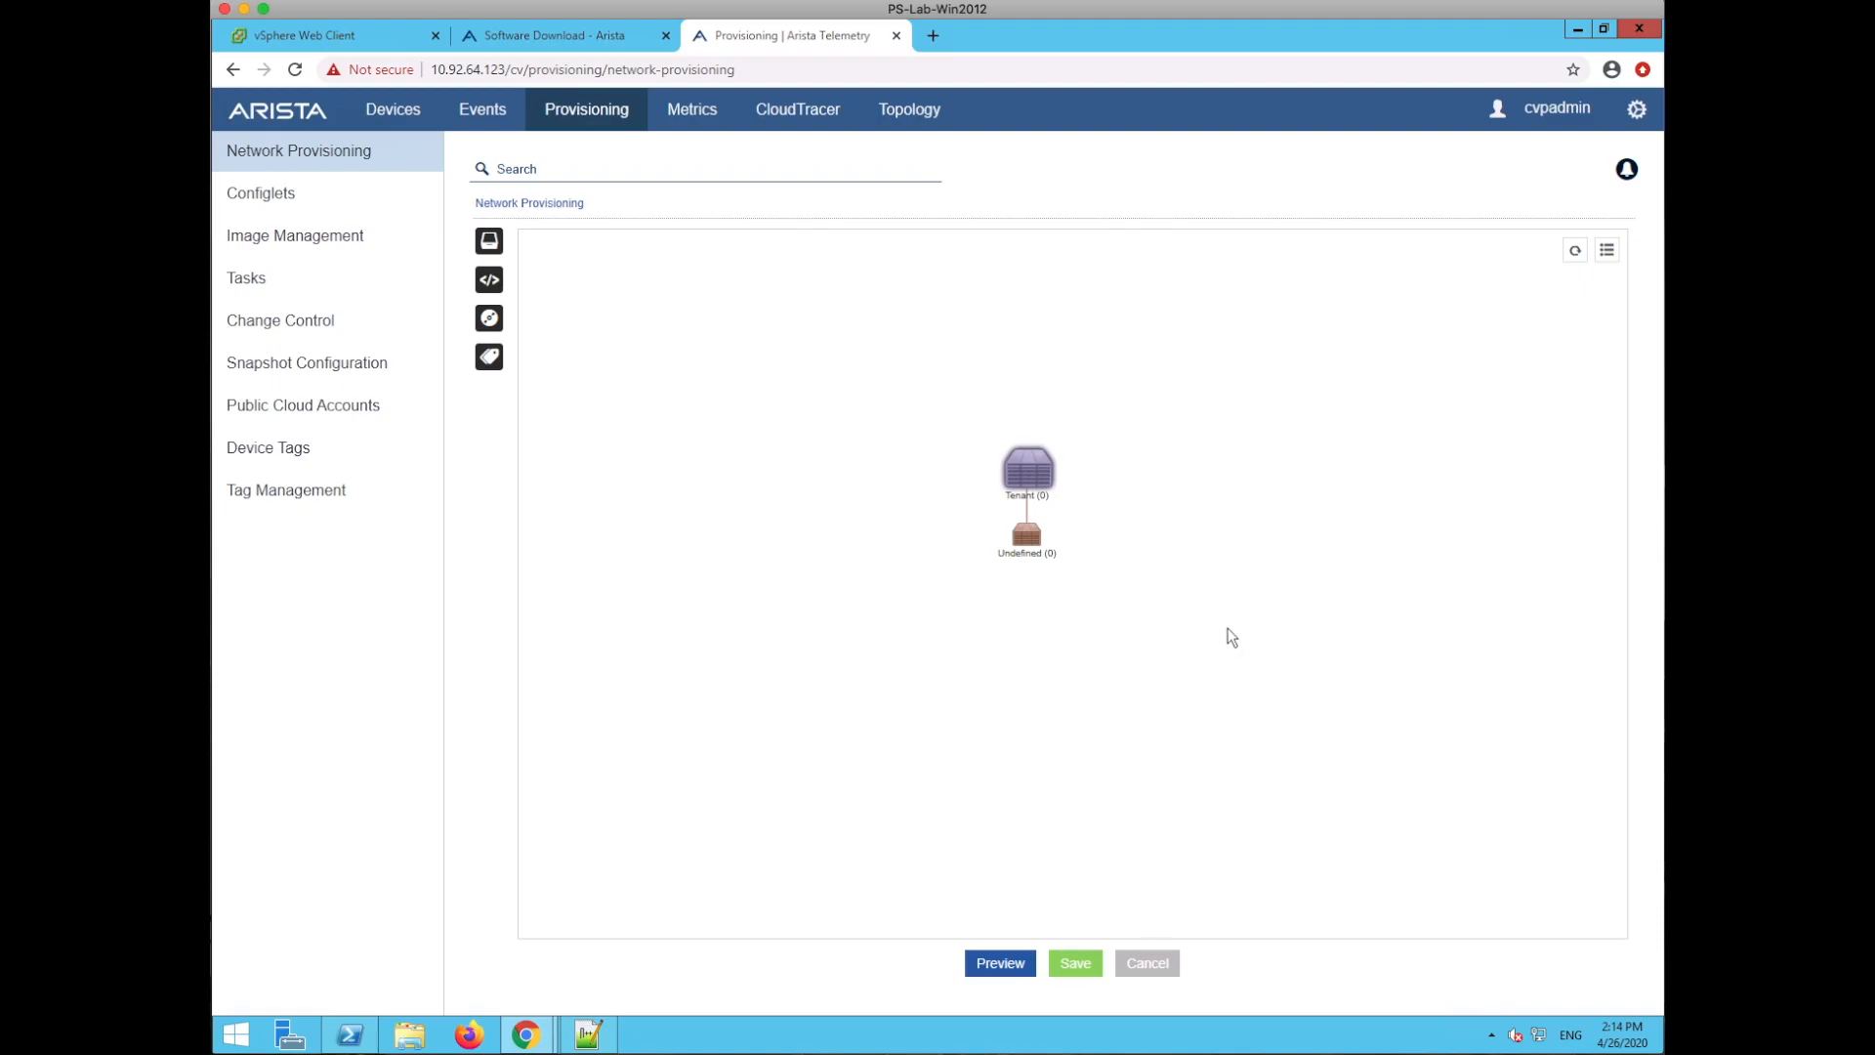
pyautogui.moveTo(1225, 635); pyautogui.dragTo(1221, 658)
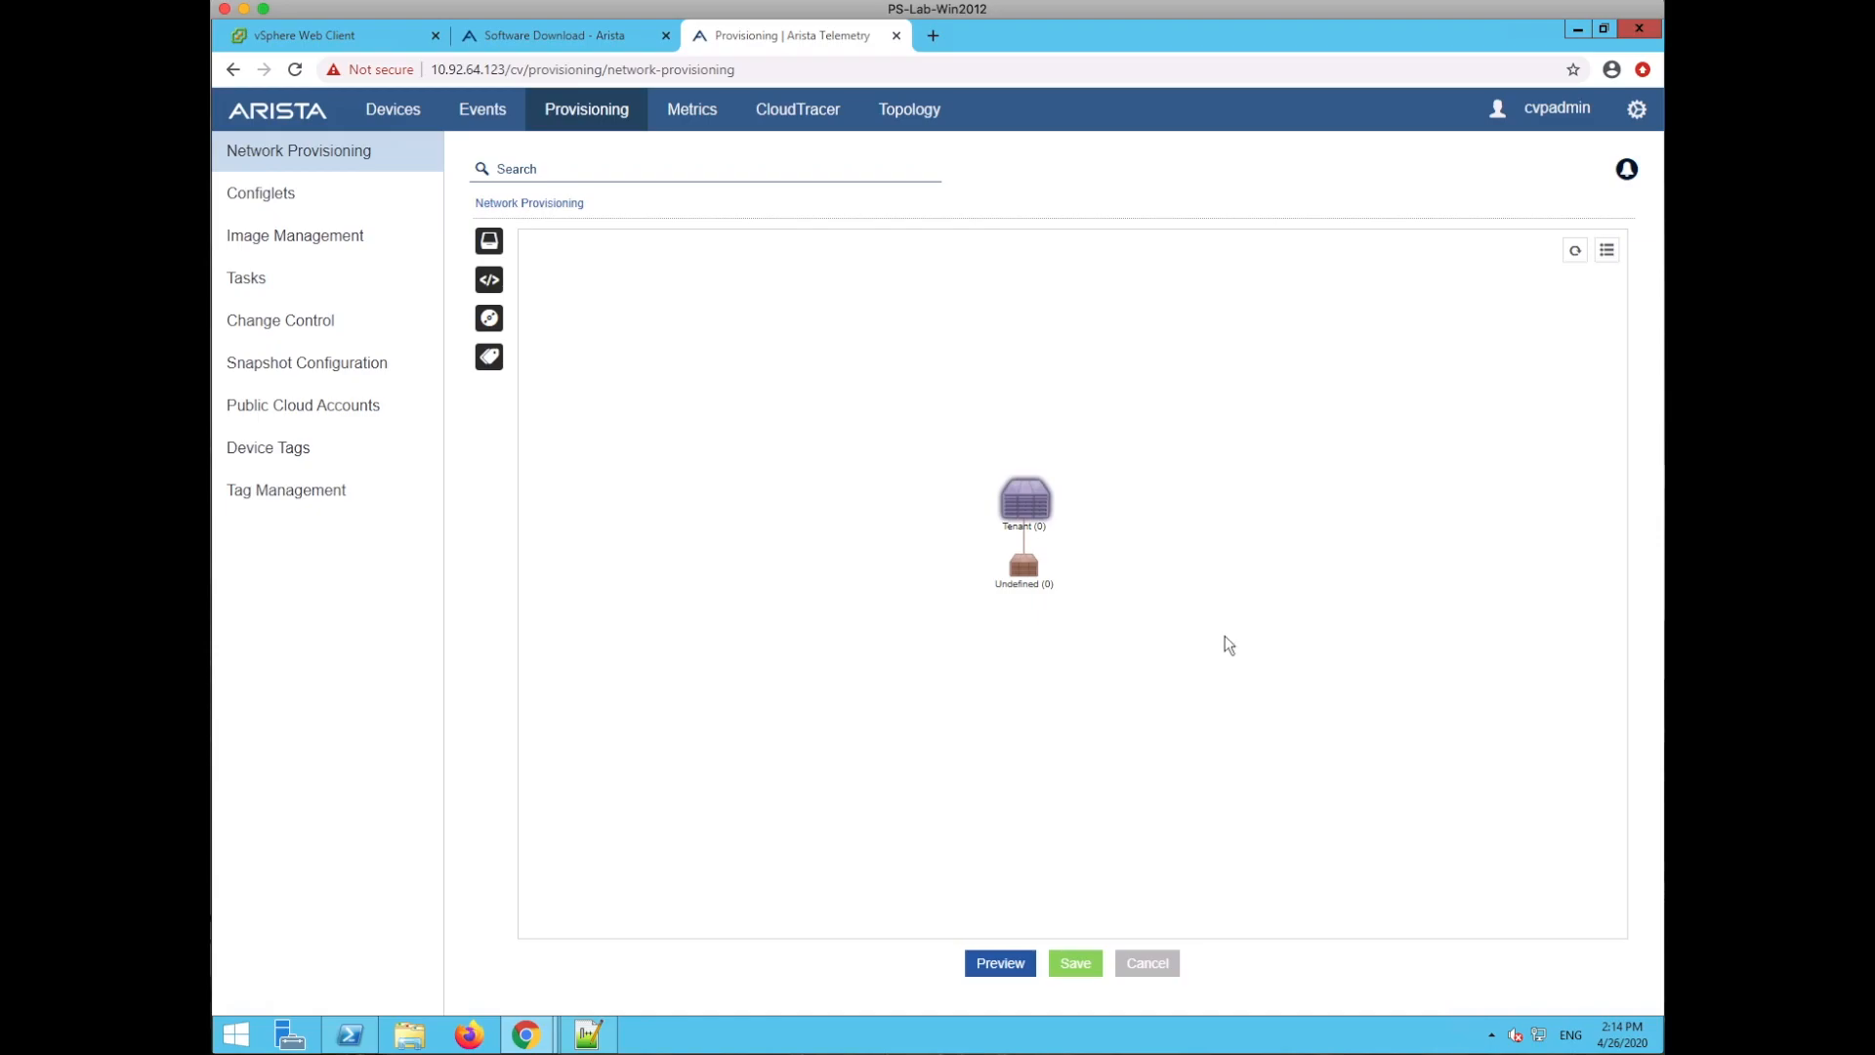
pyautogui.click(975, 677)
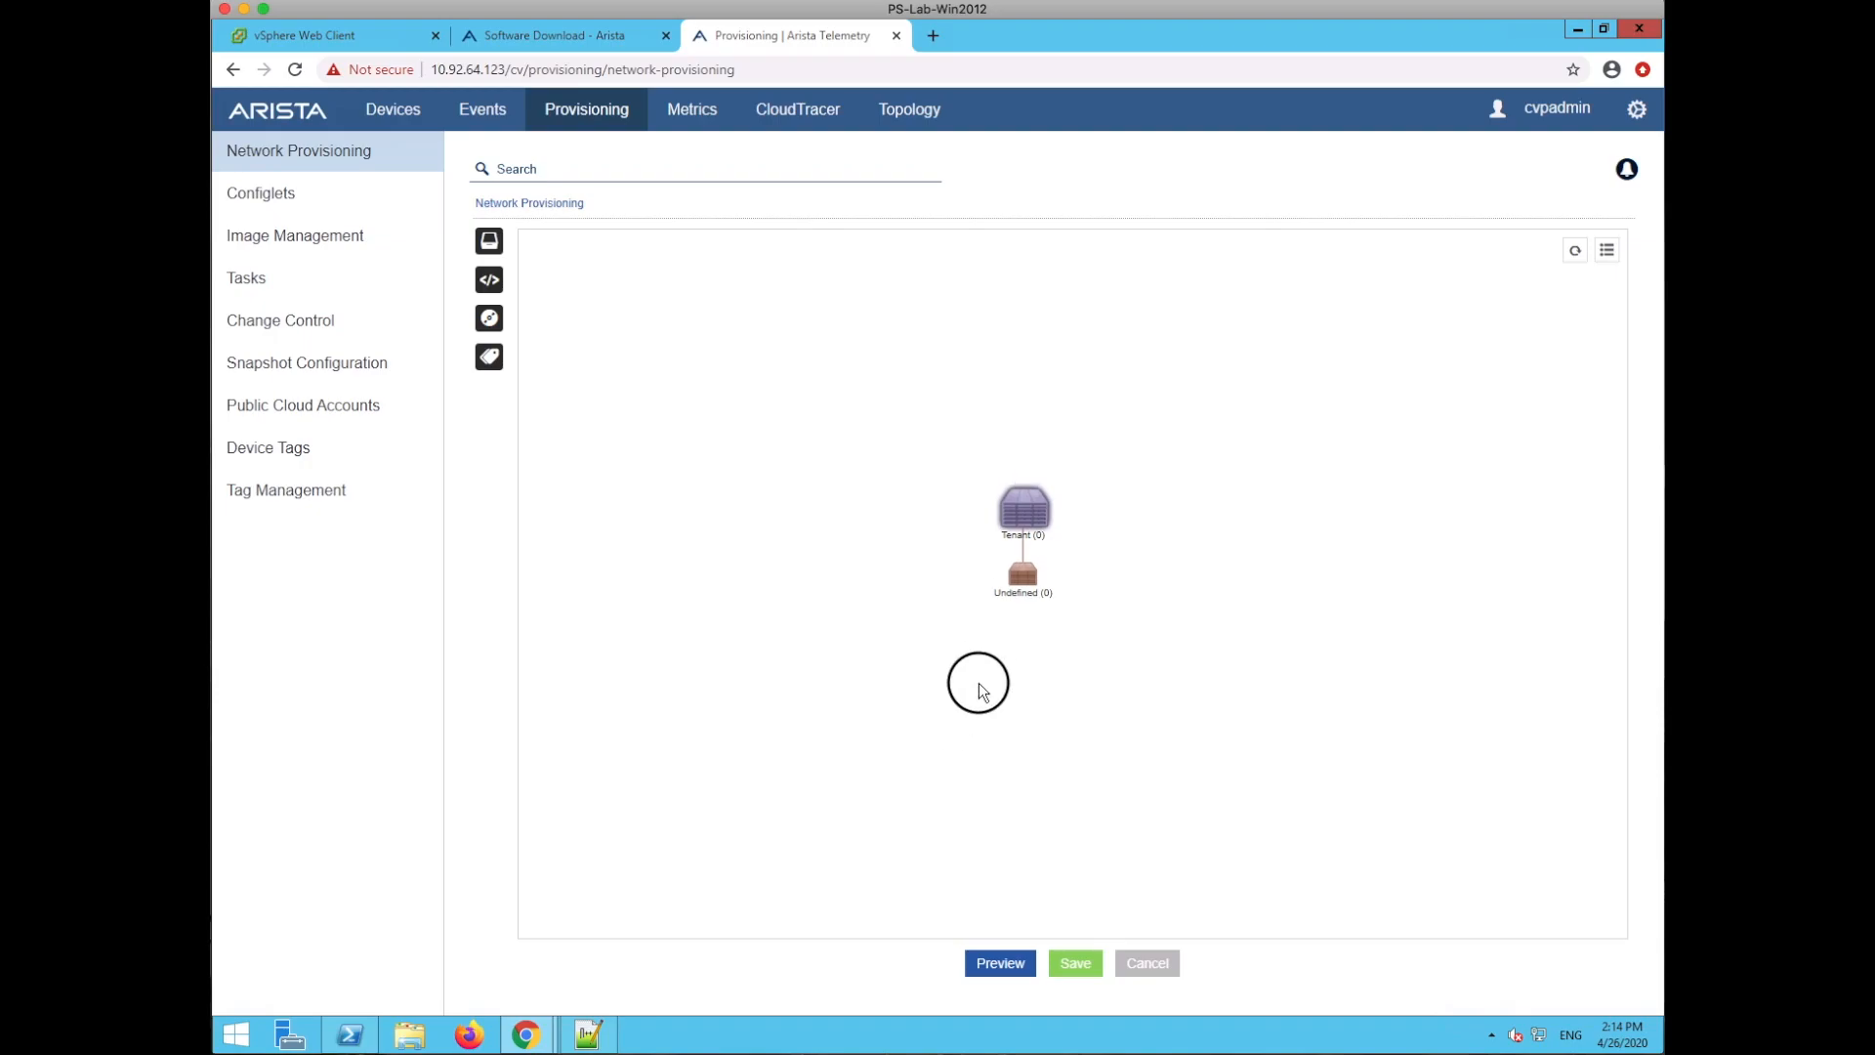
pyautogui.click(1101, 646)
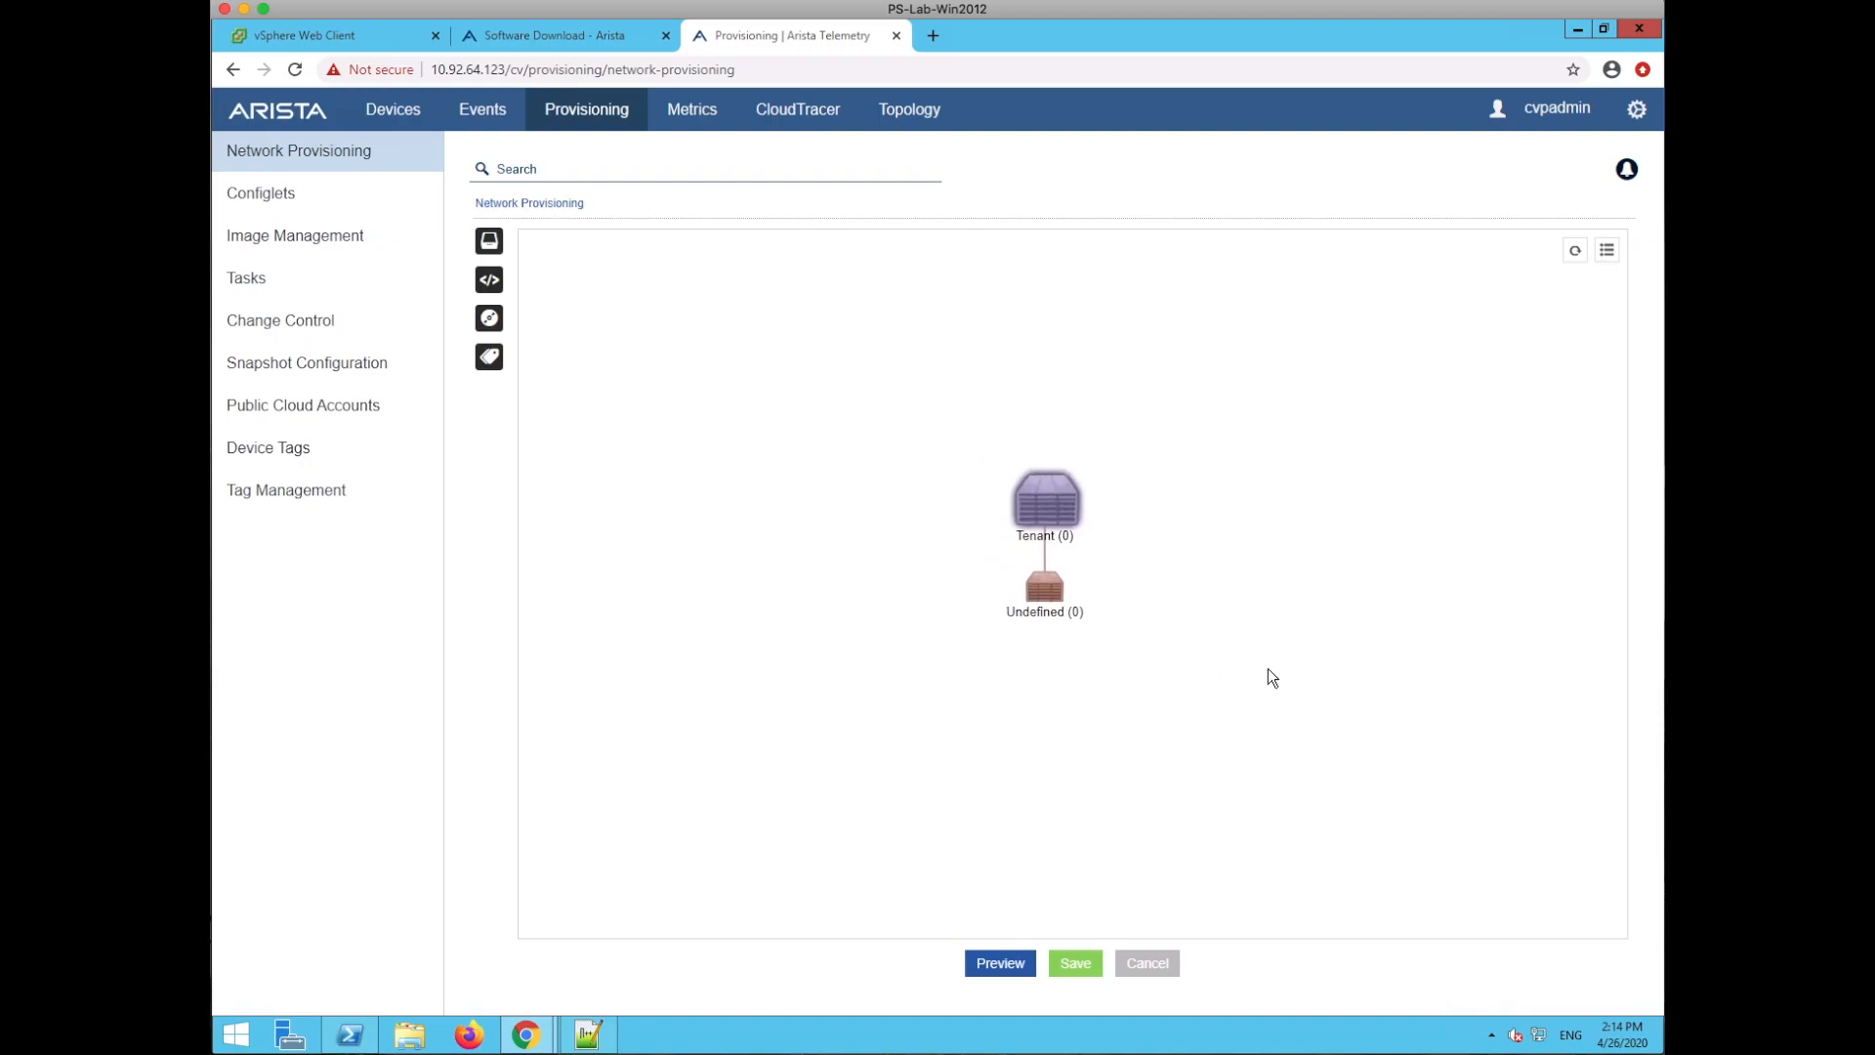
pyautogui.click(1234, 648)
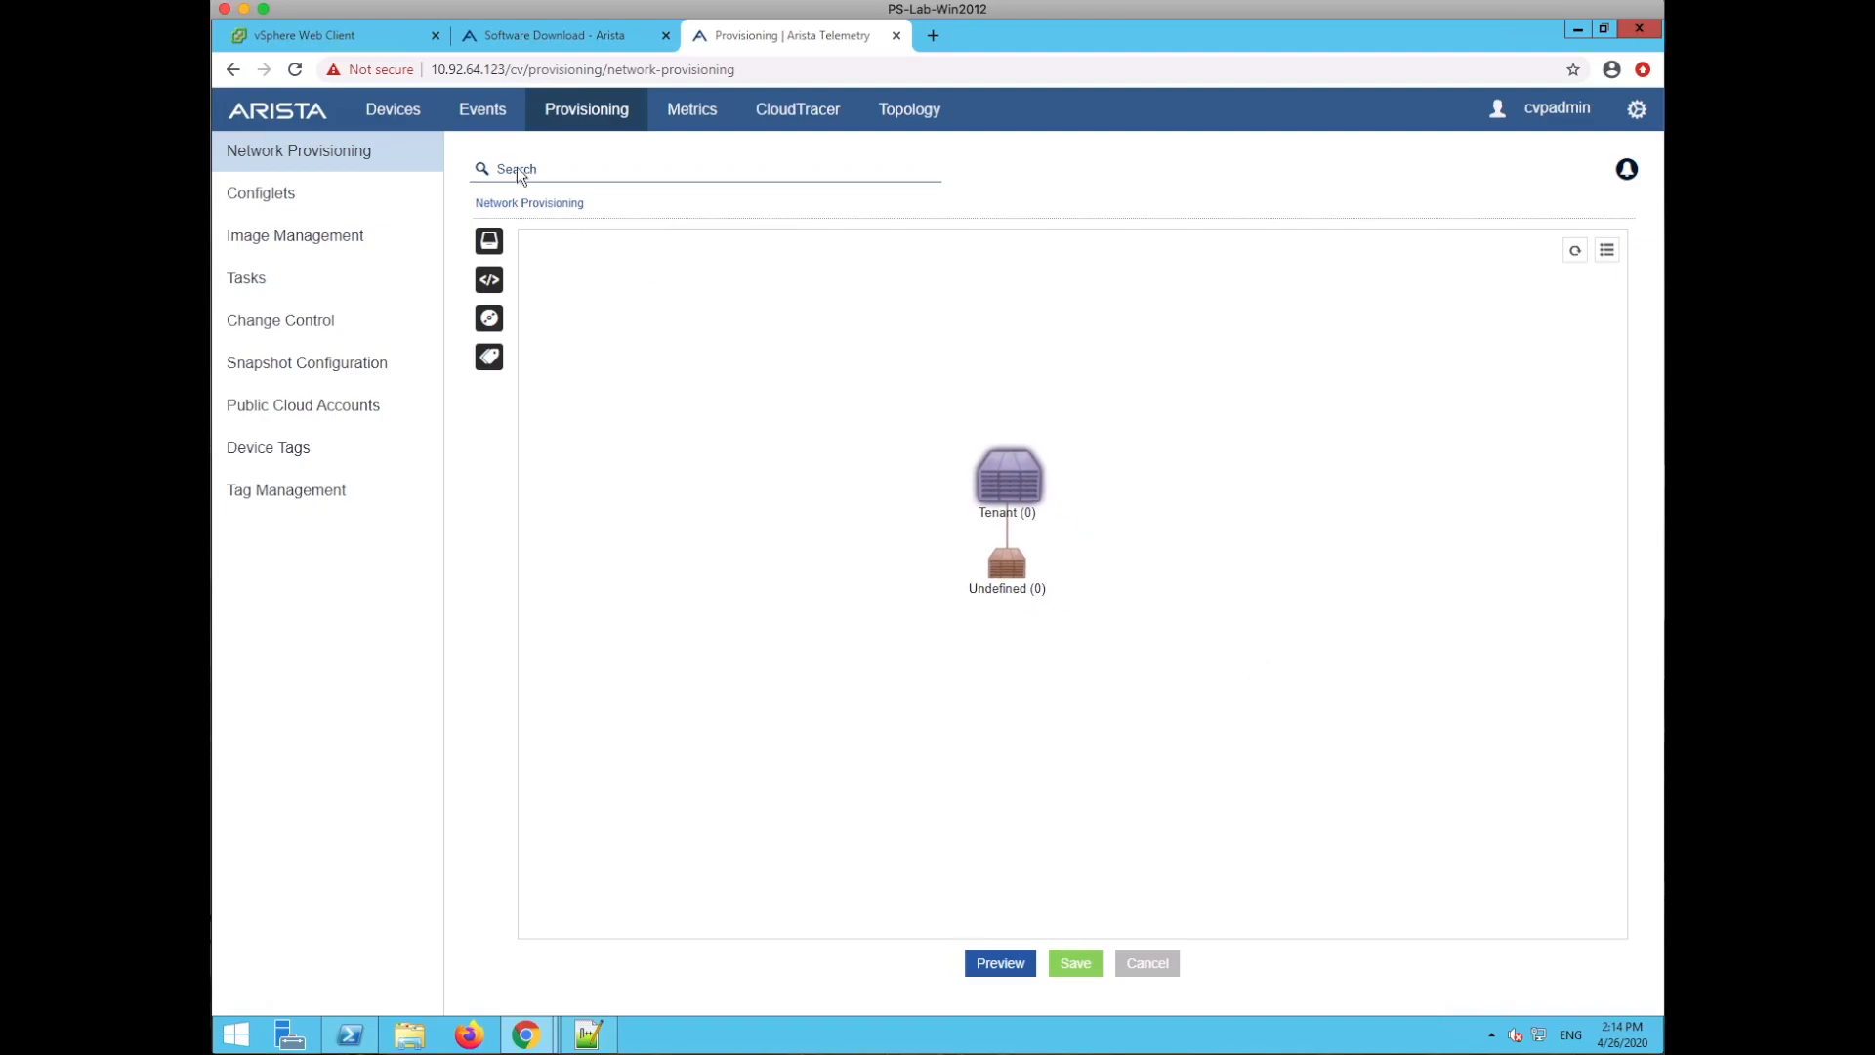
# - From the device inventory, view the Add Device options and dismiss them
pyautogui.click(392, 110)
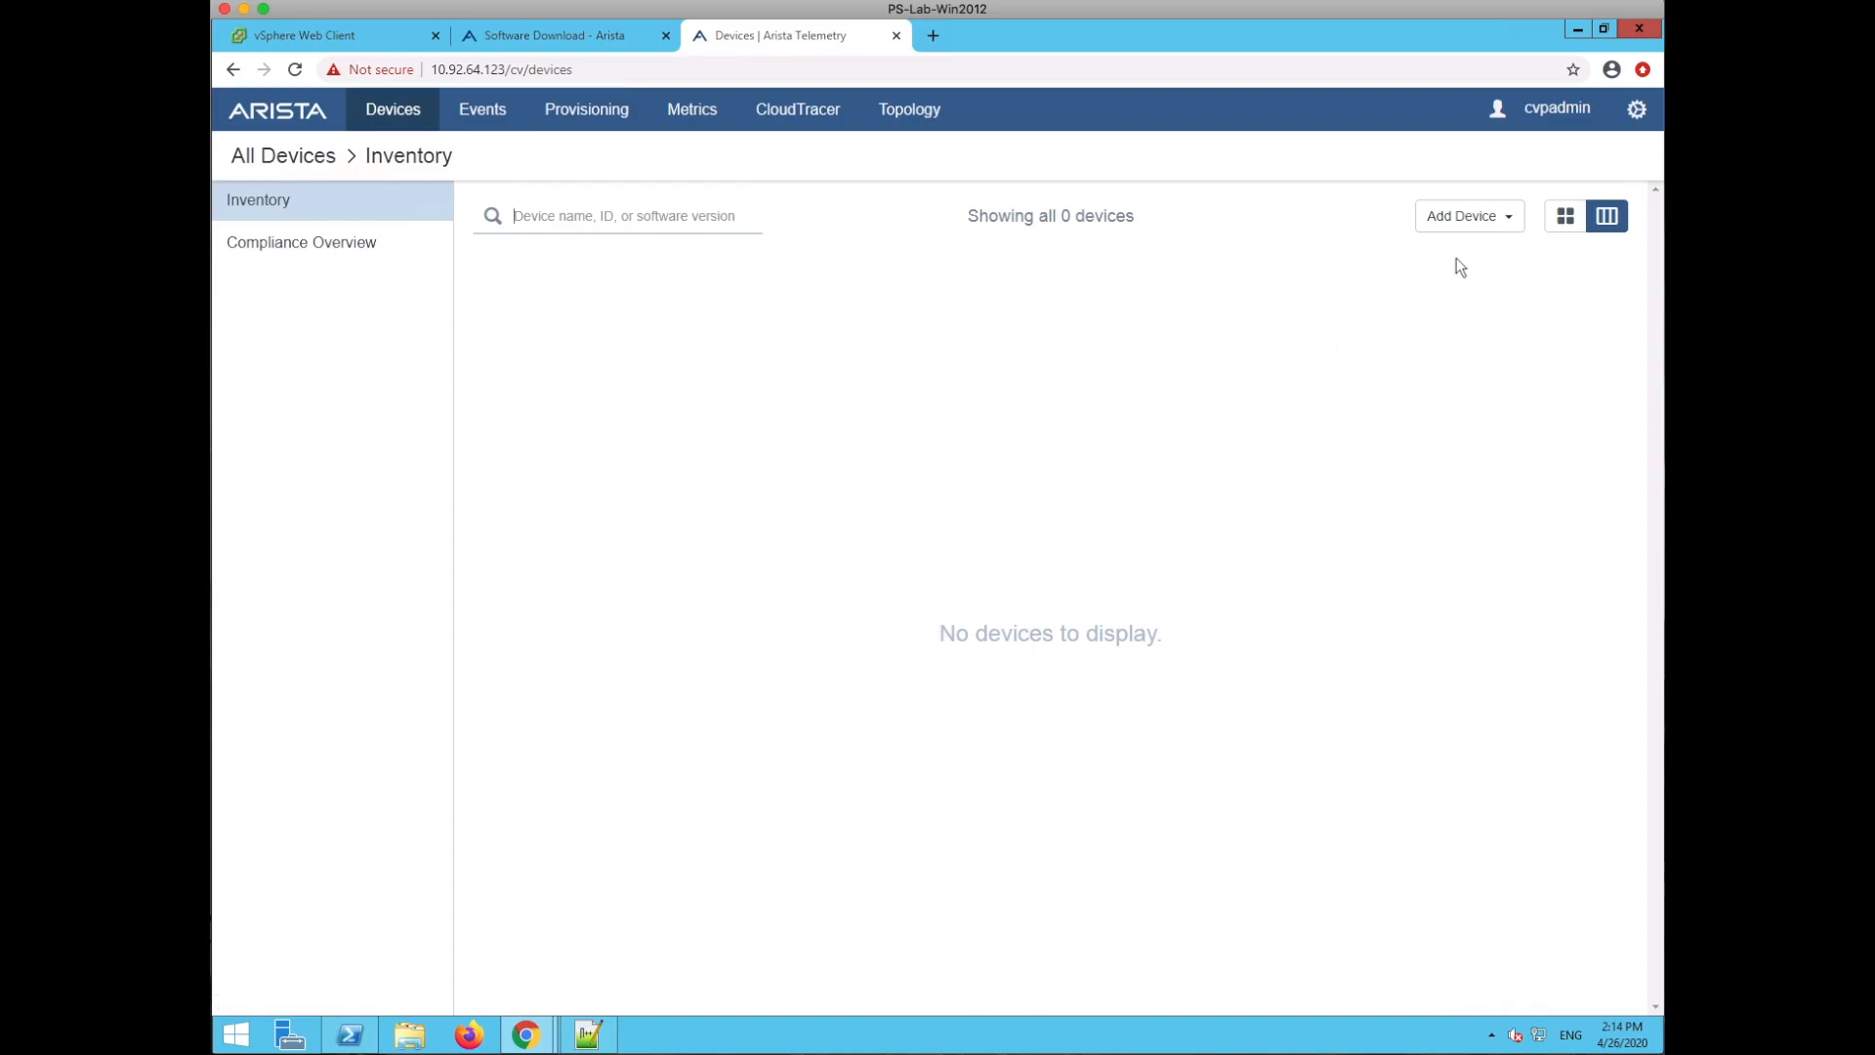
pyautogui.click(1510, 221)
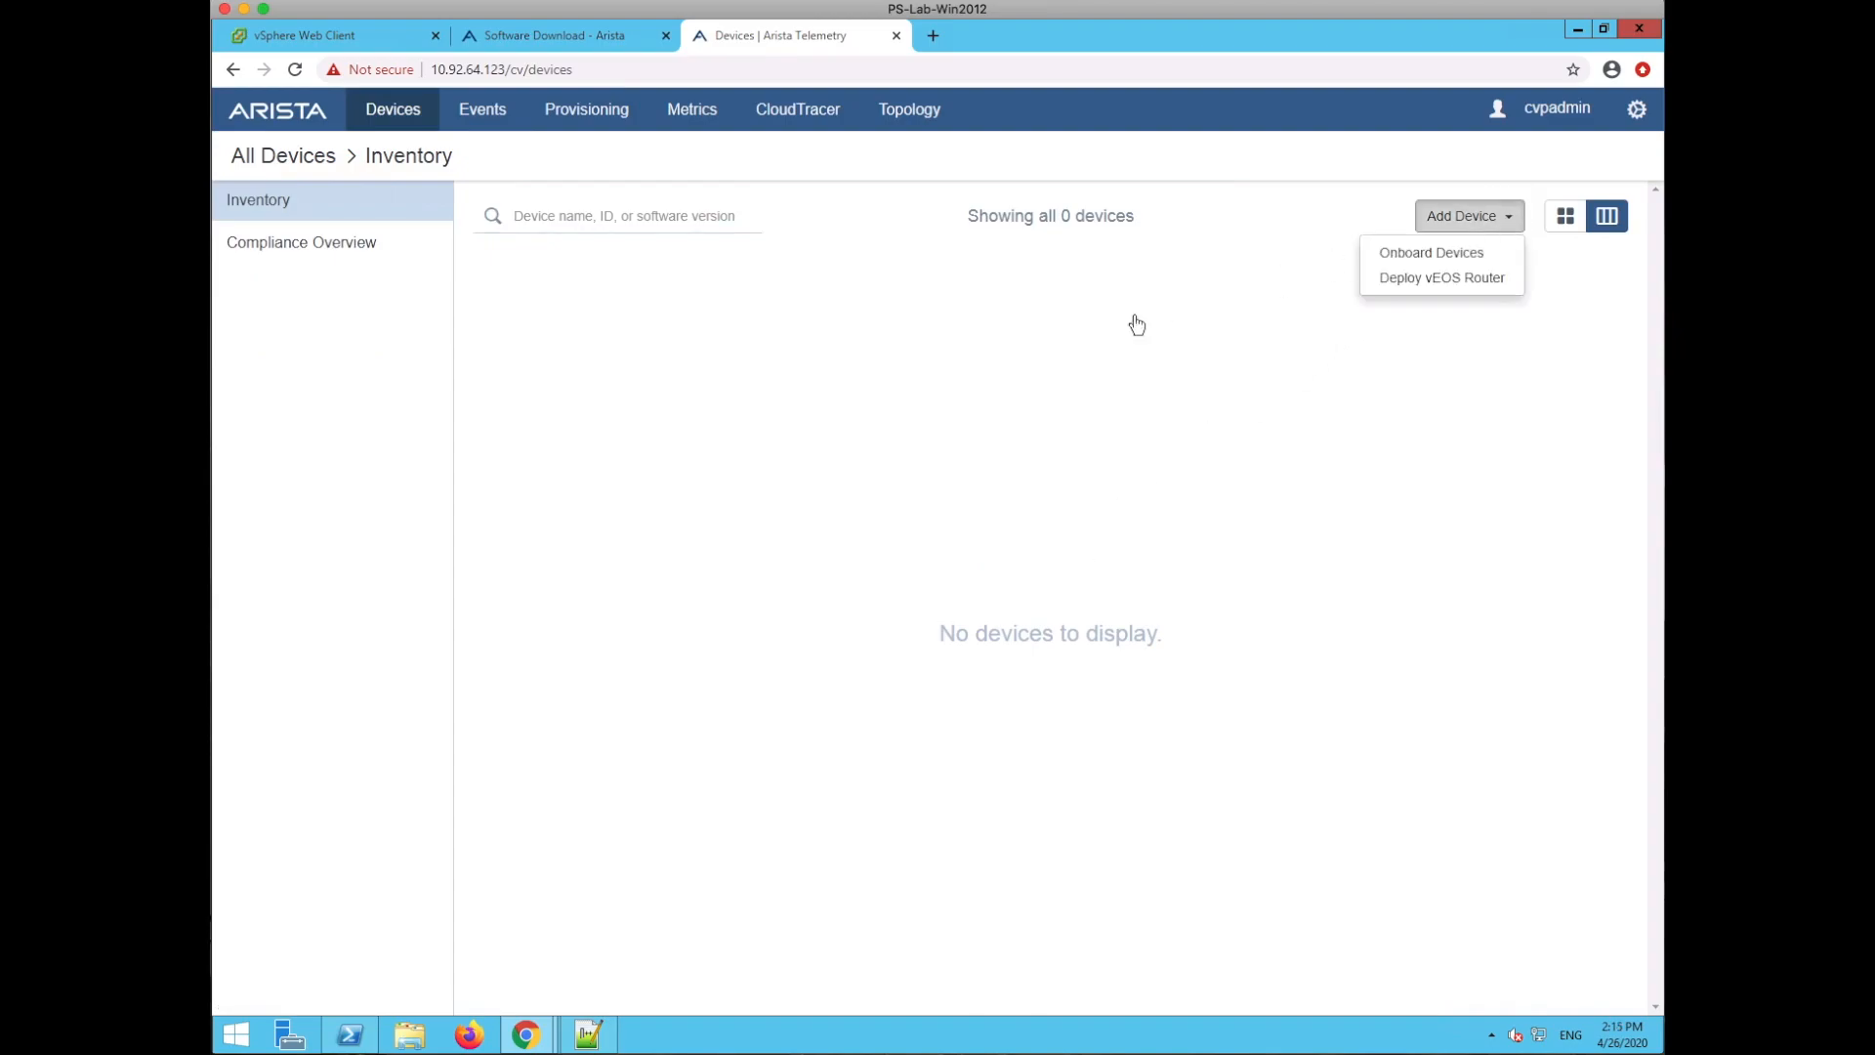
pyautogui.click(1080, 326)
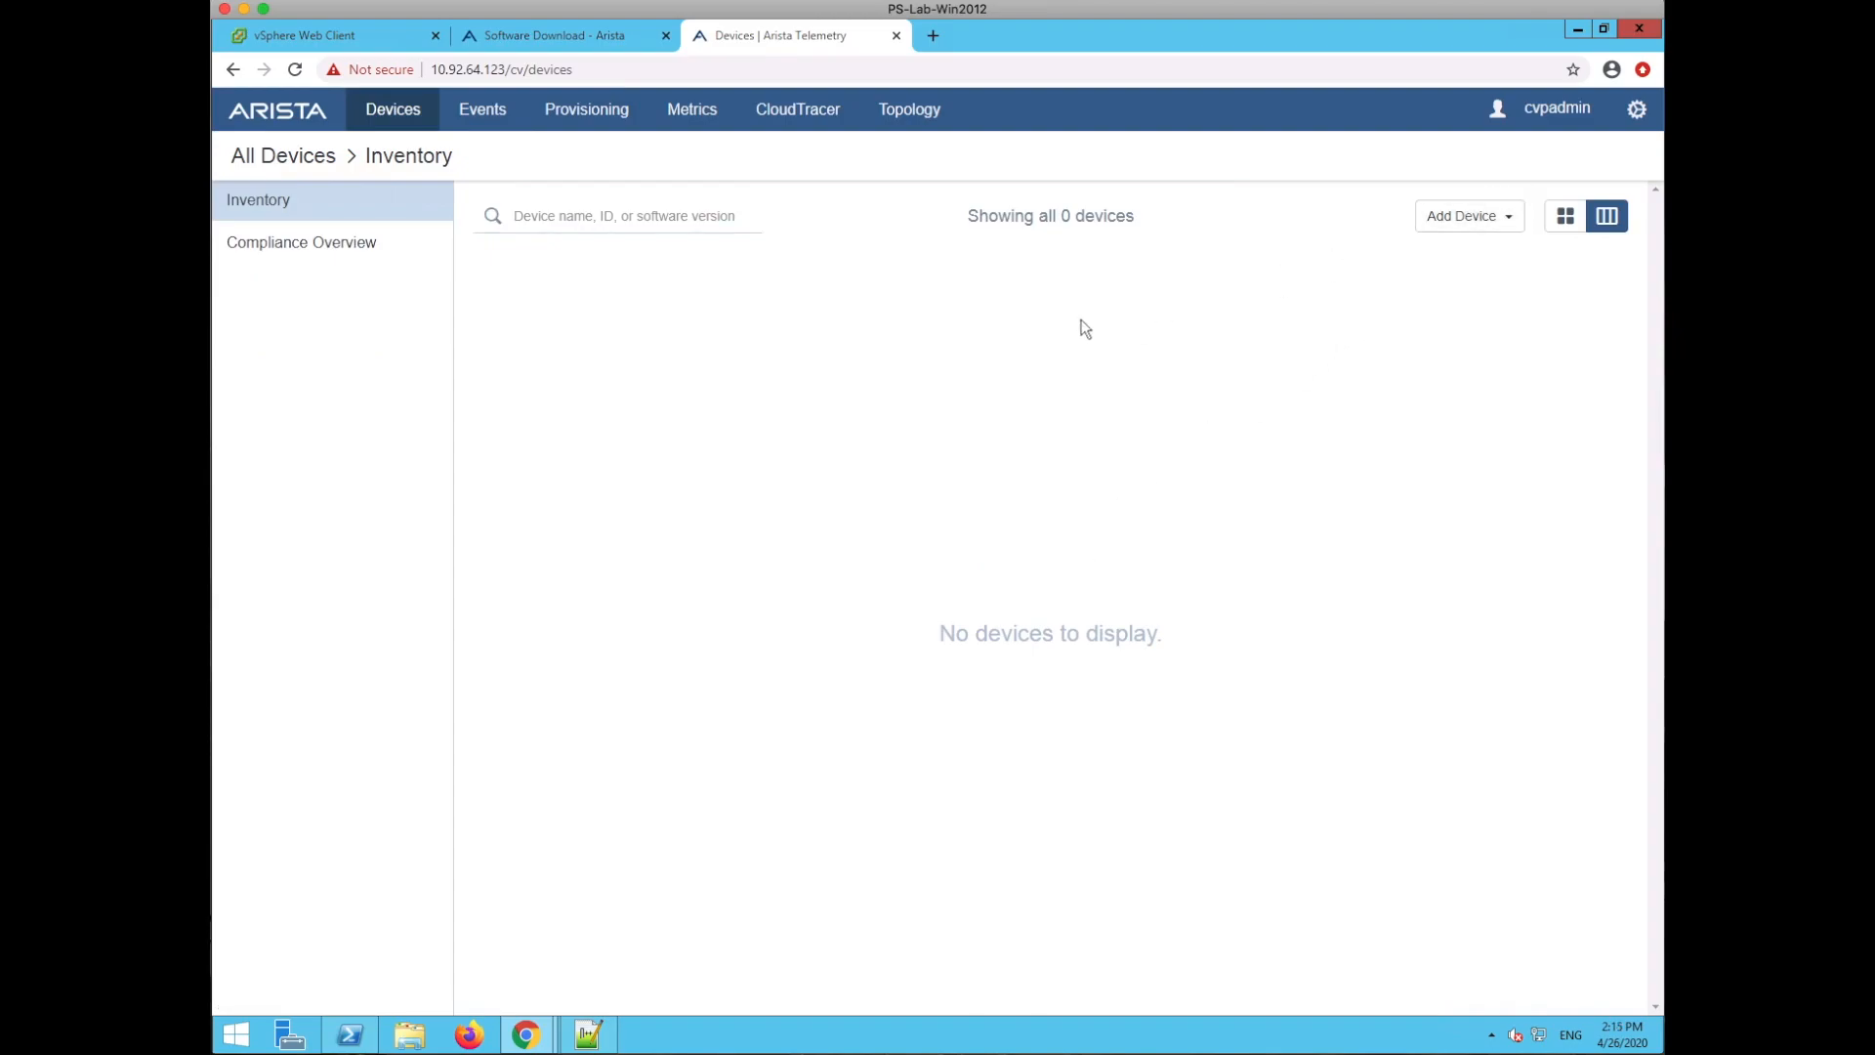
# - Return to Network Provisioning, pan the topology, then move to the vSphere Web Client
pyautogui.click(590, 108)
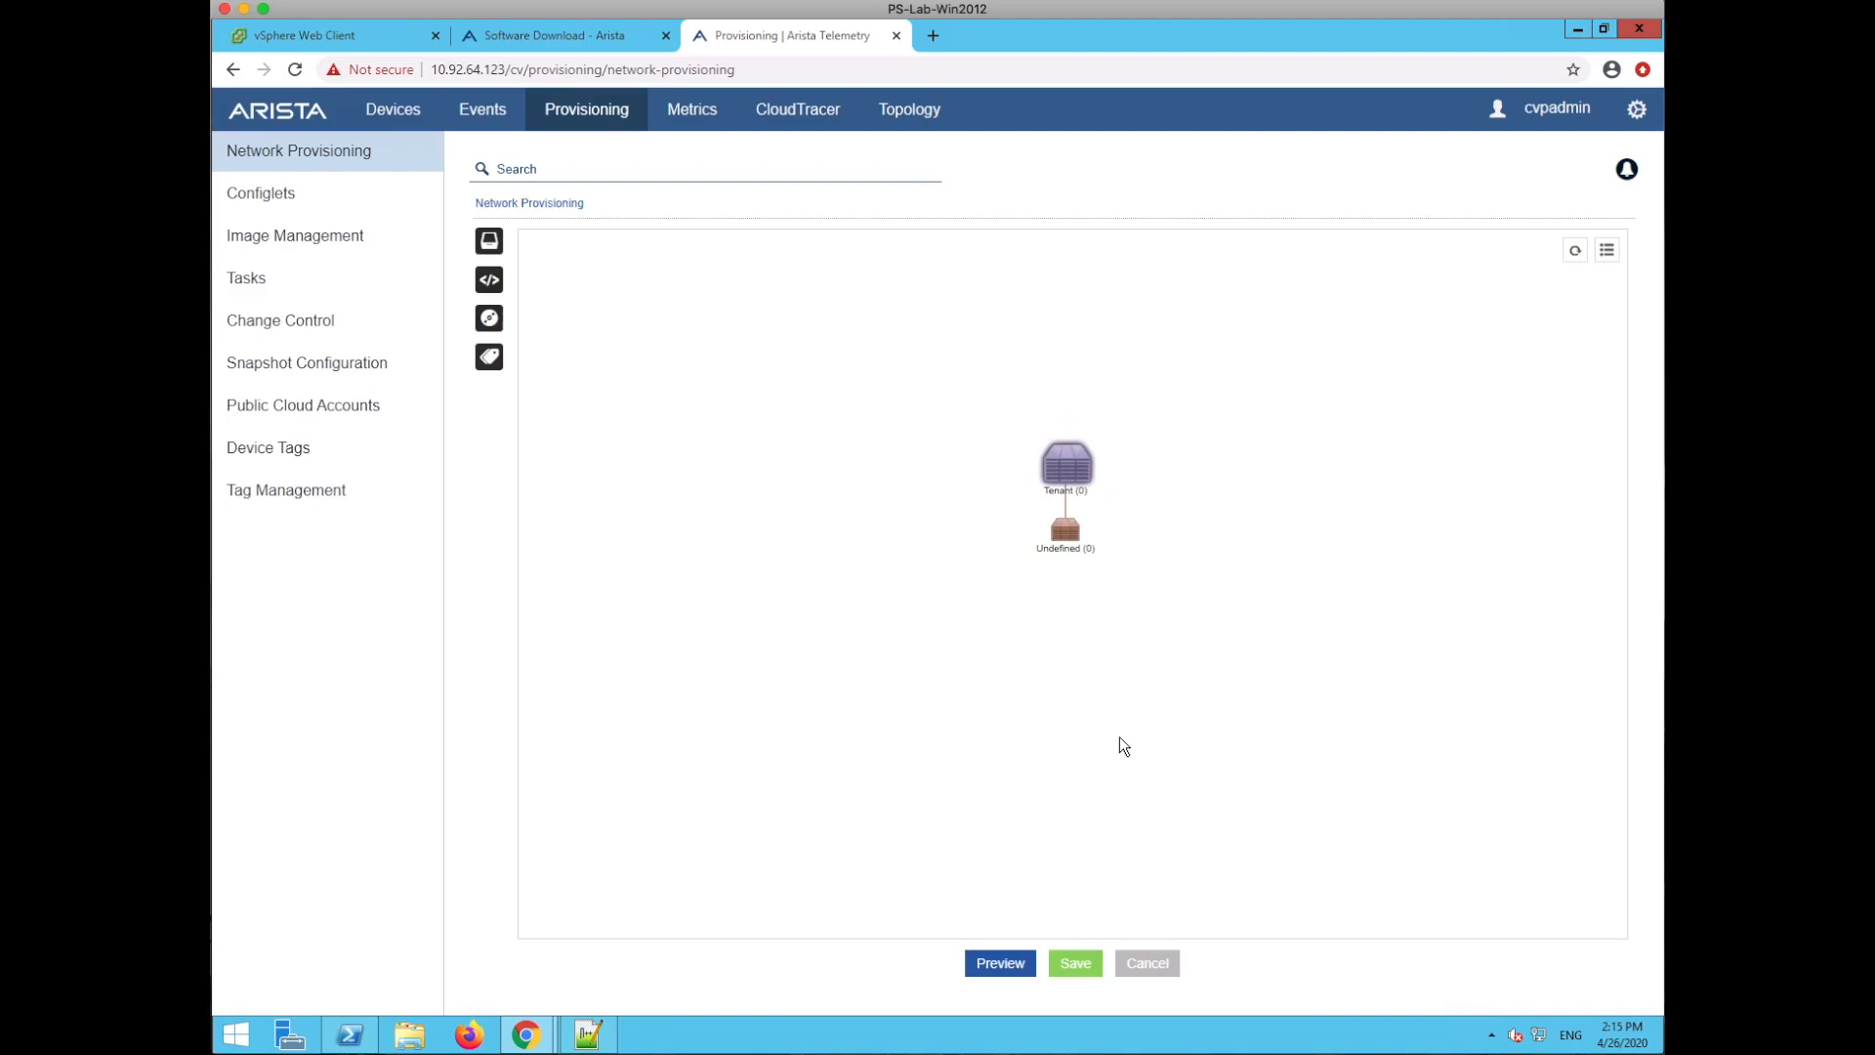
pyautogui.moveTo(1070, 662); pyautogui.dragTo(1052, 683)
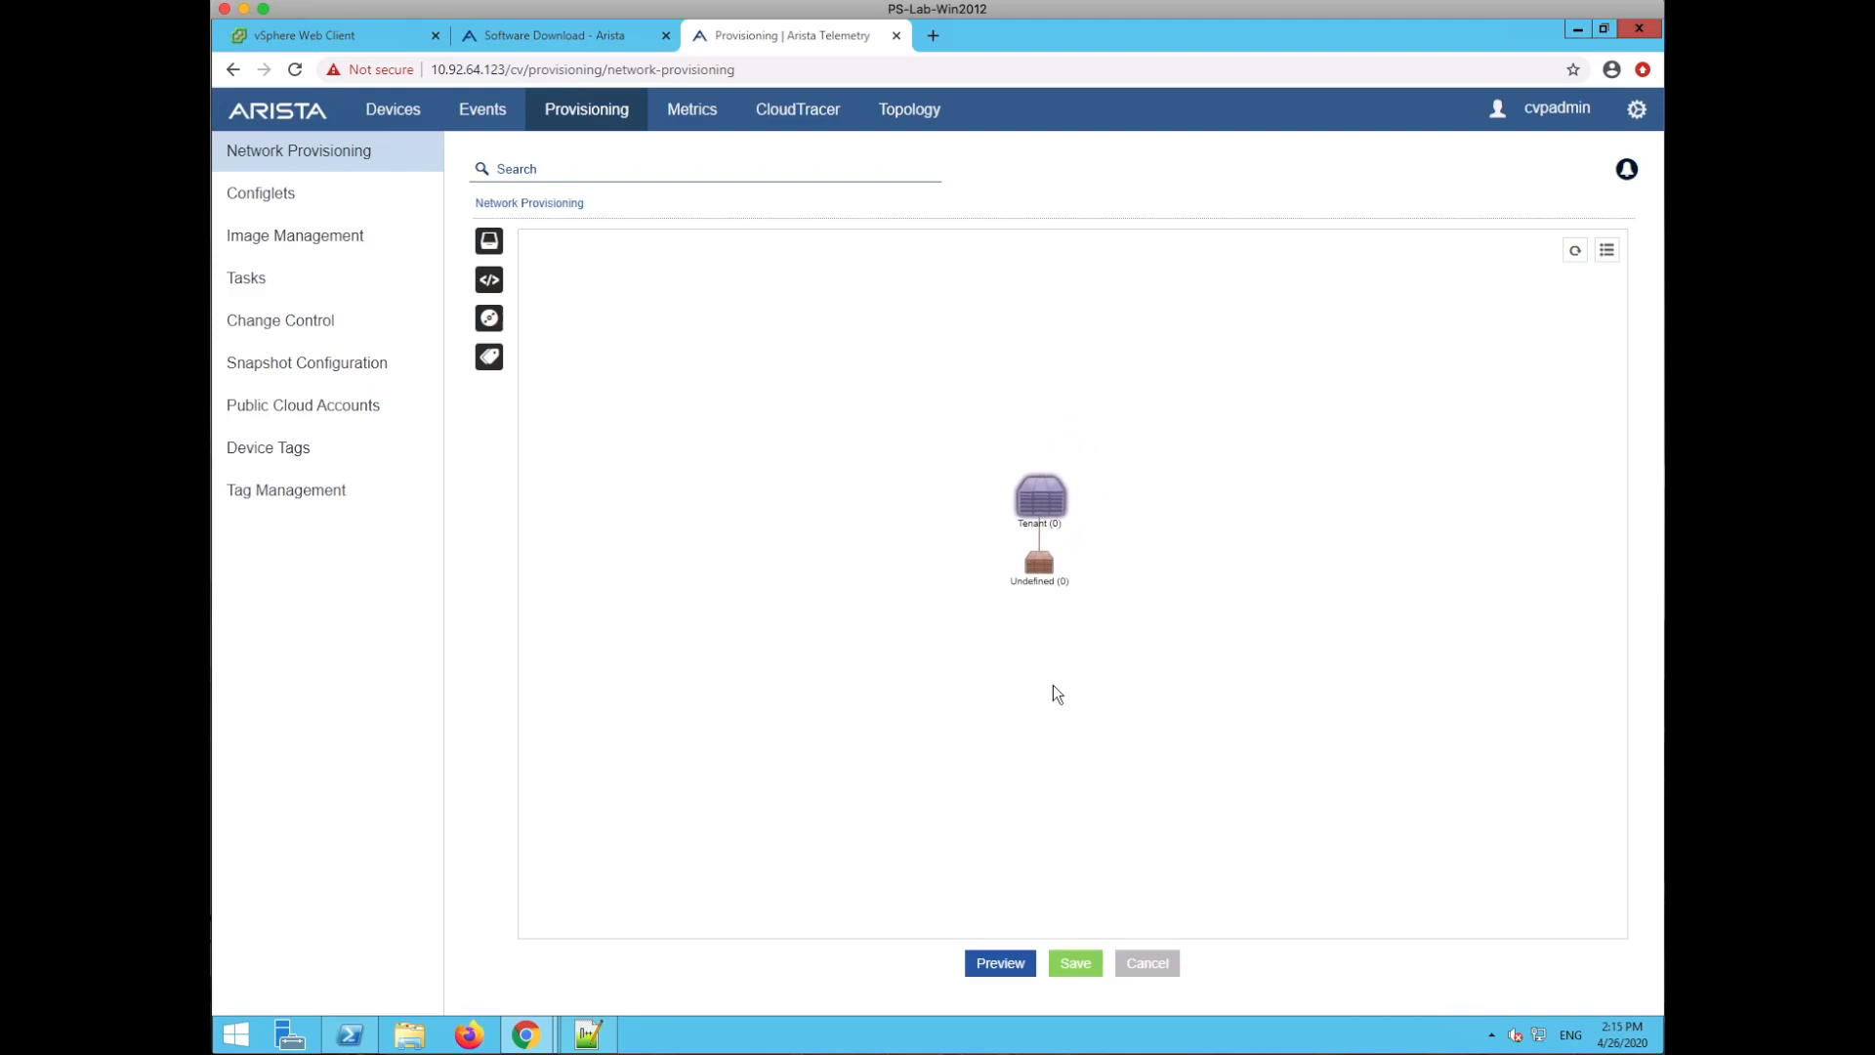
pyautogui.click(332, 35)
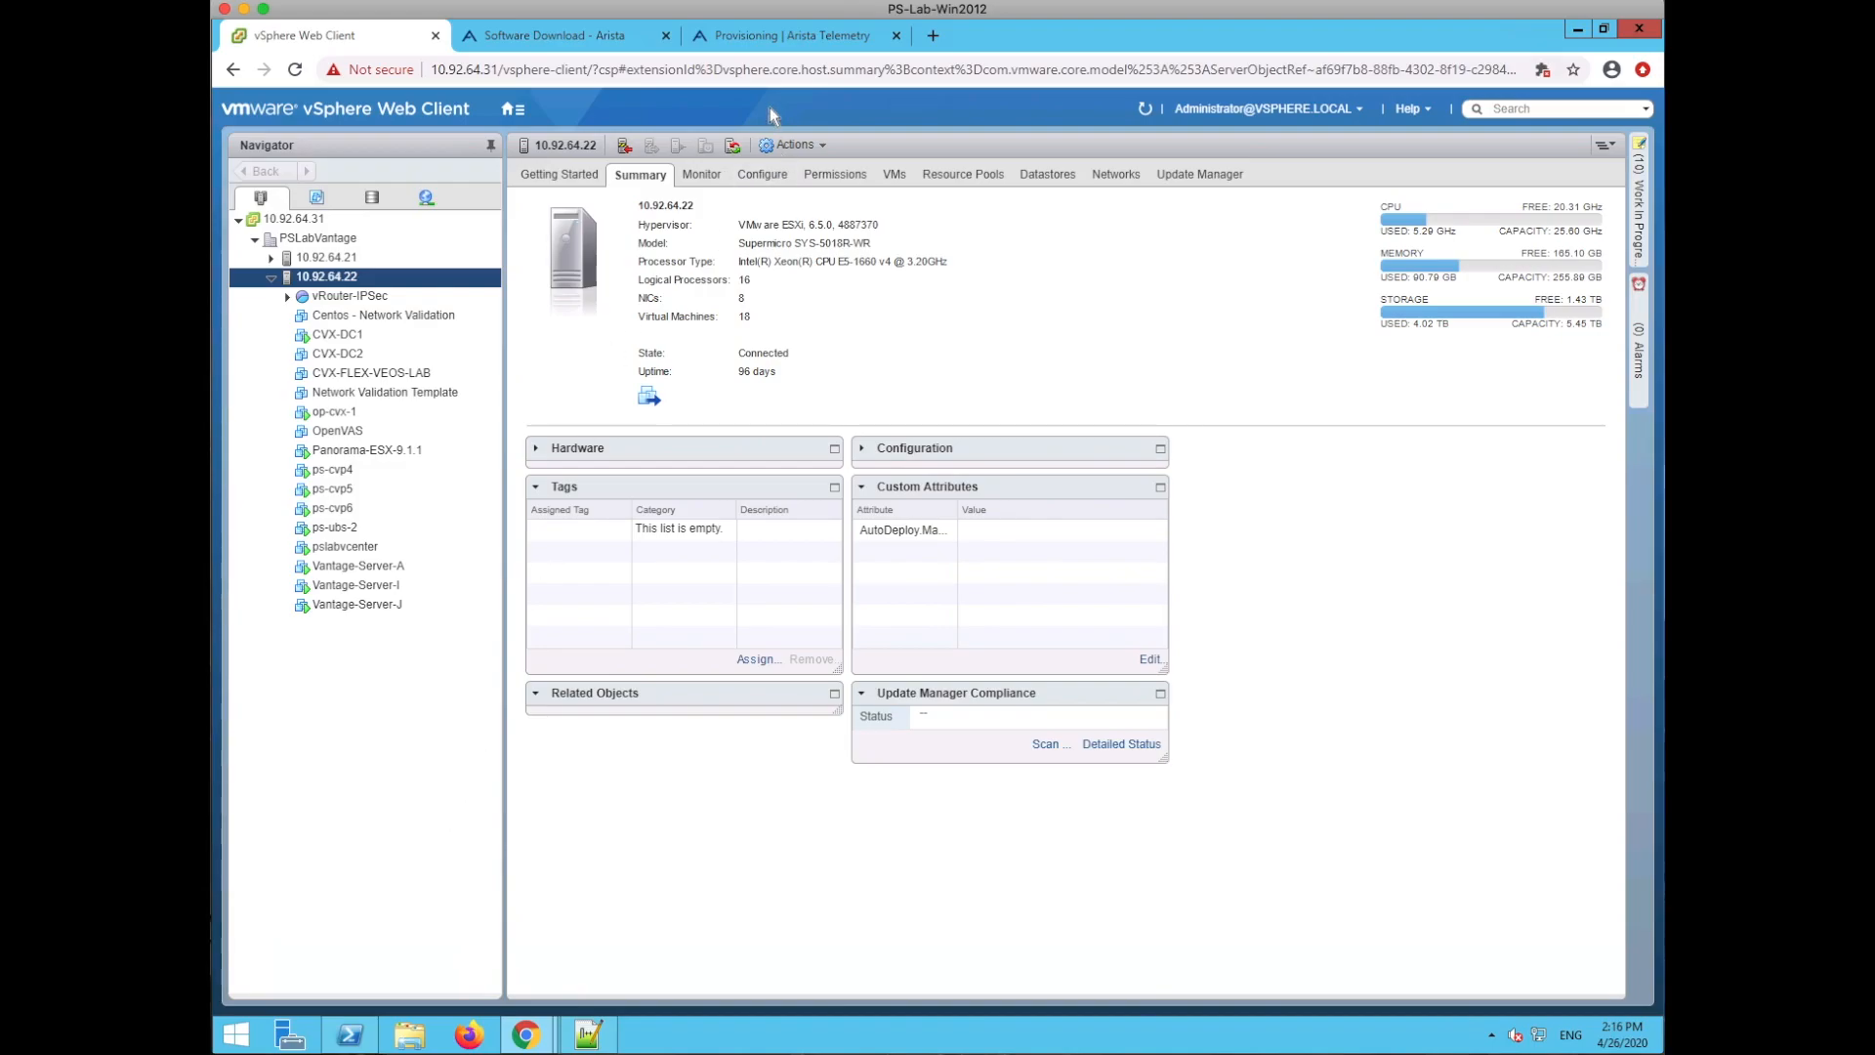
# - Go to the Arista Software Download page and scroll through its support sections
pyautogui.click(789, 37)
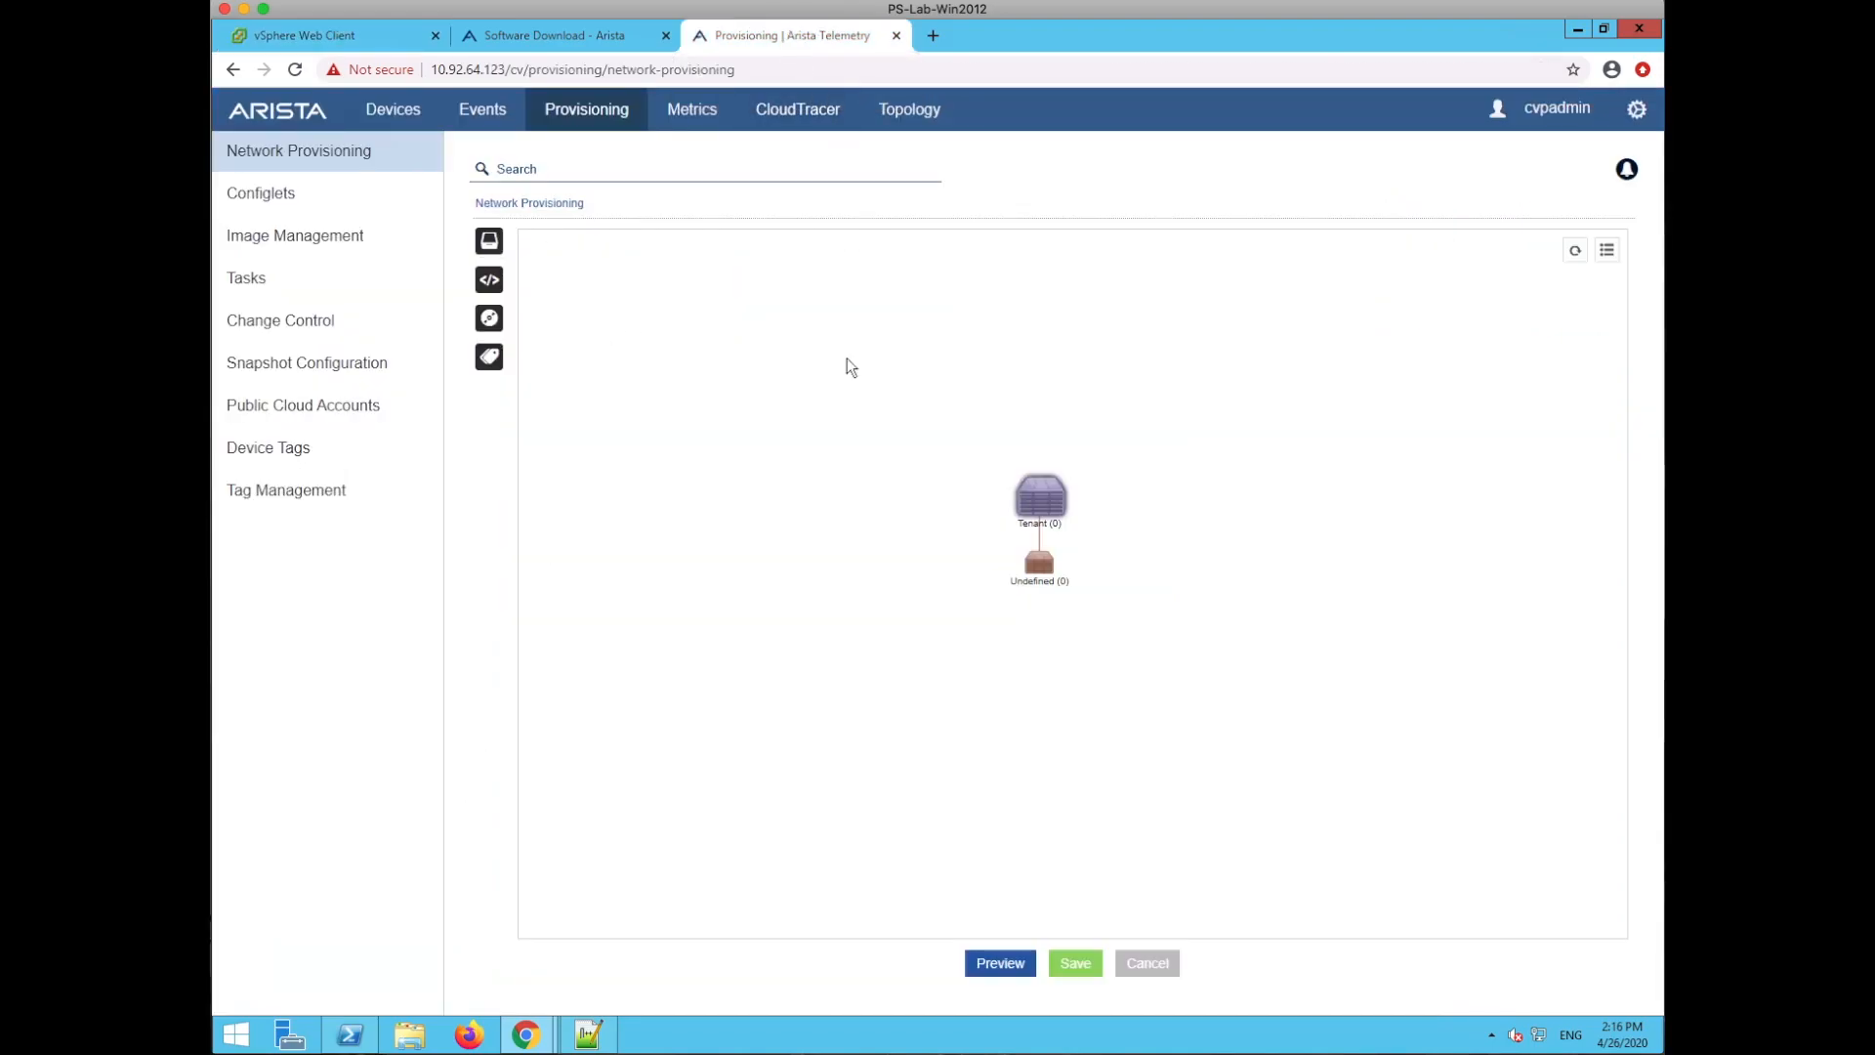
pyautogui.click(564, 39)
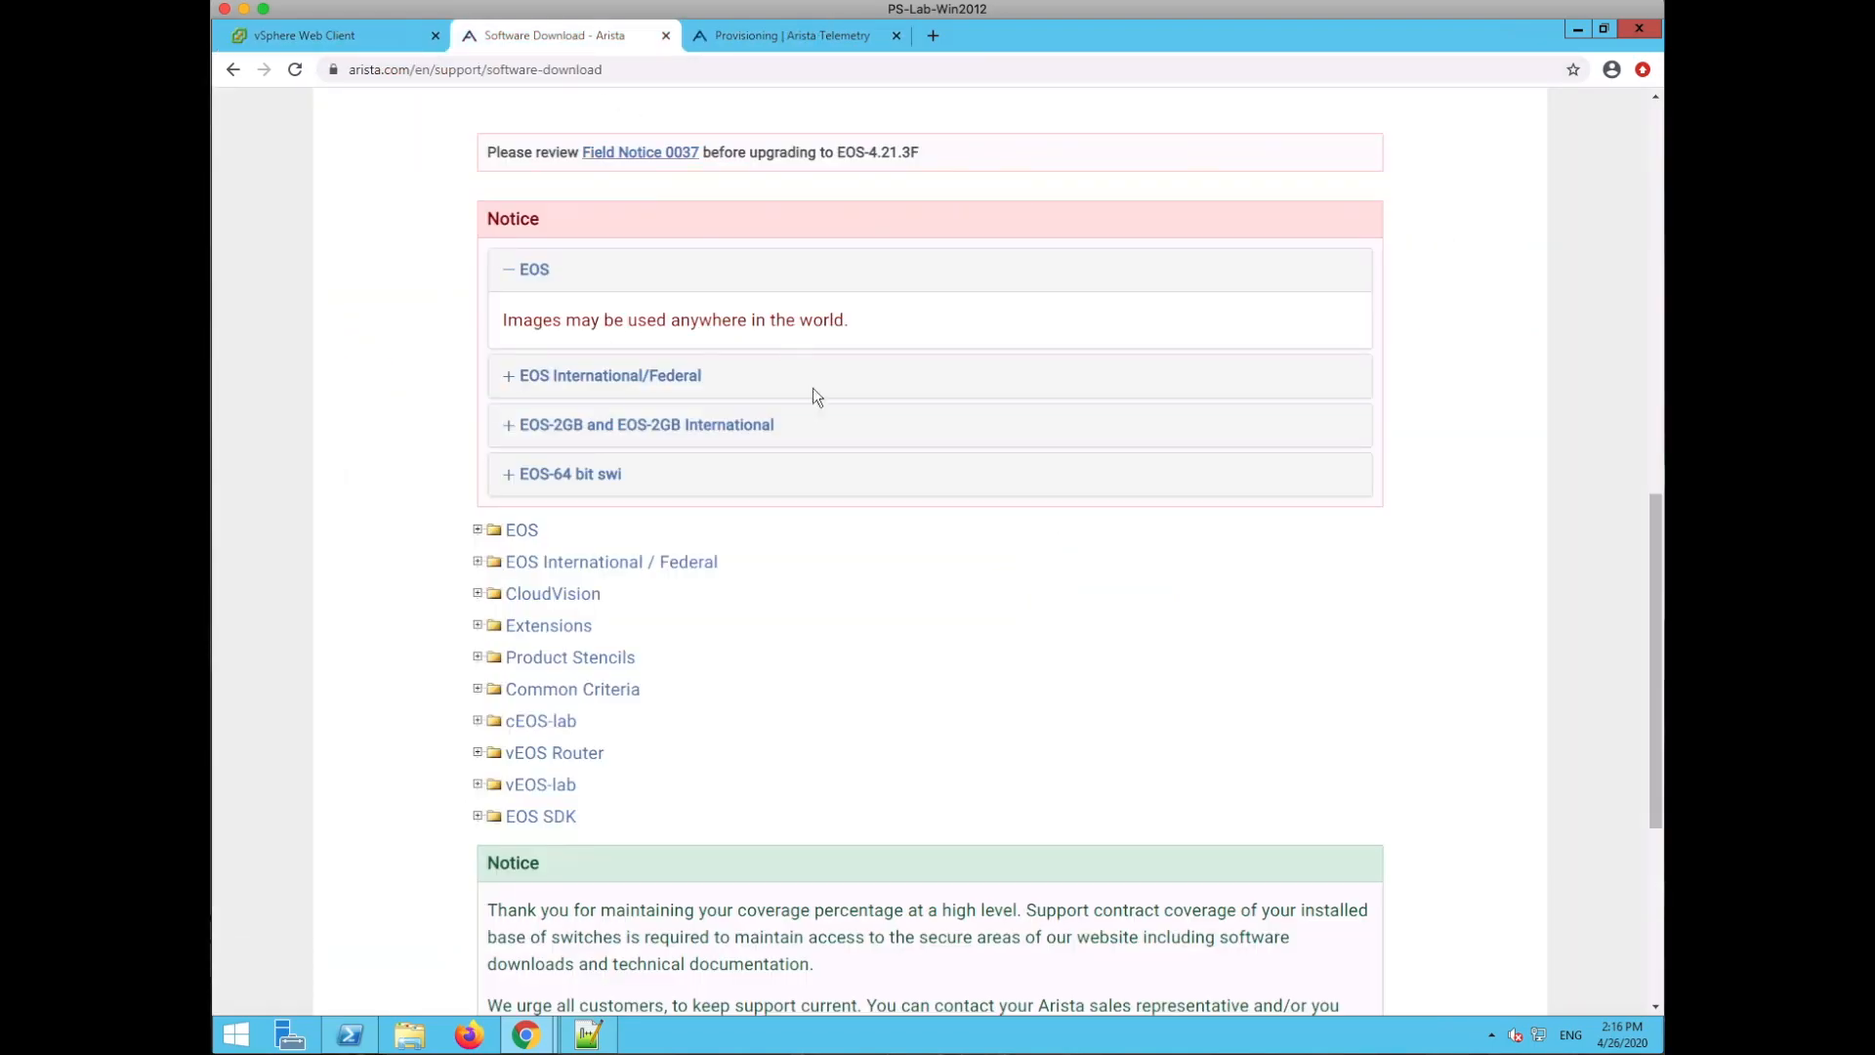
pyautogui.scroll(10, 951, 613)
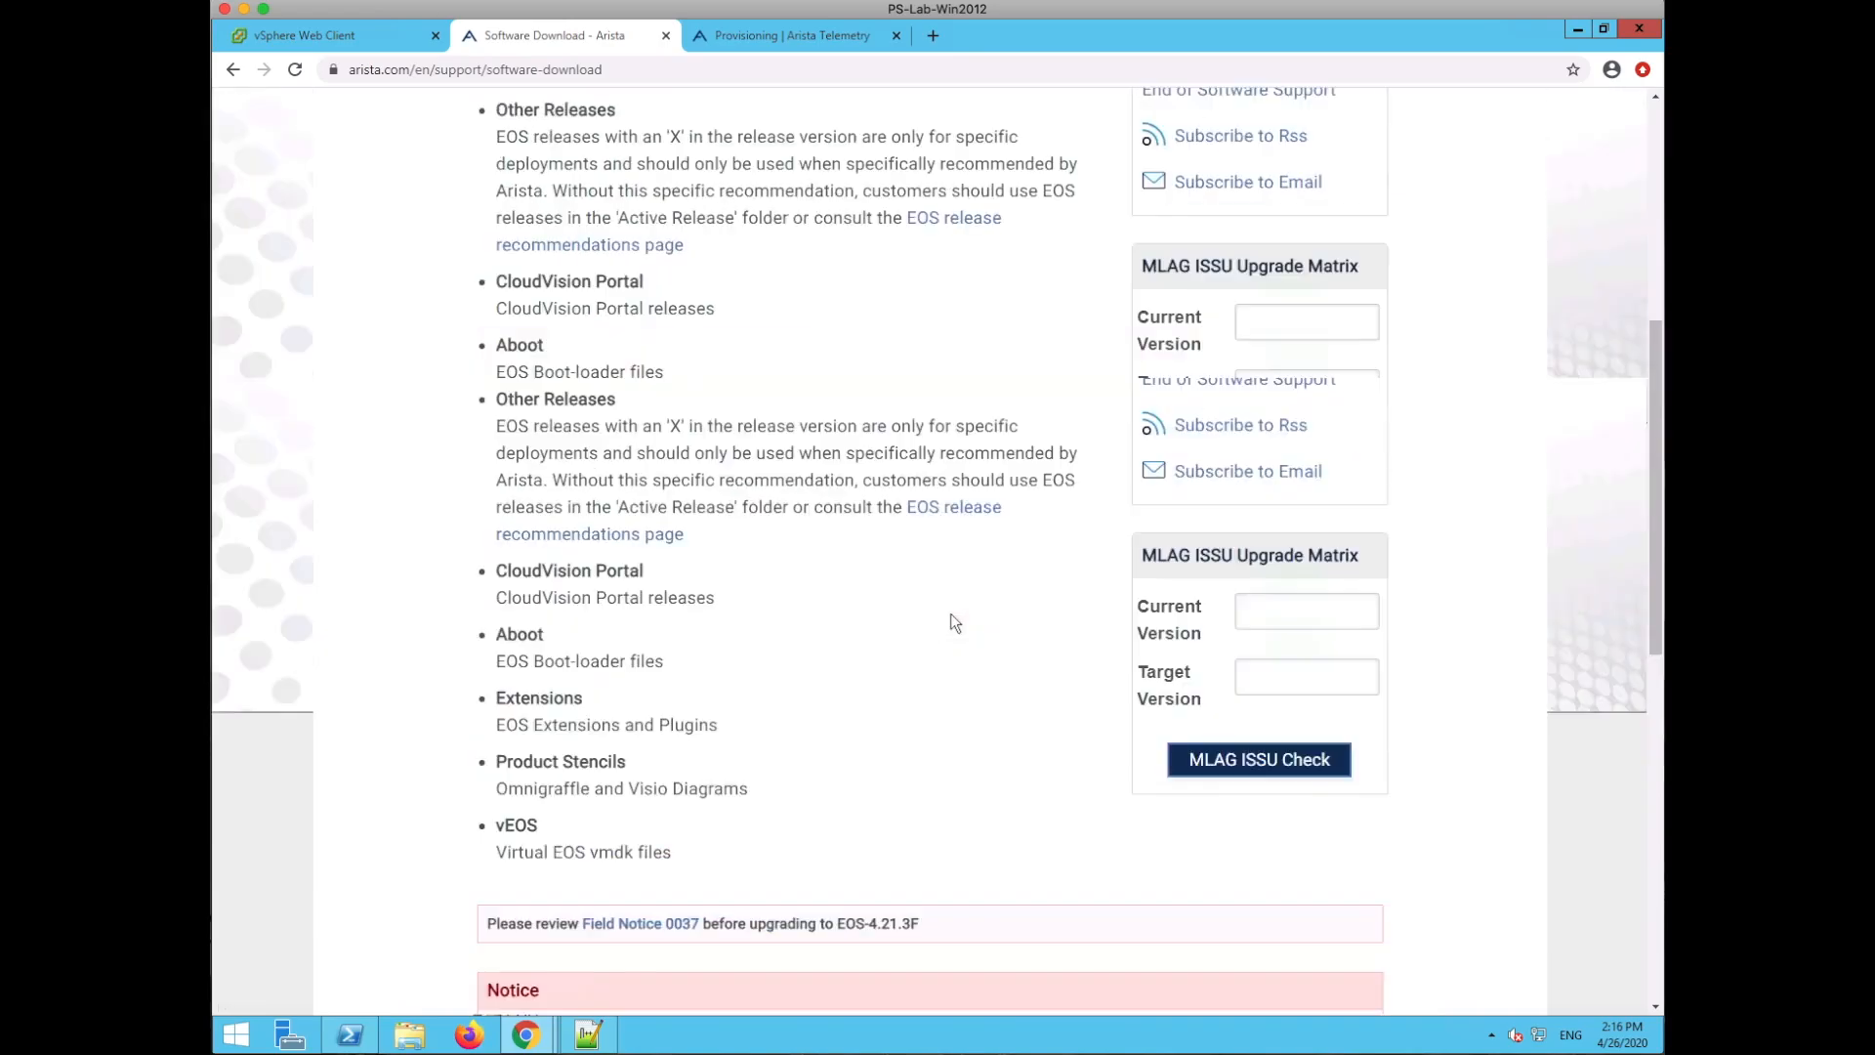
pyautogui.scroll(-5, 951, 613)
pyautogui.scroll(5, 951, 613)
pyautogui.click(1349, 182)
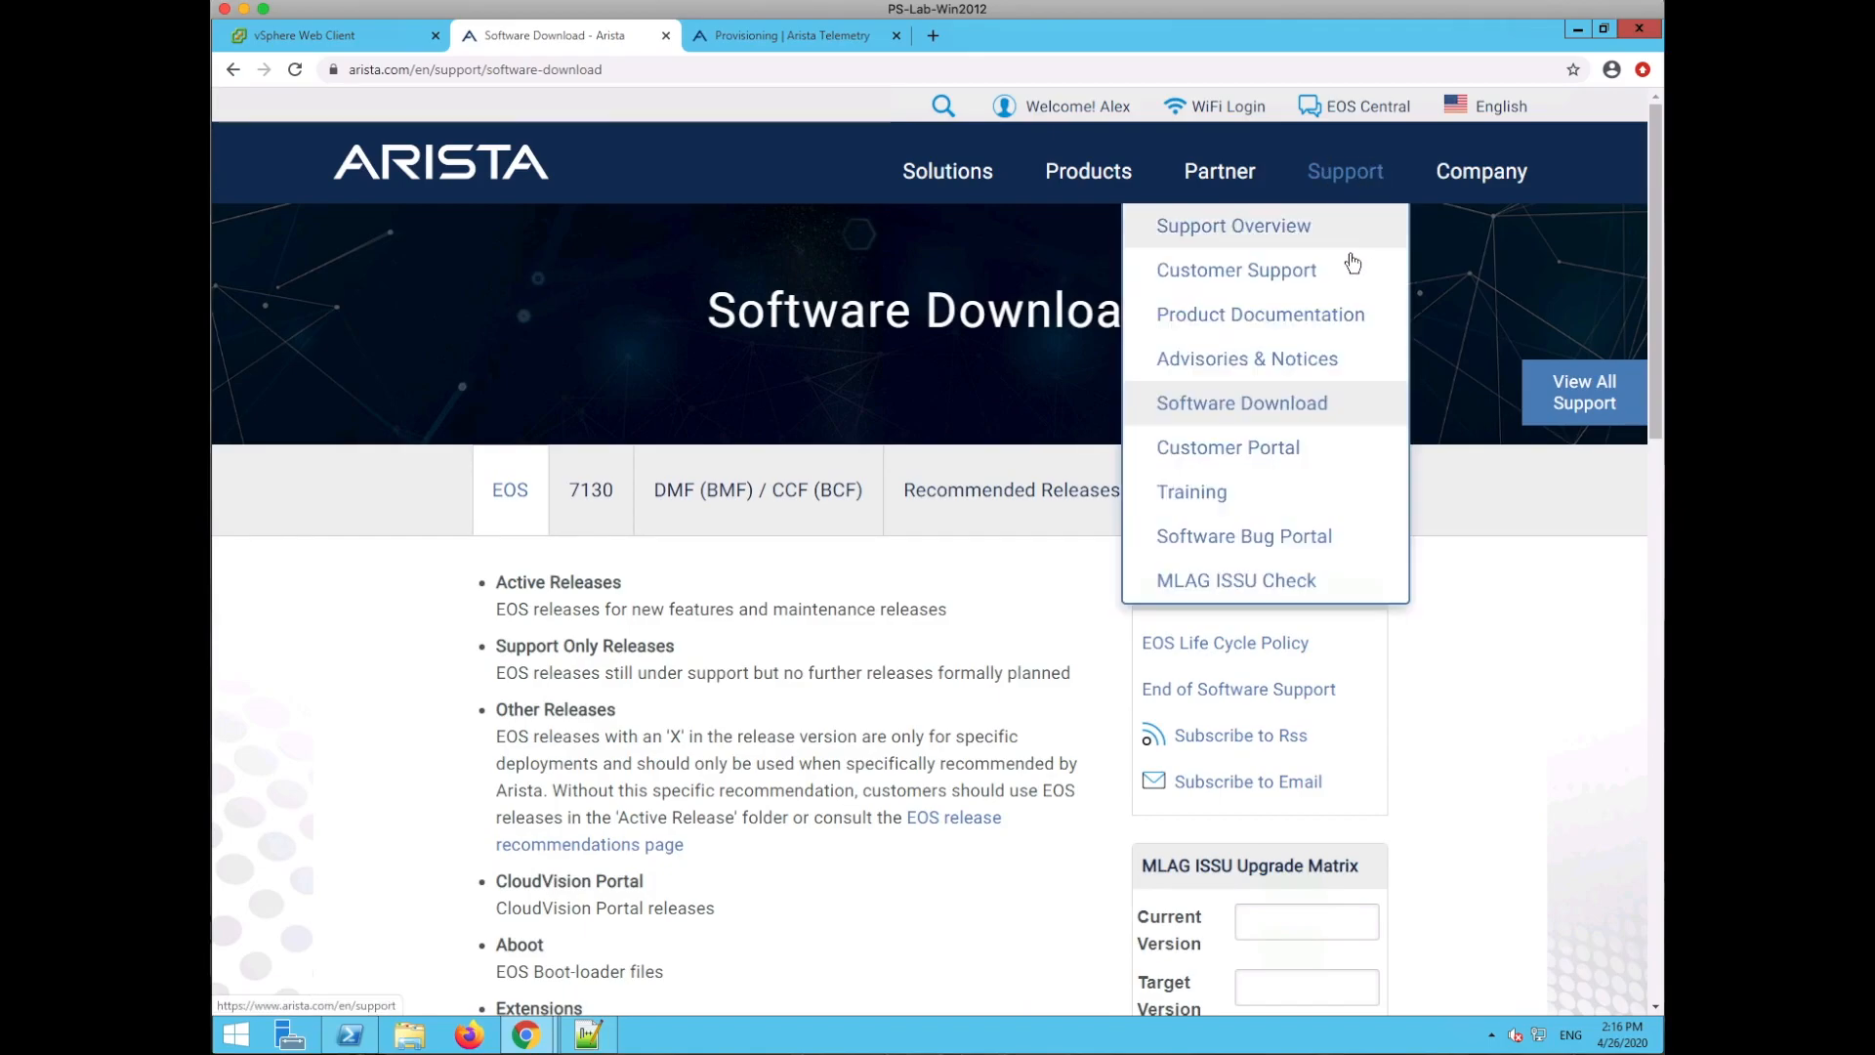
pyautogui.click(337, 769)
pyautogui.scroll(-8, 358, 764)
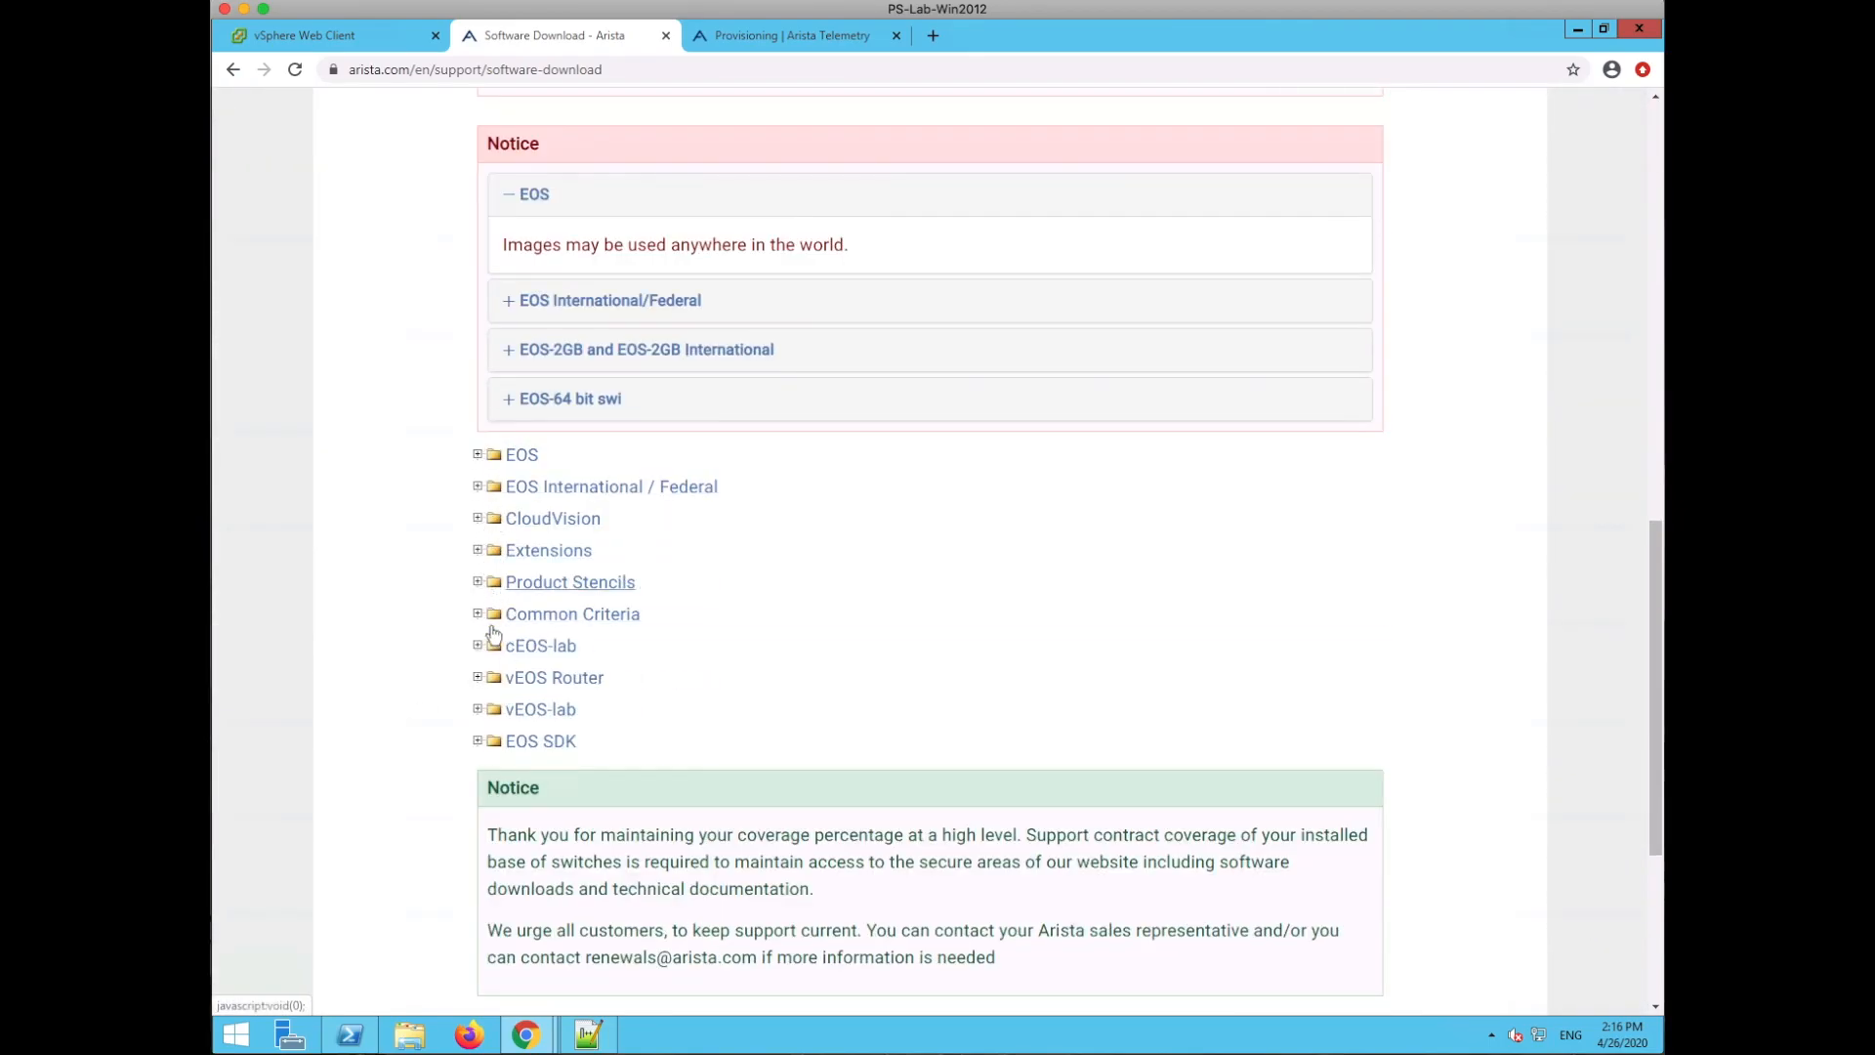
# - Expand vEOS-lab > 4.23 and select the vEOS-lab-4.23.3M.vmdk file name
pyautogui.click(479, 710)
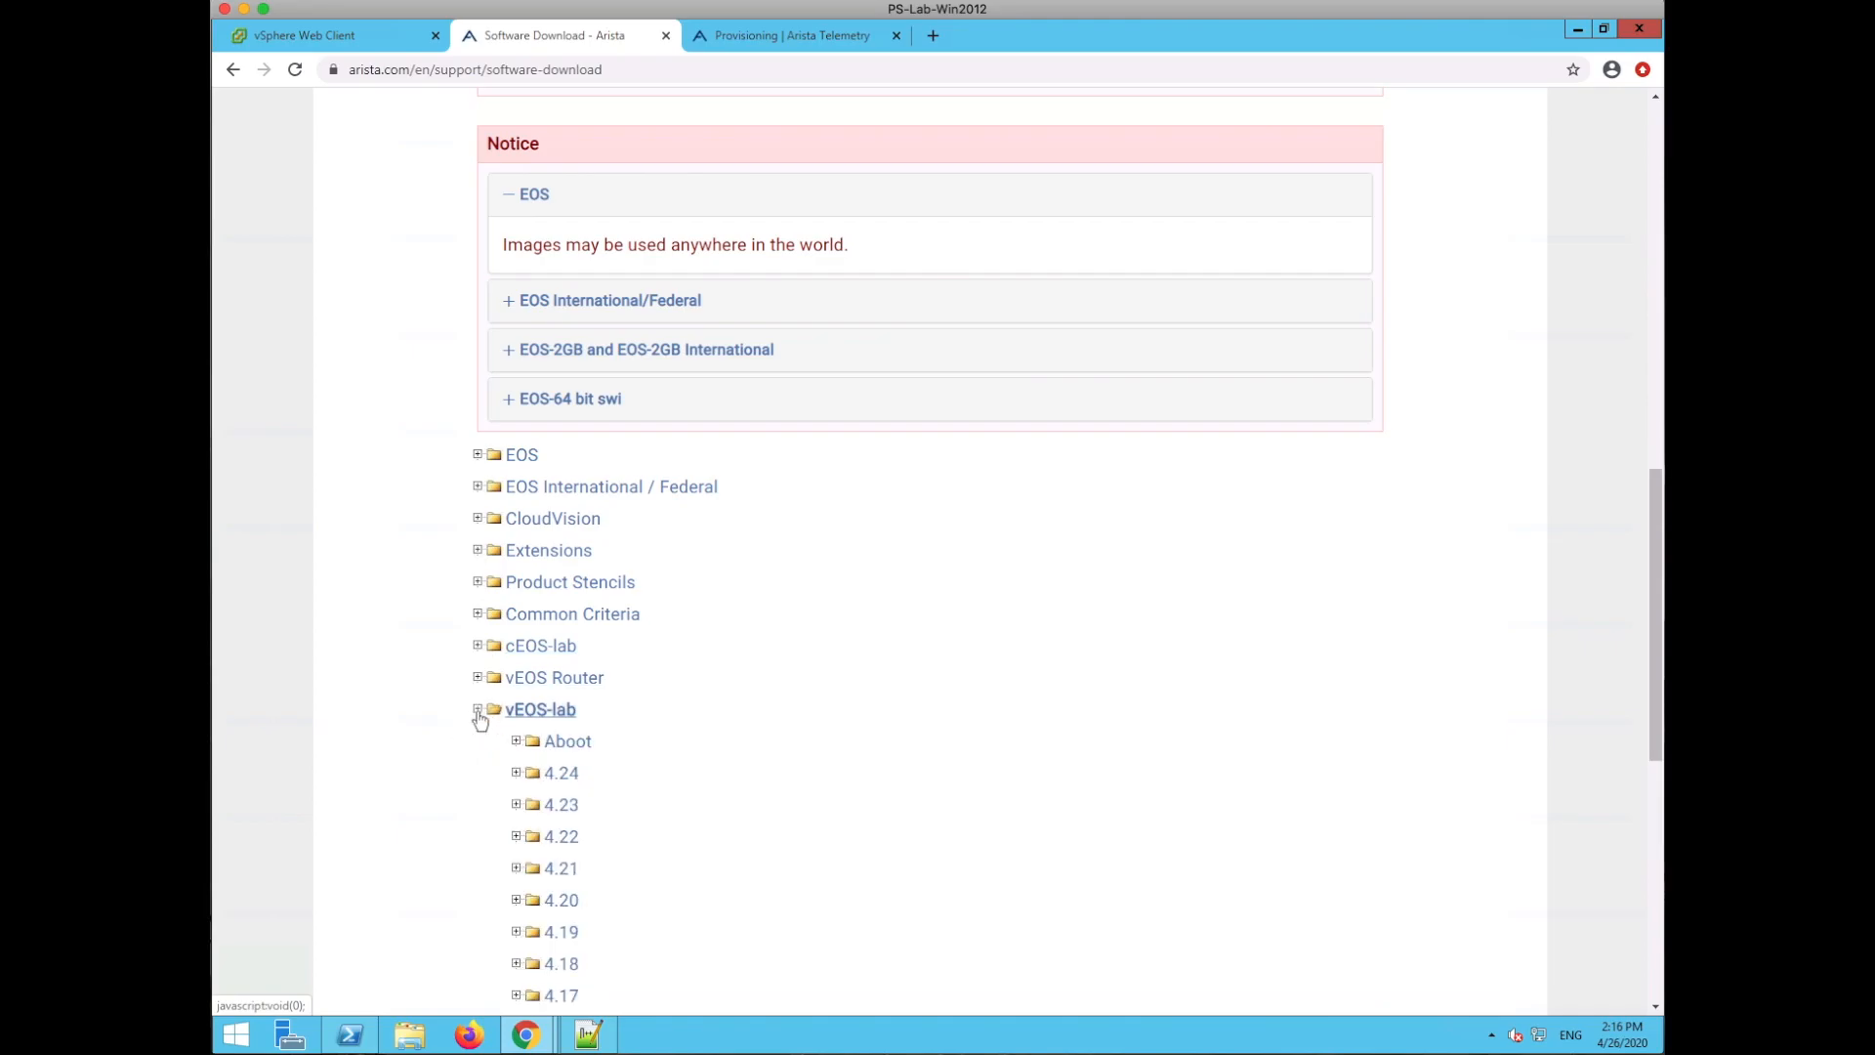
pyautogui.scroll(-3, 719, 787)
pyautogui.scroll(-1, 724, 797)
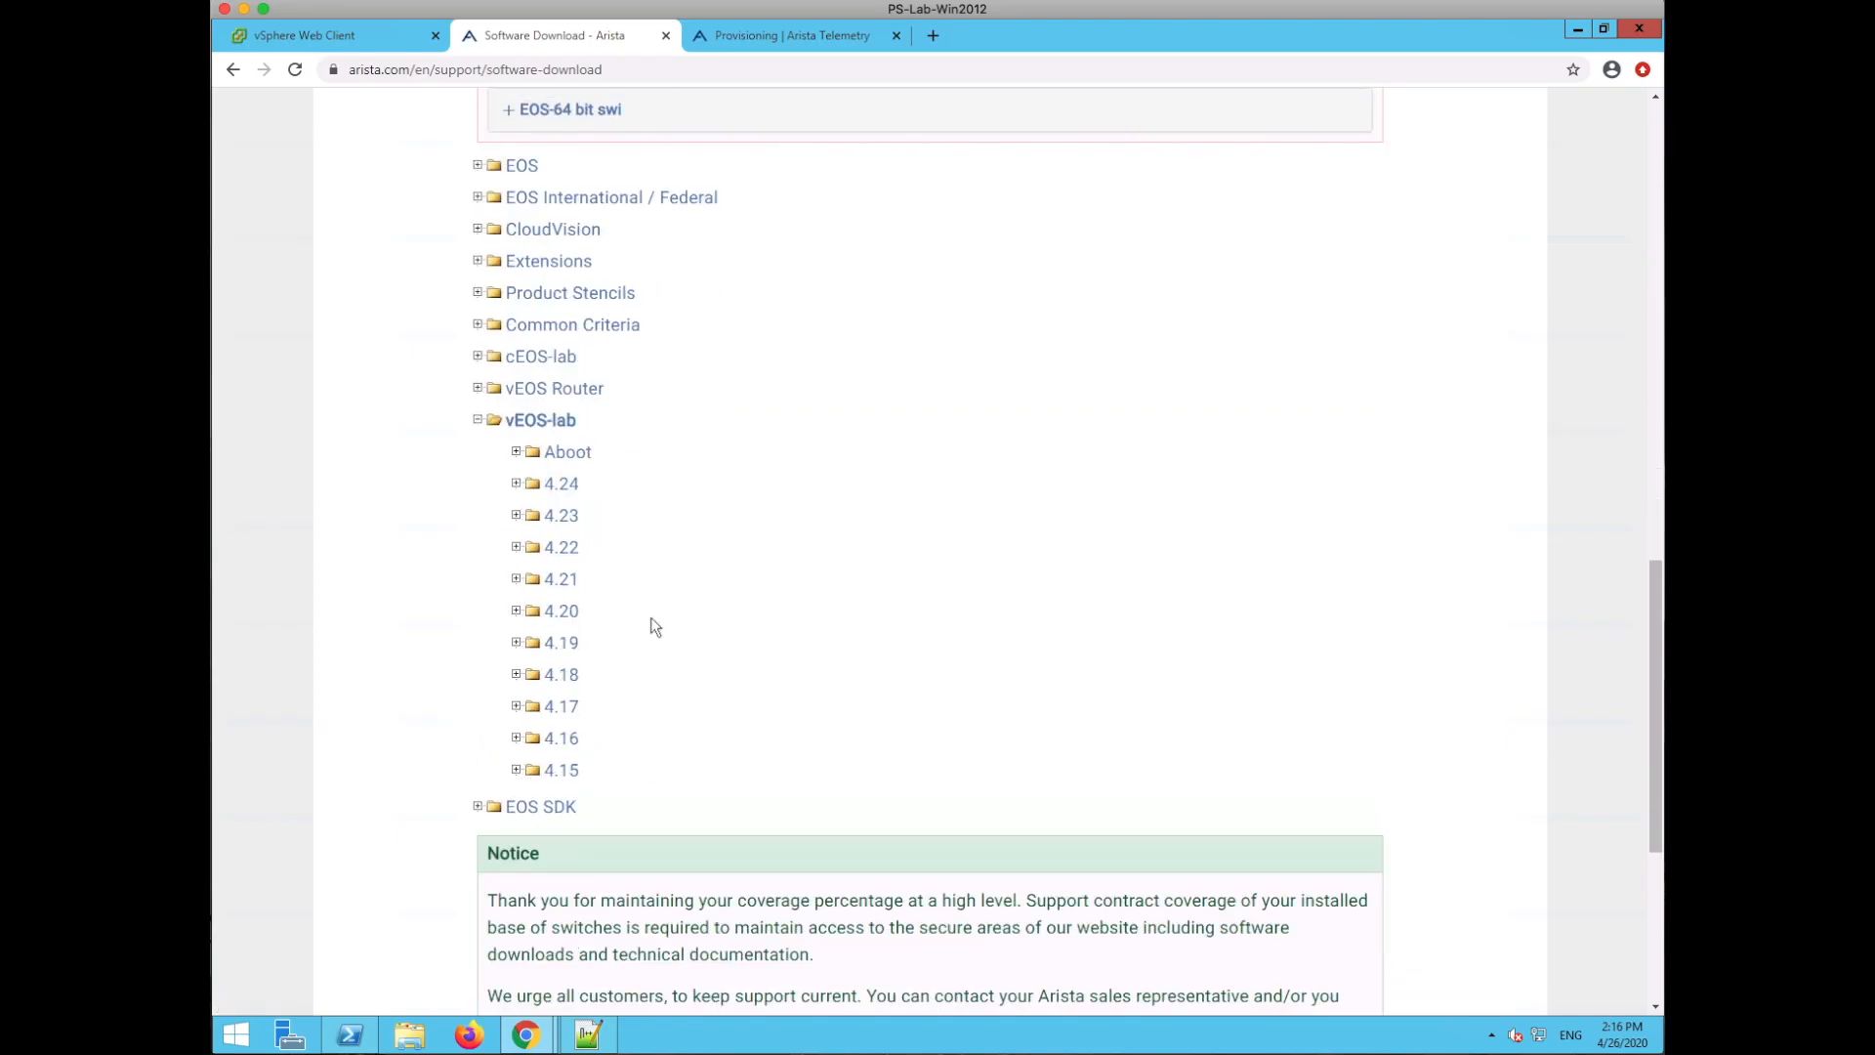
pyautogui.click(519, 516)
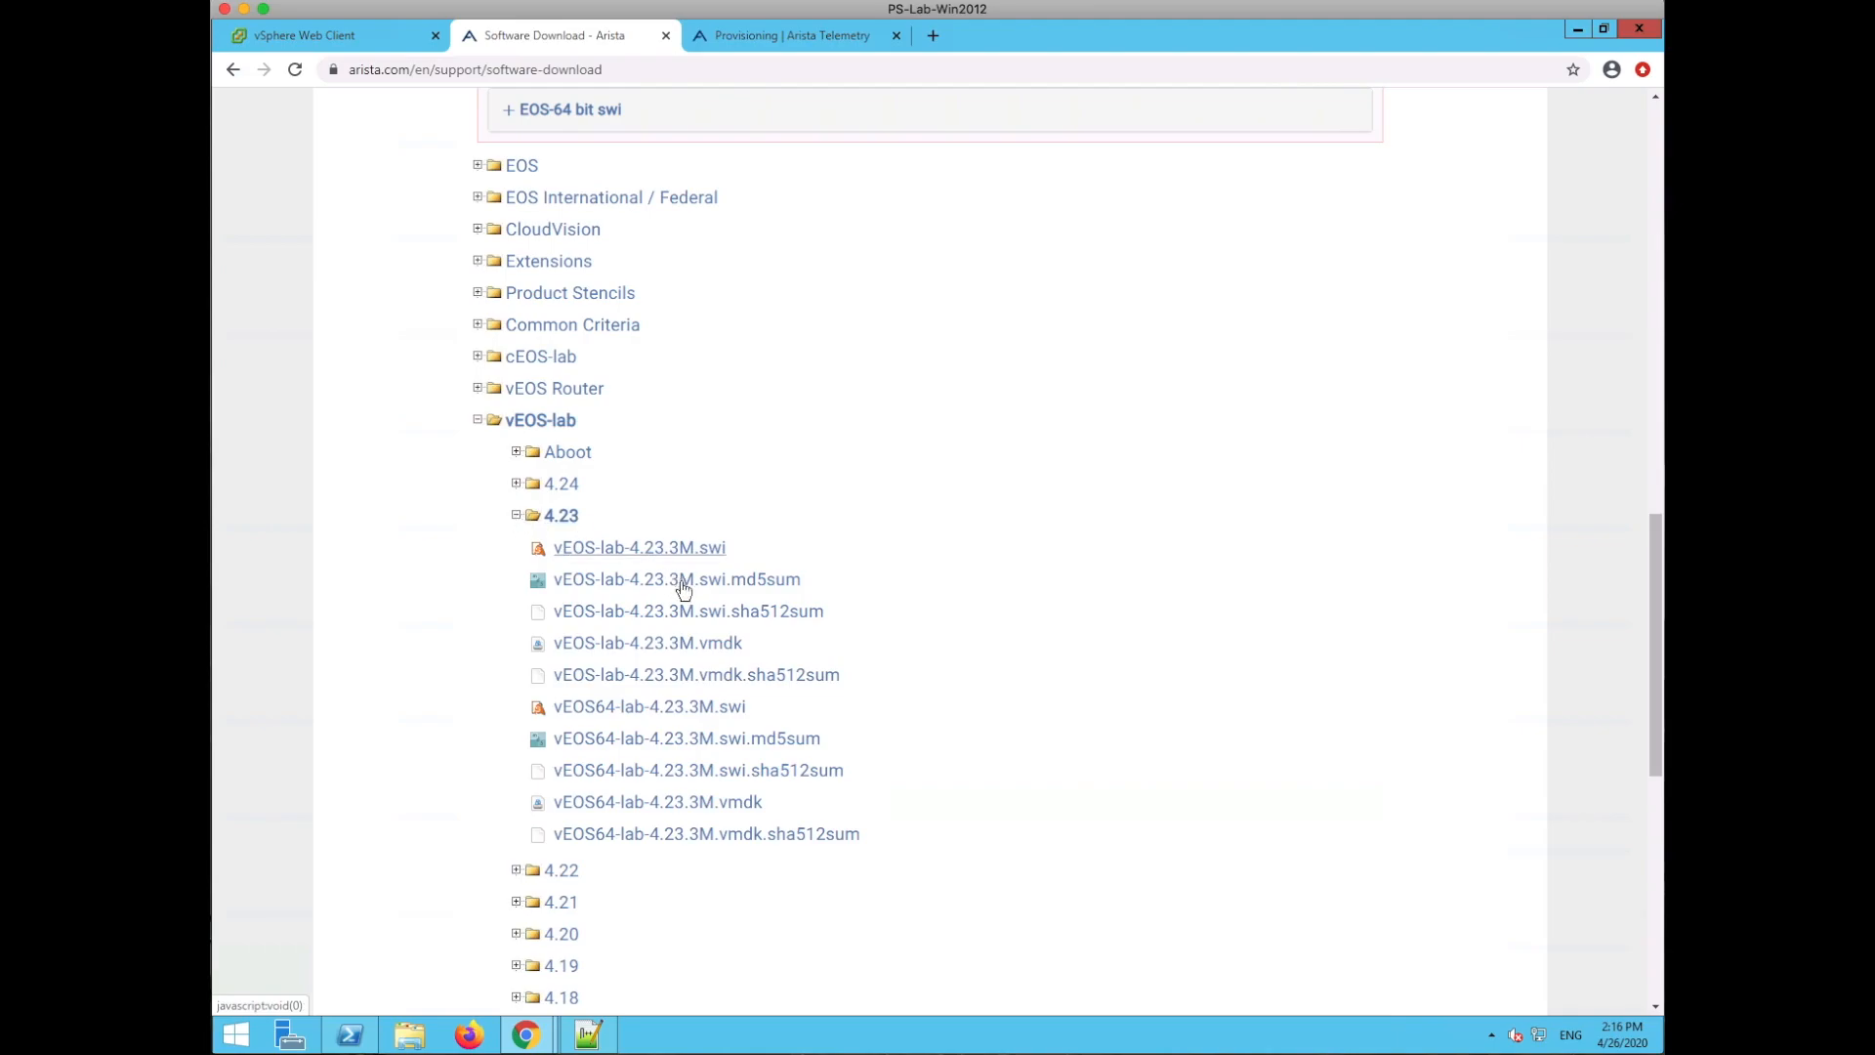
pyautogui.tripleClick(753, 641)
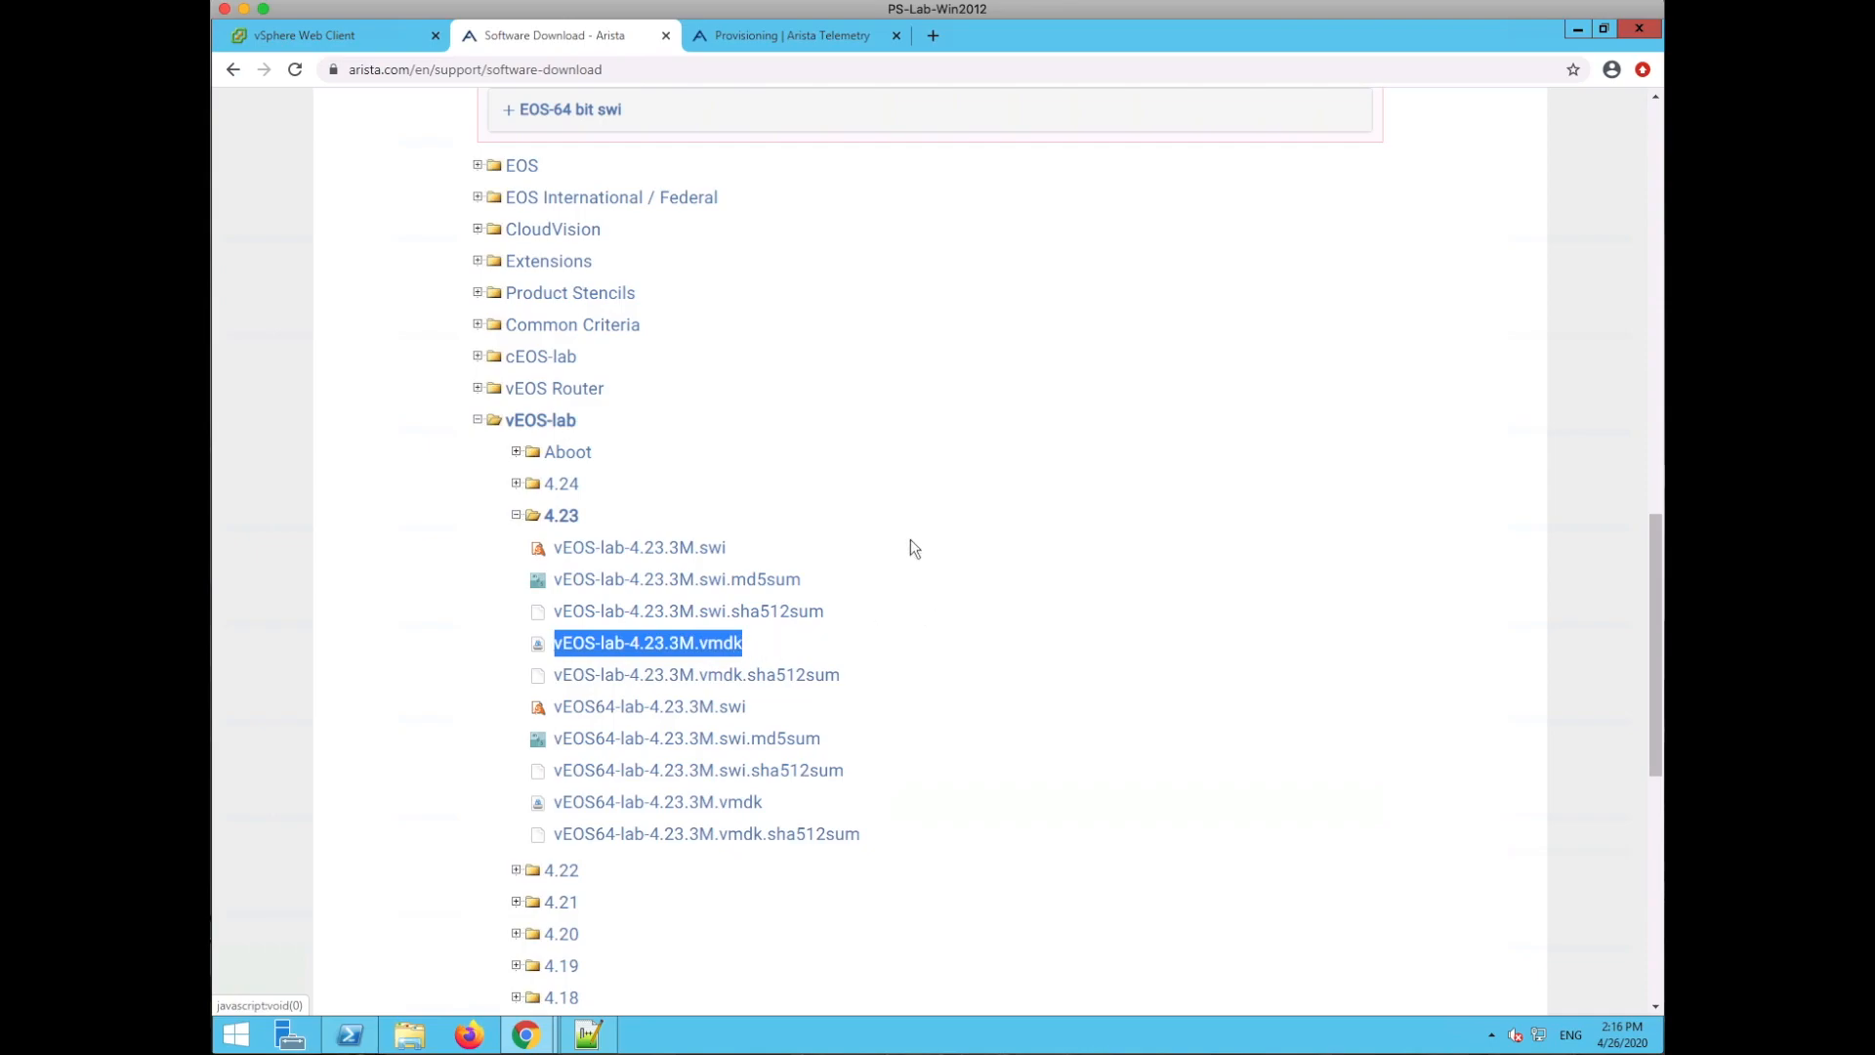
# - Expand the Aboot folder, select Aboot-veos-8.0.0.iso, and return to vSphere
pyautogui.click(516, 453)
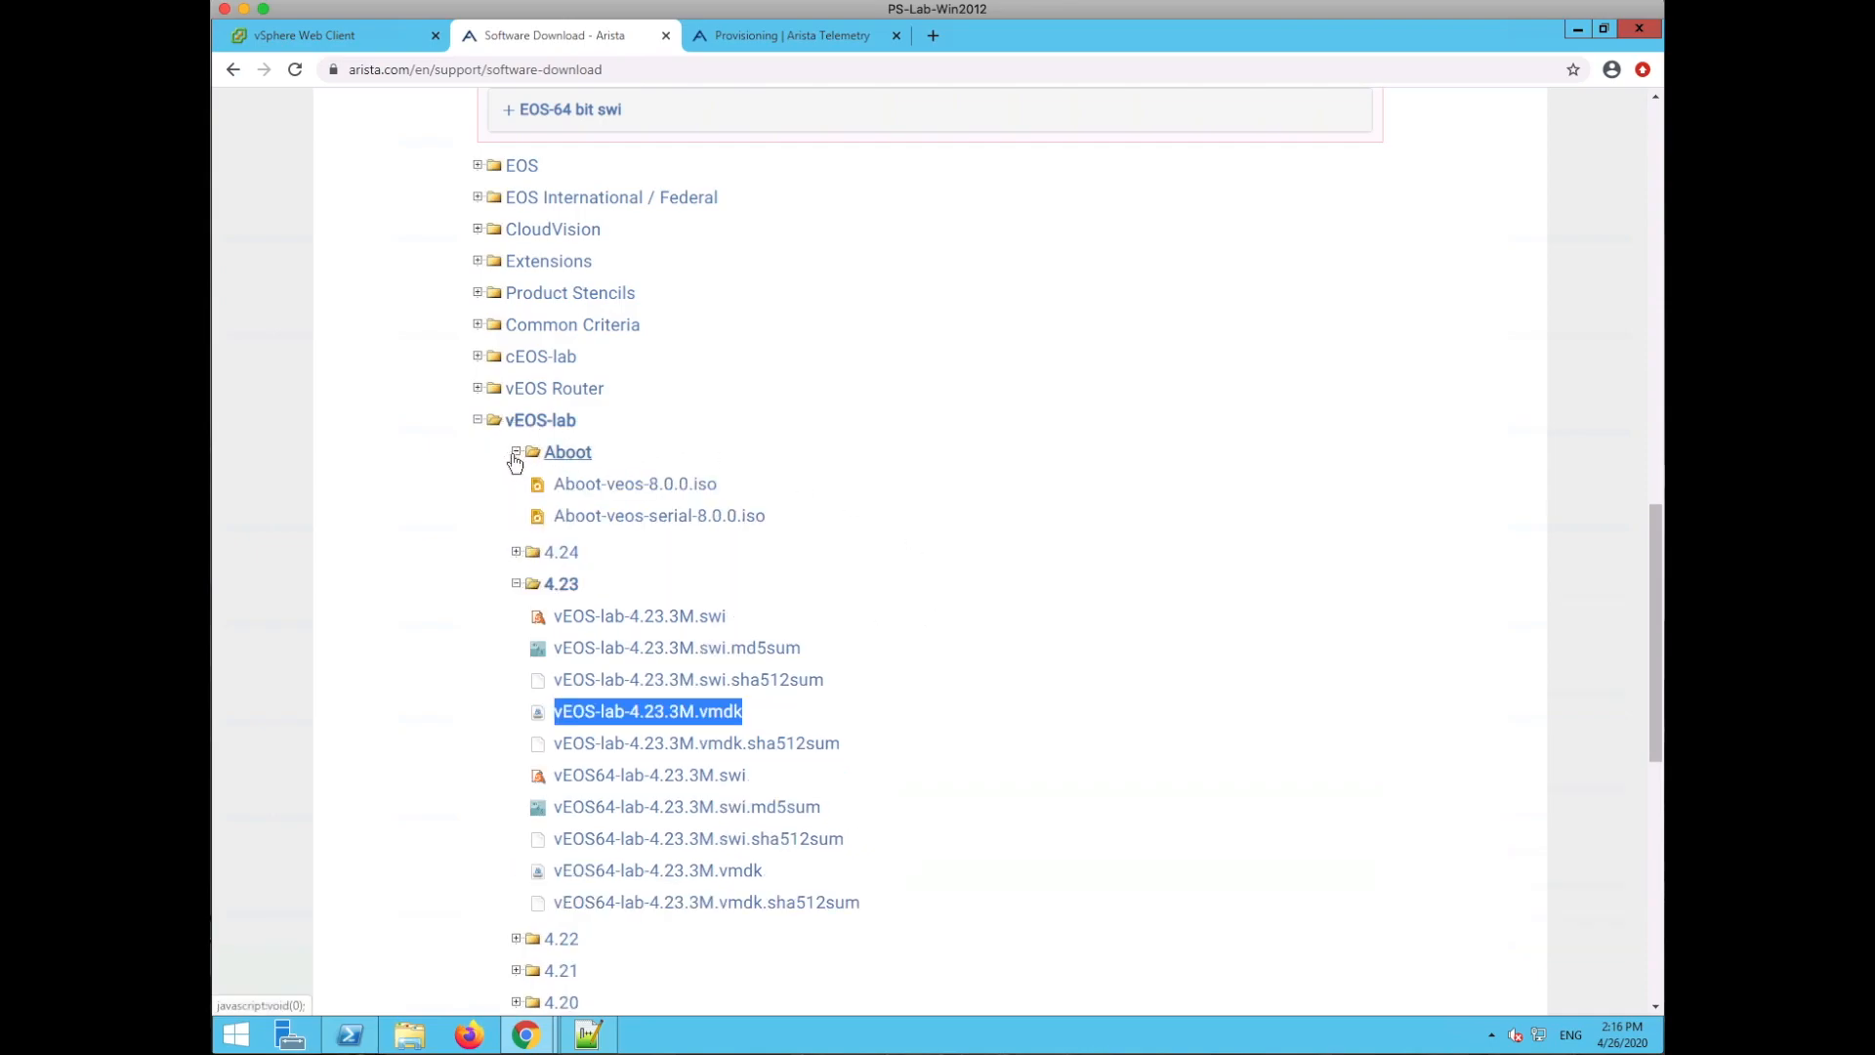
pyautogui.moveTo(712, 486)
pyautogui.mouseDown()
pyautogui.moveTo(644, 484)
pyautogui.moveTo(718, 486)
pyautogui.mouseUp()
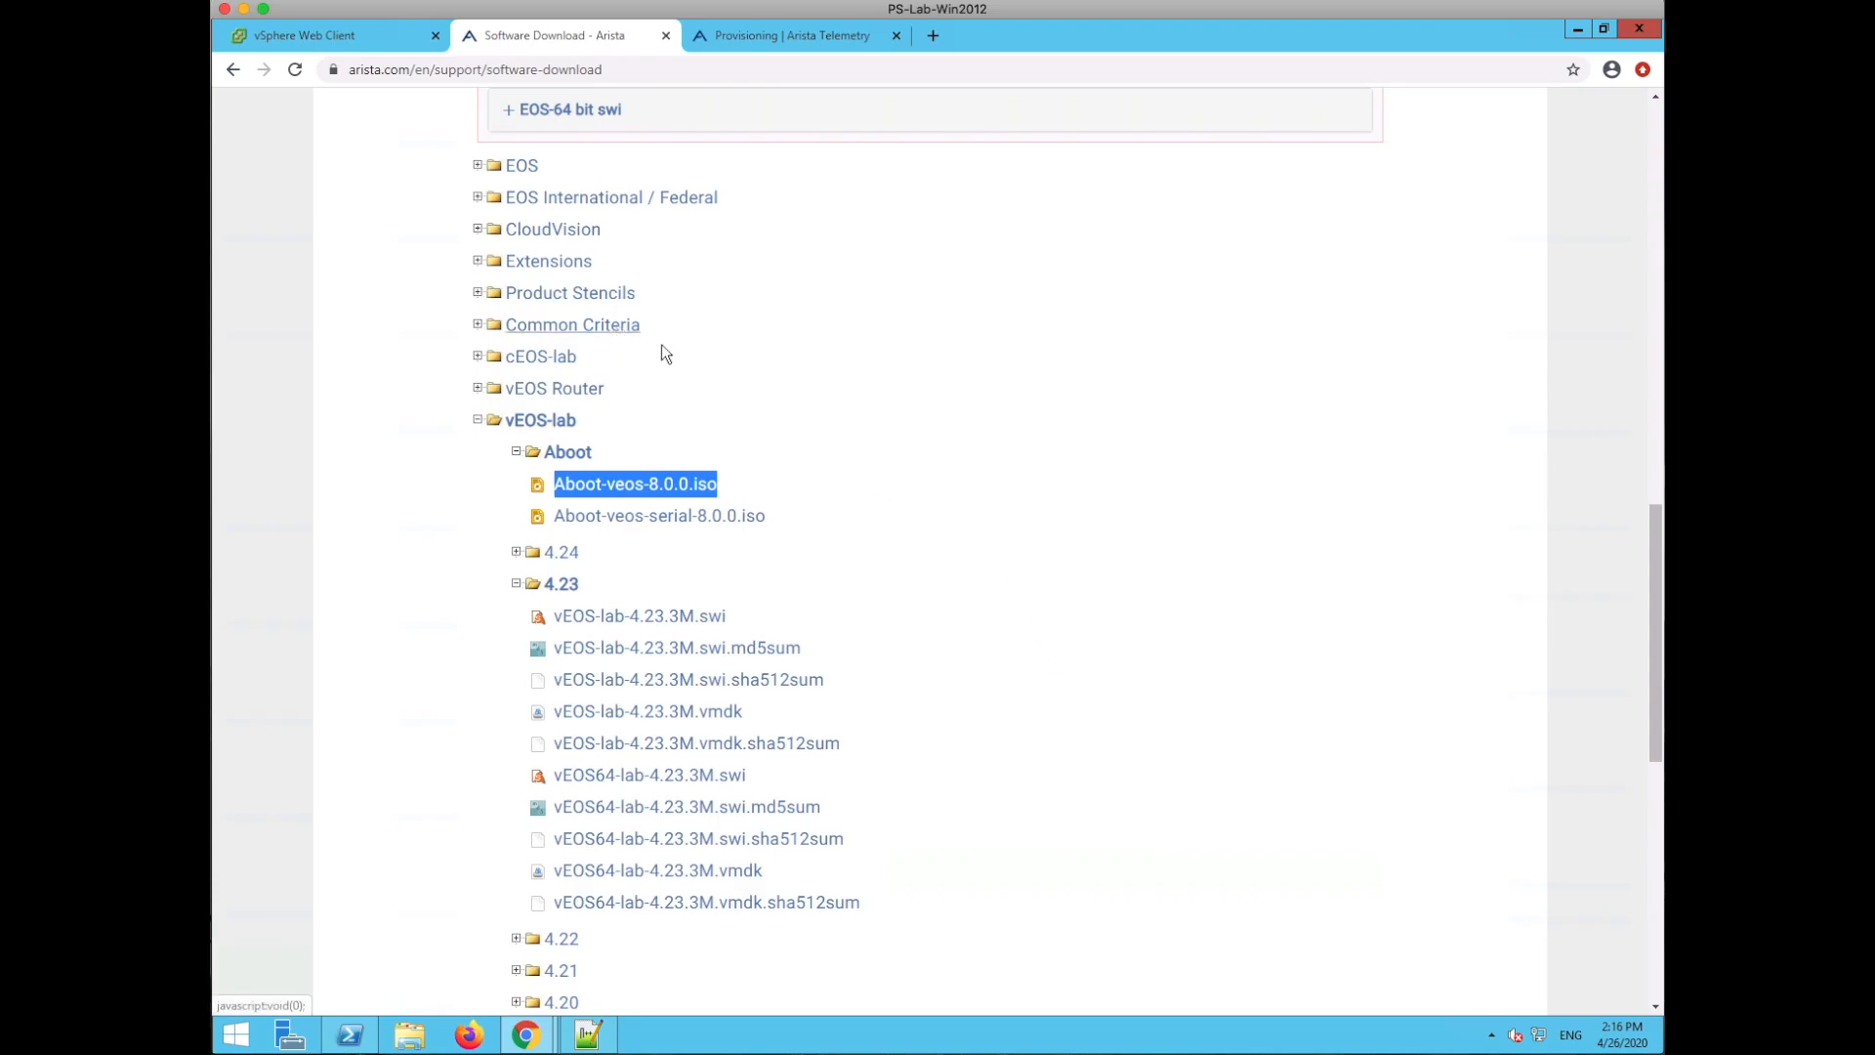
pyautogui.click(364, 39)
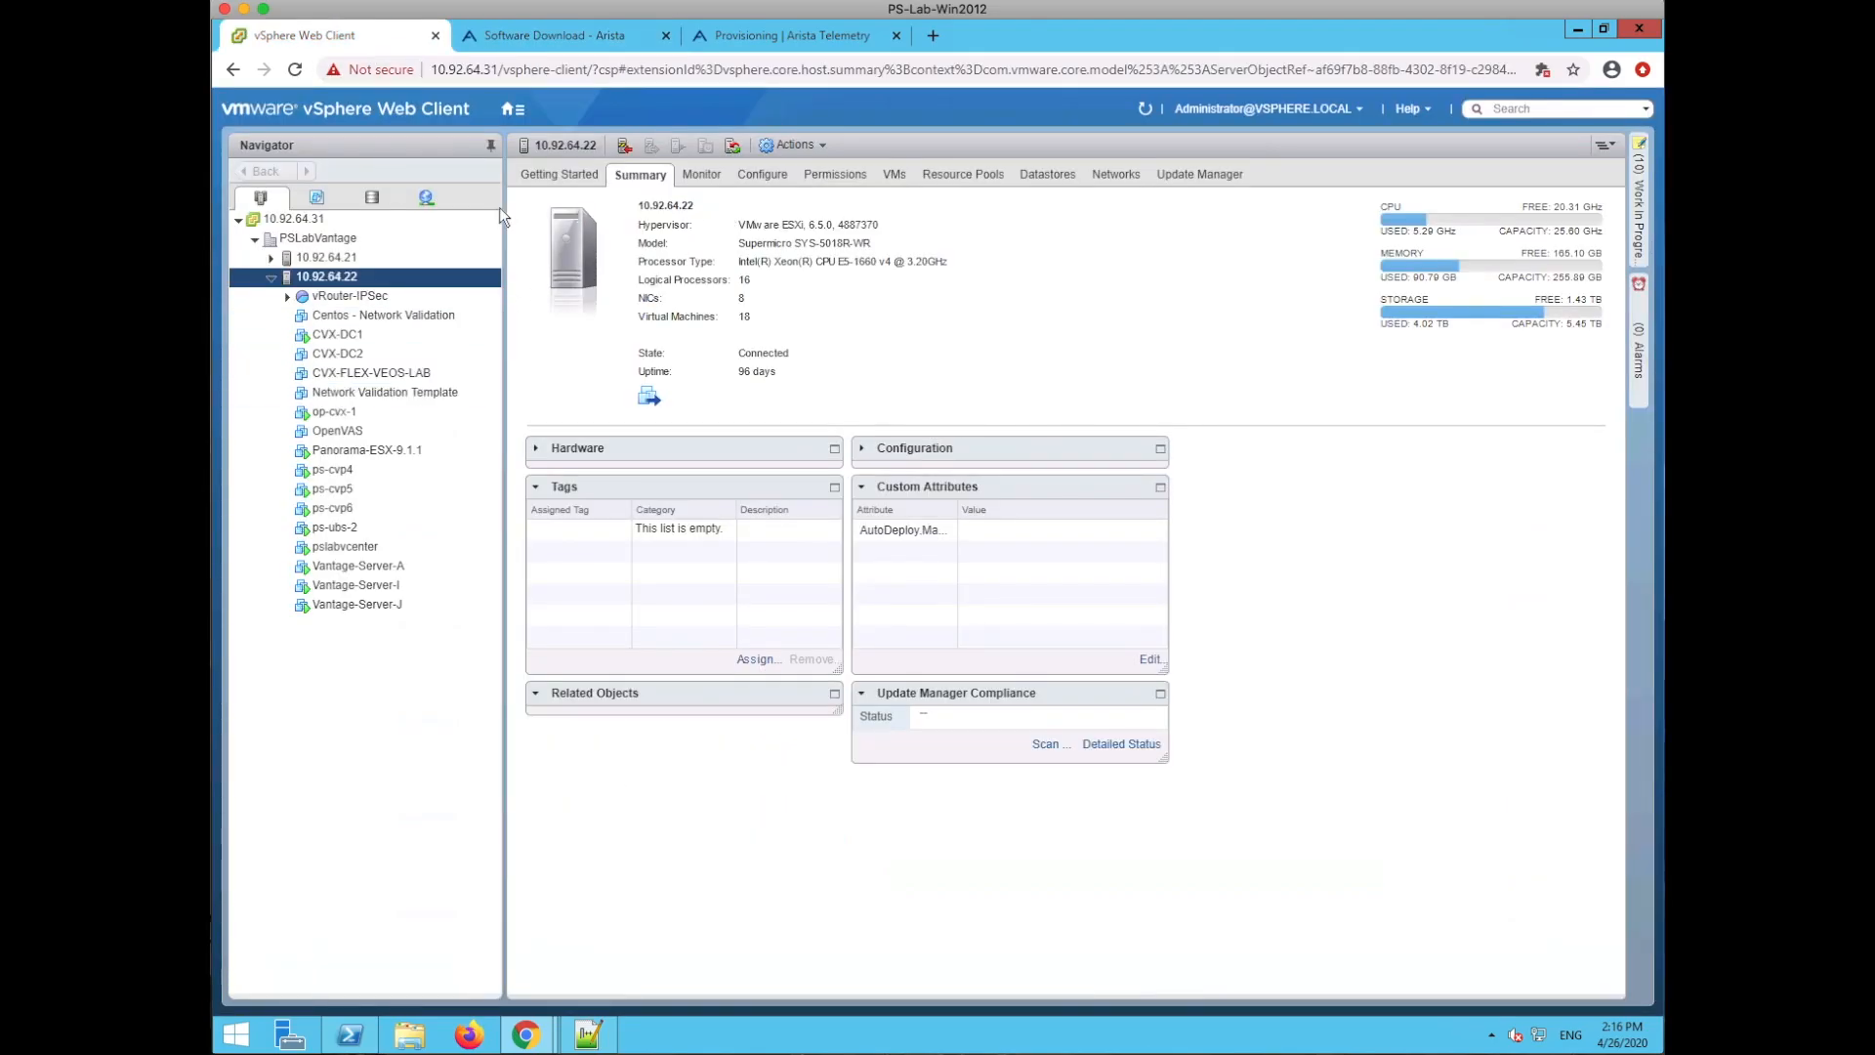
pyautogui.click(372, 197)
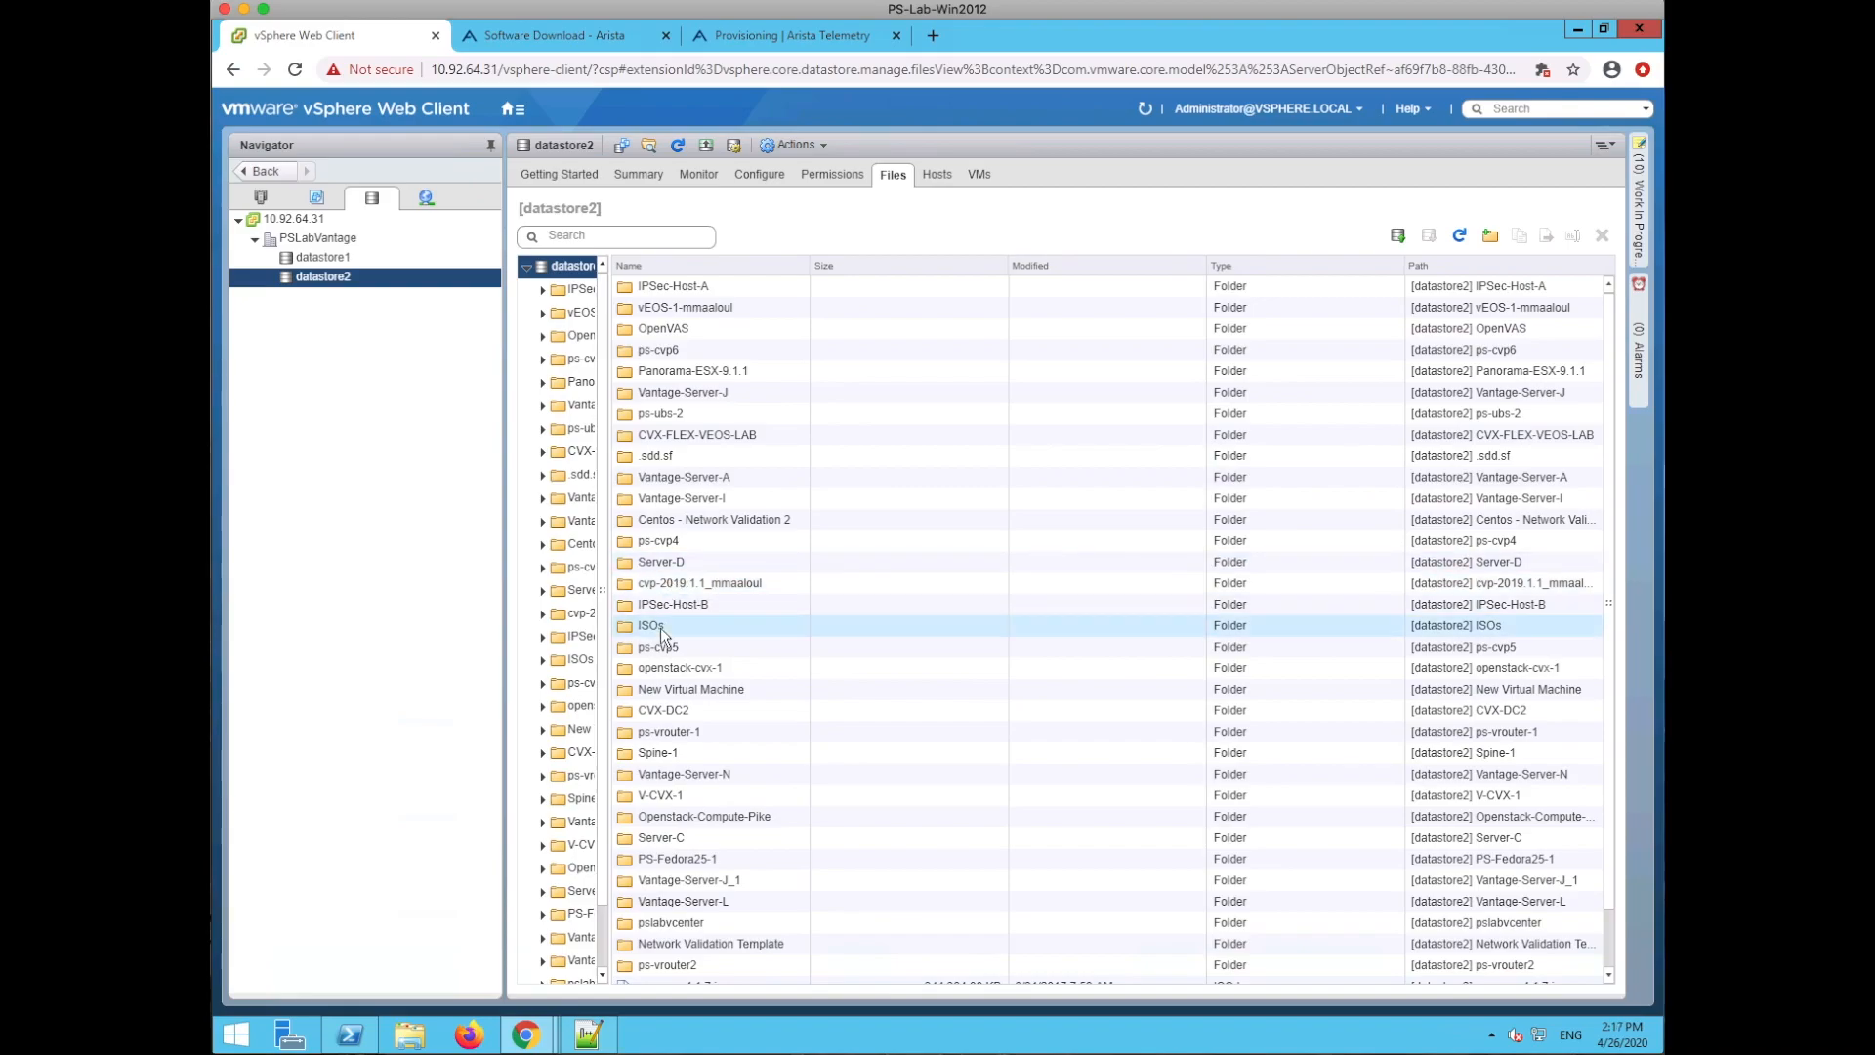
pyautogui.doubleClick(661, 630)
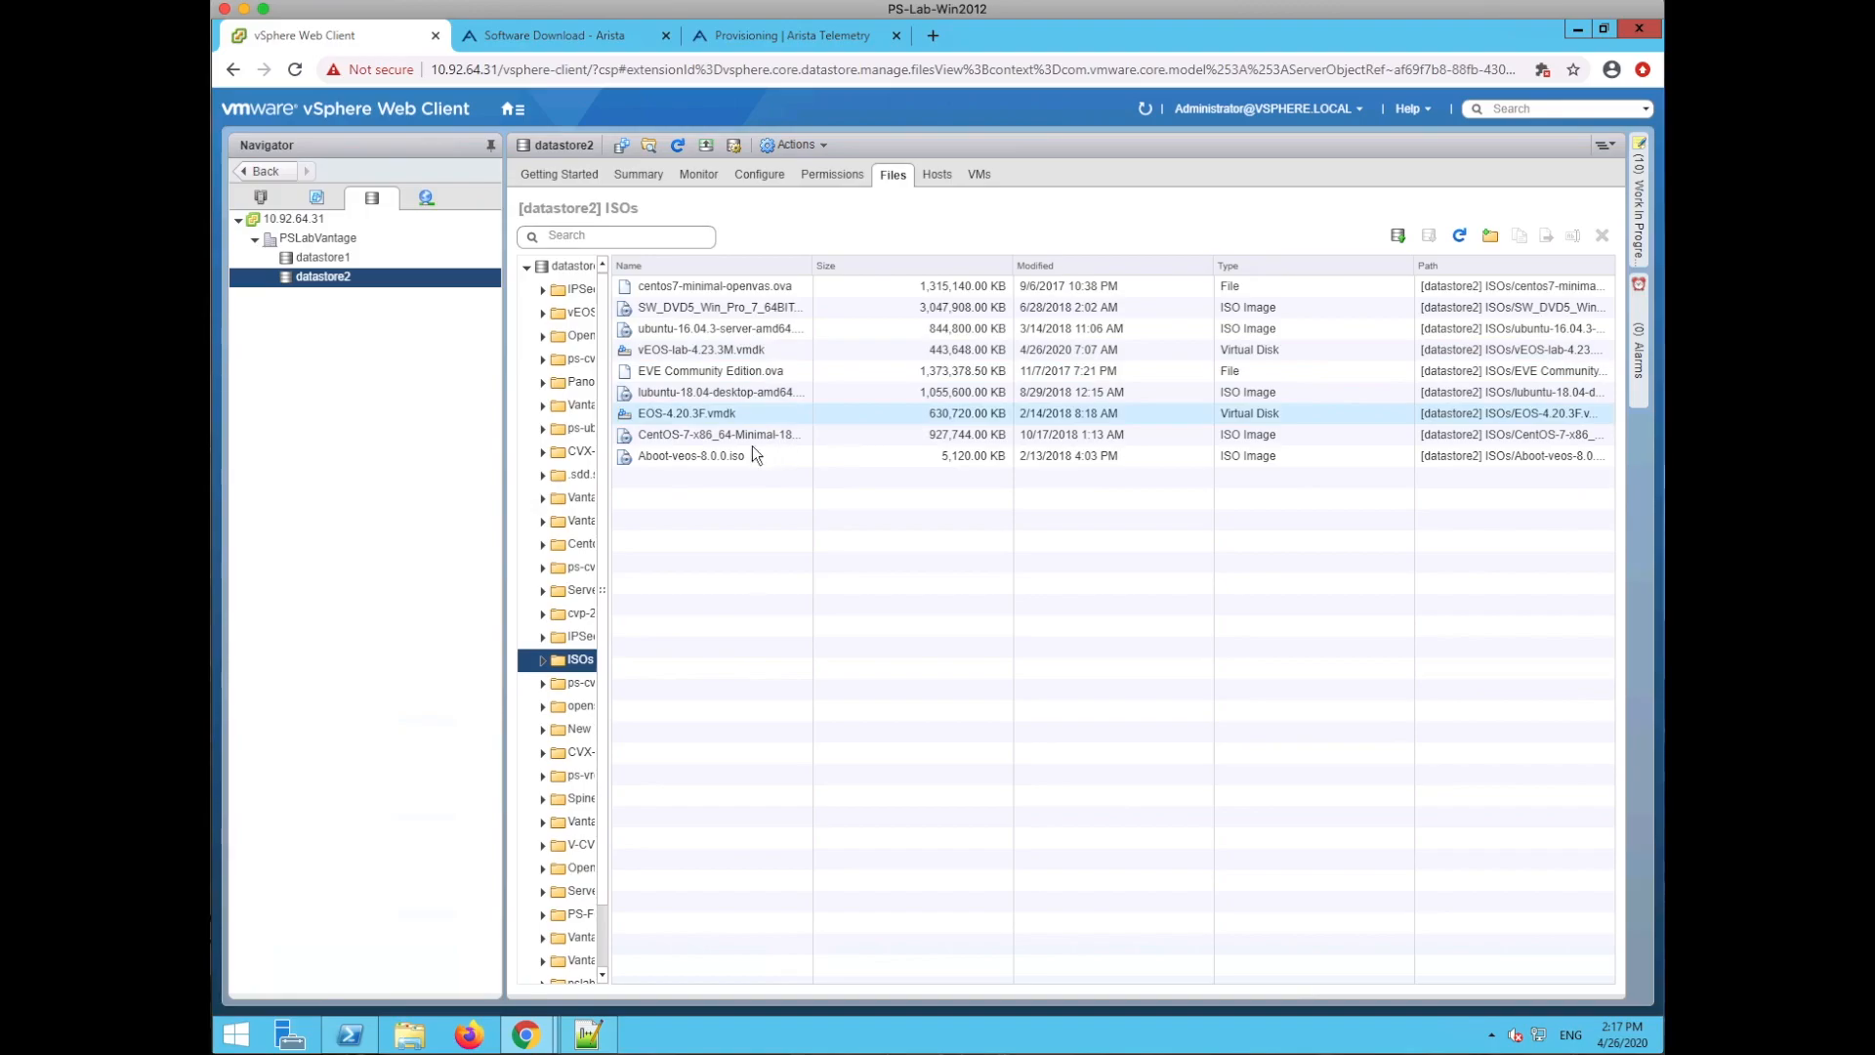
pyautogui.click(709, 459)
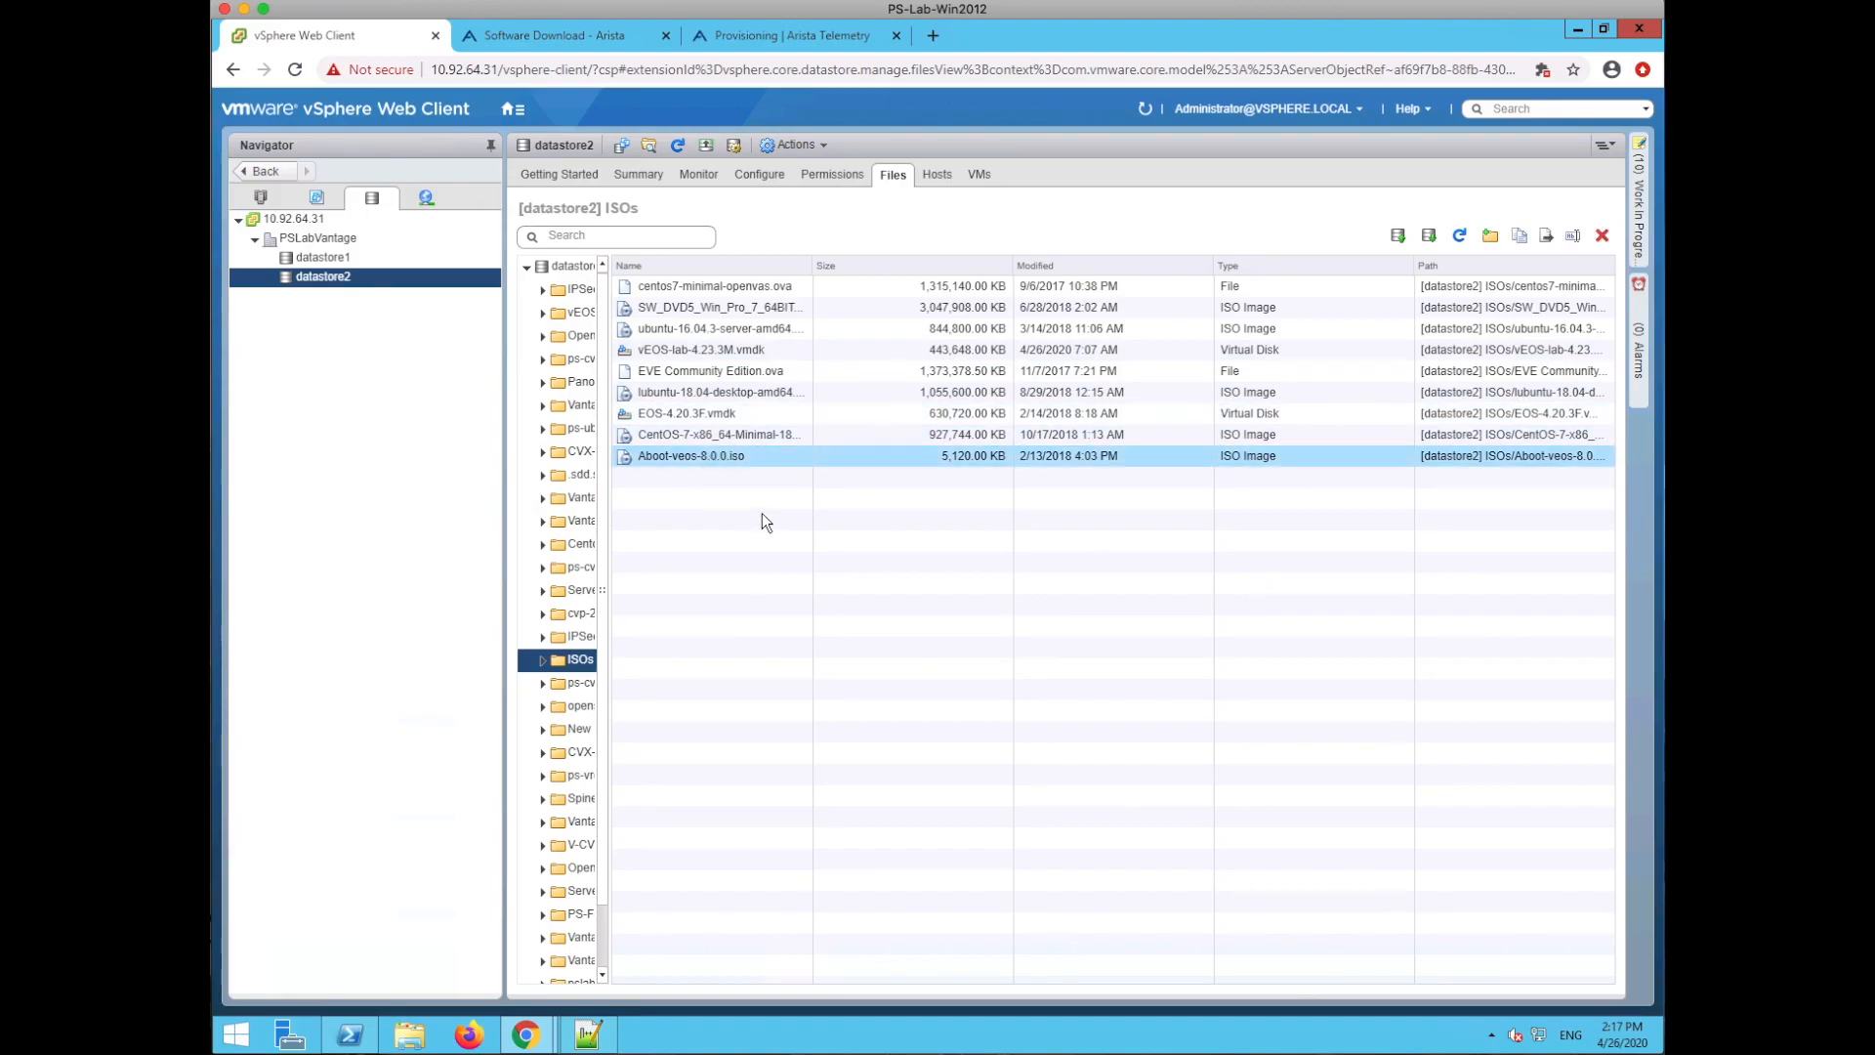
pyautogui.click(695, 354)
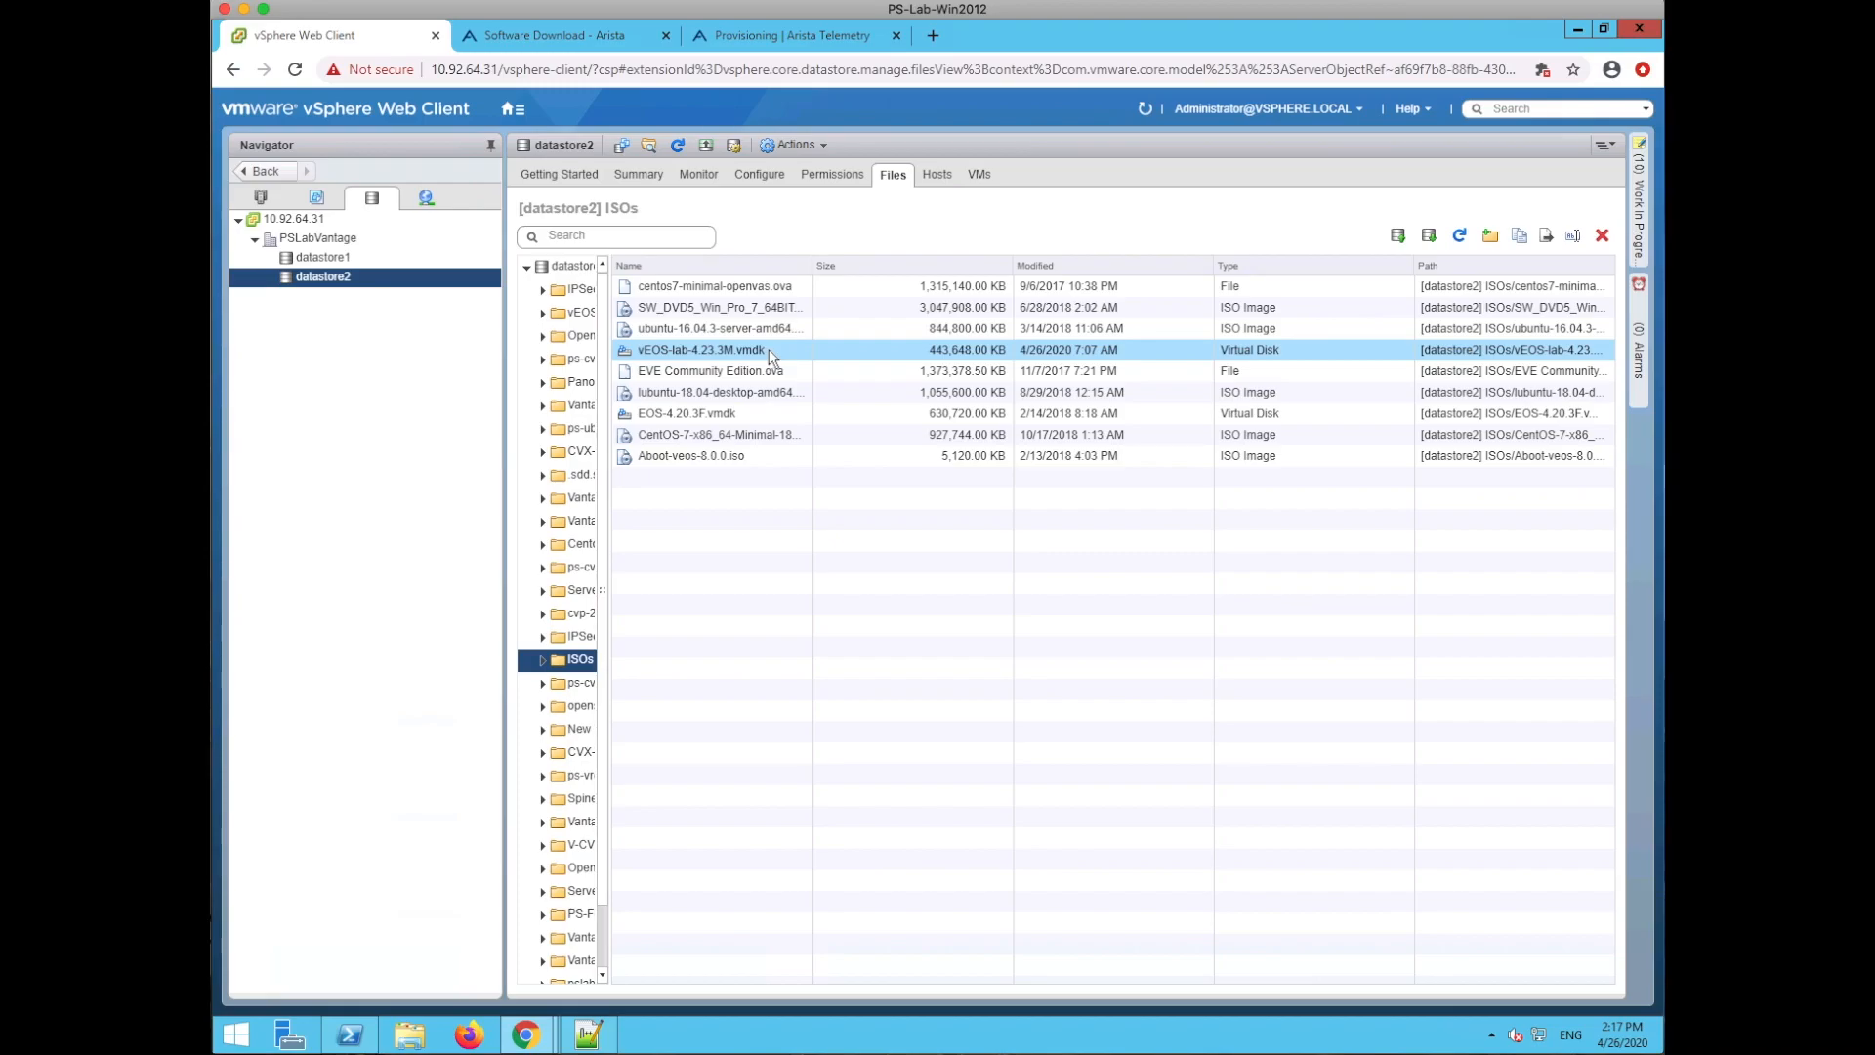
pyautogui.click(273, 198)
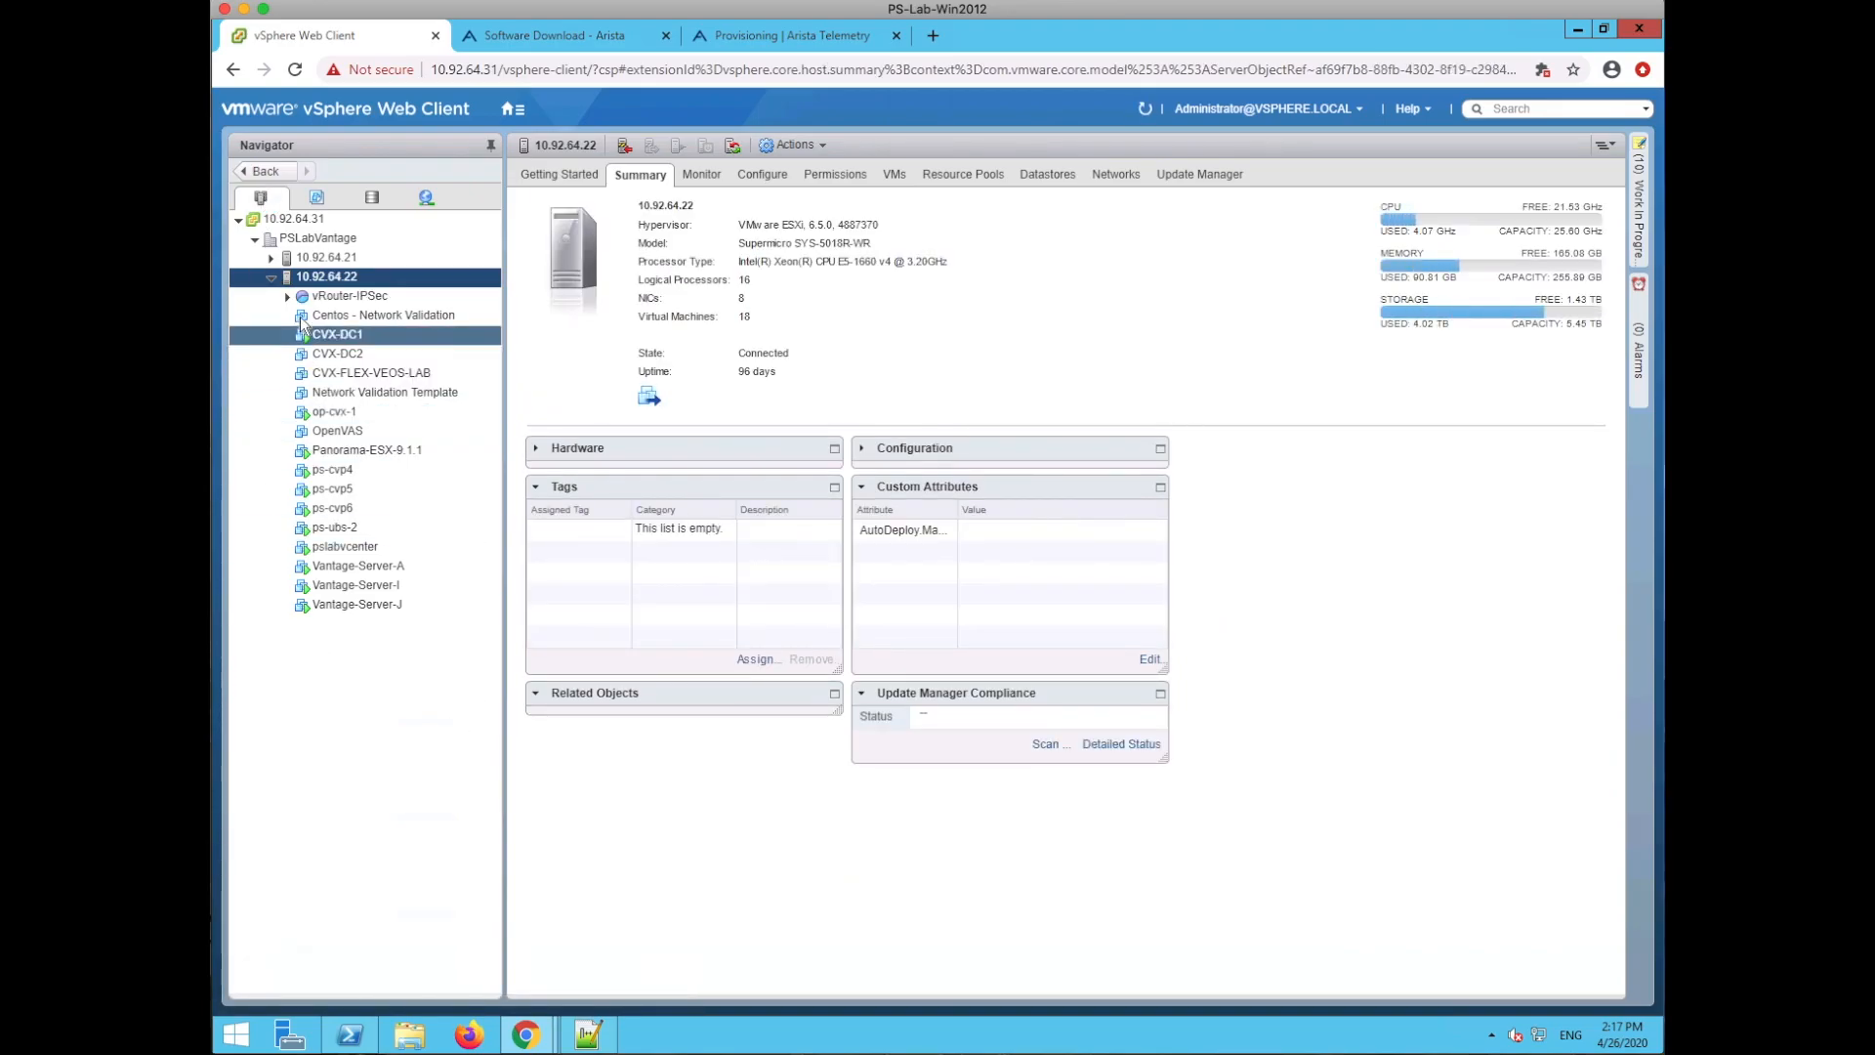
# - Start a brand-new virtual machine on host 10.92.64.22
pyautogui.rightClick(339, 281)
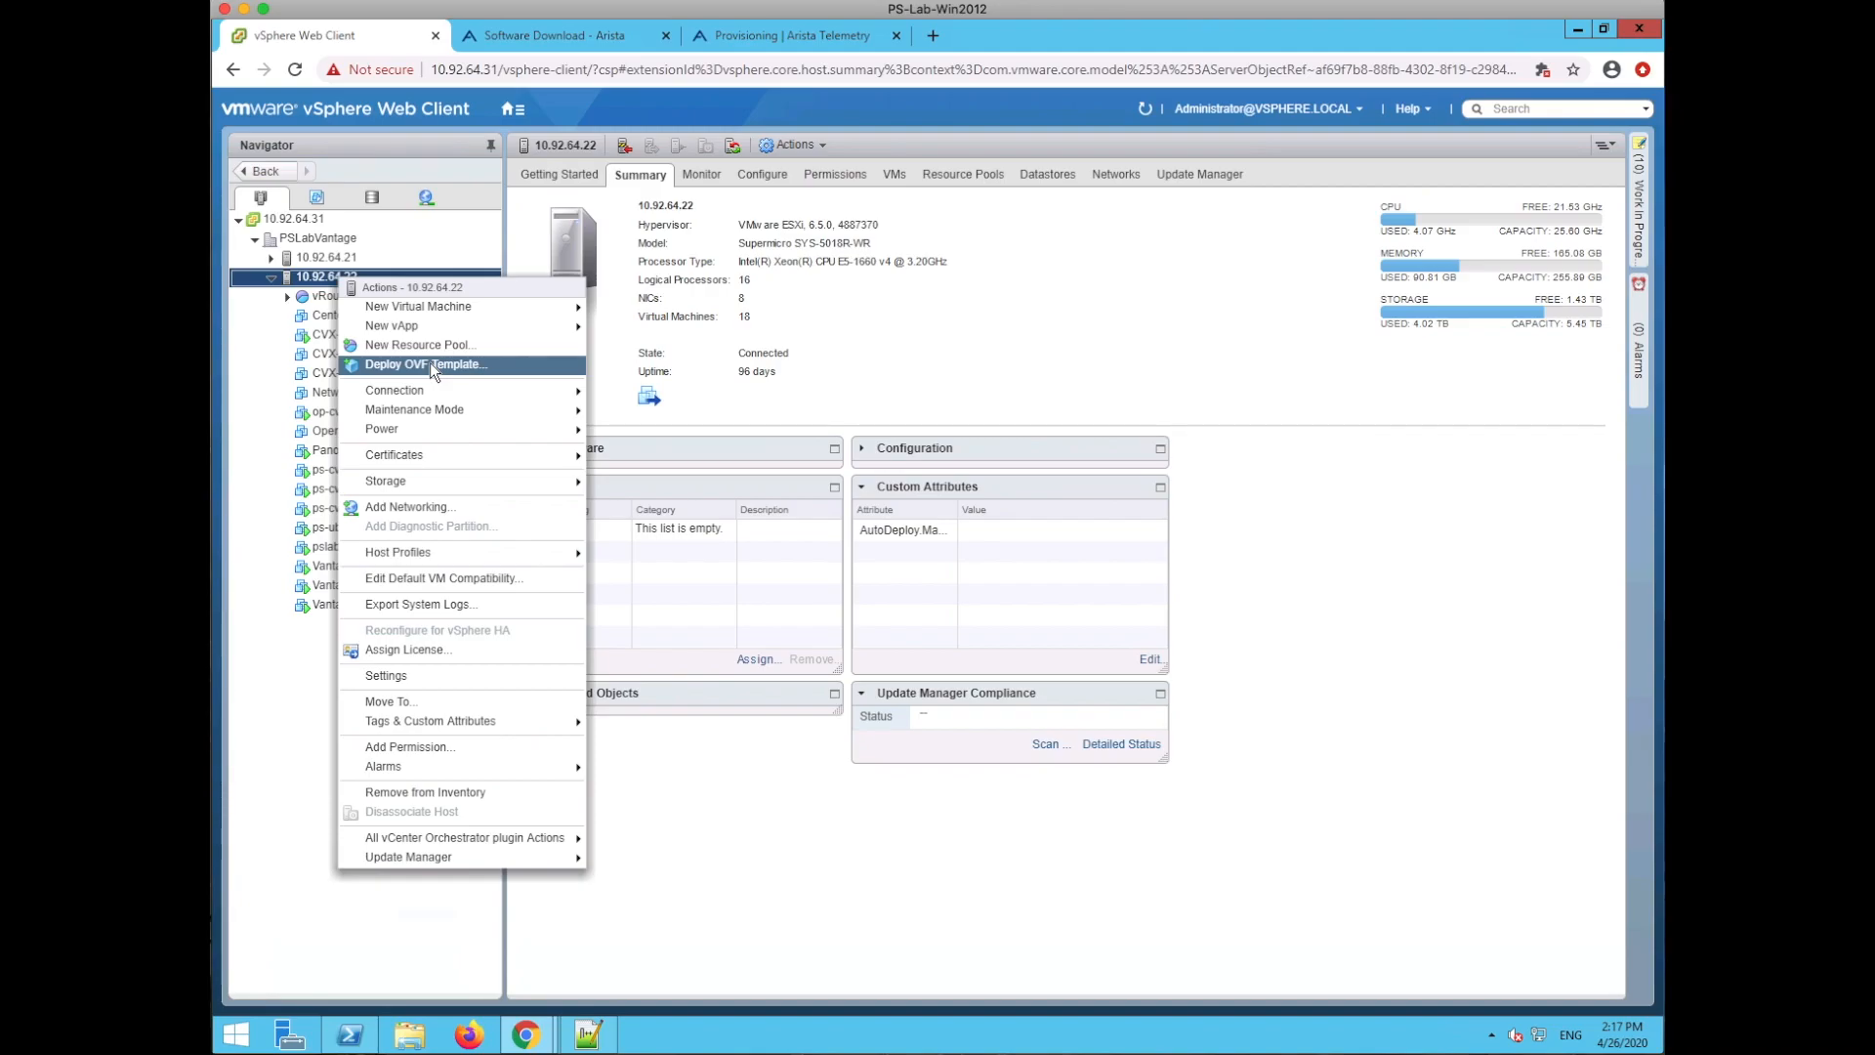
pyautogui.moveTo(508, 305)
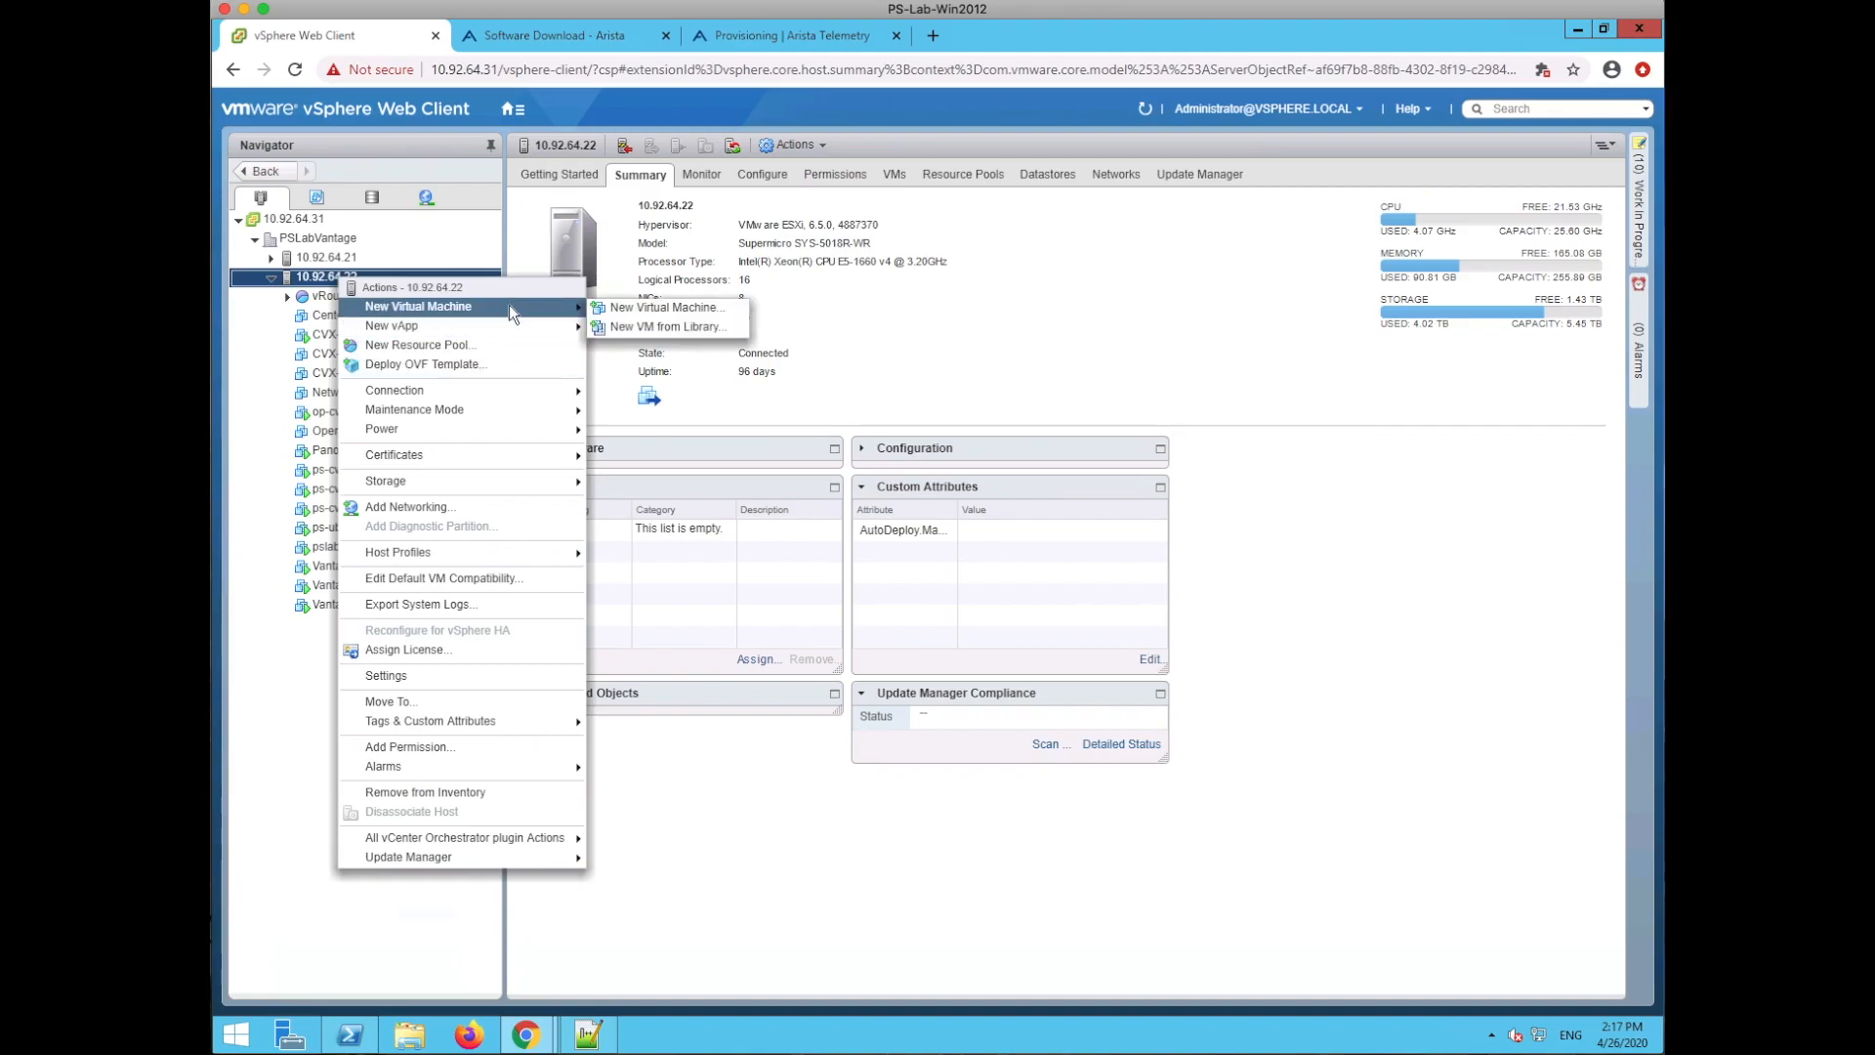
pyautogui.click(642, 308)
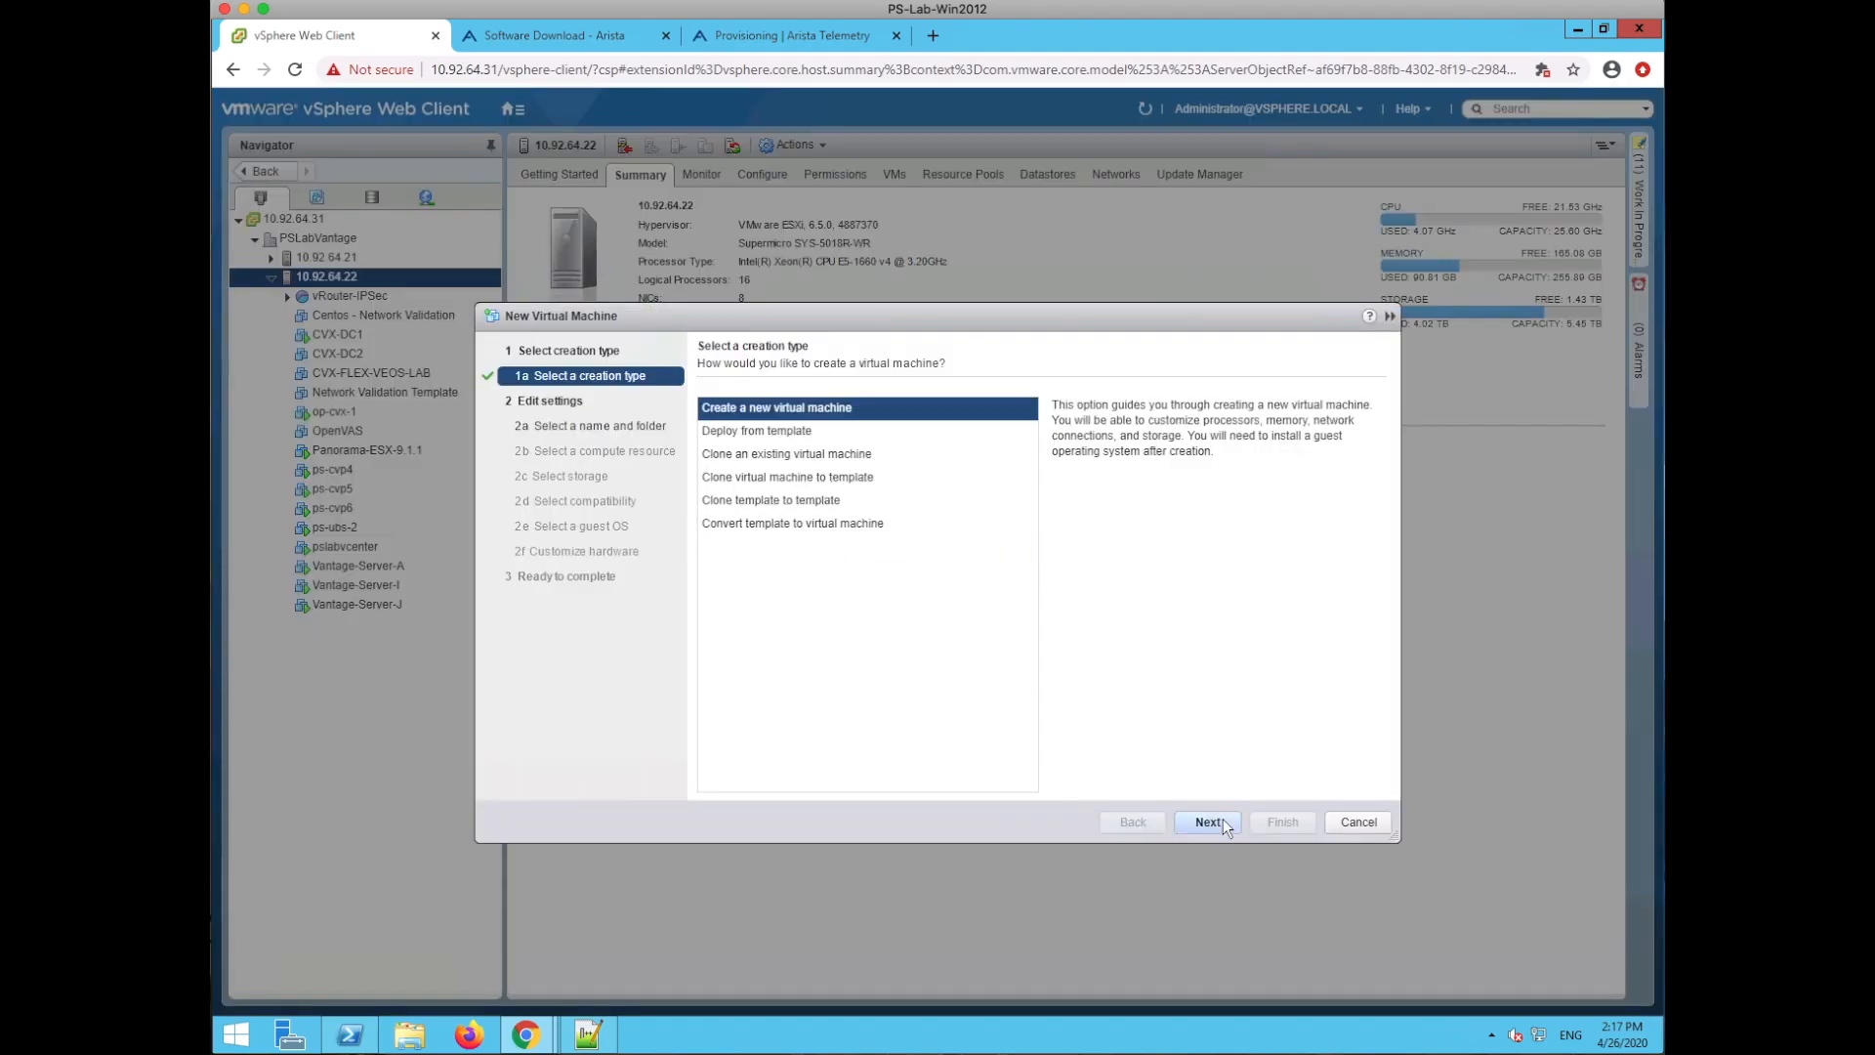
pyautogui.click(1210, 821)
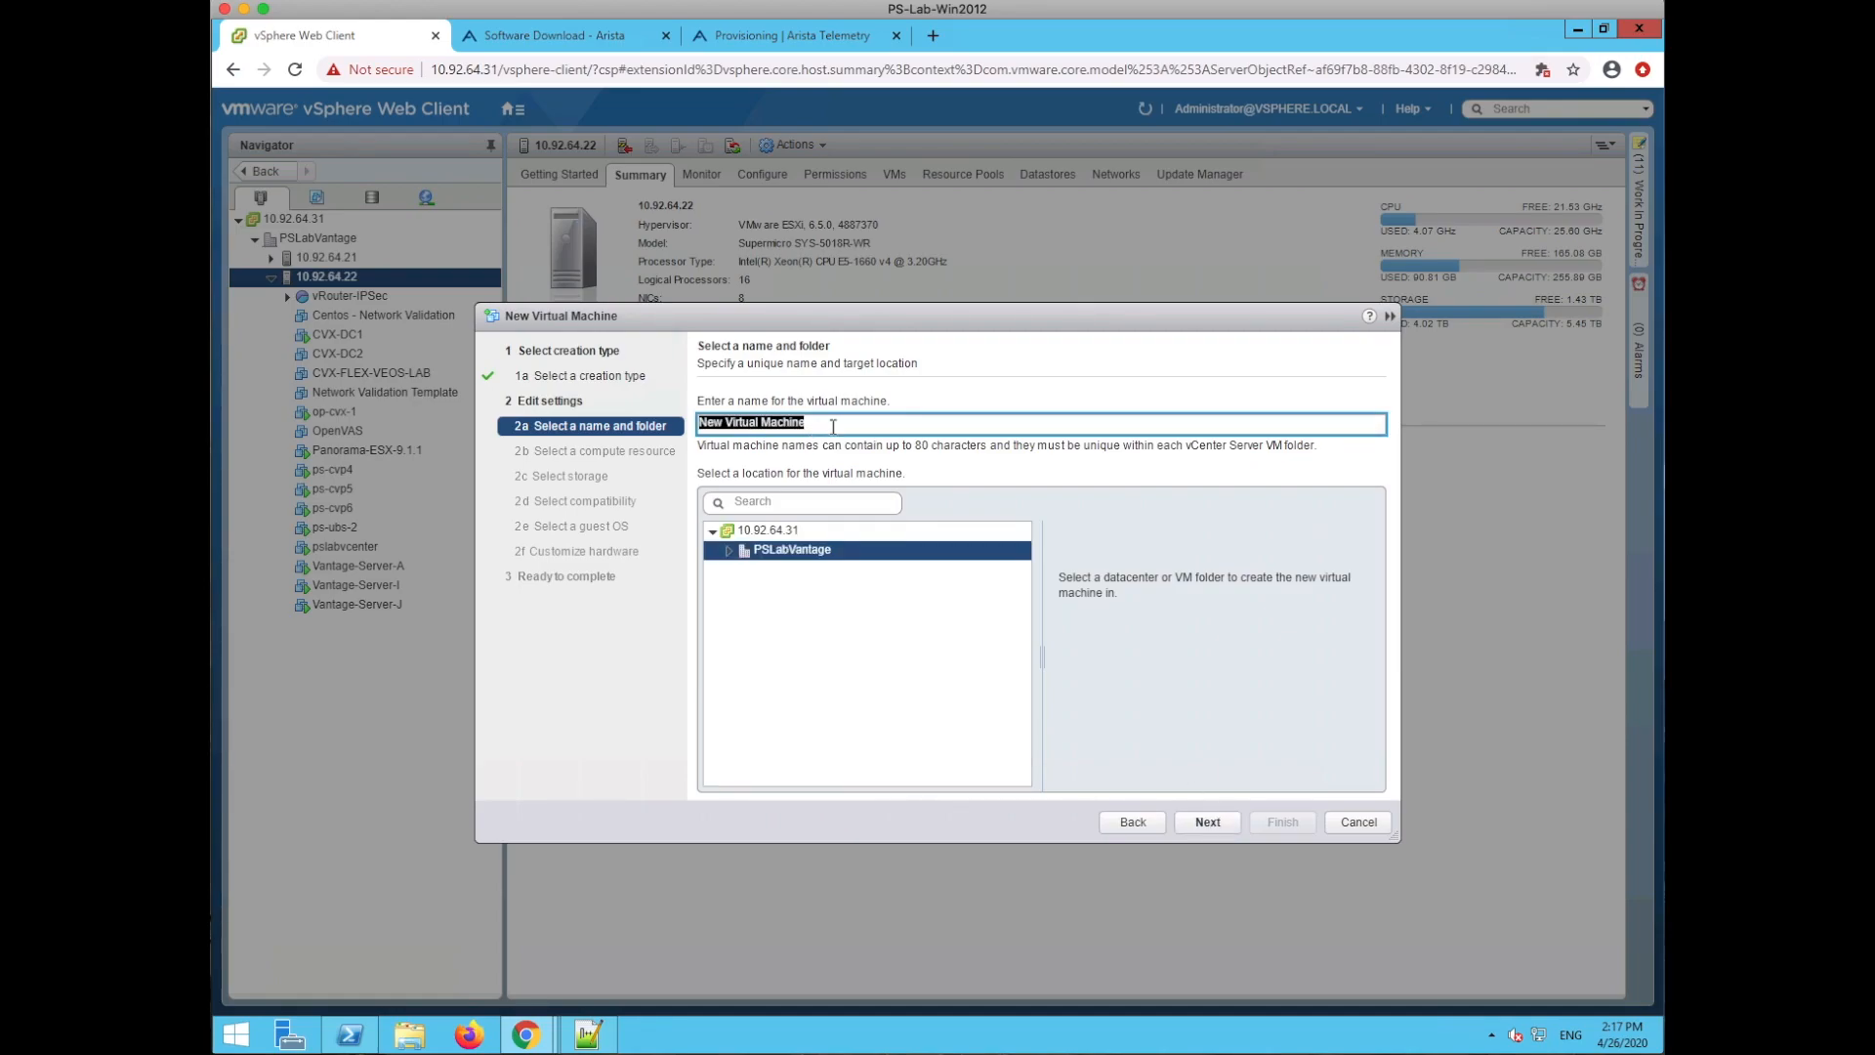
# - Name the VM ps-veos-leaf-1, keep host 10.92.64.22, and store it on datastore2
pyautogui.write('ps')
pyautogui.write('-veos-la')
pyautogui.write('ed')
pyautogui.press('BackSpace')
pyautogui.write('f-1')
pyautogui.click(1208, 819)
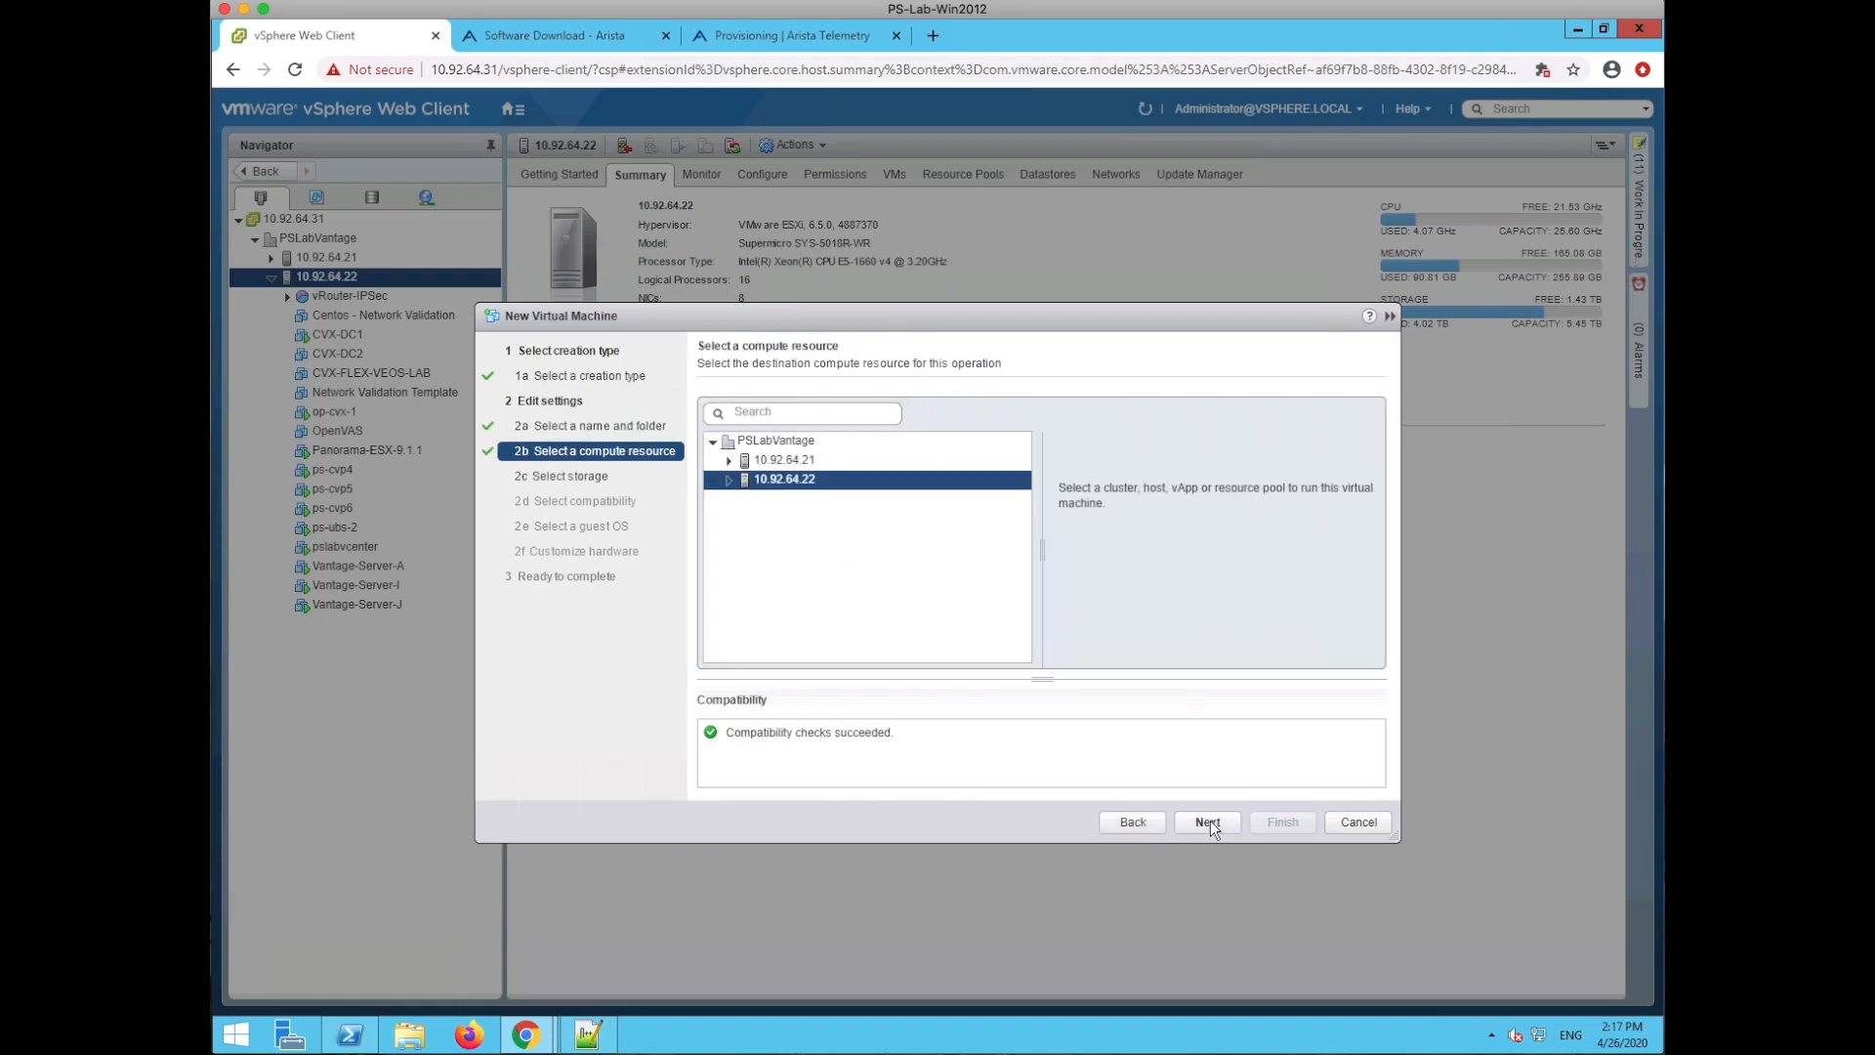
pyautogui.click(1208, 821)
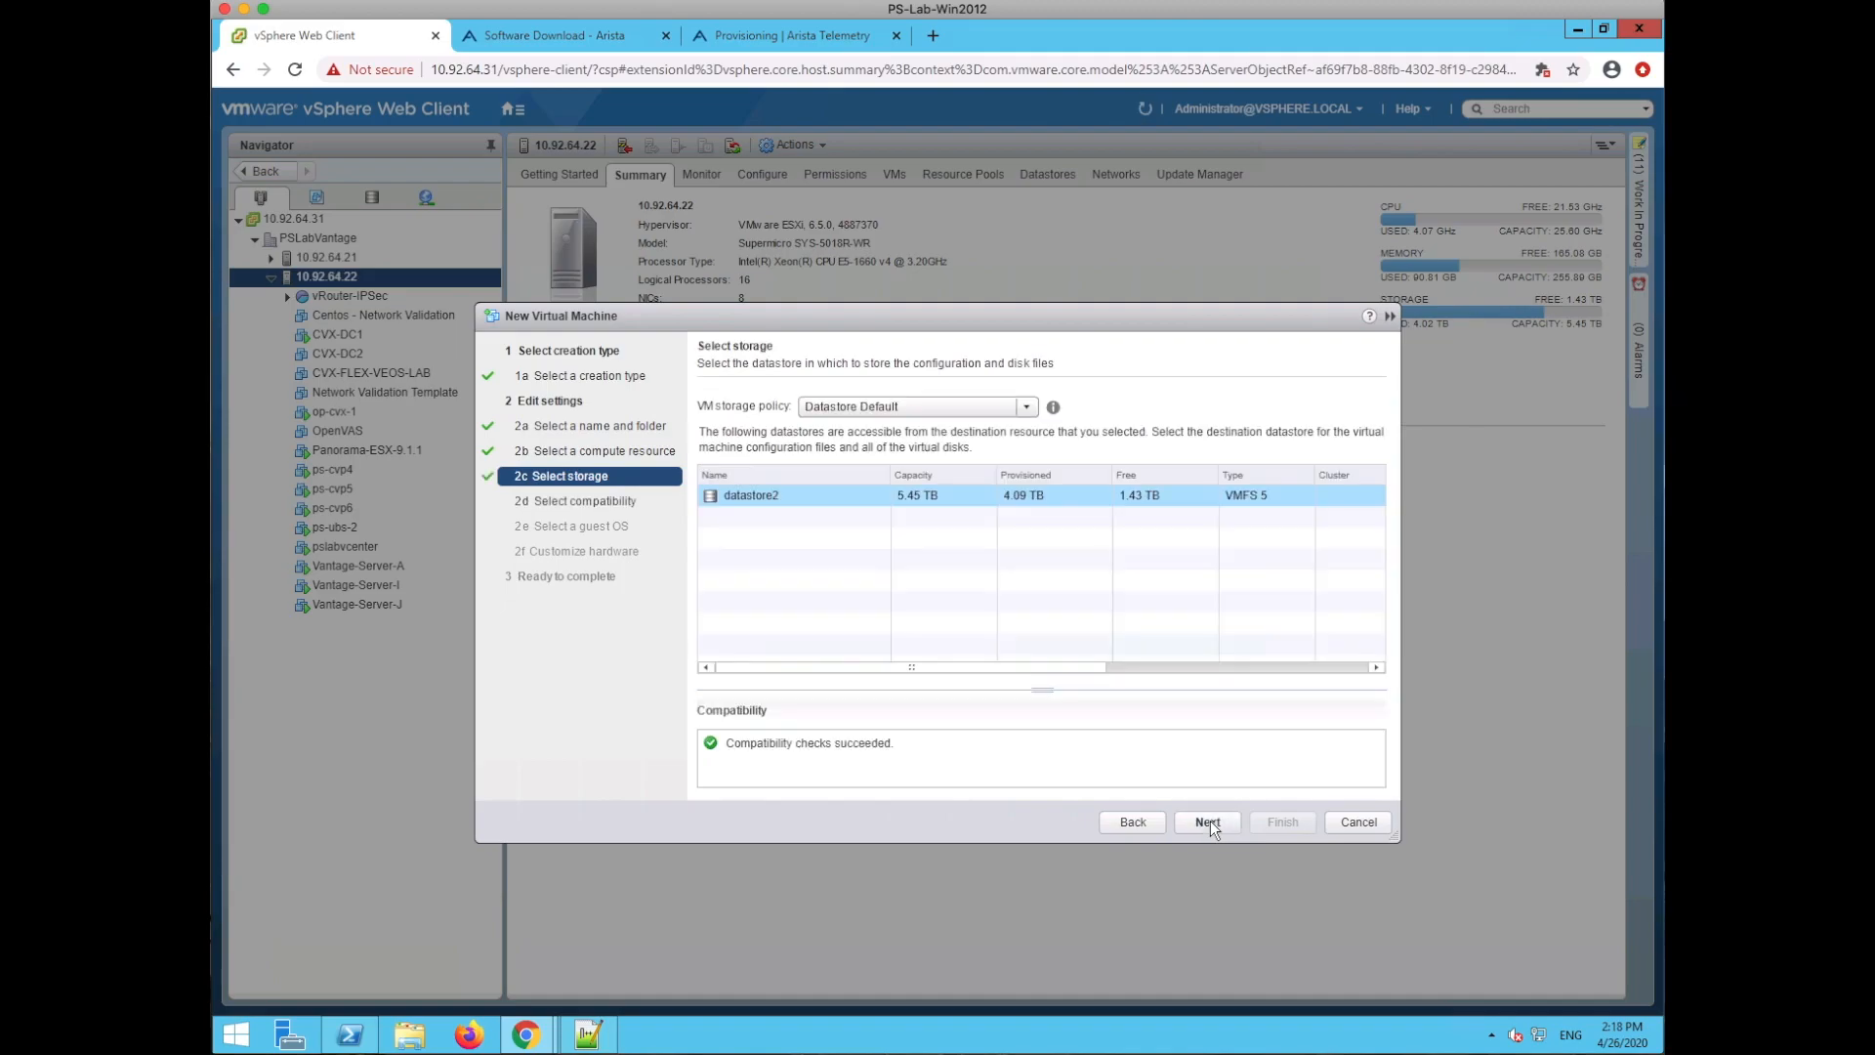
pyautogui.click(1208, 821)
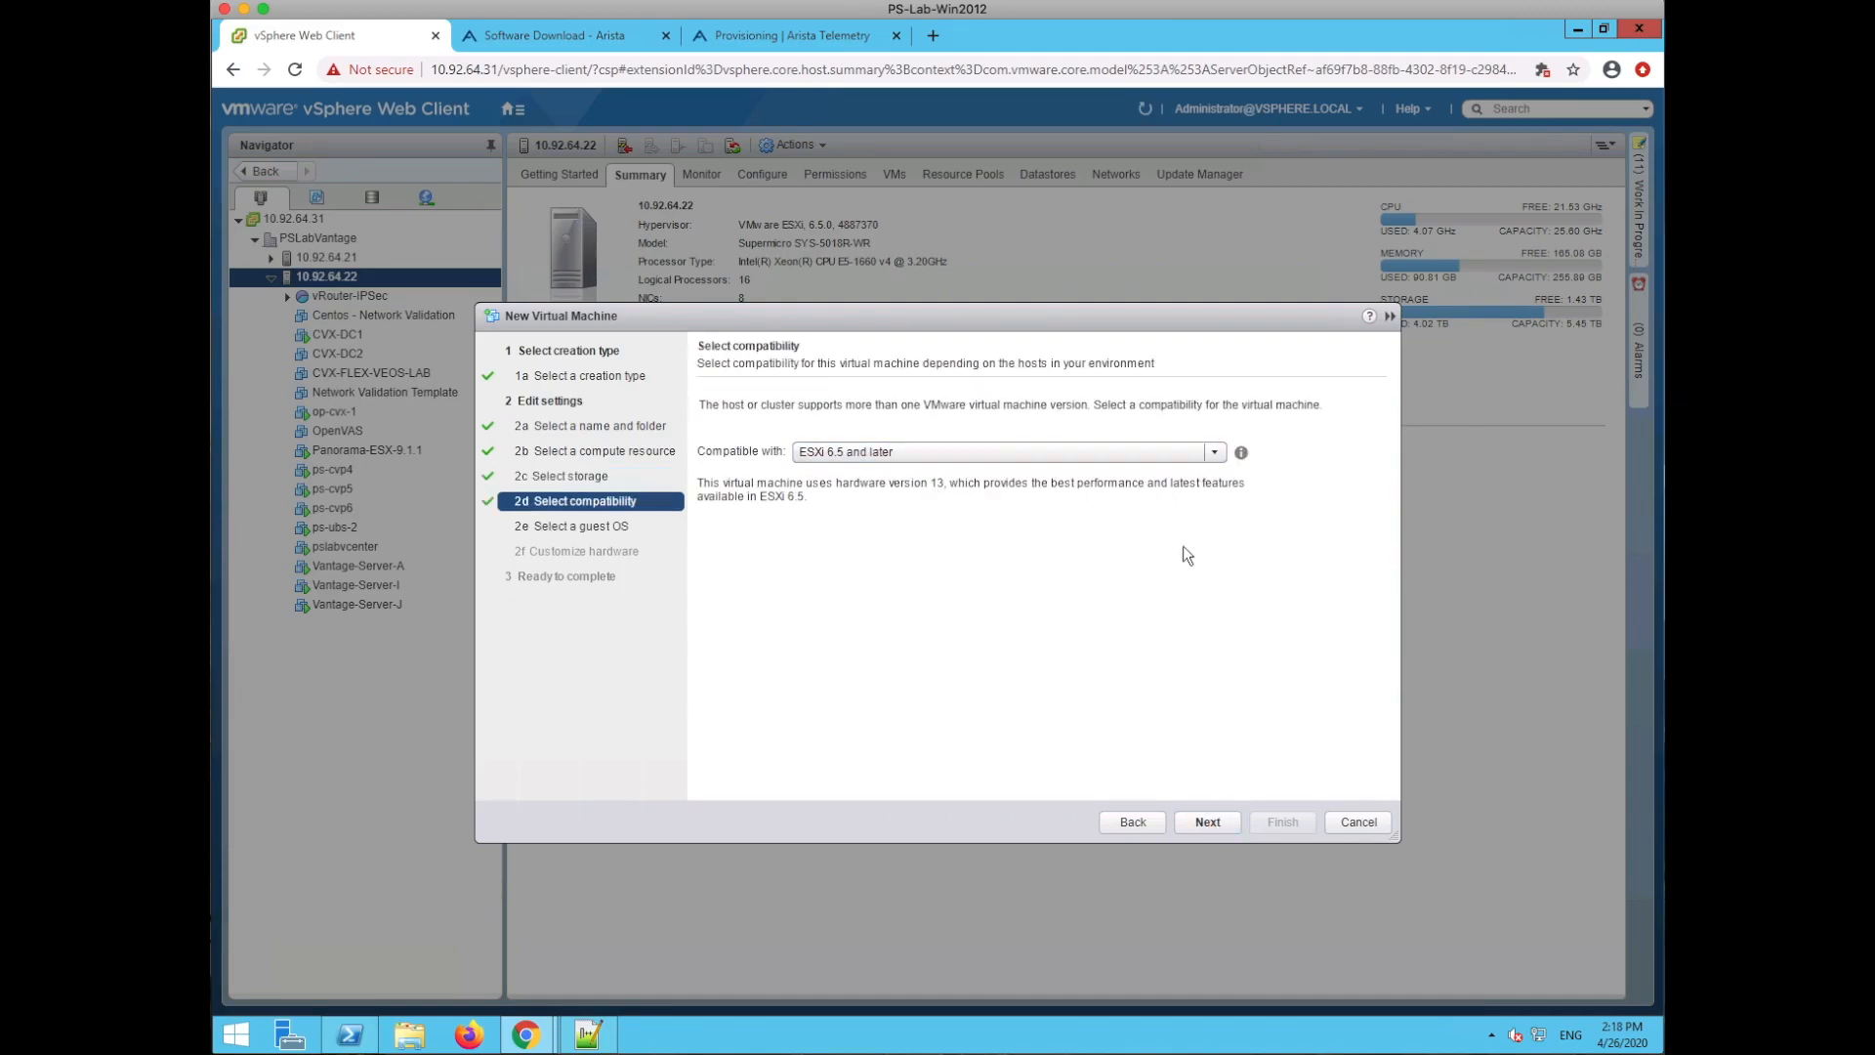
# - Keep ESXi 6.5 and later compatibility; set guest OS to Linux, Other Linux (64-bit)
pyautogui.click(1209, 821)
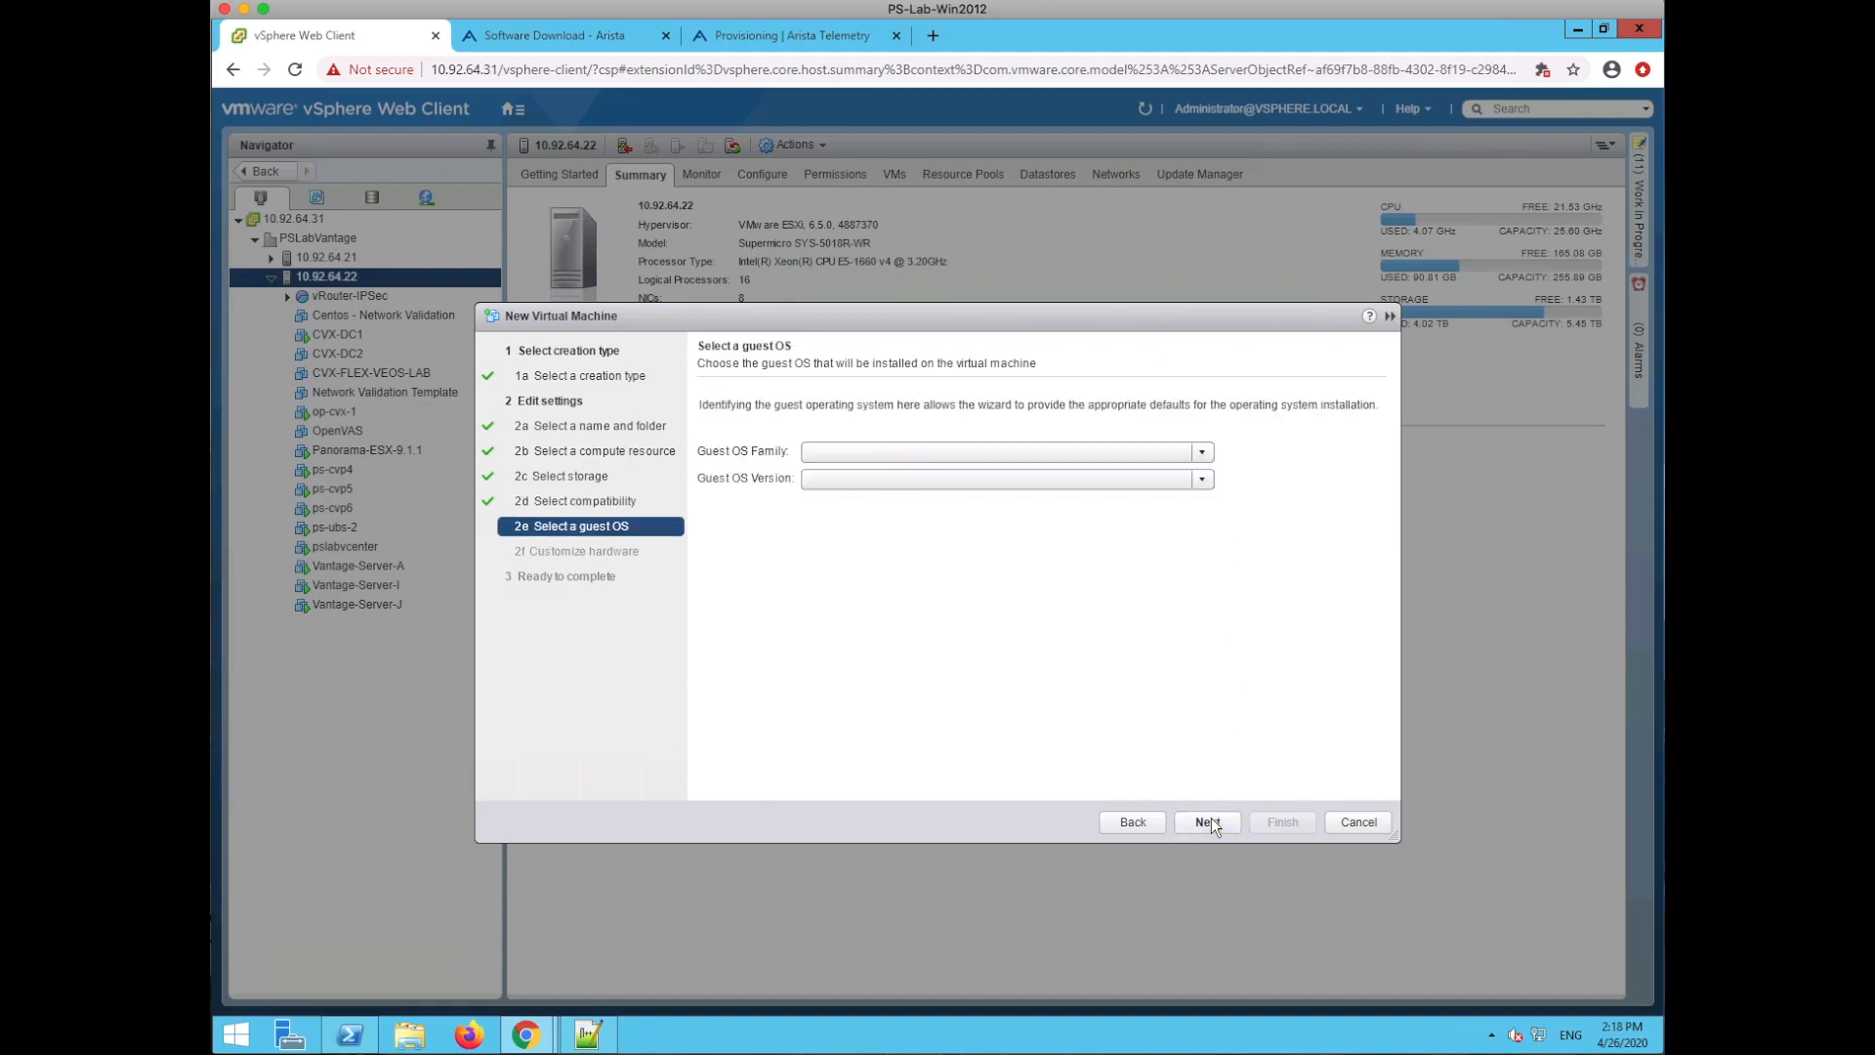
pyautogui.click(1204, 452)
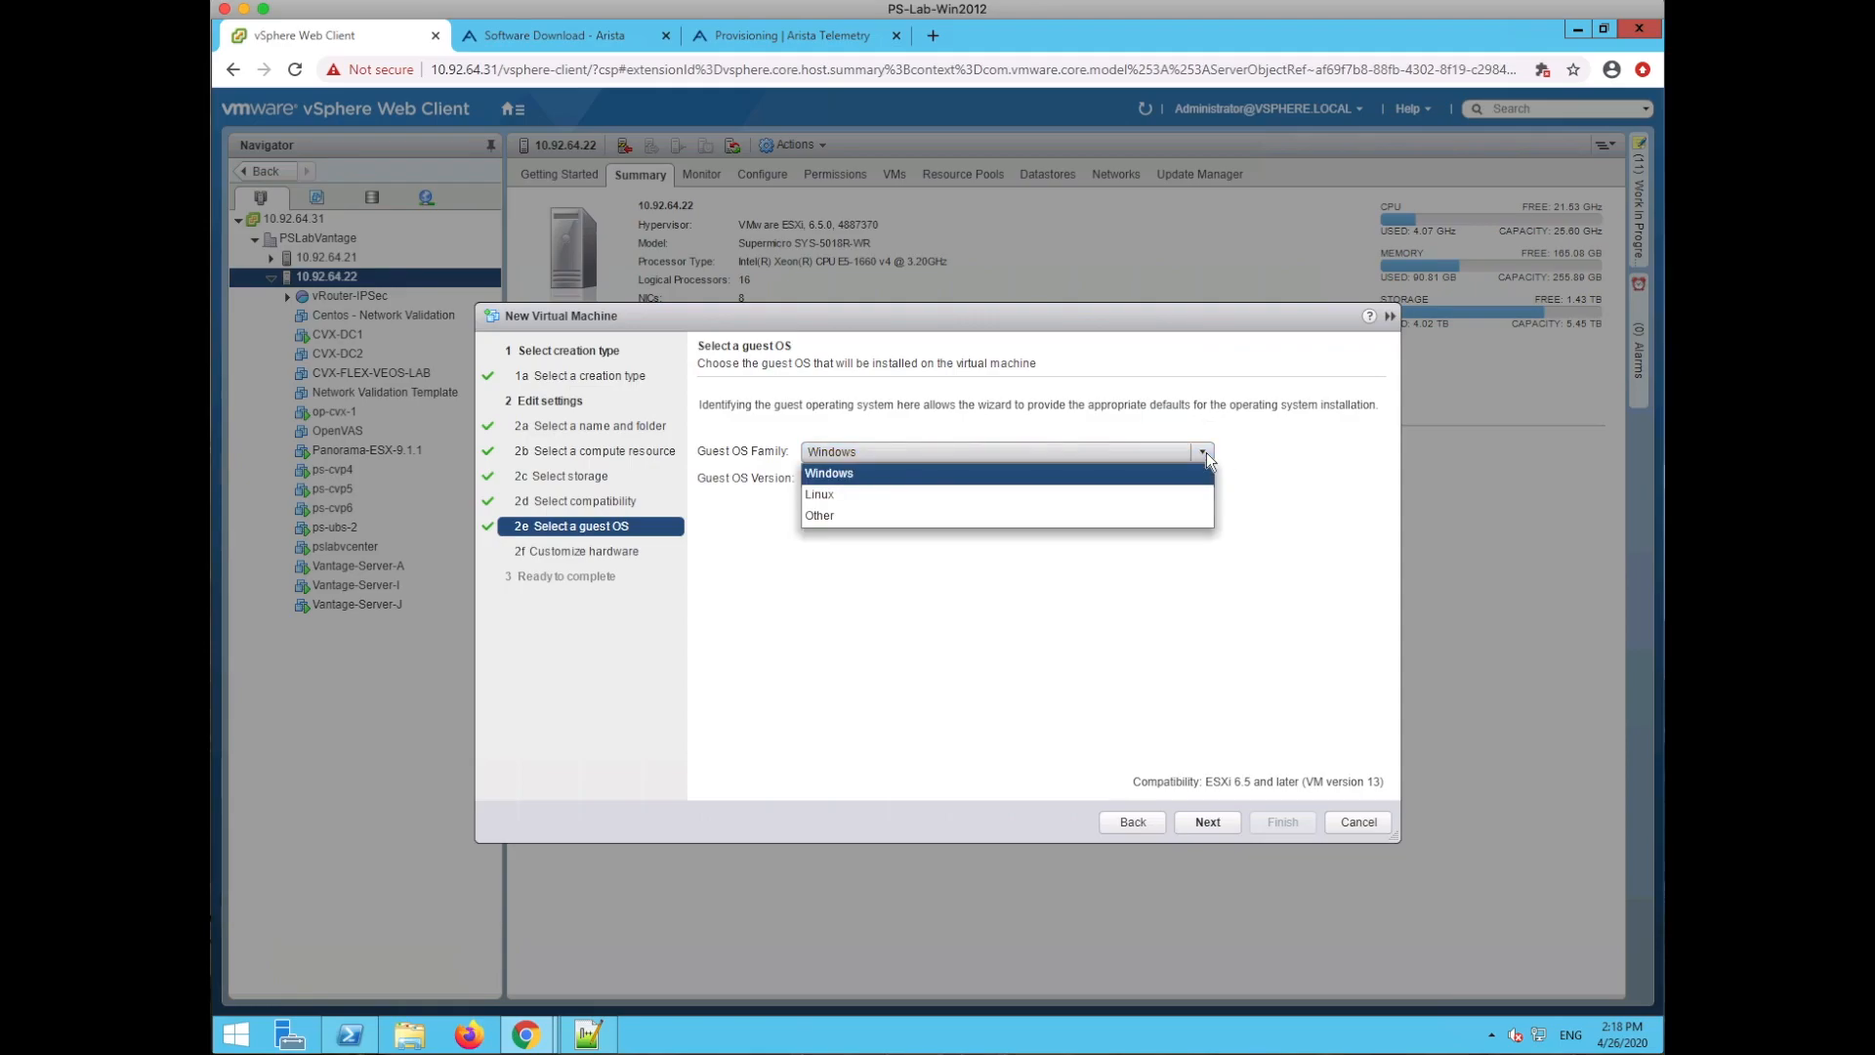
pyautogui.click(1119, 493)
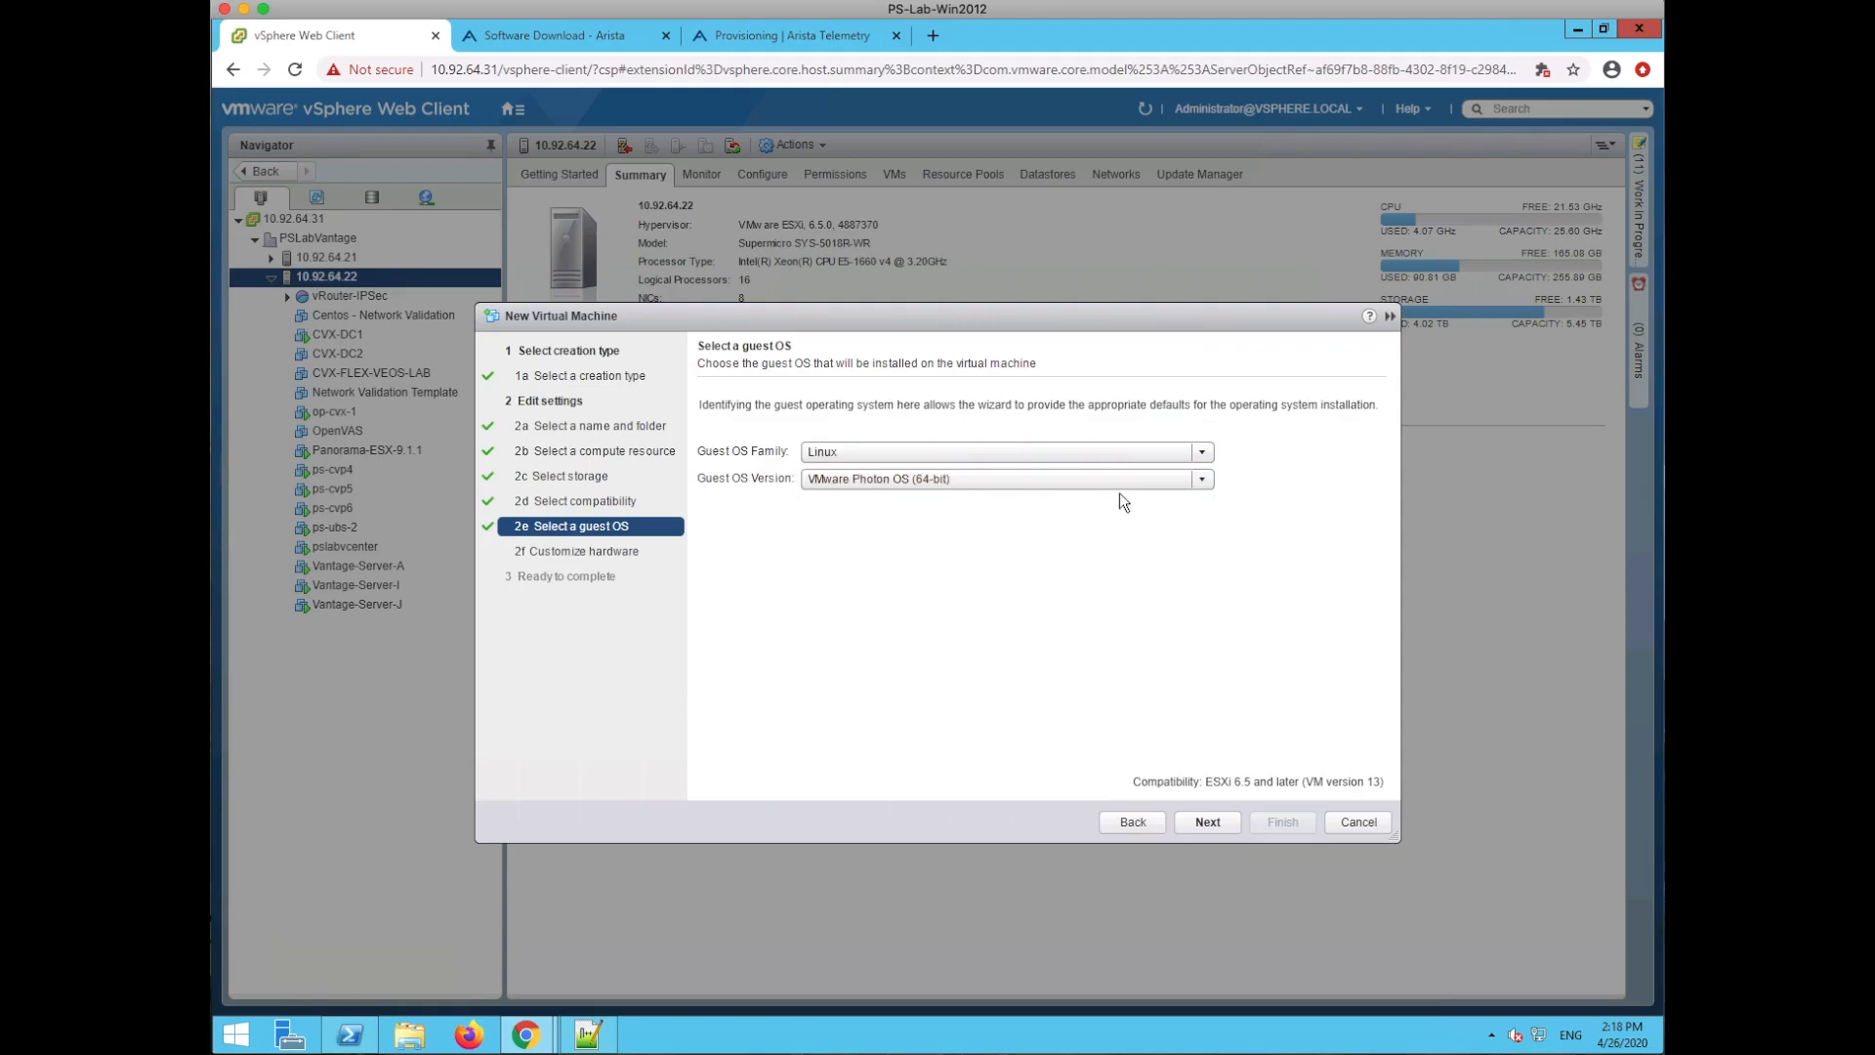
pyautogui.click(1200, 480)
pyautogui.moveTo(1210, 508); pyautogui.dragTo(1210, 608)
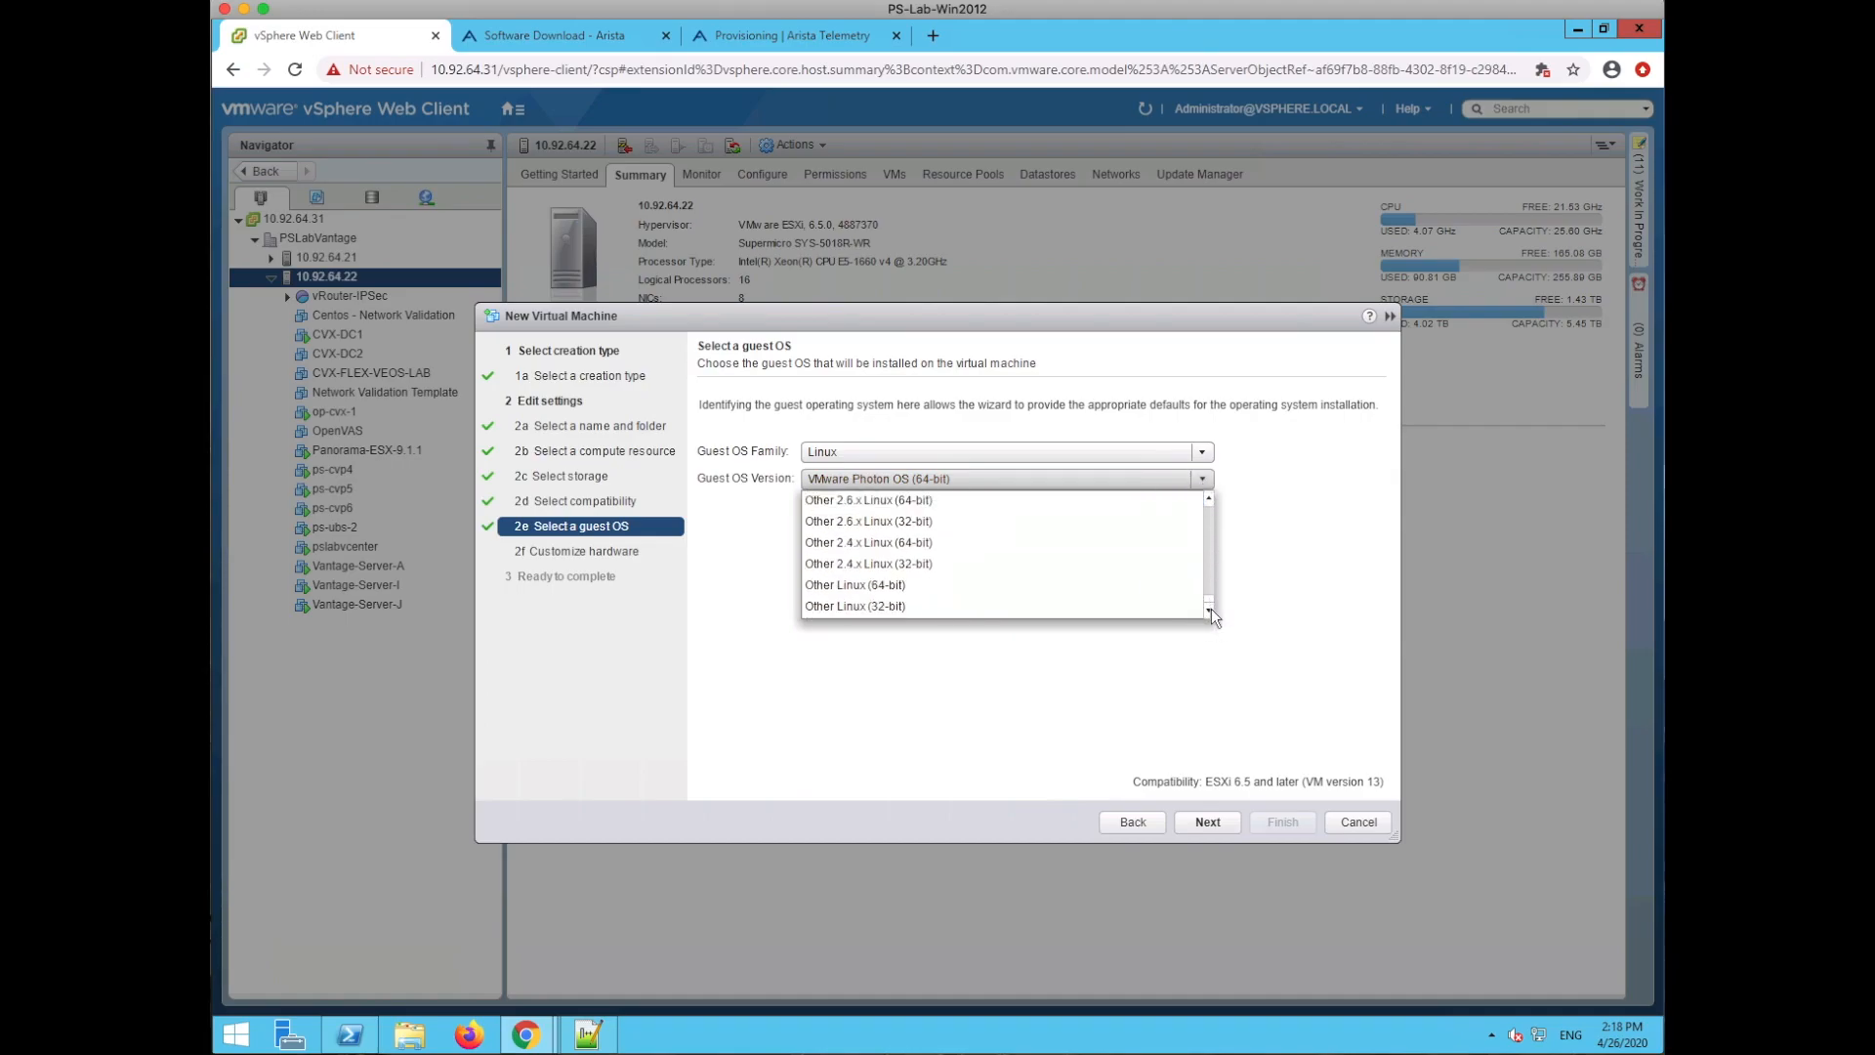
pyautogui.click(942, 586)
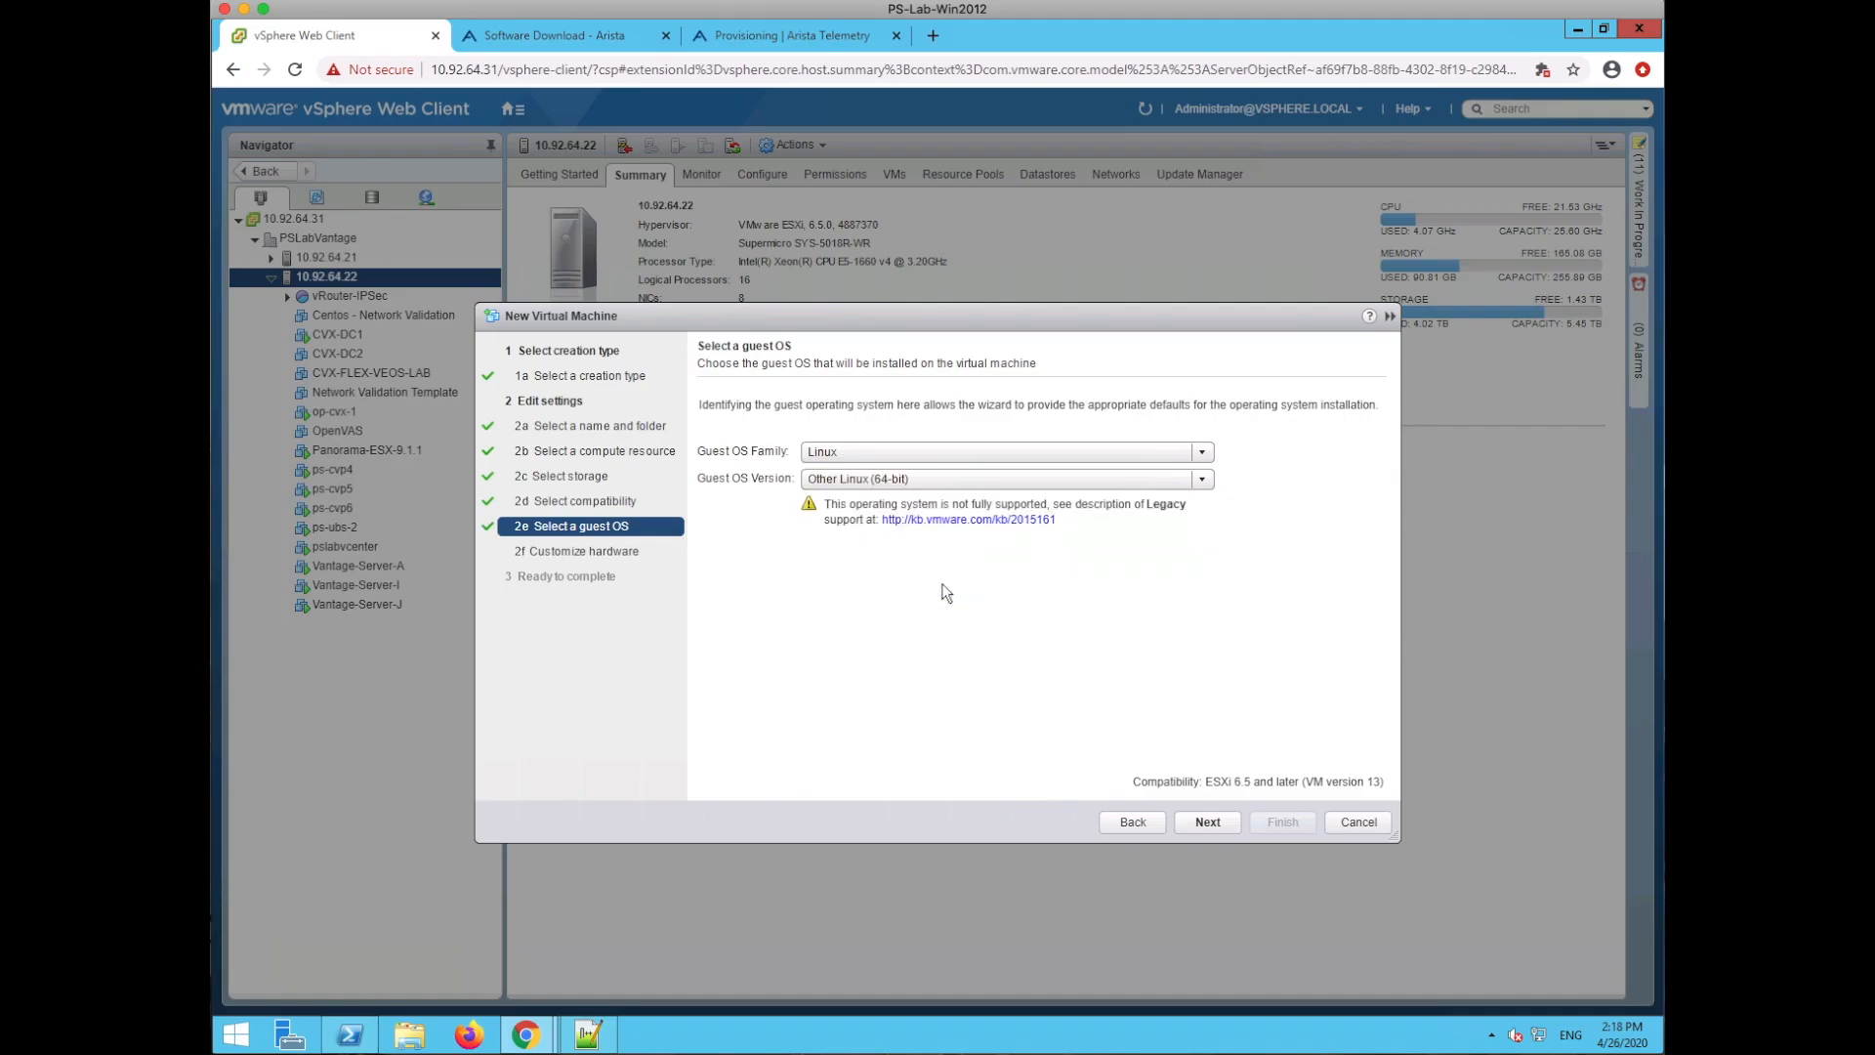
pyautogui.click(1217, 820)
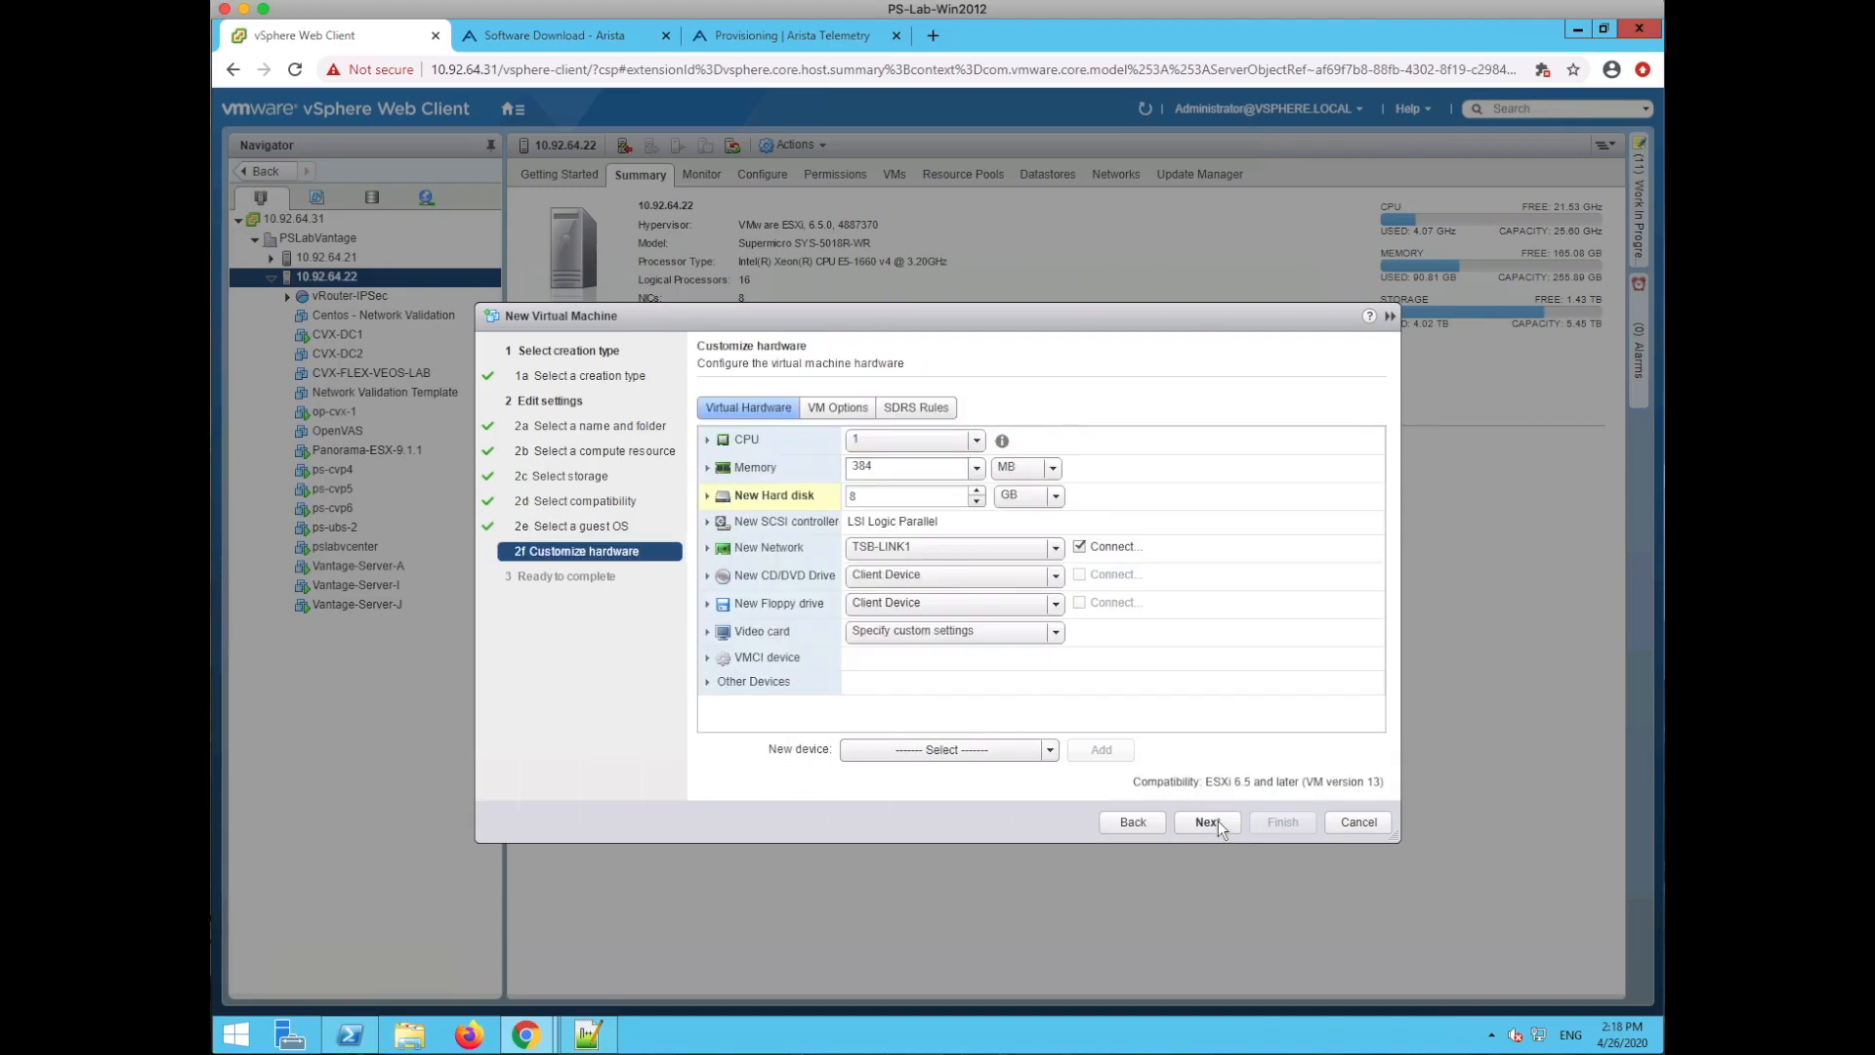
# - Connect the network adapter to VM Network and give the VM 2 CPUs
pyautogui.click(1035, 547)
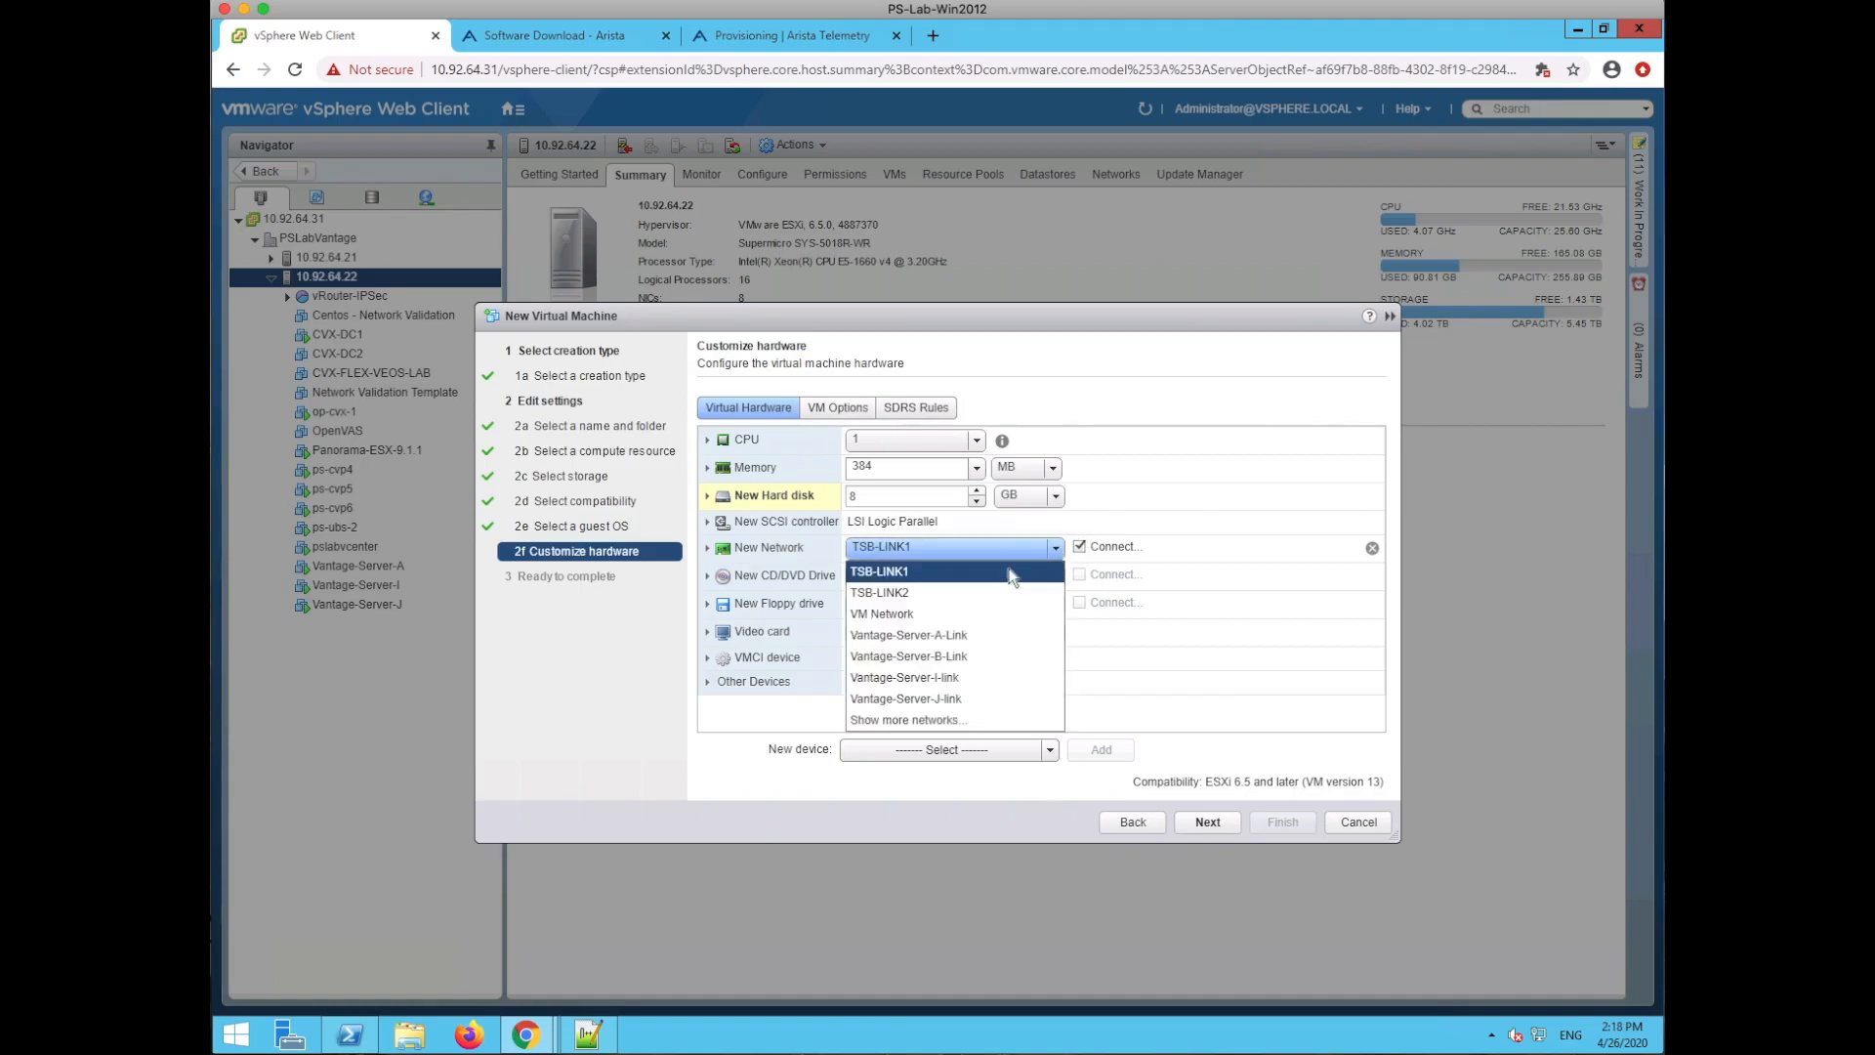
pyautogui.click(983, 614)
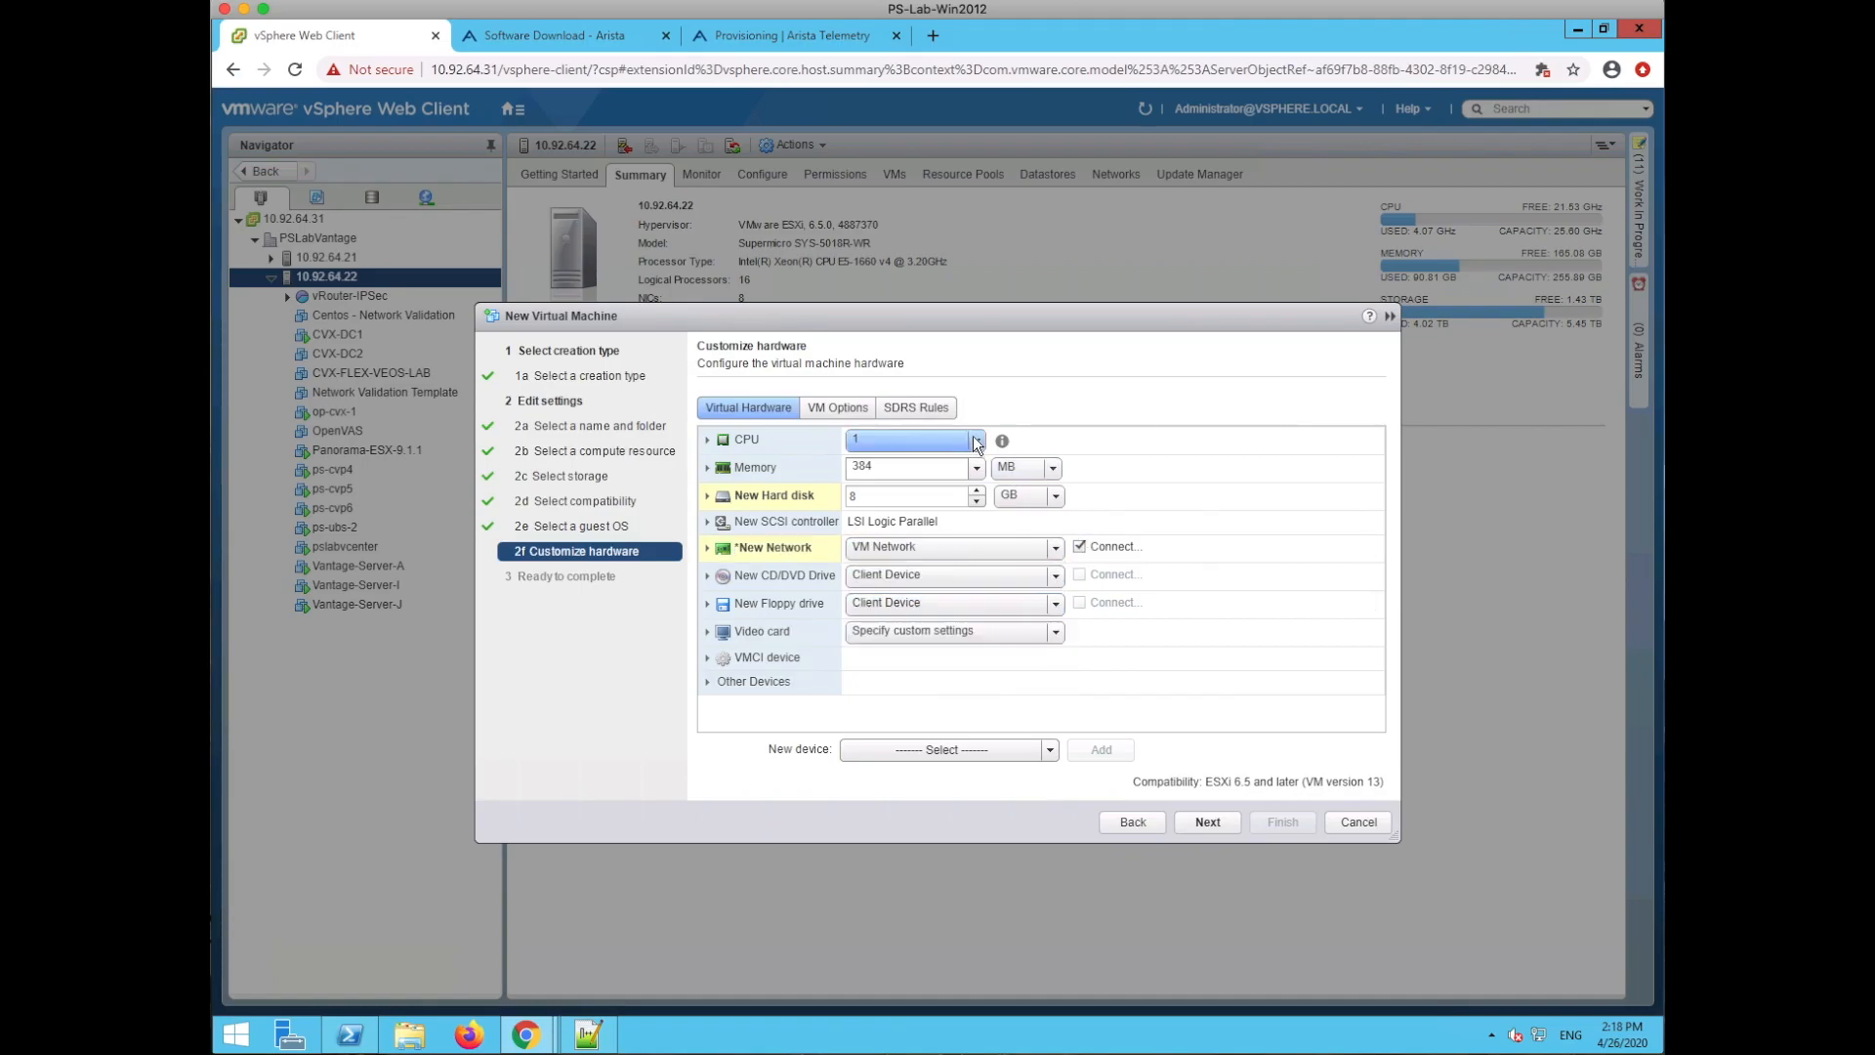
pyautogui.click(912, 478)
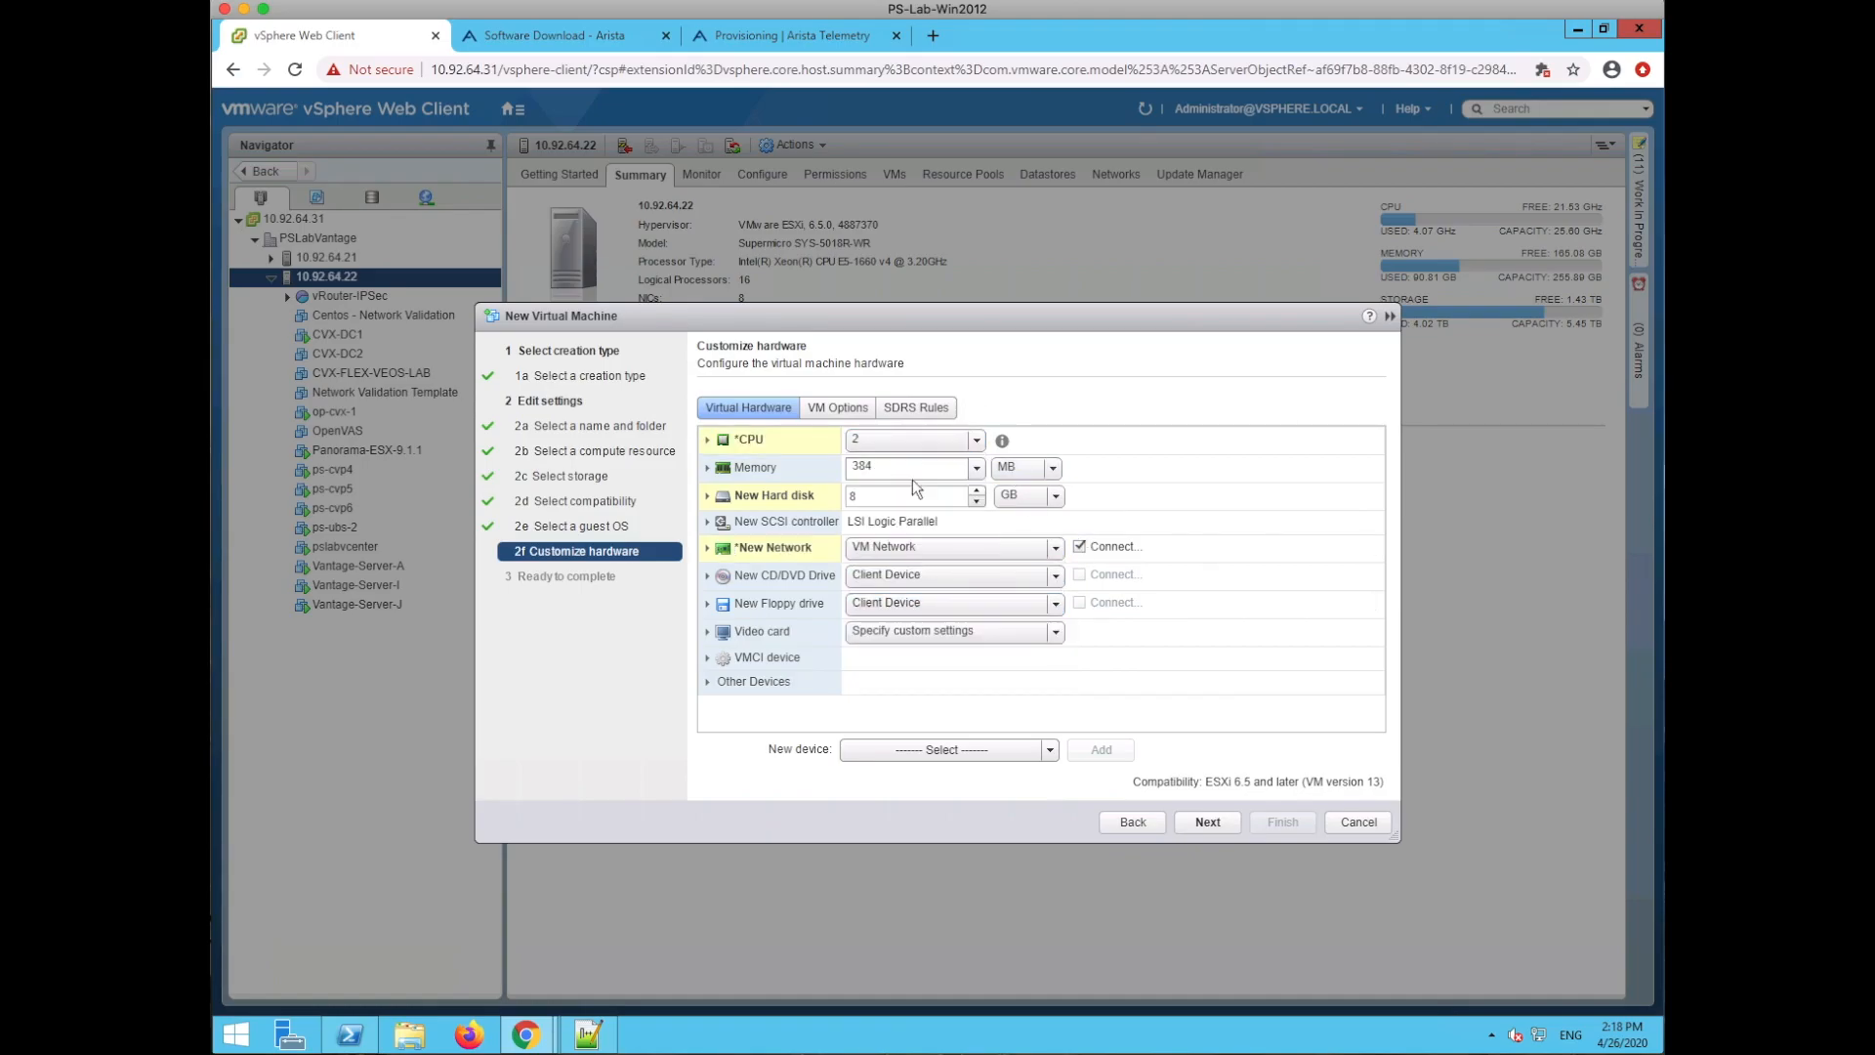
# - Set memory to 8 GB and remove the default new hard disk
pyautogui.click(1041, 469)
pyautogui.click(1020, 506)
pyautogui.moveTo(898, 468); pyautogui.dragTo(837, 467)
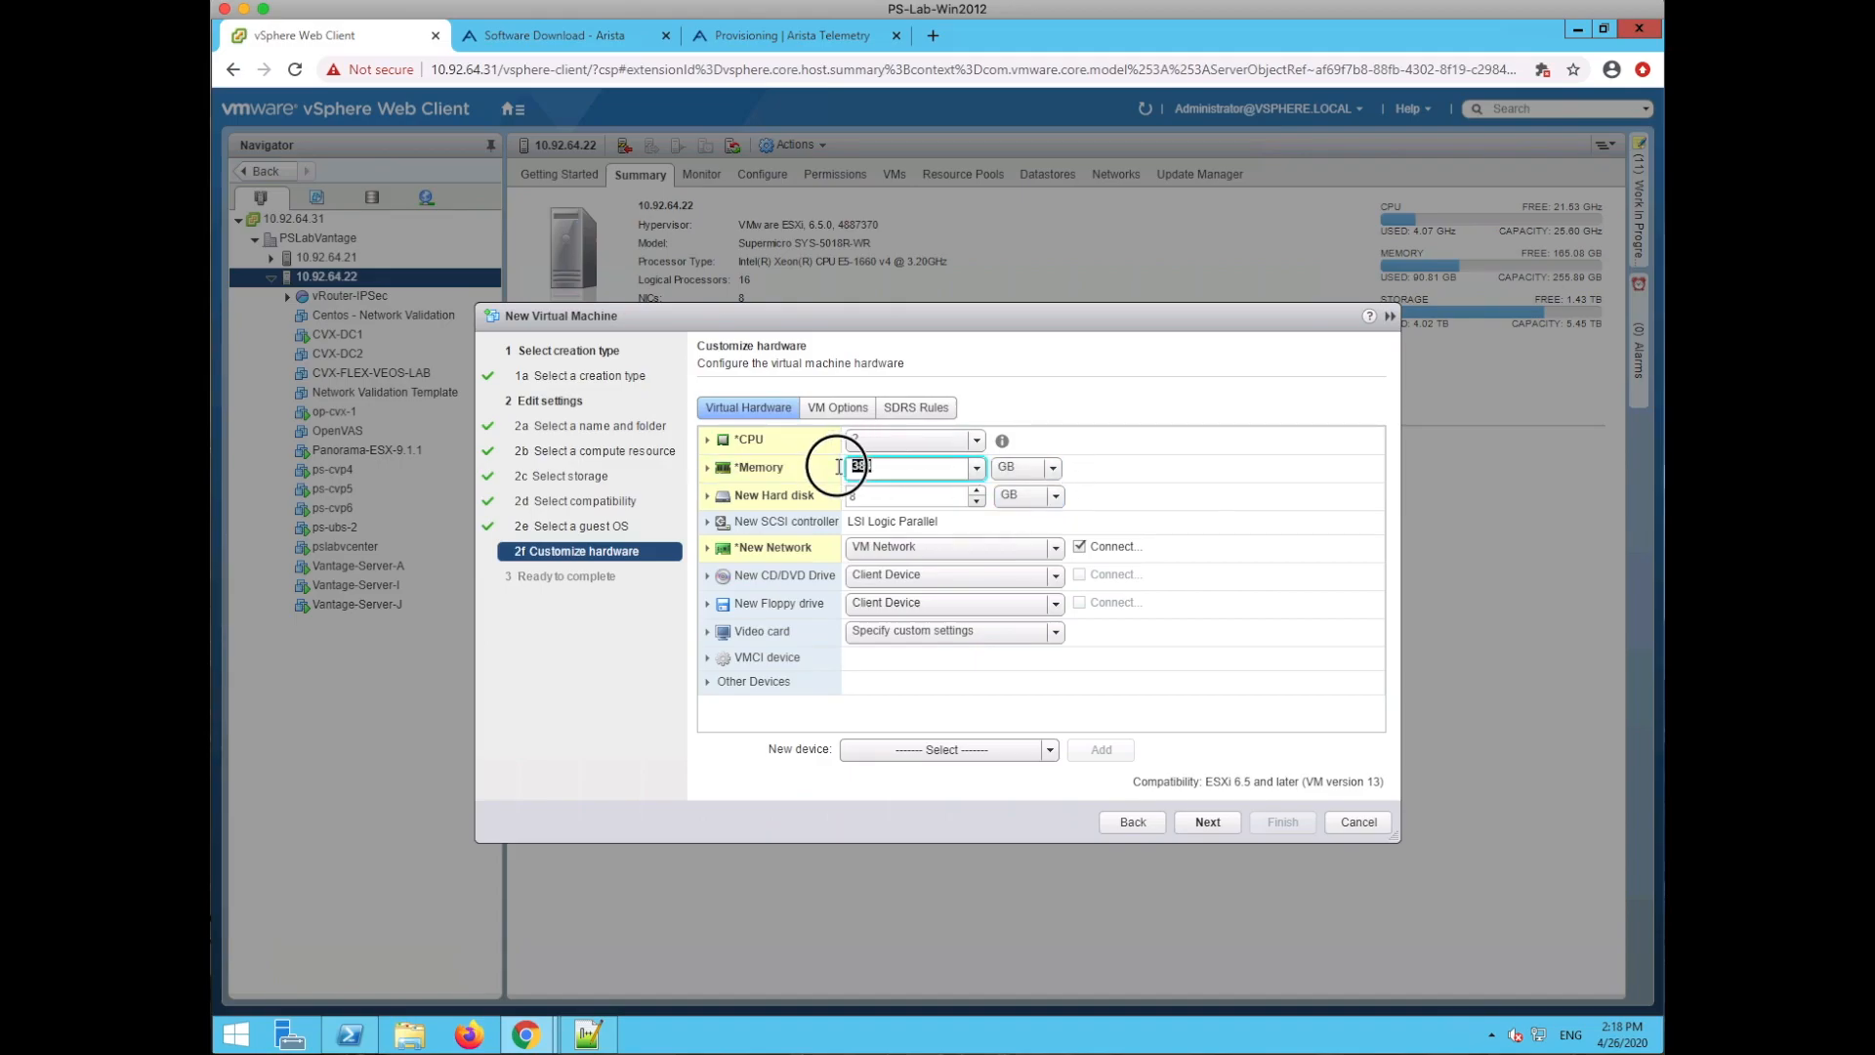
pyautogui.write('8')
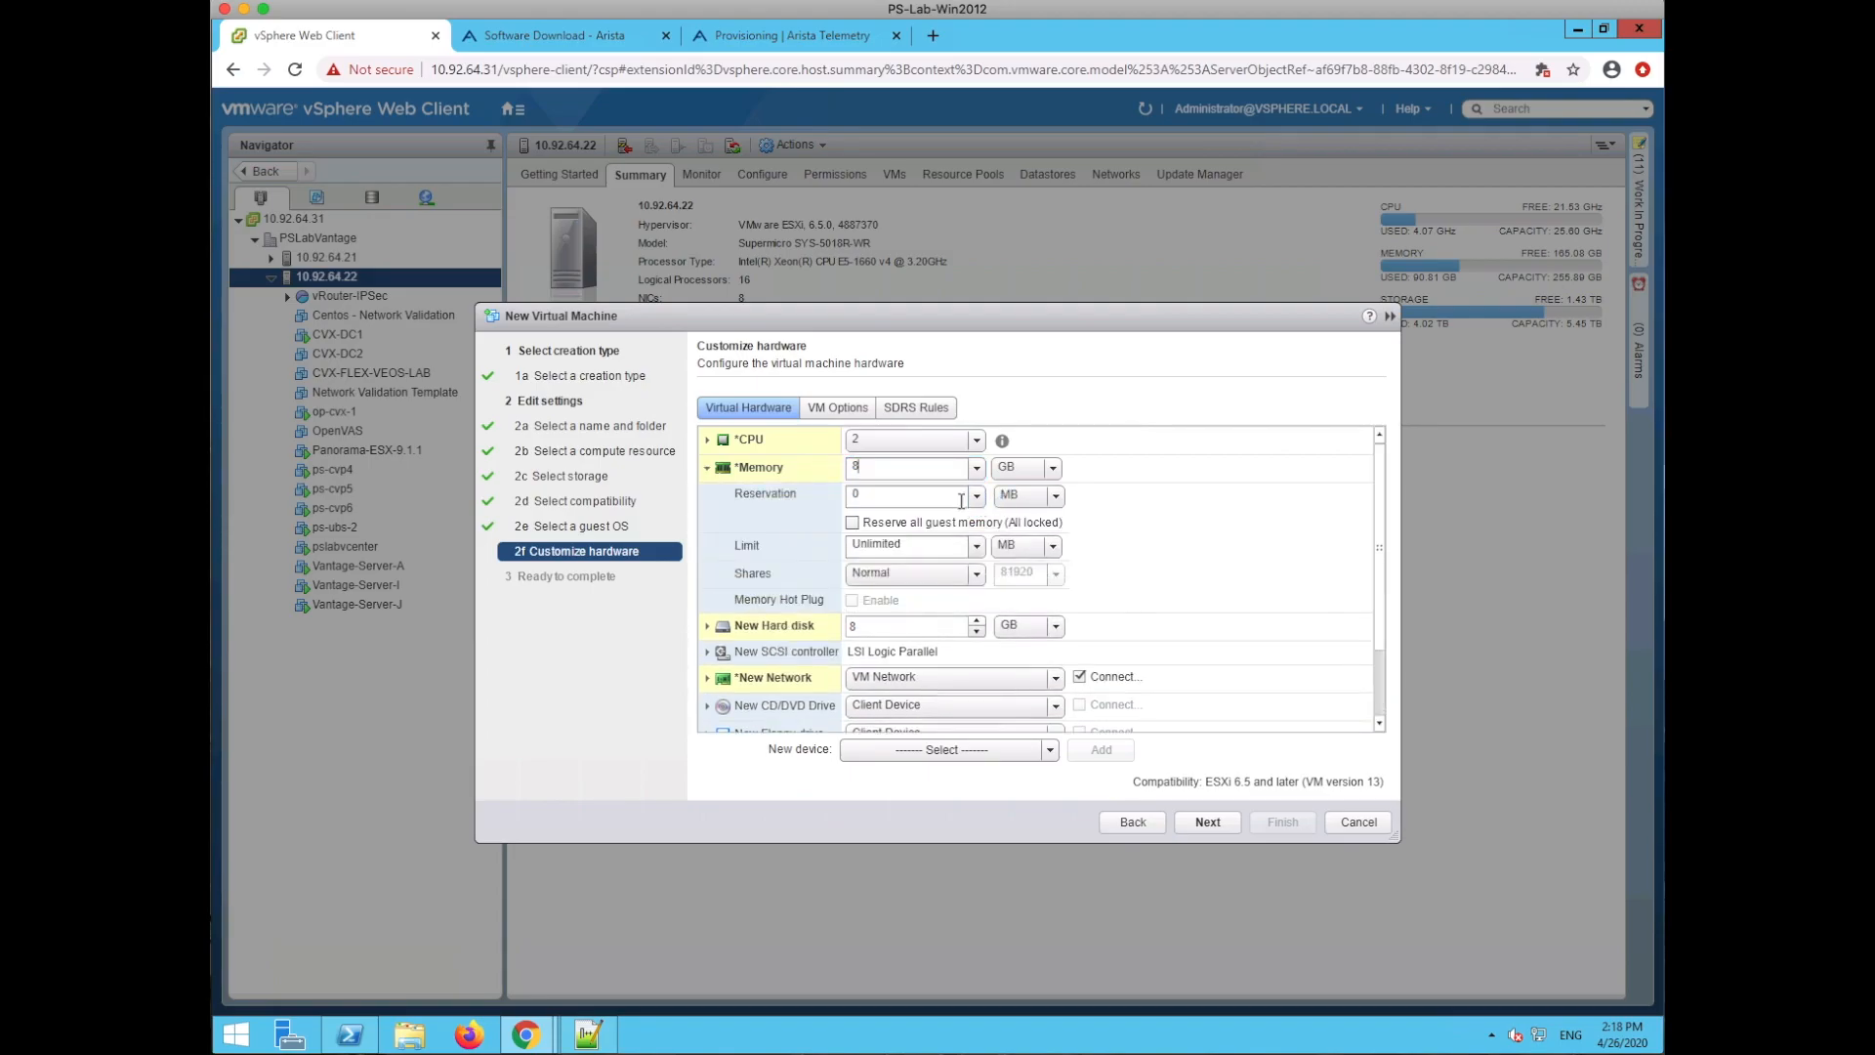
pyautogui.click(706, 468)
pyautogui.moveTo(1243, 498)
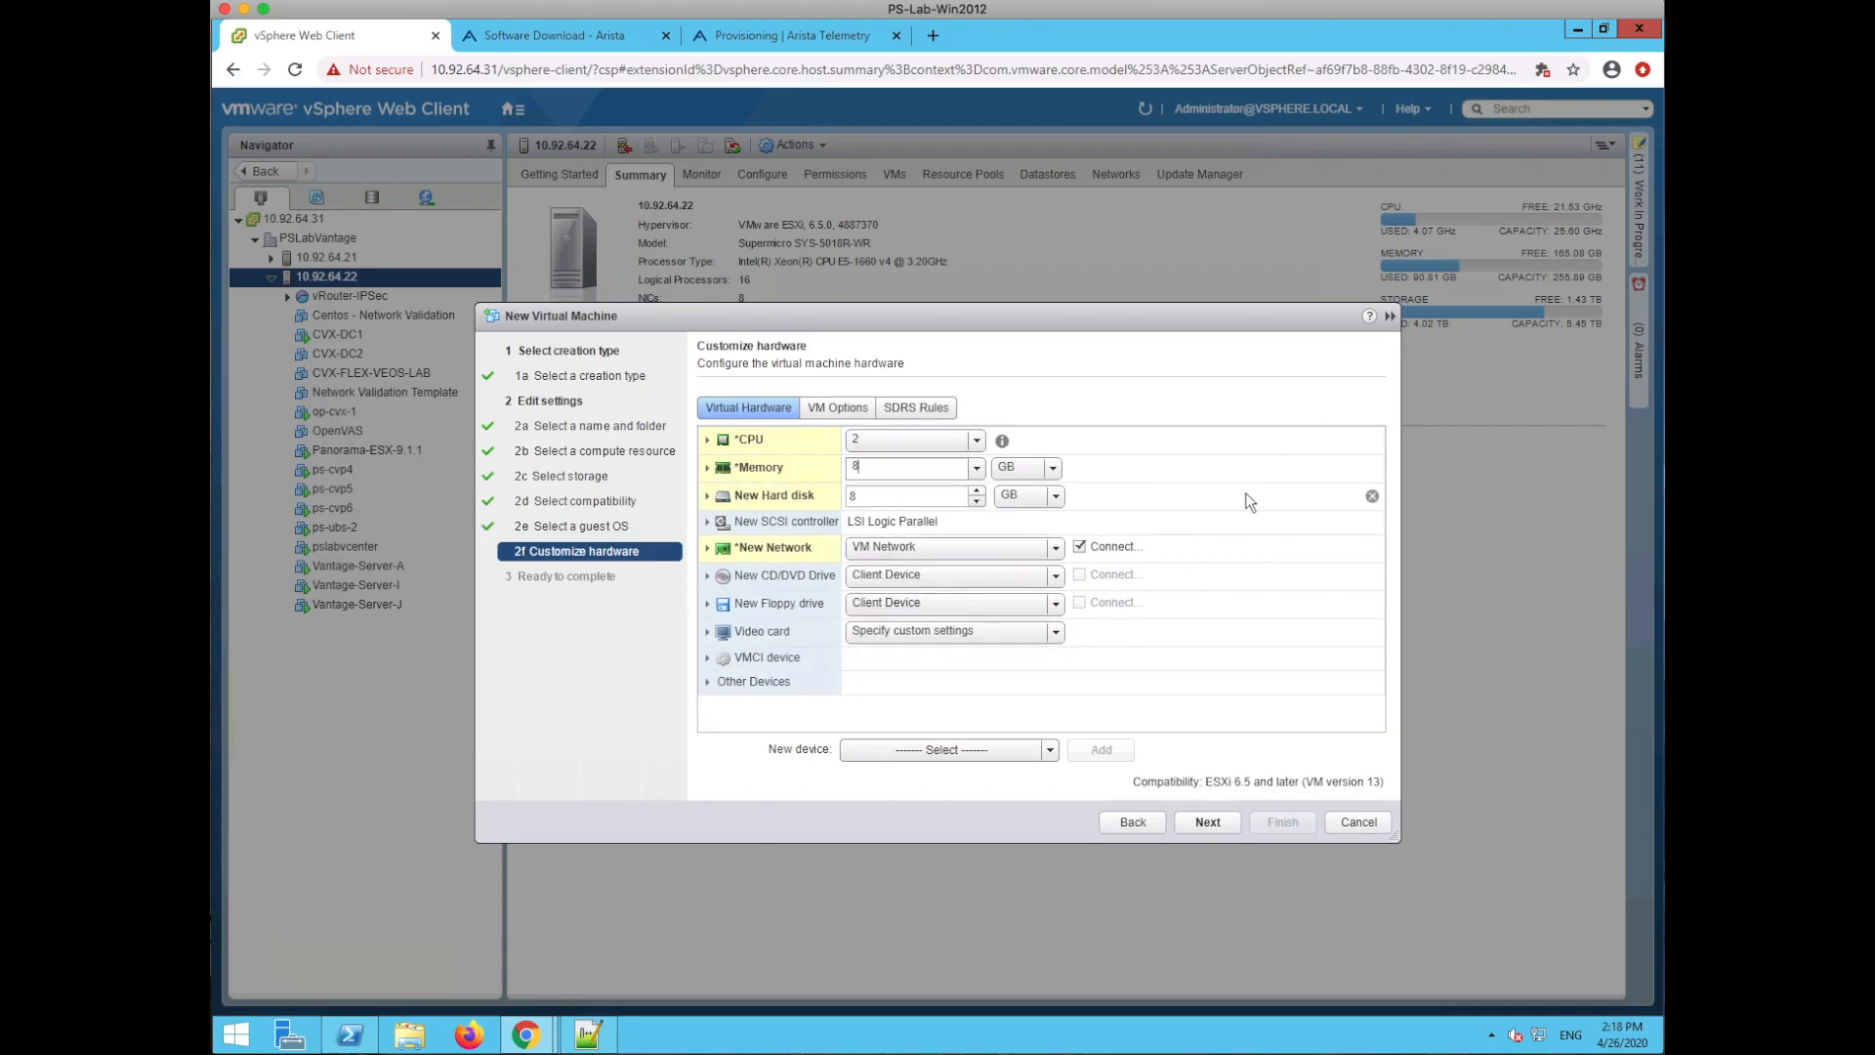
pyautogui.click(1372, 497)
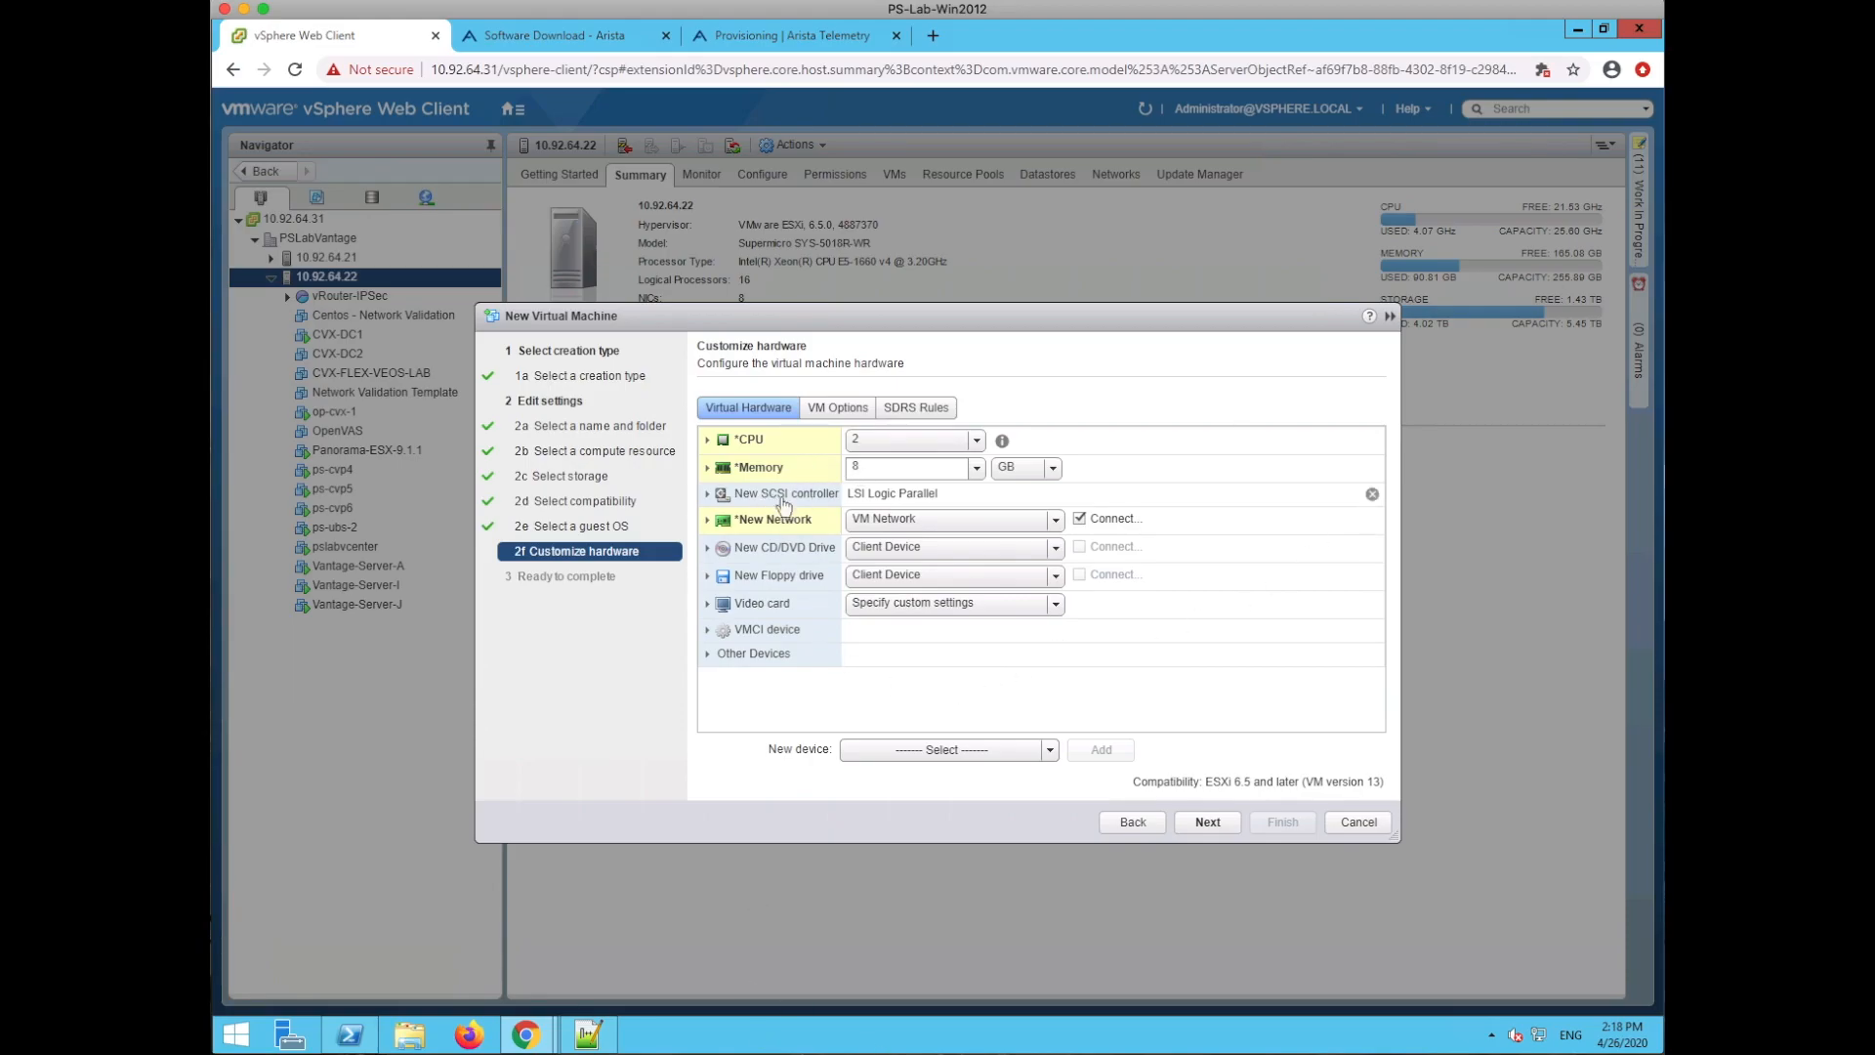
# - Place the CD/DVD drive on IDE 0 node IDE(0:0) in Emulate CD-ROM mode
pyautogui.click(708, 549)
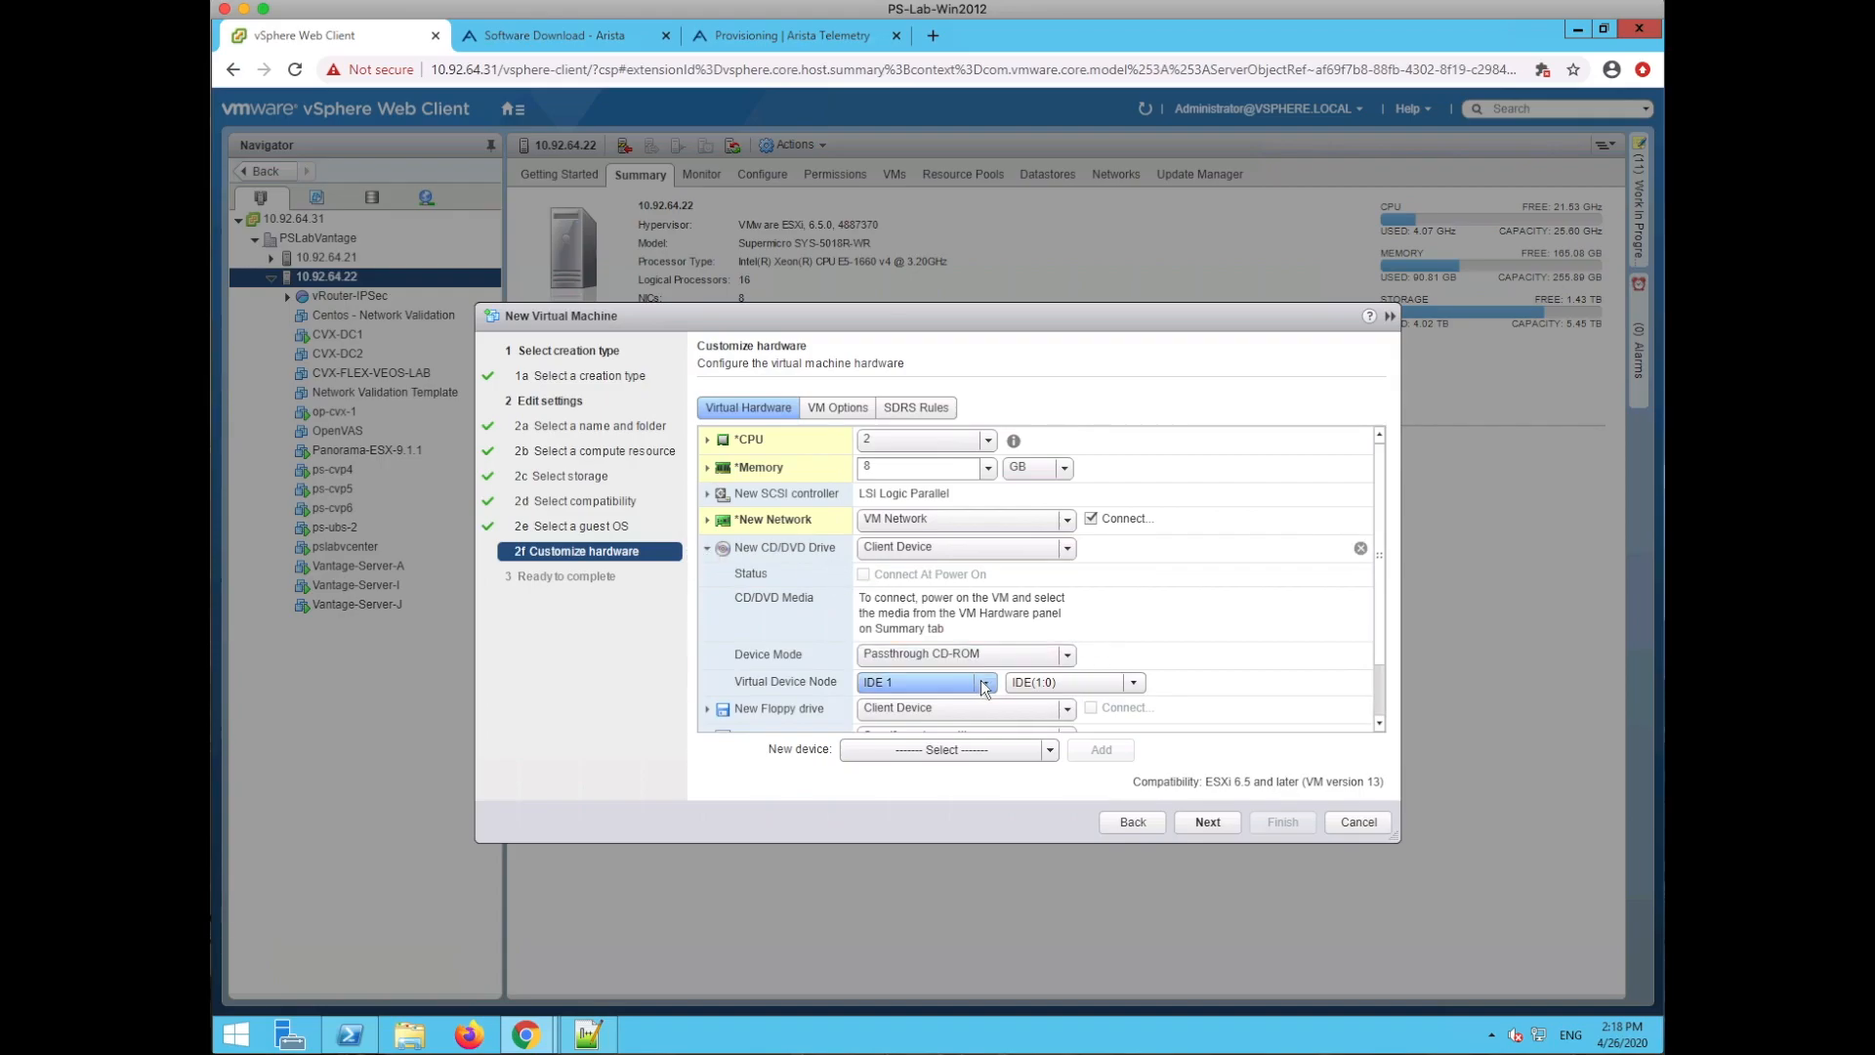
pyautogui.click(983, 681)
pyautogui.click(922, 702)
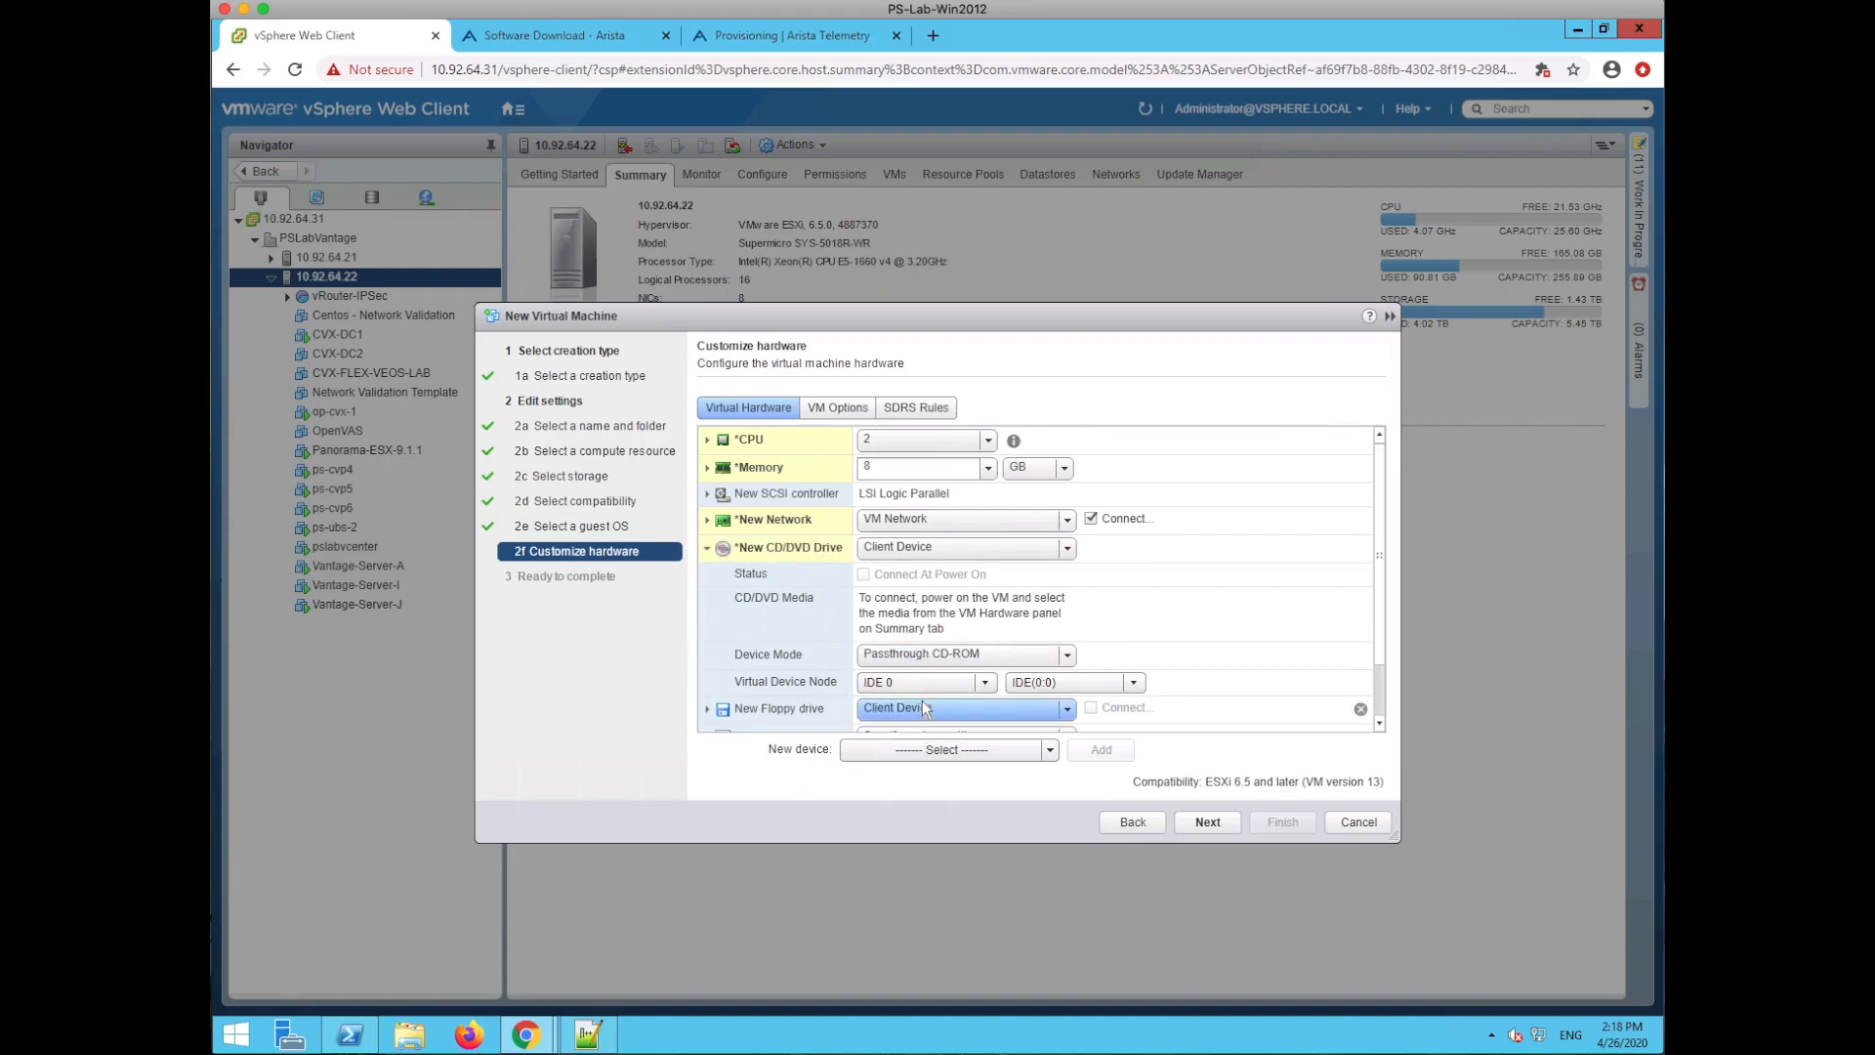
pyautogui.click(1140, 680)
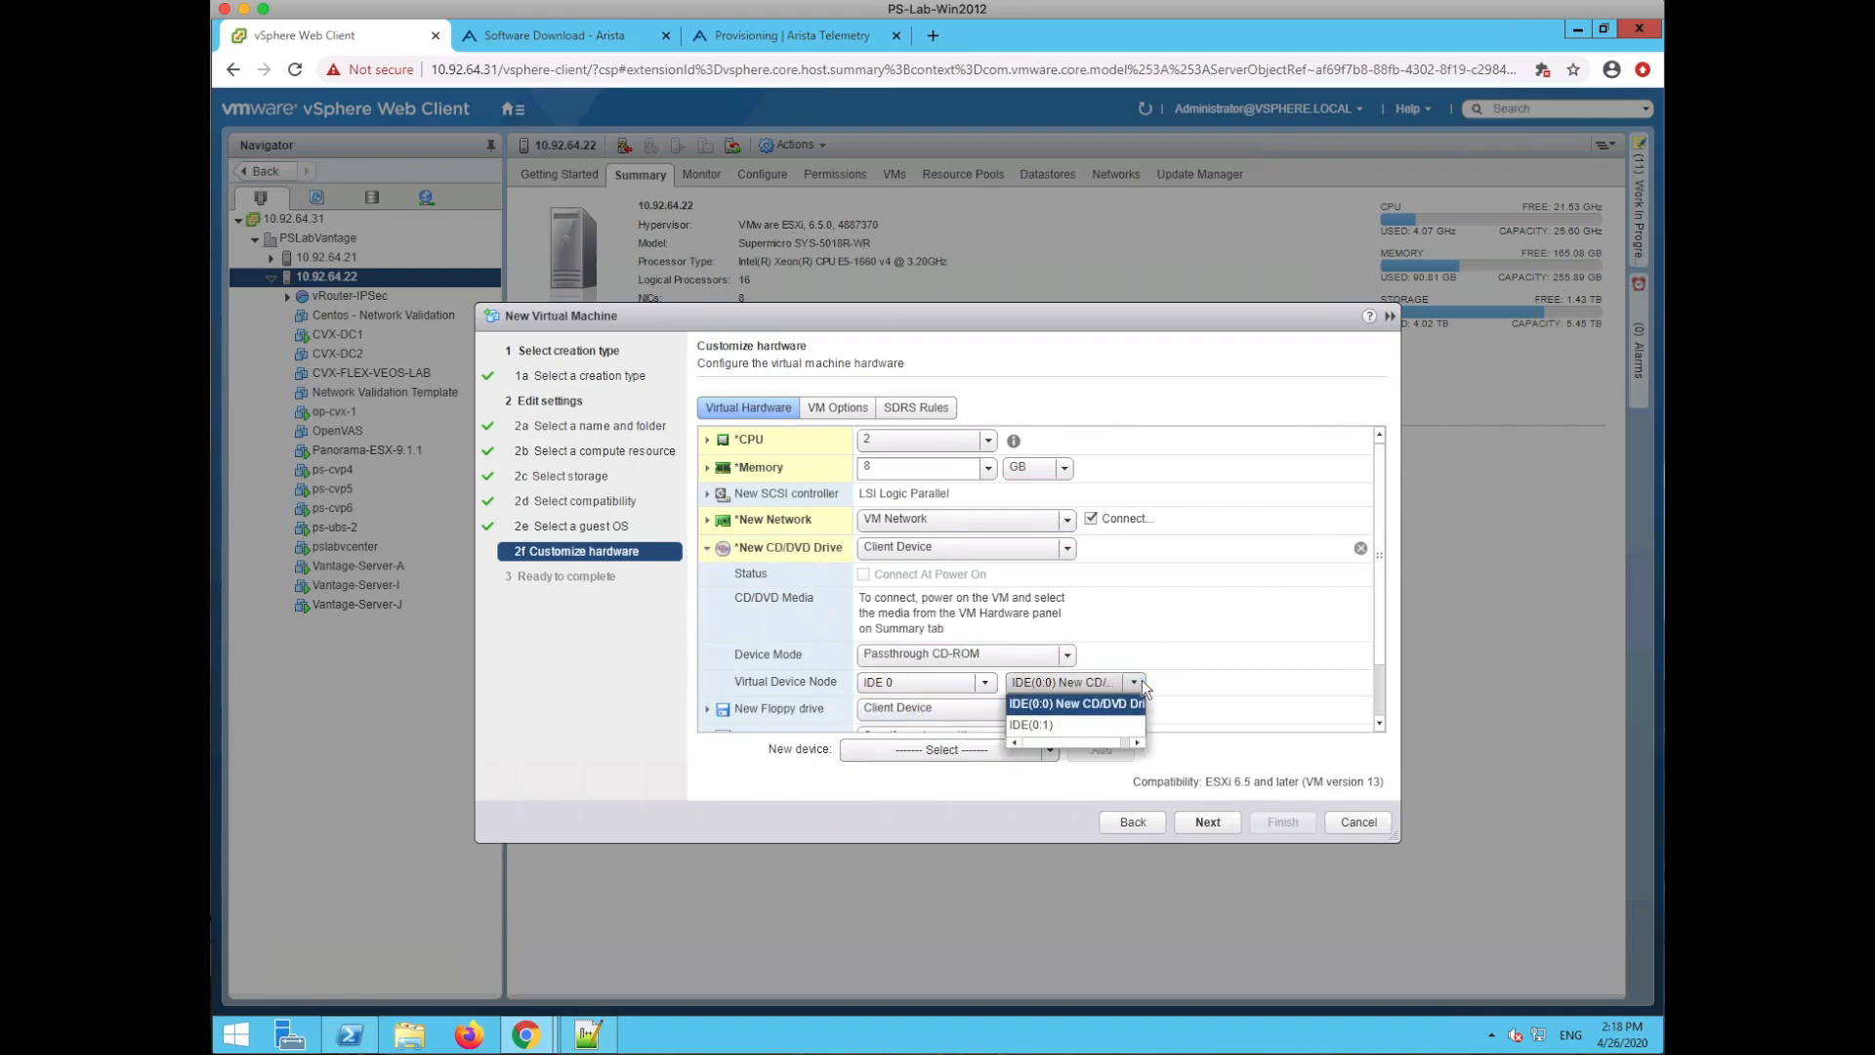
pyautogui.click(1076, 722)
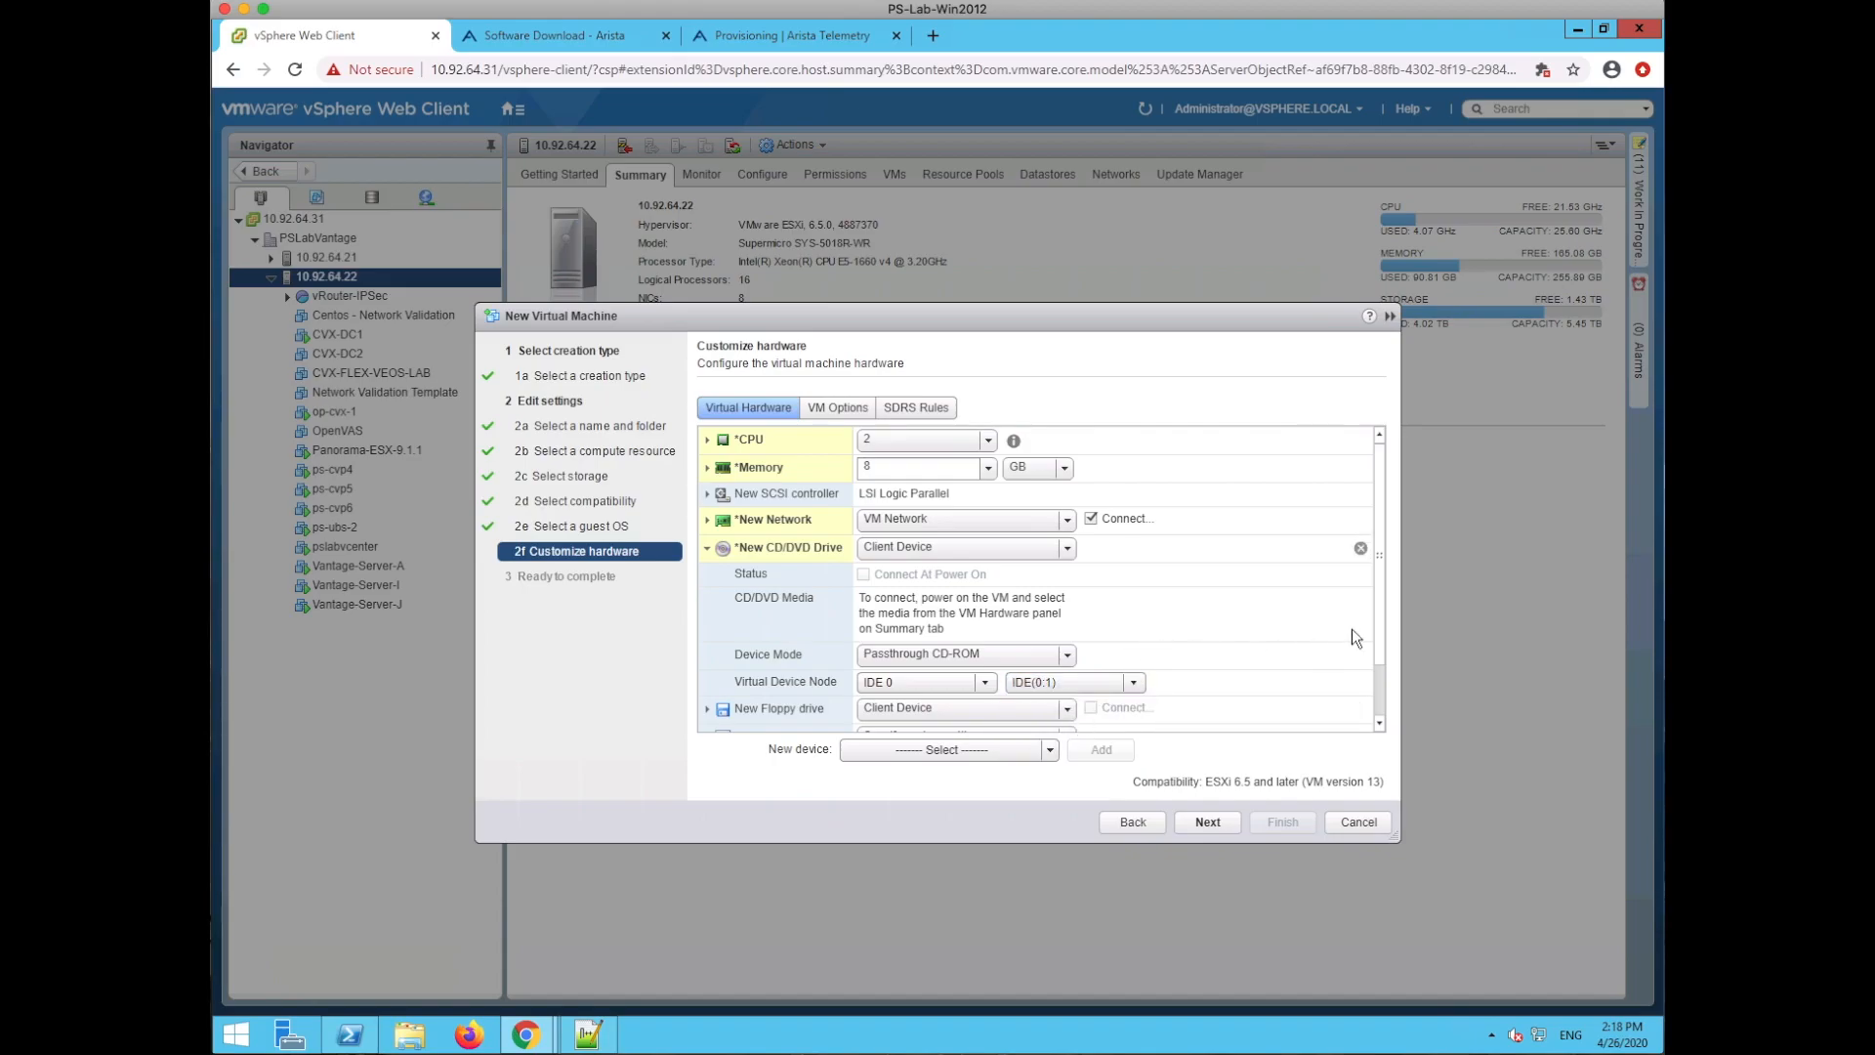
pyautogui.moveTo(1373, 626); pyautogui.dragTo(1369, 652)
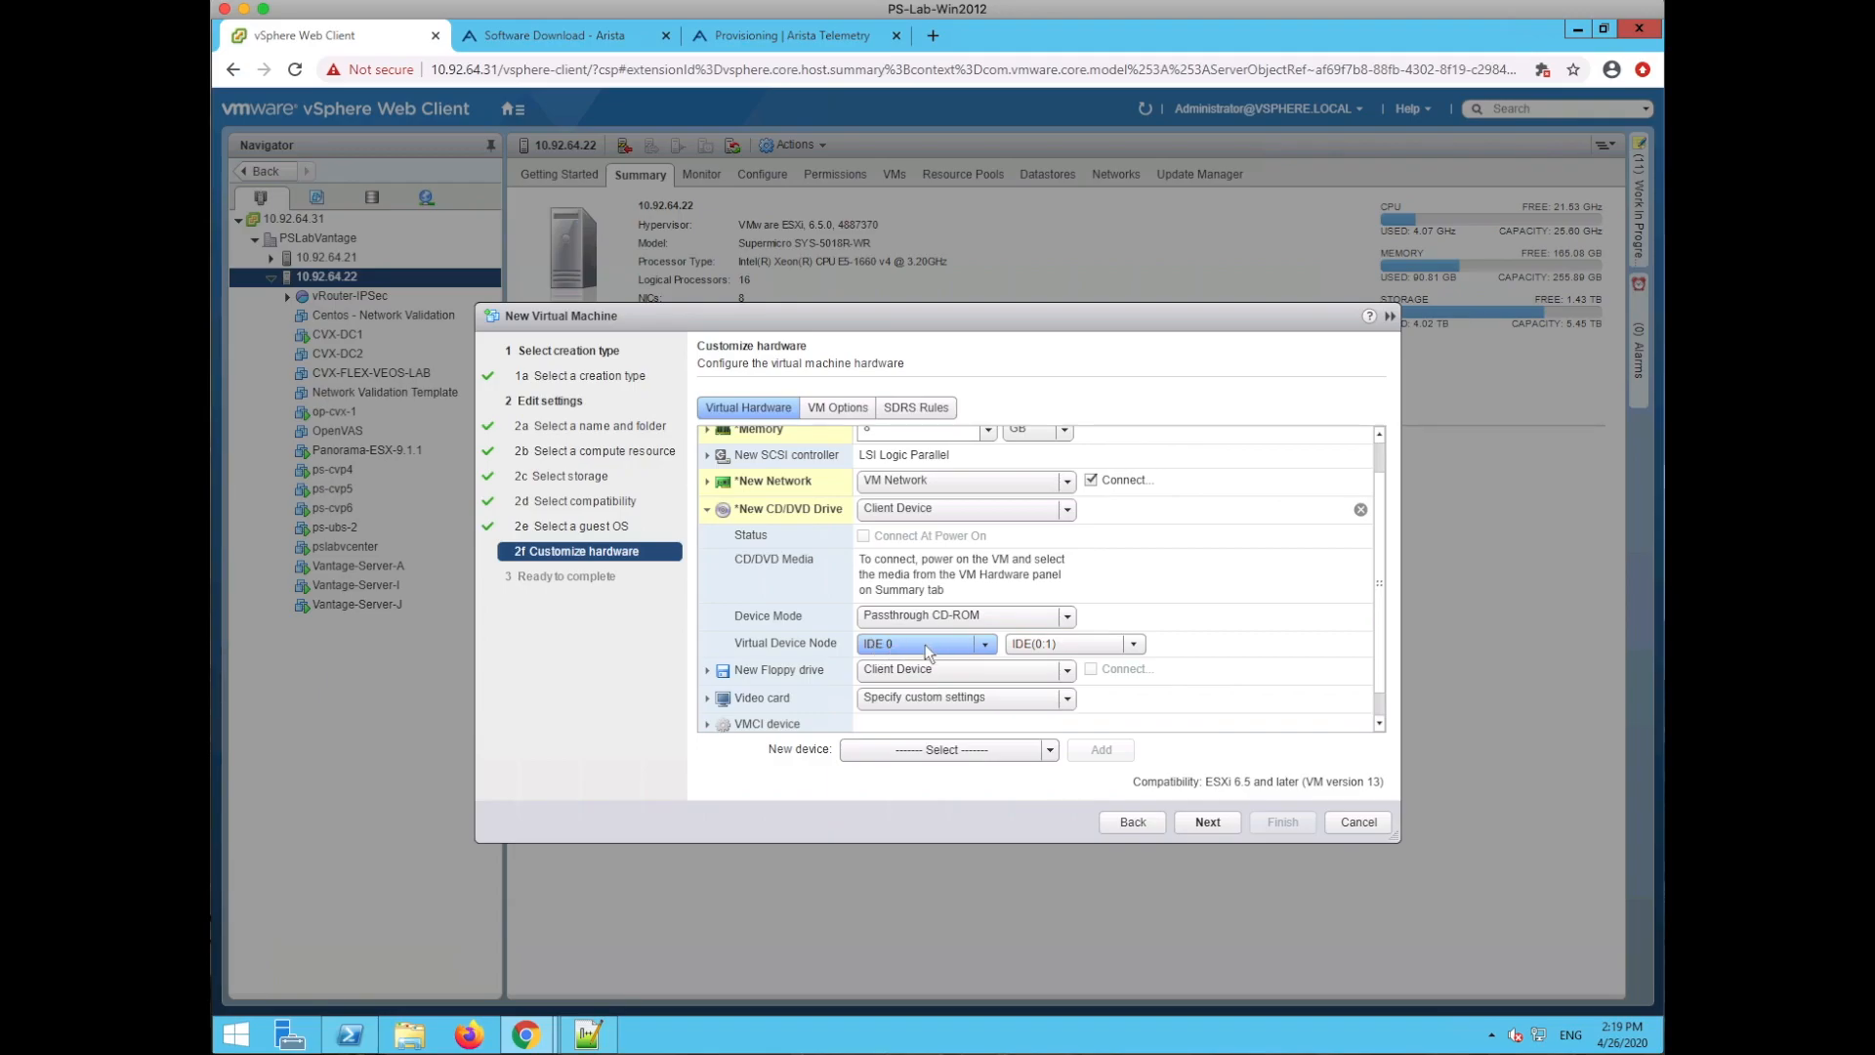
pyautogui.click(1135, 643)
pyautogui.click(1086, 666)
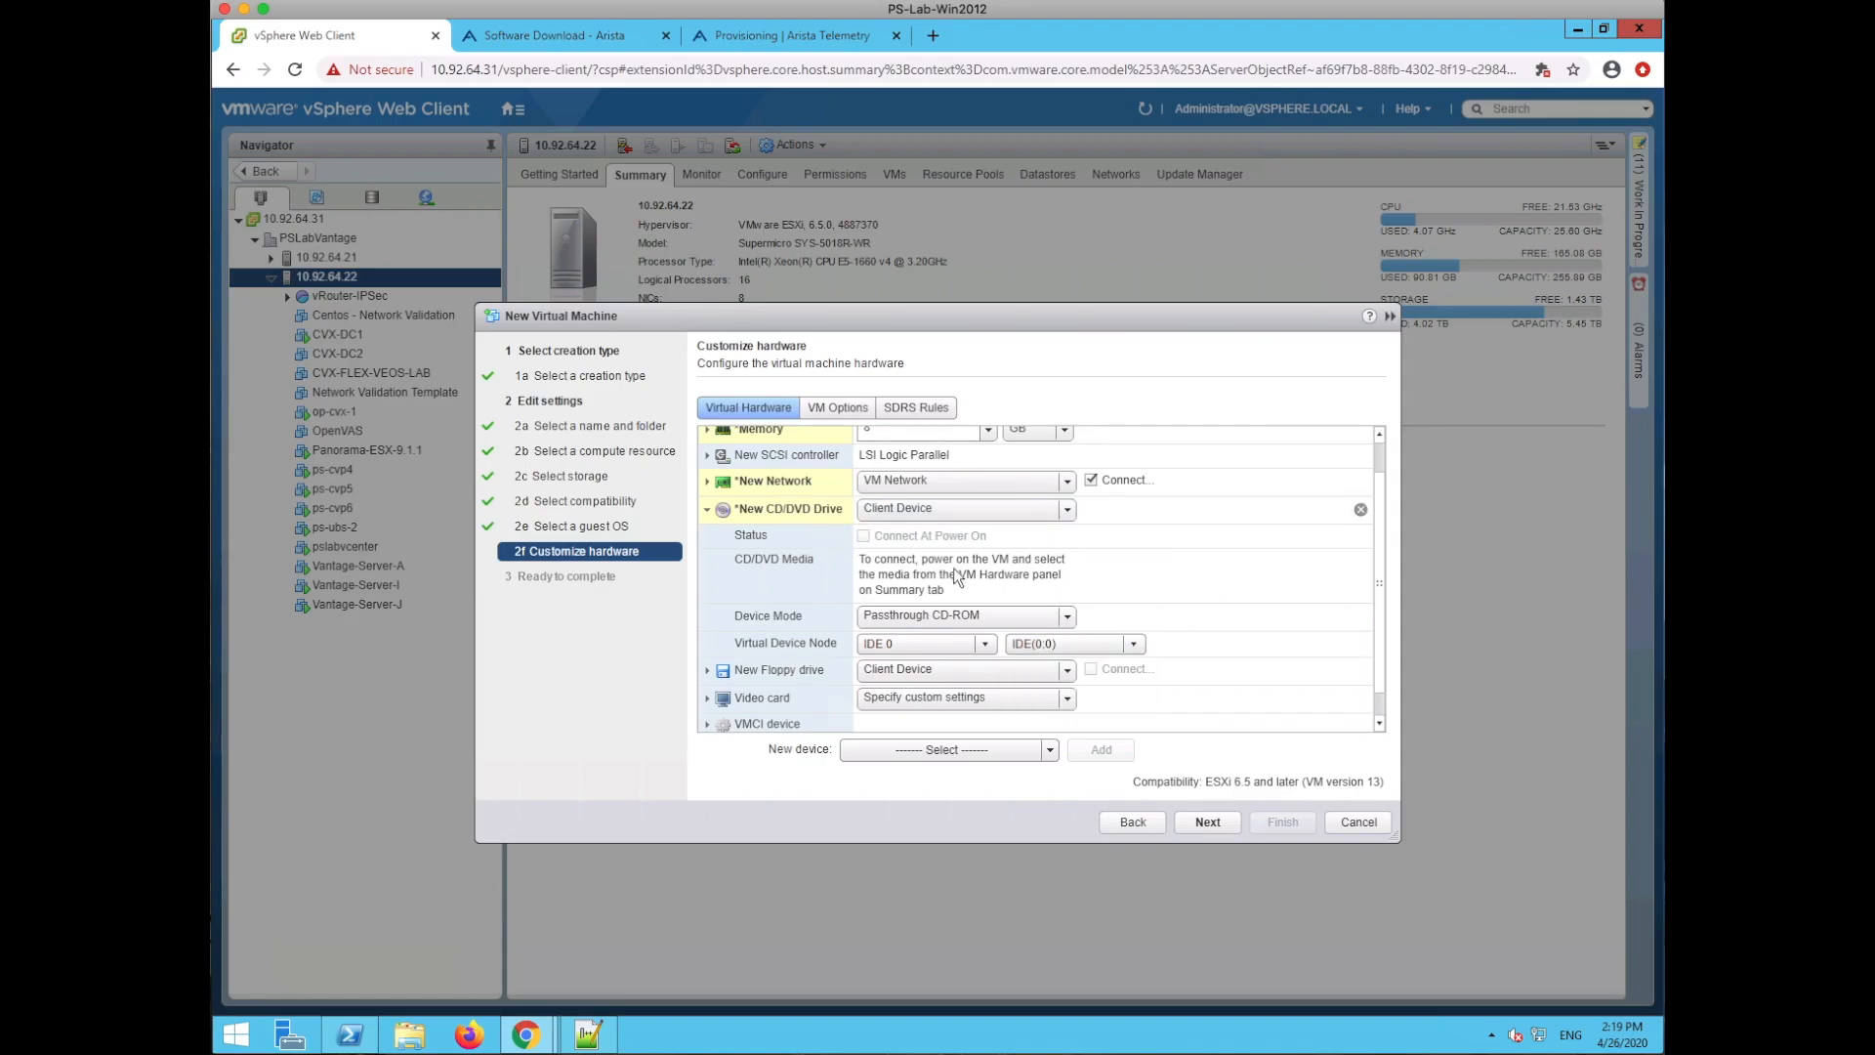
pyautogui.click(1065, 617)
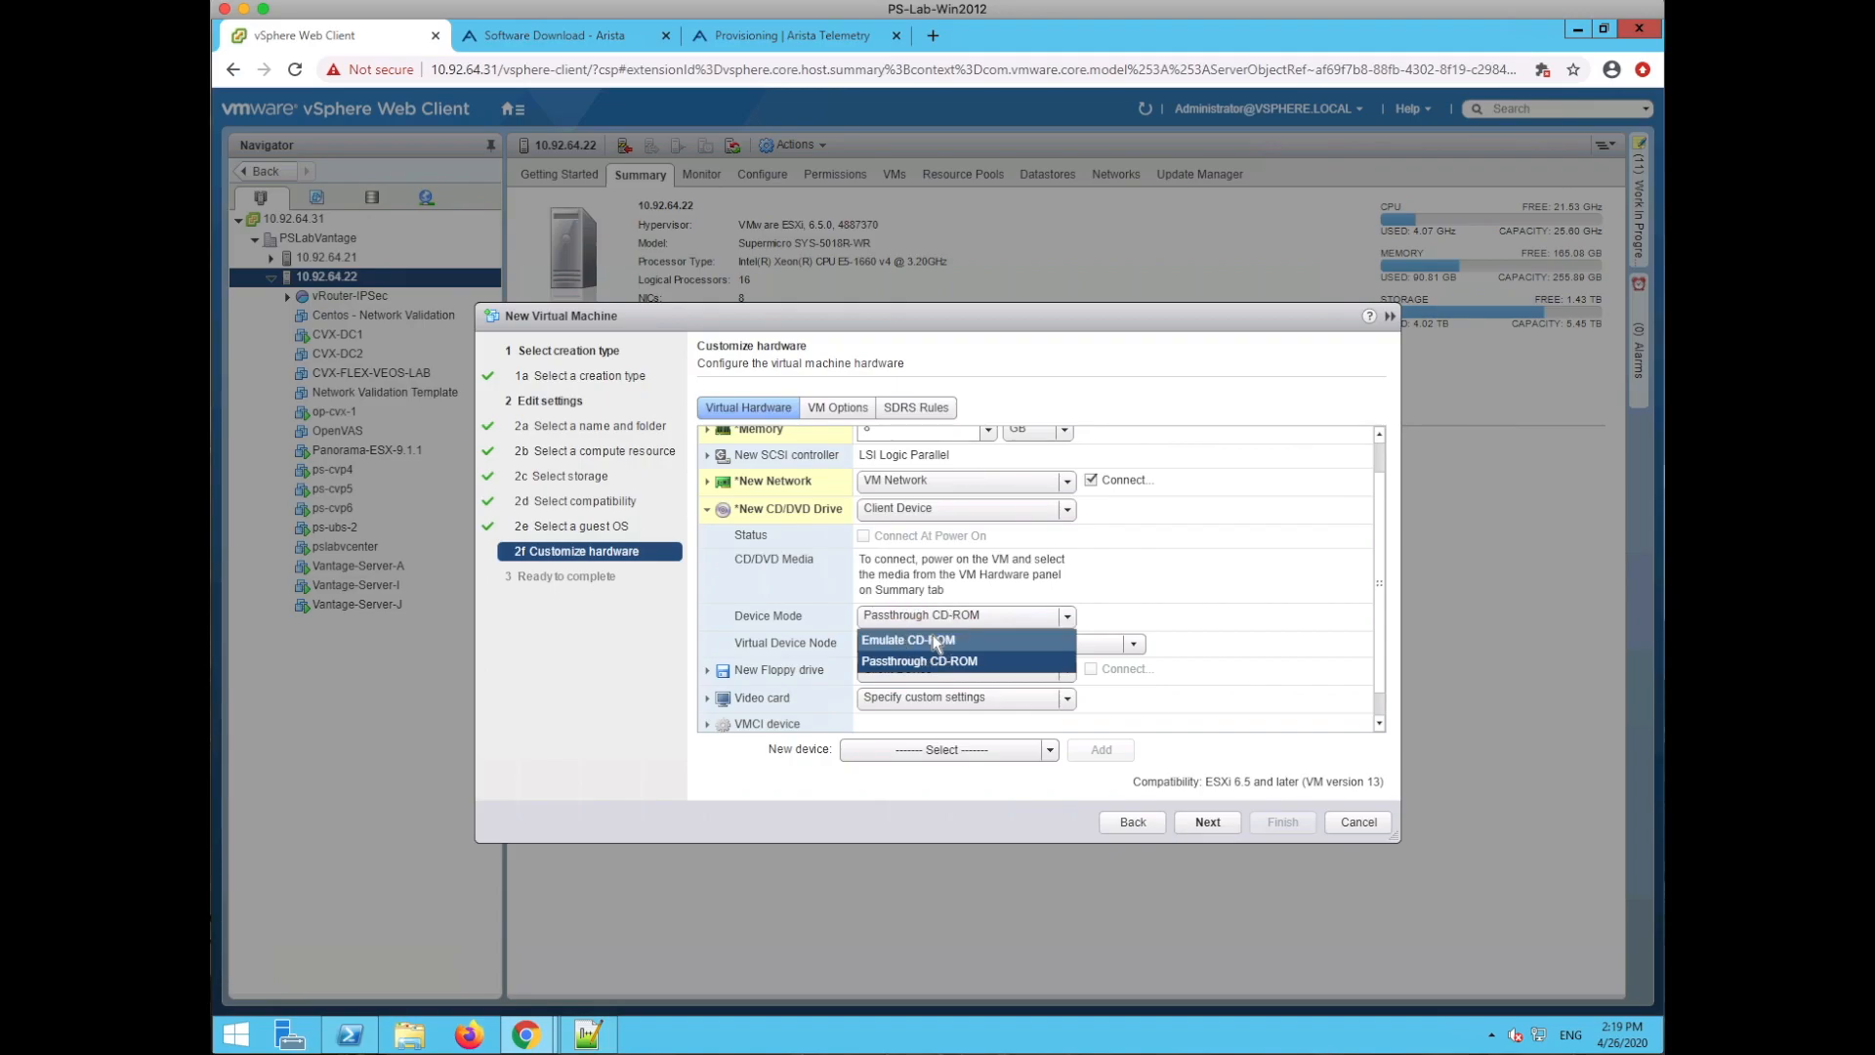
pyautogui.click(938, 640)
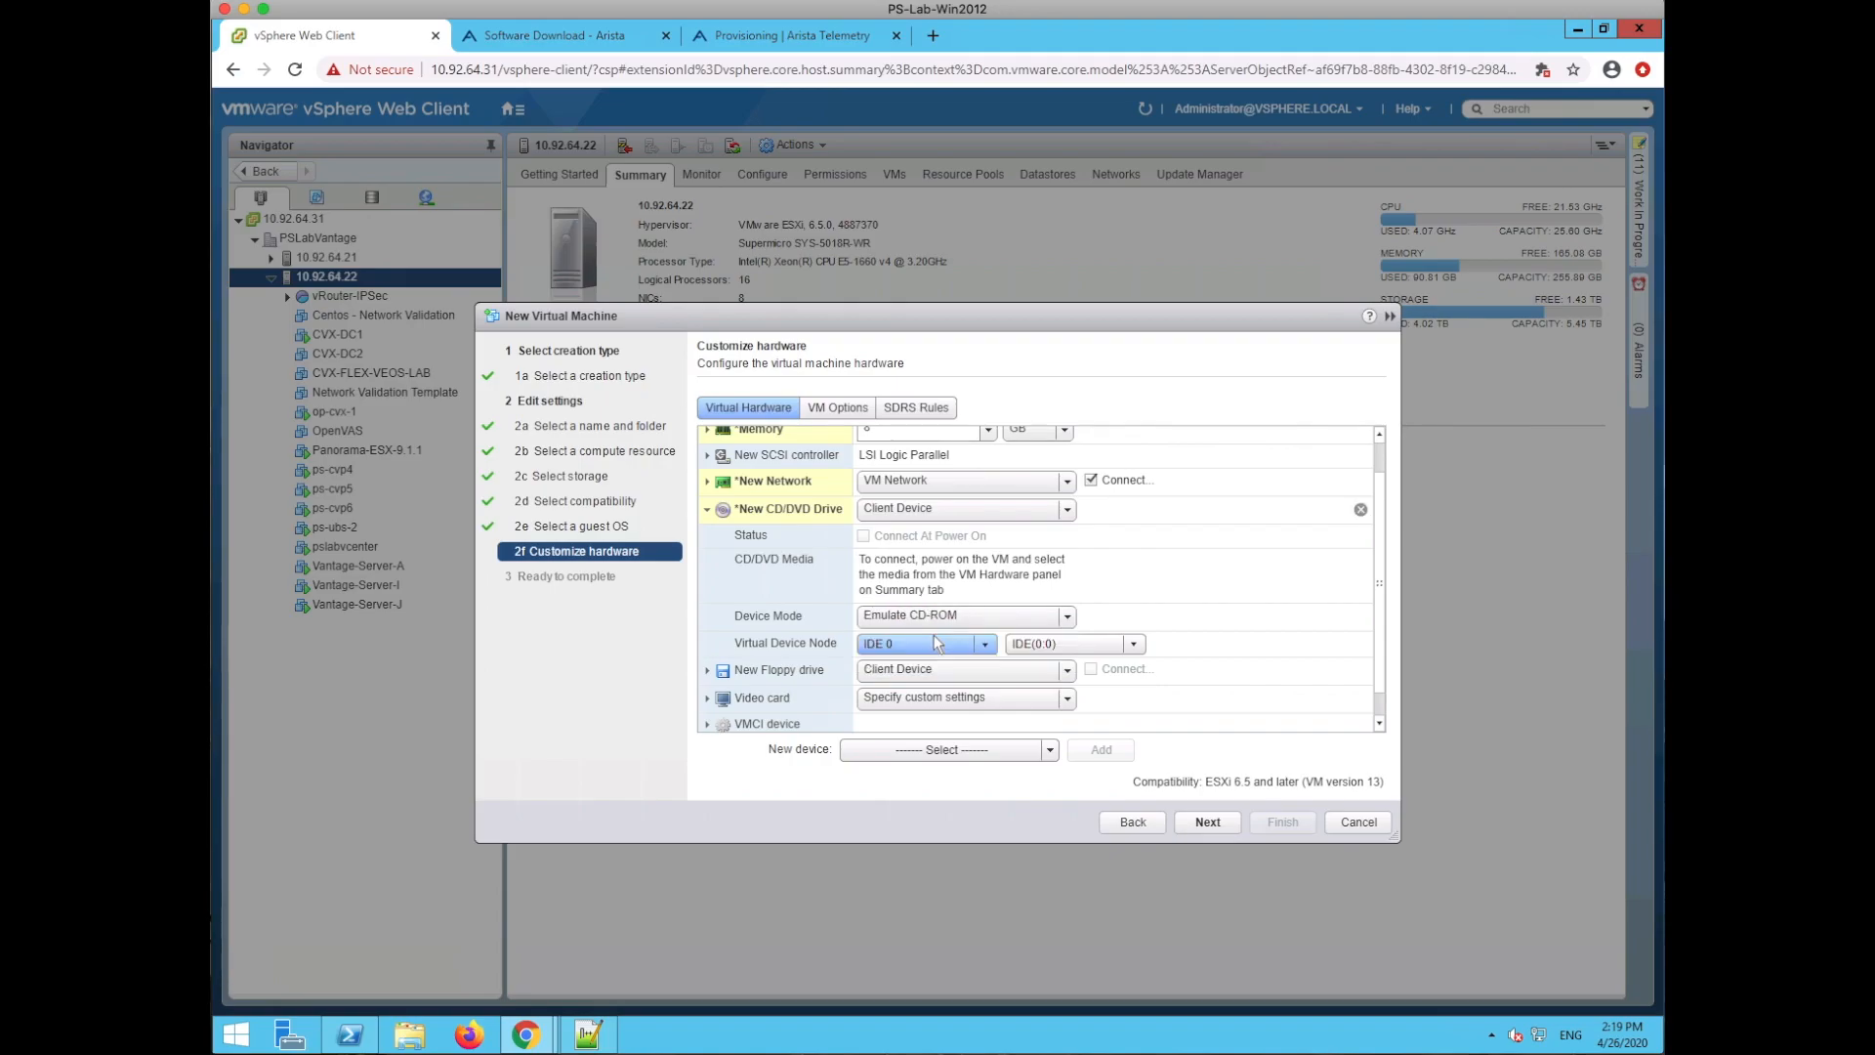
pyautogui.click(1069, 507)
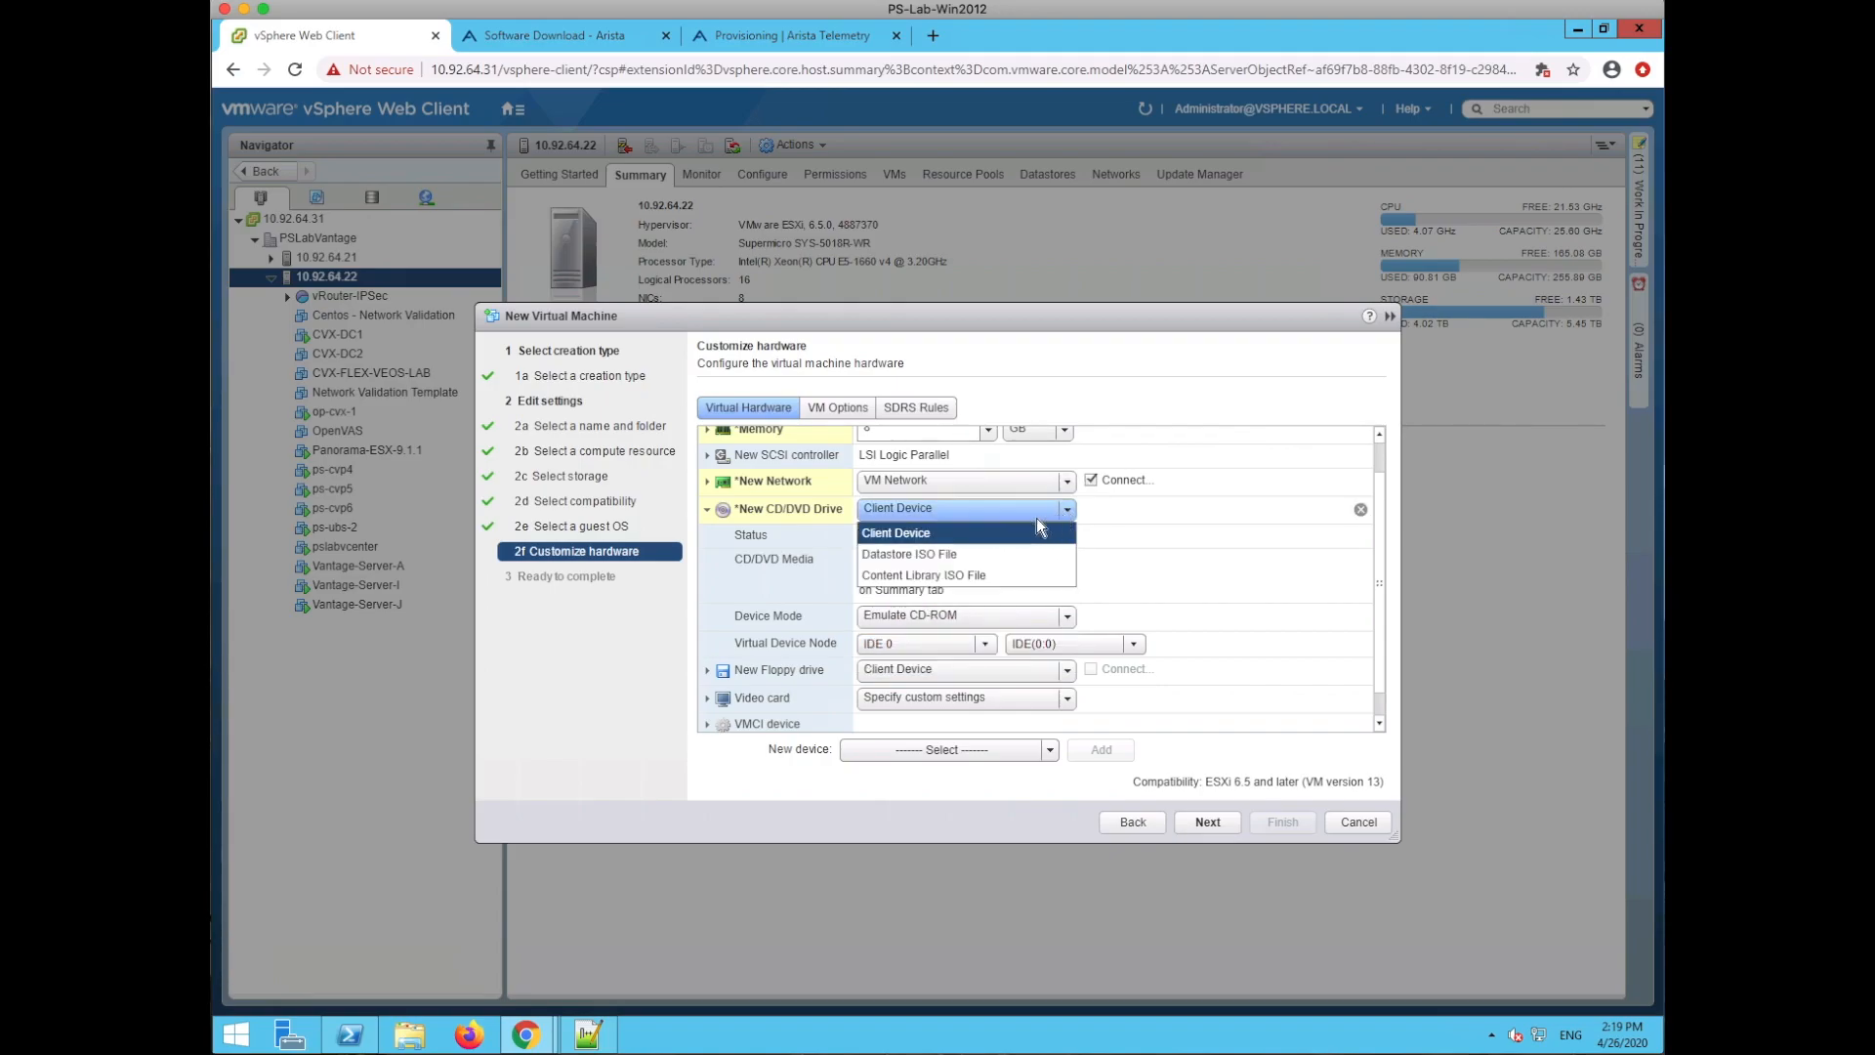
# - Back the CD/DVD drive with Aboot-veos-8.0.0.iso from datastore2's ISOs folder
pyautogui.click(944, 549)
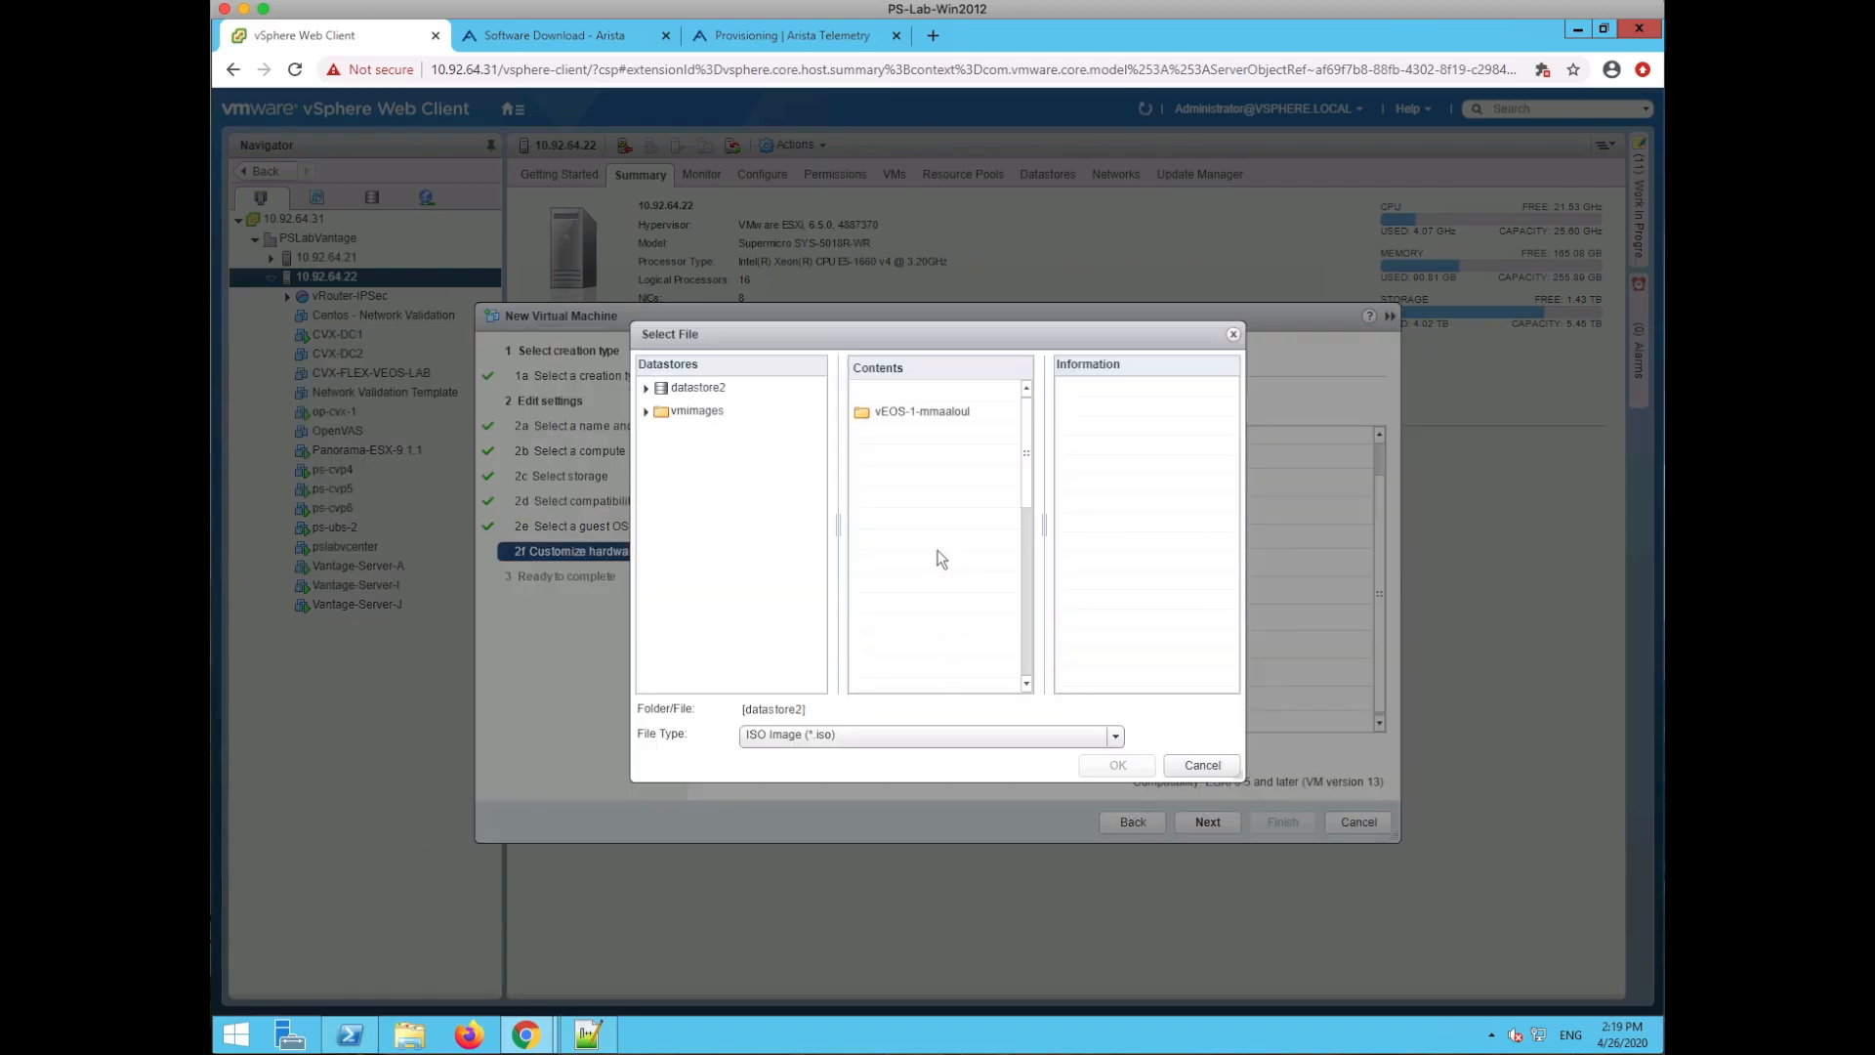
pyautogui.scroll(-1, 1004, 518)
pyautogui.click(1036, 613)
pyautogui.moveTo(1036, 613); pyautogui.dragTo(1033, 531)
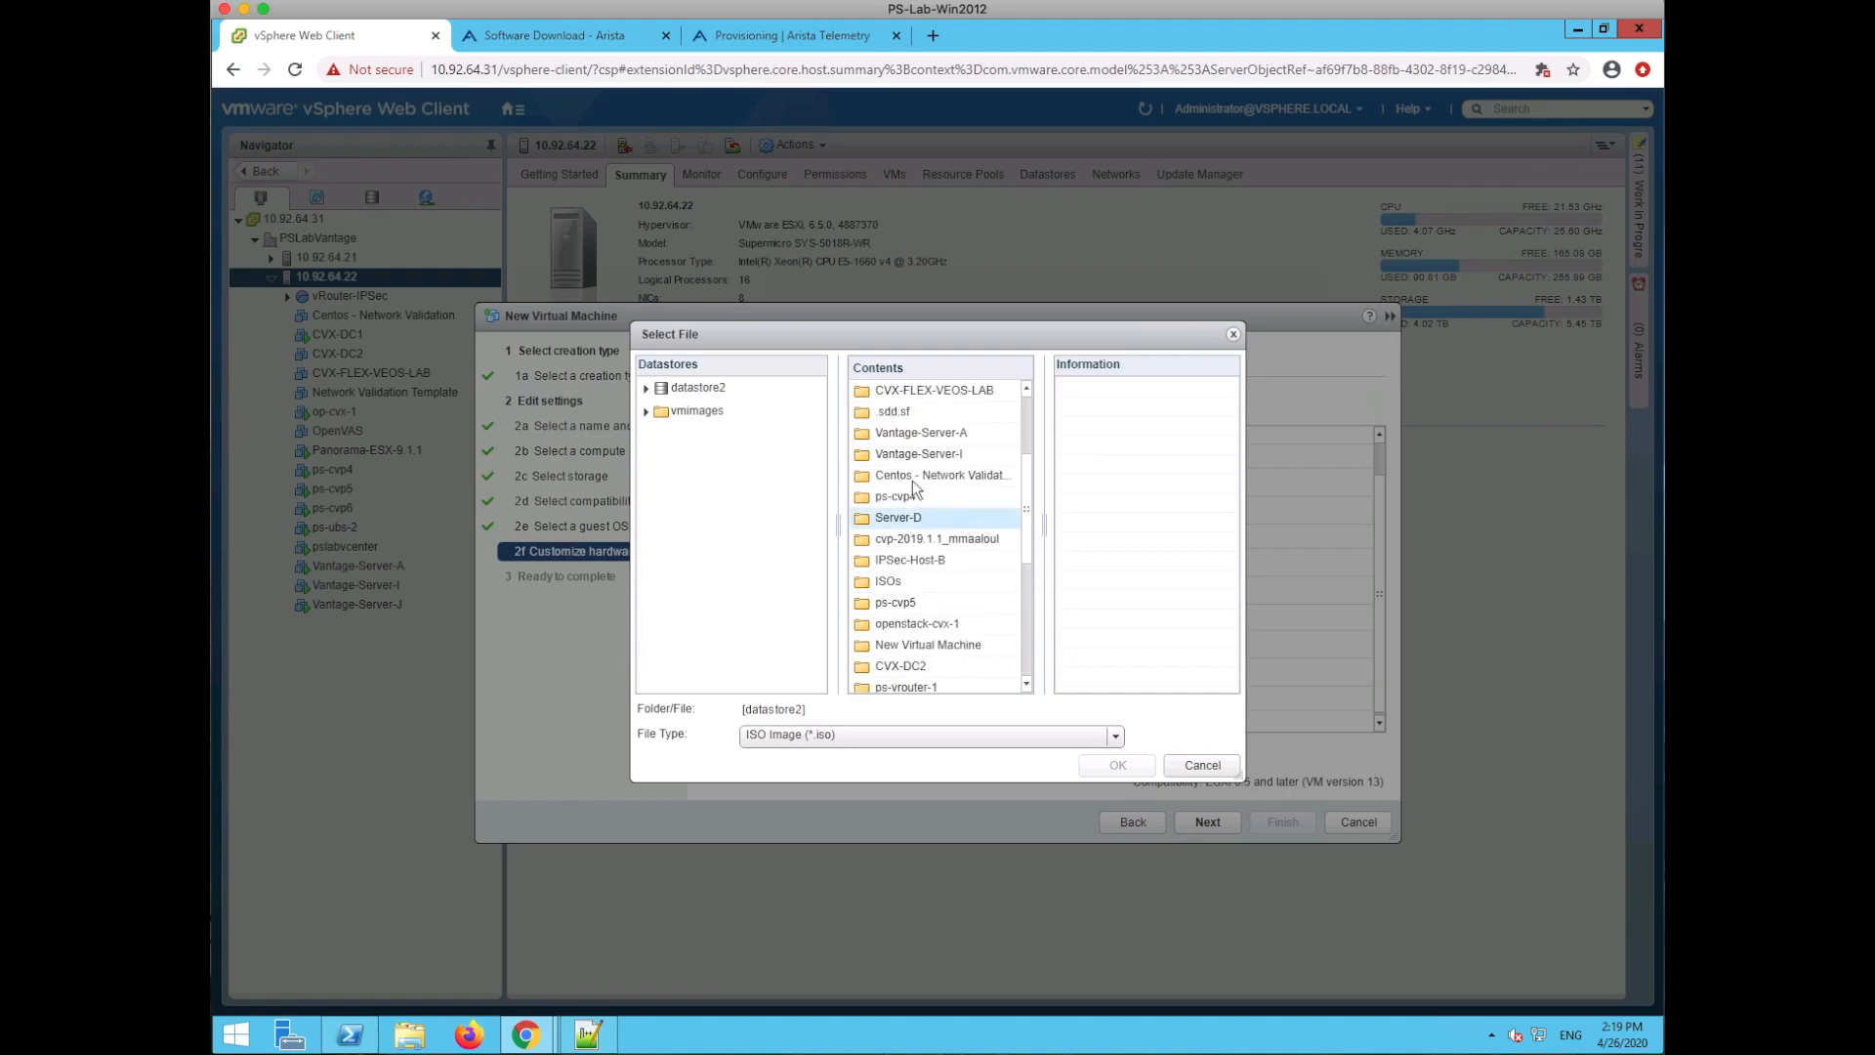
pyautogui.doubleClick(889, 581)
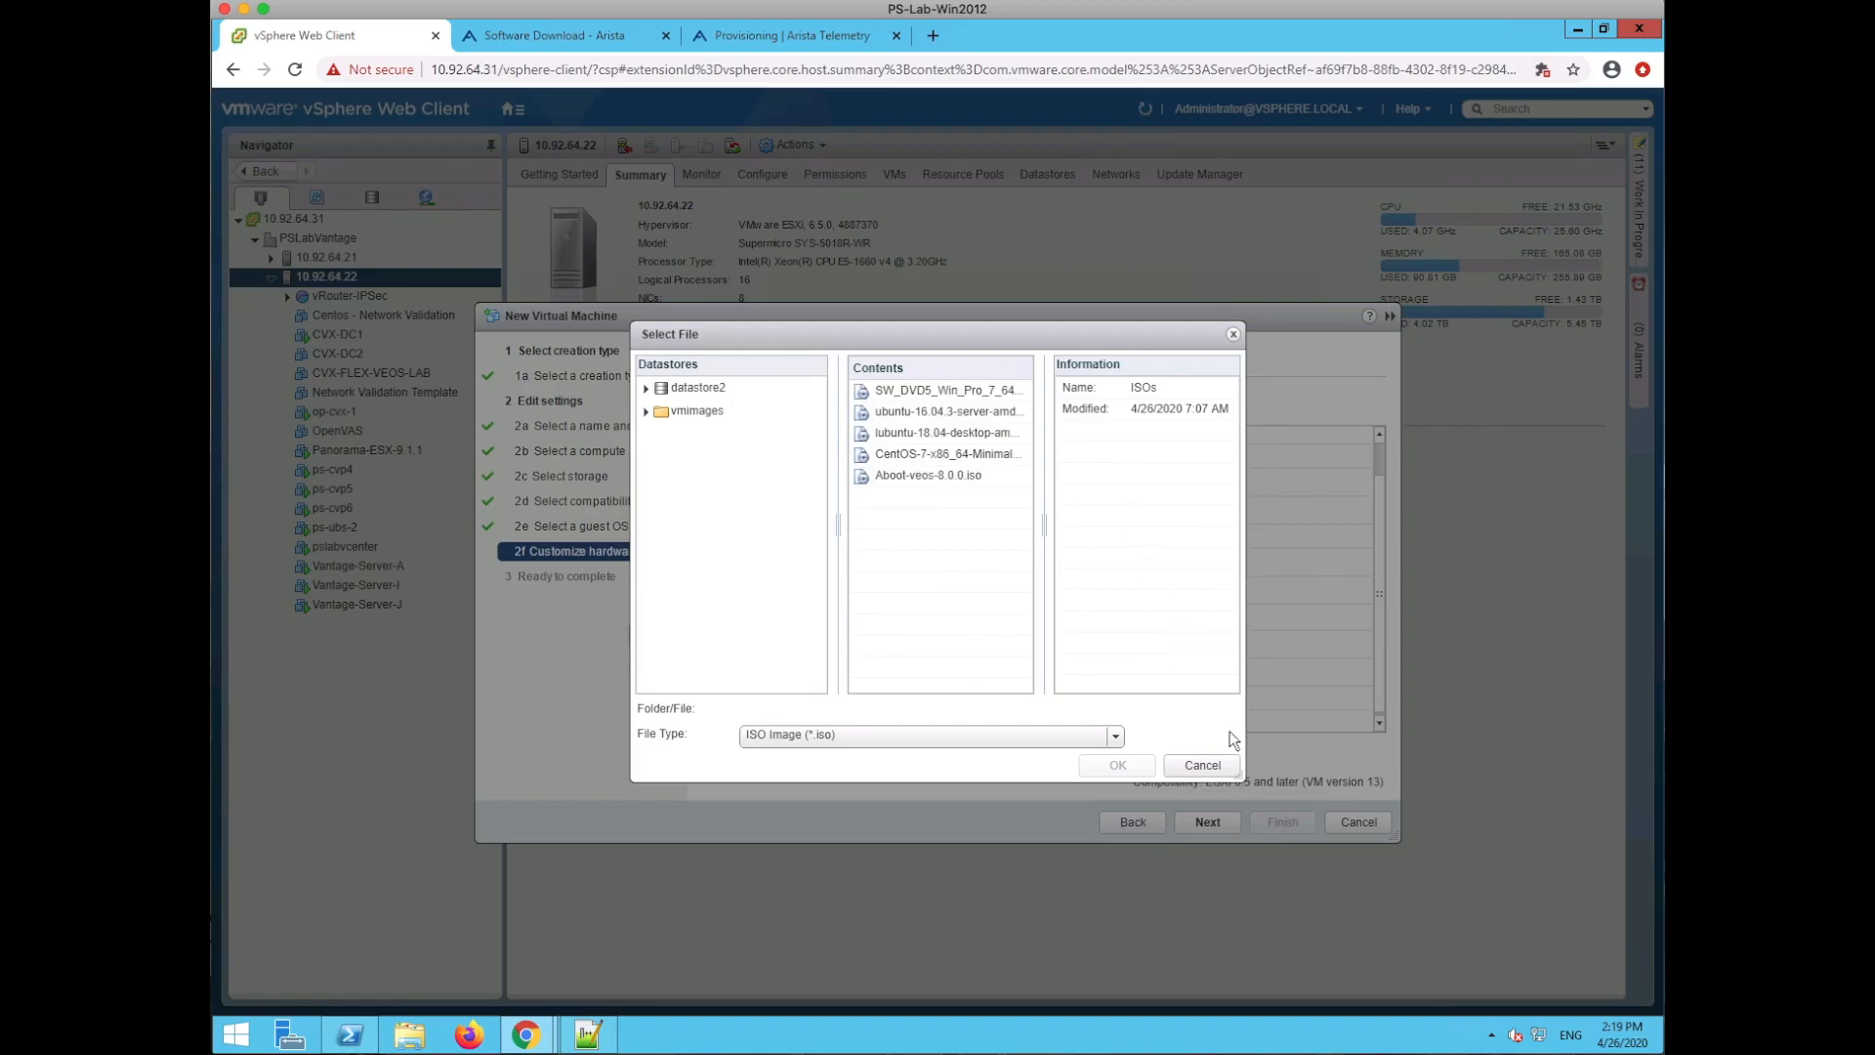
pyautogui.click(949, 477)
pyautogui.click(1128, 763)
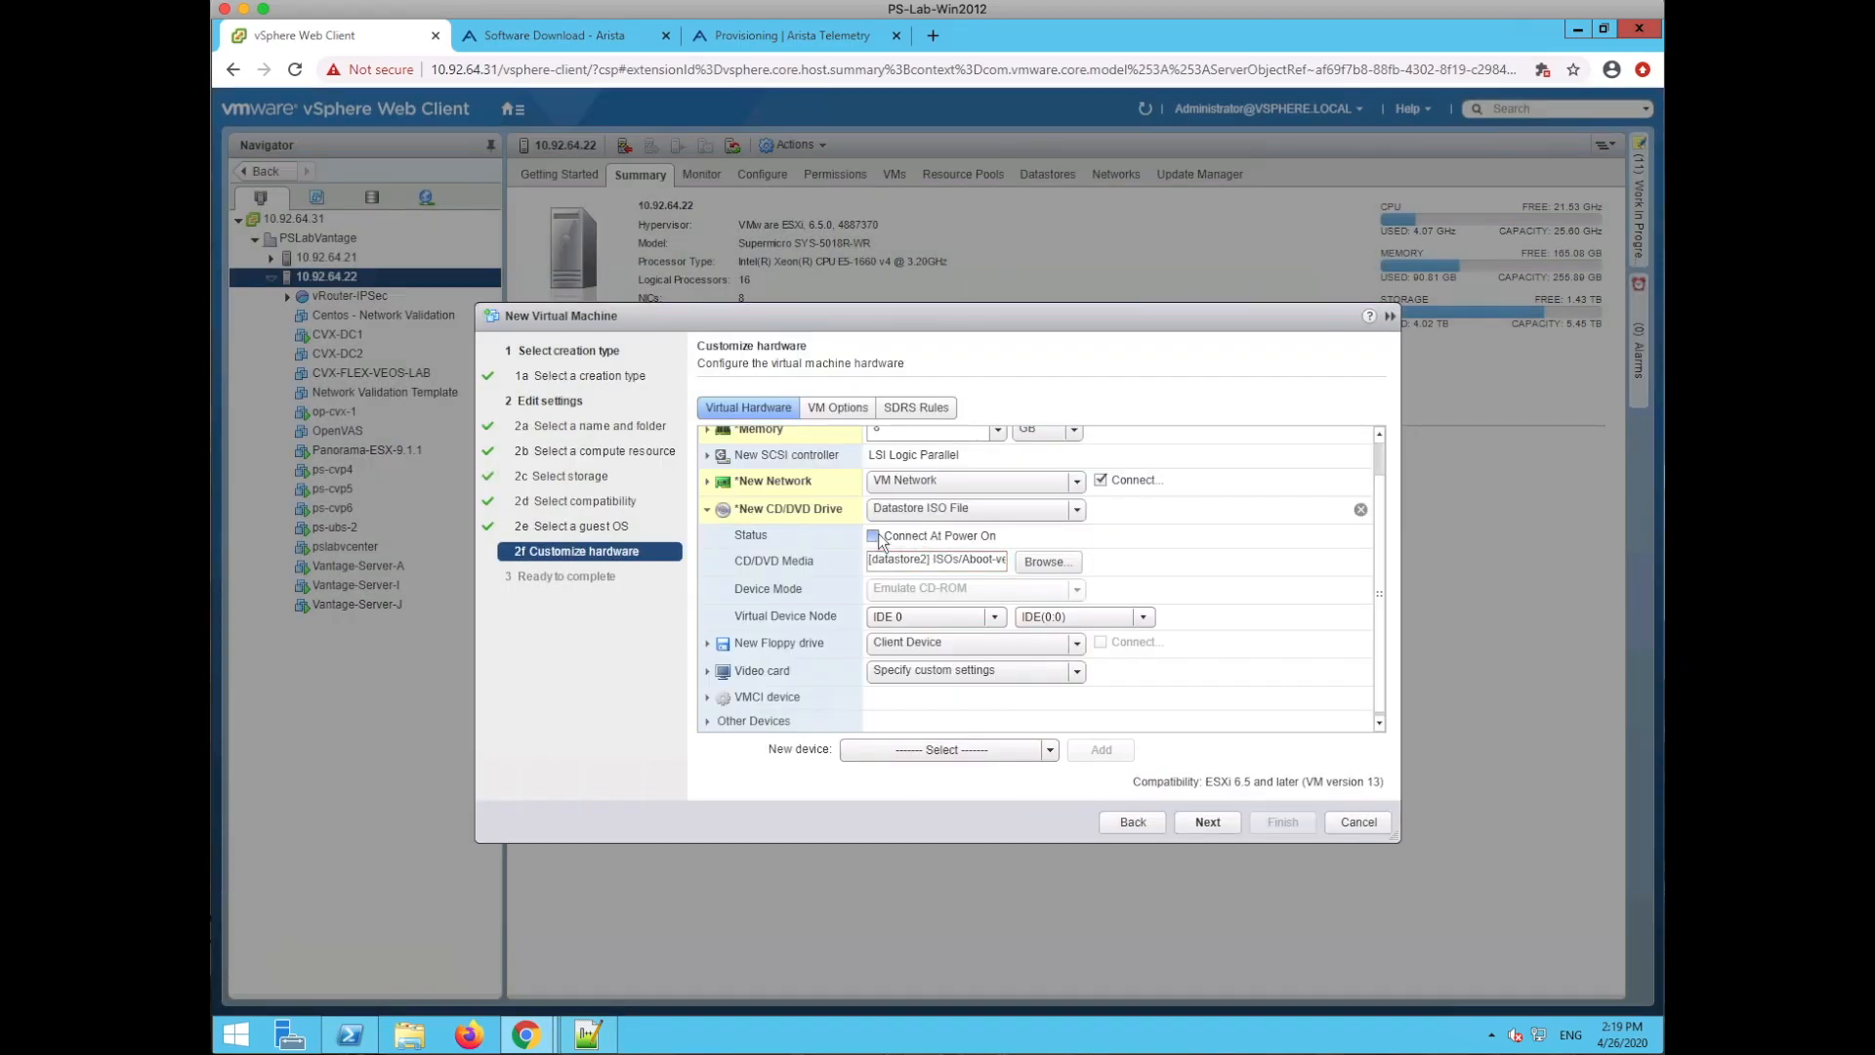
pyautogui.click(708, 509)
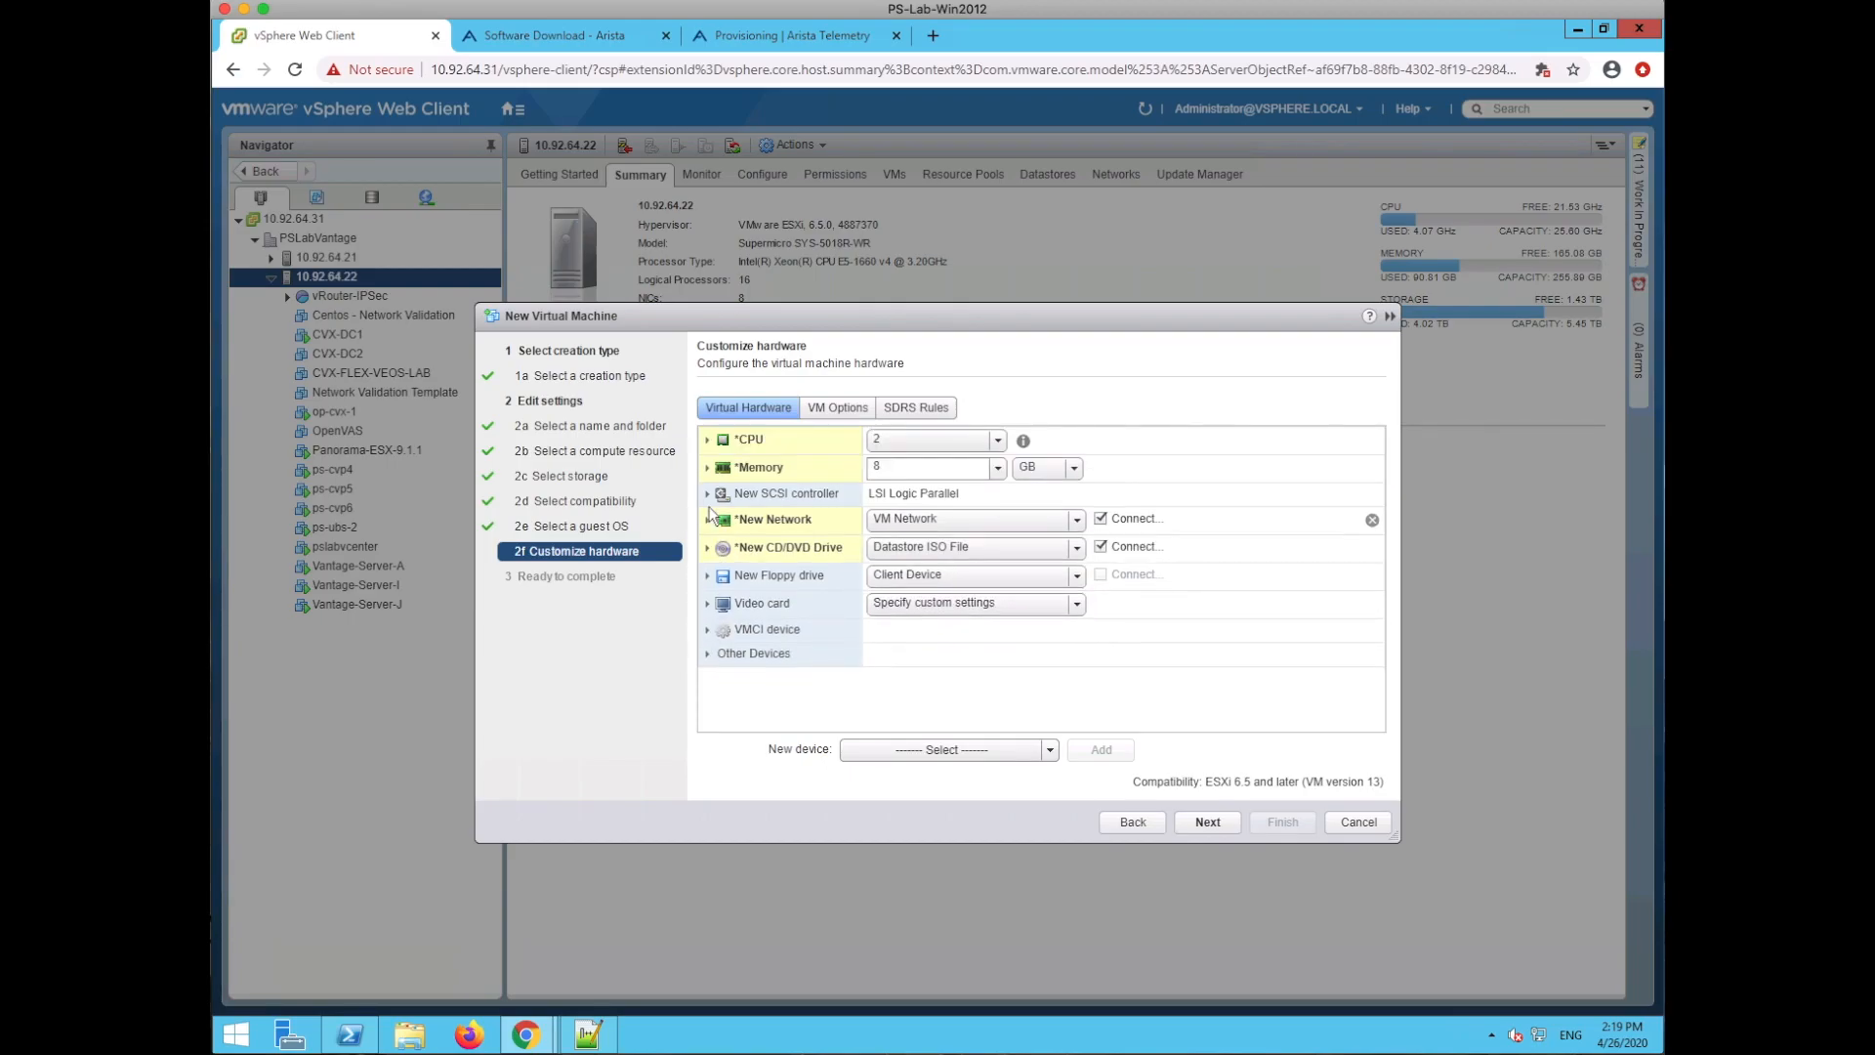
# - Attach existing disk vEOS-lab-4.23.3M.vmdk from datastore2 > ISOs to the VM
pyautogui.click(1050, 750)
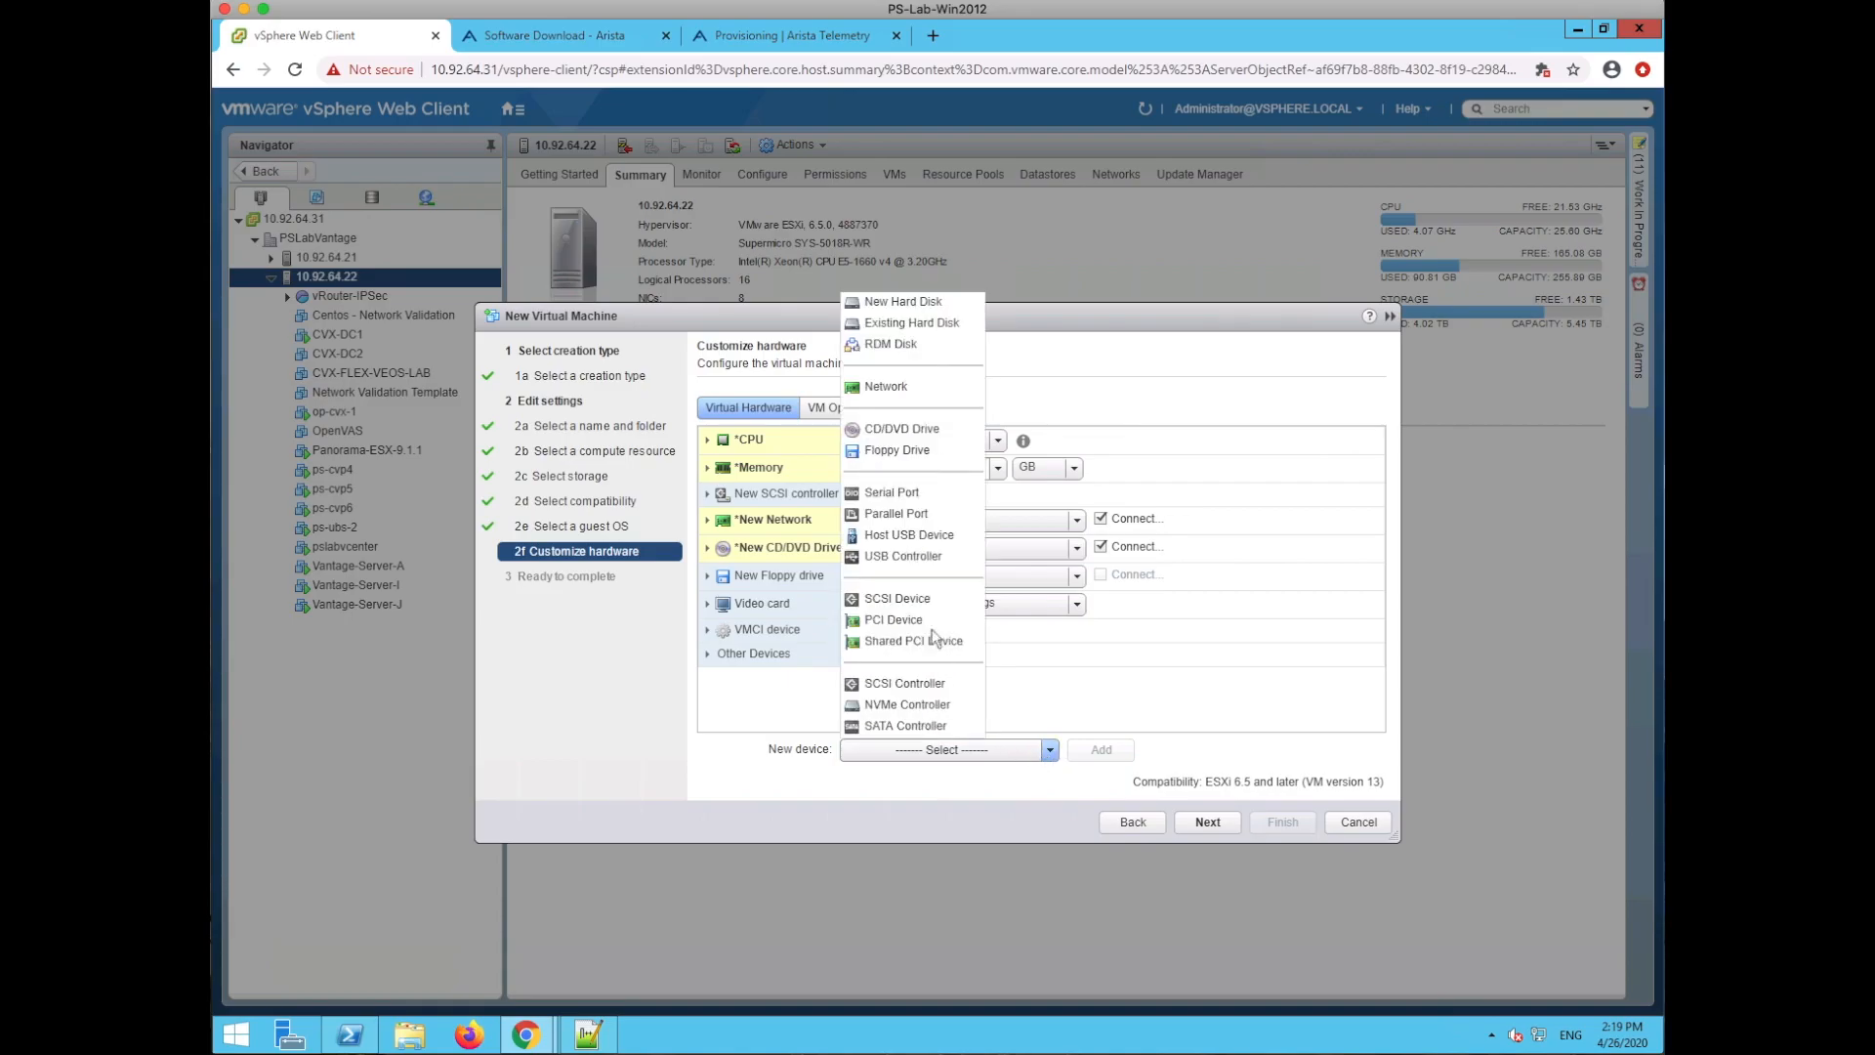
pyautogui.click(904, 324)
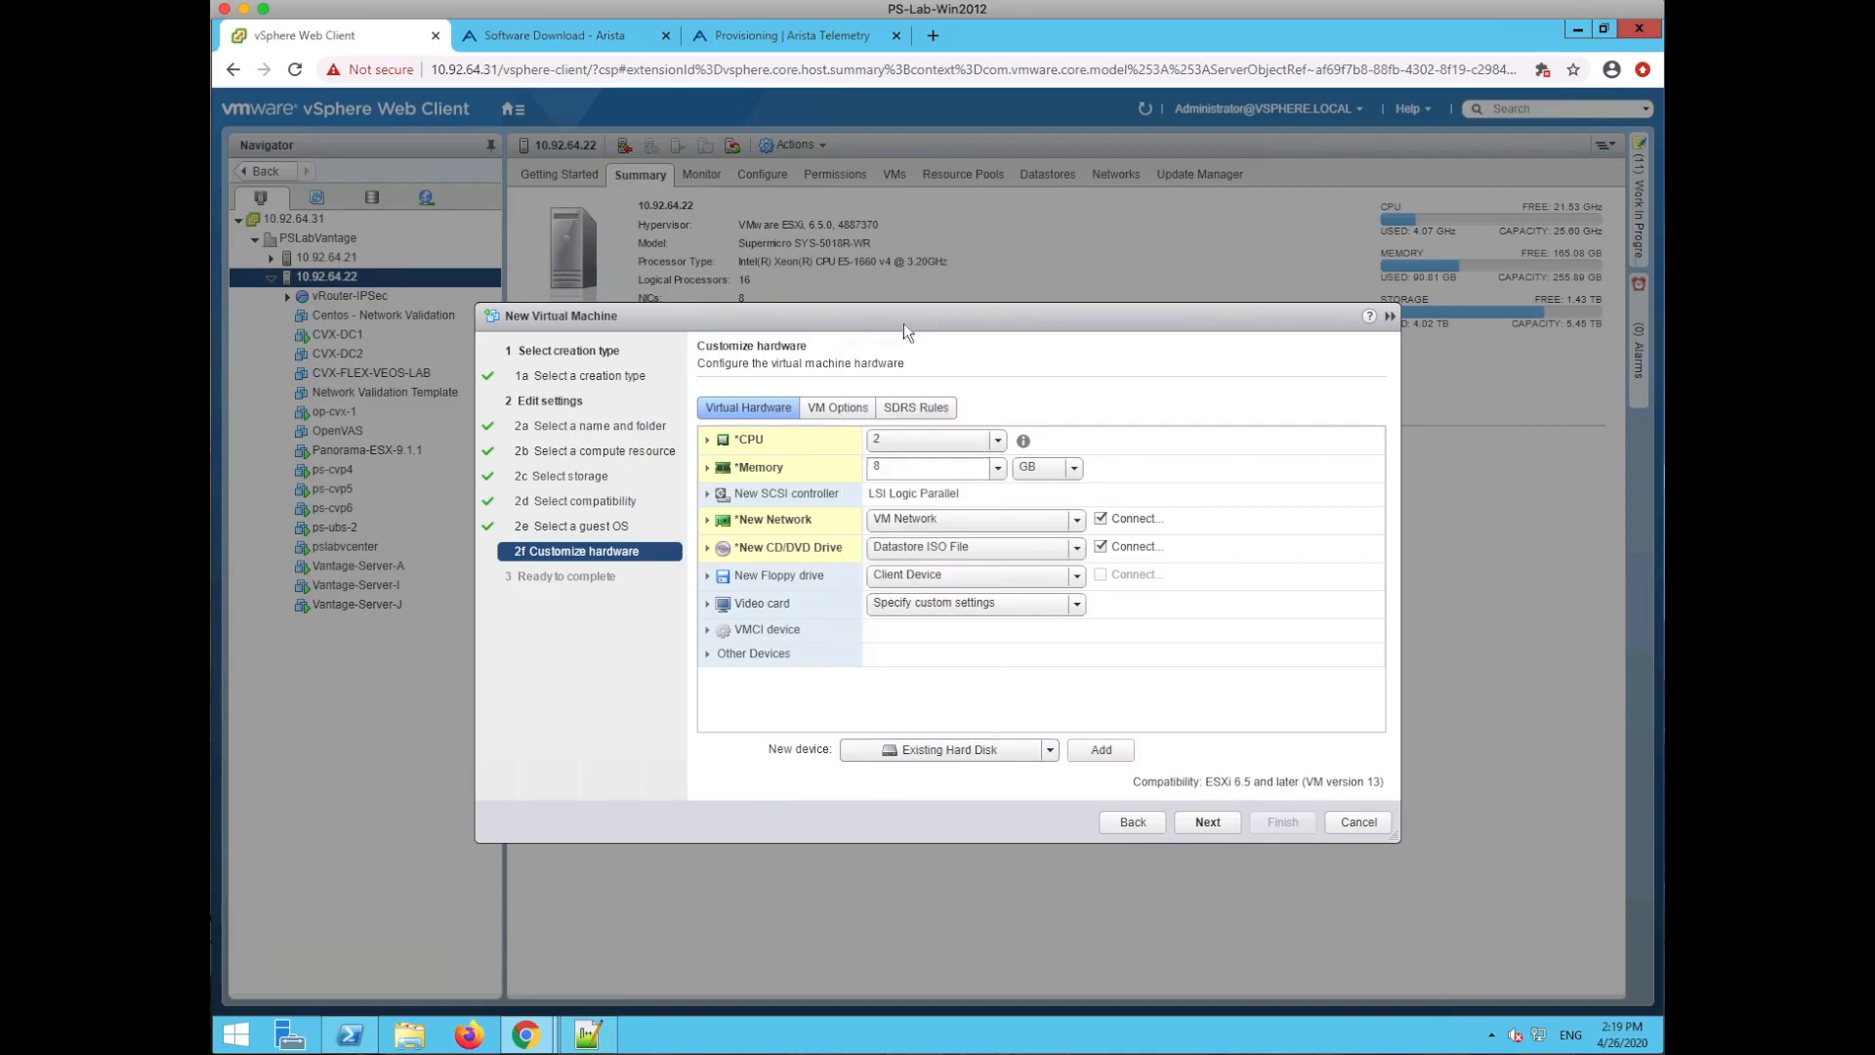
pyautogui.click(1103, 748)
pyautogui.click(716, 388)
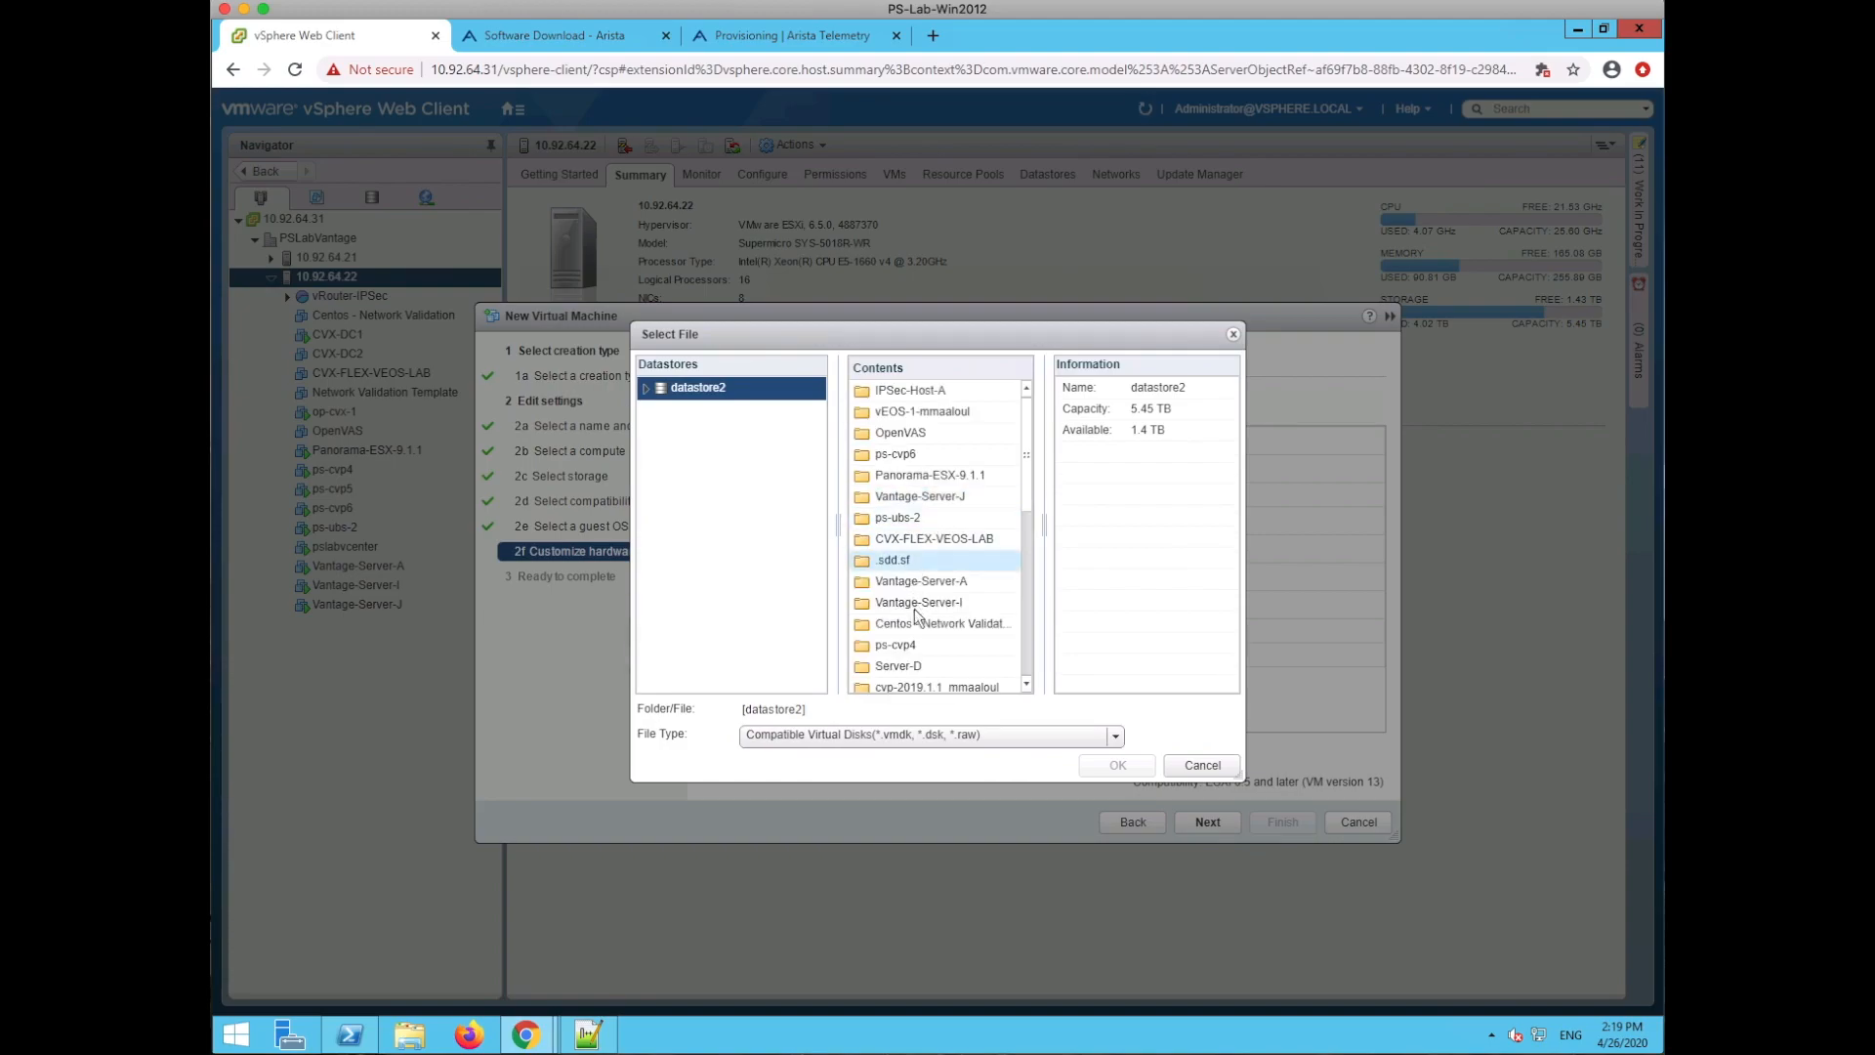
pyautogui.moveTo(1029, 453); pyautogui.dragTo(1024, 515)
pyautogui.doubleClick(895, 582)
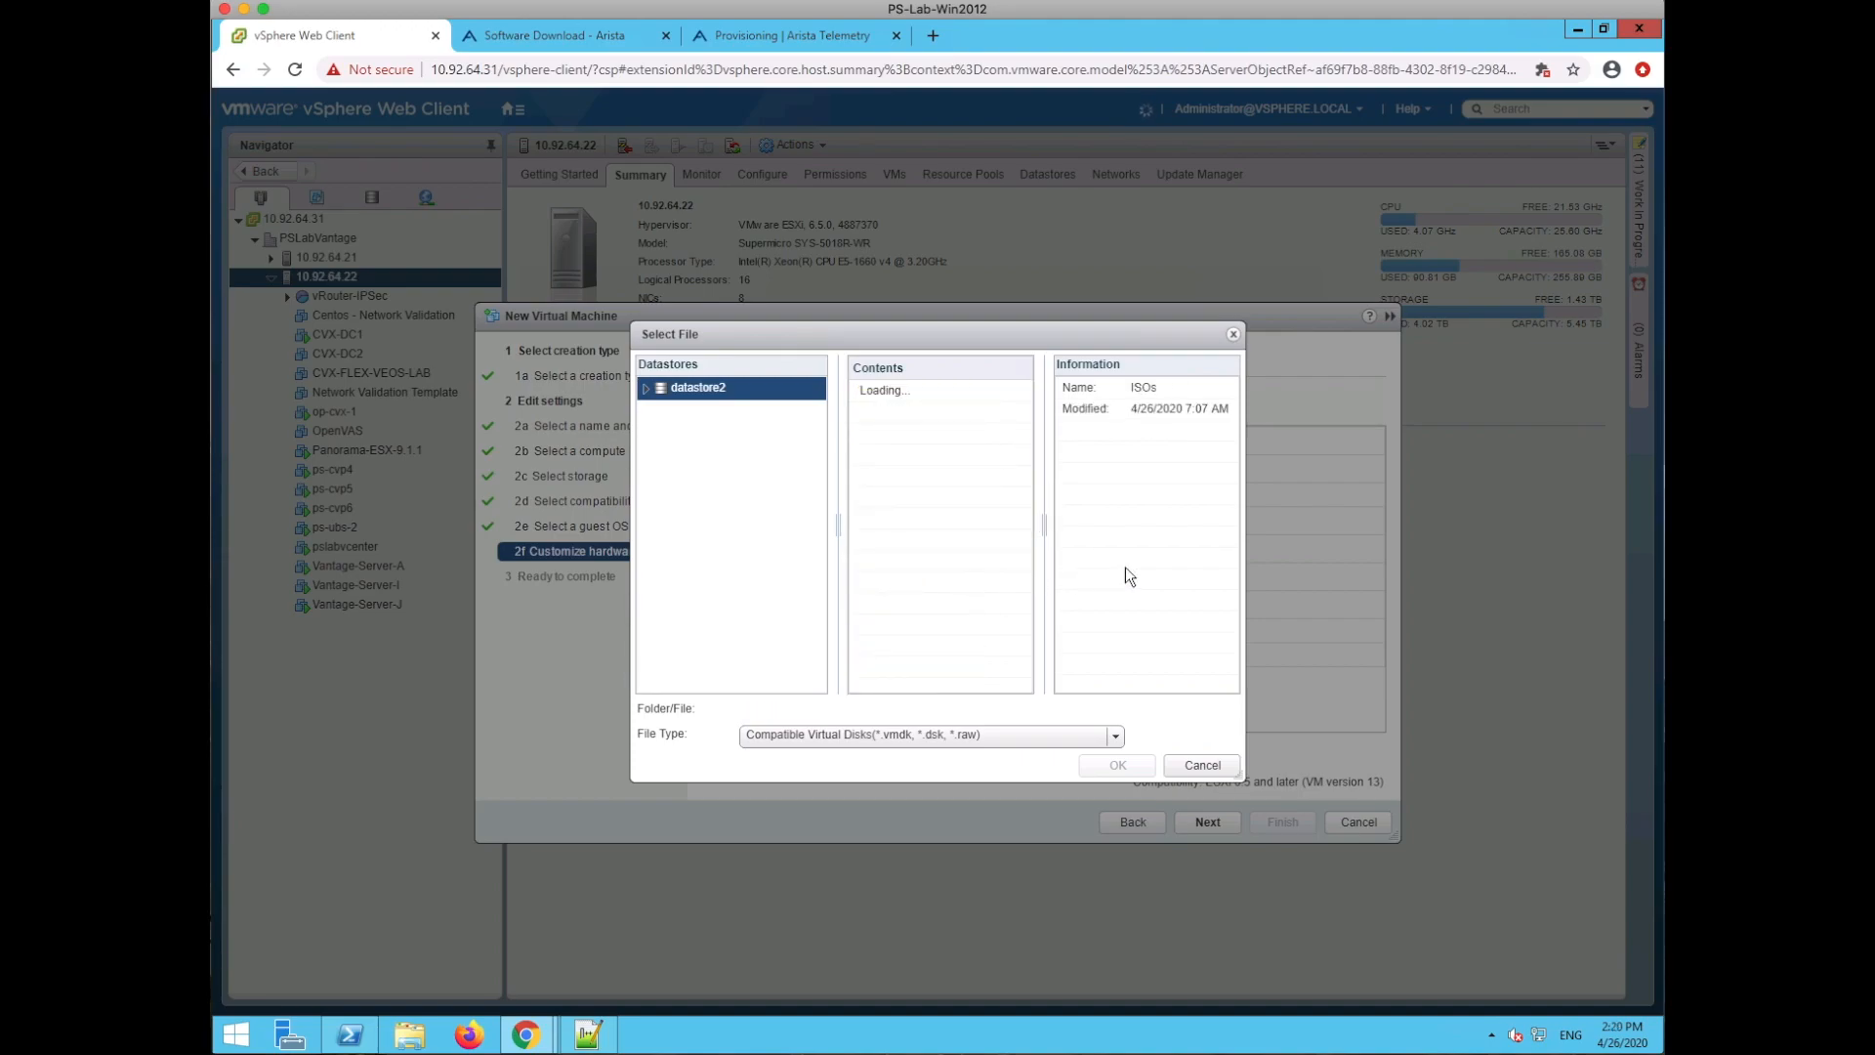
pyautogui.click(967, 388)
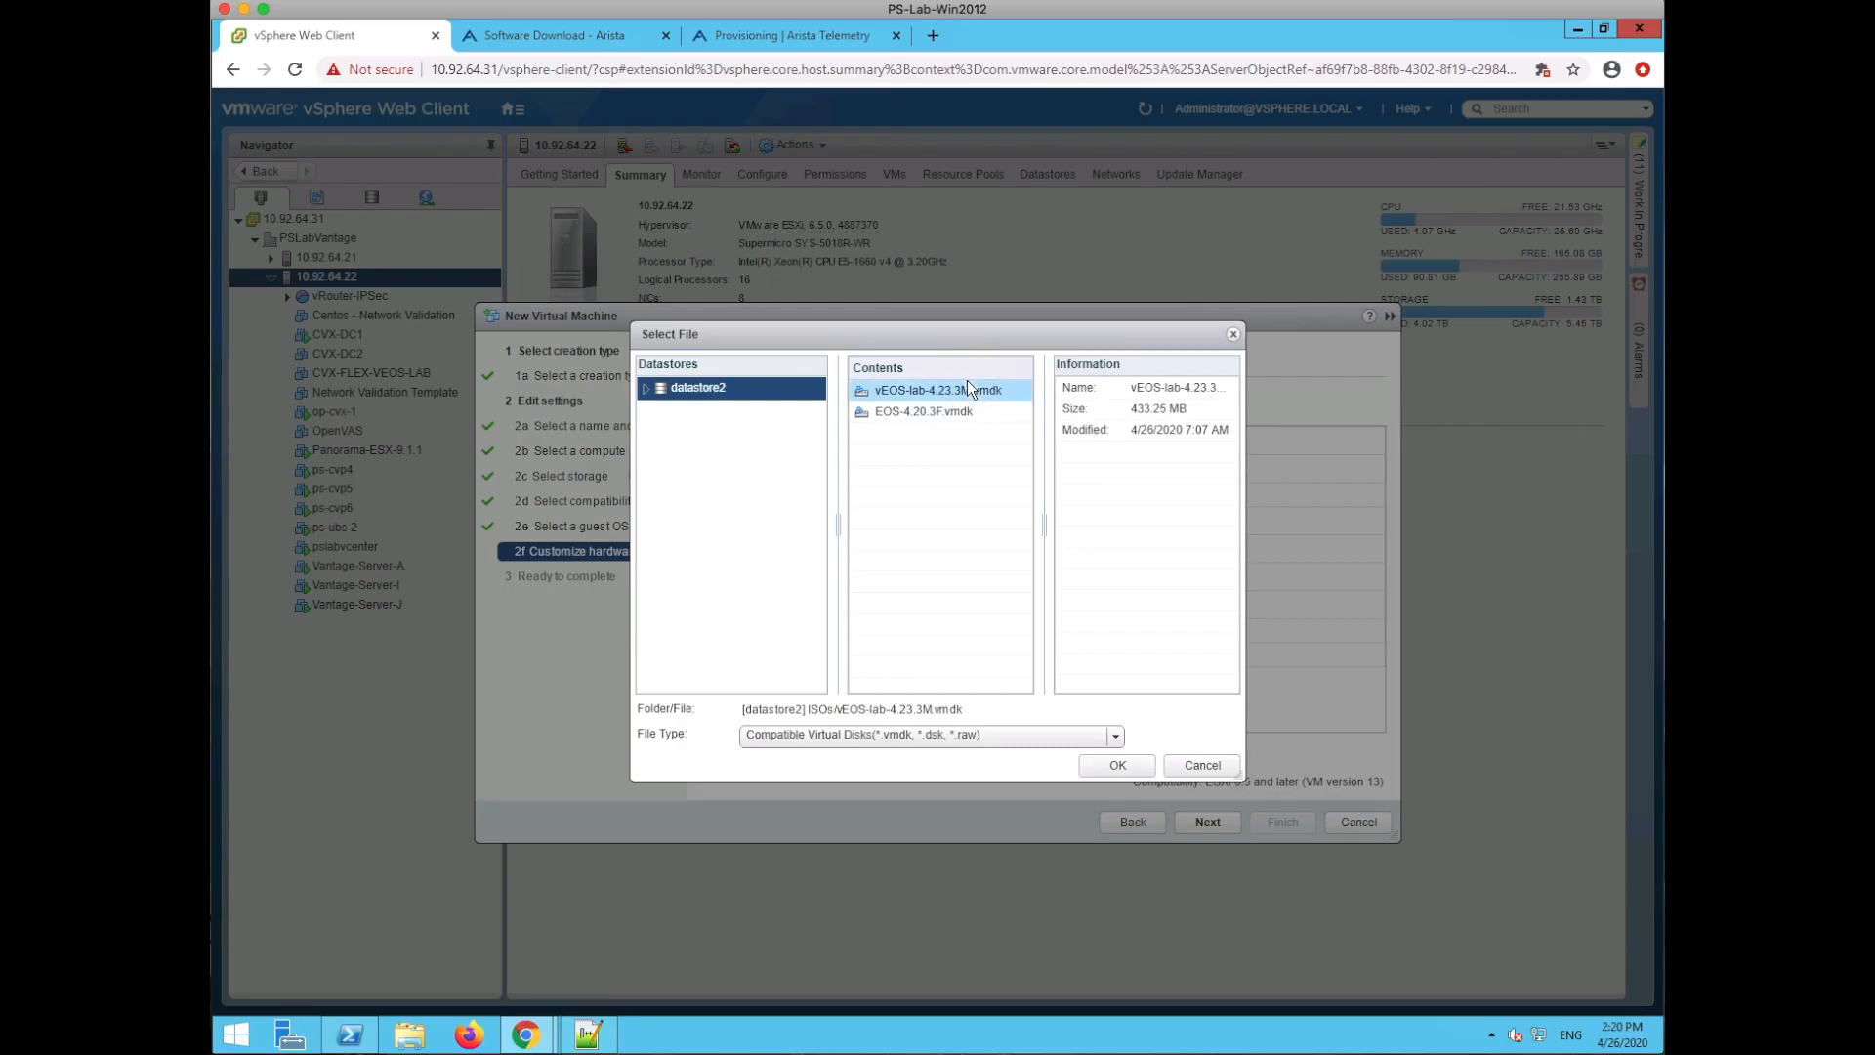
pyautogui.click(1119, 762)
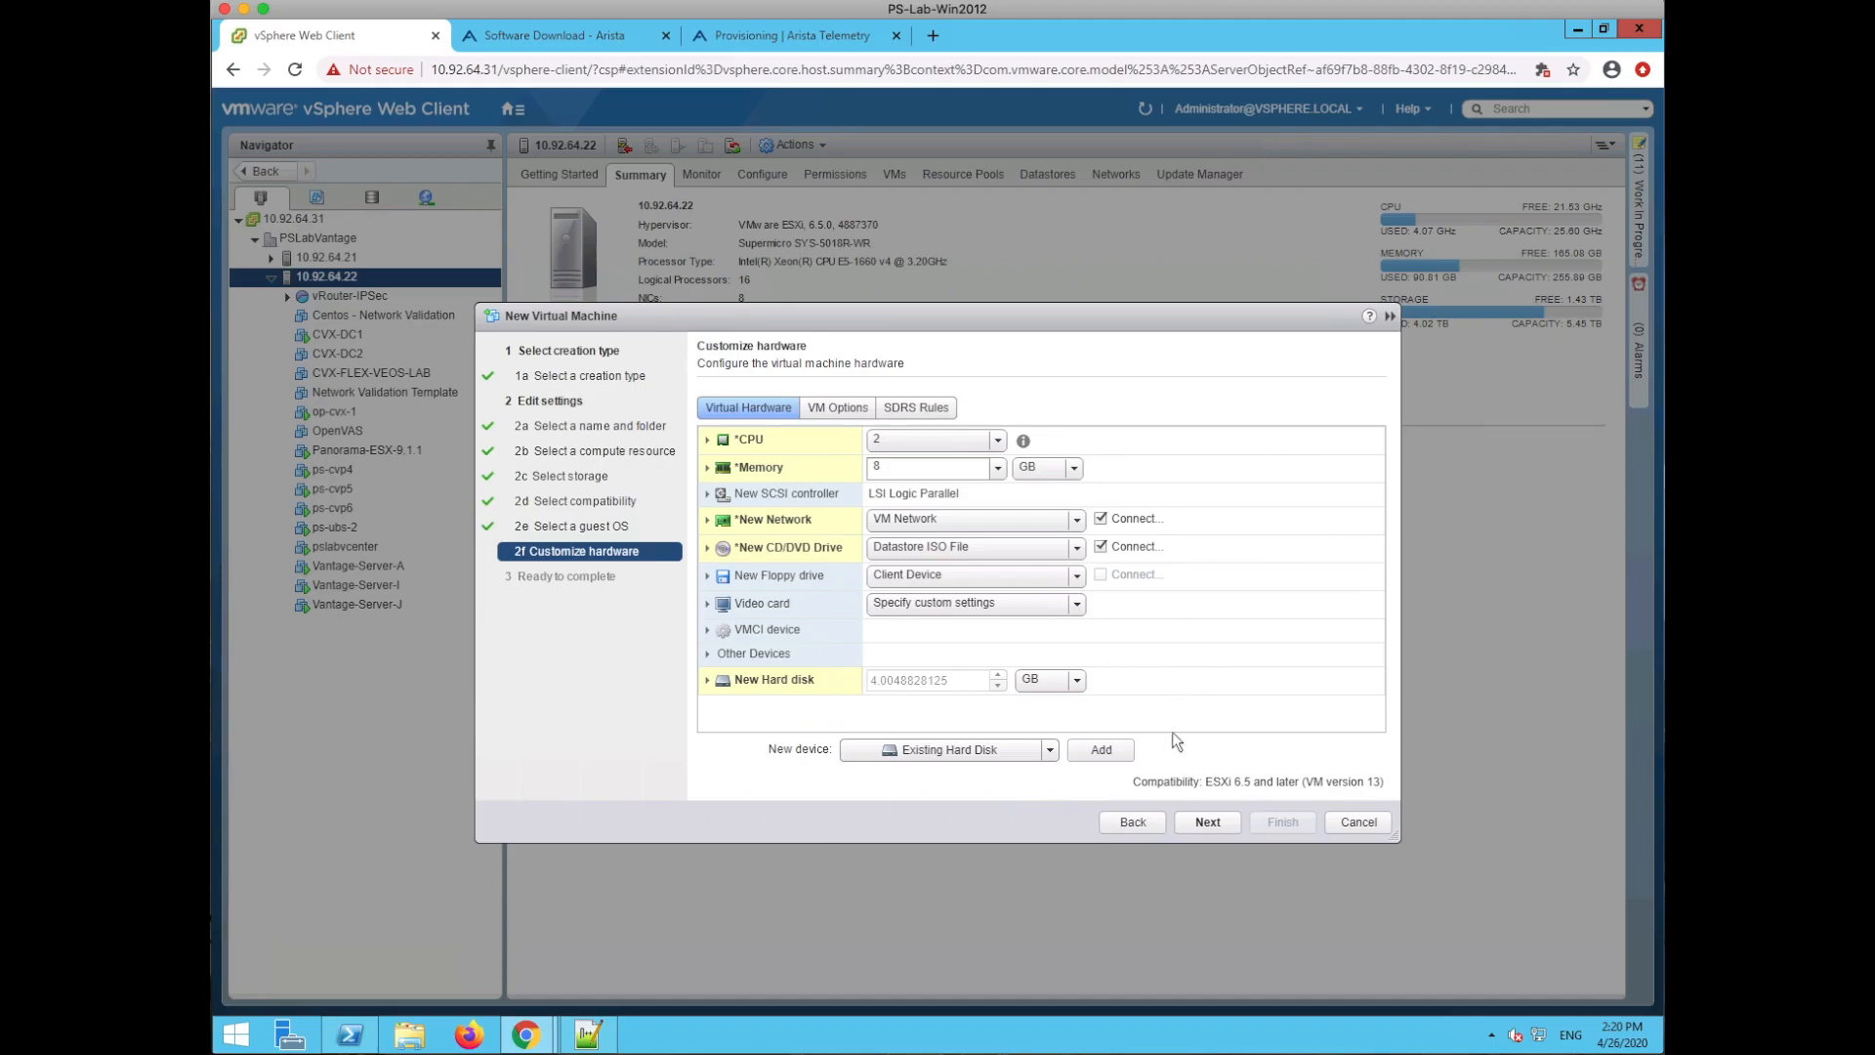
# - Finish creating ps-veos-leaf-1 and power the VM on
pyautogui.click(1208, 822)
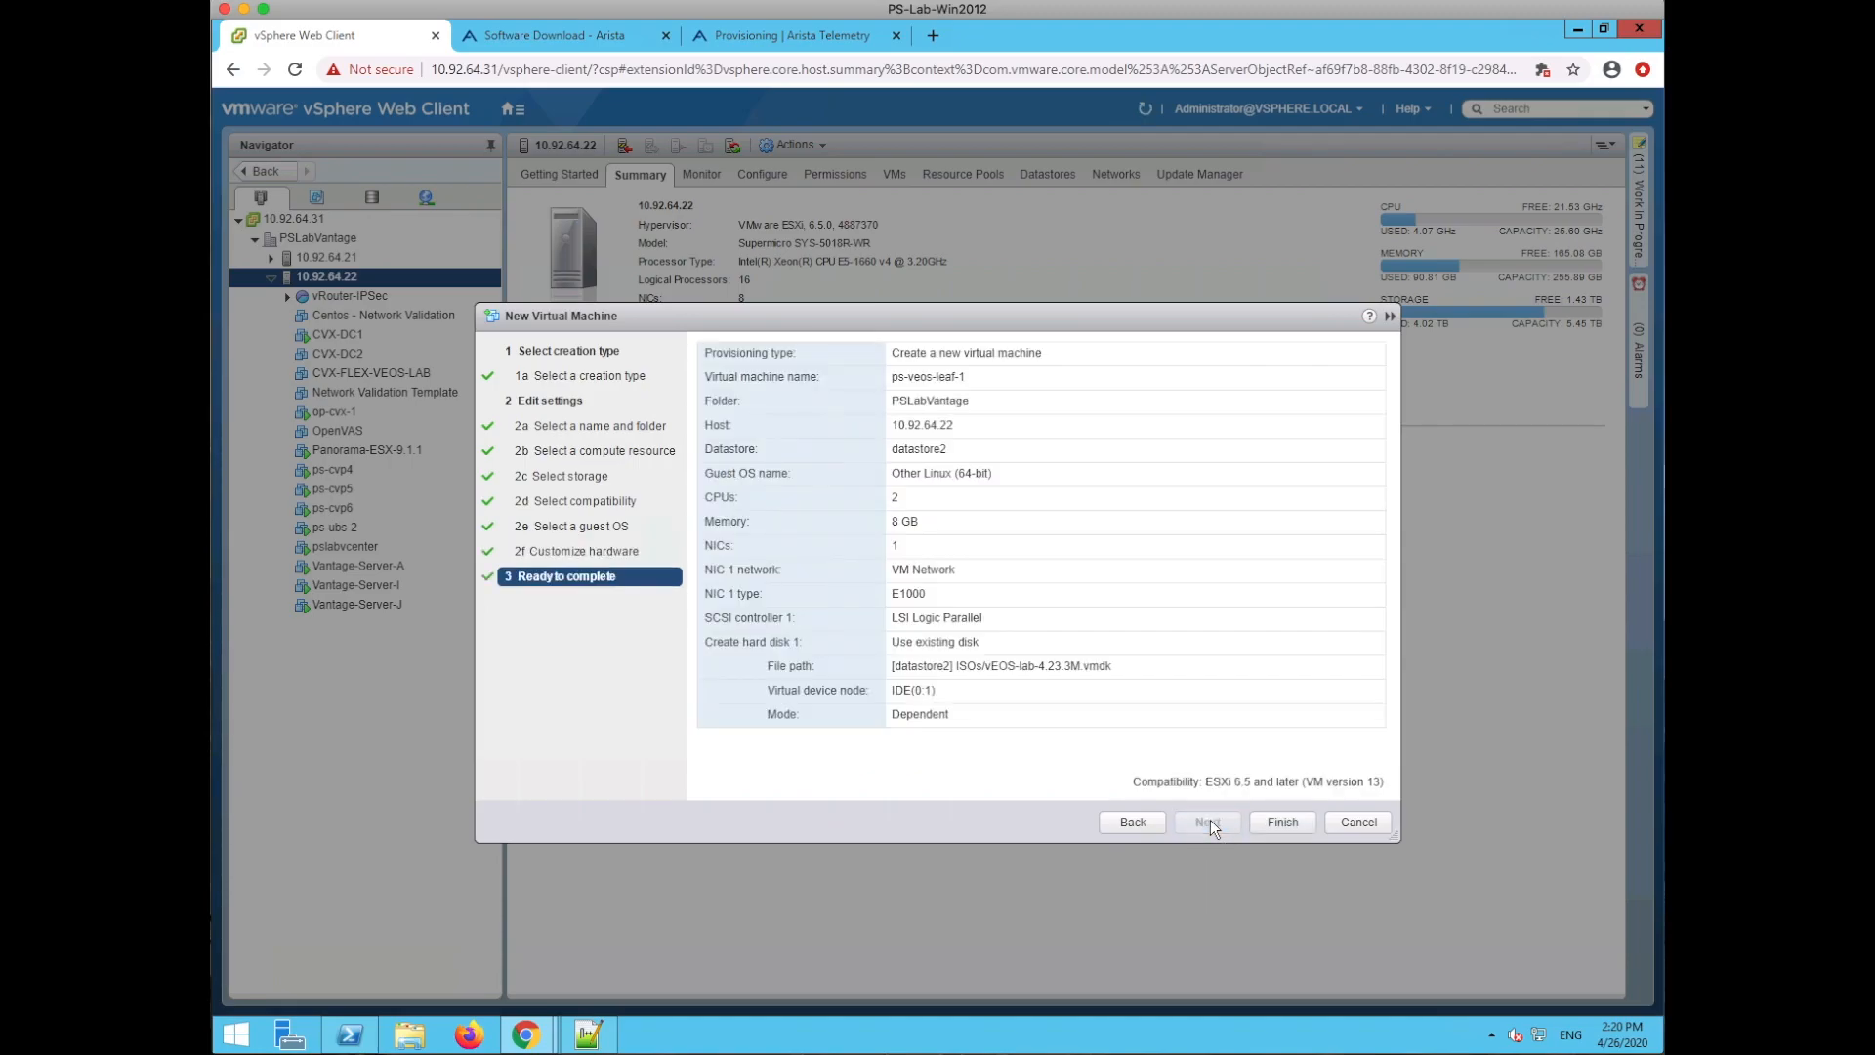
pyautogui.click(1282, 822)
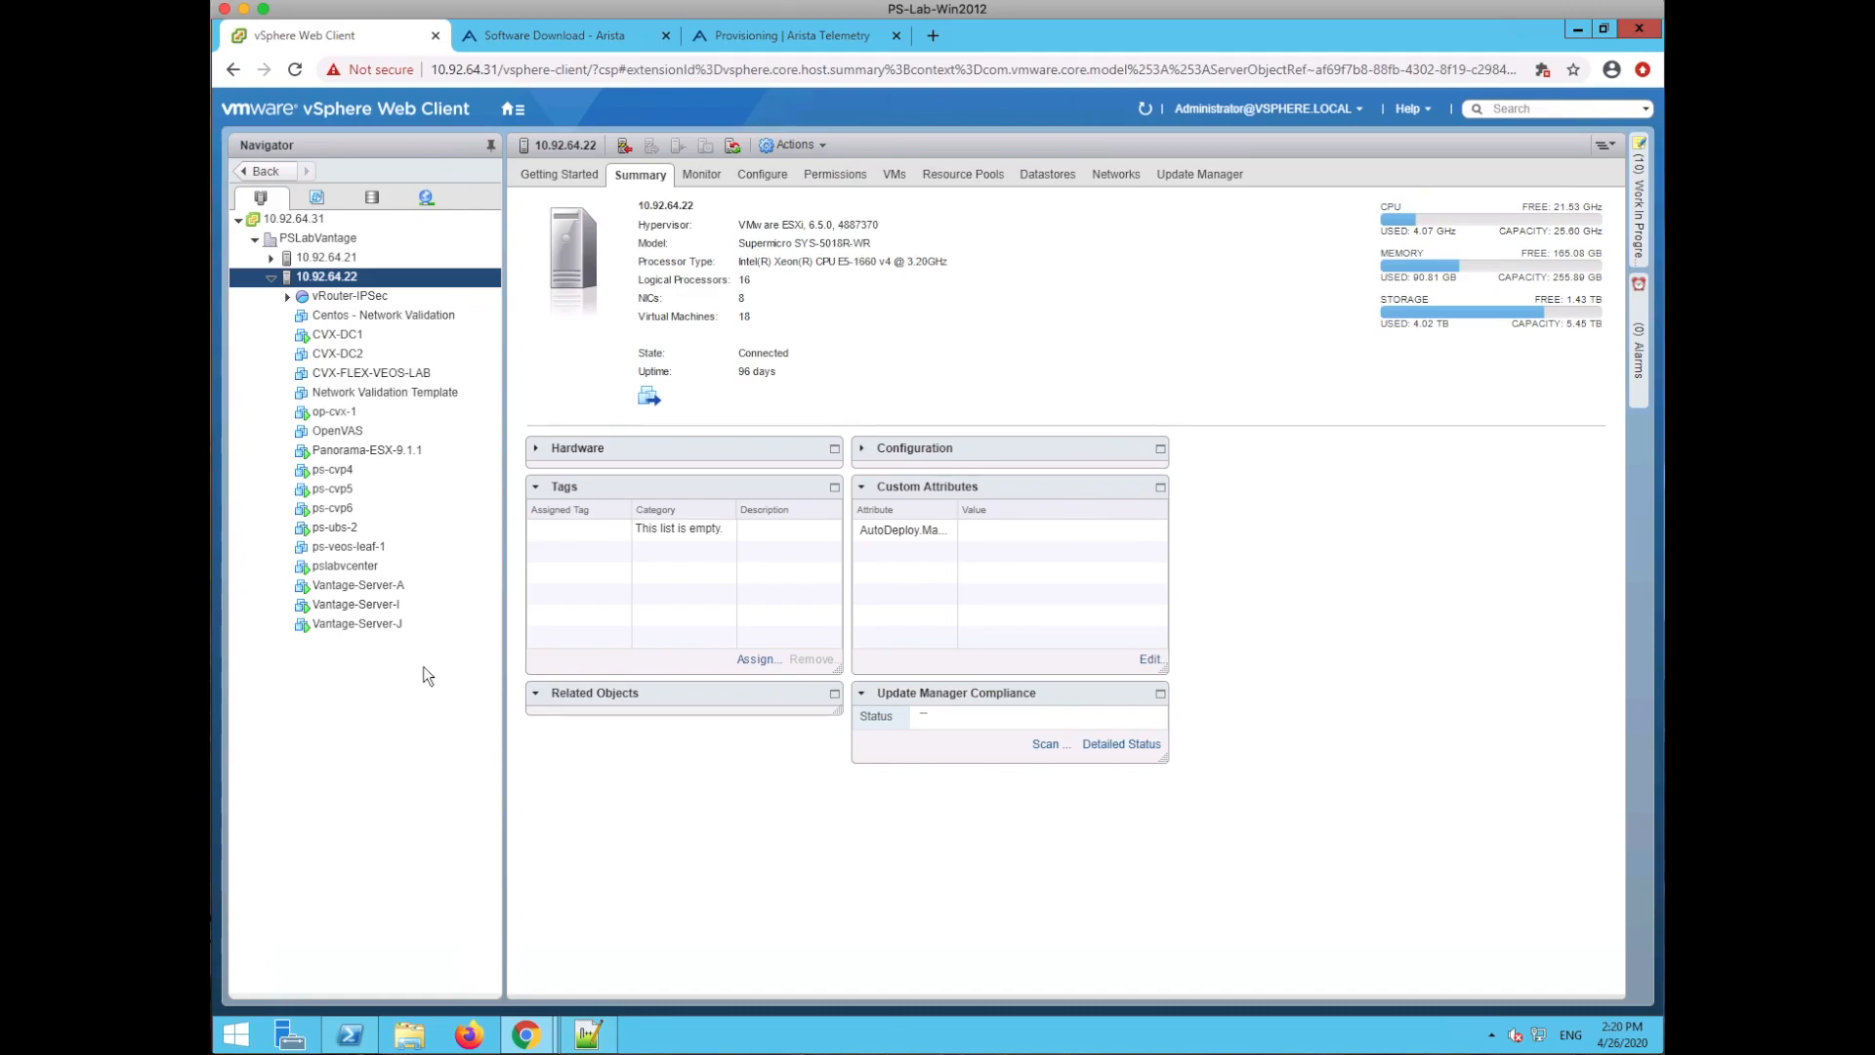
pyautogui.click(346, 552)
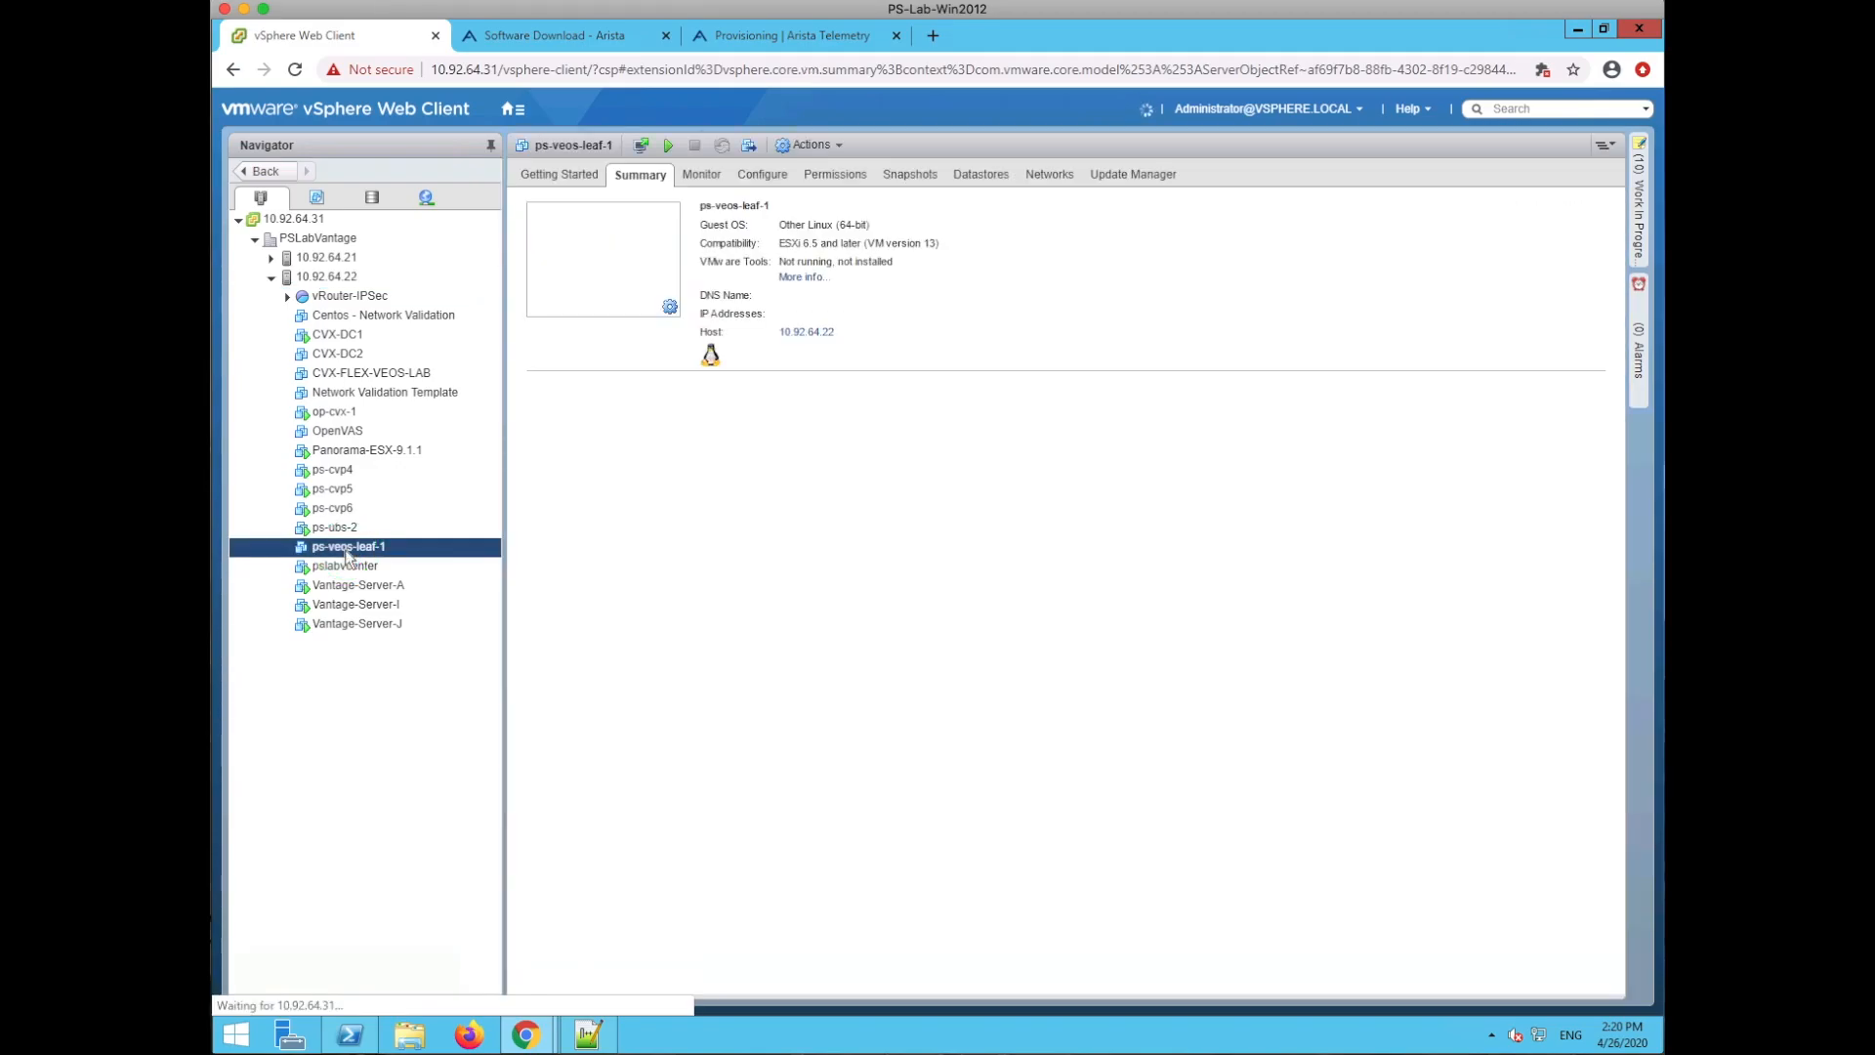
pyautogui.rightClick(346, 553)
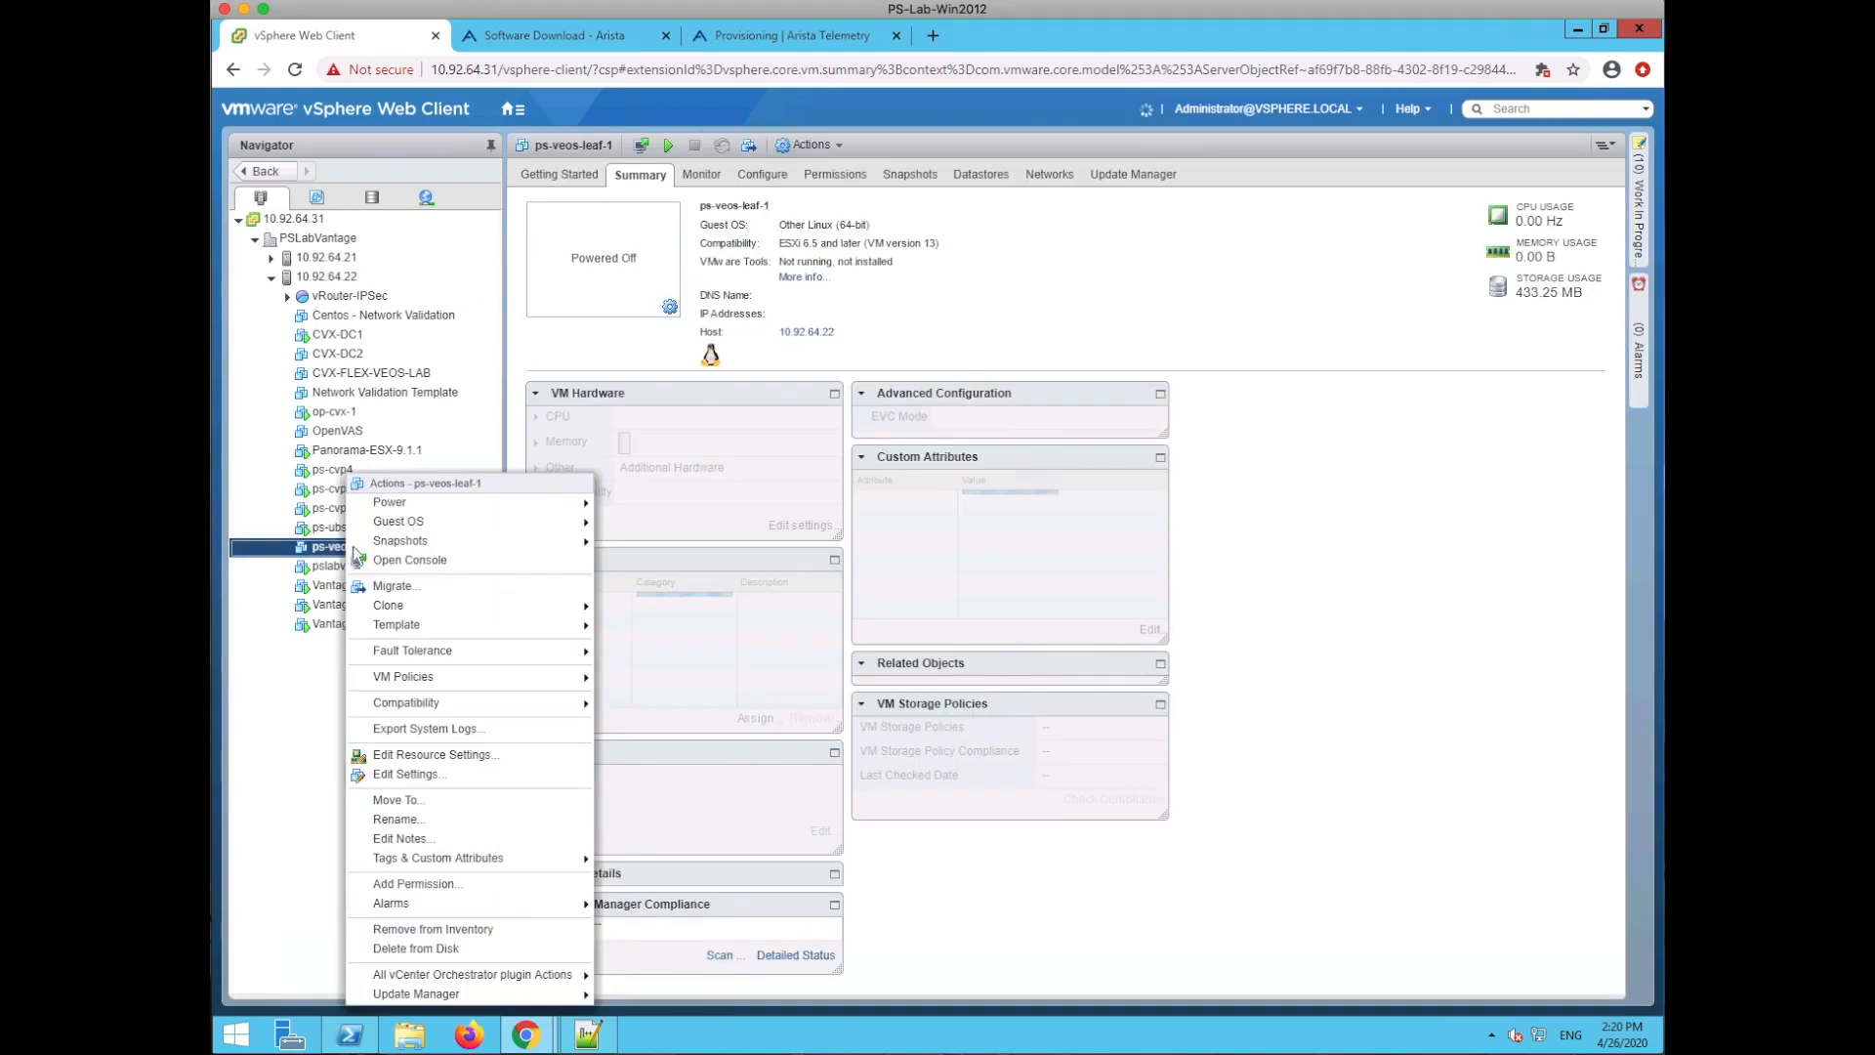
pyautogui.moveTo(461, 500)
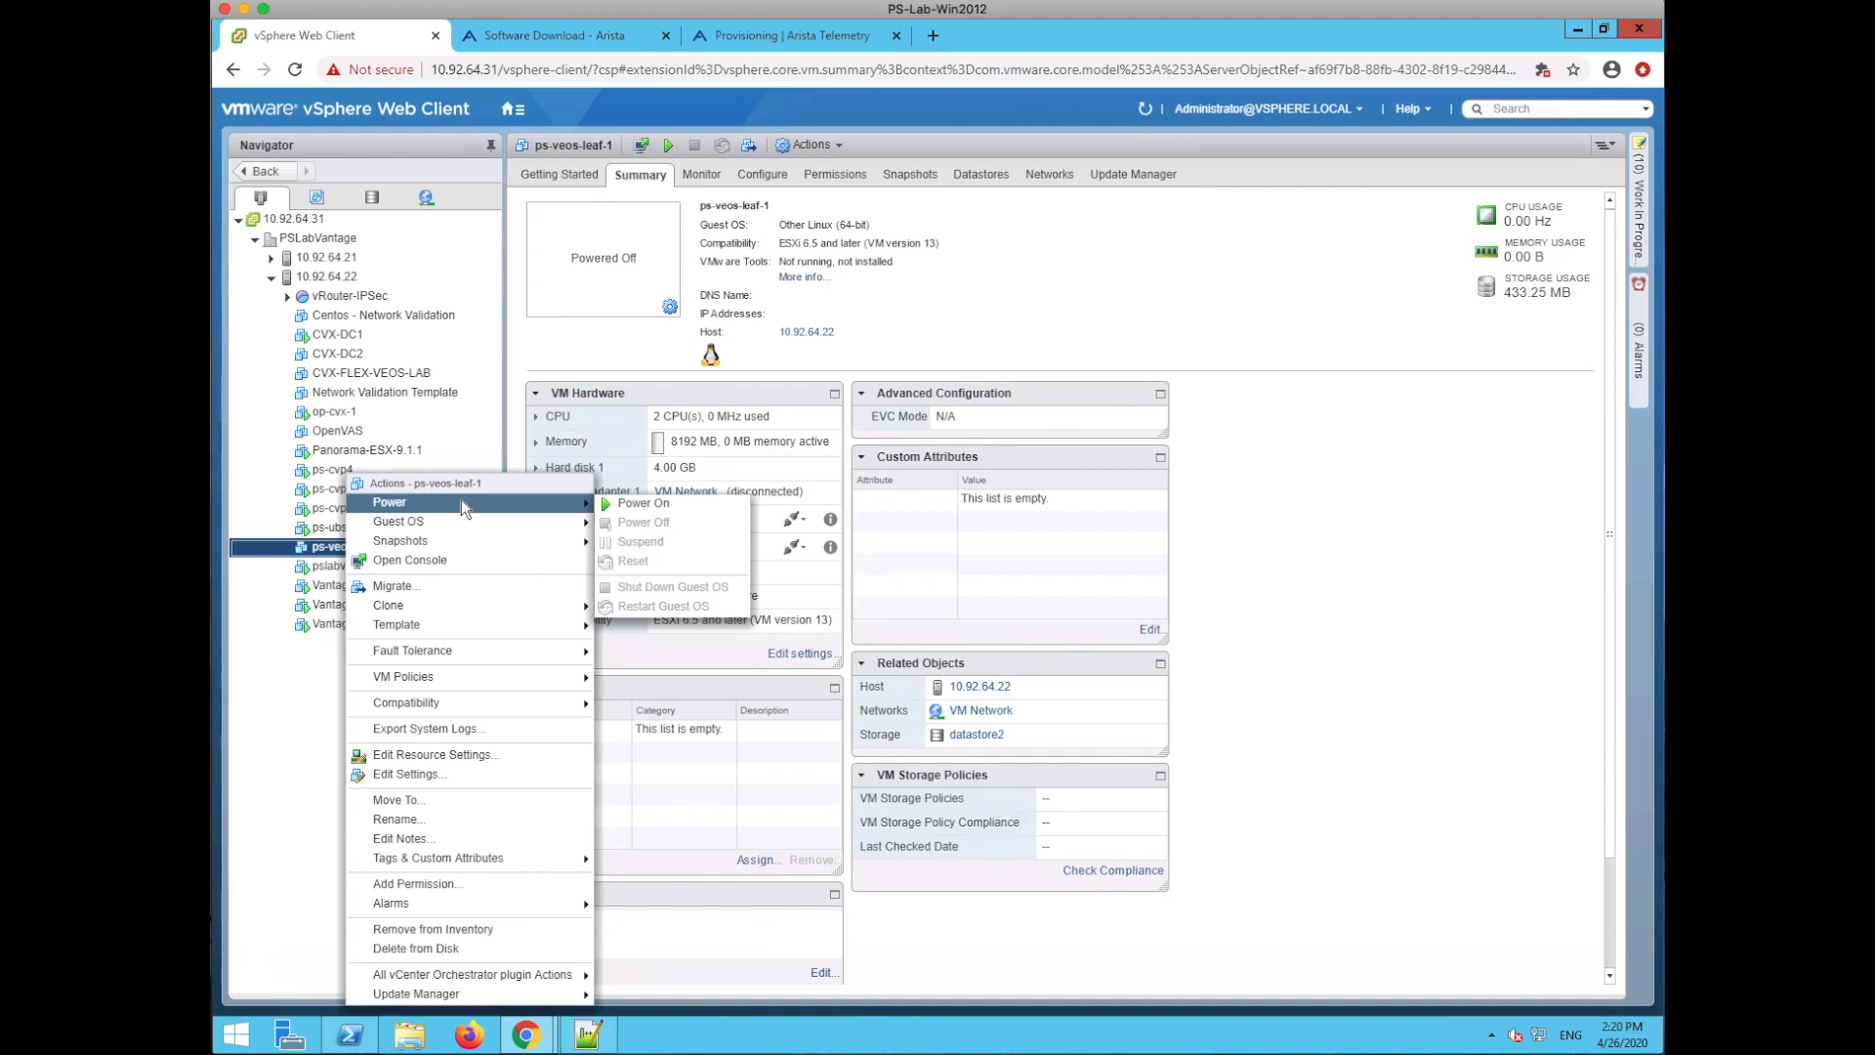
pyautogui.click(645, 502)
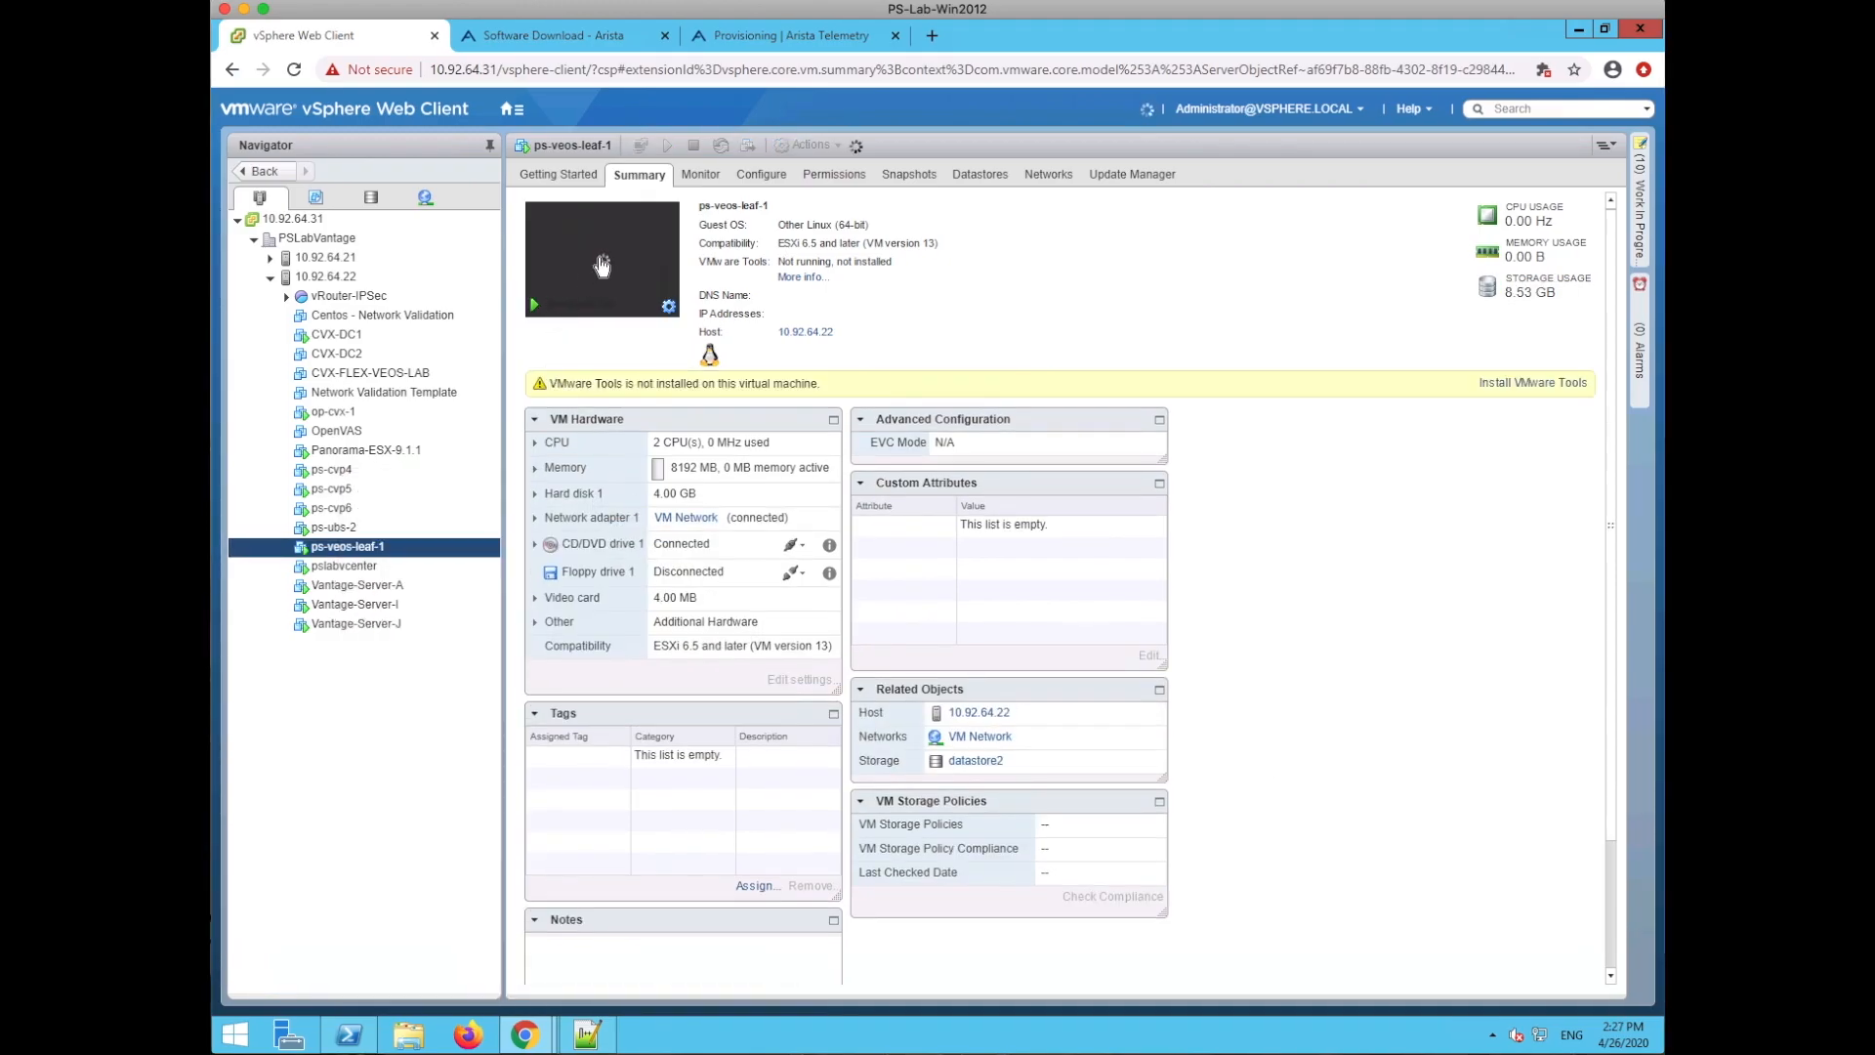
# - Launch the ps-veos-leaf-1 web console from its Summary thumbnail
pyautogui.click(600, 260)
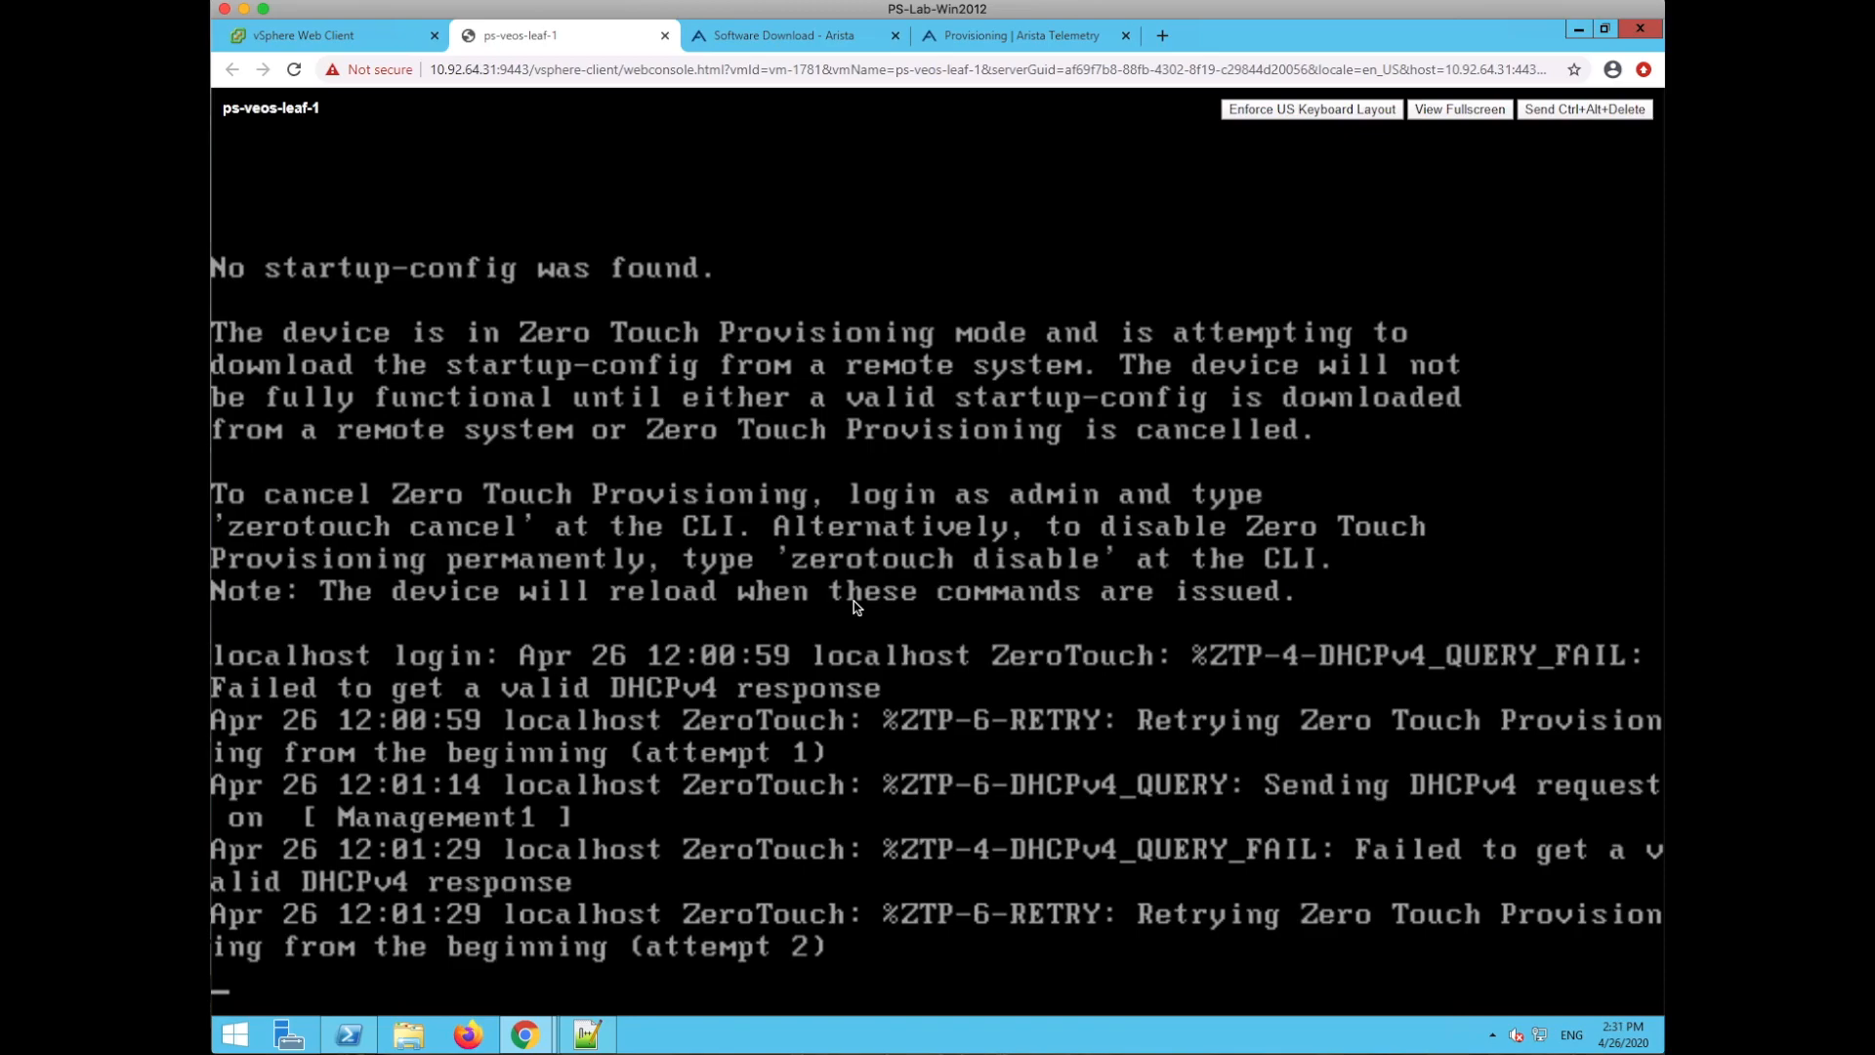
# - Wake the ps-veos-leaf-1 console to watch ZTP retrying DHCPv4 on Ethernet1–5 and Management1
pyautogui.press('Return')
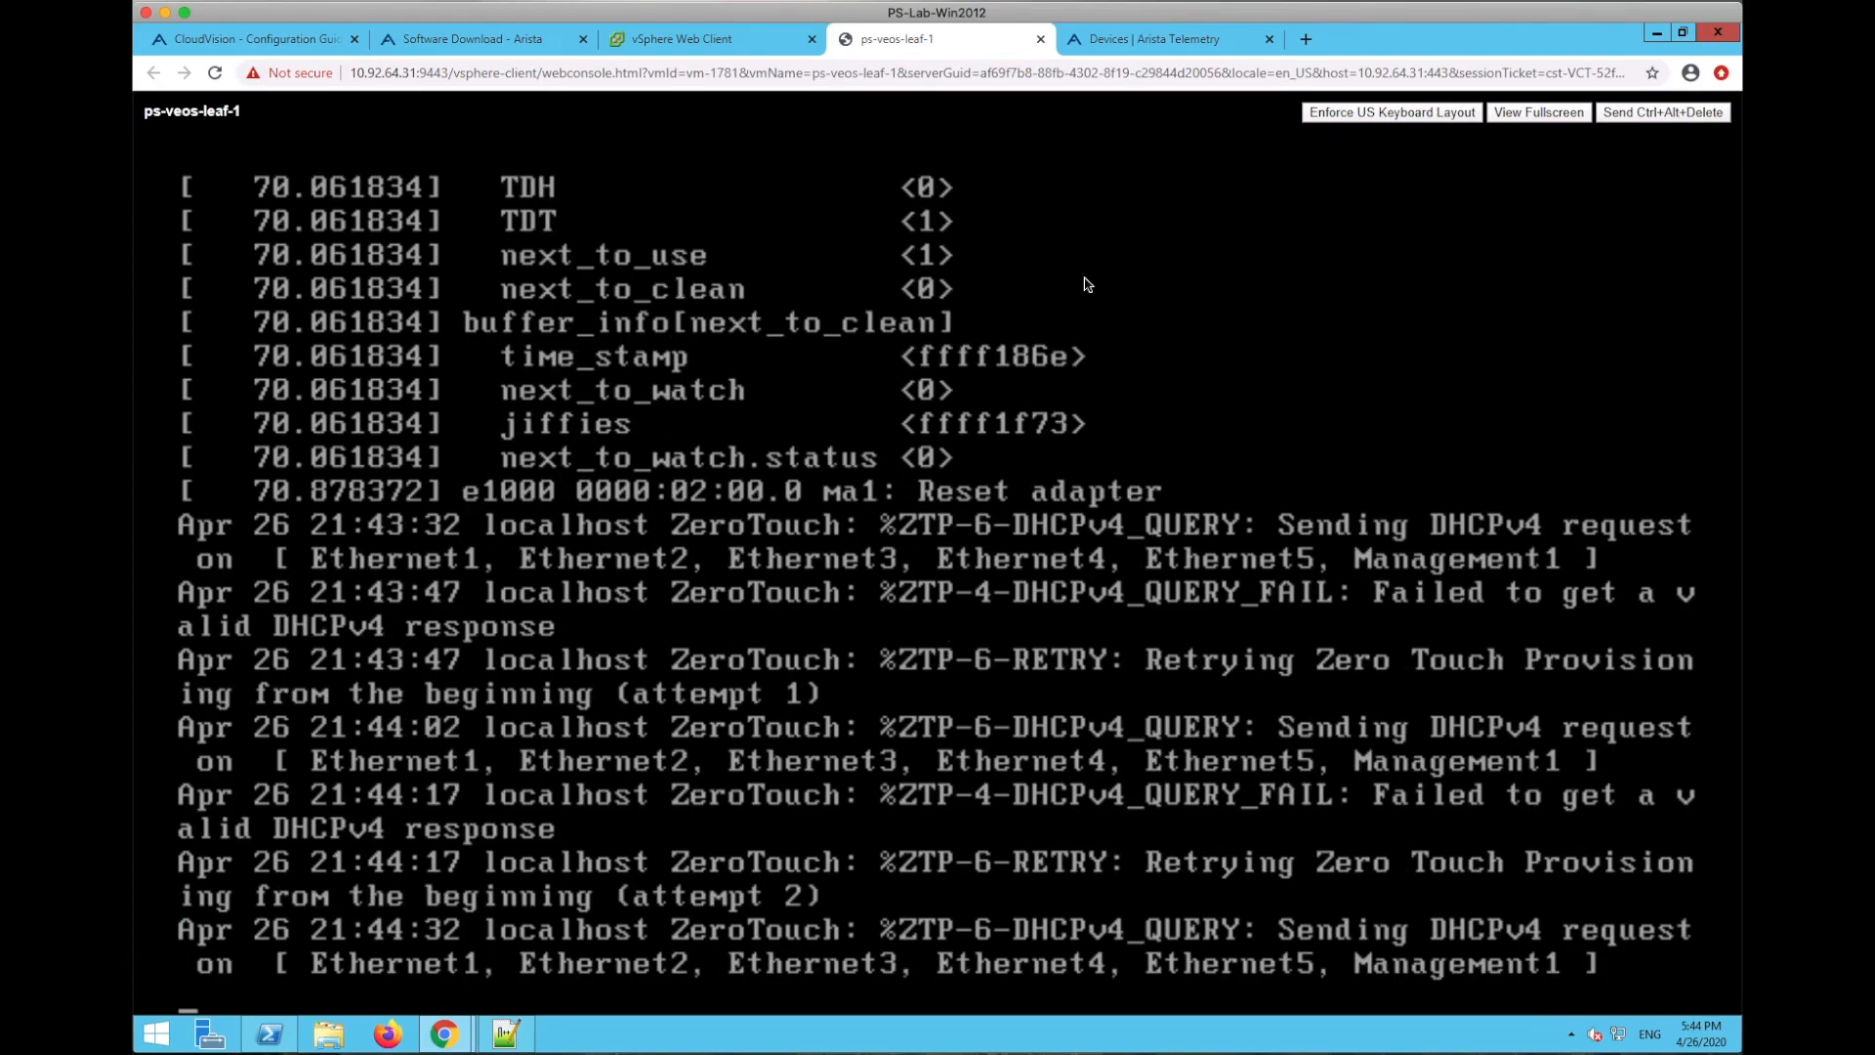
# - Log in to CloudVision Provisioning as cvpadmin and open Network Provisioning
pyautogui.click(1169, 39)
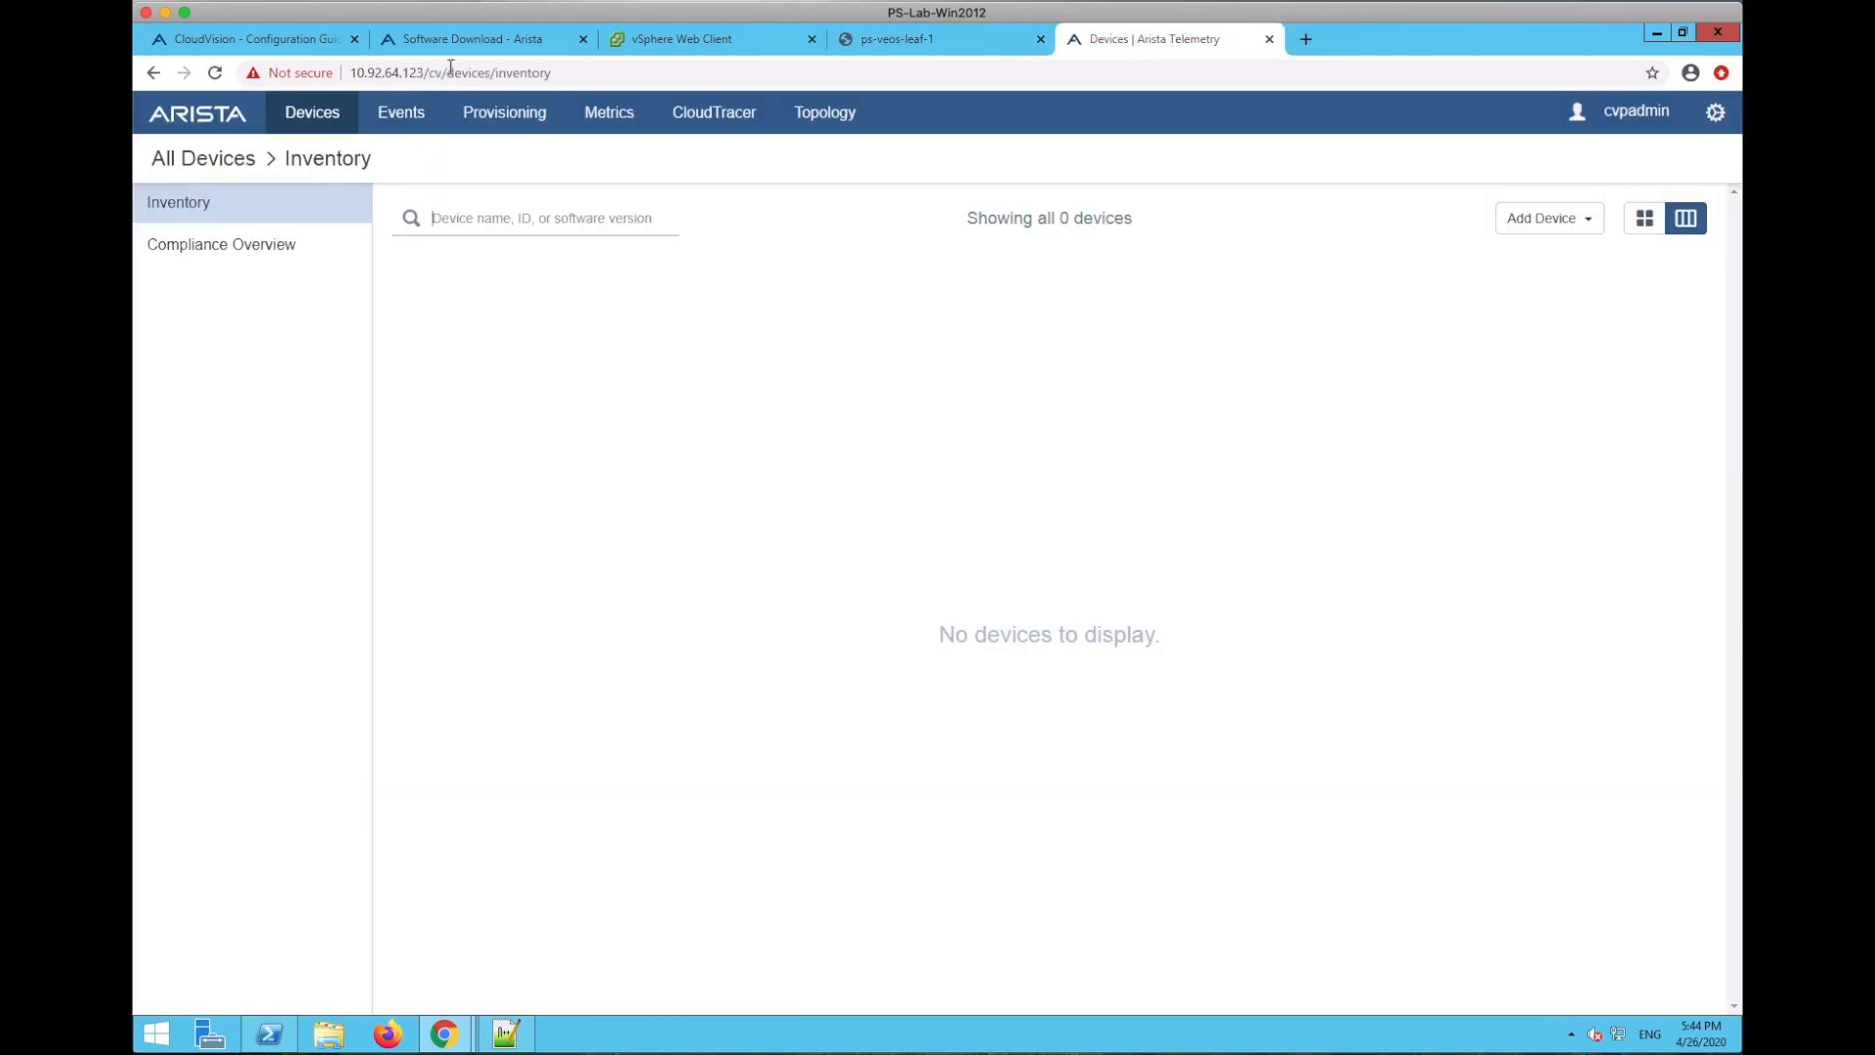
pyautogui.click(498, 114)
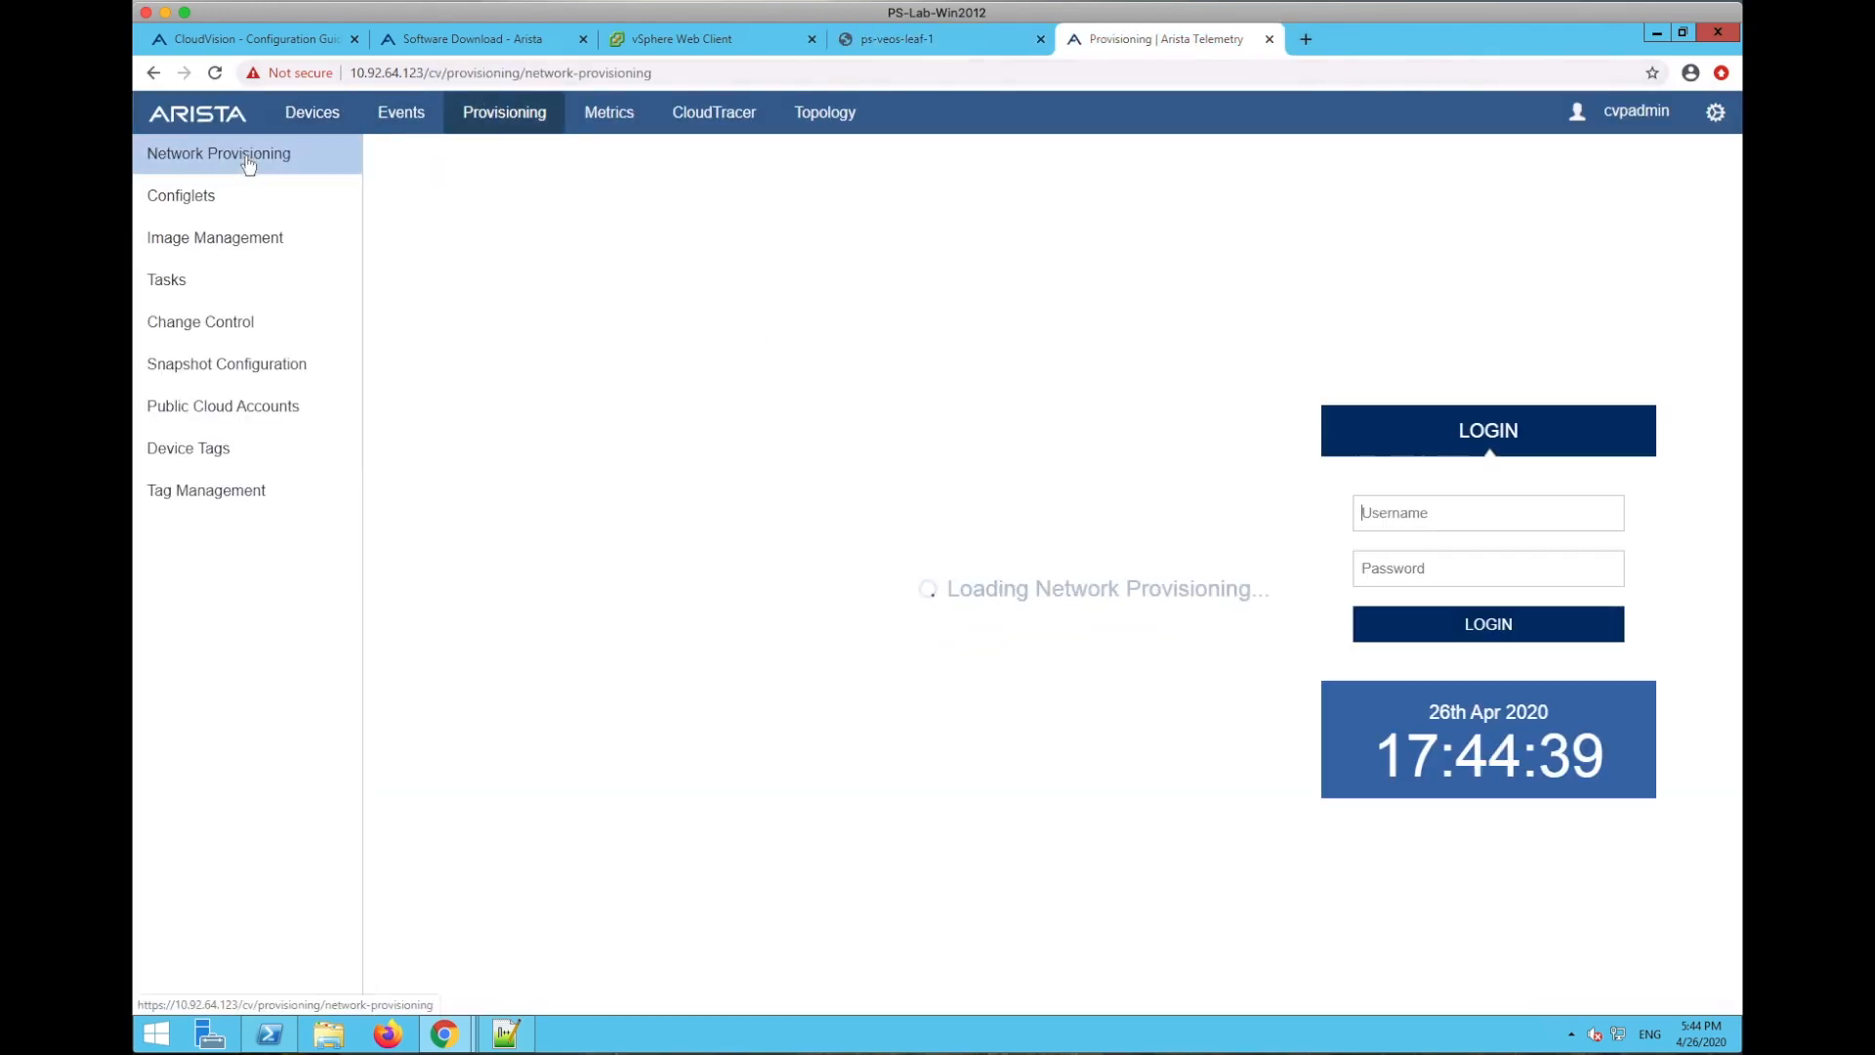
pyautogui.click(1431, 506)
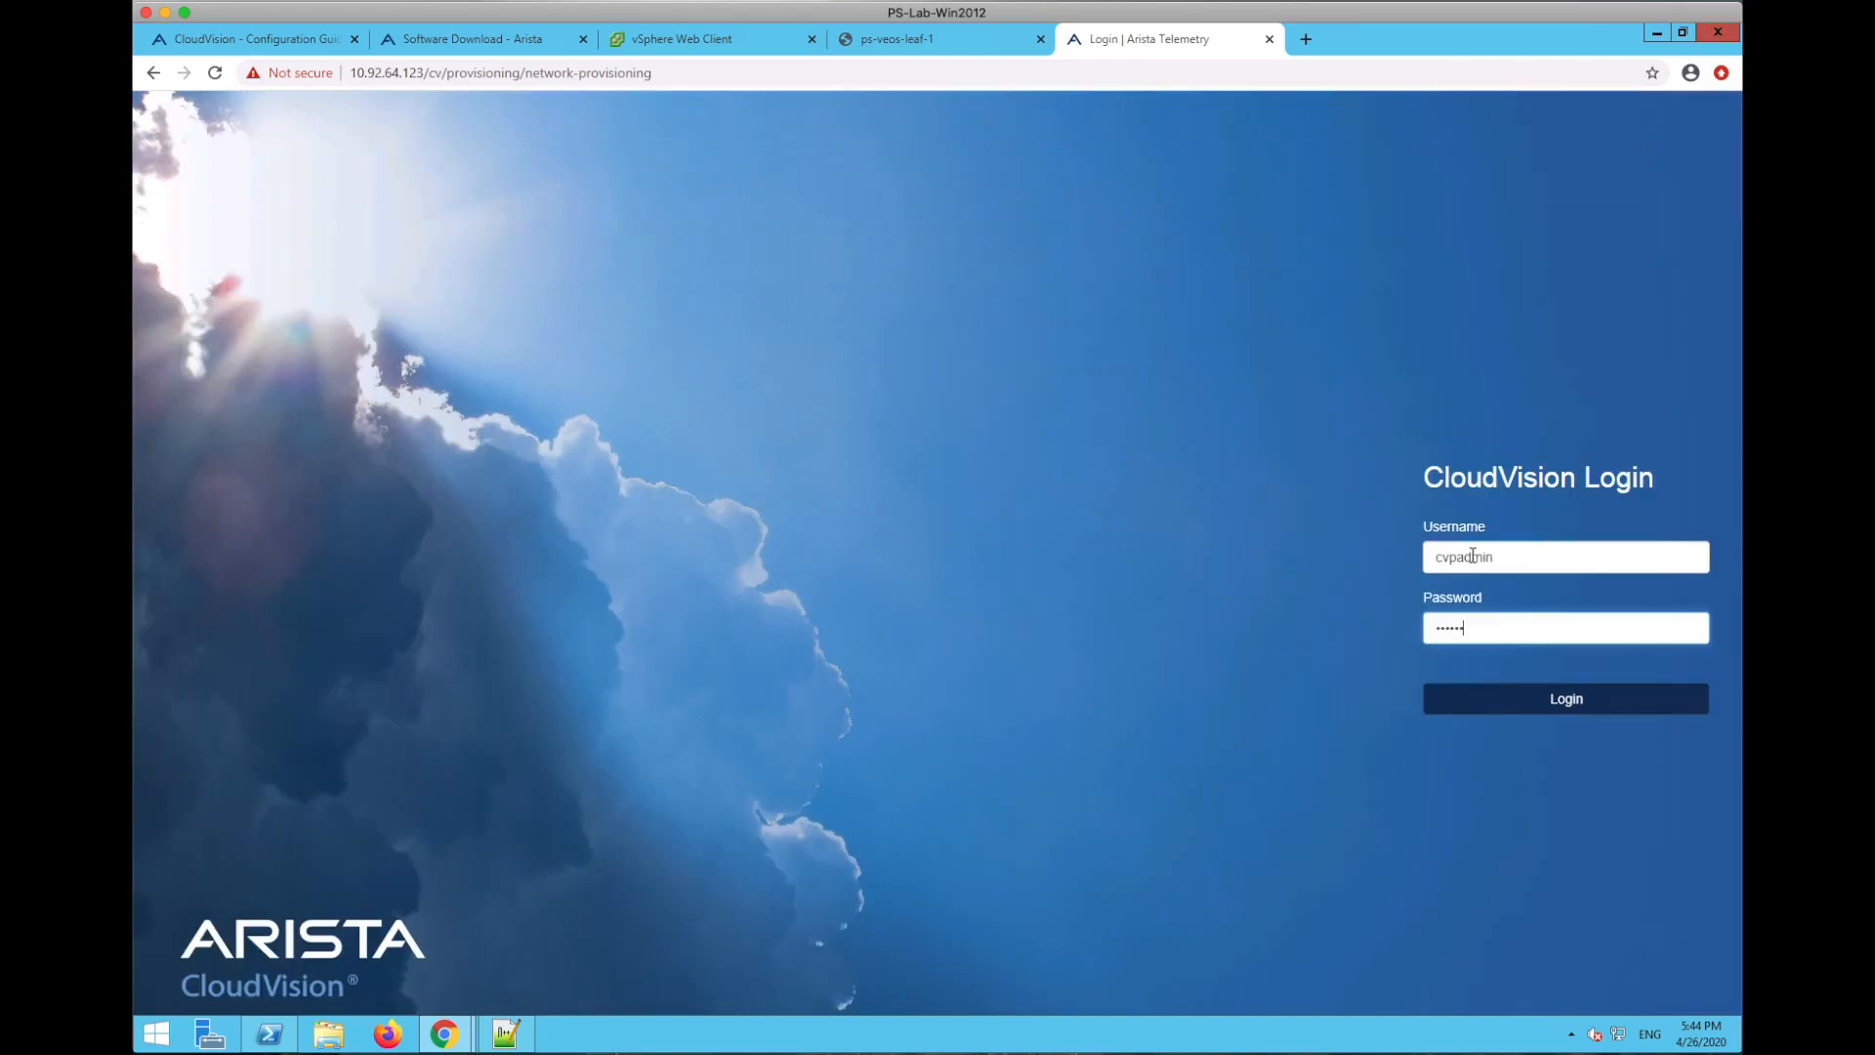
pyautogui.write('1234')
pyautogui.press('Return')
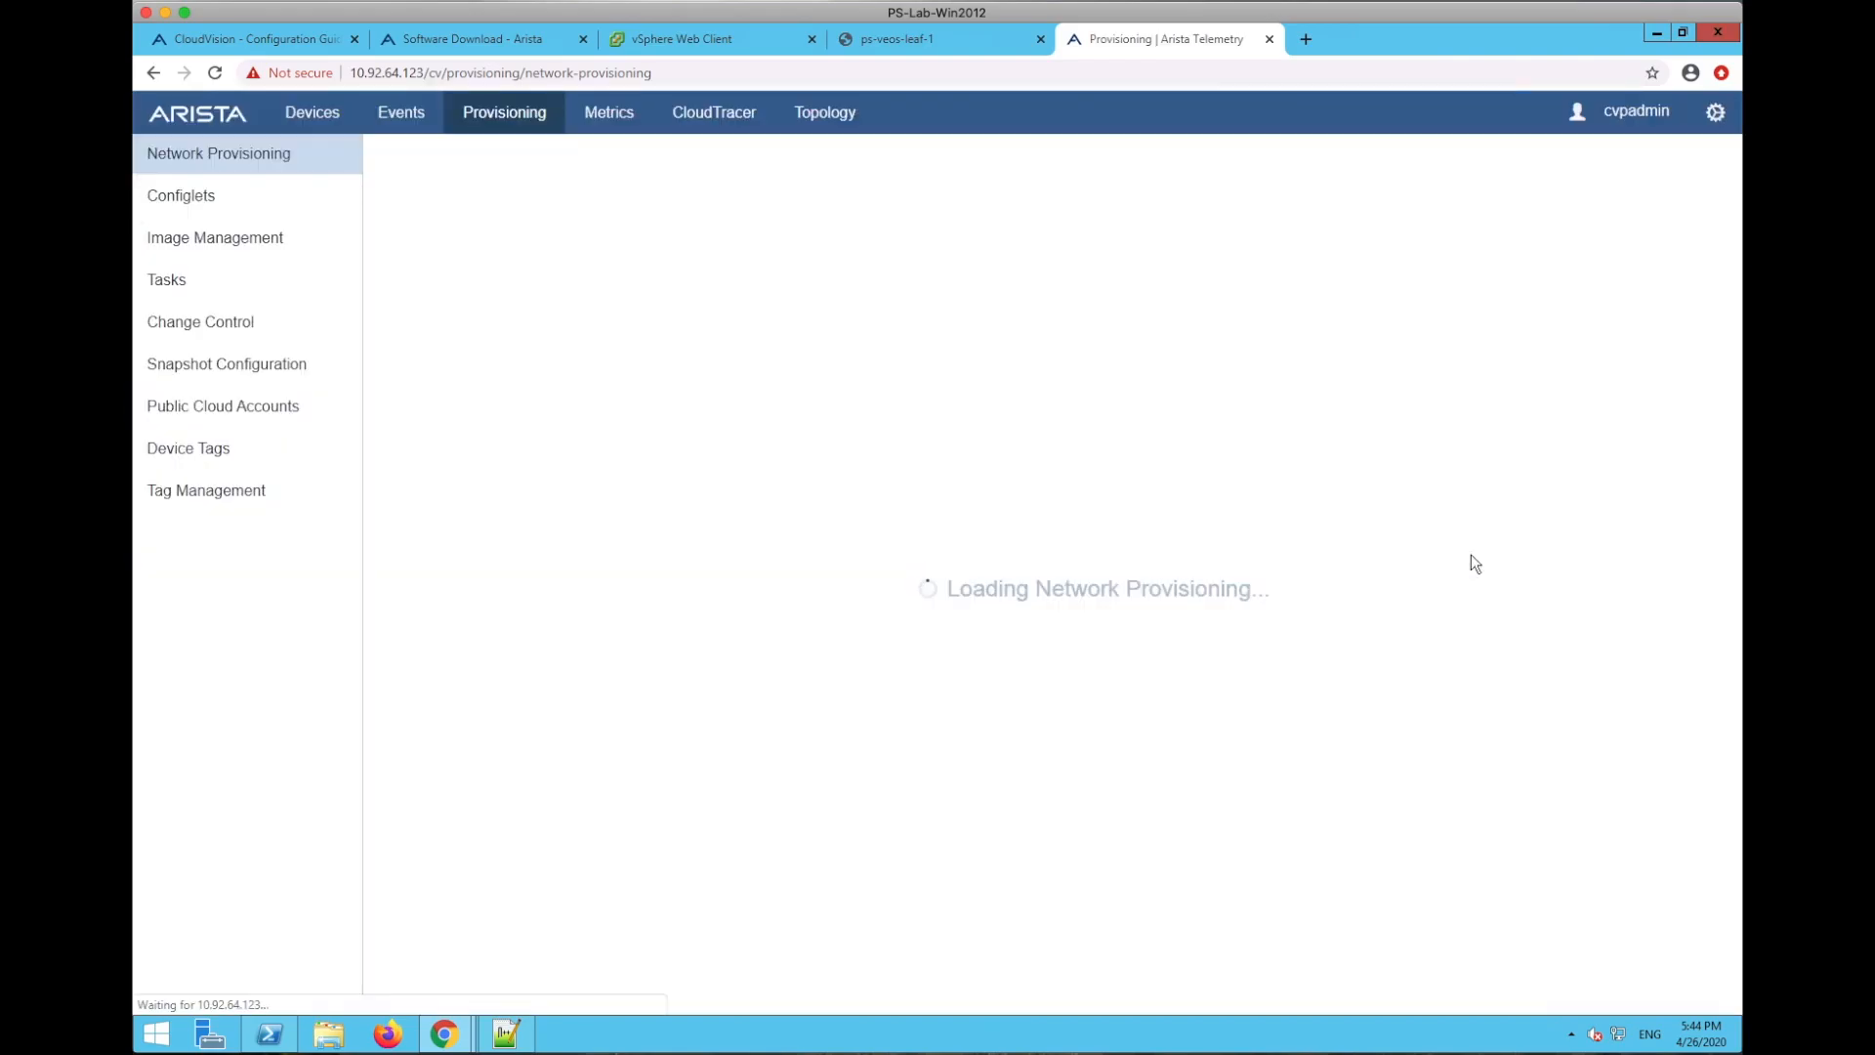
pyautogui.click(797, 531)
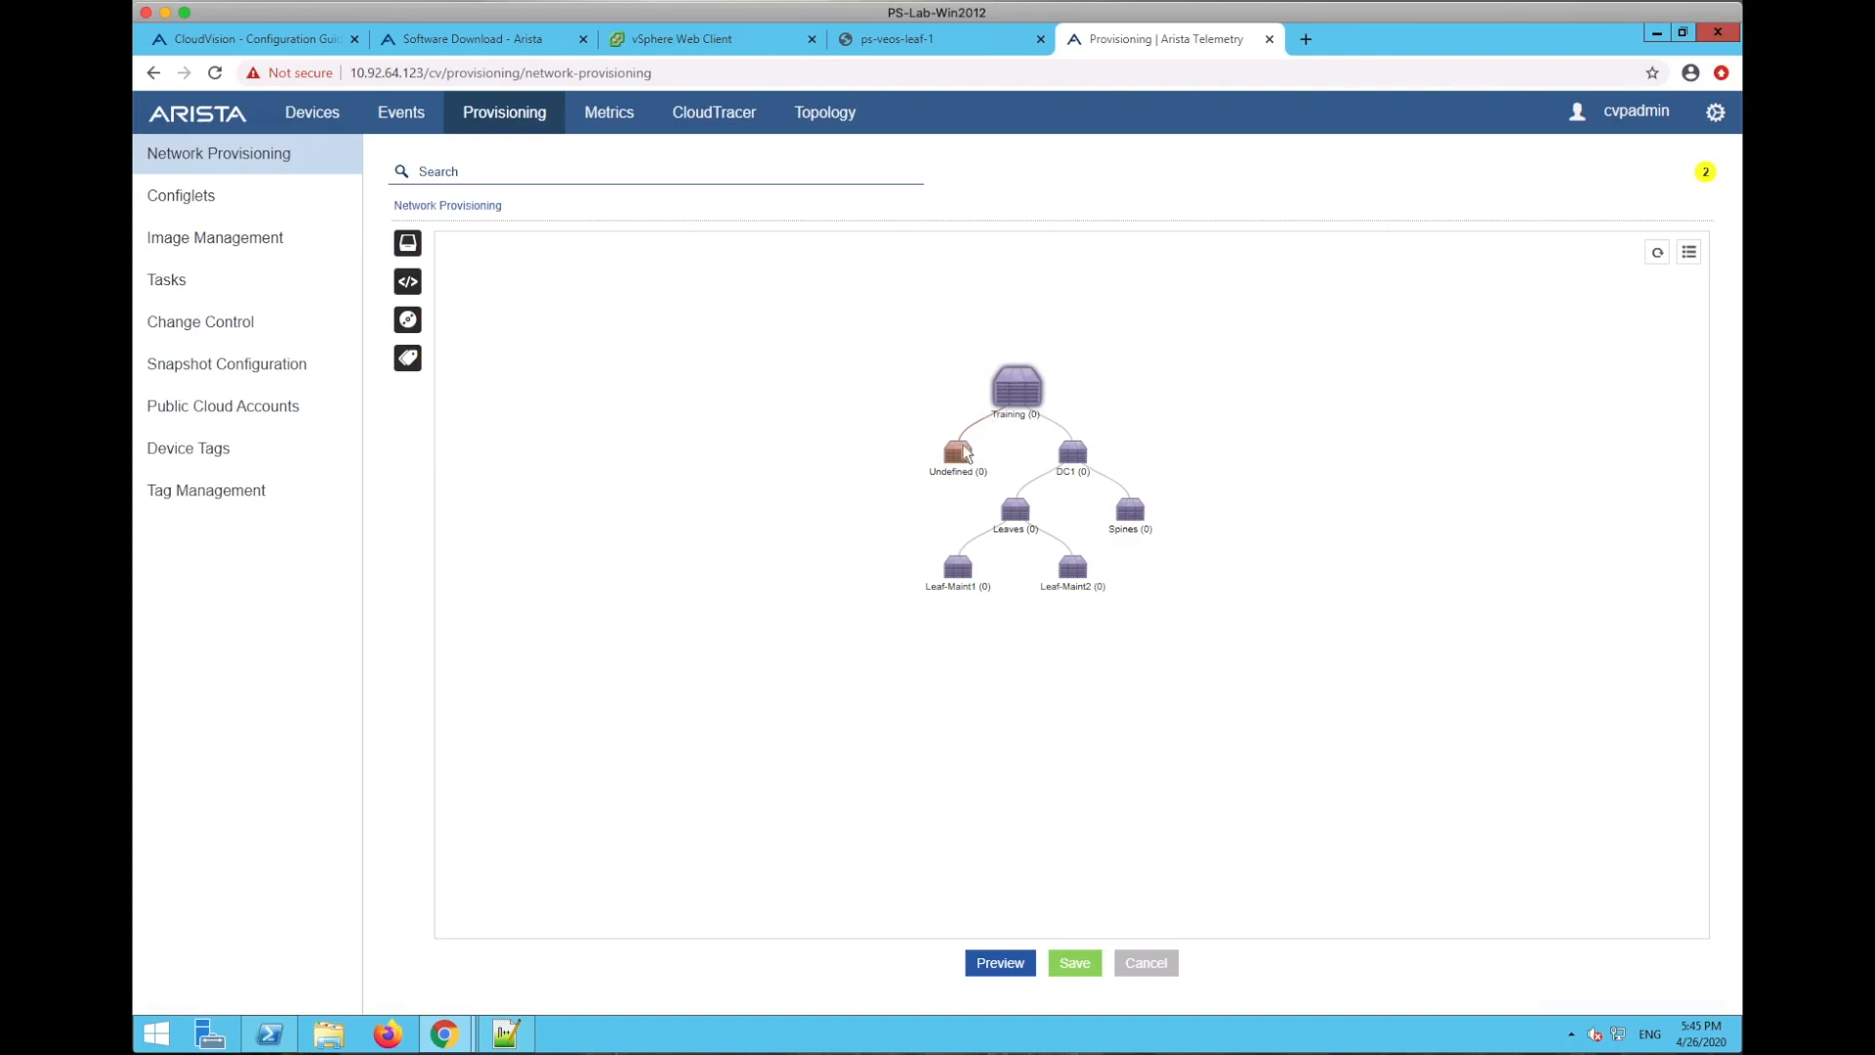
pyautogui.click(1096, 686)
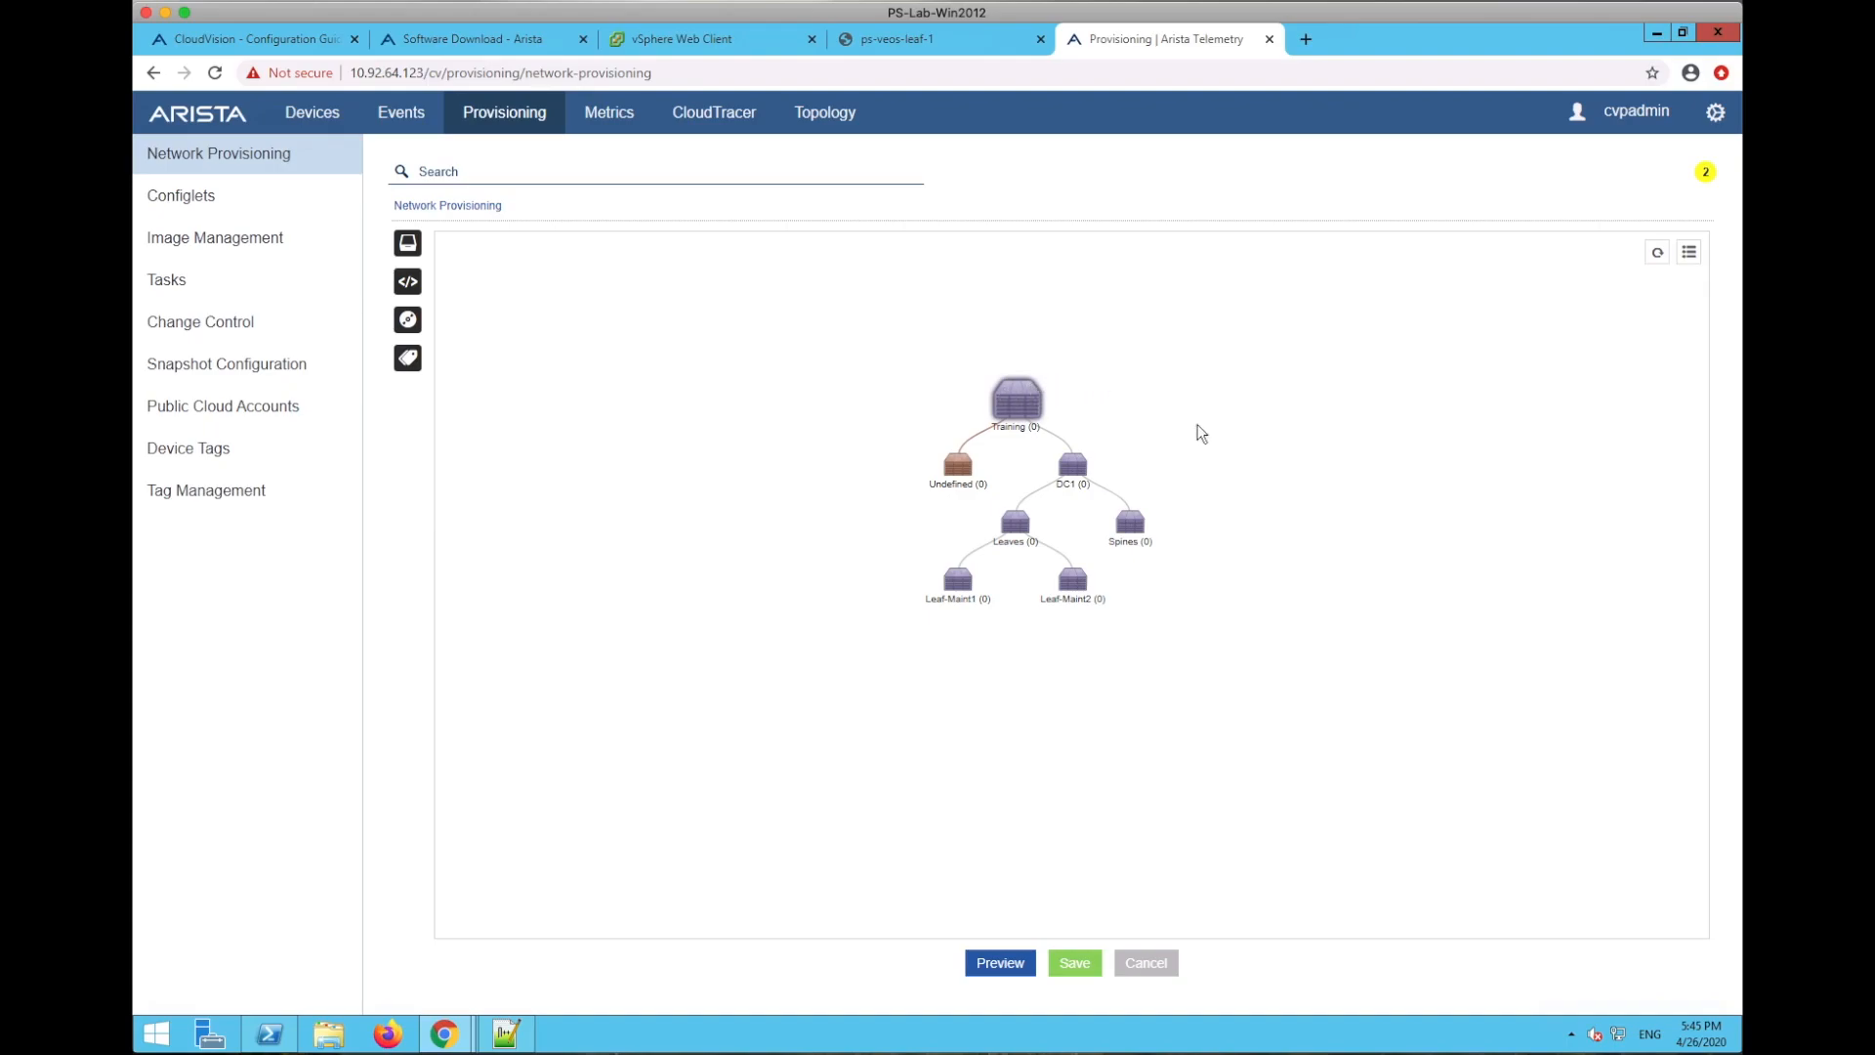
pyautogui.doubleClick(1016, 431)
pyautogui.press('Return')
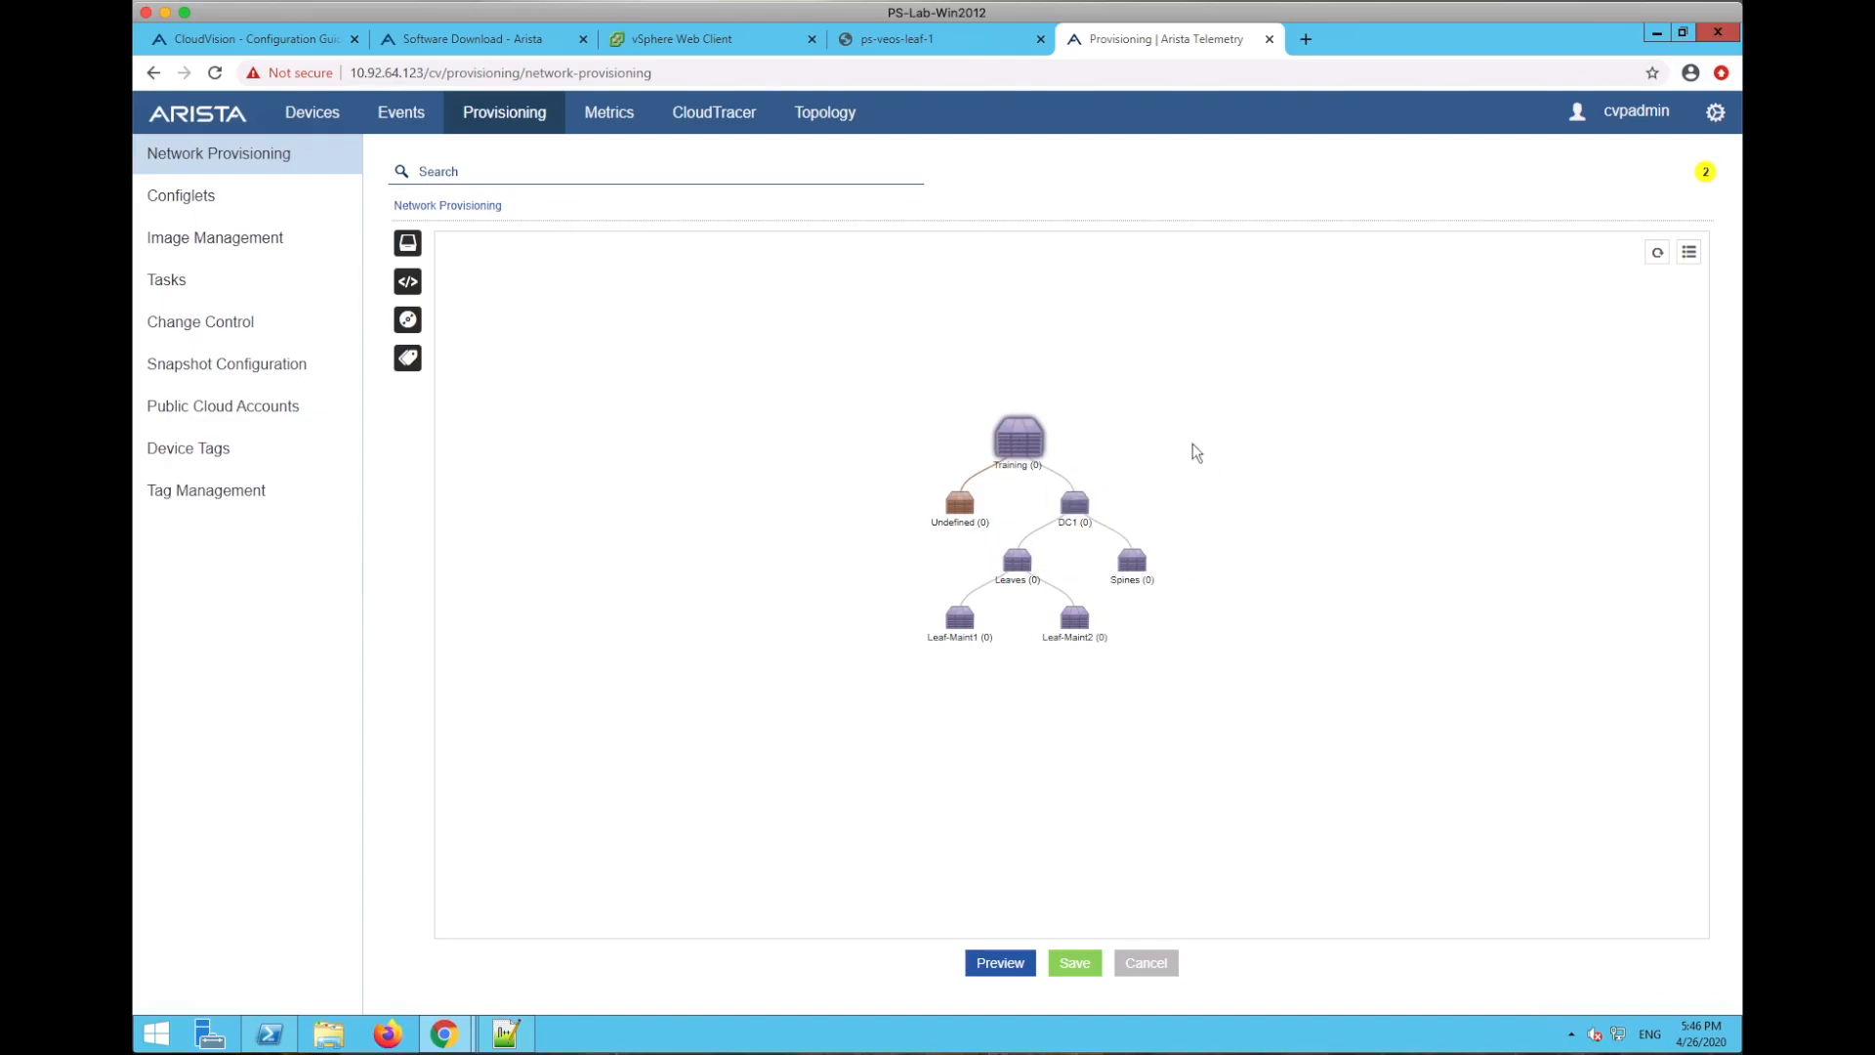
# - Add a container named 'New Container' under Training and save the topology
pyautogui.rightClick(1023, 433)
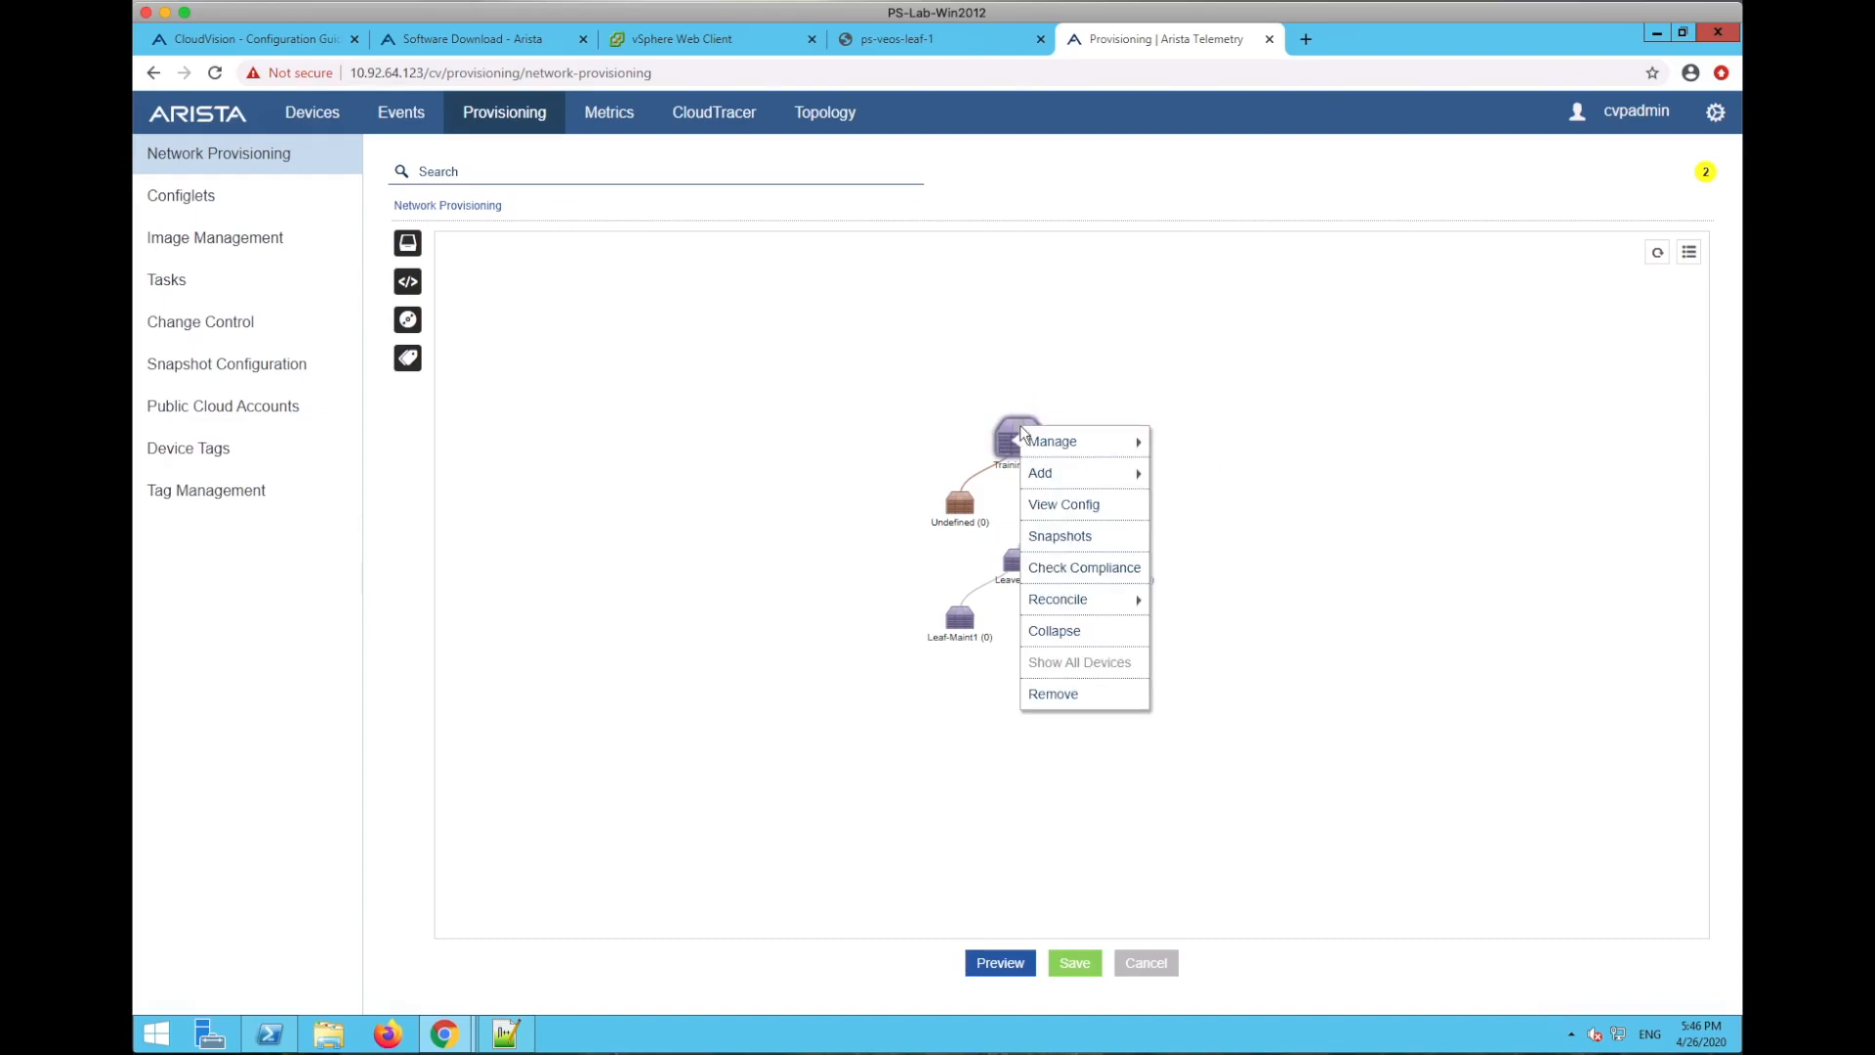
pyautogui.moveTo(1094, 473)
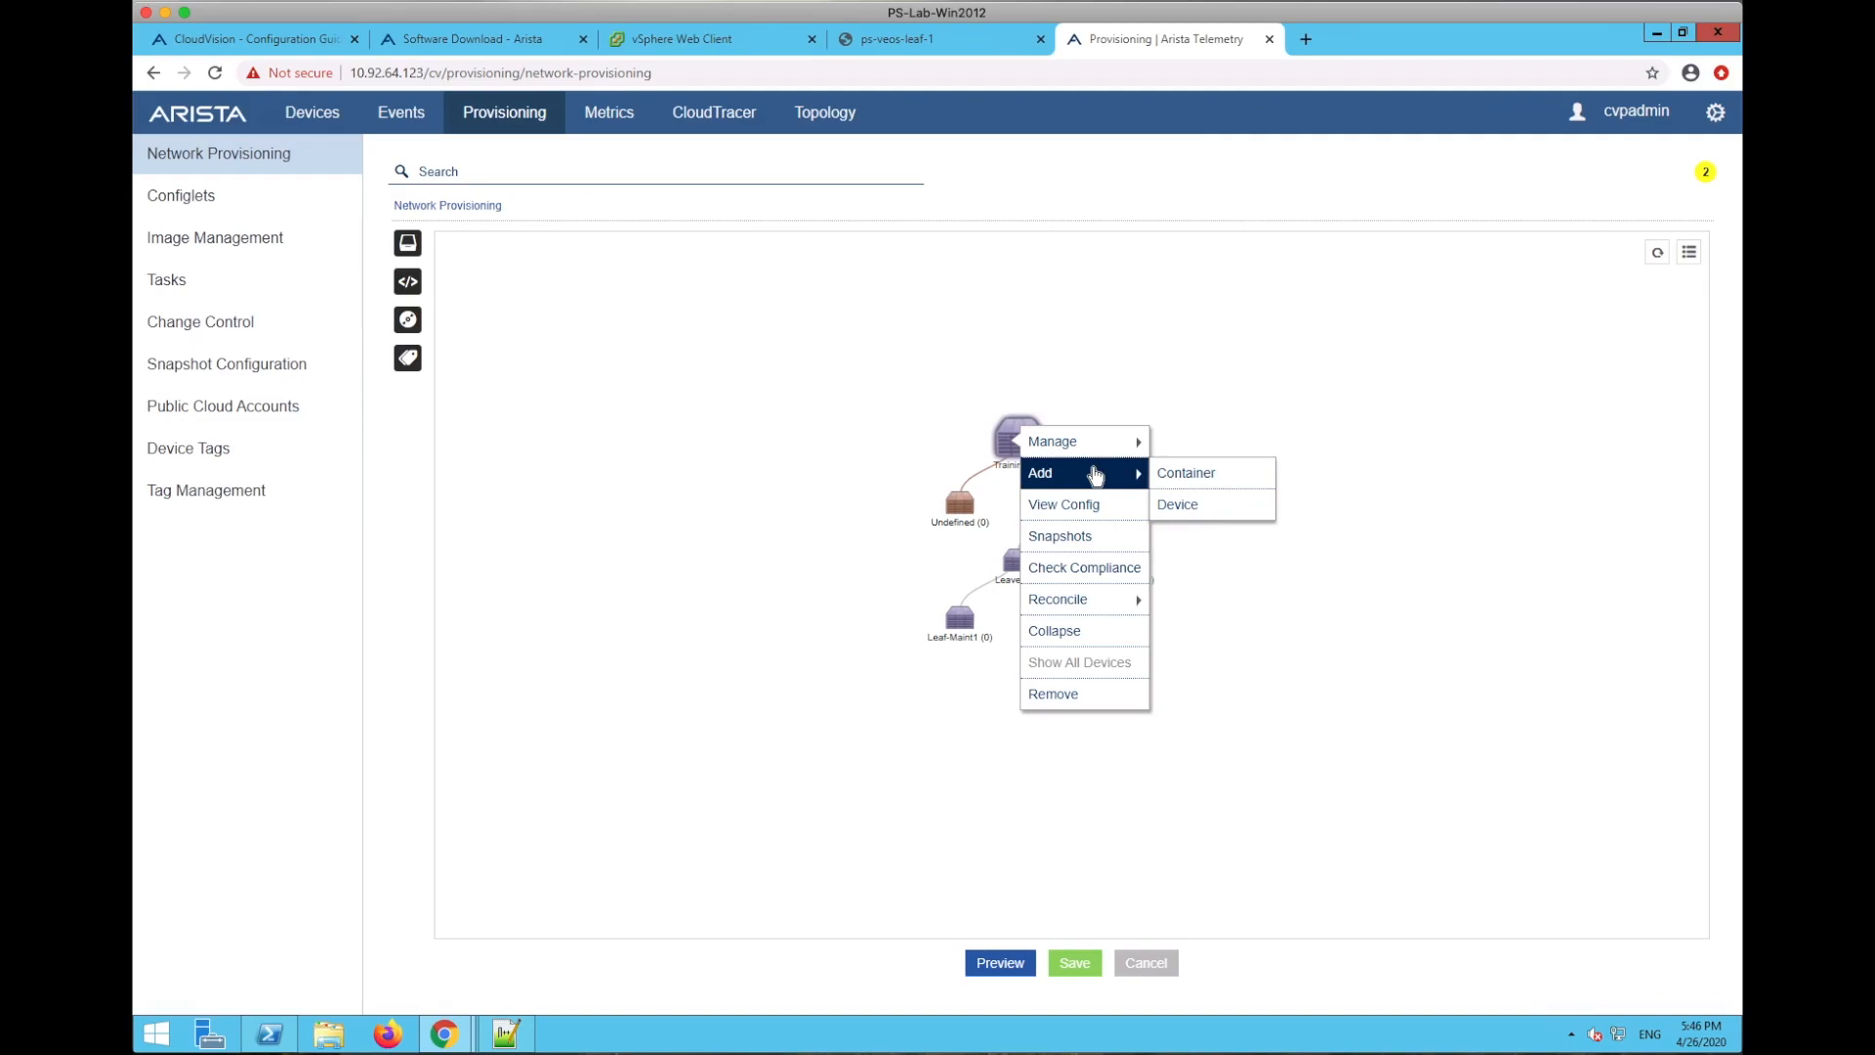
pyautogui.click(1186, 473)
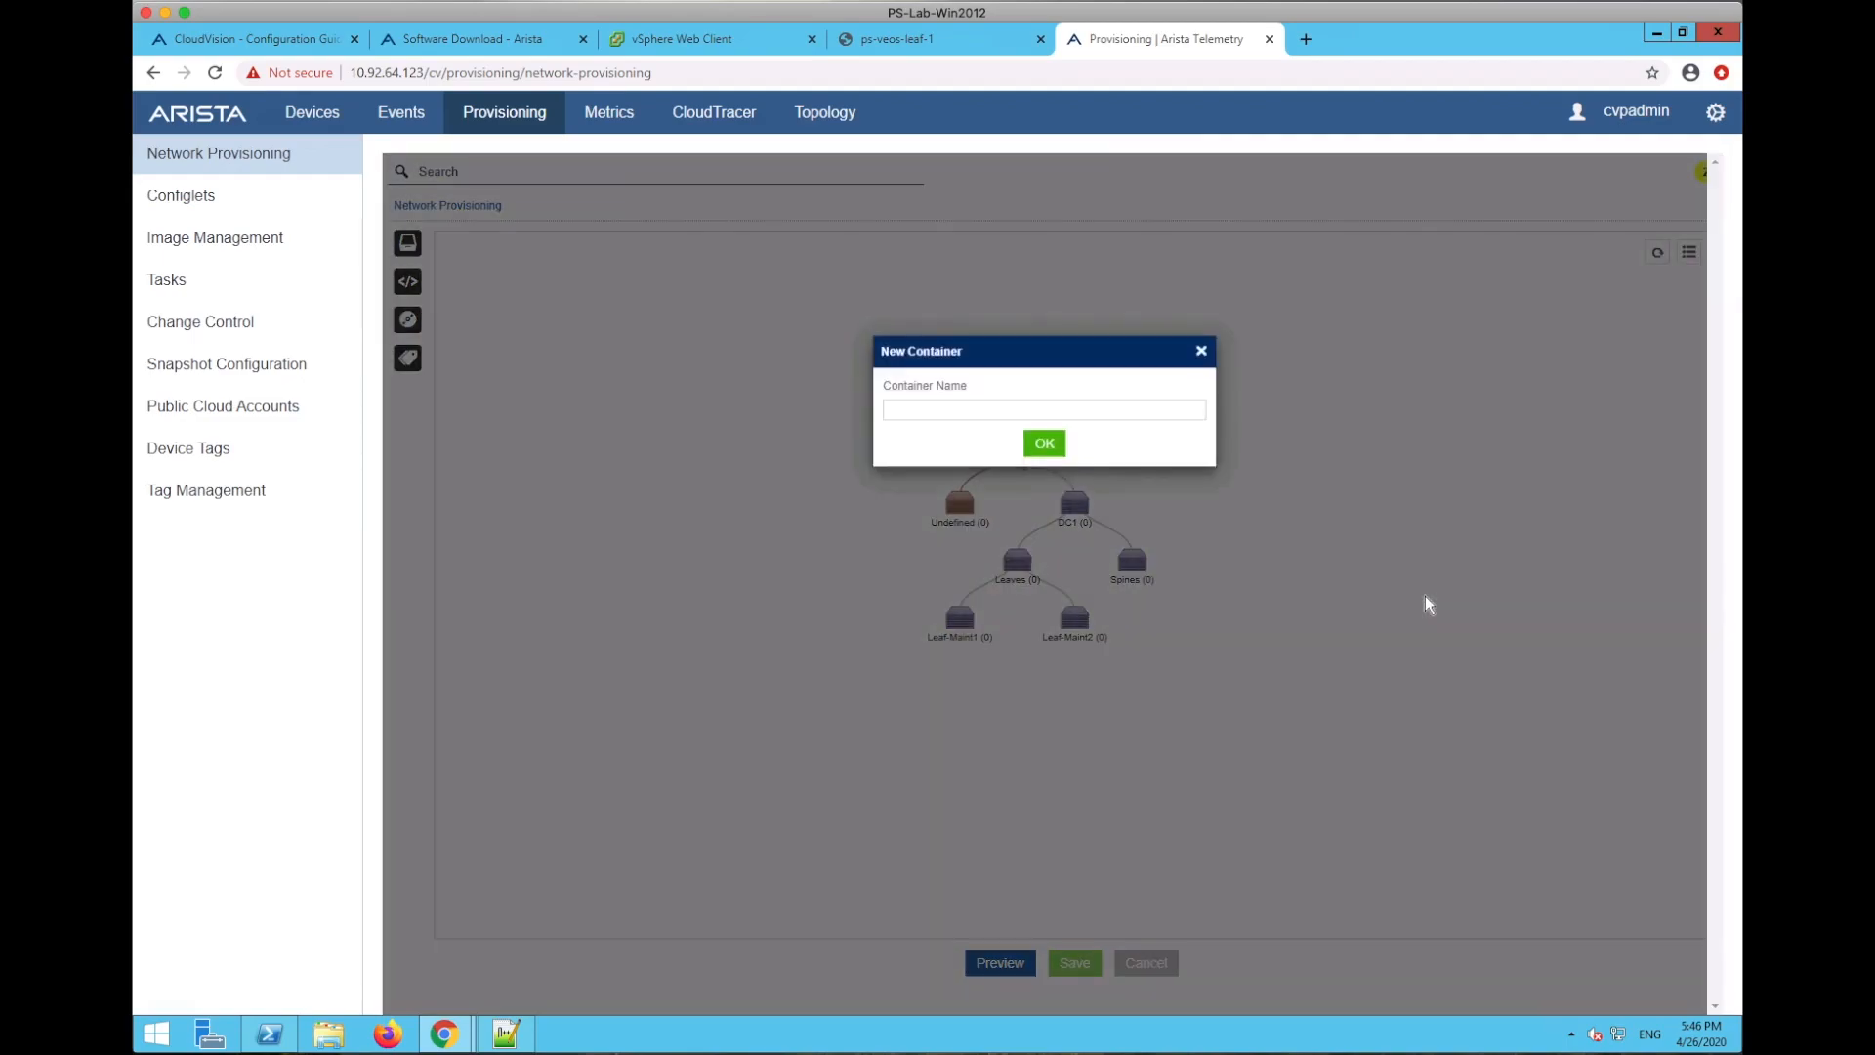
pyautogui.write('New ')
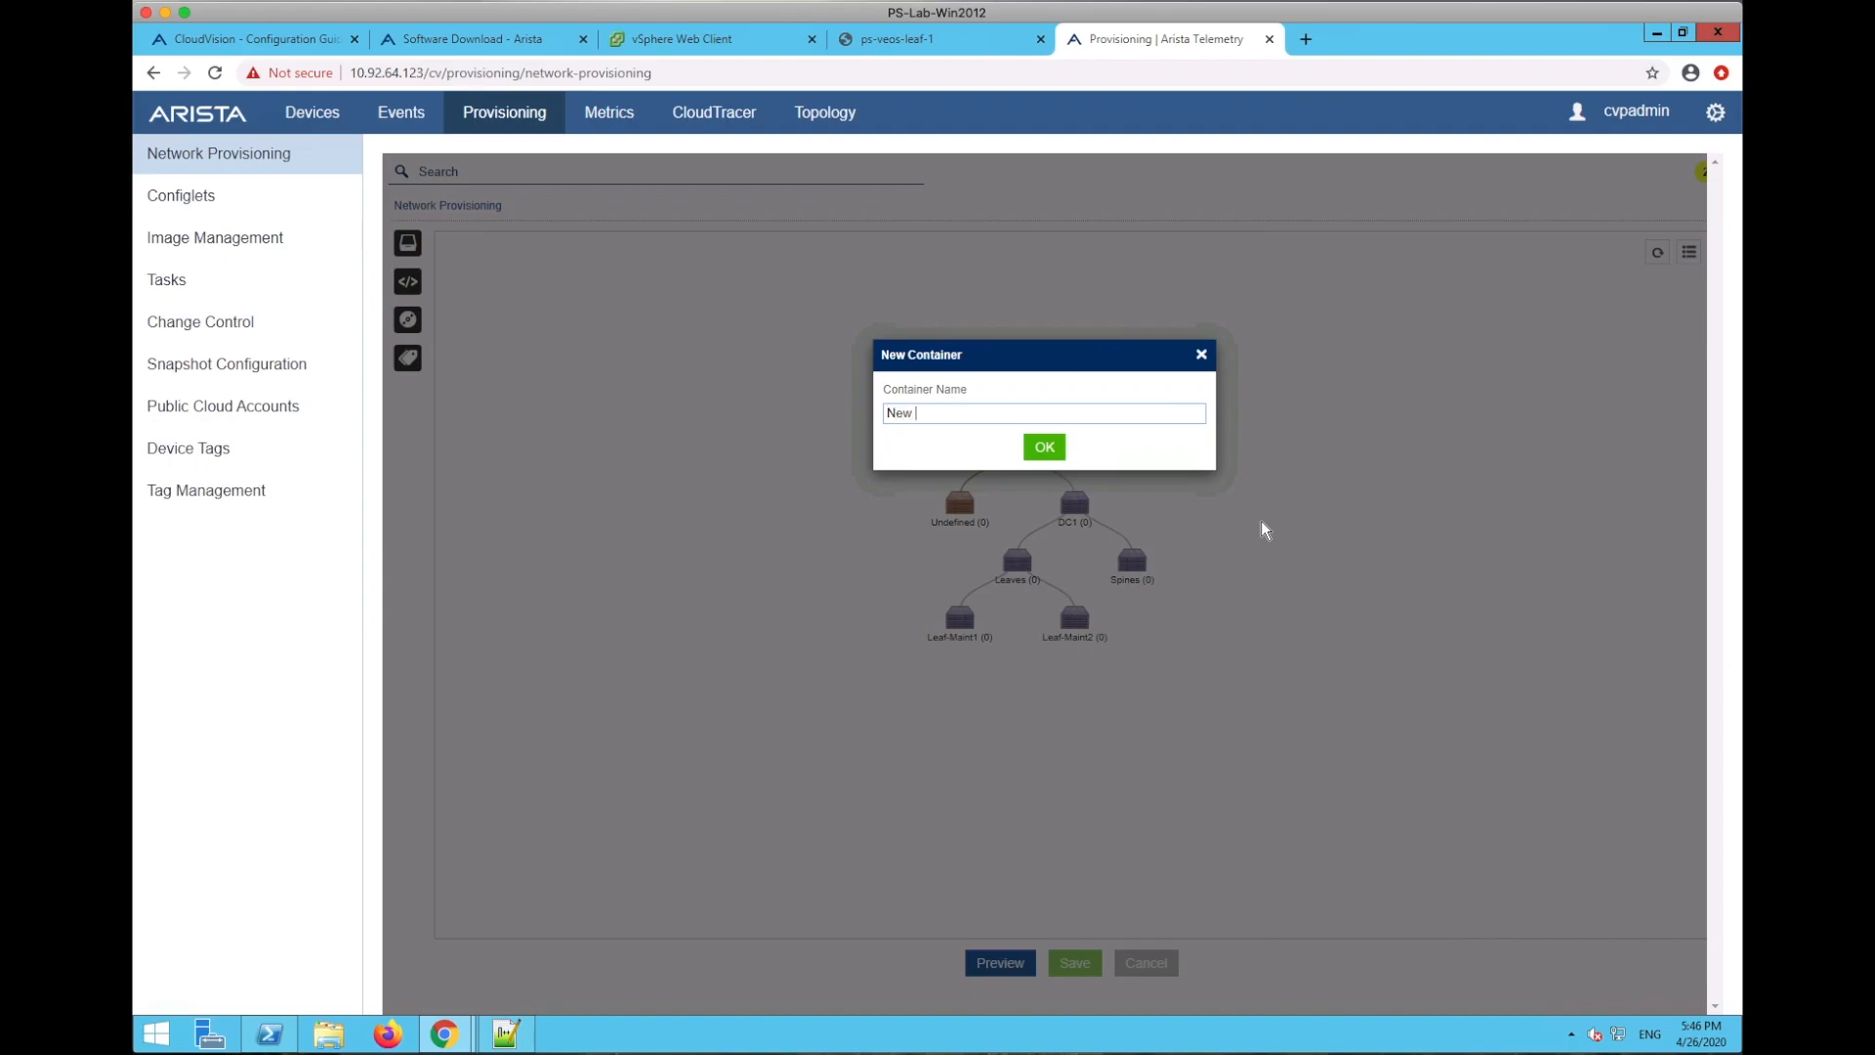
pyautogui.write('COntain')
pyautogui.press('BackSpace')
pyautogui.press('BackSpace')
pyautogui.press('BackSpace')
pyautogui.press('BackSpace')
pyautogui.press('BackSpace')
pyautogui.press('BackSpace')
pyautogui.write('ontainer')
pyautogui.click(1044, 450)
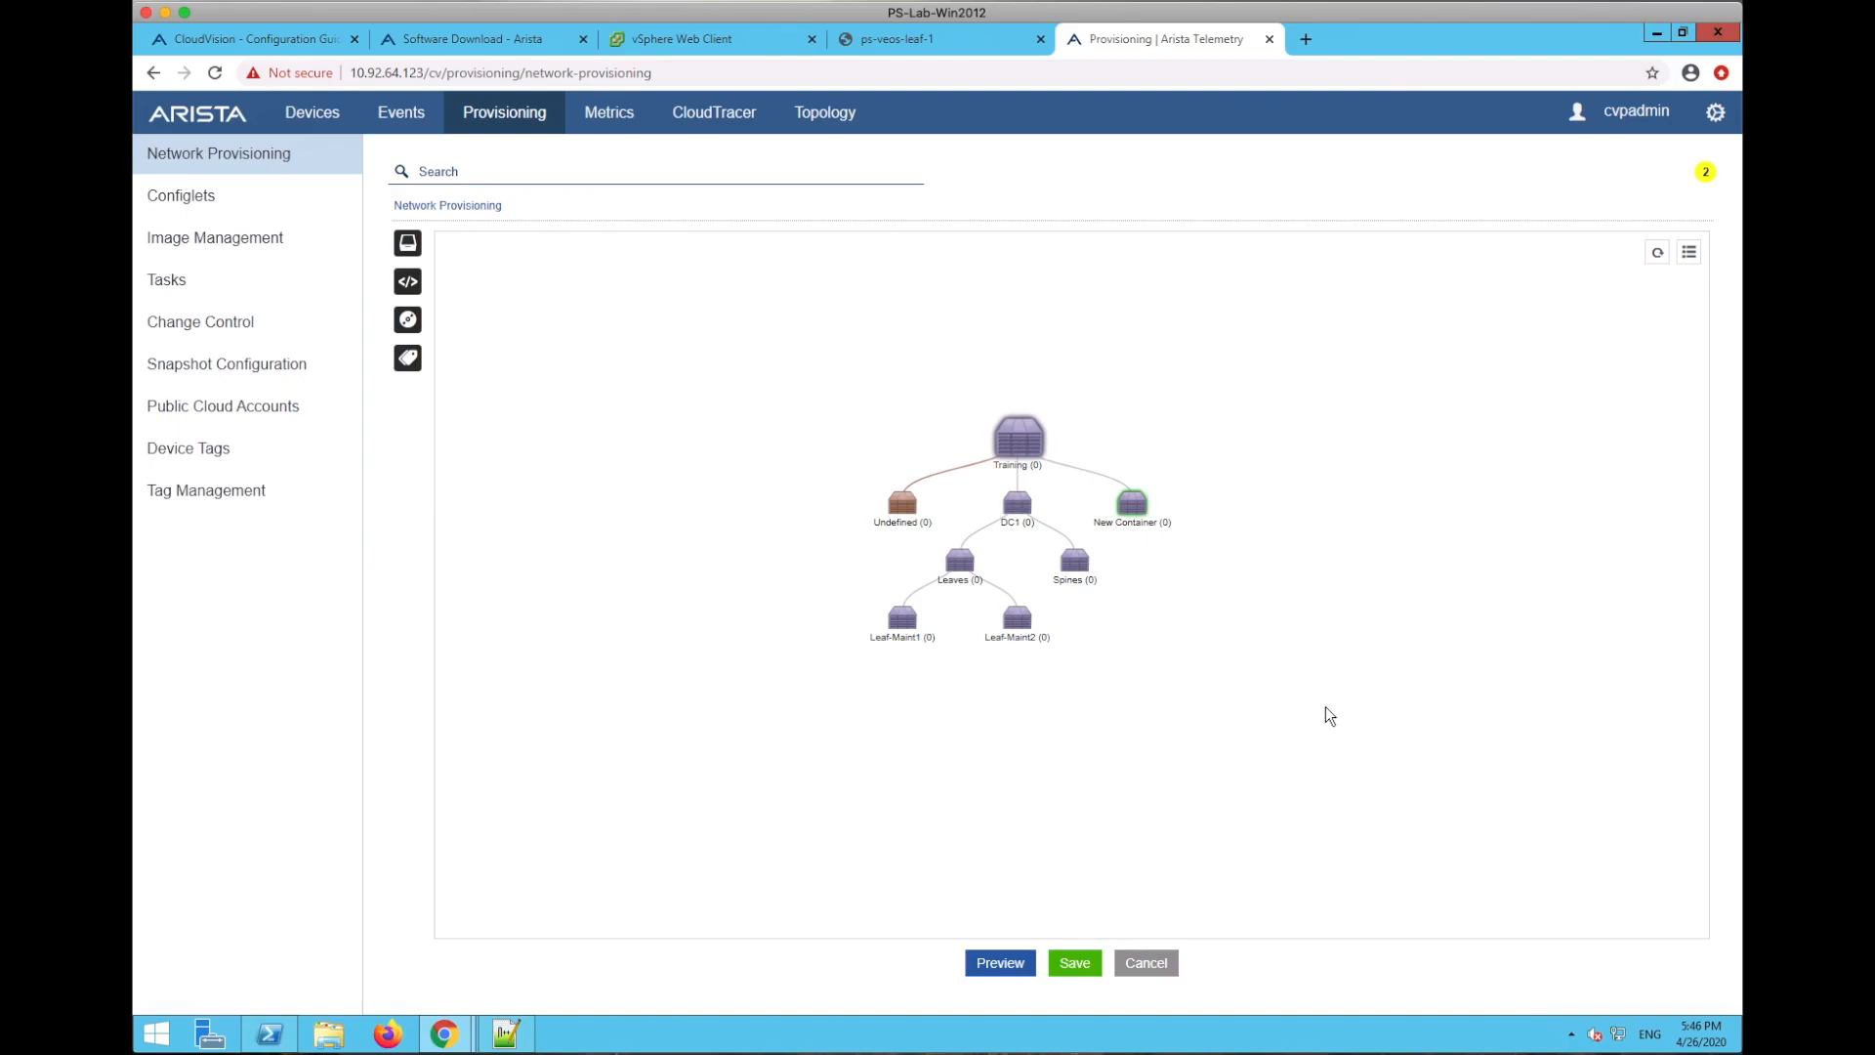
pyautogui.click(1076, 965)
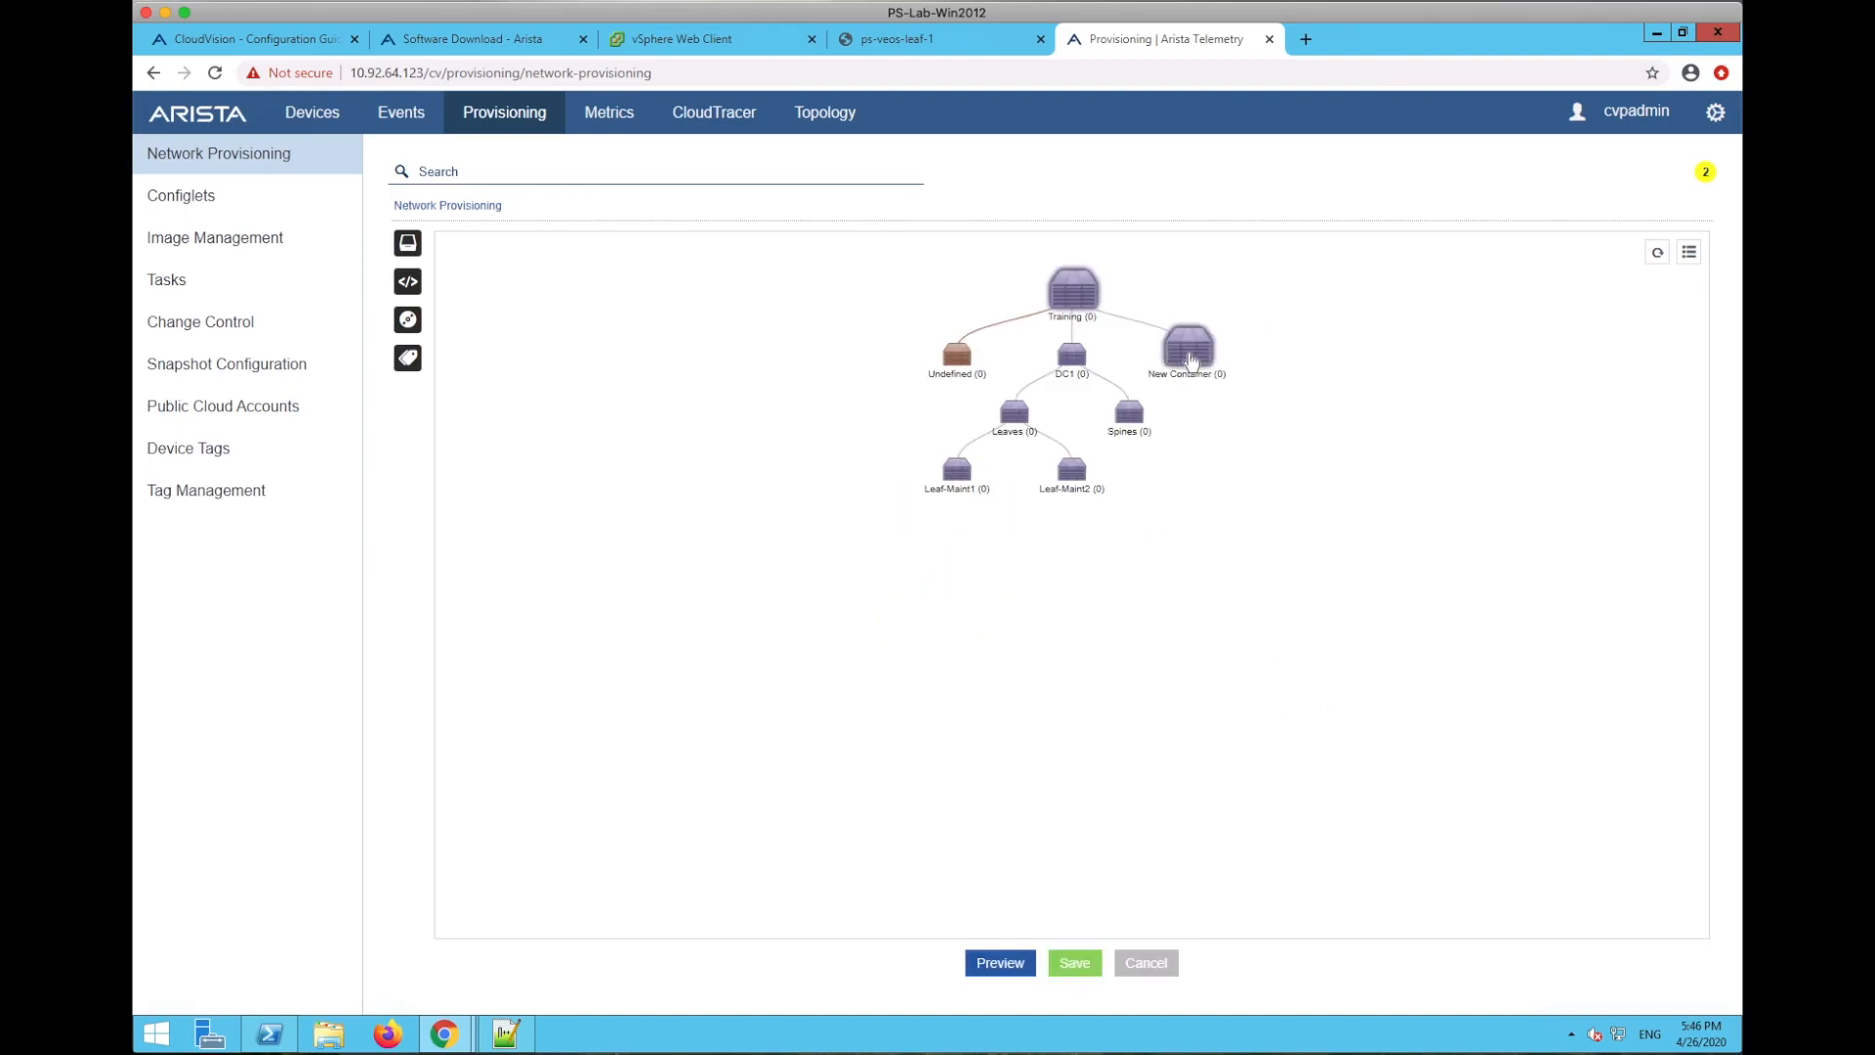
# - Remove New Container from the Training tree and go to the Configlets list
pyautogui.rightClick(1190, 363)
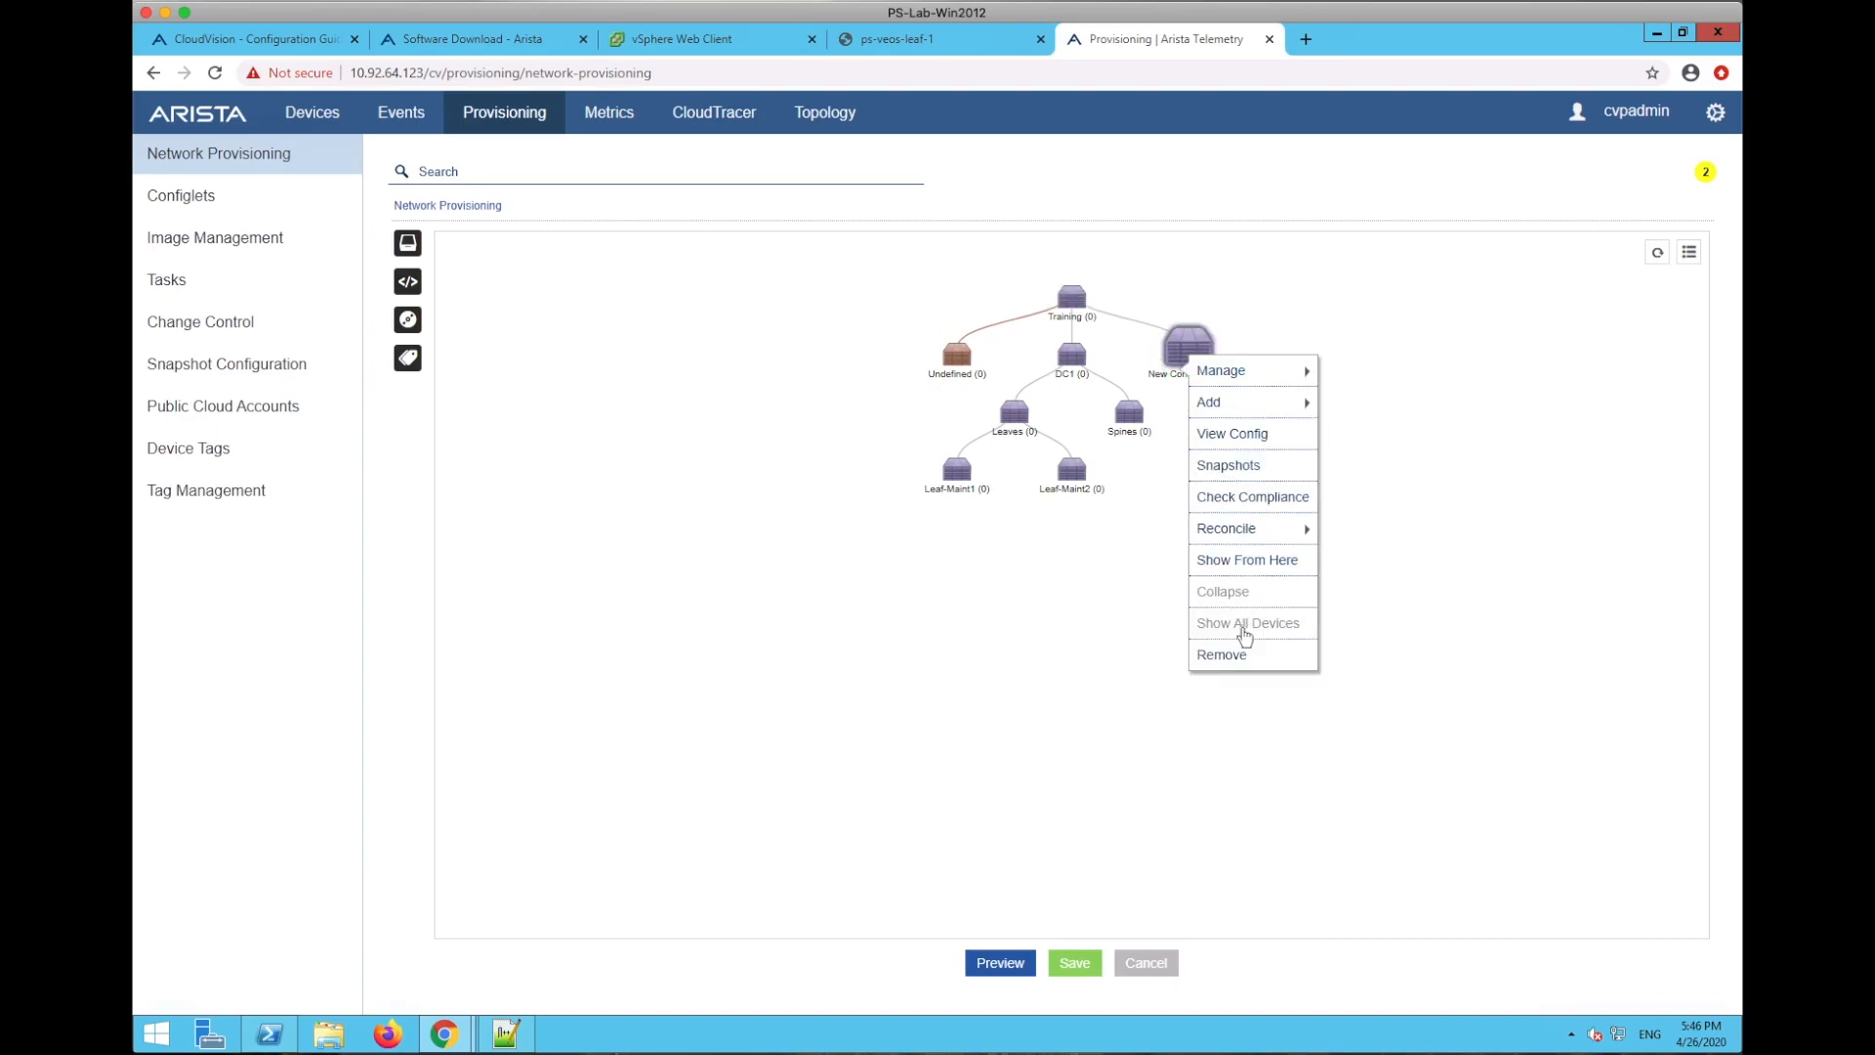
pyautogui.click(1233, 655)
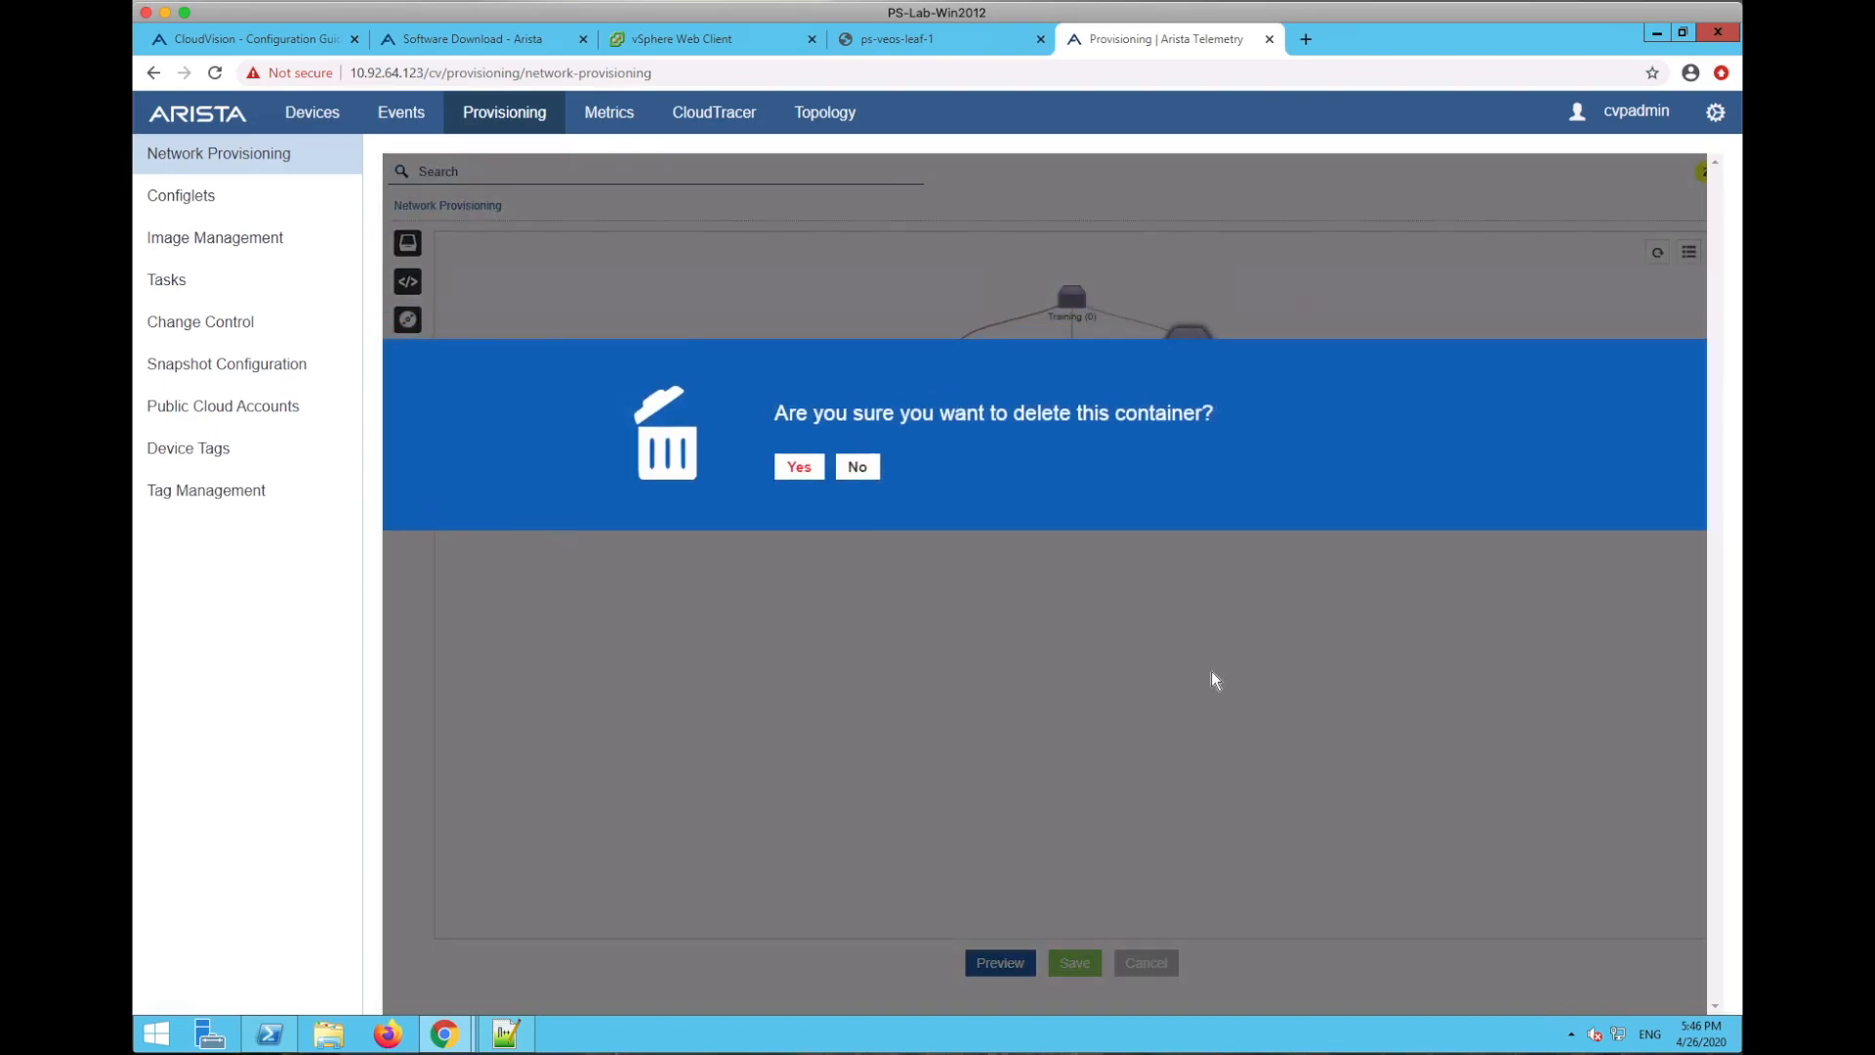
pyautogui.click(797, 467)
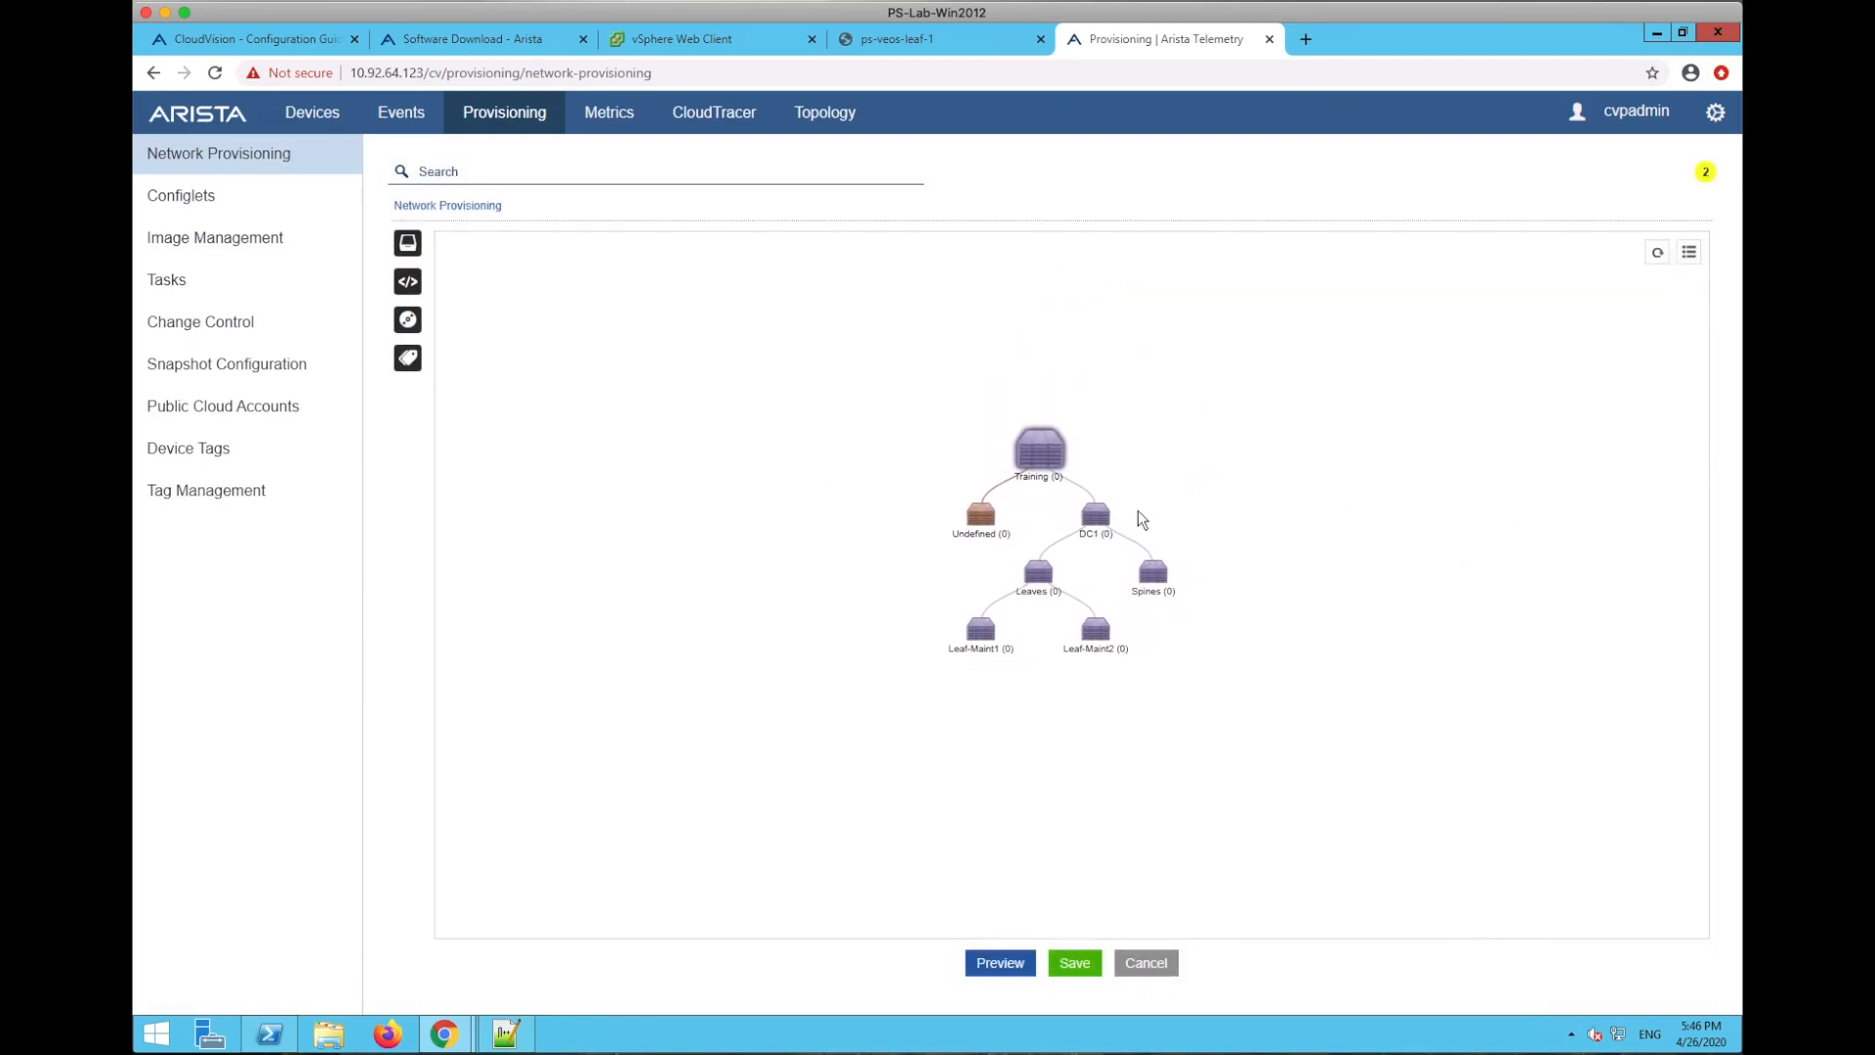
pyautogui.click(182, 195)
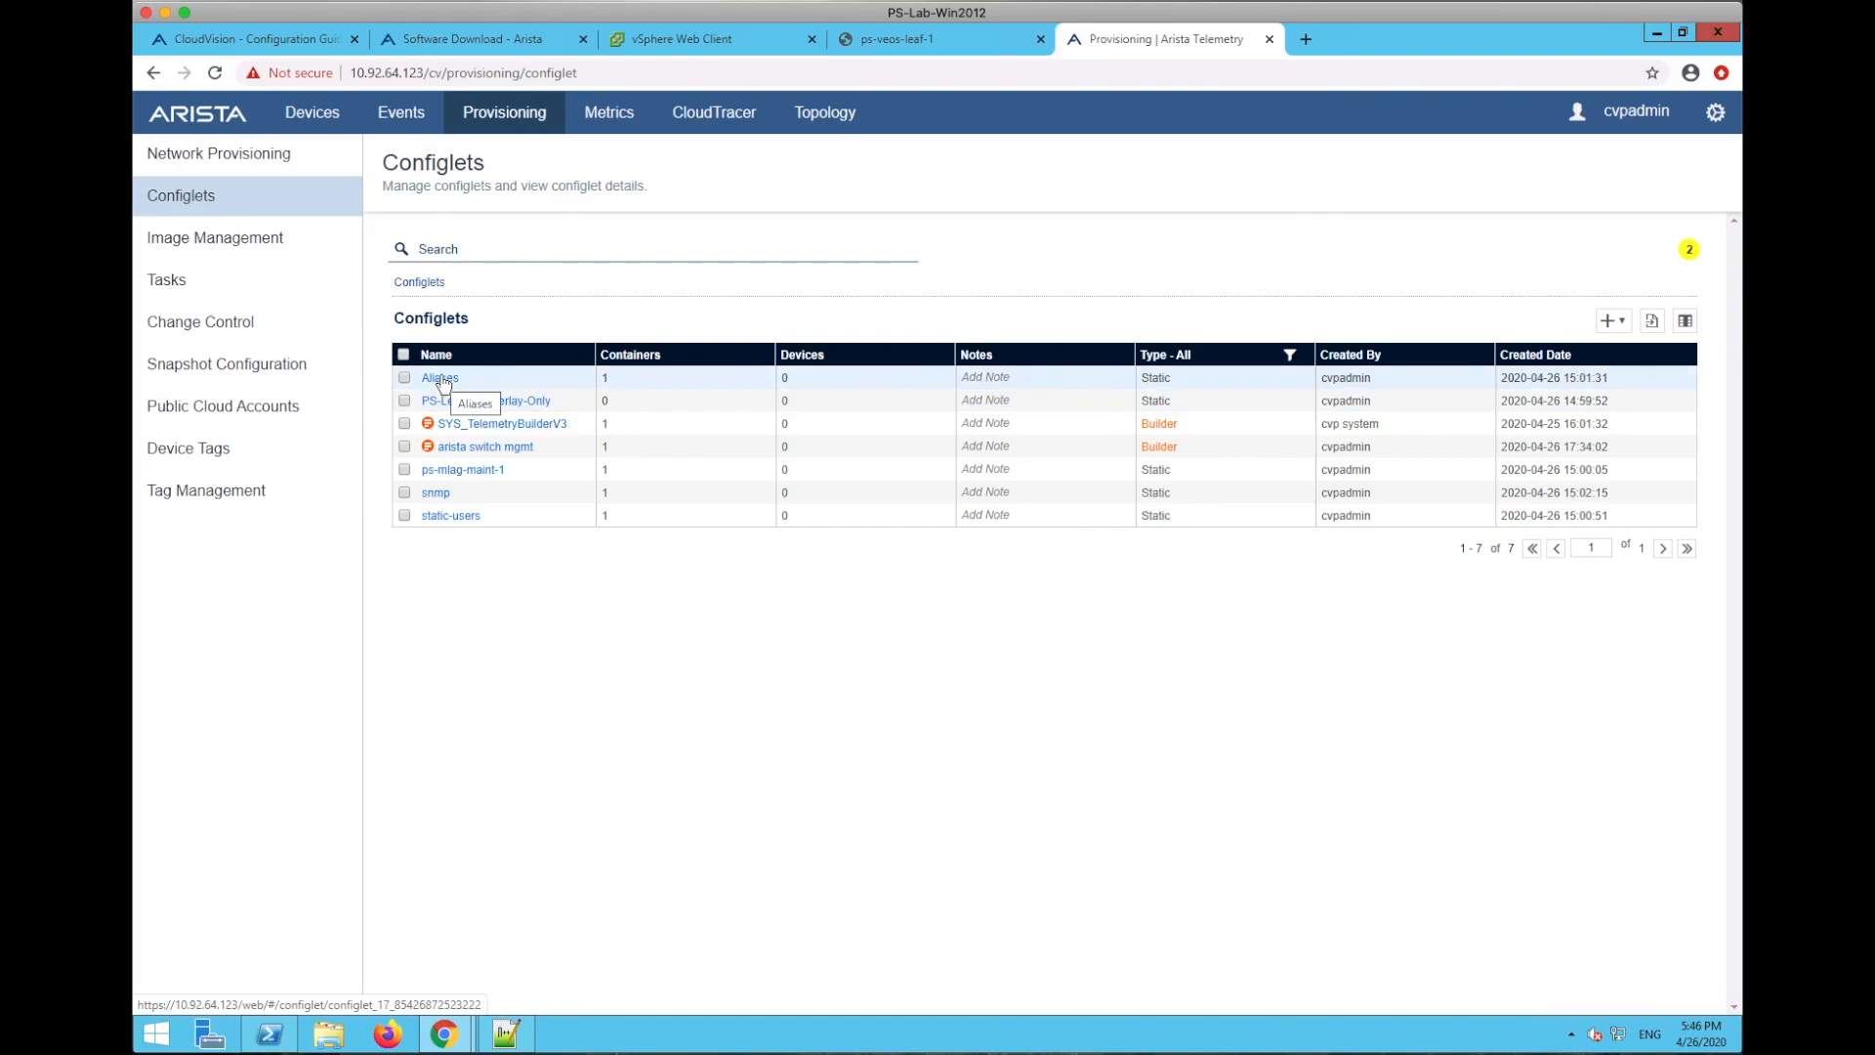
pyautogui.click(441, 377)
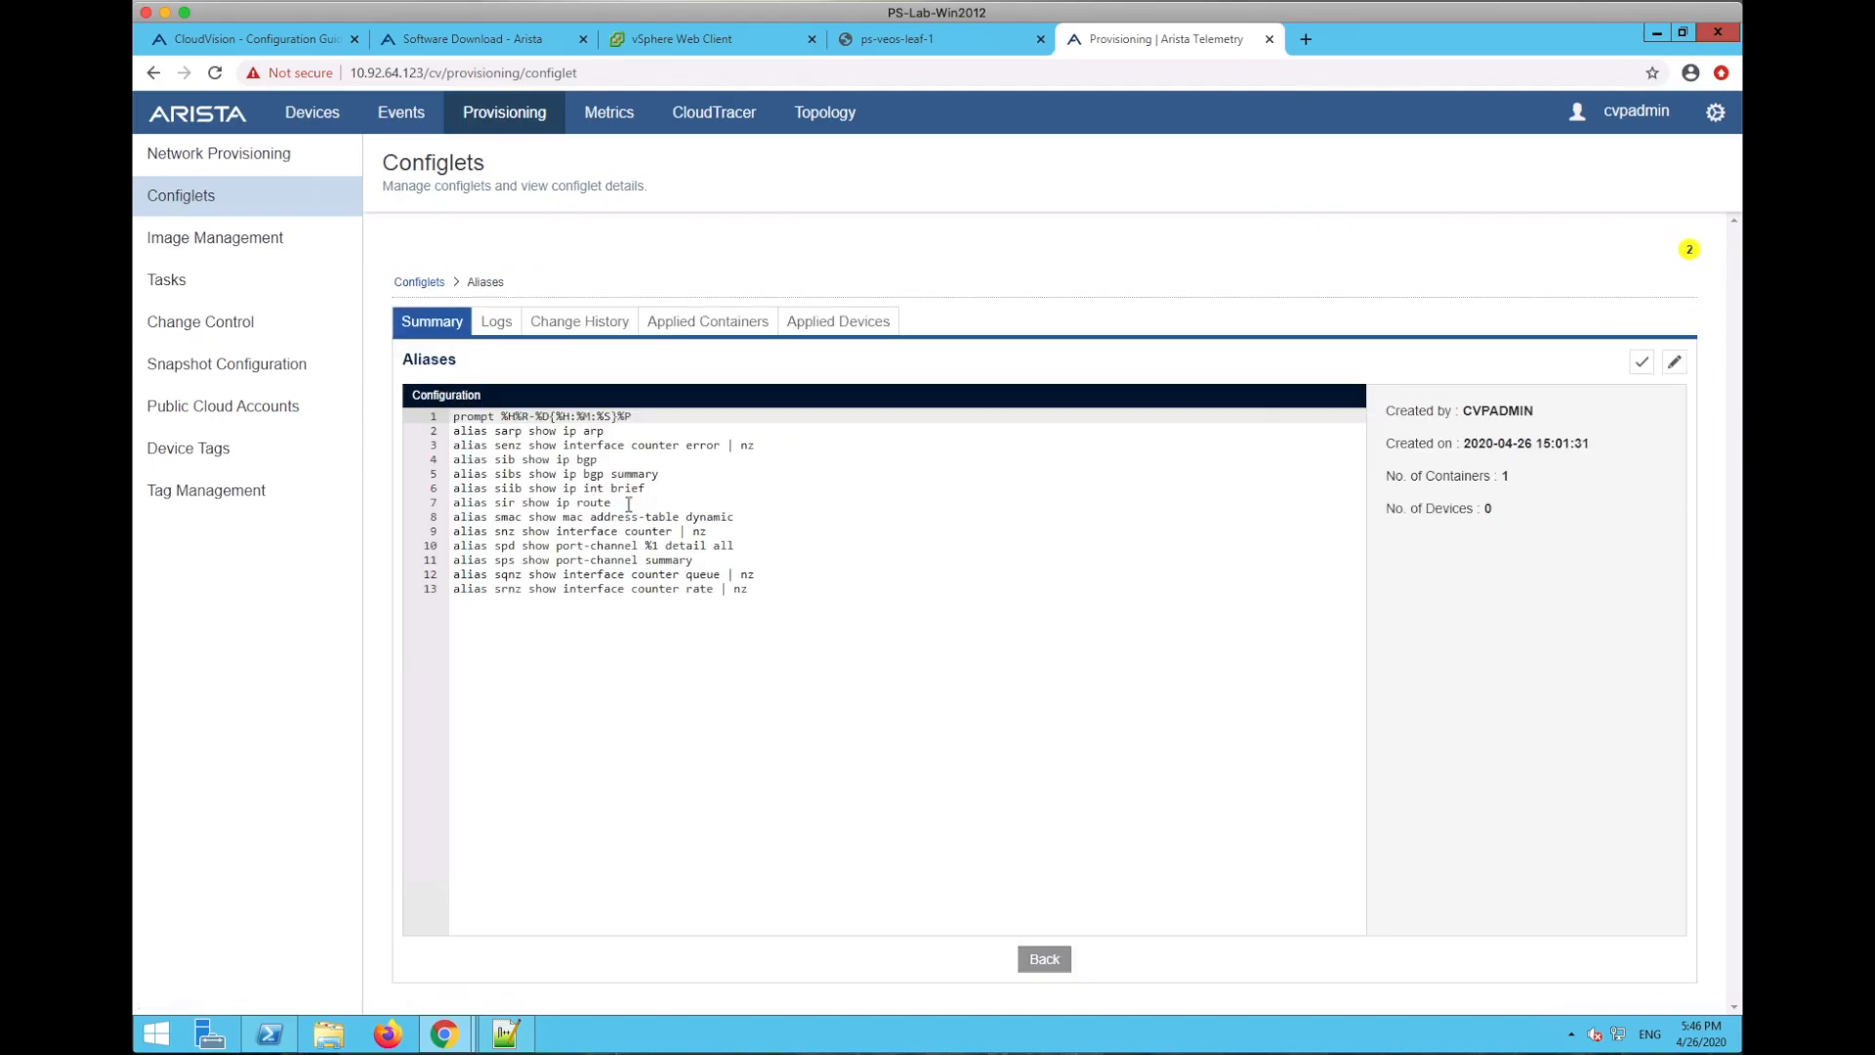
pyautogui.click(1044, 959)
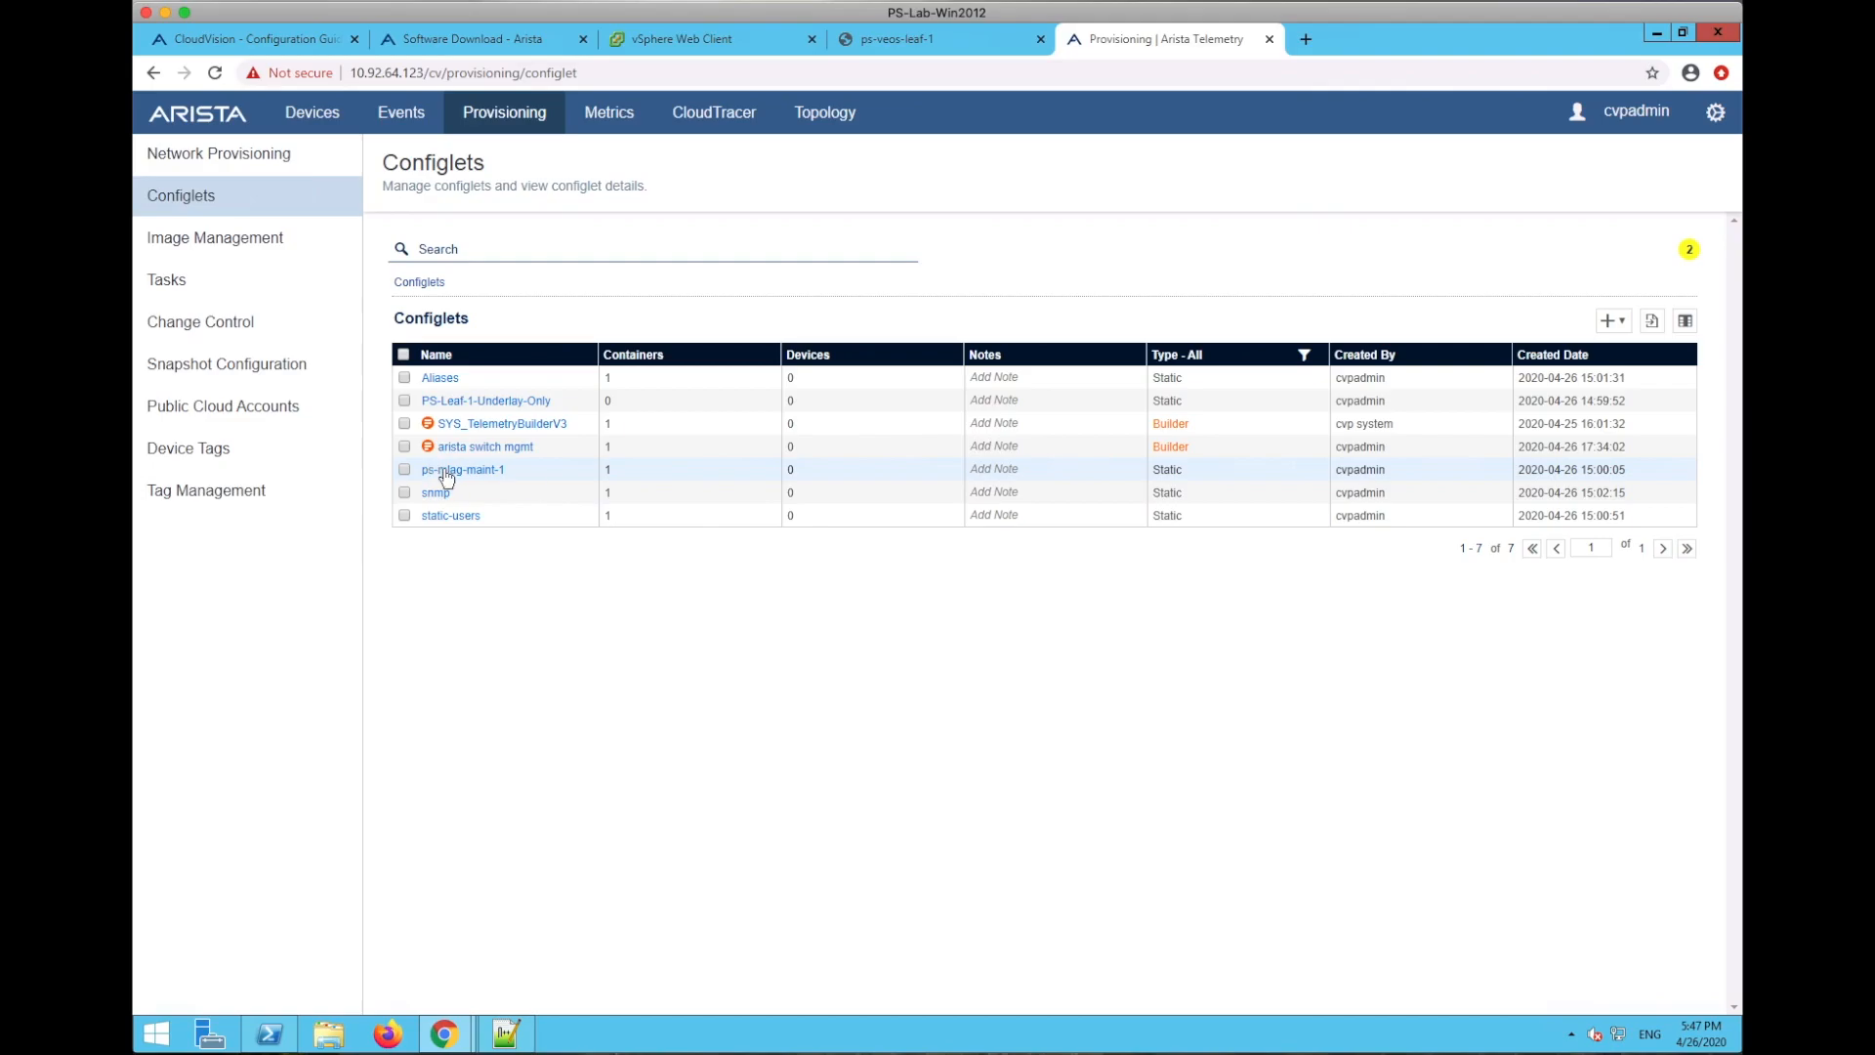
pyautogui.click(446, 472)
pyautogui.click(914, 734)
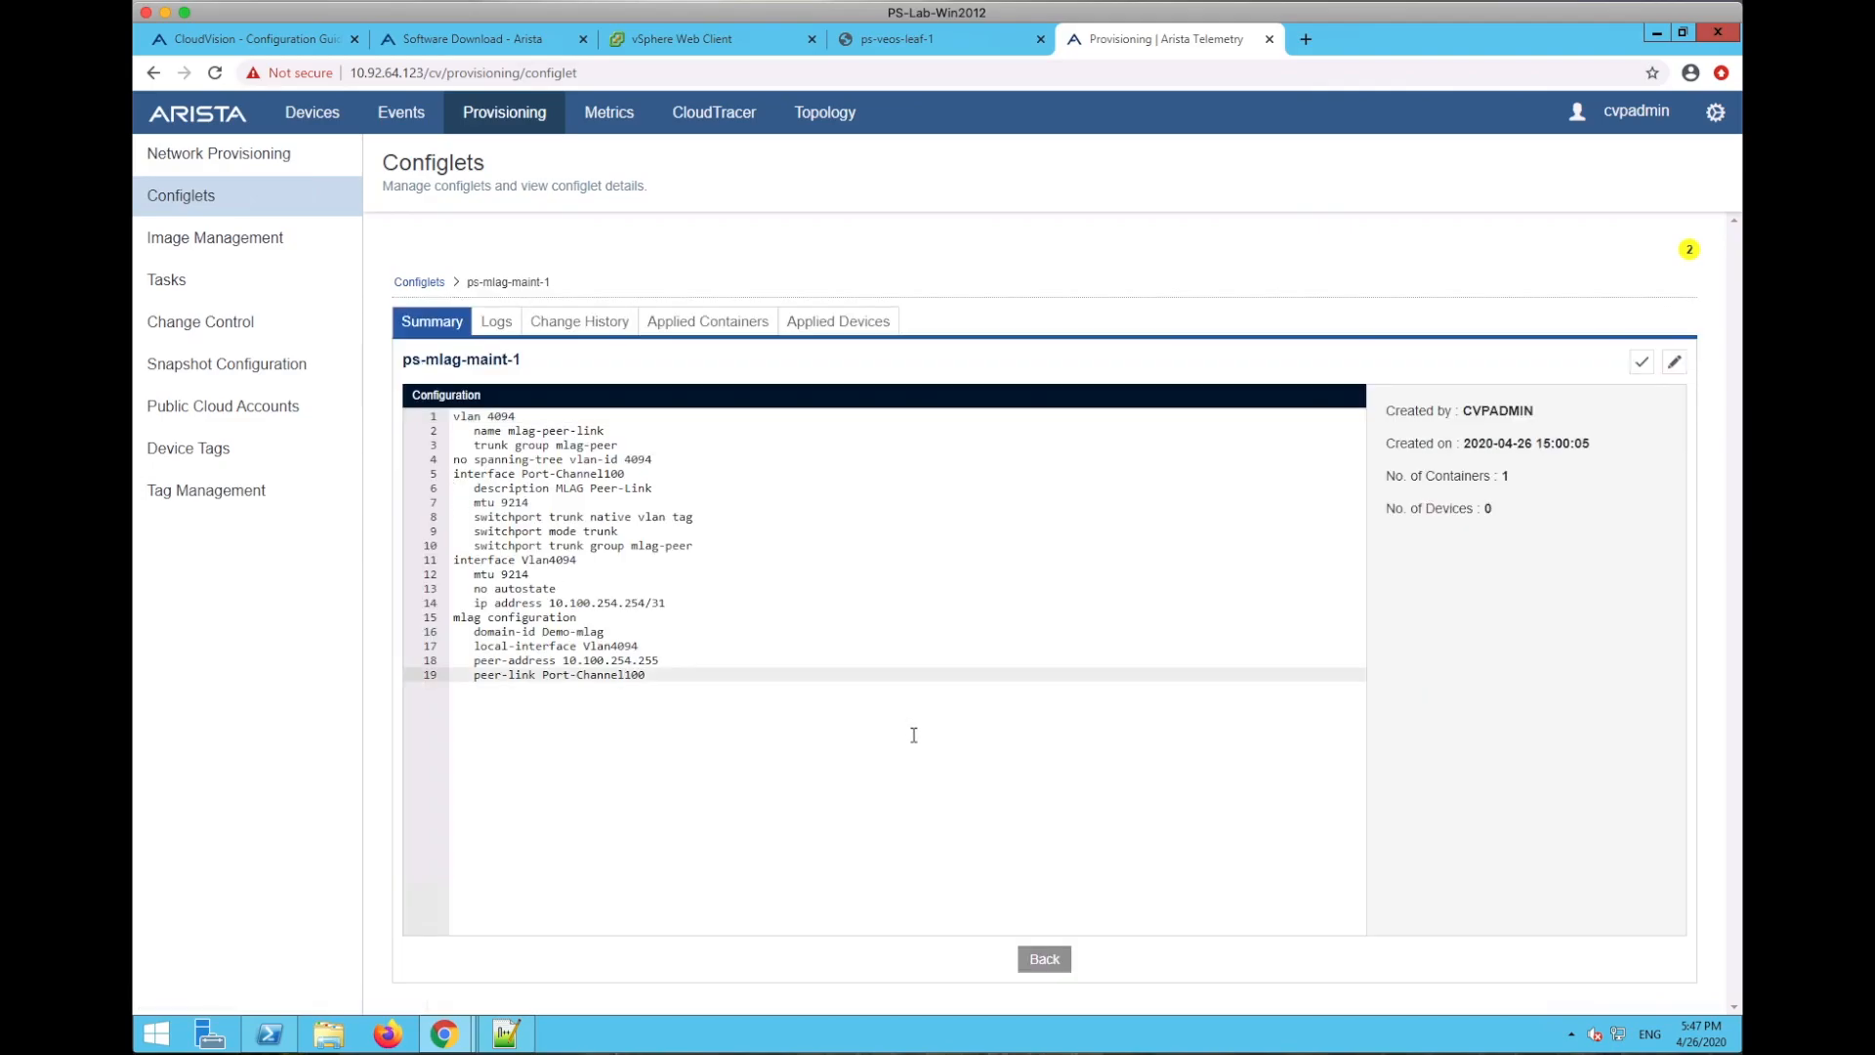
pyautogui.click(1044, 960)
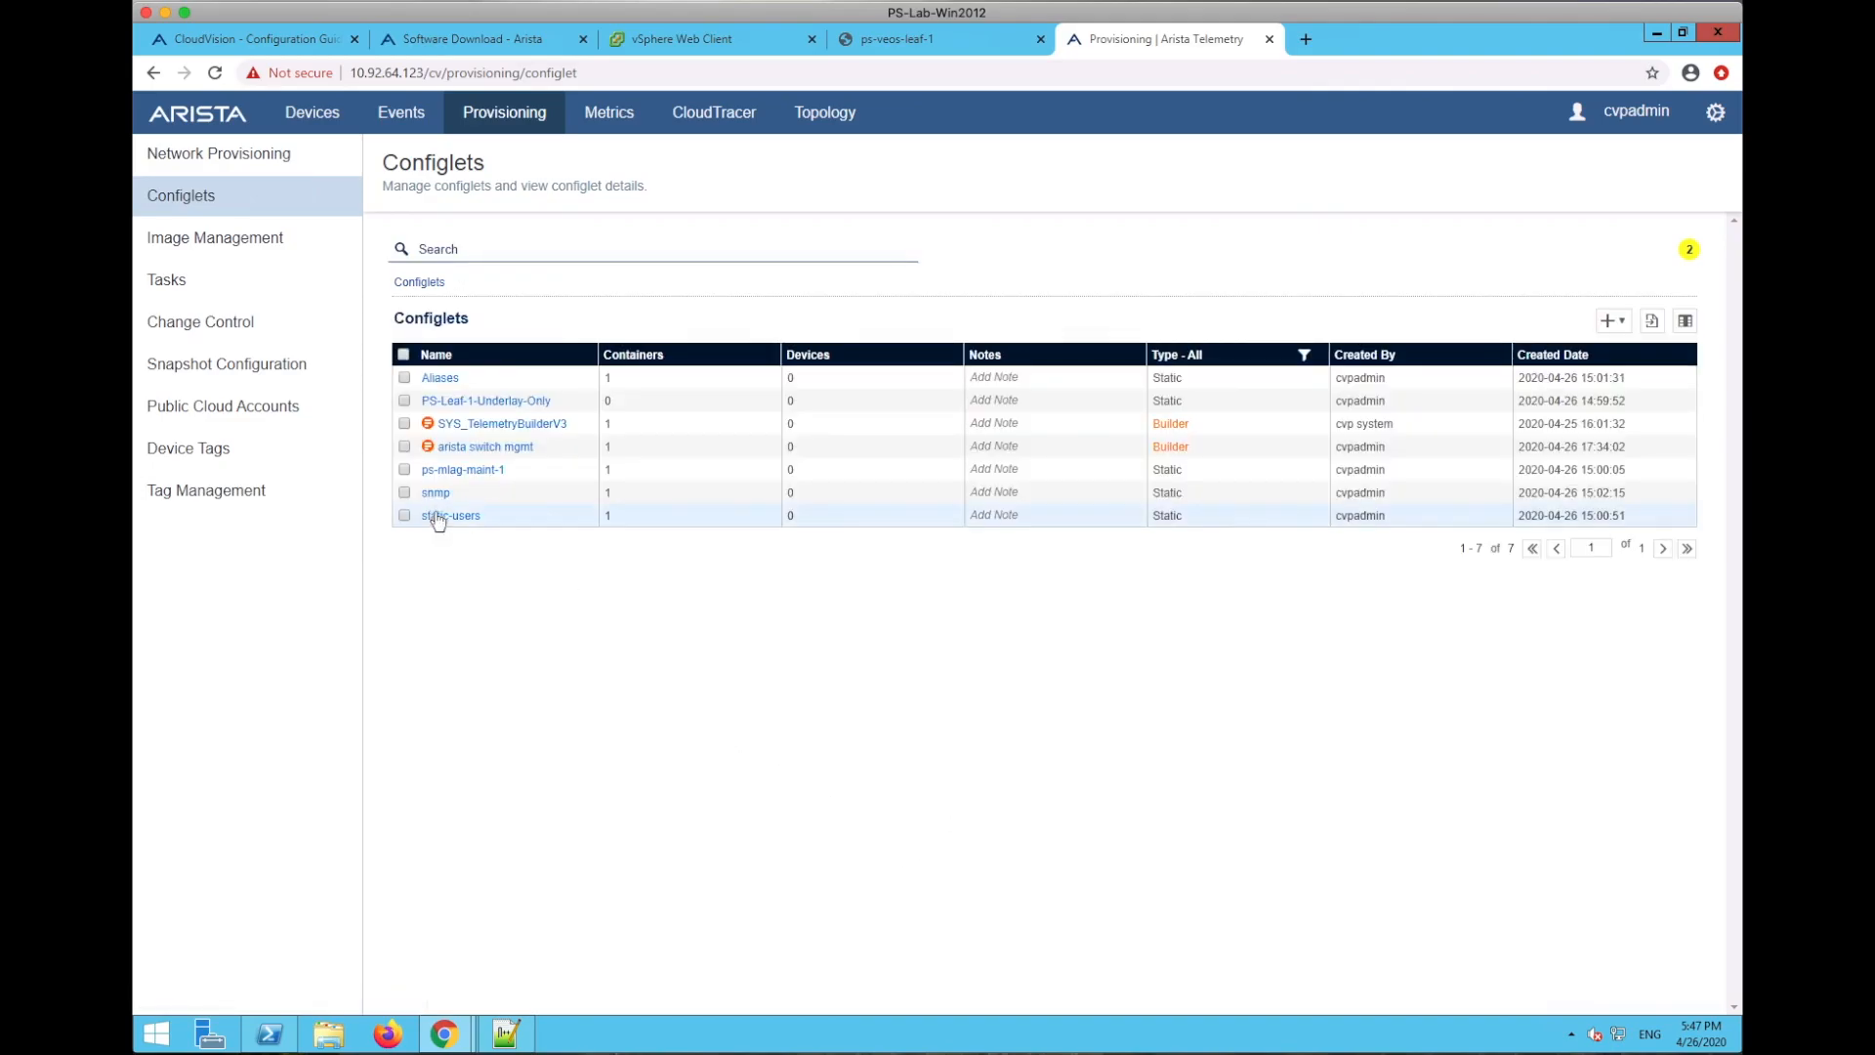
pyautogui.click(435, 493)
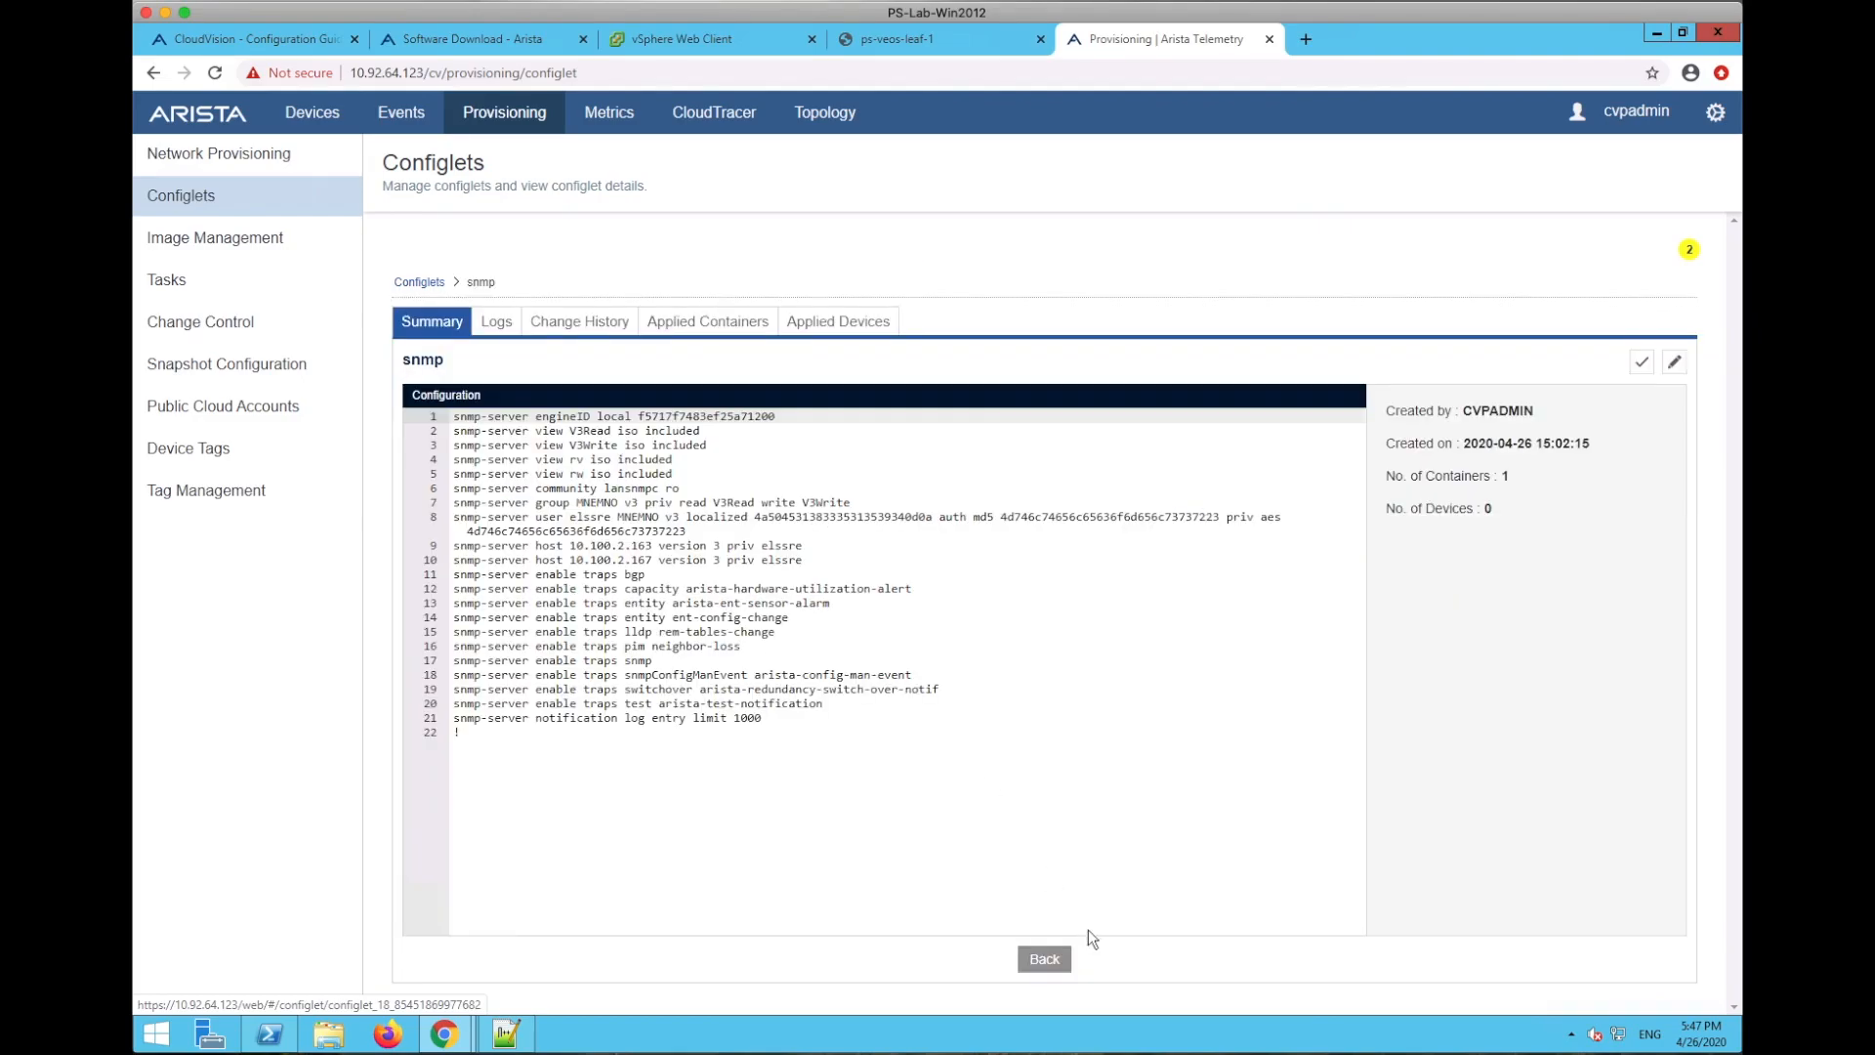
pyautogui.click(1044, 960)
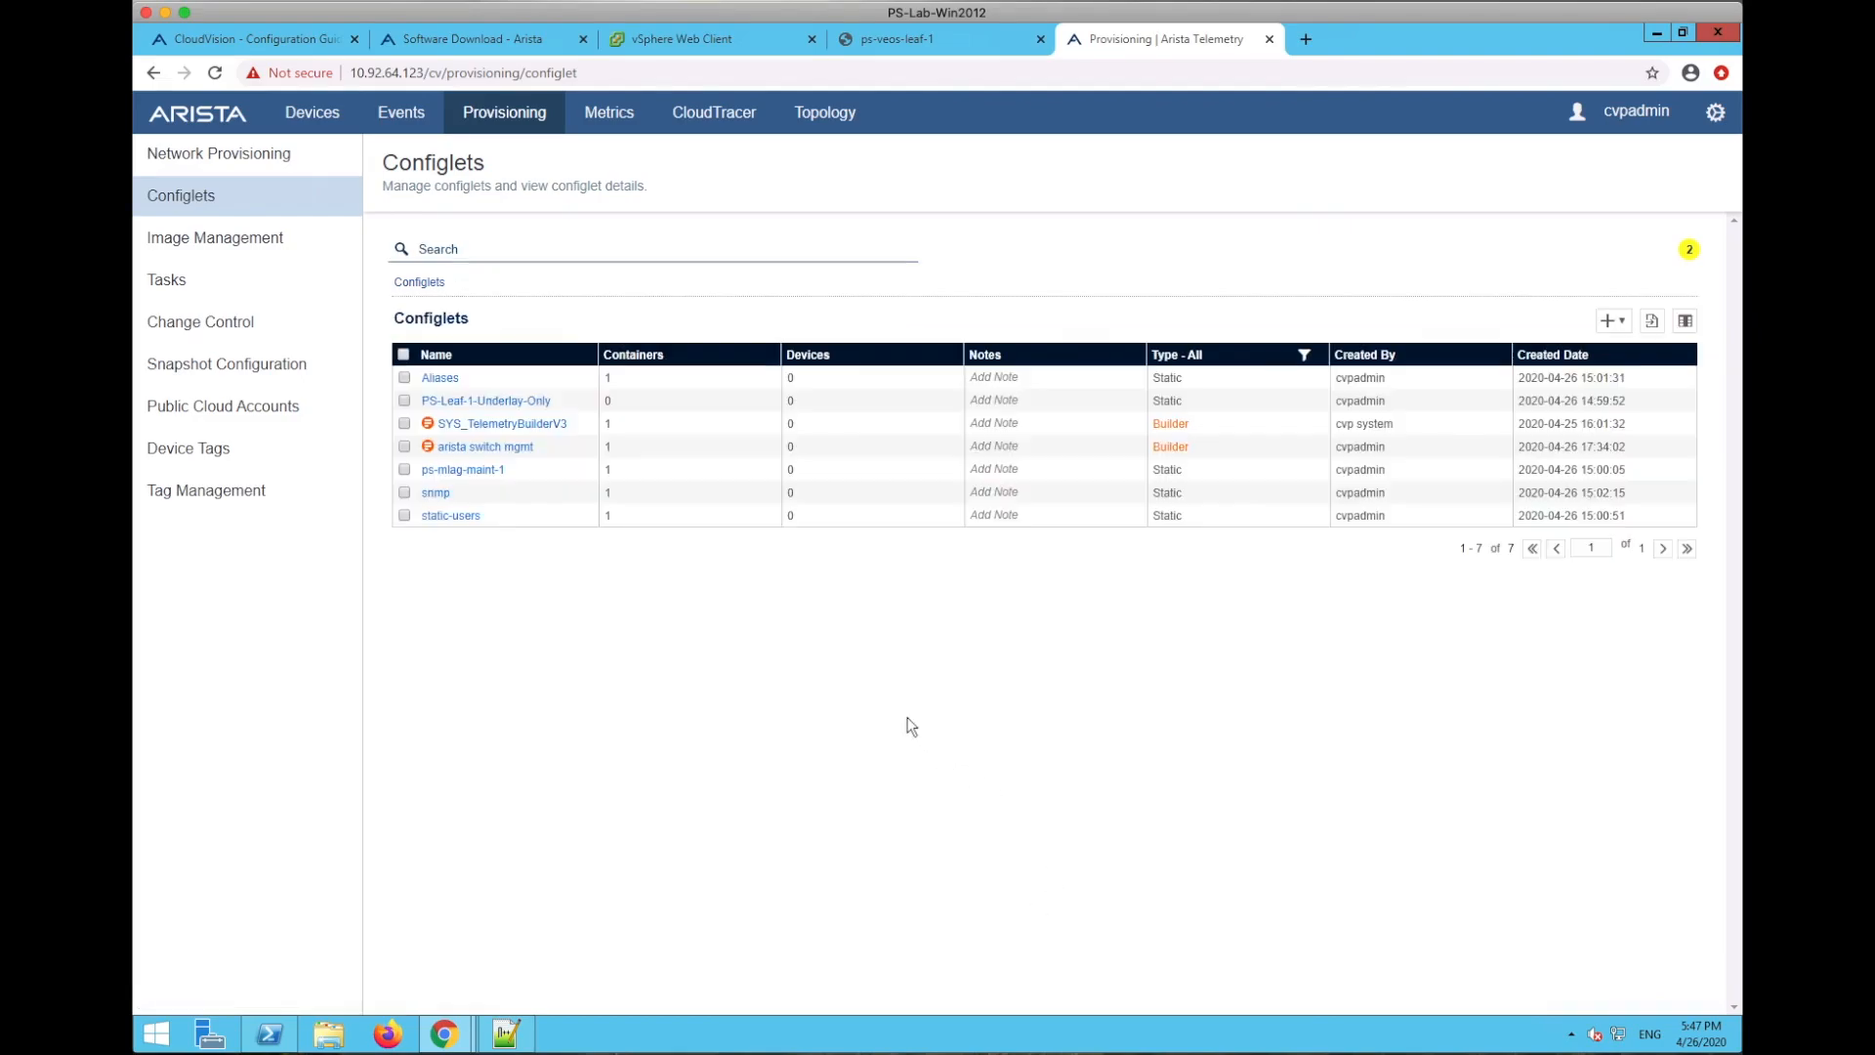
pyautogui.click(450, 515)
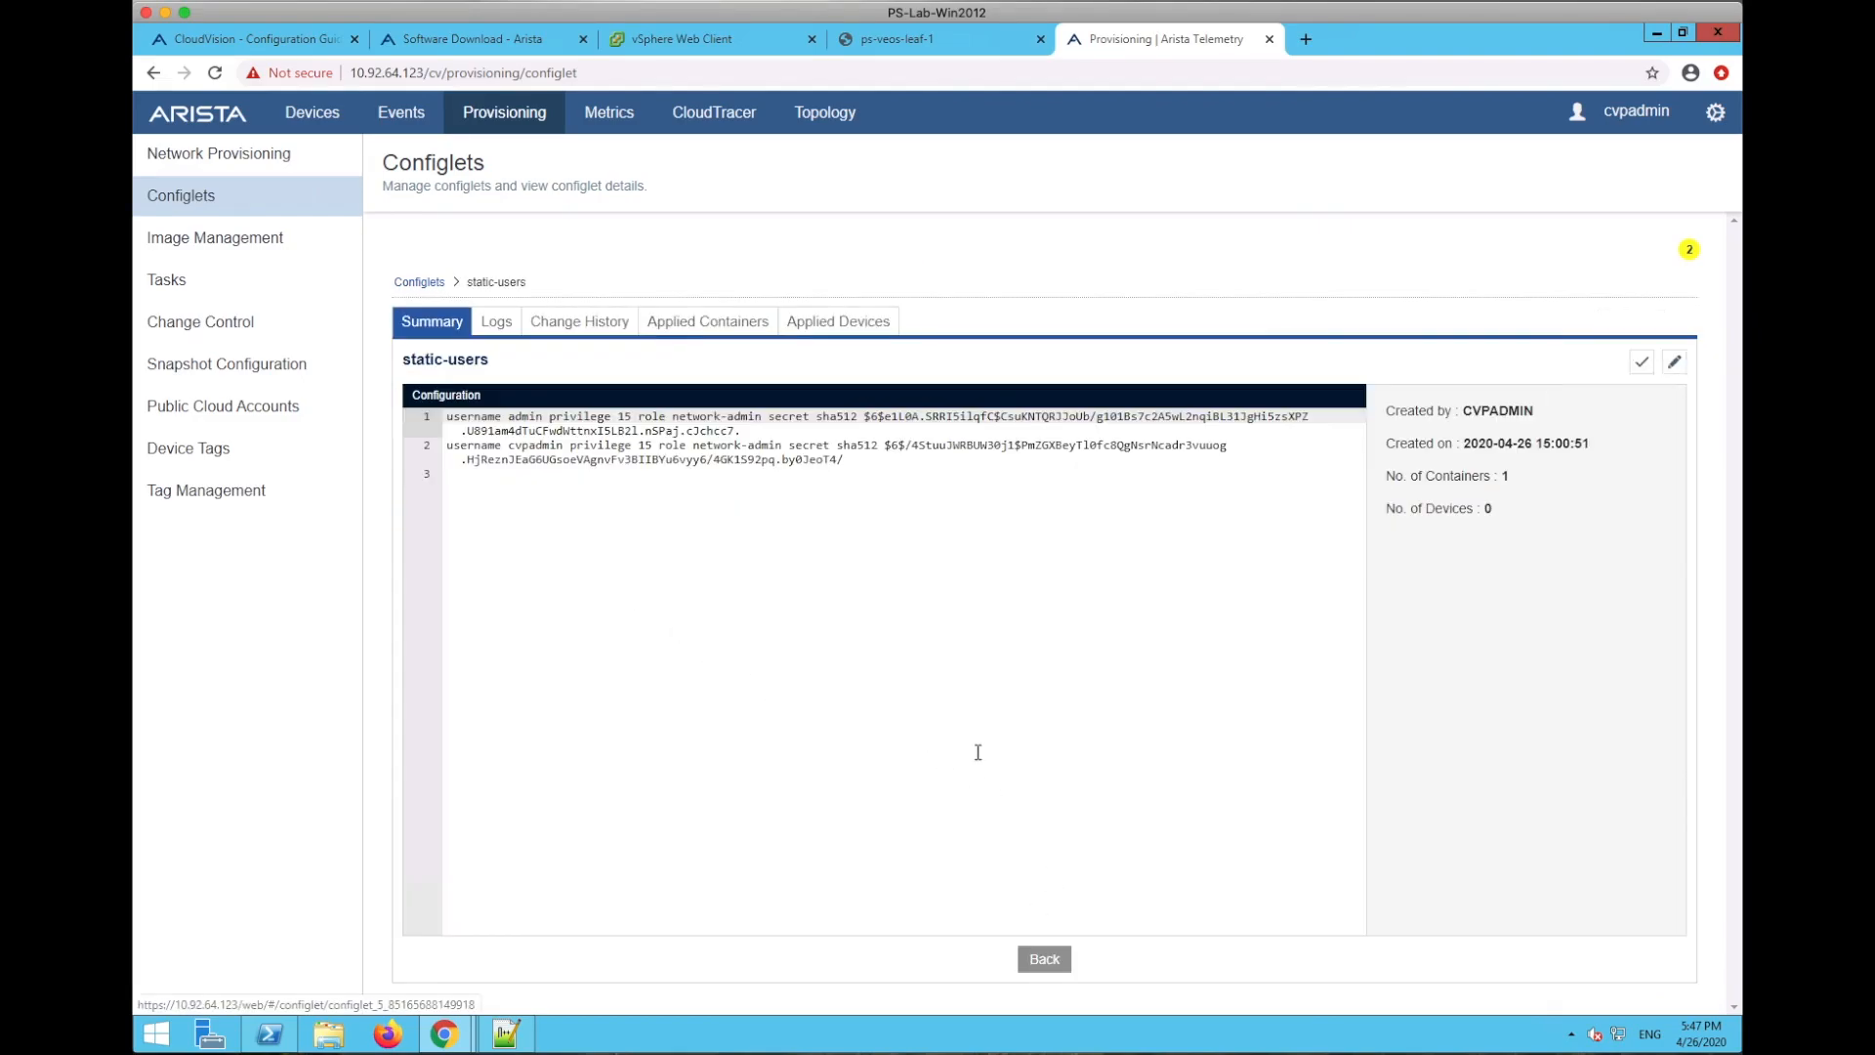
pyautogui.click(1044, 960)
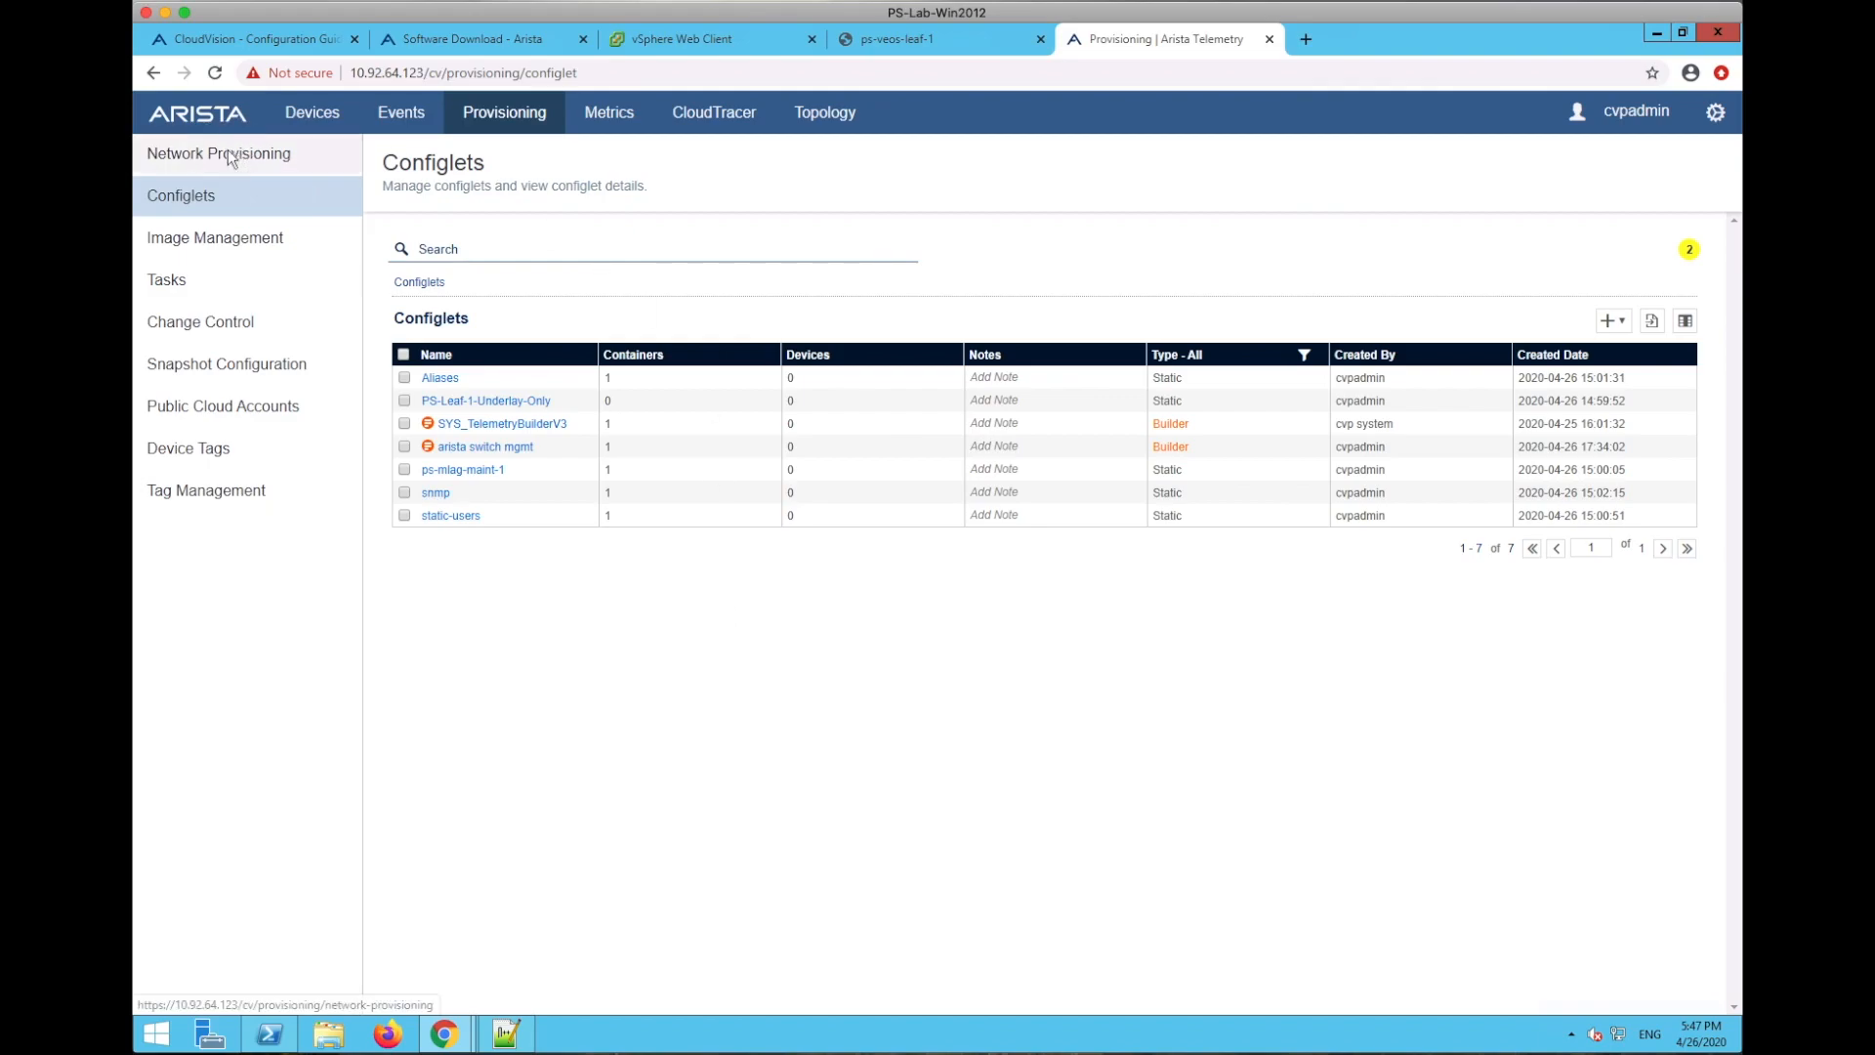
# - Back in Network Provisioning, review Training's assigned configlets and cancel without changes
pyautogui.click(262, 155)
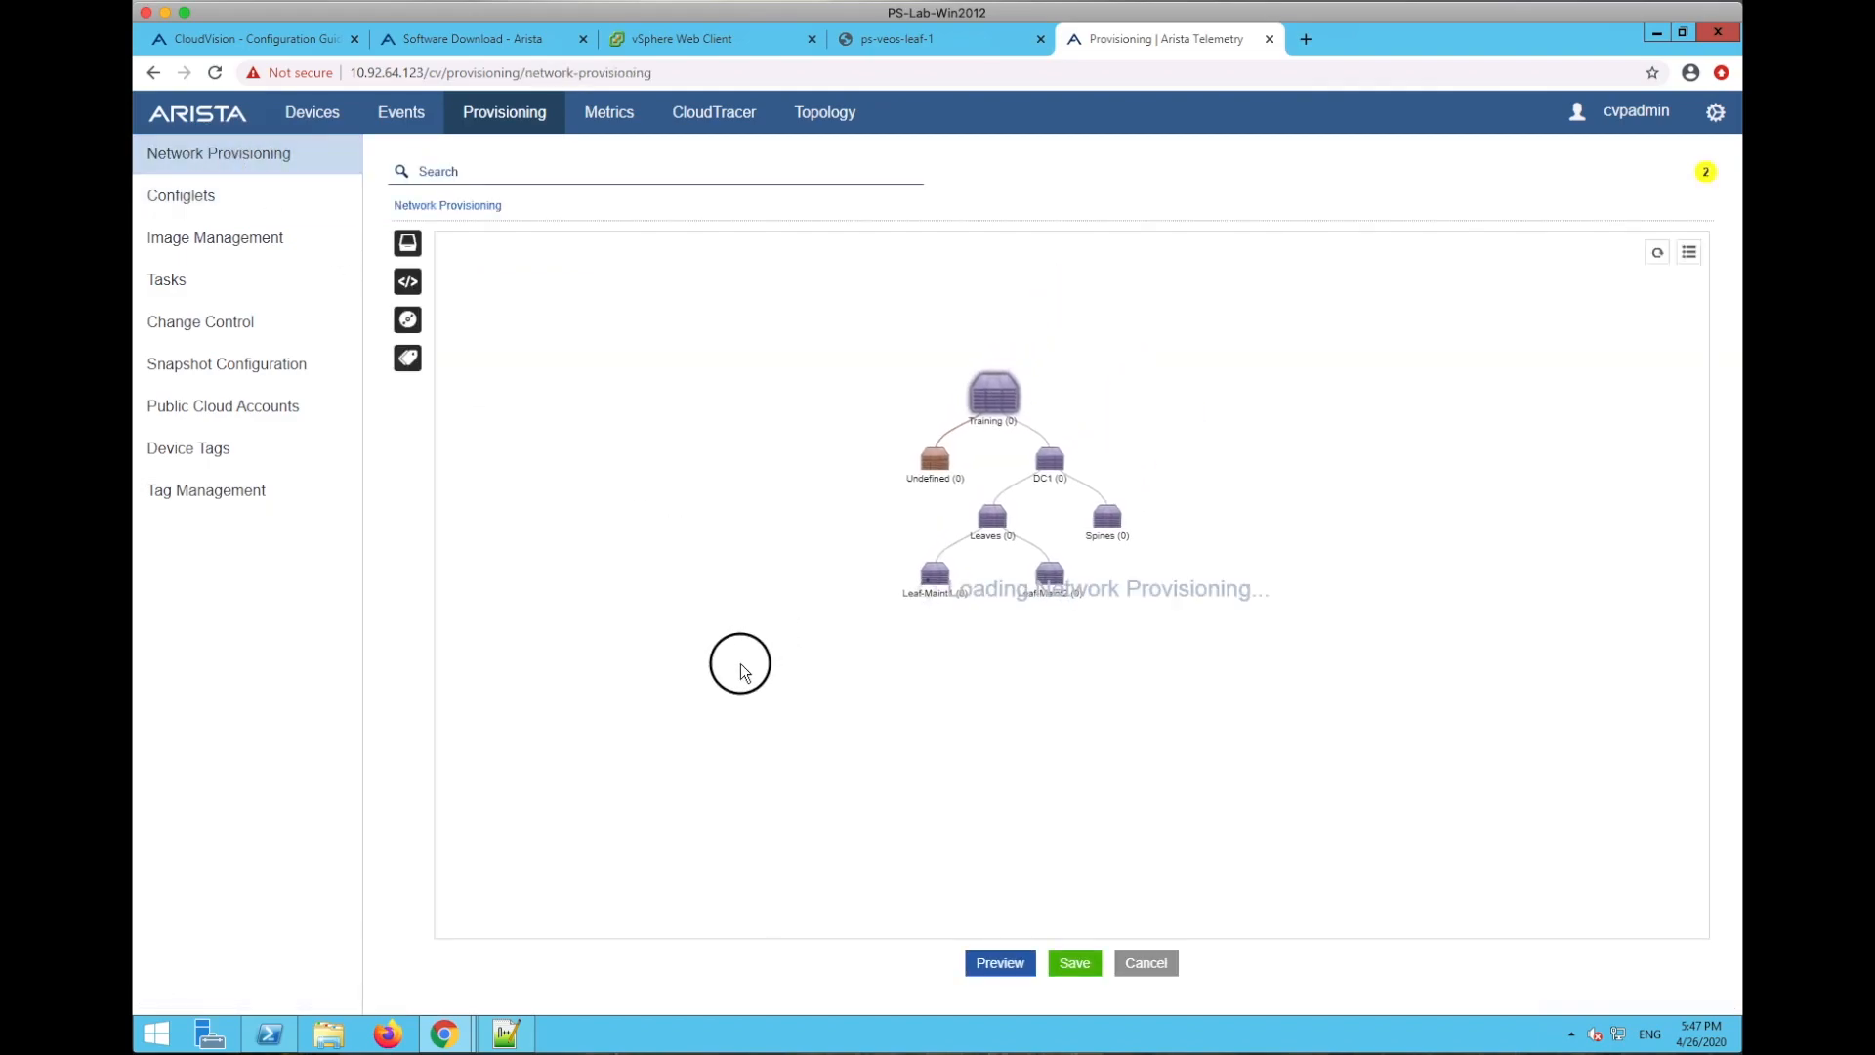
pyautogui.rightClick(1010, 383)
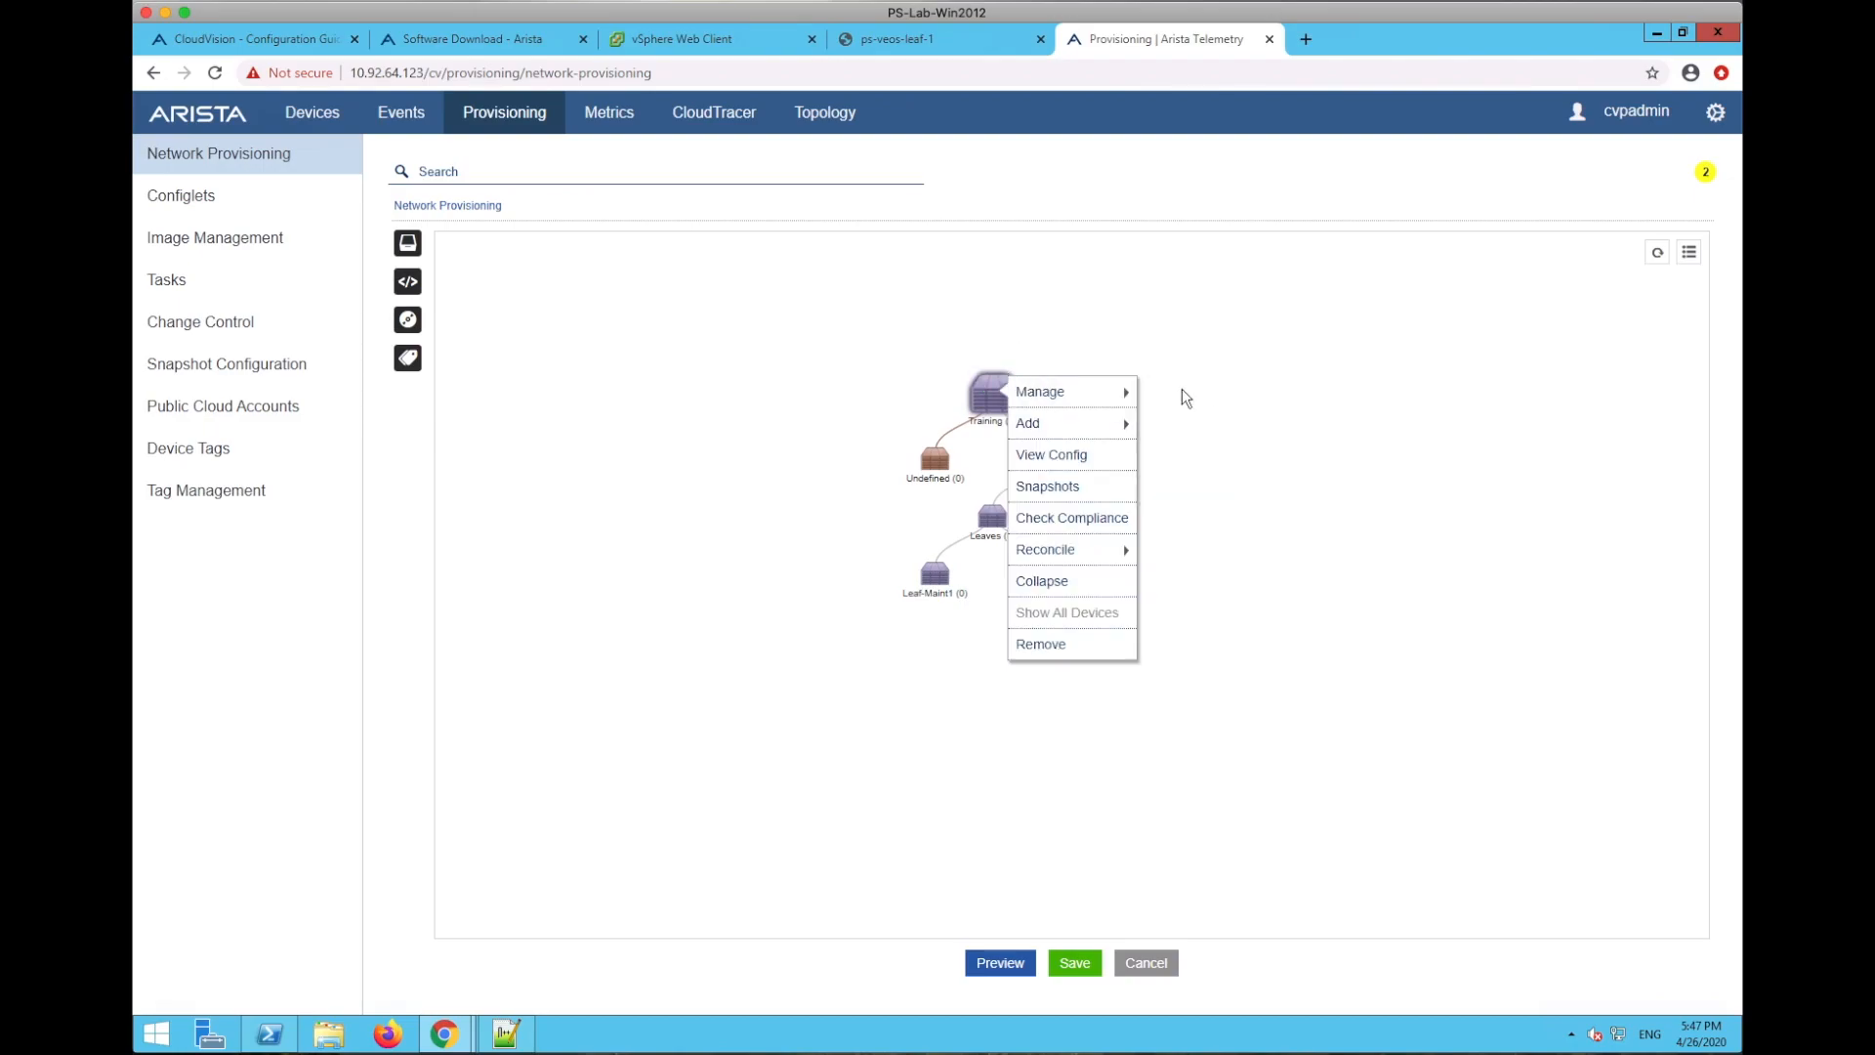
pyautogui.moveTo(1118, 394)
pyautogui.click(1181, 390)
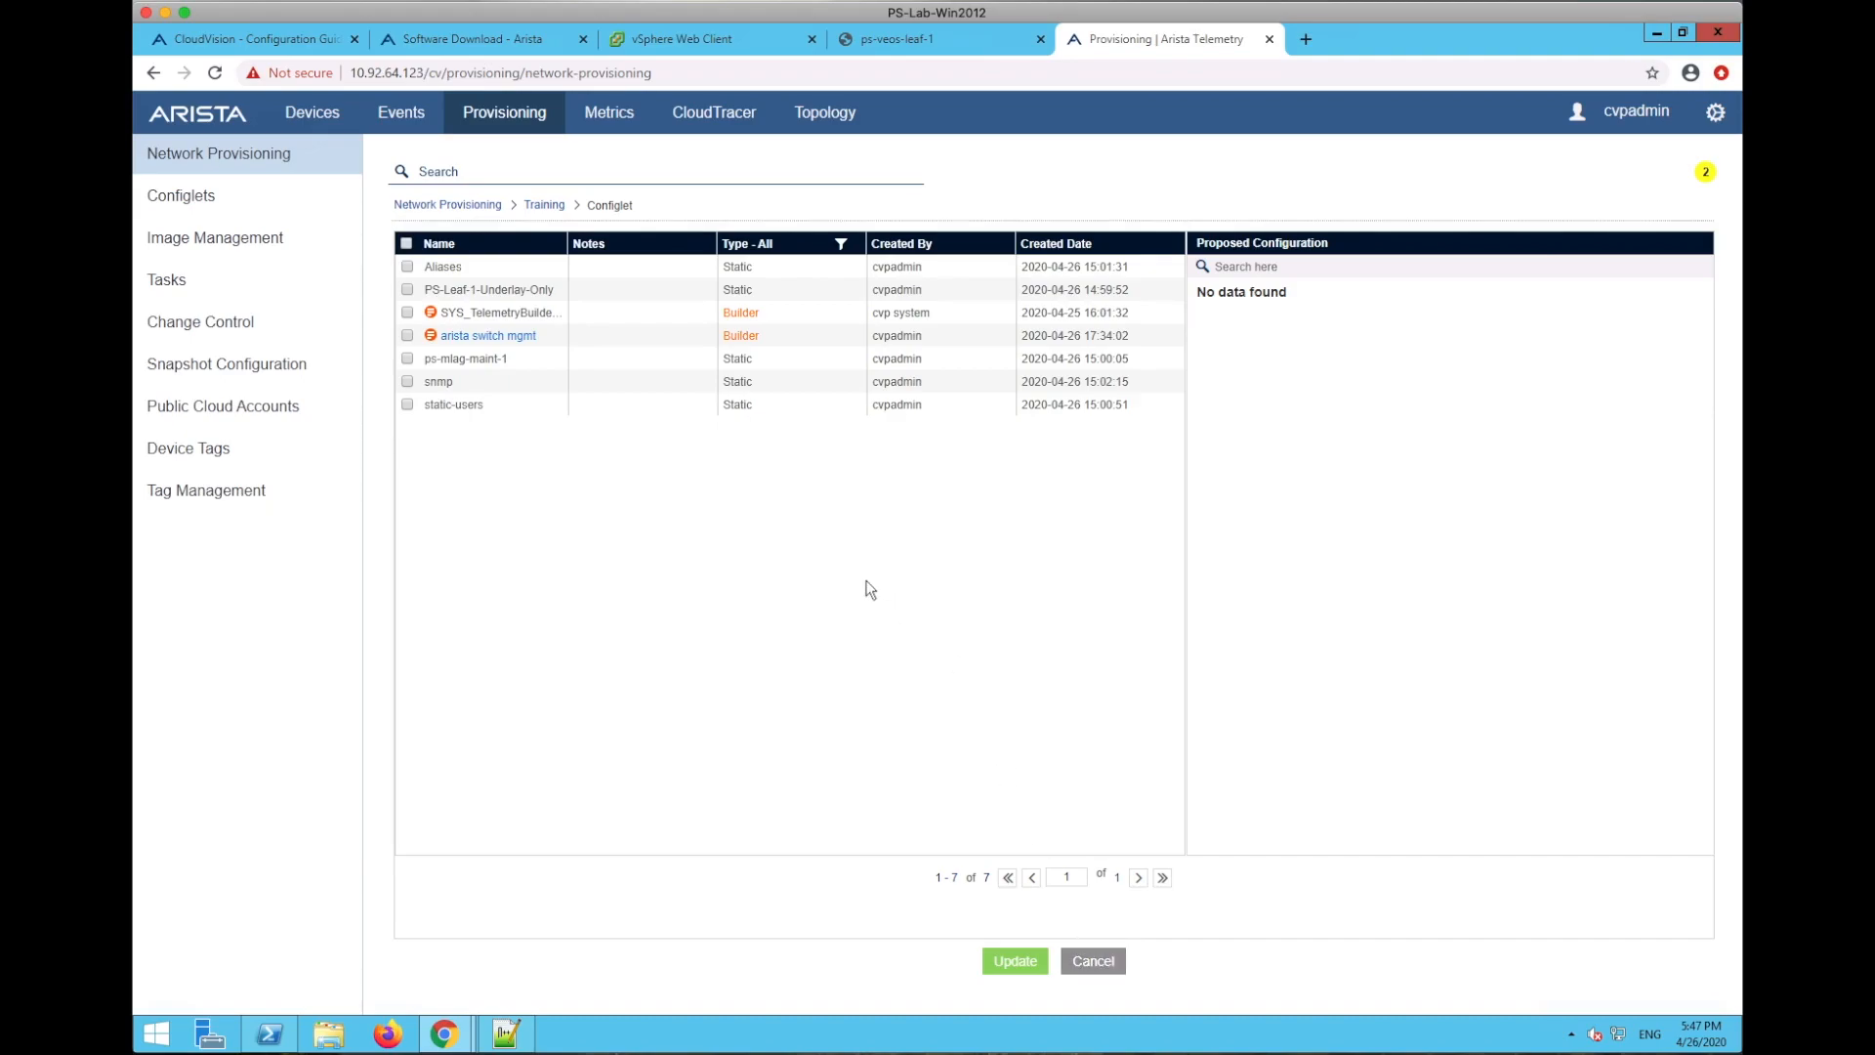
pyautogui.click(1093, 961)
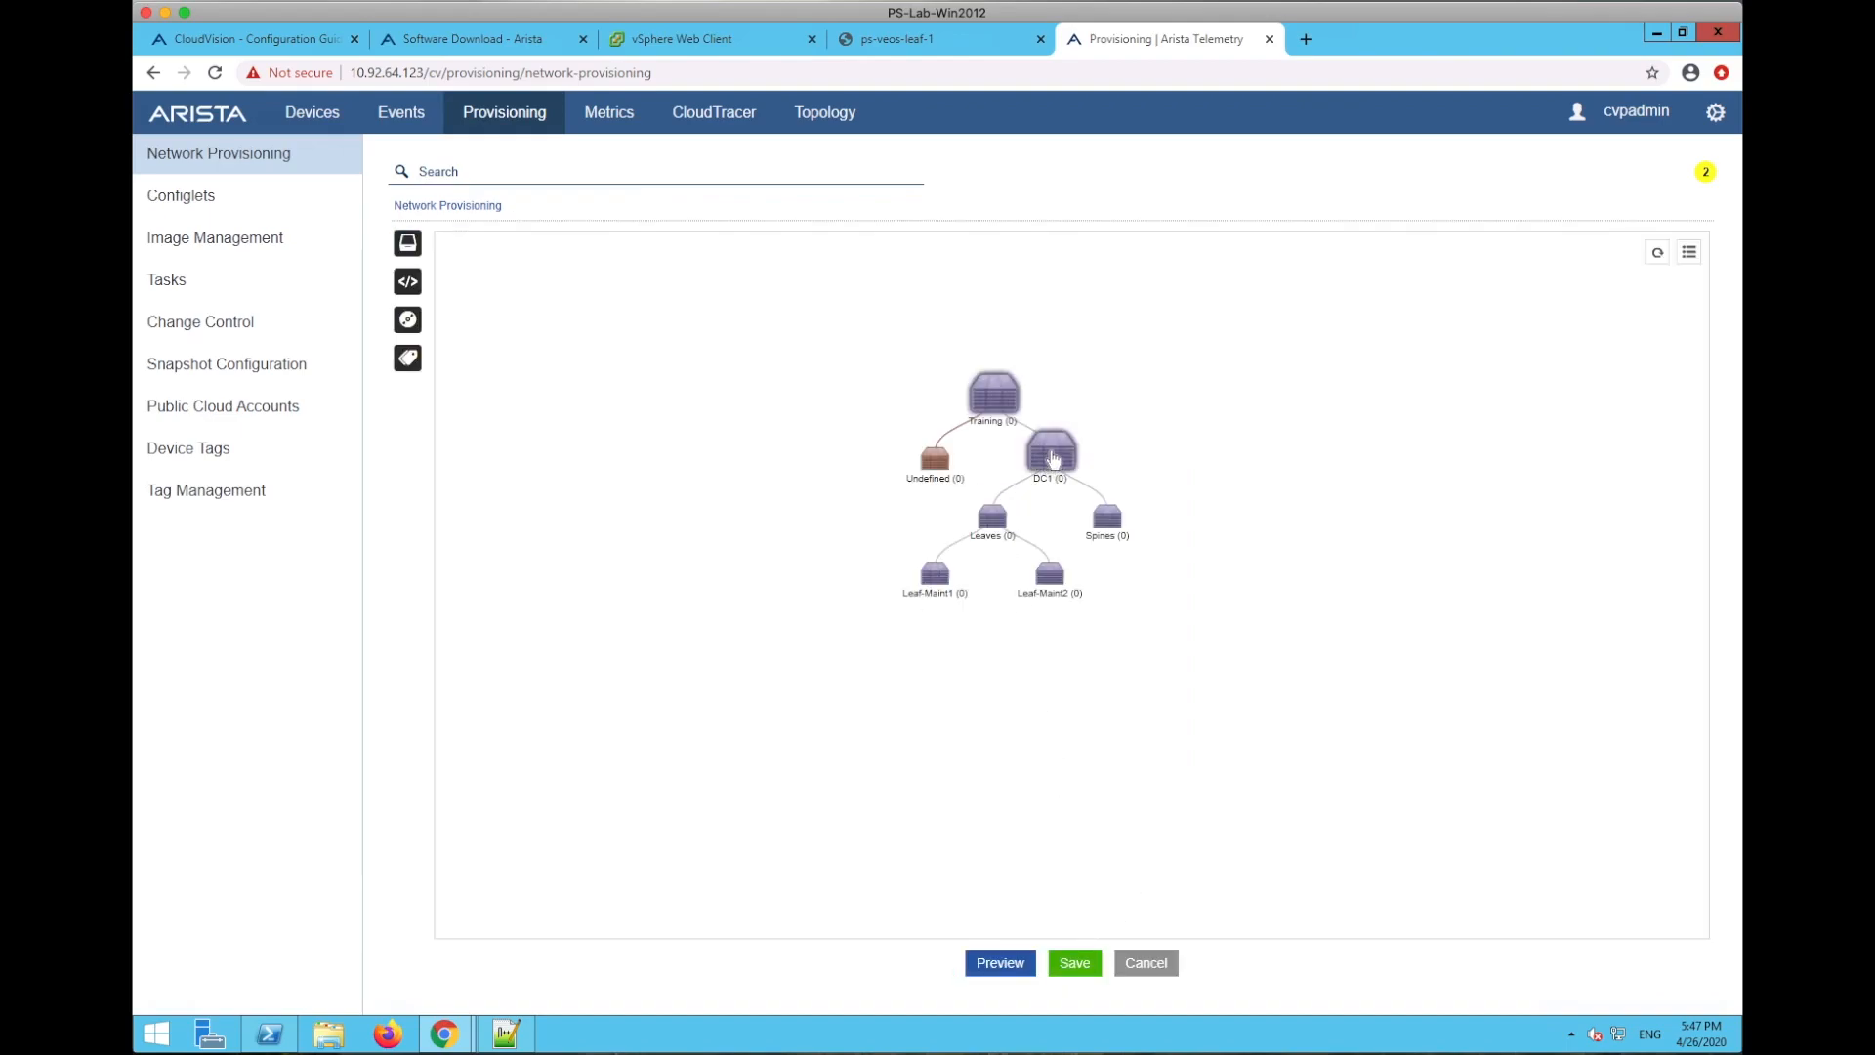
# - Review DC1's configlet assignments and cancel without changes
pyautogui.rightClick(1061, 454)
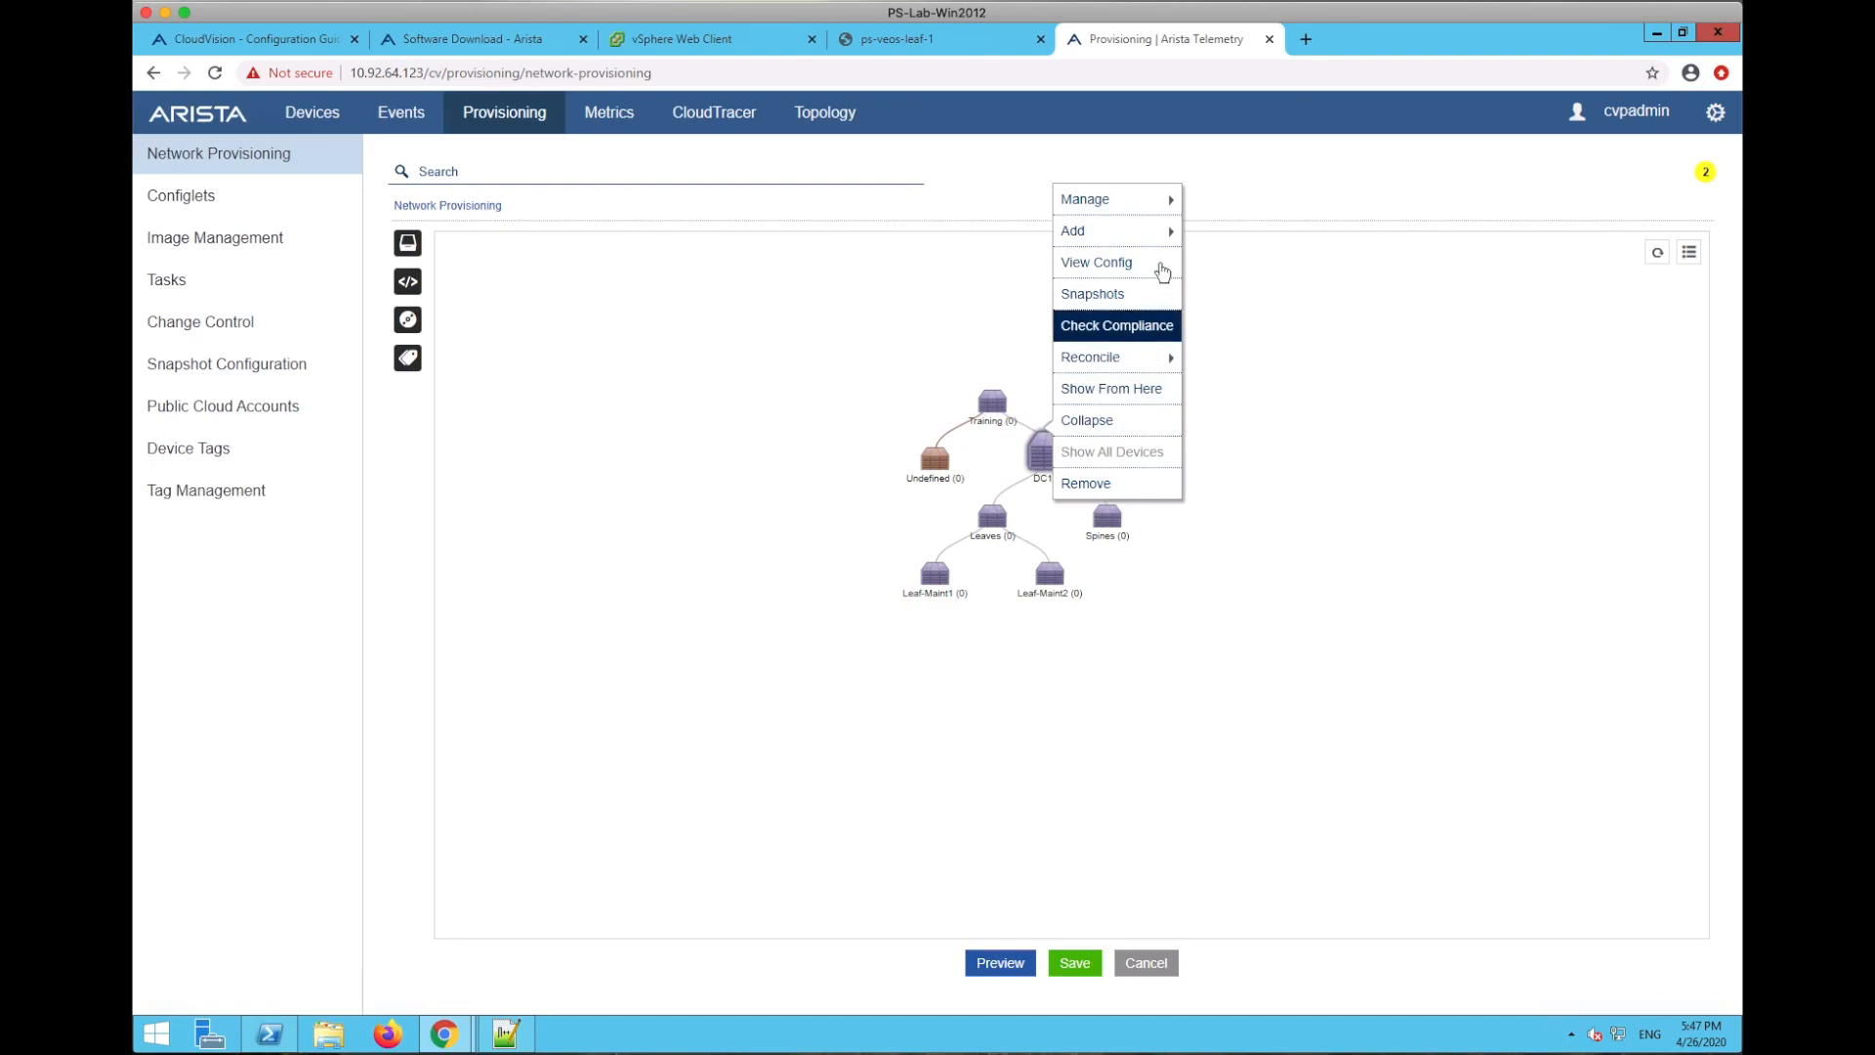
pyautogui.moveTo(1153, 207)
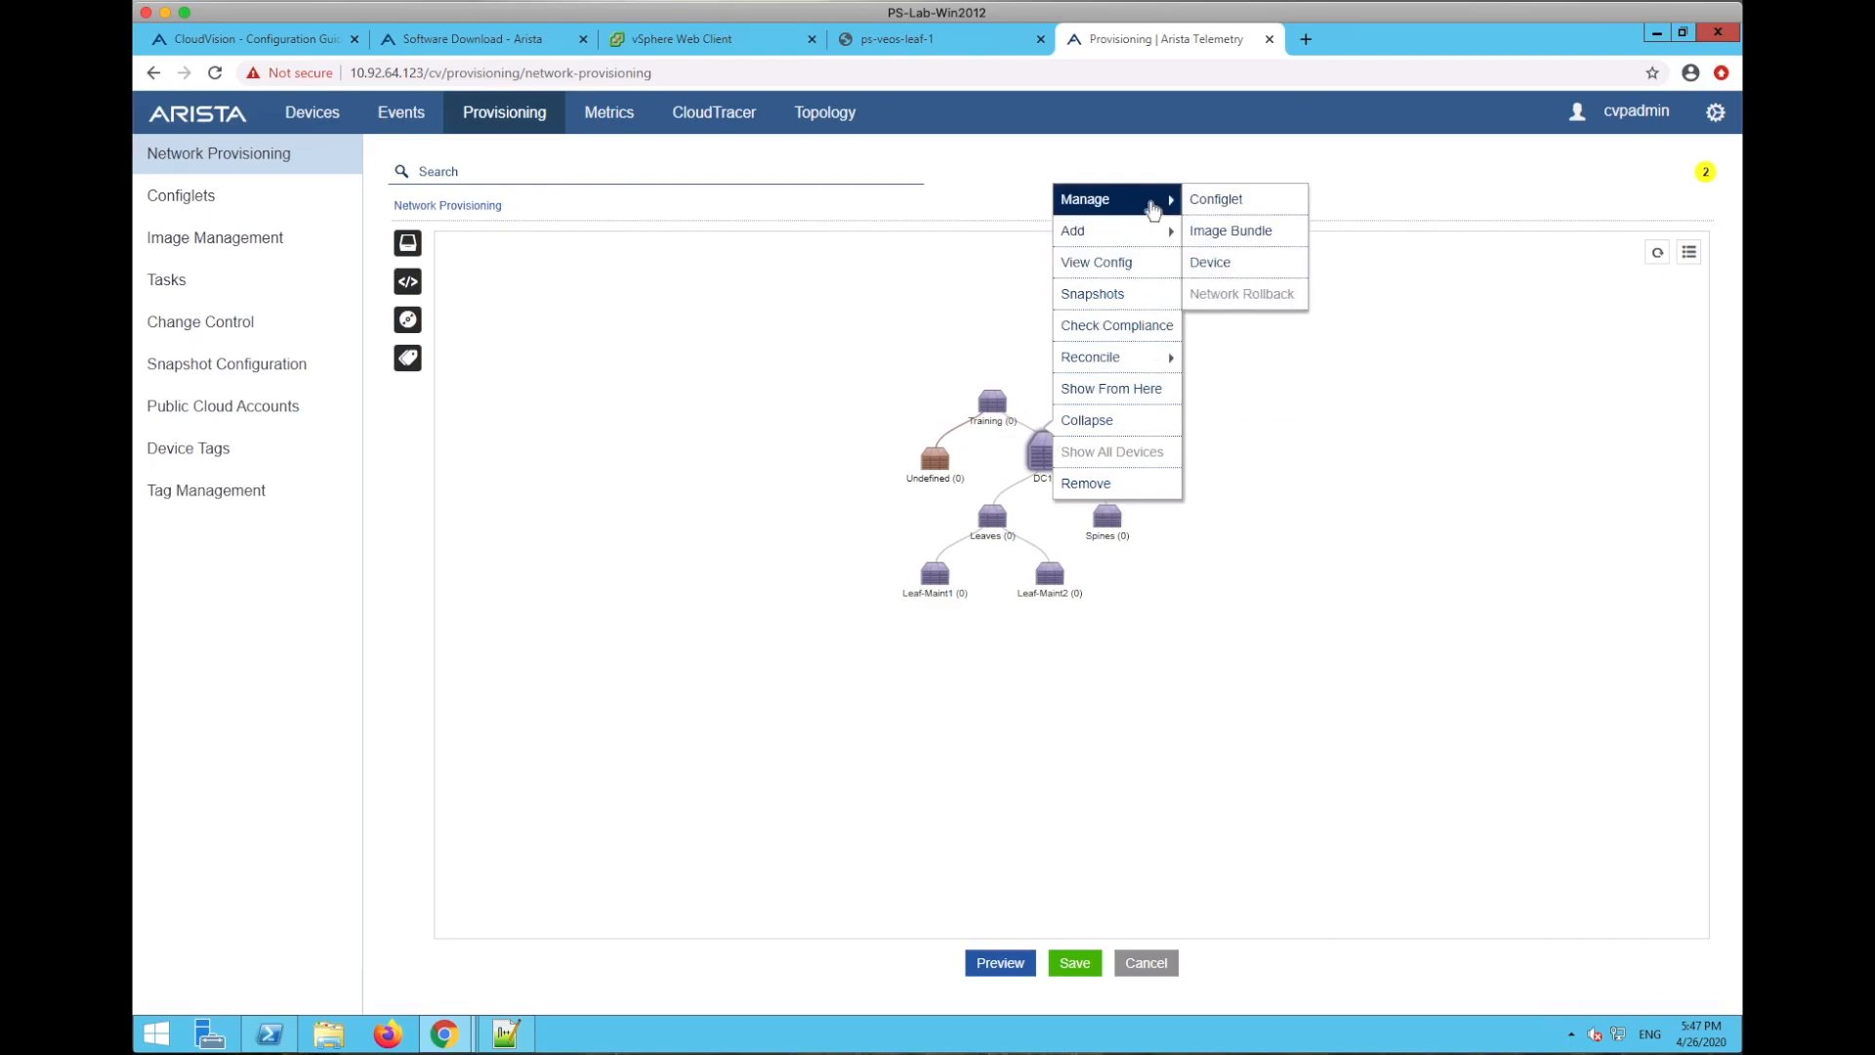
pyautogui.click(1213, 200)
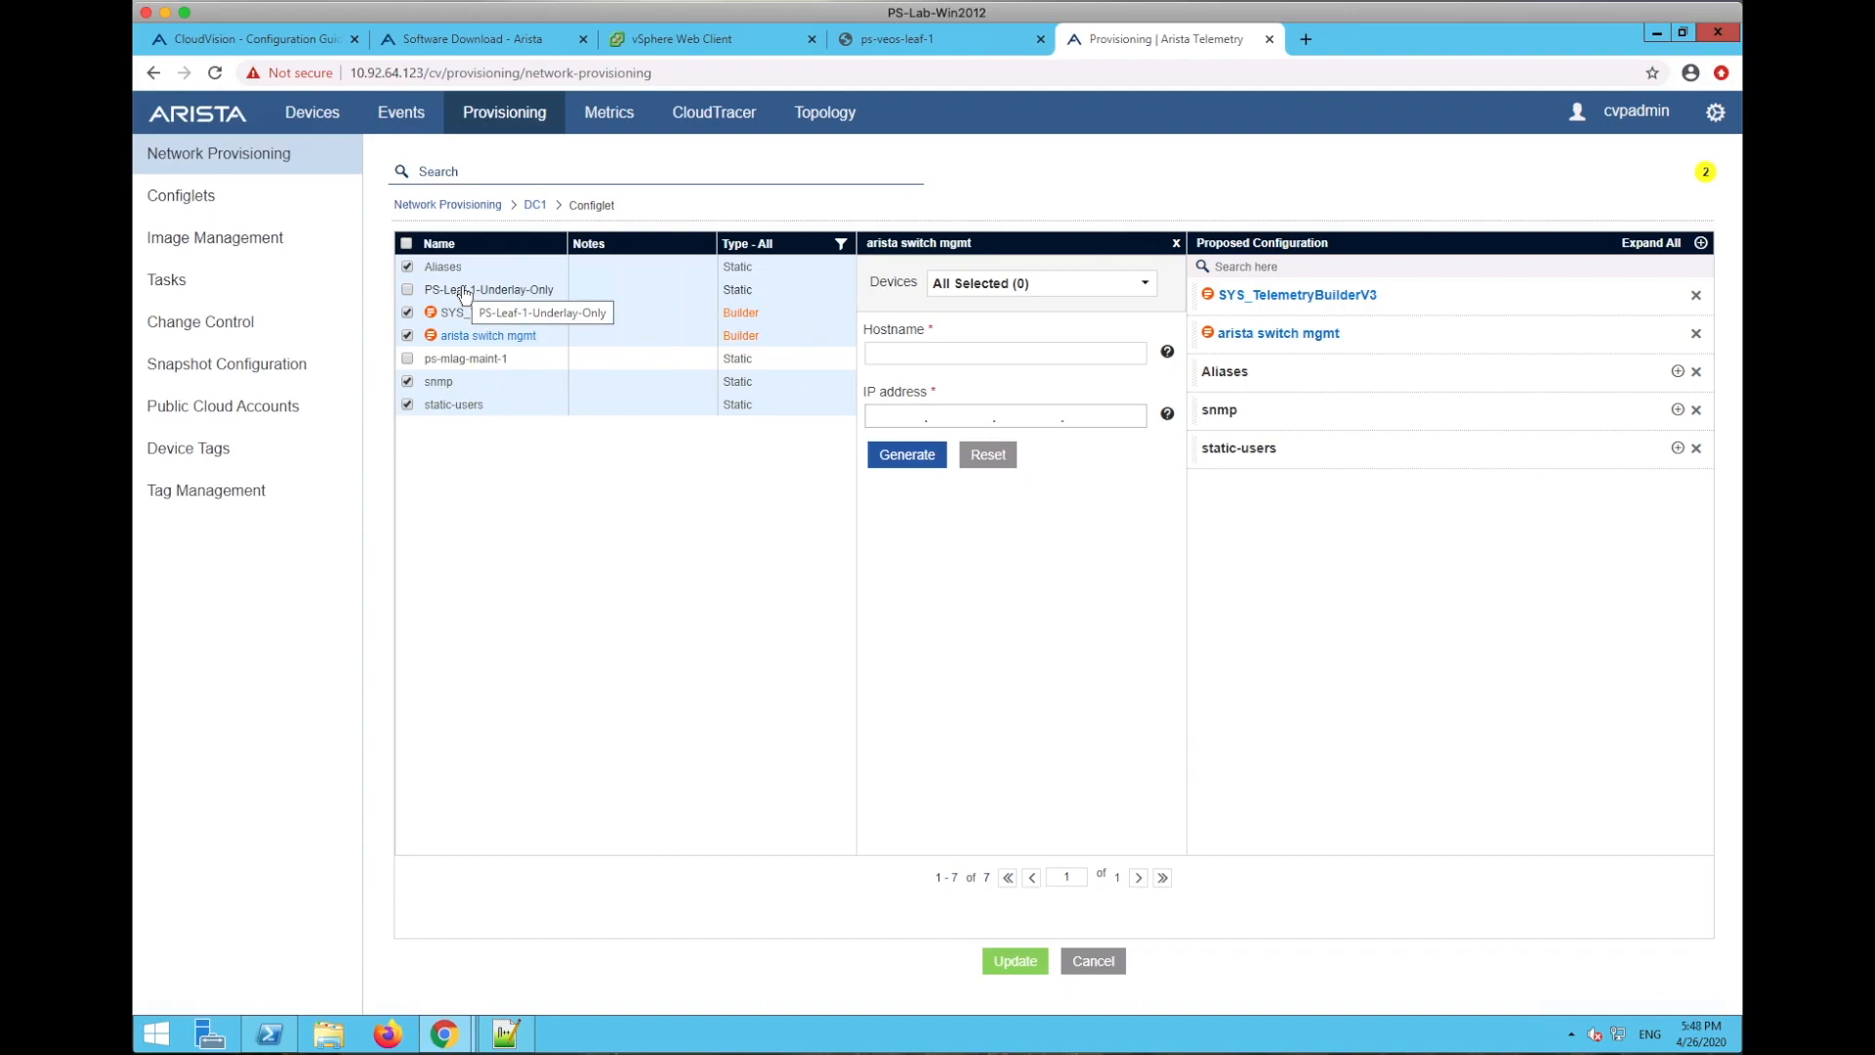
pyautogui.click(1093, 961)
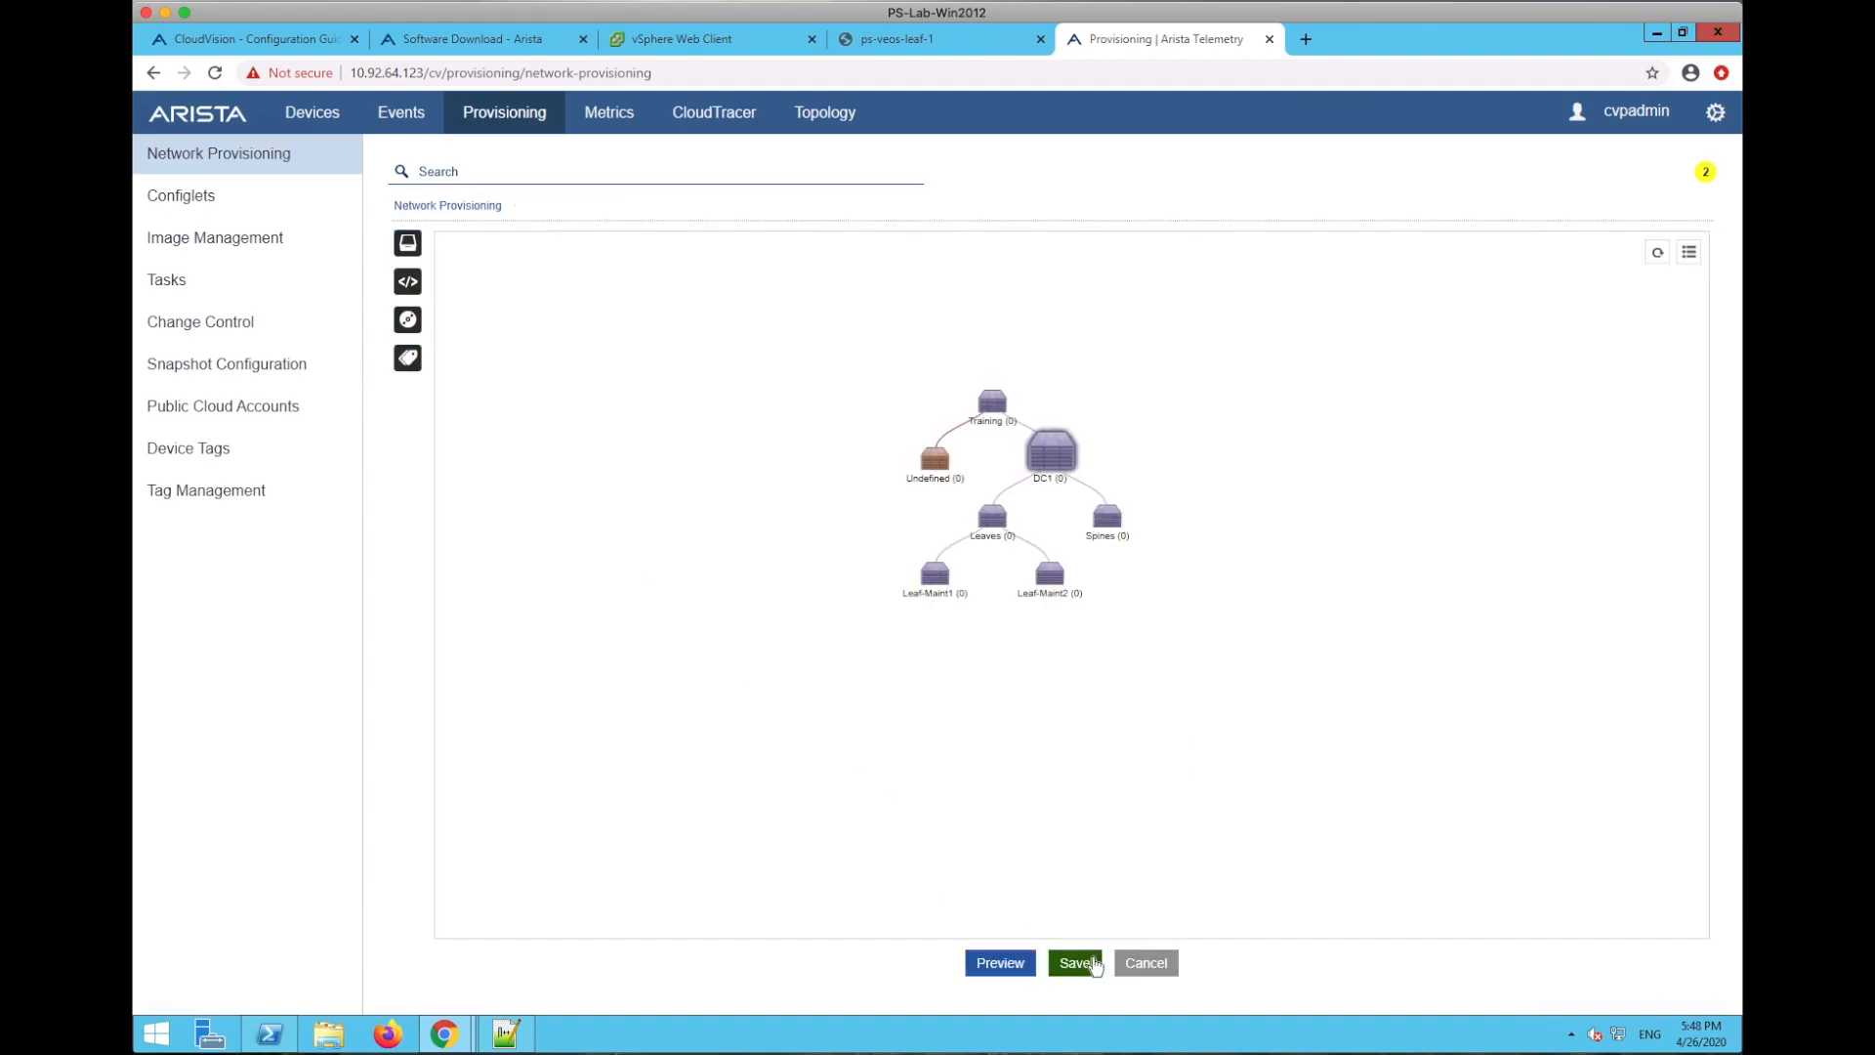
# - Glance at Configlets and the provisioning tree, then return to the ps-veos-leaf-1 console
pyautogui.click(198, 195)
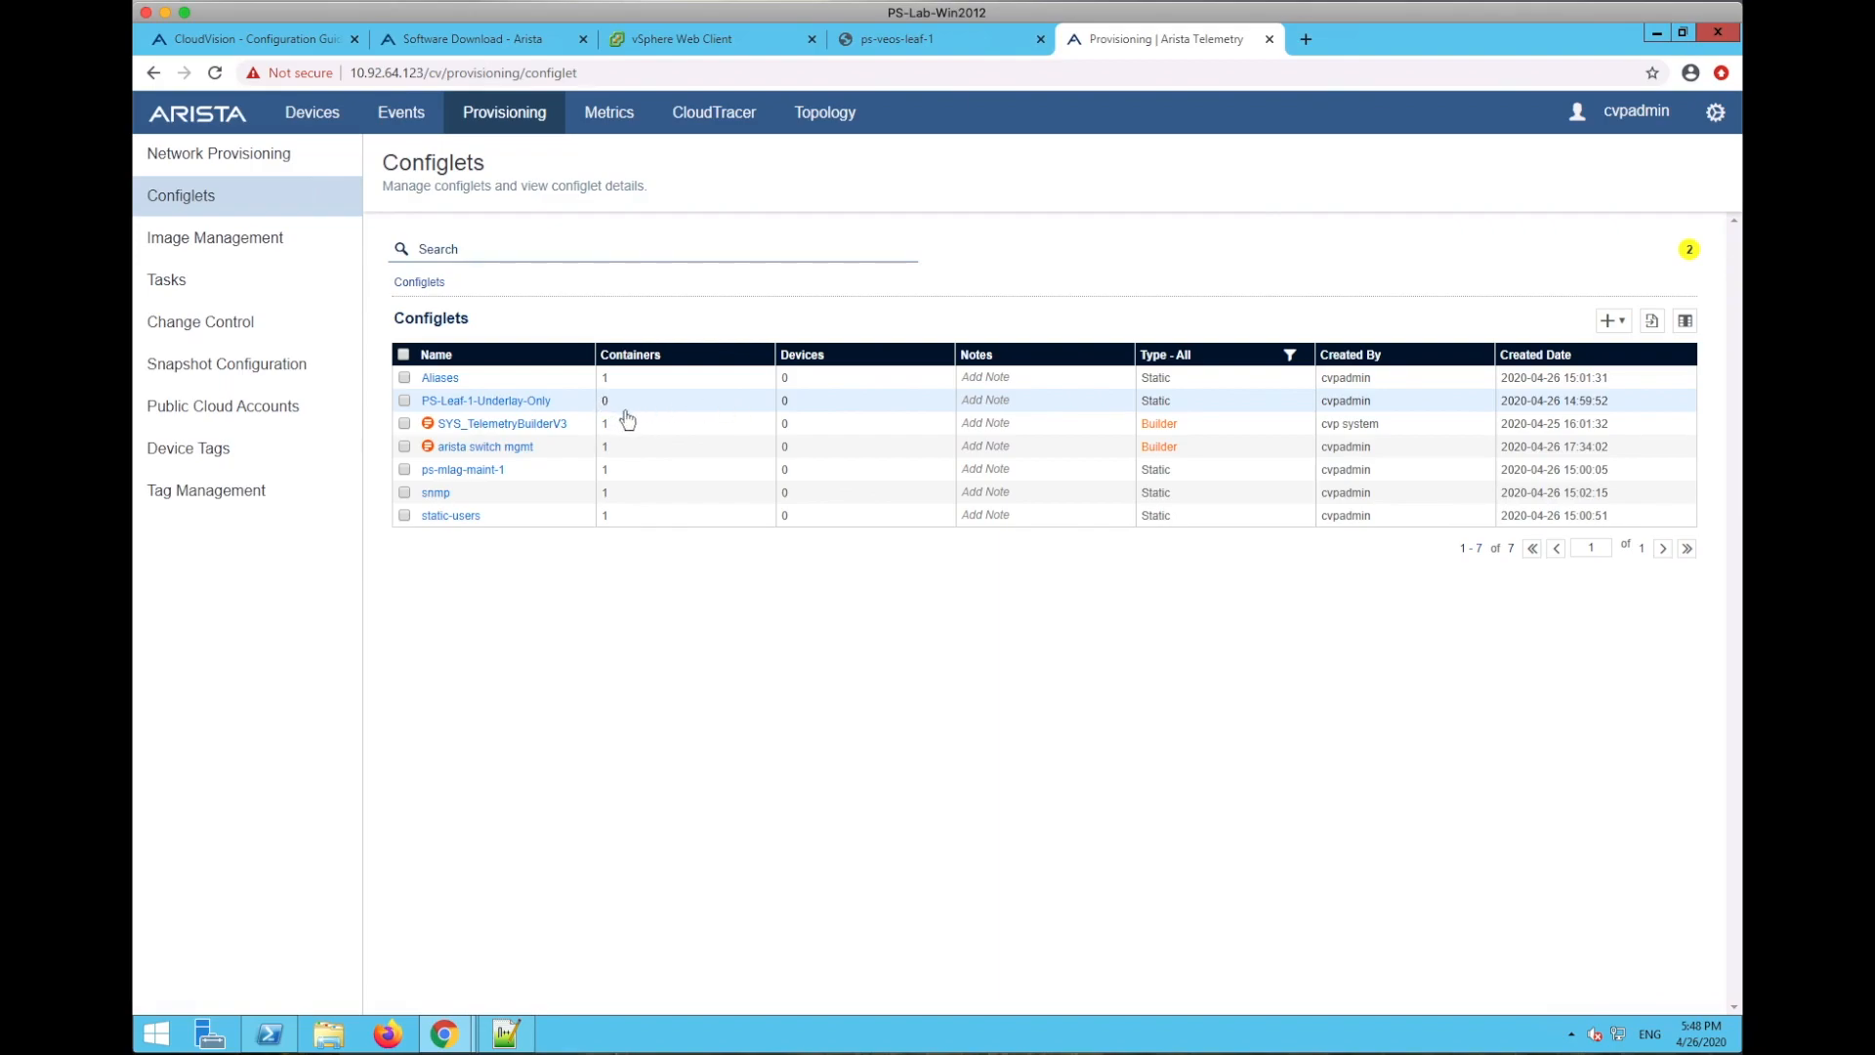
pyautogui.click(221, 156)
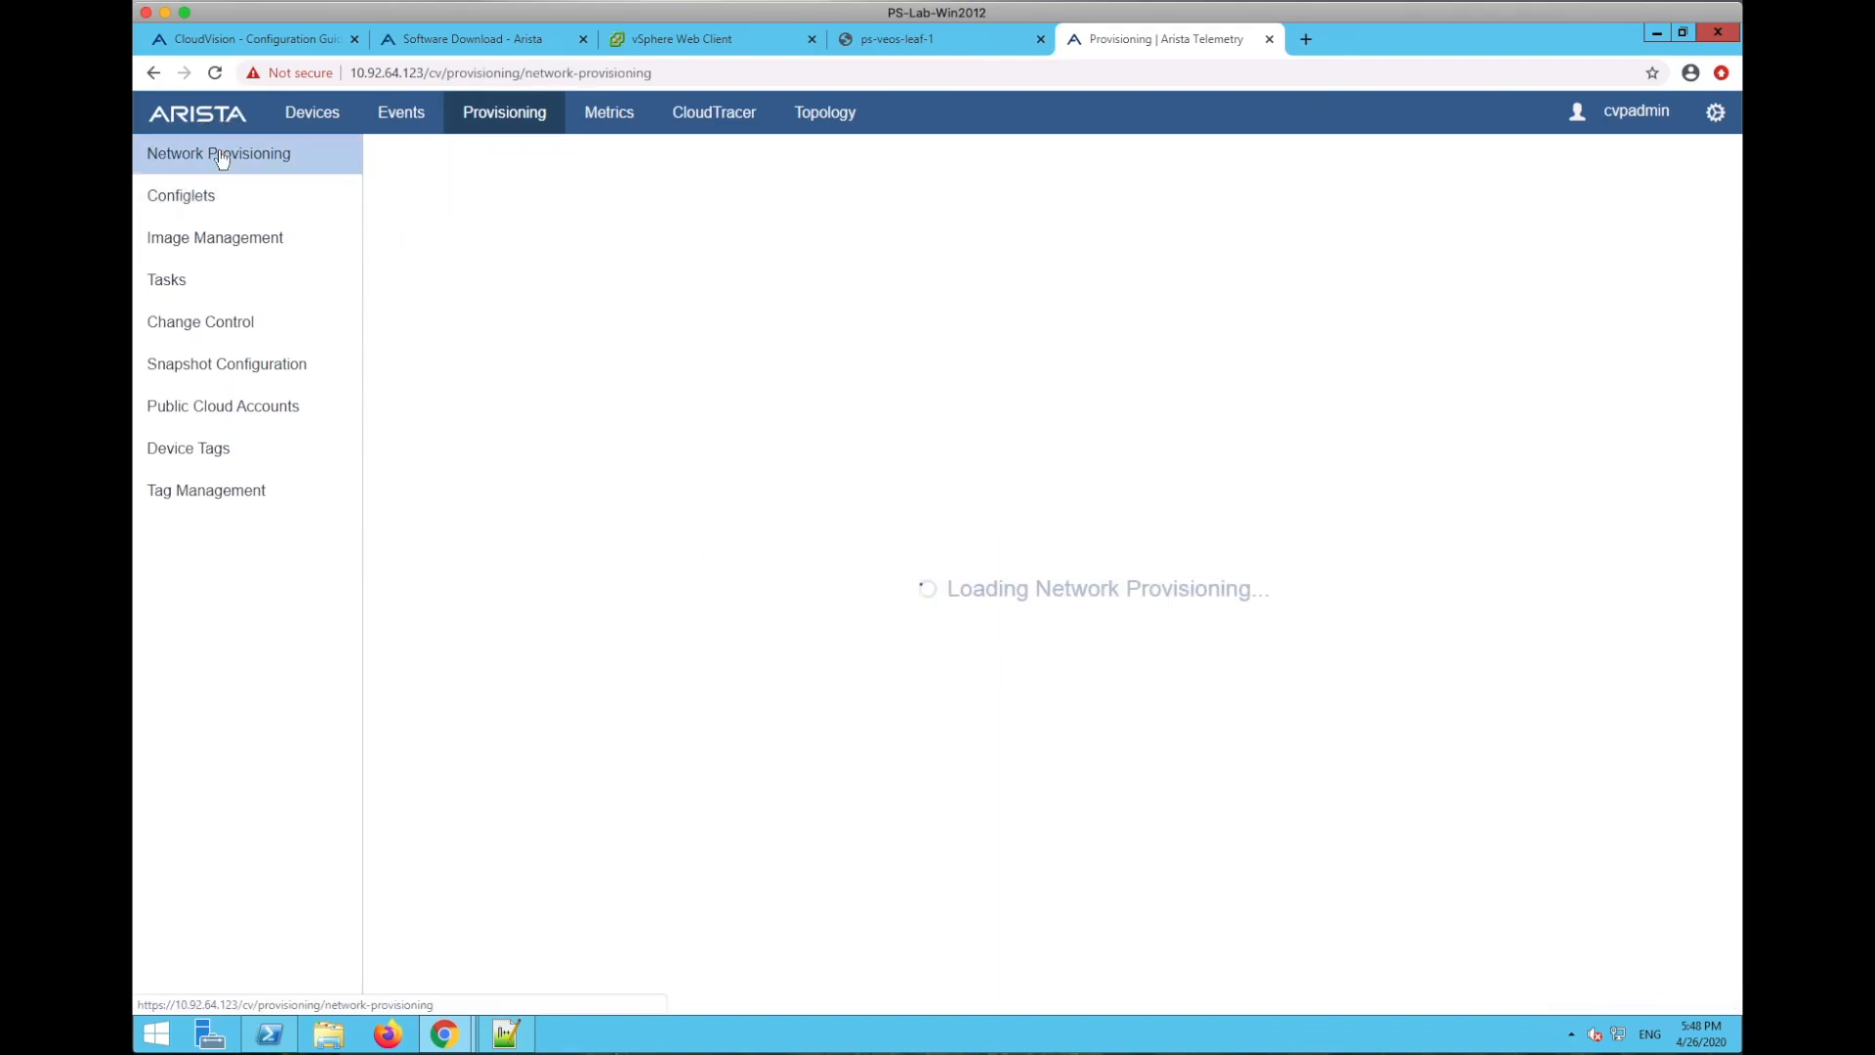
pyautogui.moveTo(804, 617); pyautogui.dragTo(786, 681)
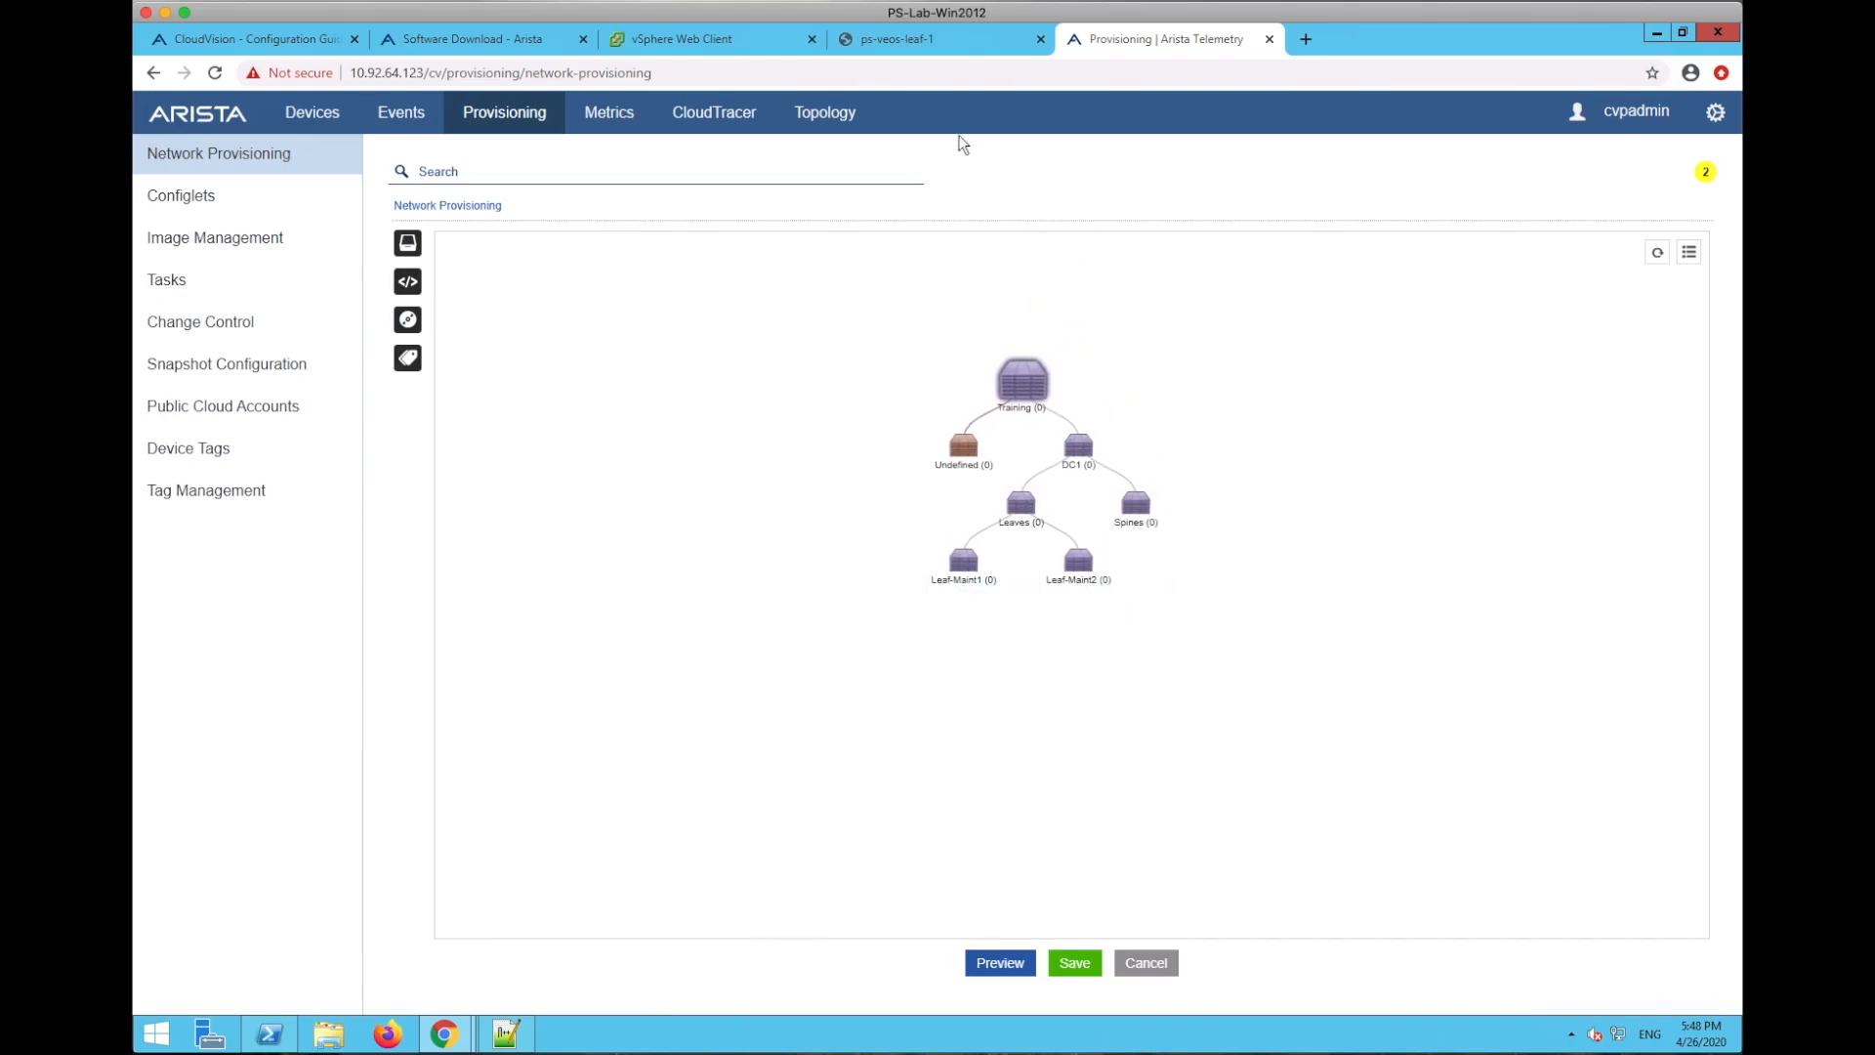
pyautogui.click(935, 43)
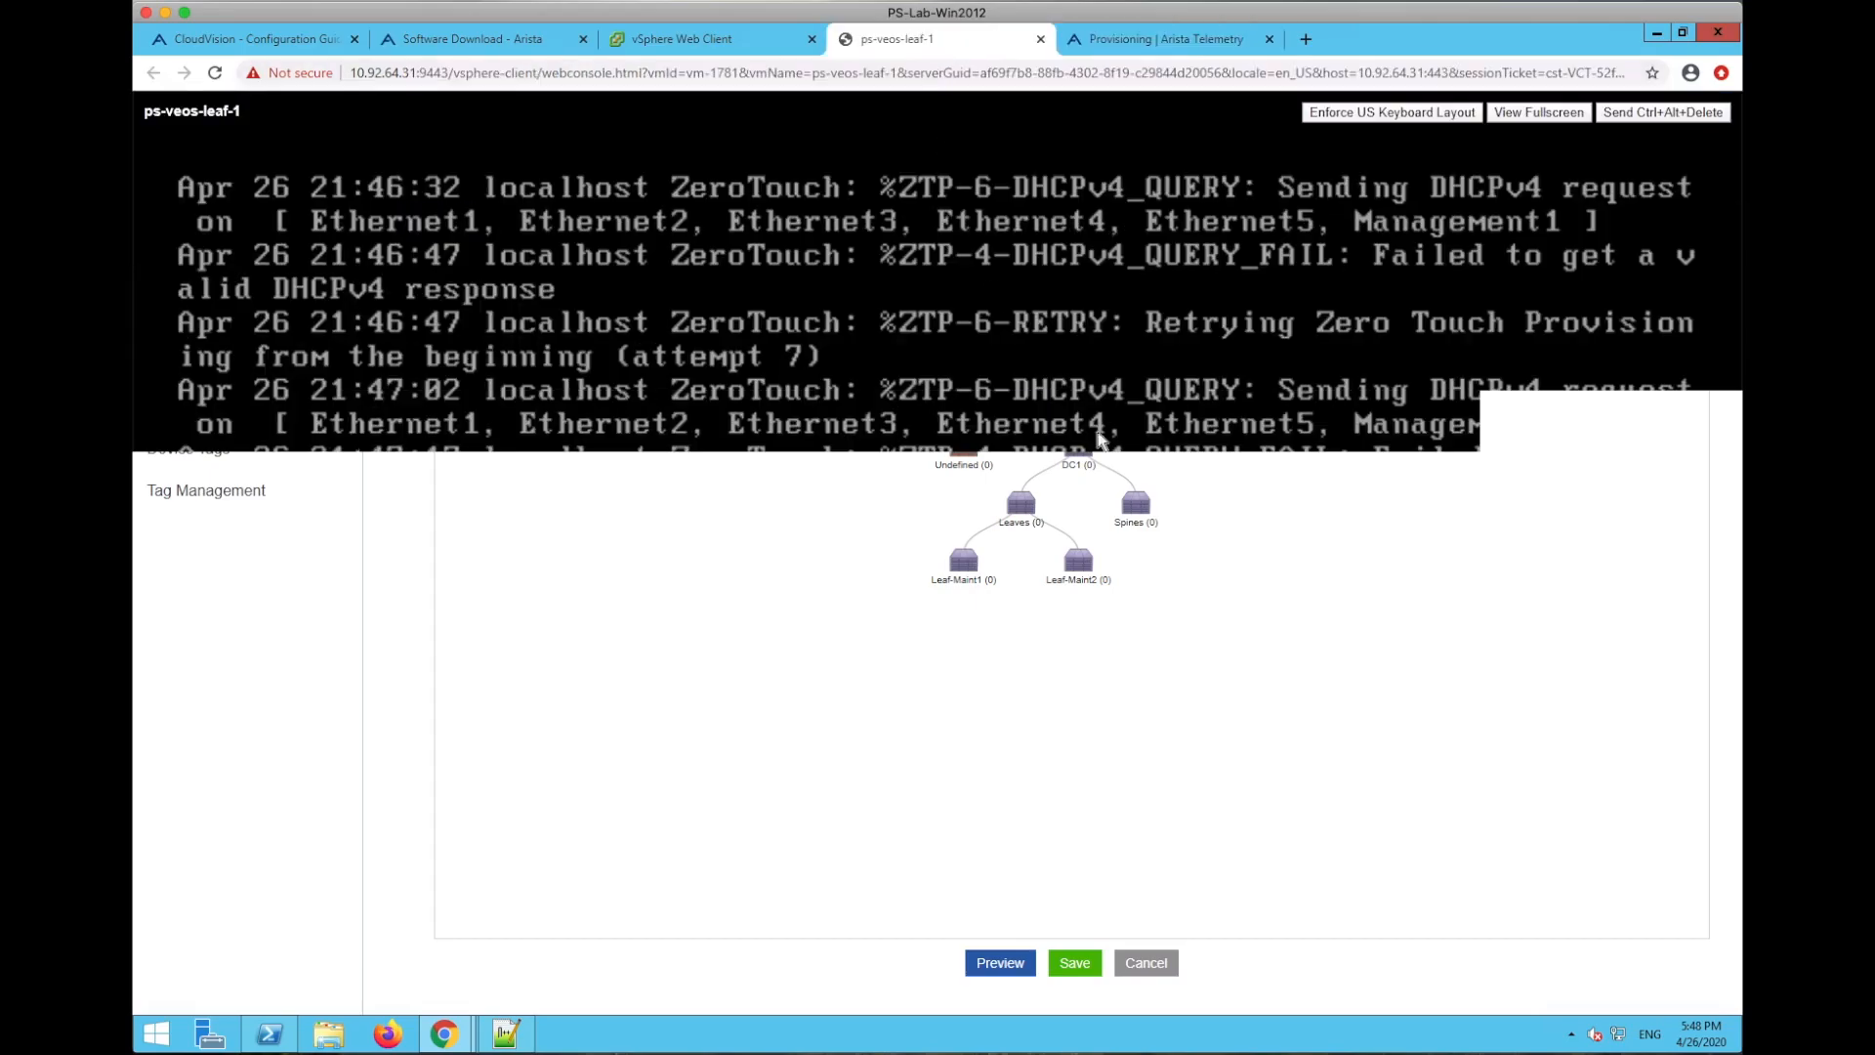
# - Refresh the leaf console, then bring up and enlarge the Terminal showing dhcpd status and dhcpd.conf
pyautogui.press('Return')
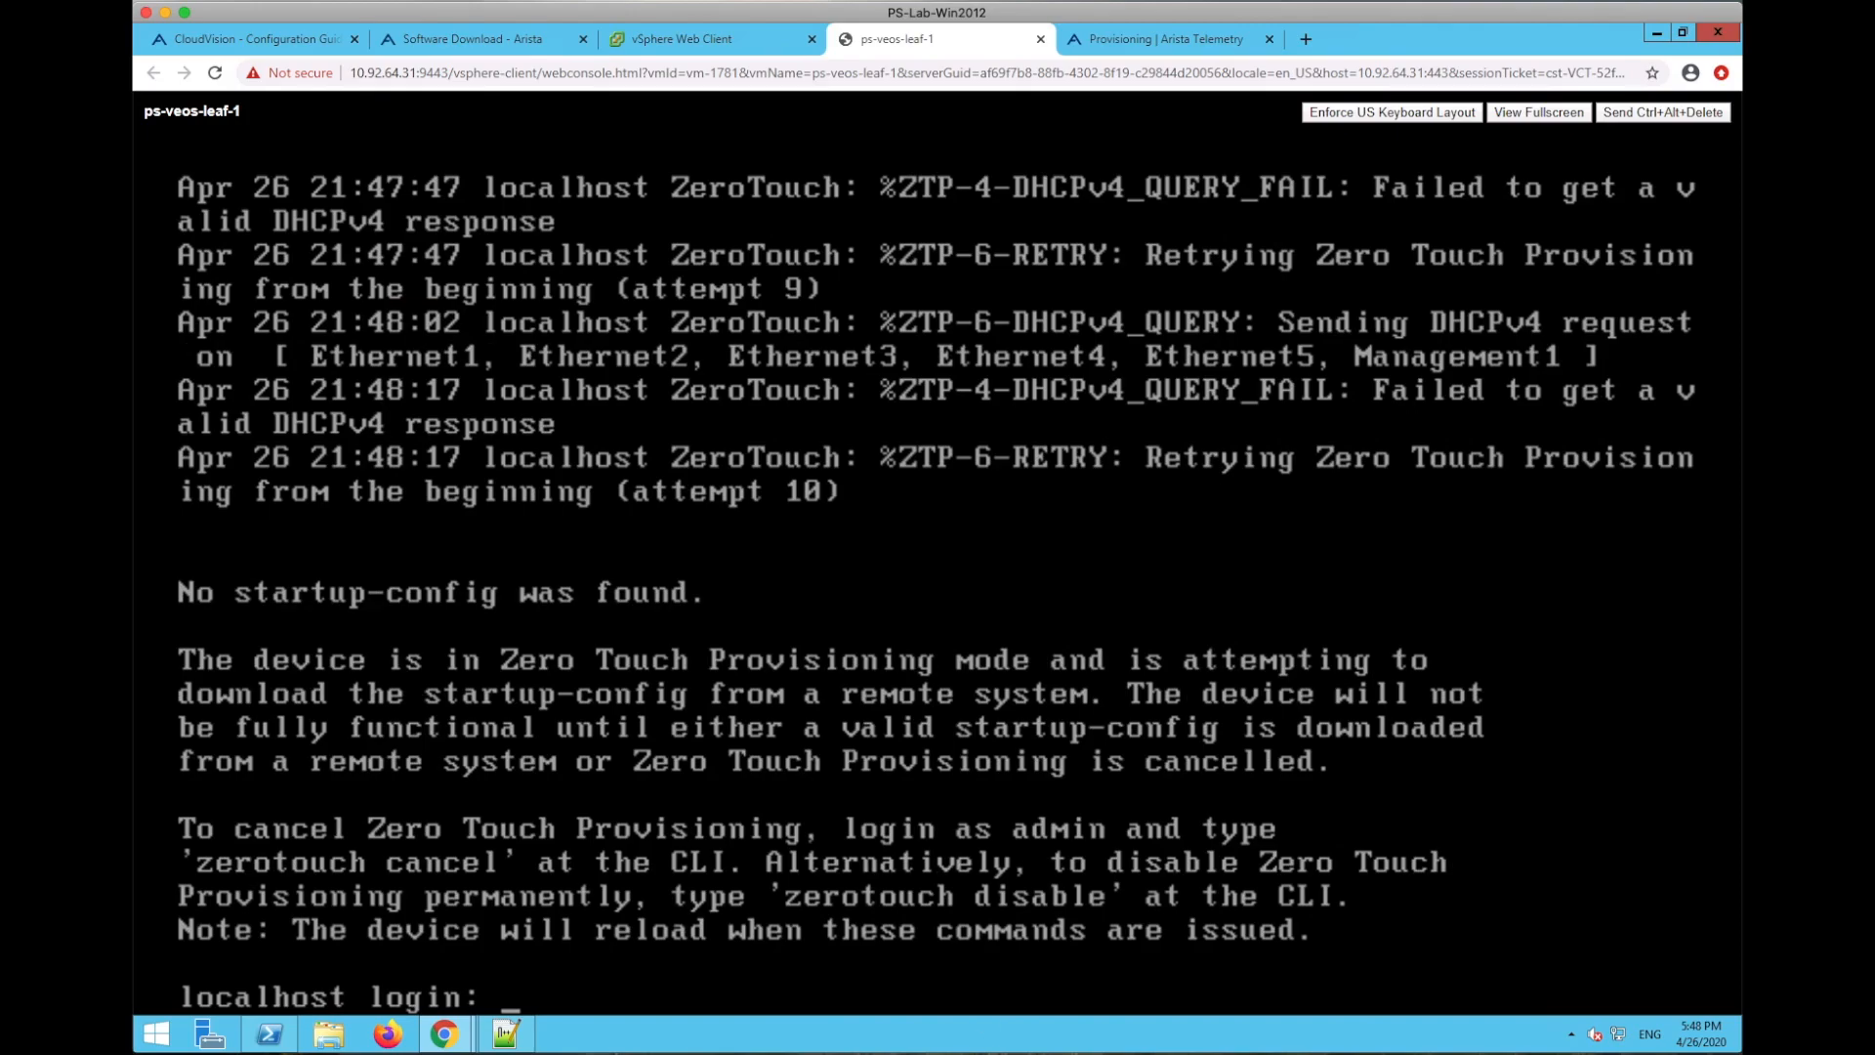
pyautogui.press('super+Tab')
pyautogui.moveTo(935, 754); pyautogui.dragTo(646, 38)
pyautogui.moveTo(1444, 789); pyautogui.dragTo(1628, 918)
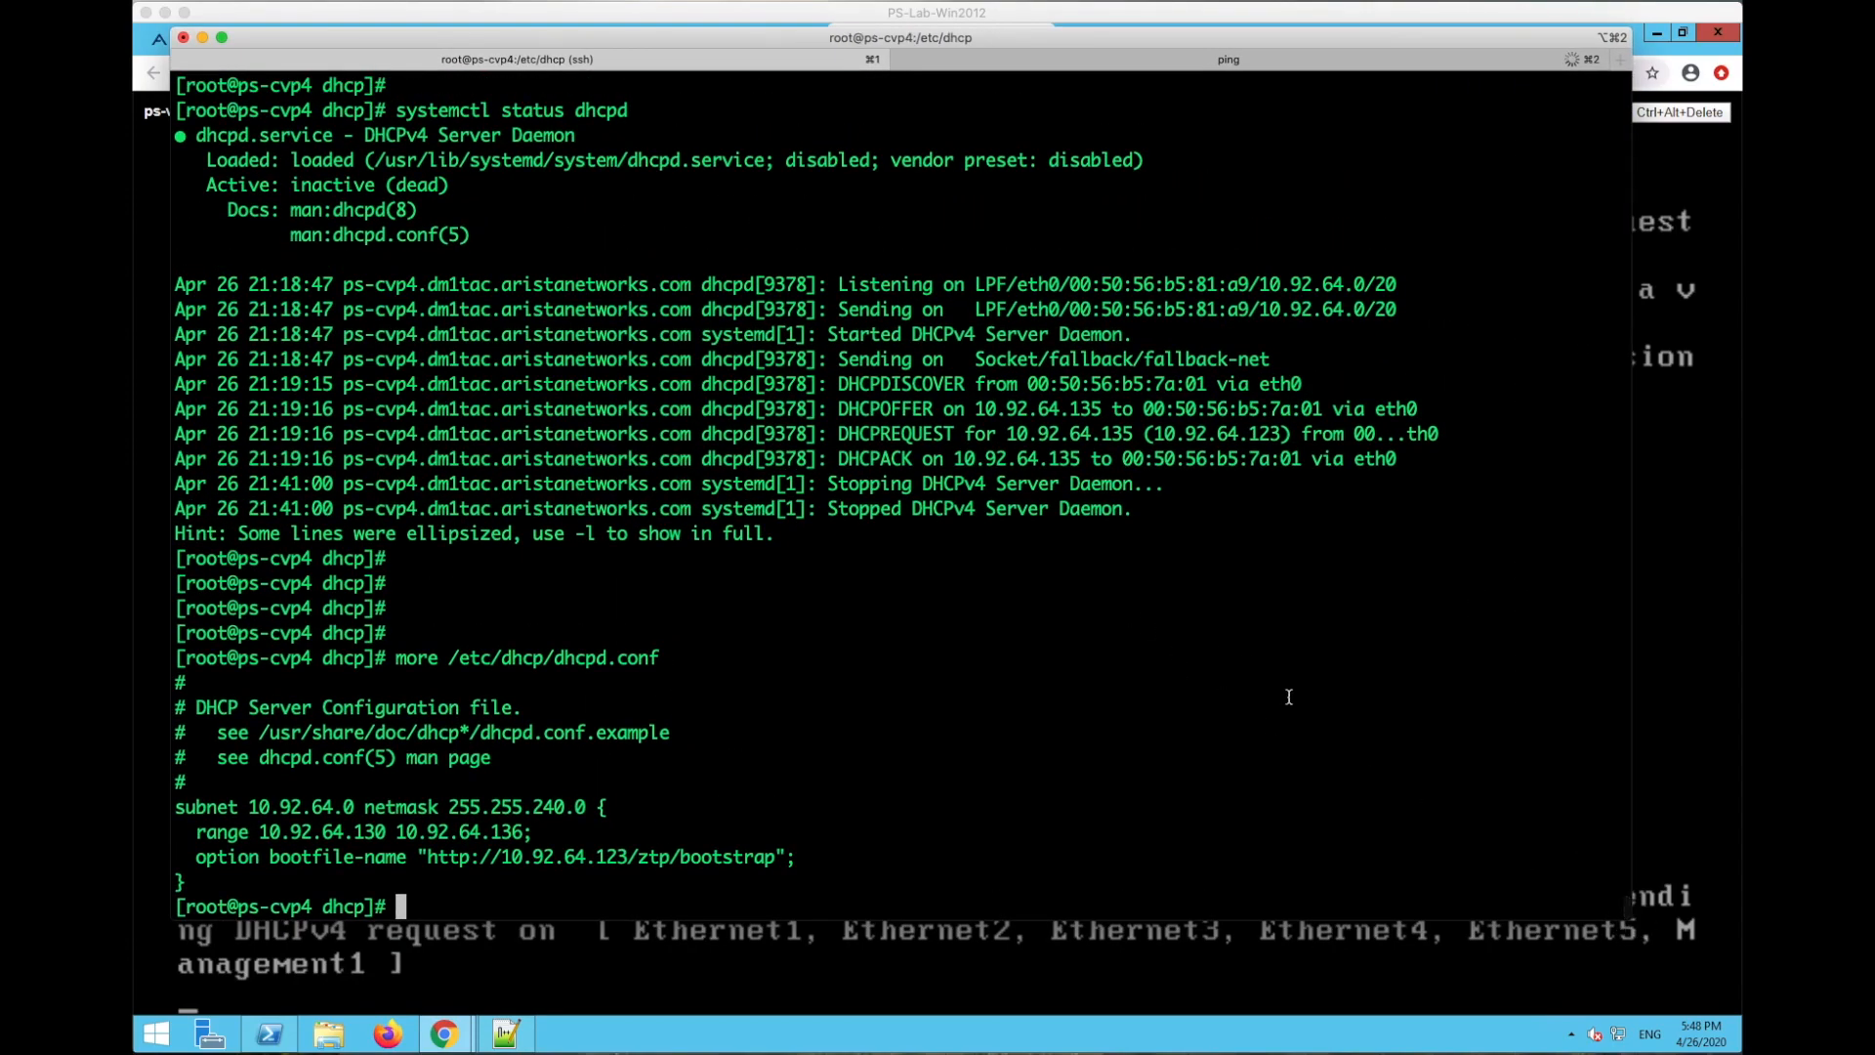
# - Review dhcpd.conf's subnet, 10.92.64.130–136 range and bootfile-name lines
pyautogui.press('Return')
pyautogui.press('Return')
pyautogui.press('Return')
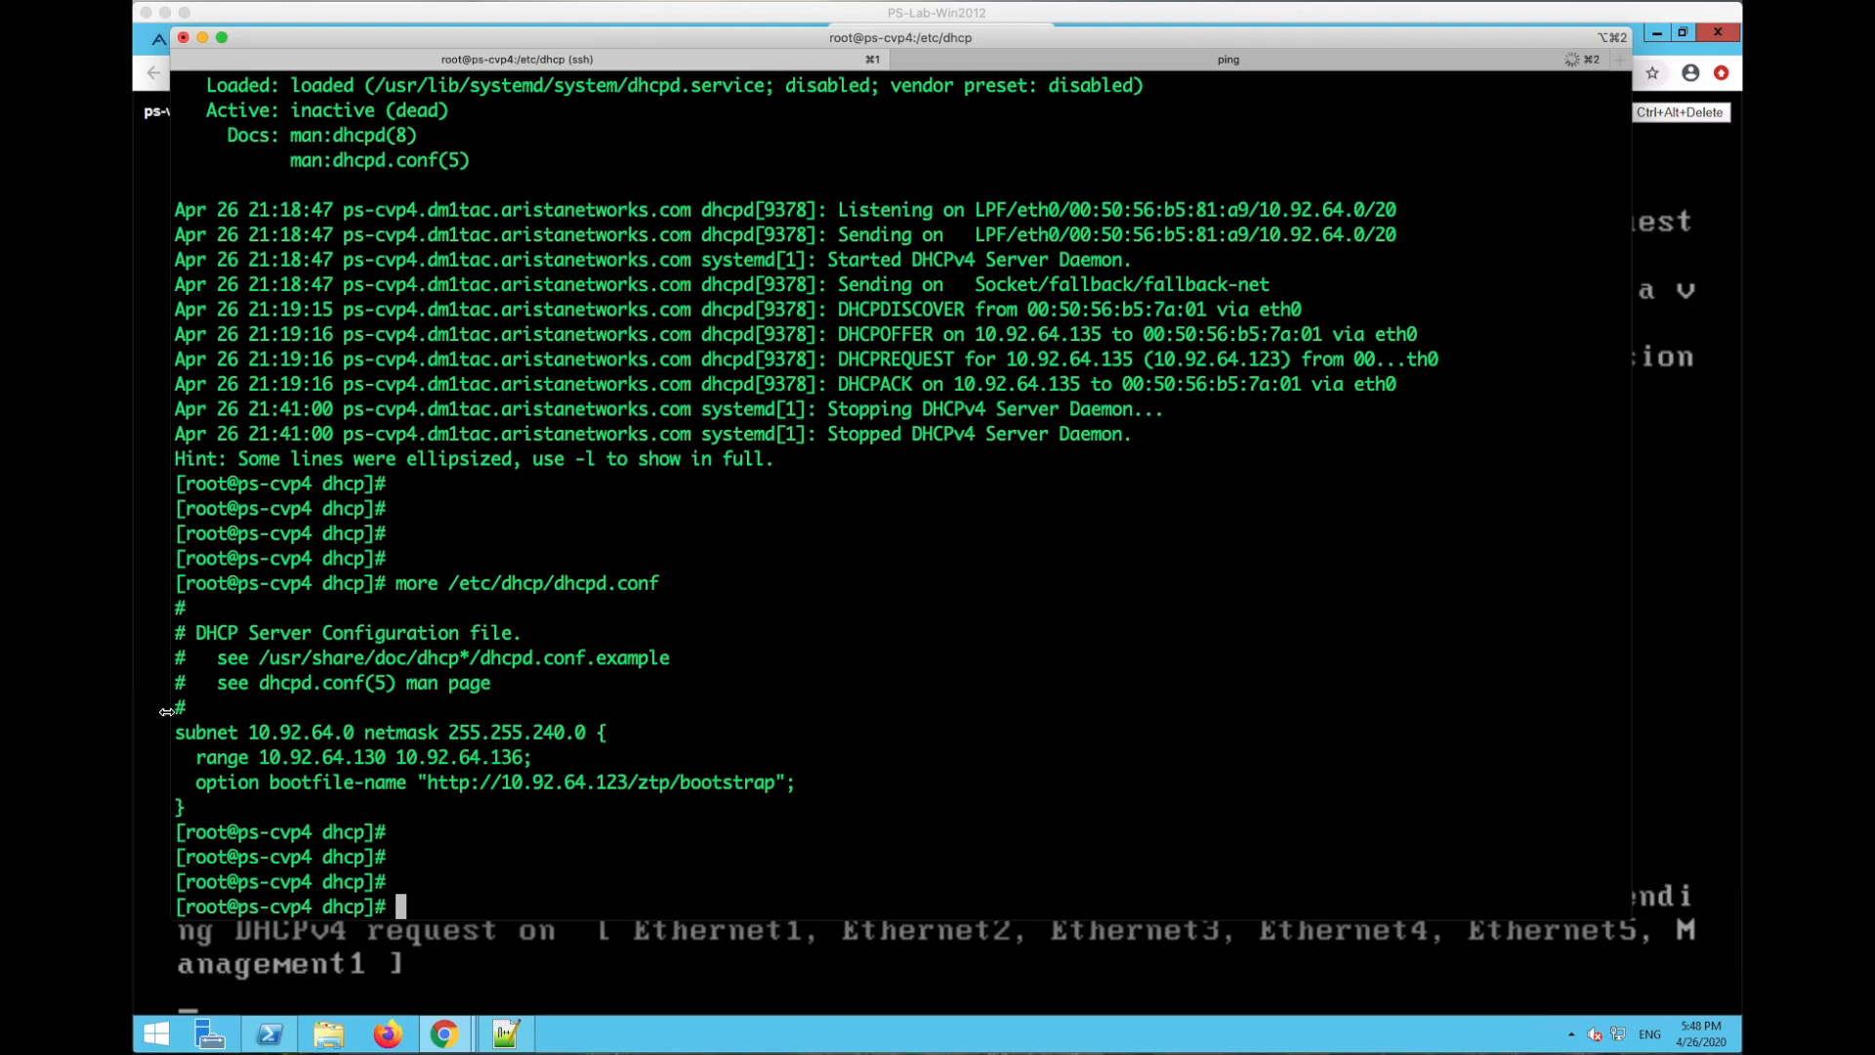
pyautogui.moveTo(174, 730); pyautogui.dragTo(621, 729)
pyautogui.click(350, 799)
pyautogui.tripleClick(189, 749)
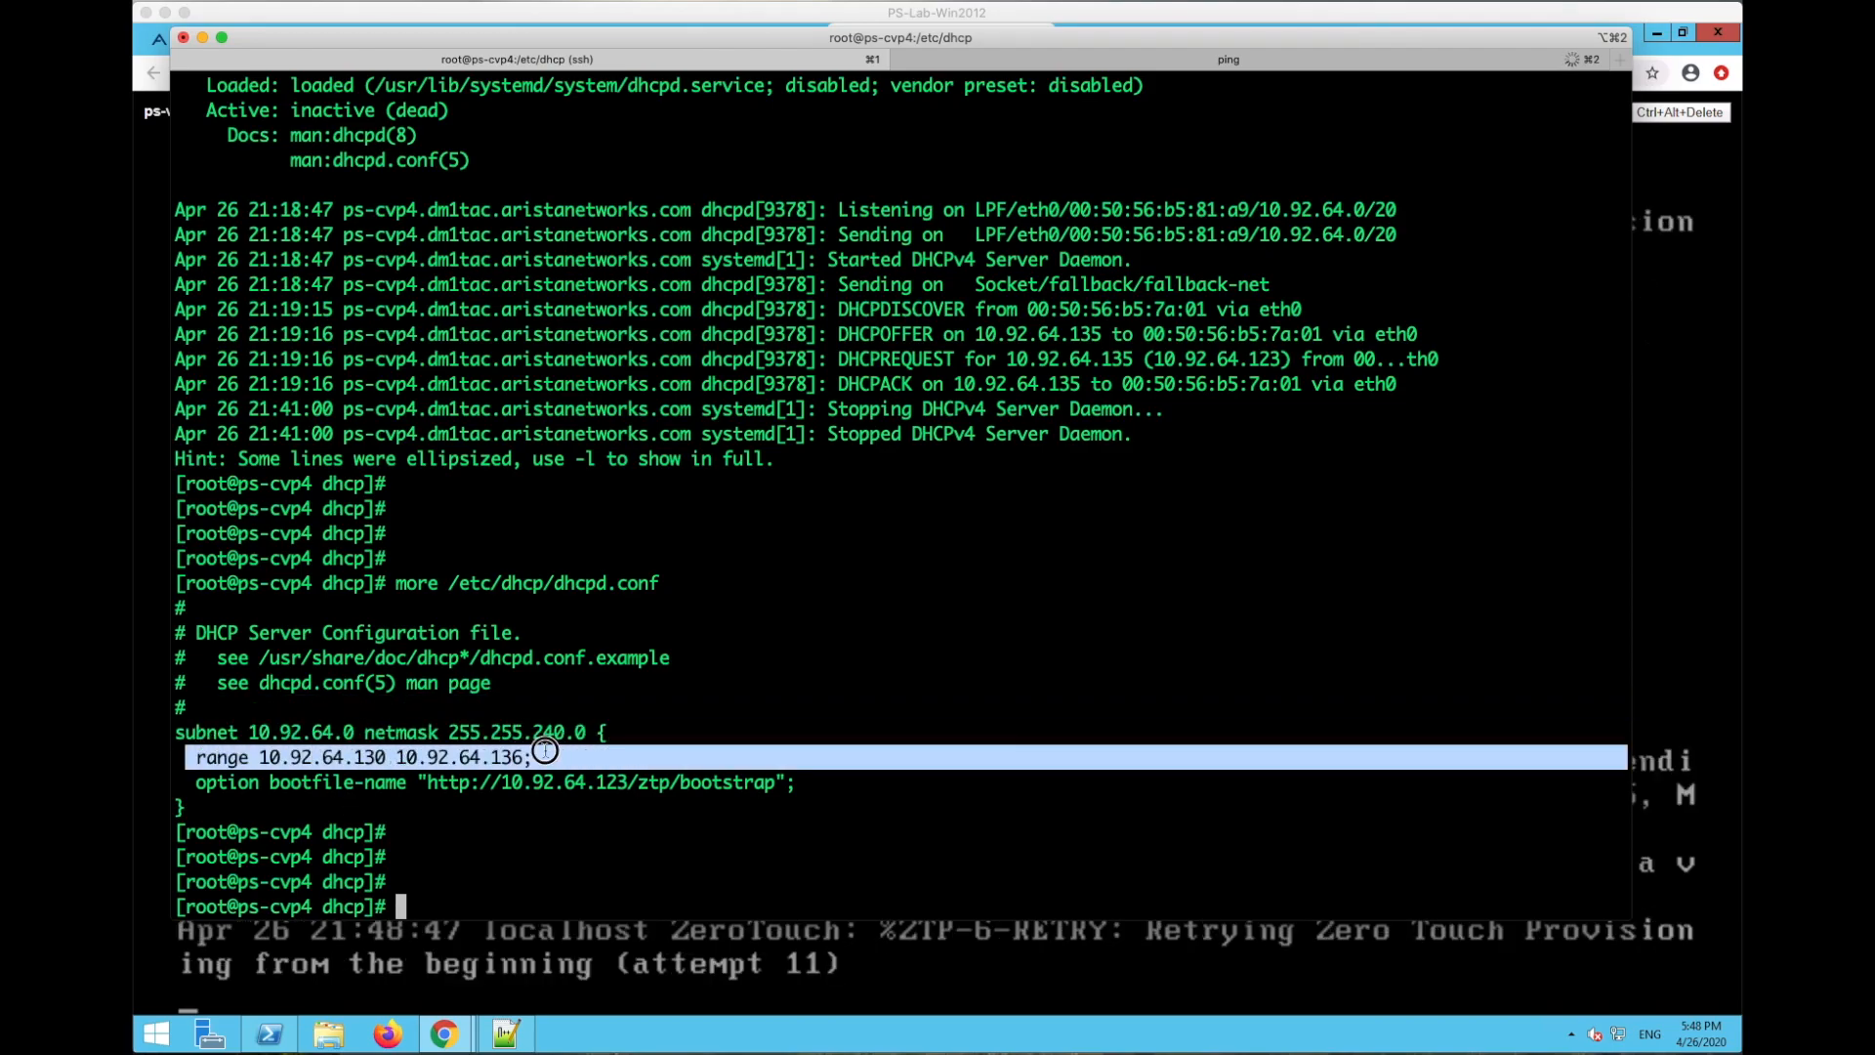
pyautogui.click(509, 778)
pyautogui.moveTo(195, 782); pyautogui.dragTo(812, 783)
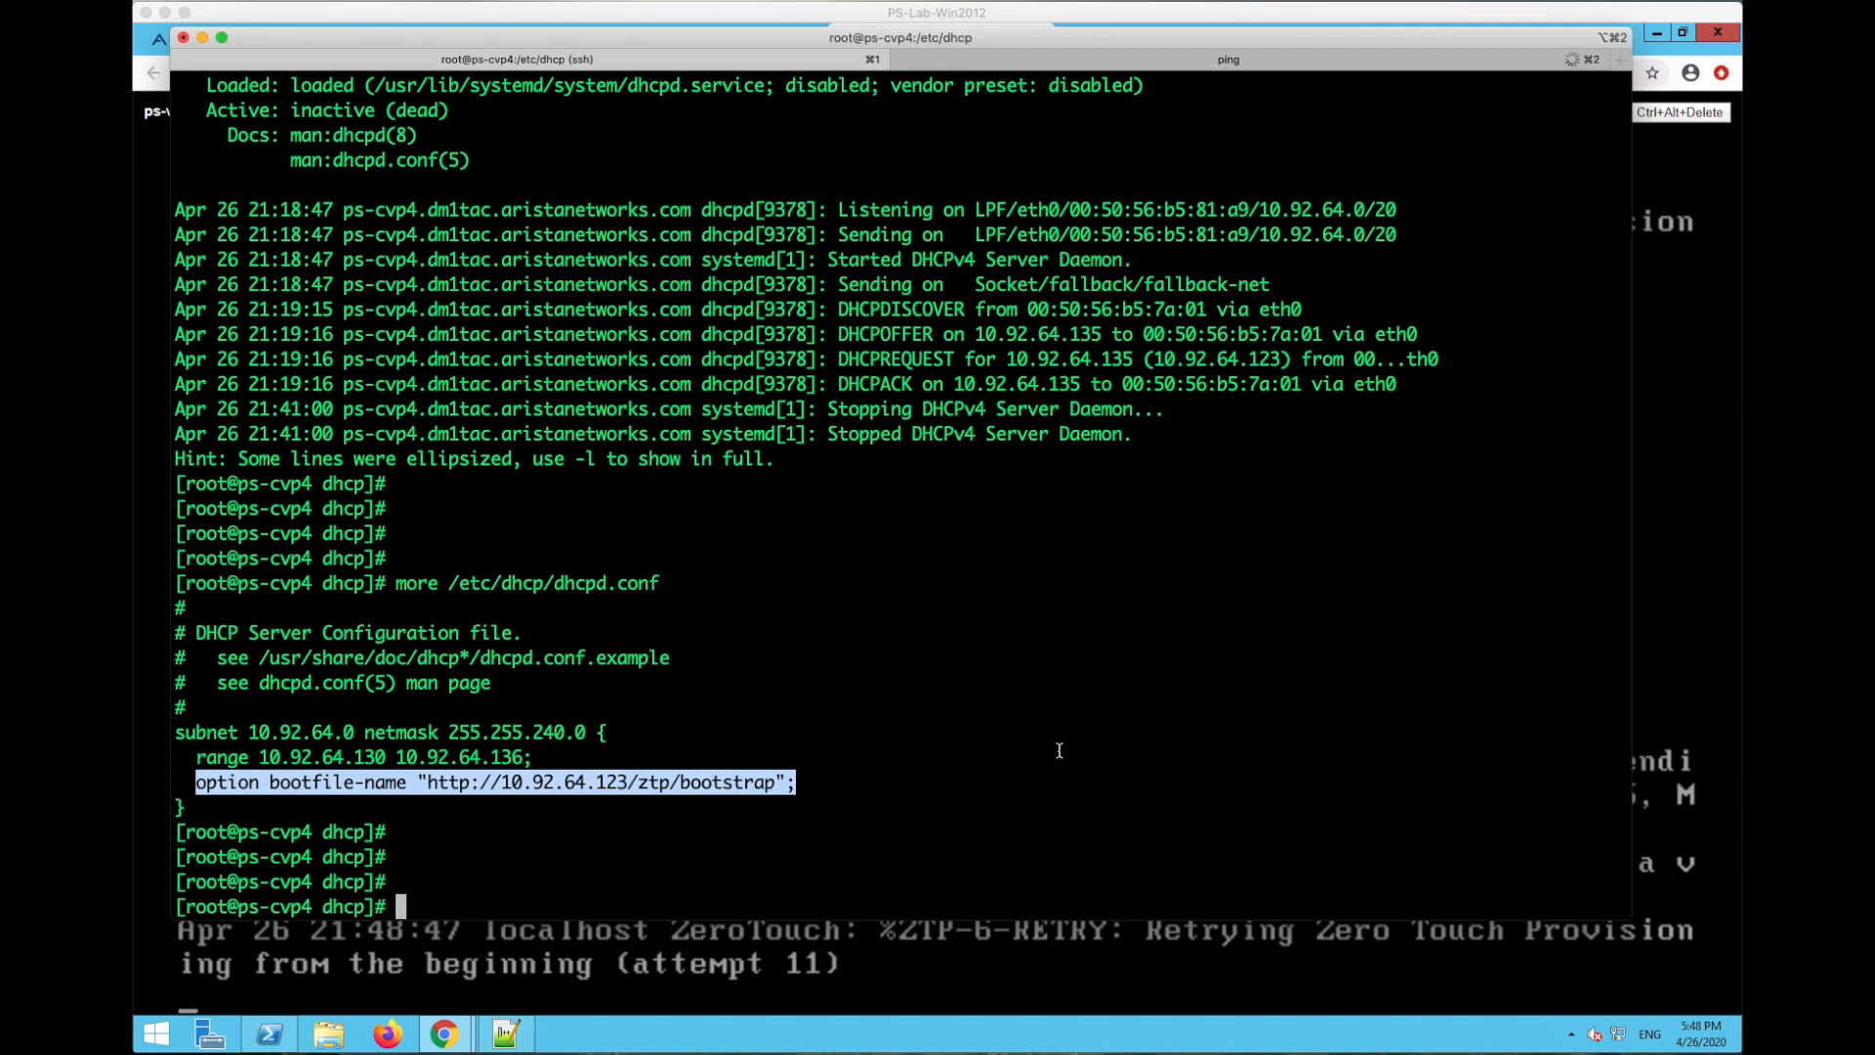
pyautogui.click(447, 760)
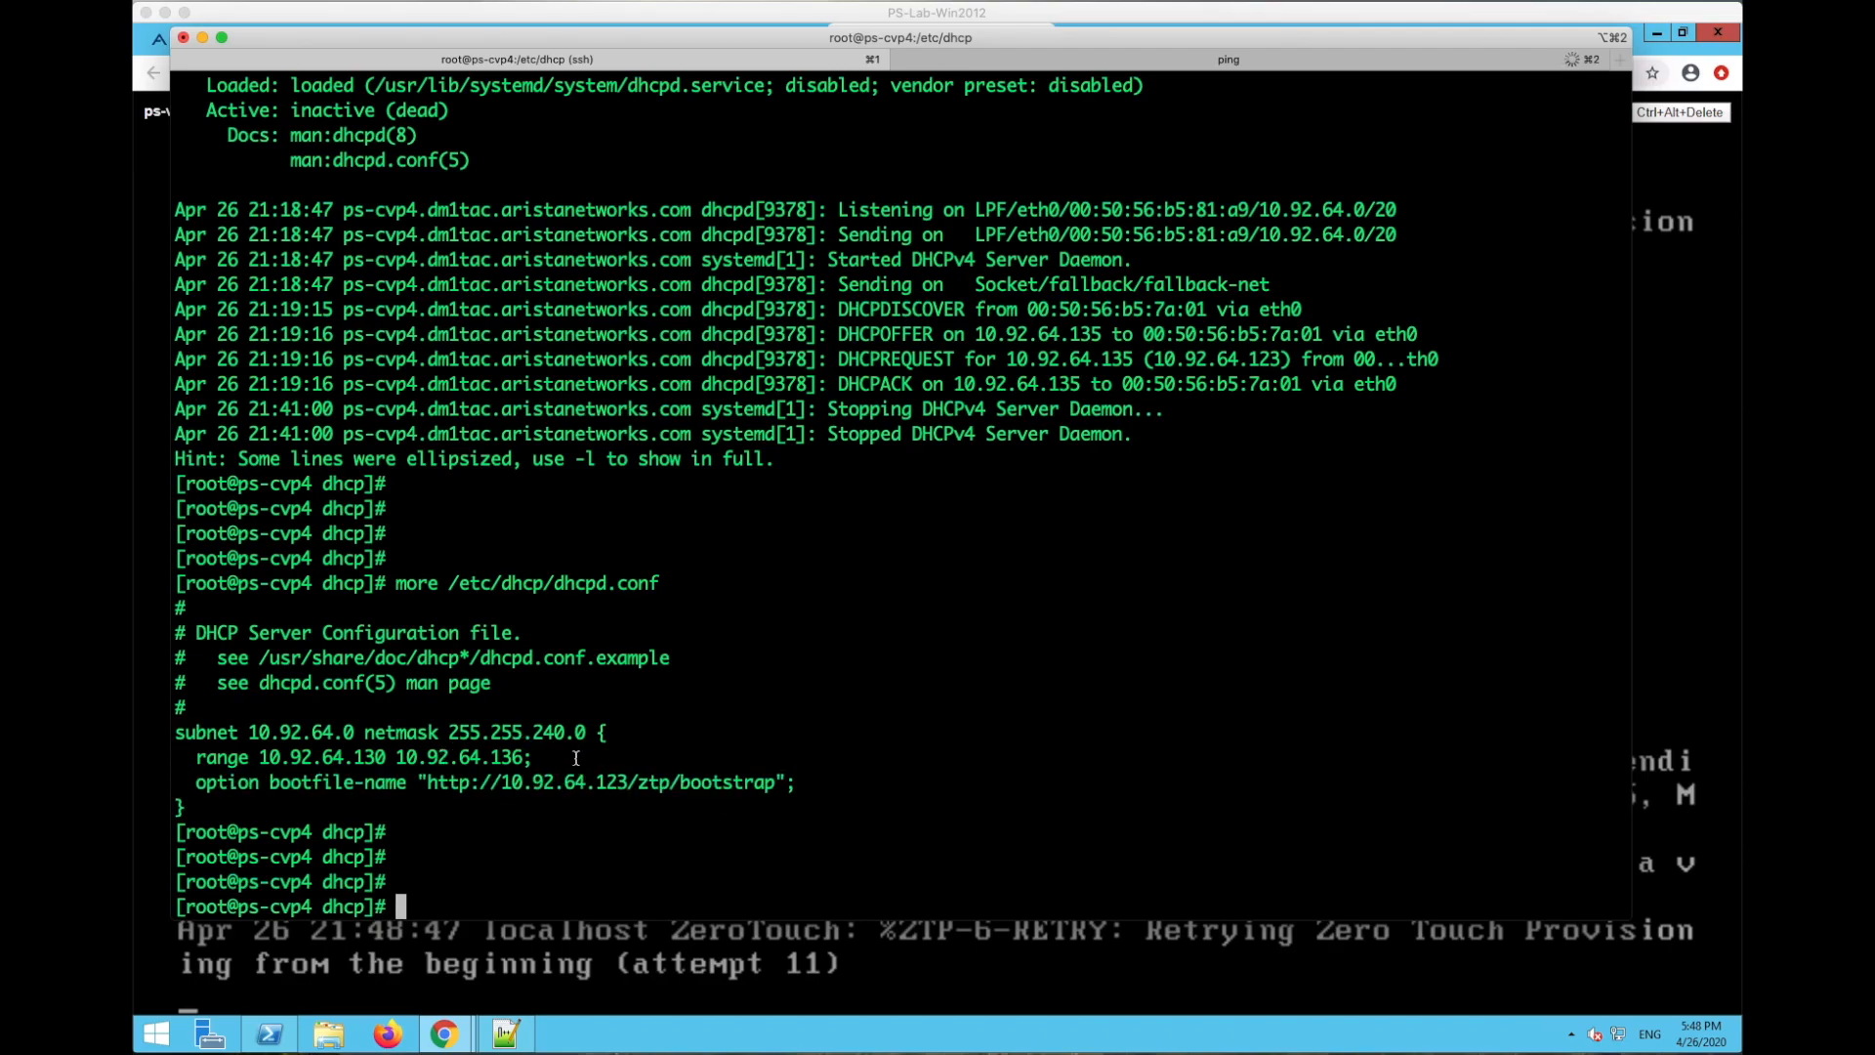
pyautogui.moveTo(183, 782); pyautogui.dragTo(780, 781)
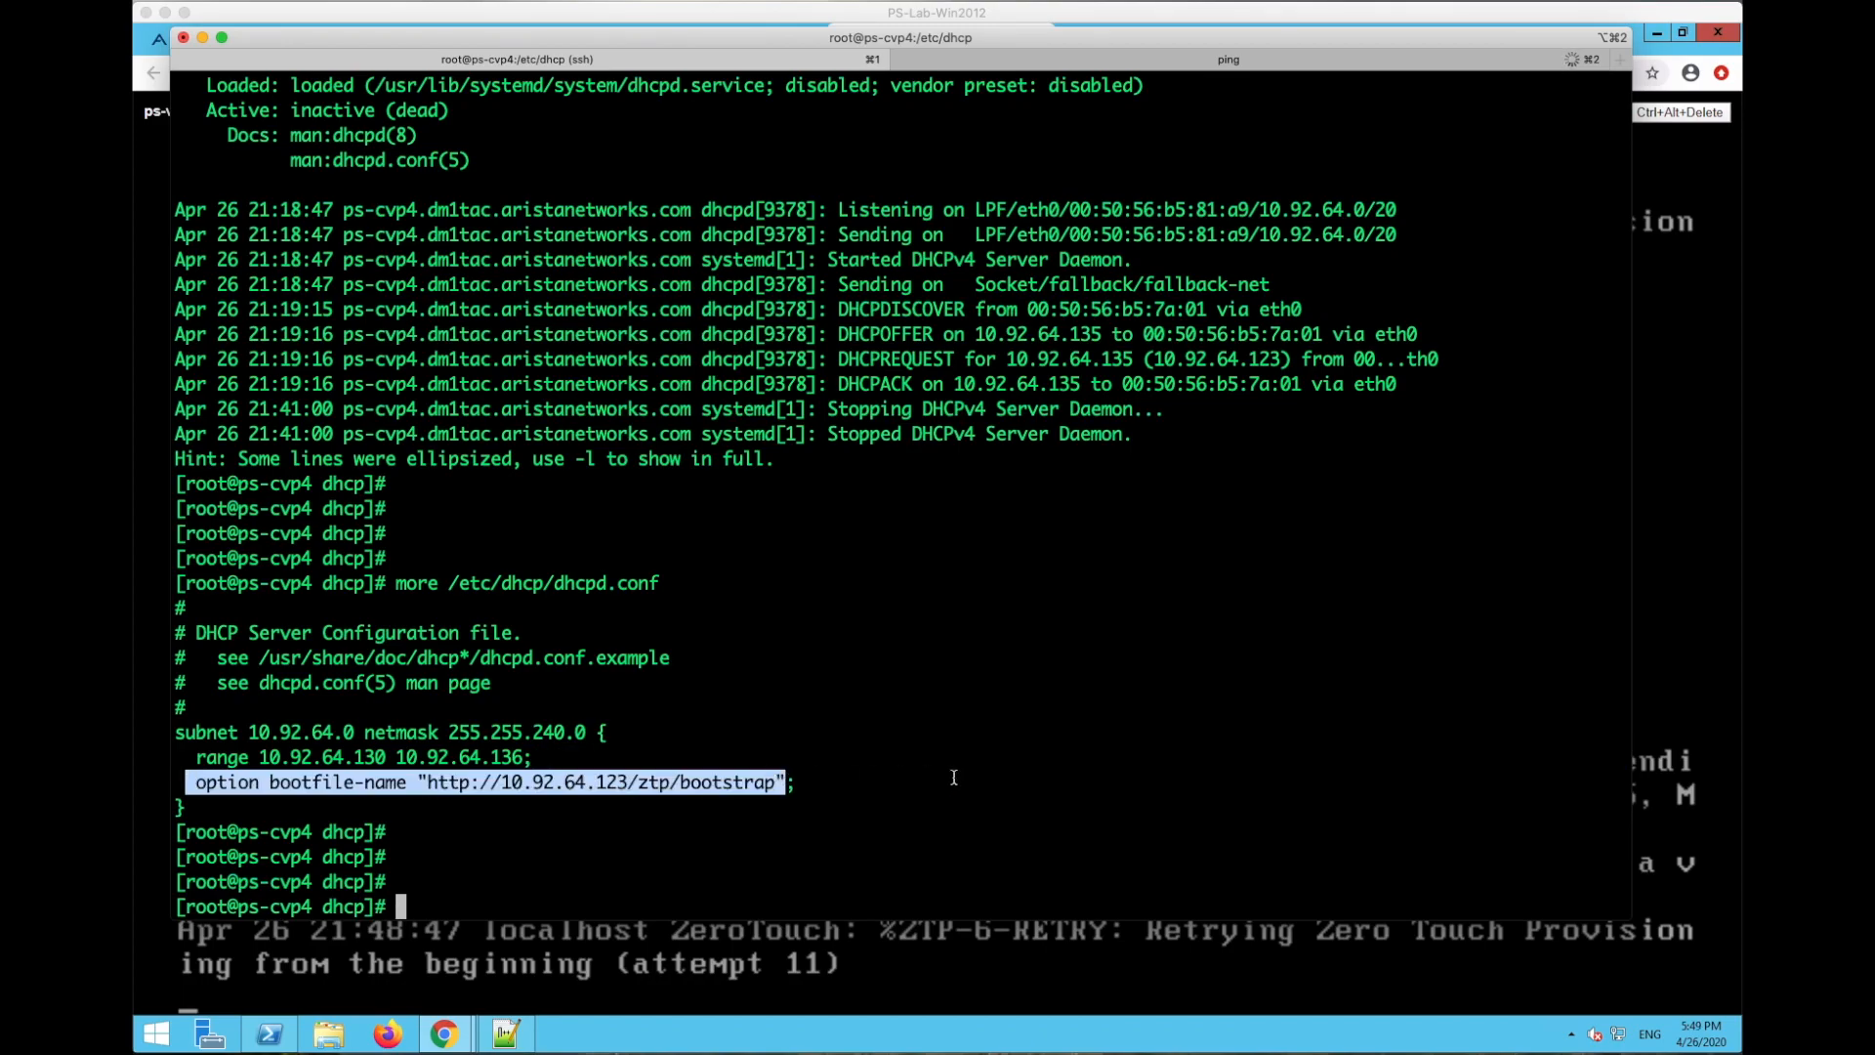
pyautogui.click(781, 781)
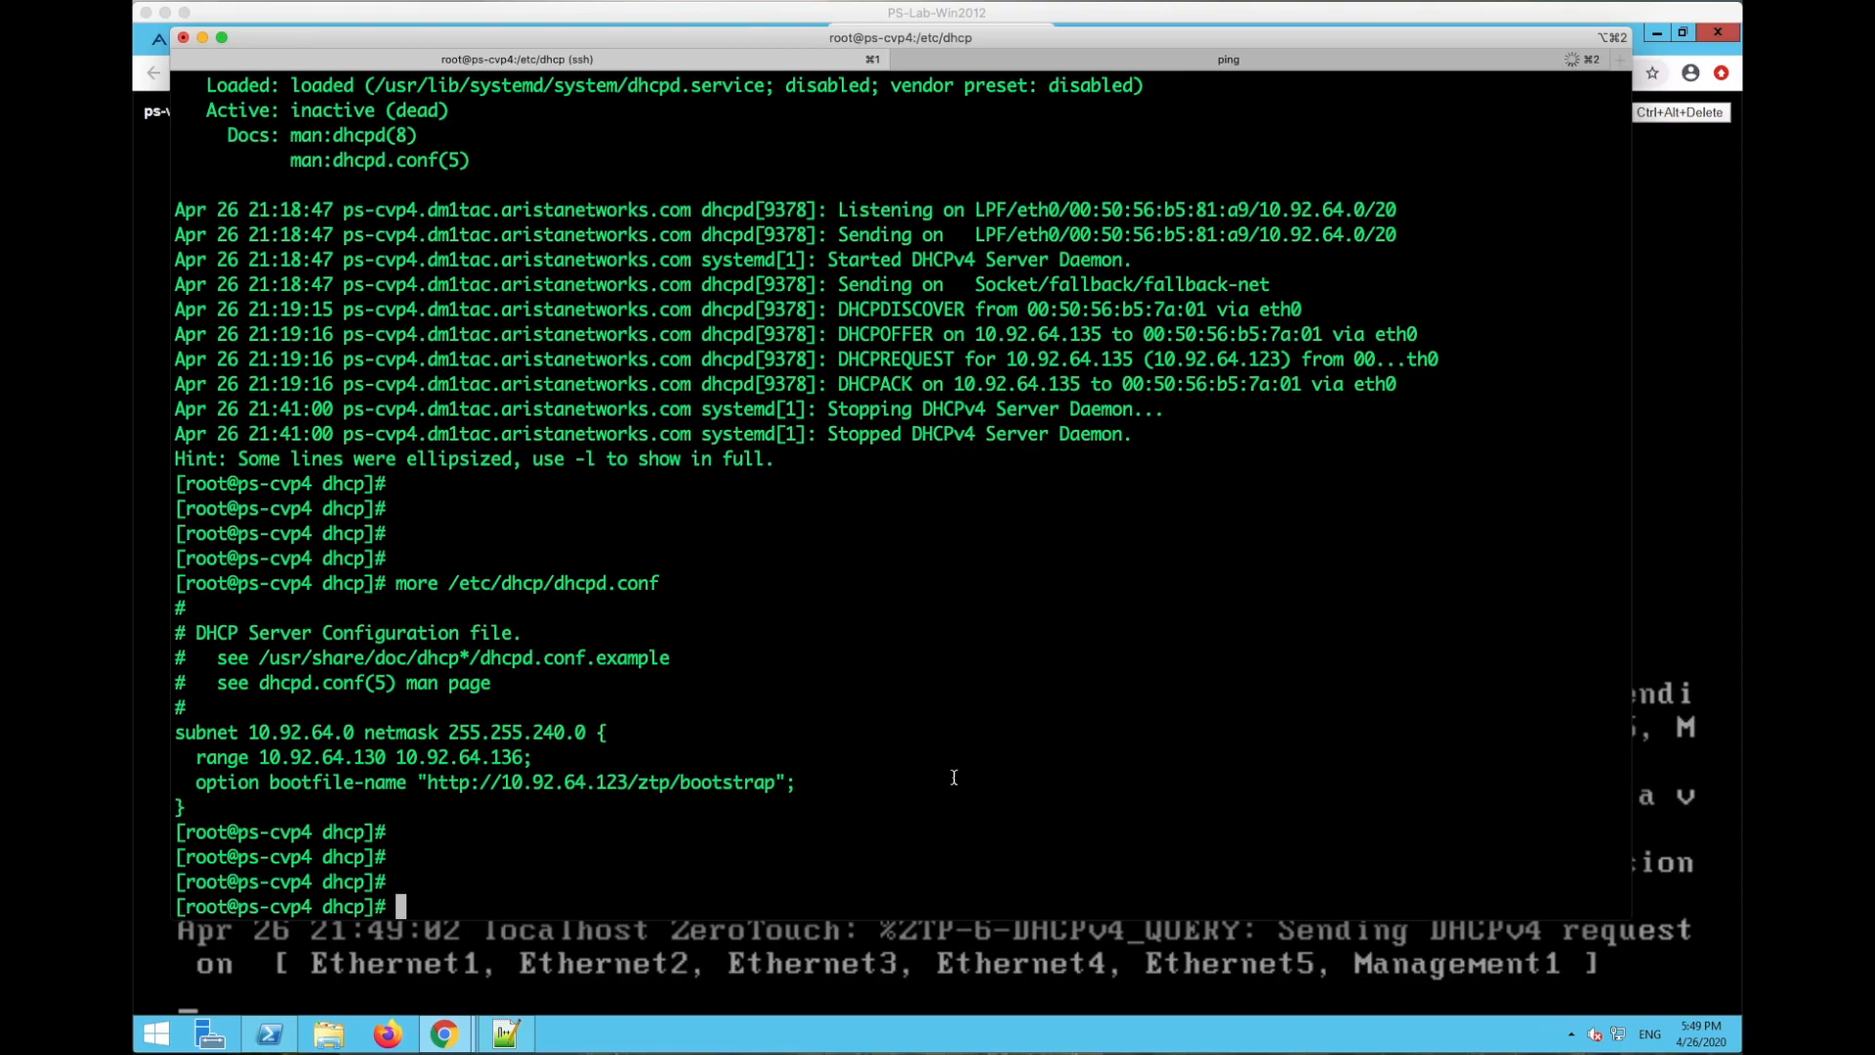
pyautogui.click(954, 777)
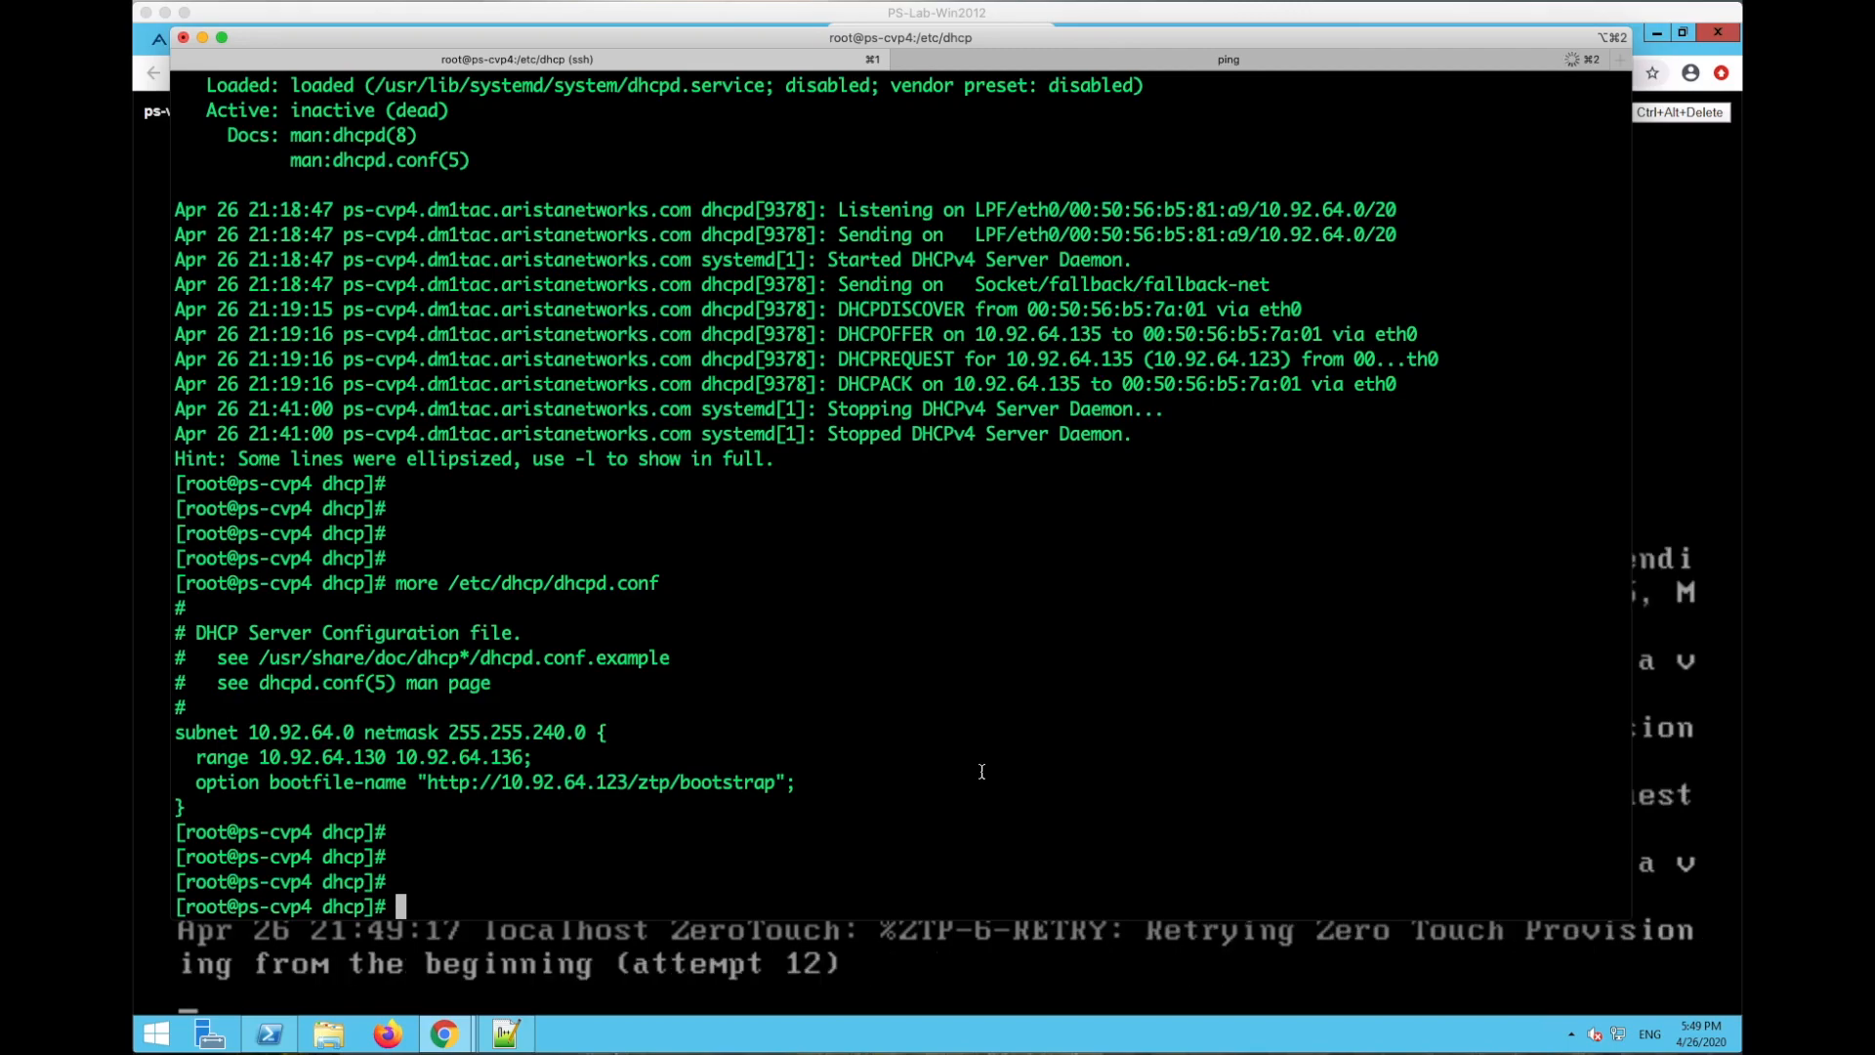
# - Rerun 'systemctl status dhcpd' and confirm the service is inactive (dead)
pyautogui.press('Up')
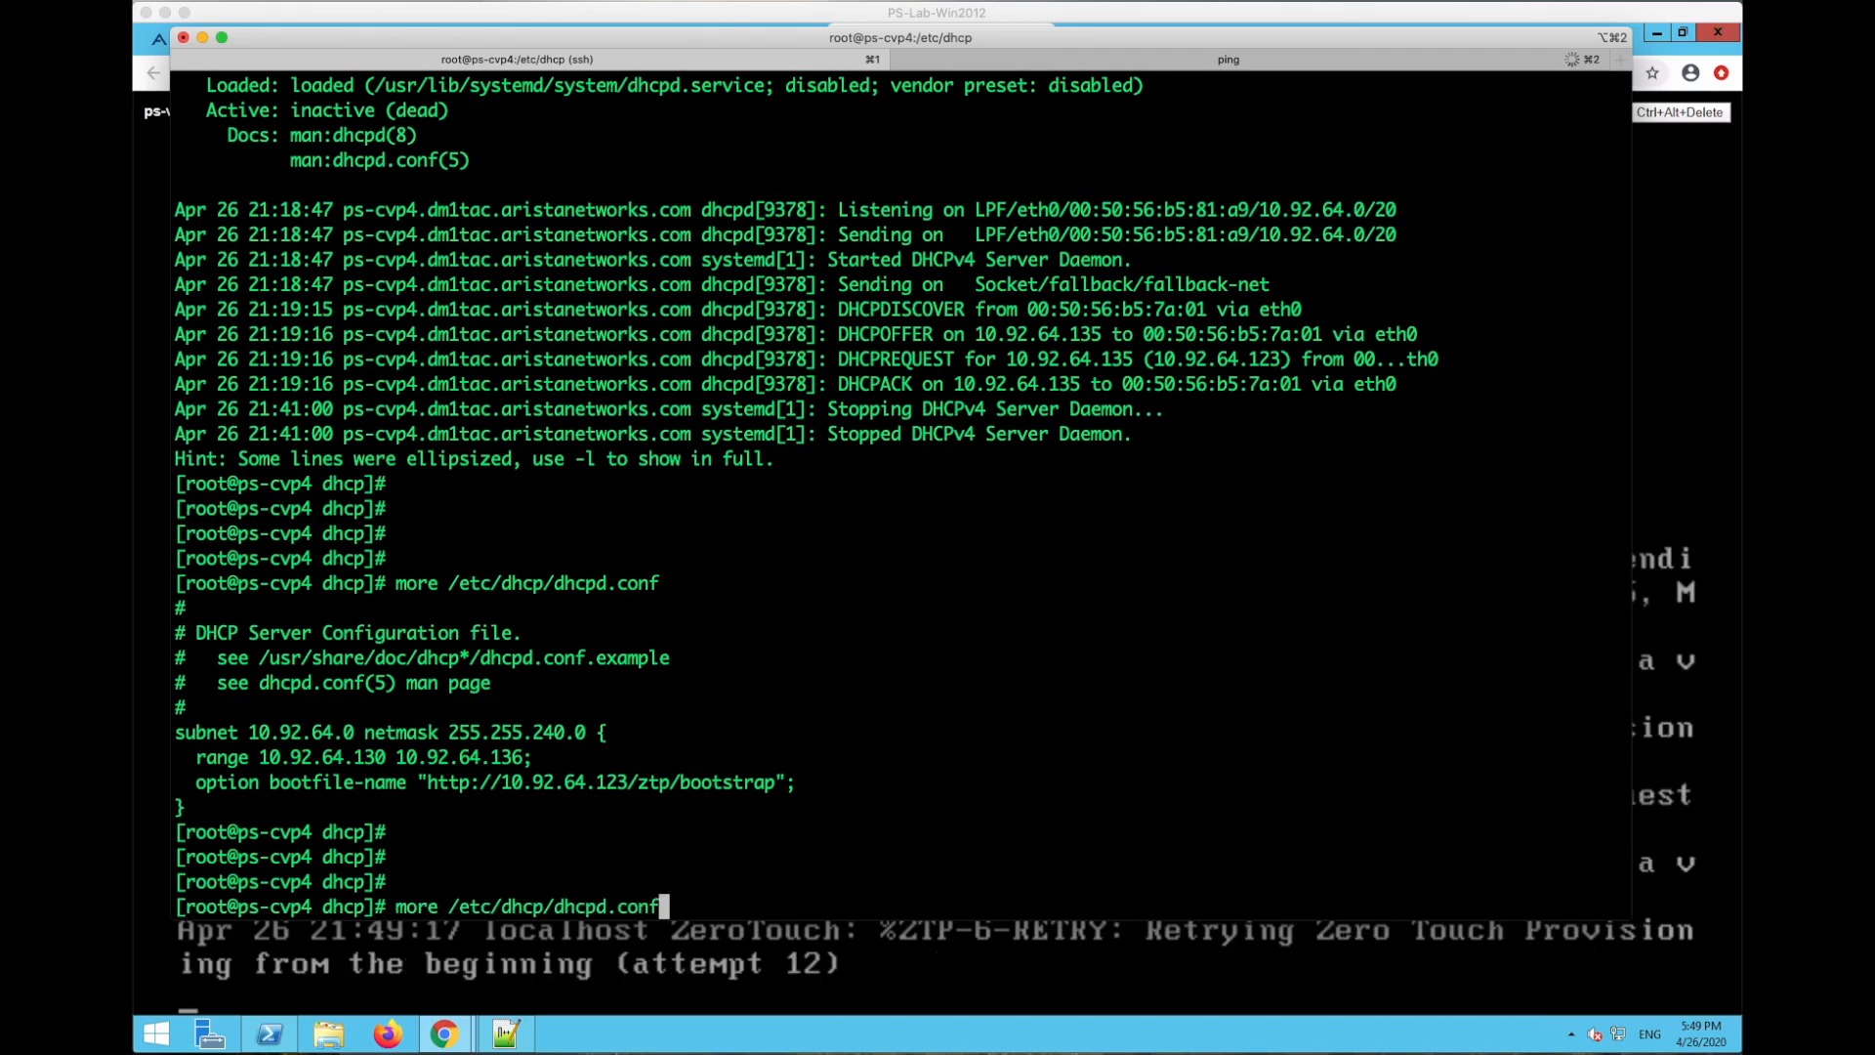
pyautogui.press('Up')
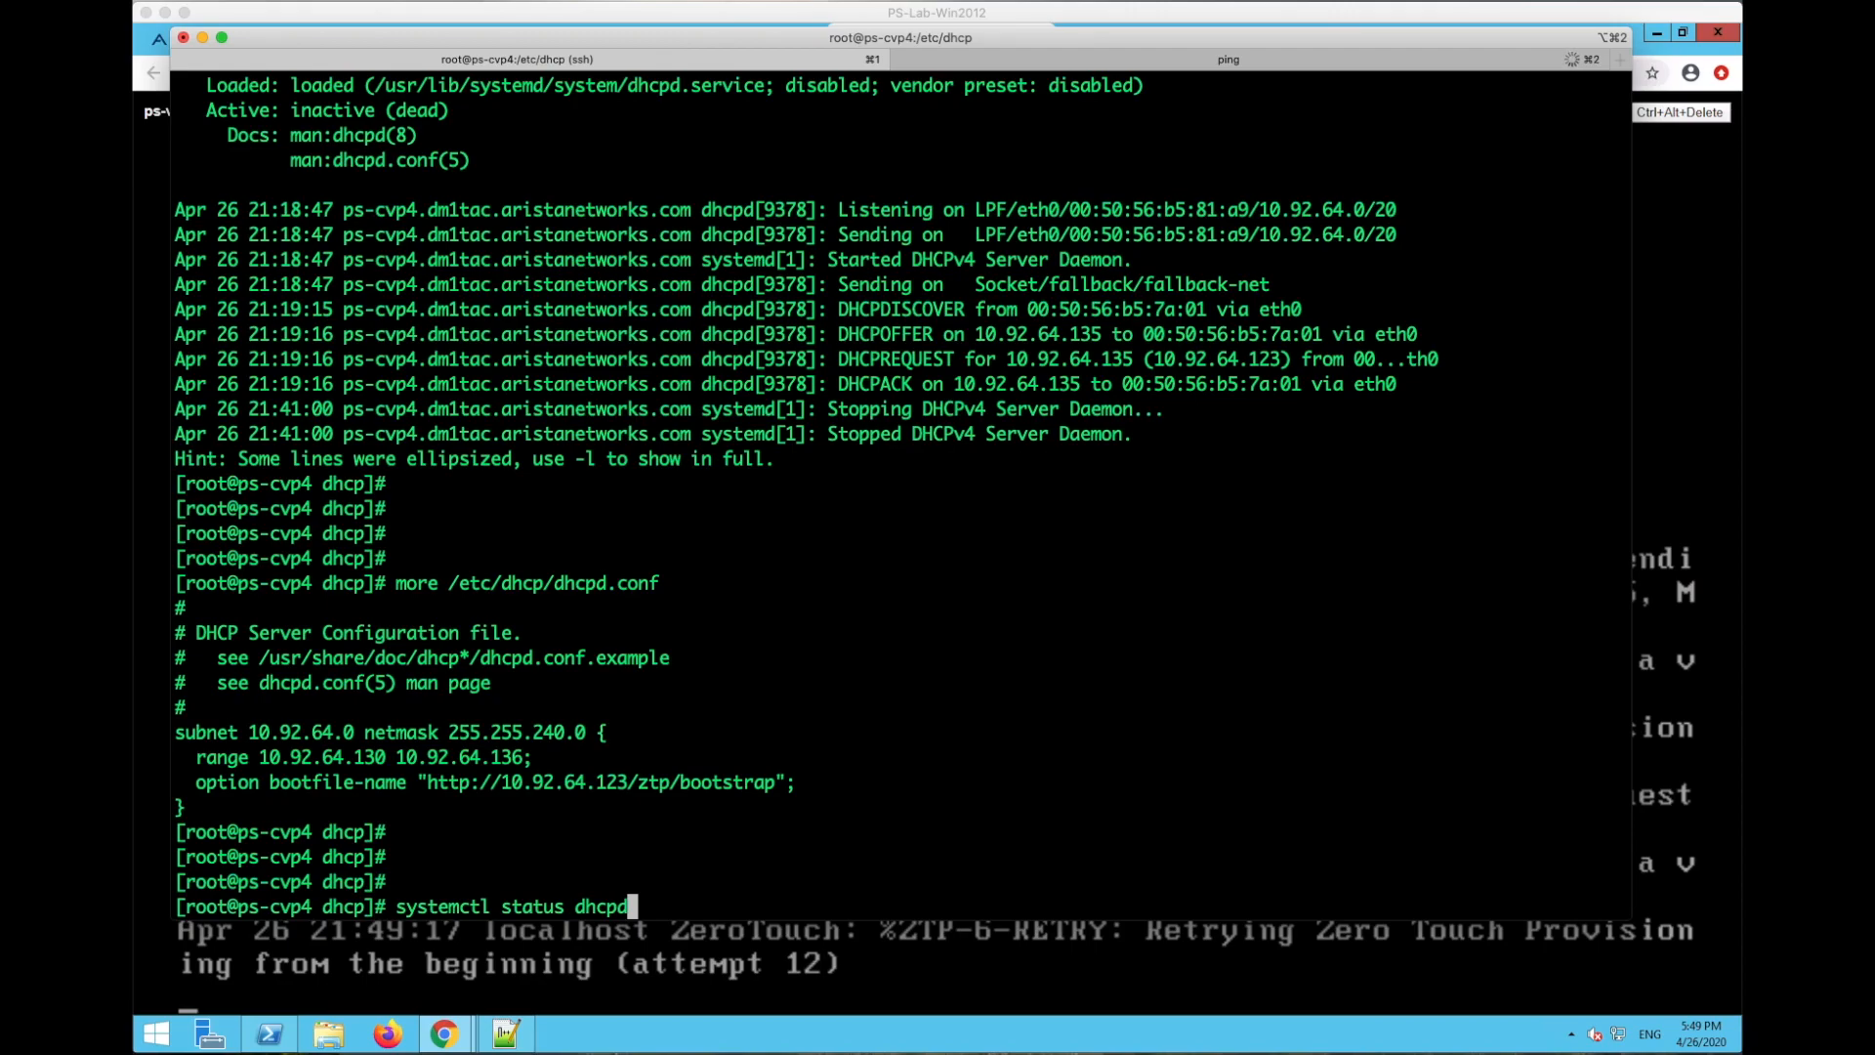
pyautogui.press('Return')
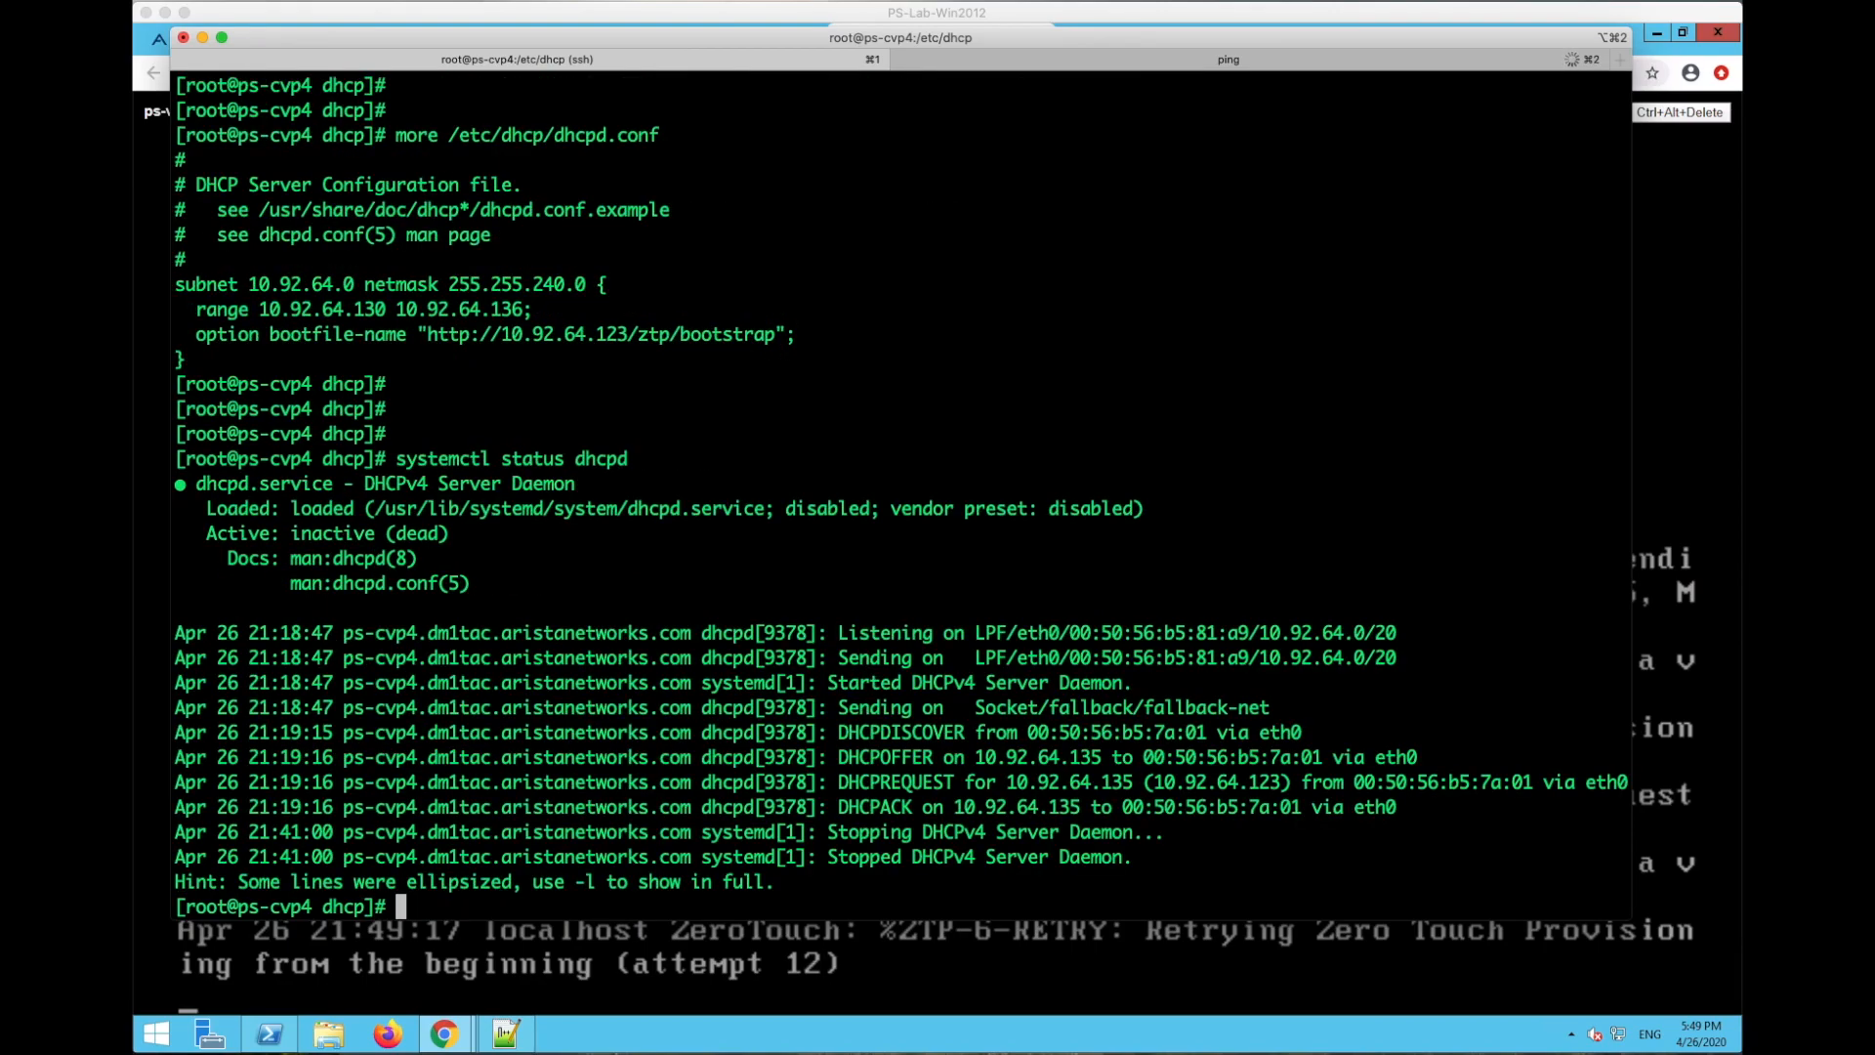
pyautogui.moveTo(297, 530); pyautogui.dragTo(449, 533)
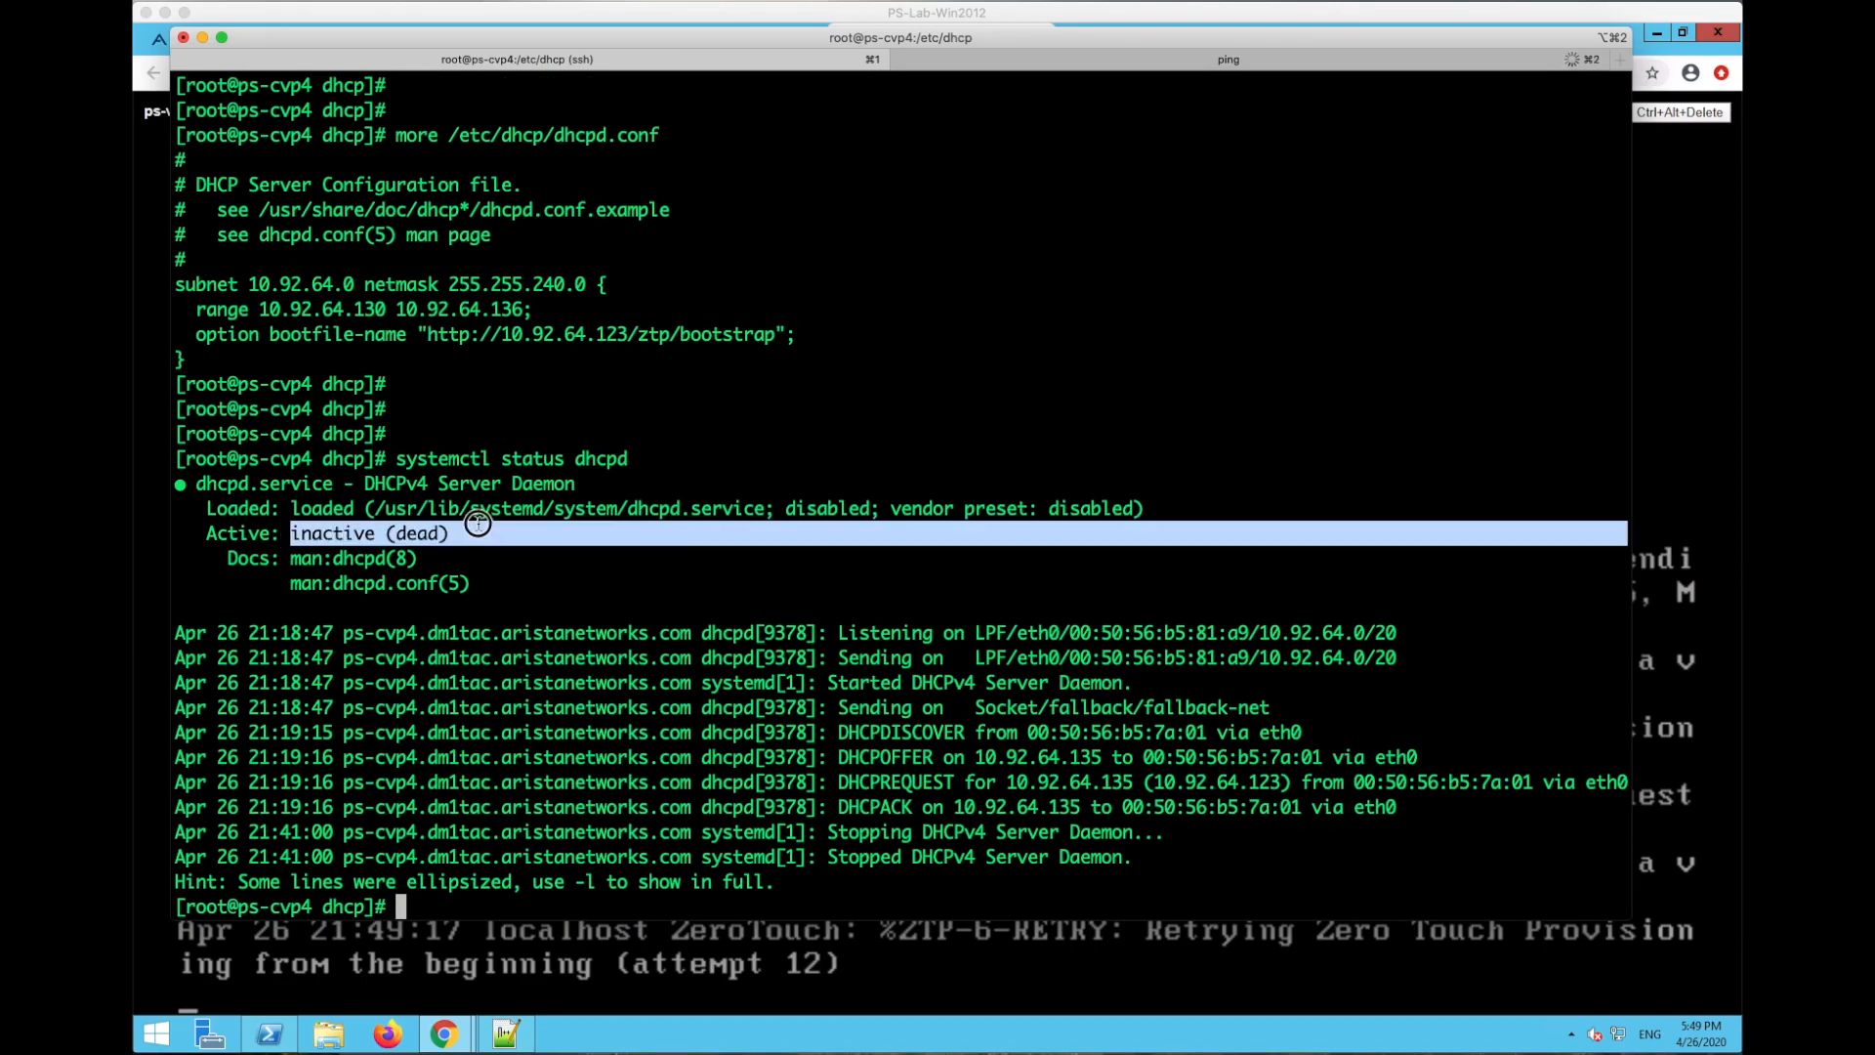
pyautogui.click(606, 558)
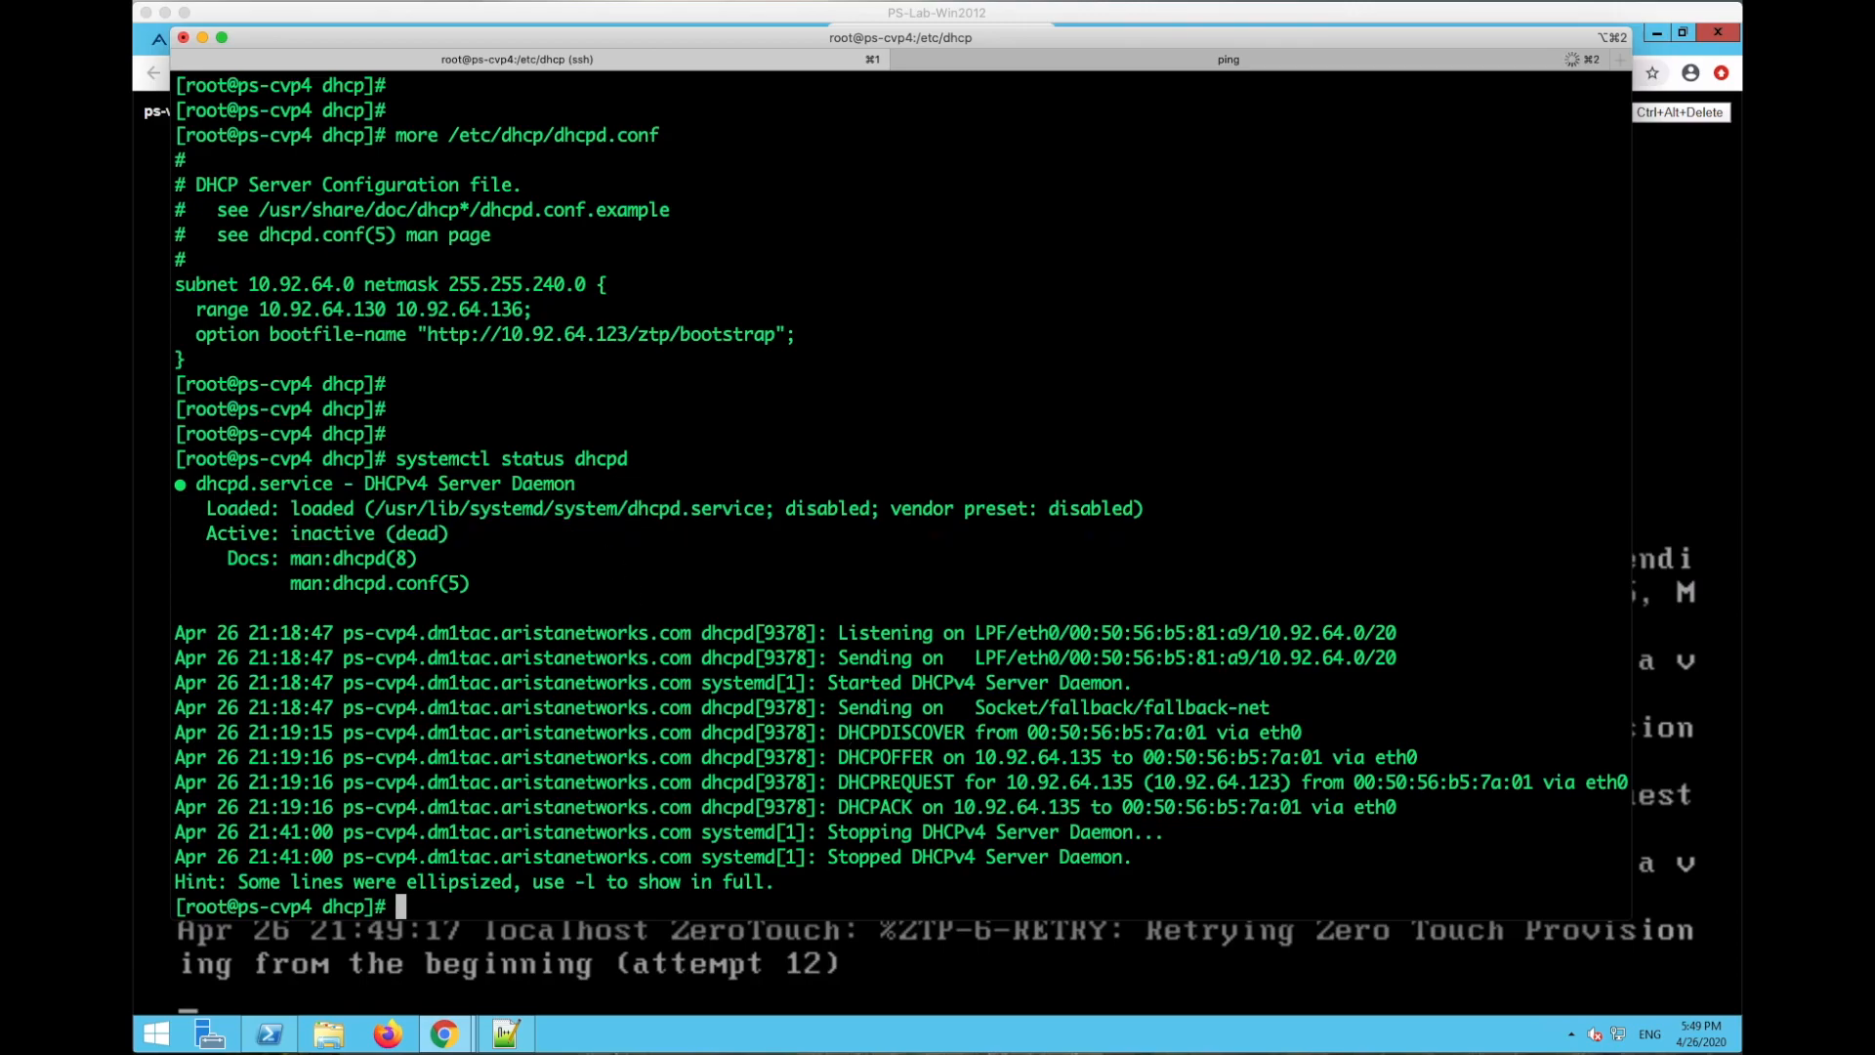
# - Edit the recalled command into 'systemctl start dhcpd' and run it
pyautogui.press('Up')
pyautogui.press('Left')
pyautogui.press('Left')
pyautogui.press('Left')
pyautogui.press('Left')
pyautogui.press('Left')
pyautogui.press('Left')
pyautogui.press('BackSpace')
pyautogui.press('BackSpace')
pyautogui.press('BackSpace')
pyautogui.write('rt')
pyautogui.press('Return')
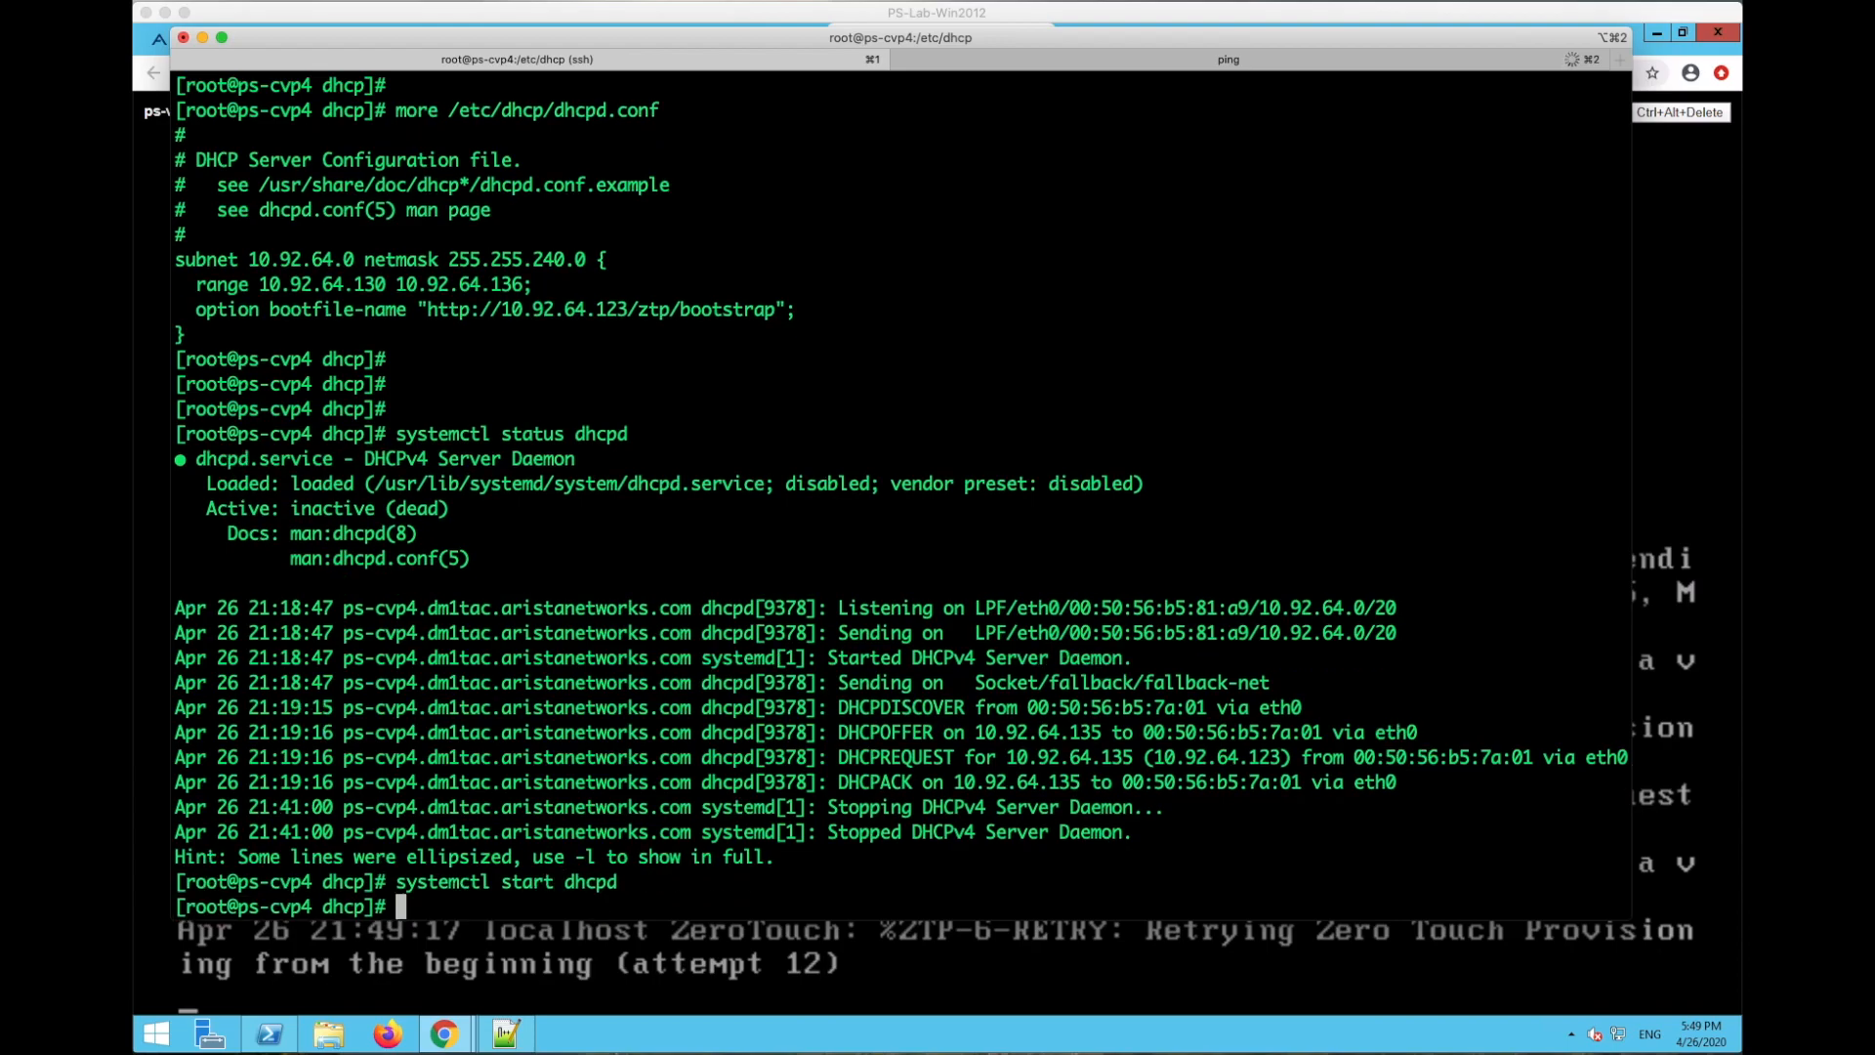
# - Verify dhcpd is active and has acked 10.92.64.135, then hide the Terminal
pyautogui.press('Return')
pyautogui.press('Return')
pyautogui.press('Up')
pyautogui.press('Up')
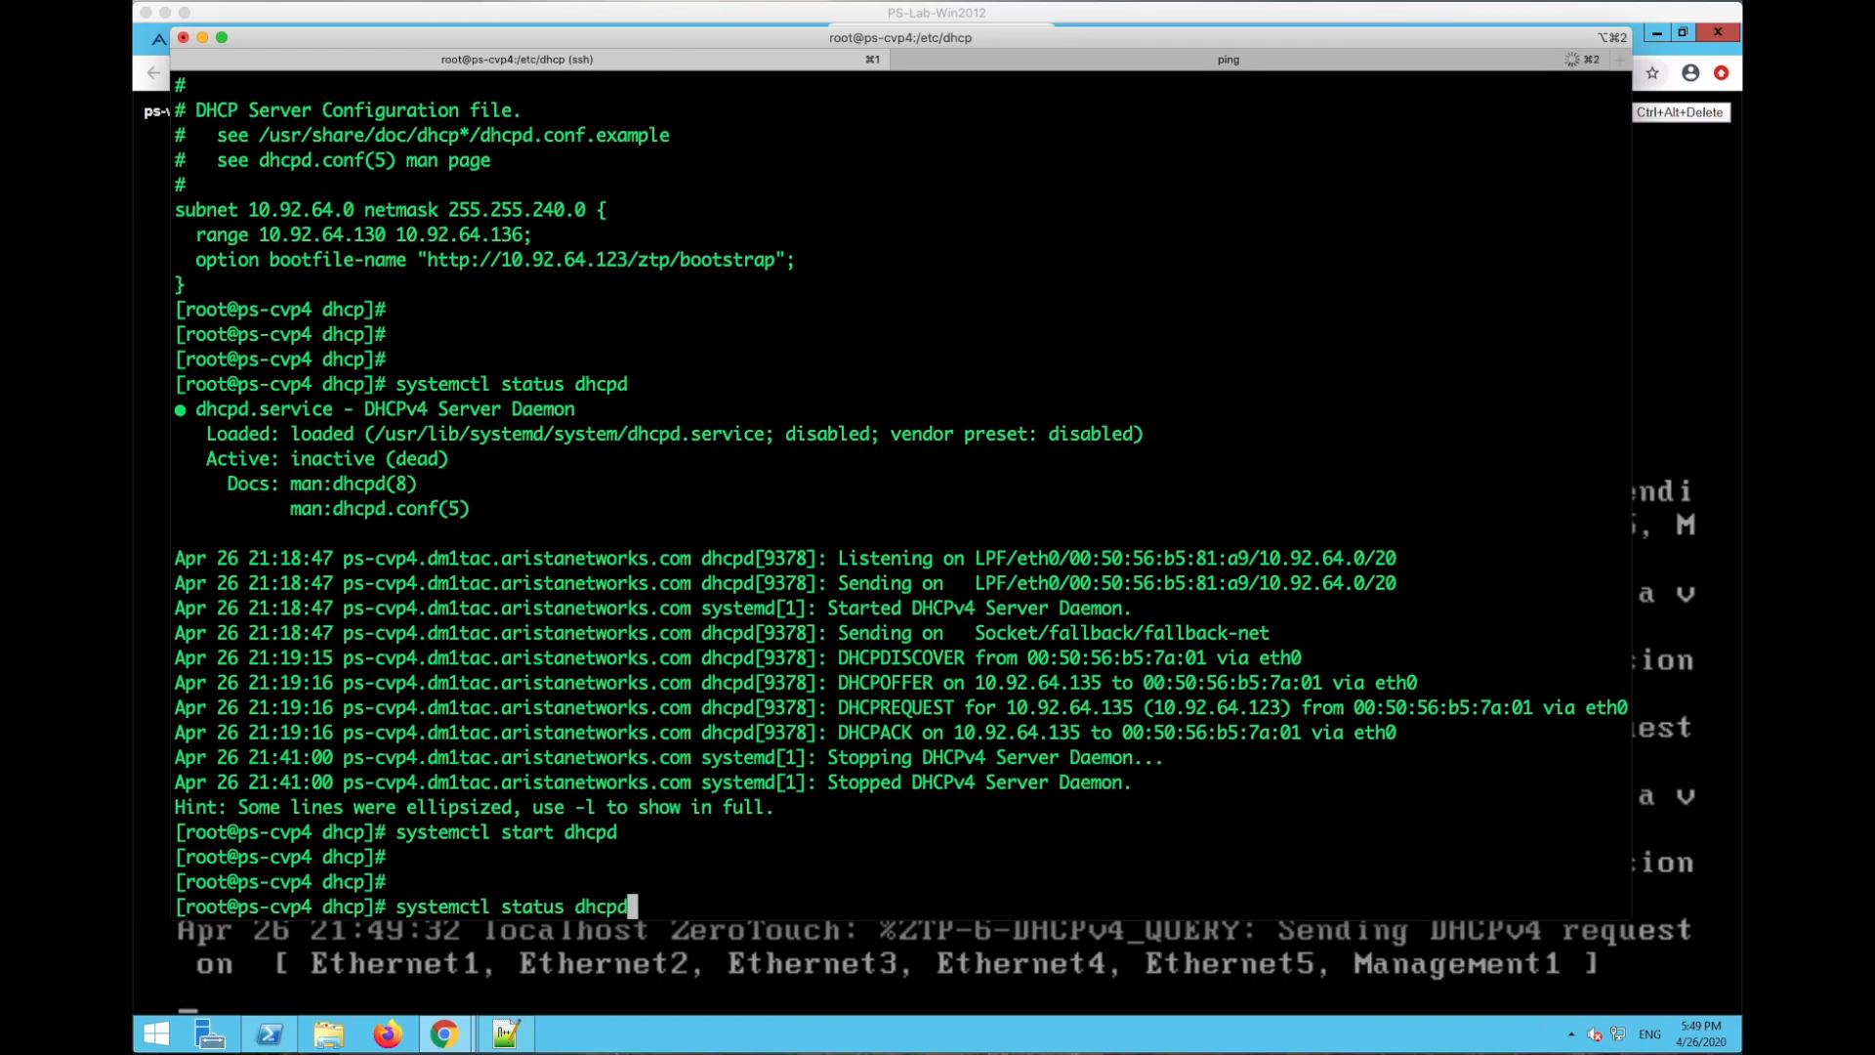
pyautogui.press('Return')
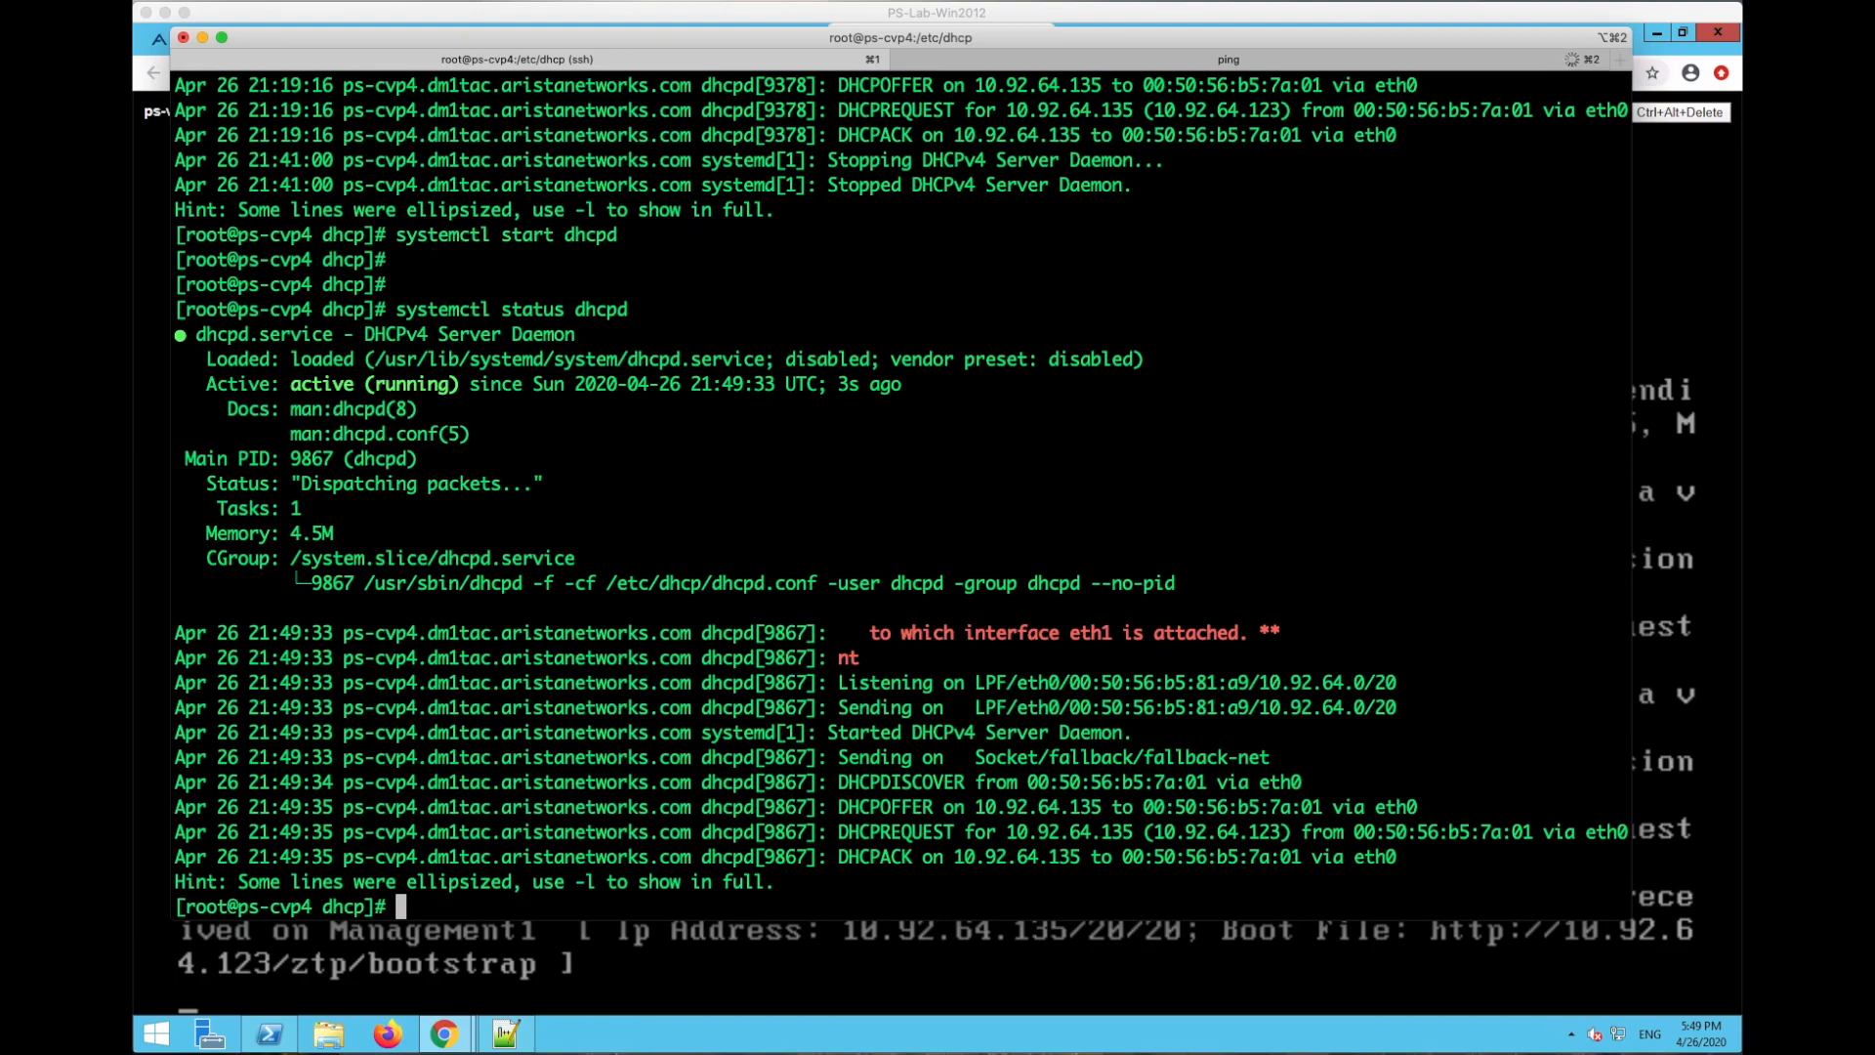
pyautogui.press('Return')
pyautogui.press('Return')
pyautogui.press('Up')
pyautogui.press('Return')
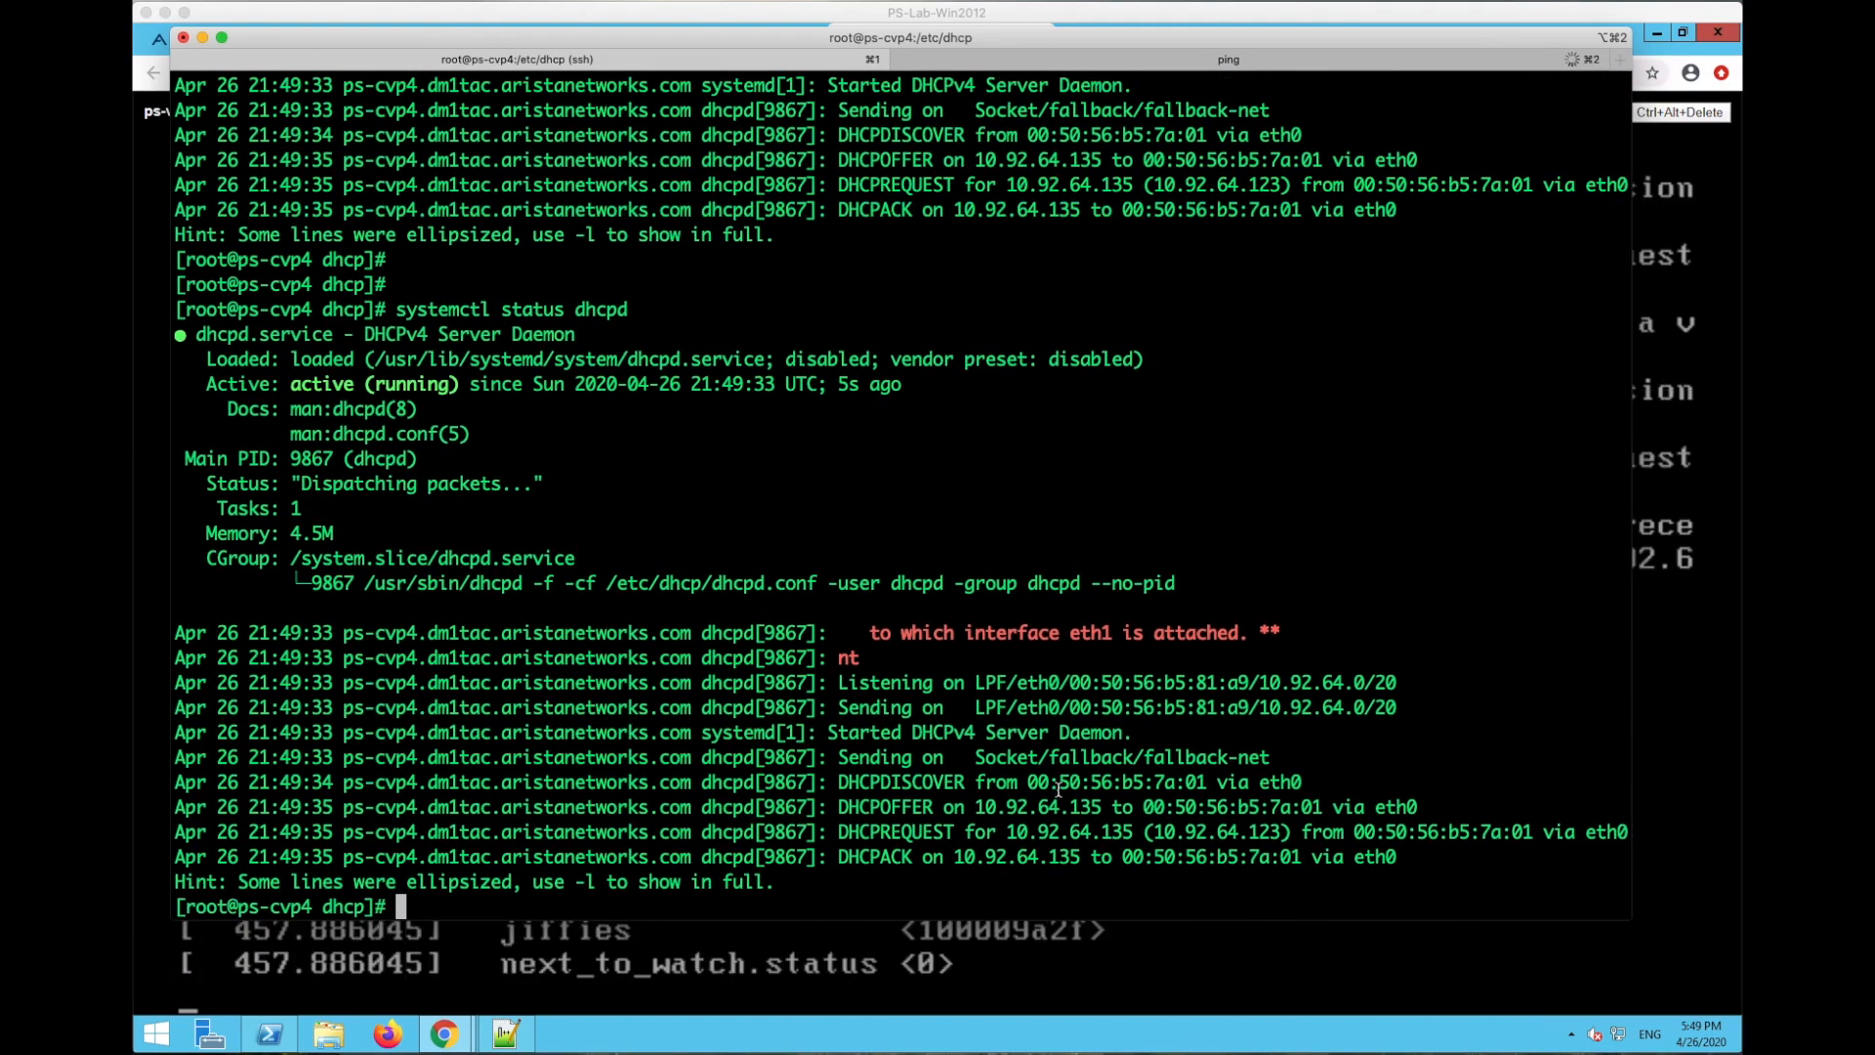
pyautogui.moveTo(944, 838); pyautogui.dragTo(1393, 867)
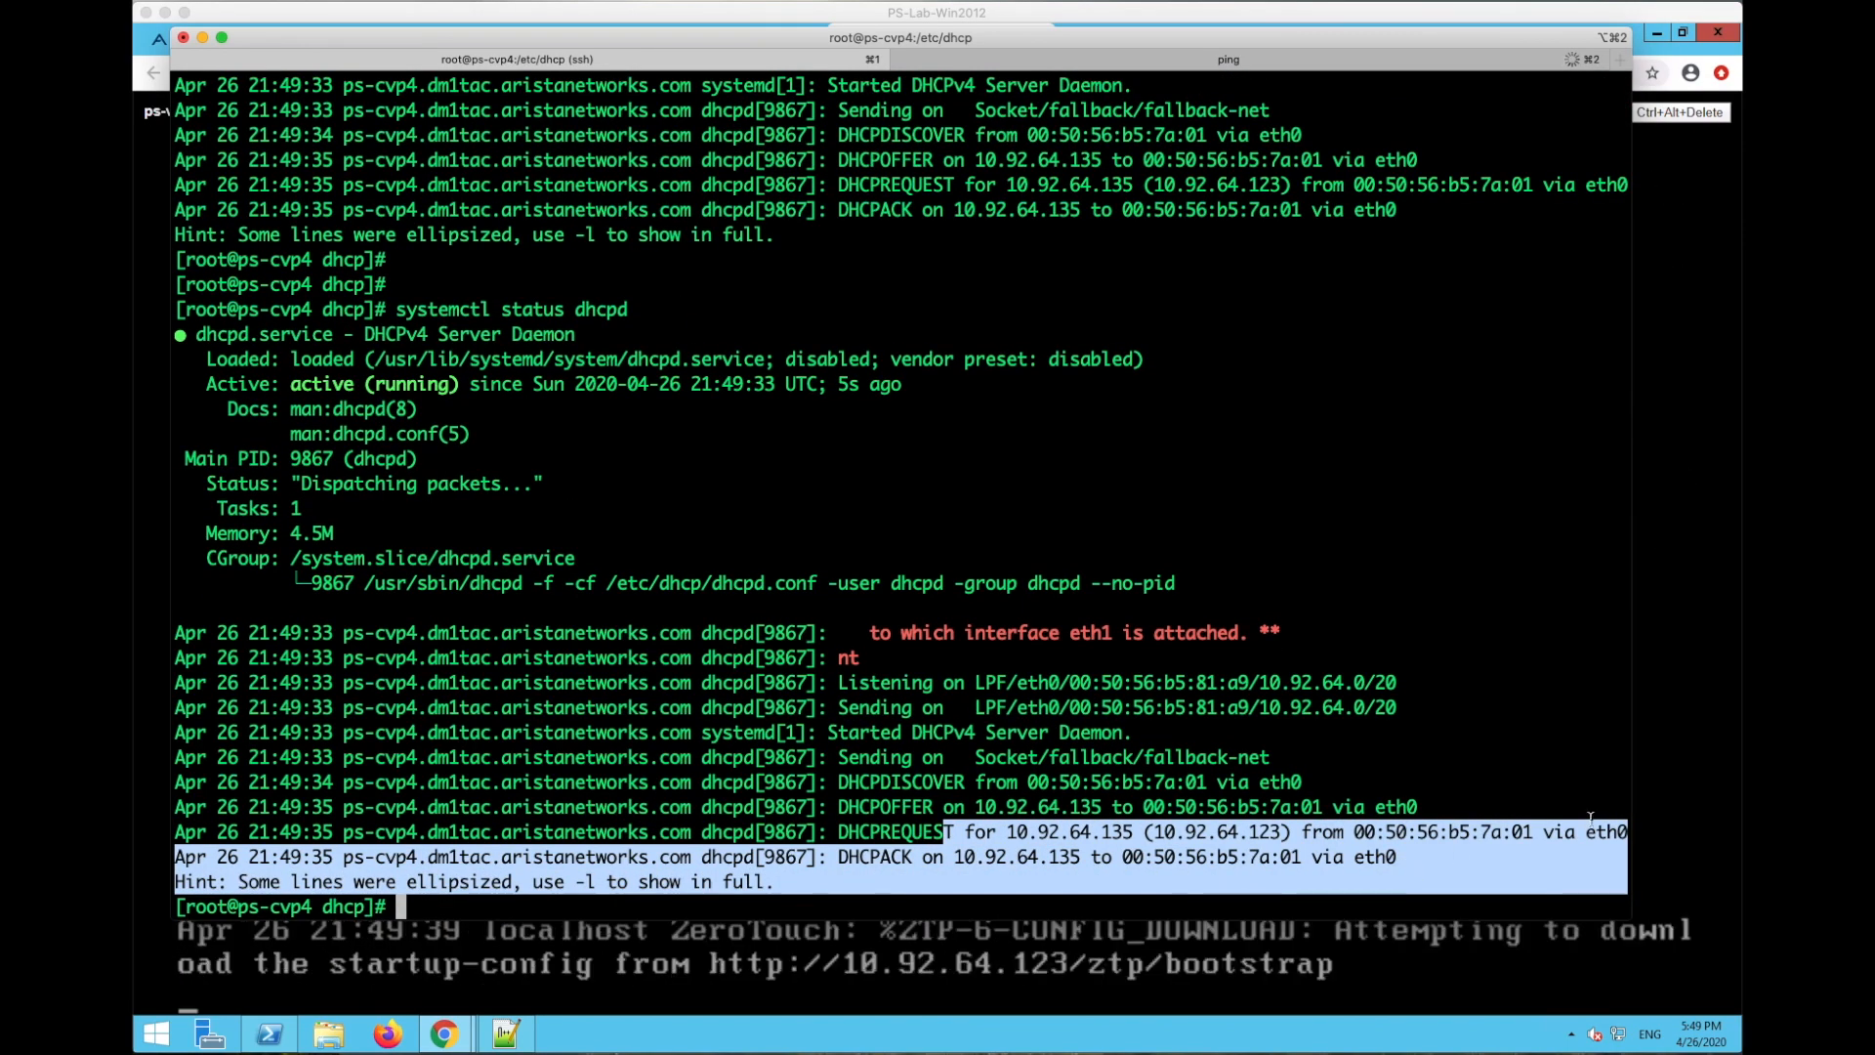
pyautogui.press('super+Tab')
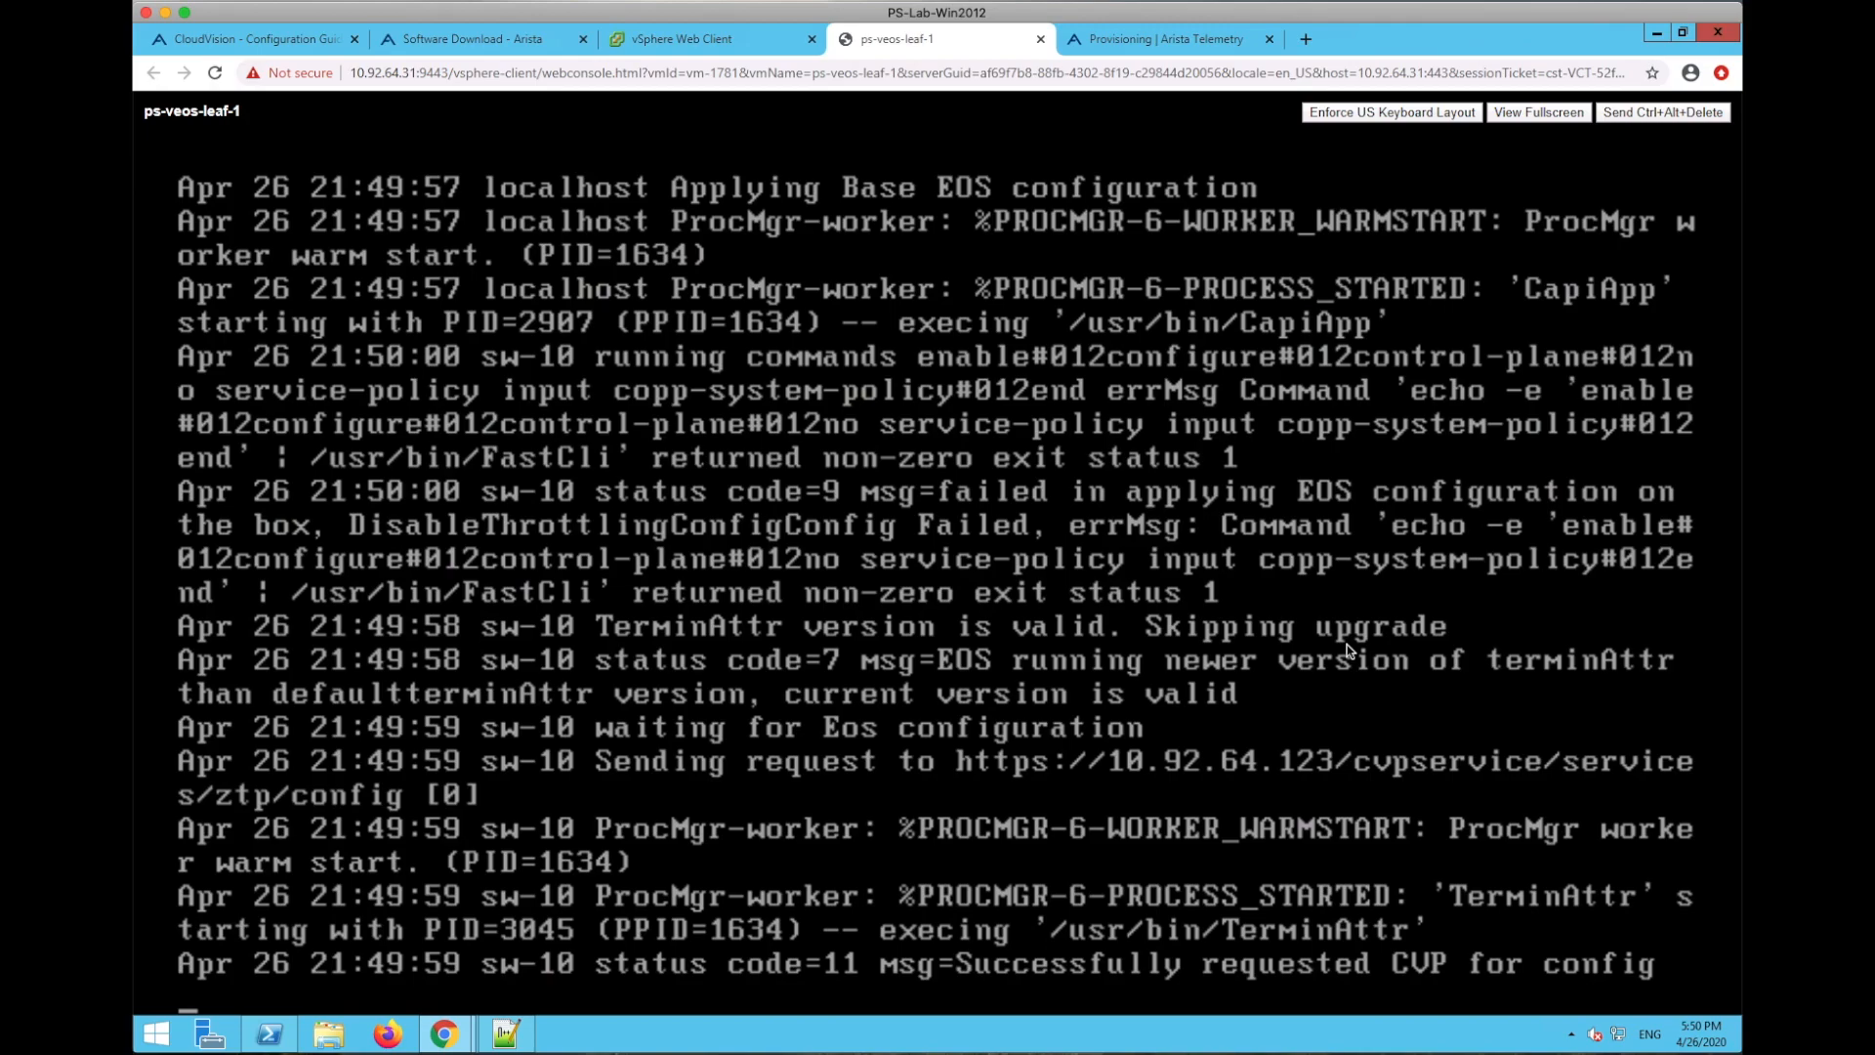
# - Check the new switch sw-10.92.64.135's row in the CloudVision device inventory
pyautogui.hotkey('ctrl', 'Tab')
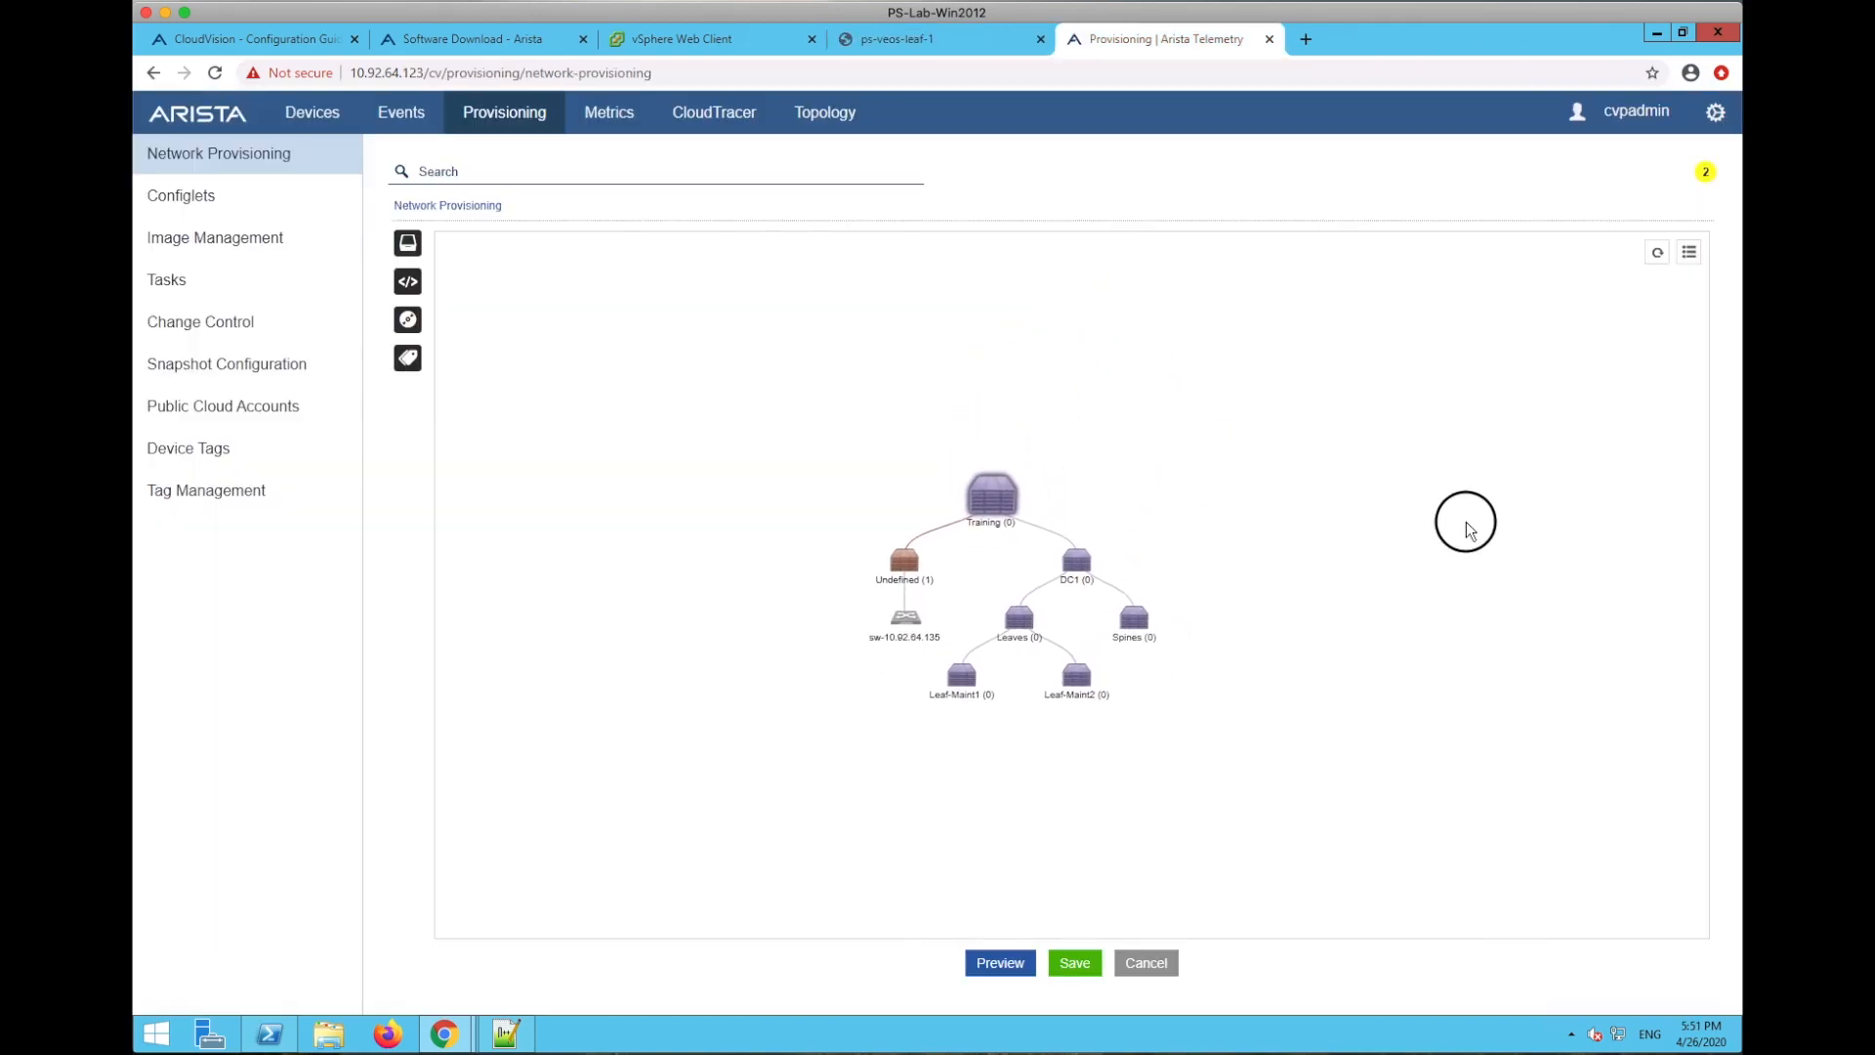
pyautogui.moveTo(895, 603)
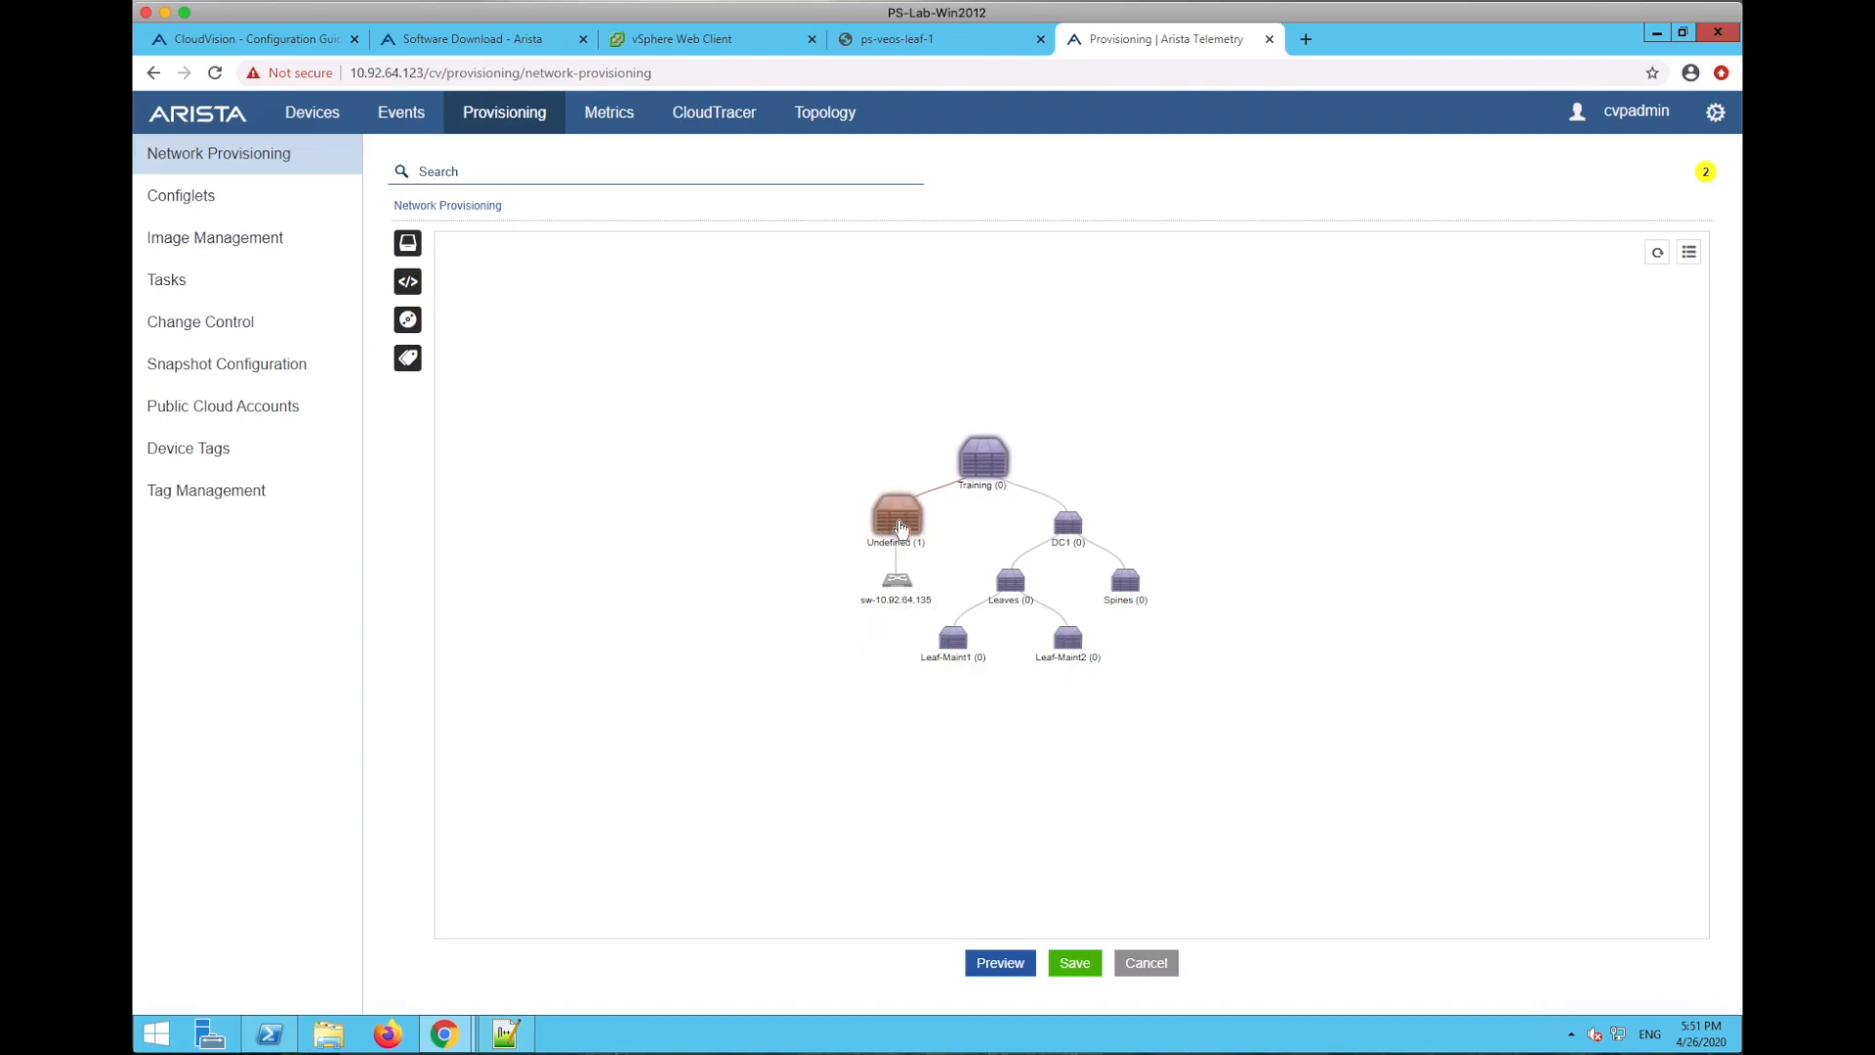
pyautogui.click(311, 117)
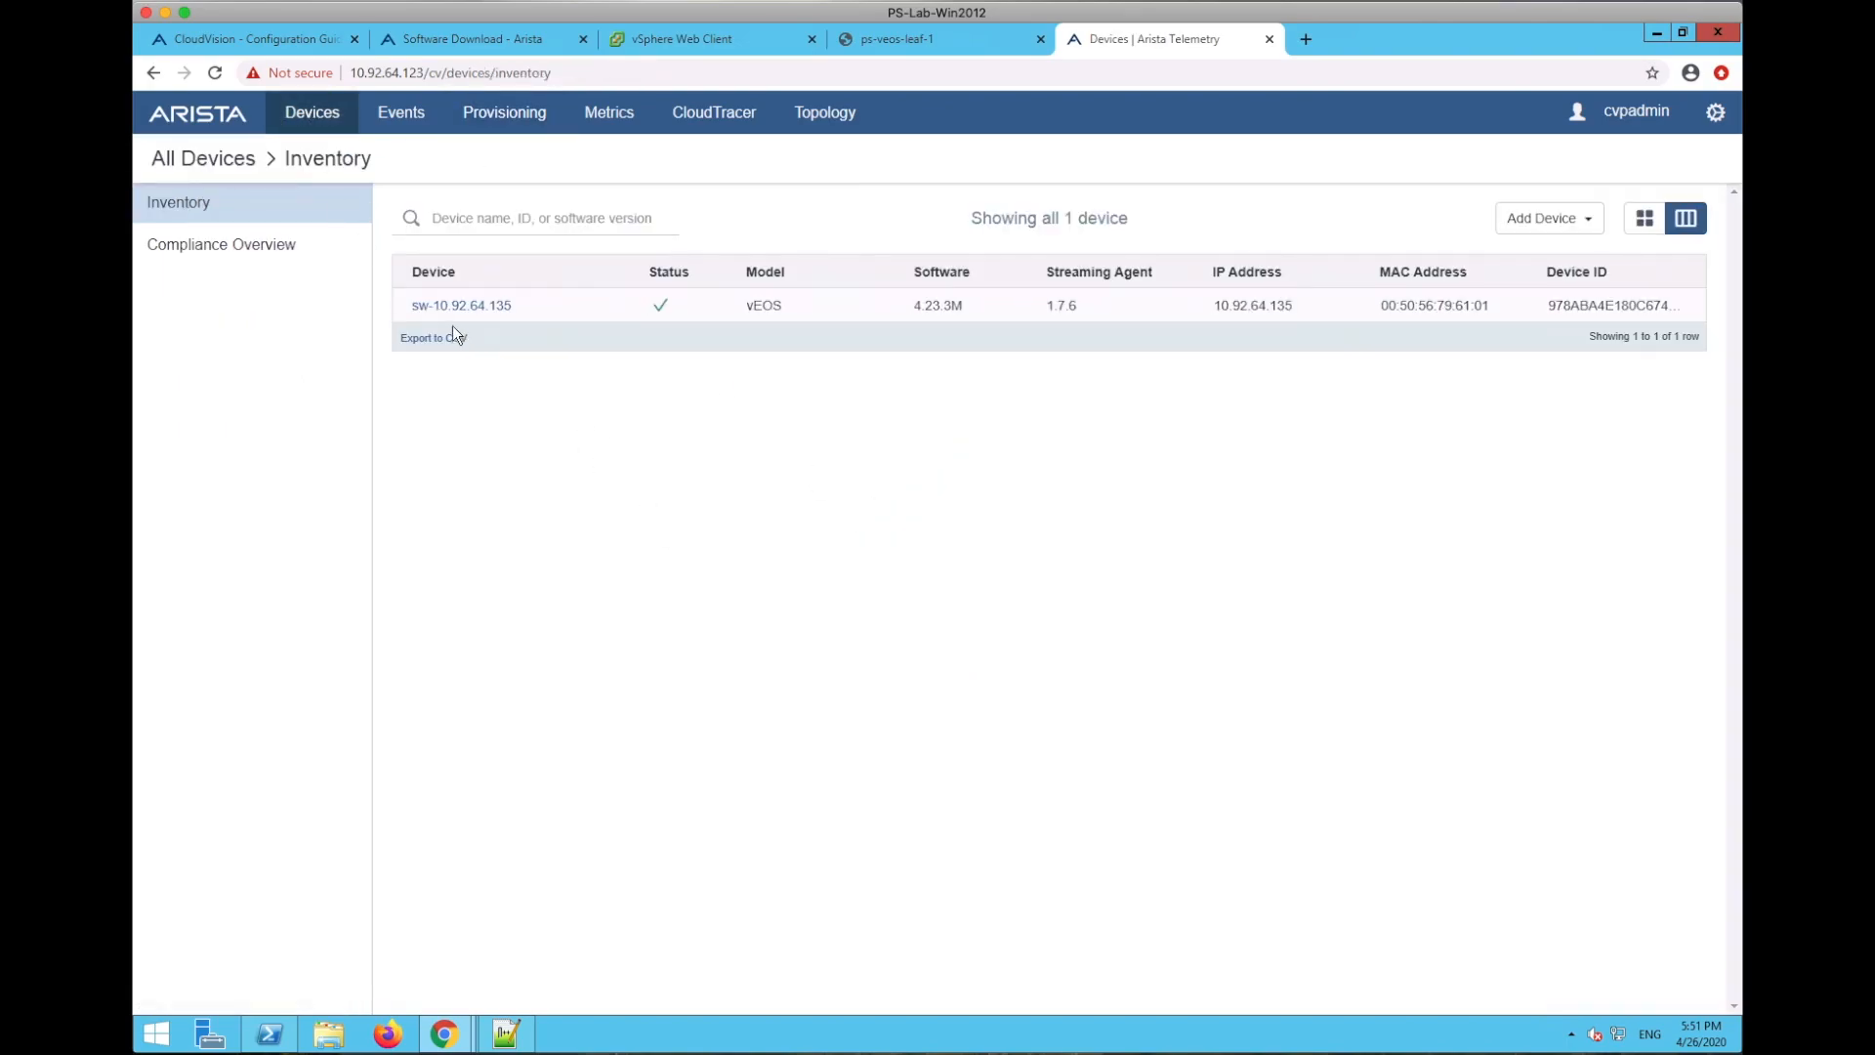
pyautogui.moveTo(404, 308); pyautogui.dragTo(511, 305)
pyautogui.moveTo(731, 300); pyautogui.dragTo(1632, 304)
pyautogui.click(1432, 490)
# - Return to Network Provisioning and pan the tree to show sw-10.92.64.135 under Undefined
pyautogui.click(926, 38)
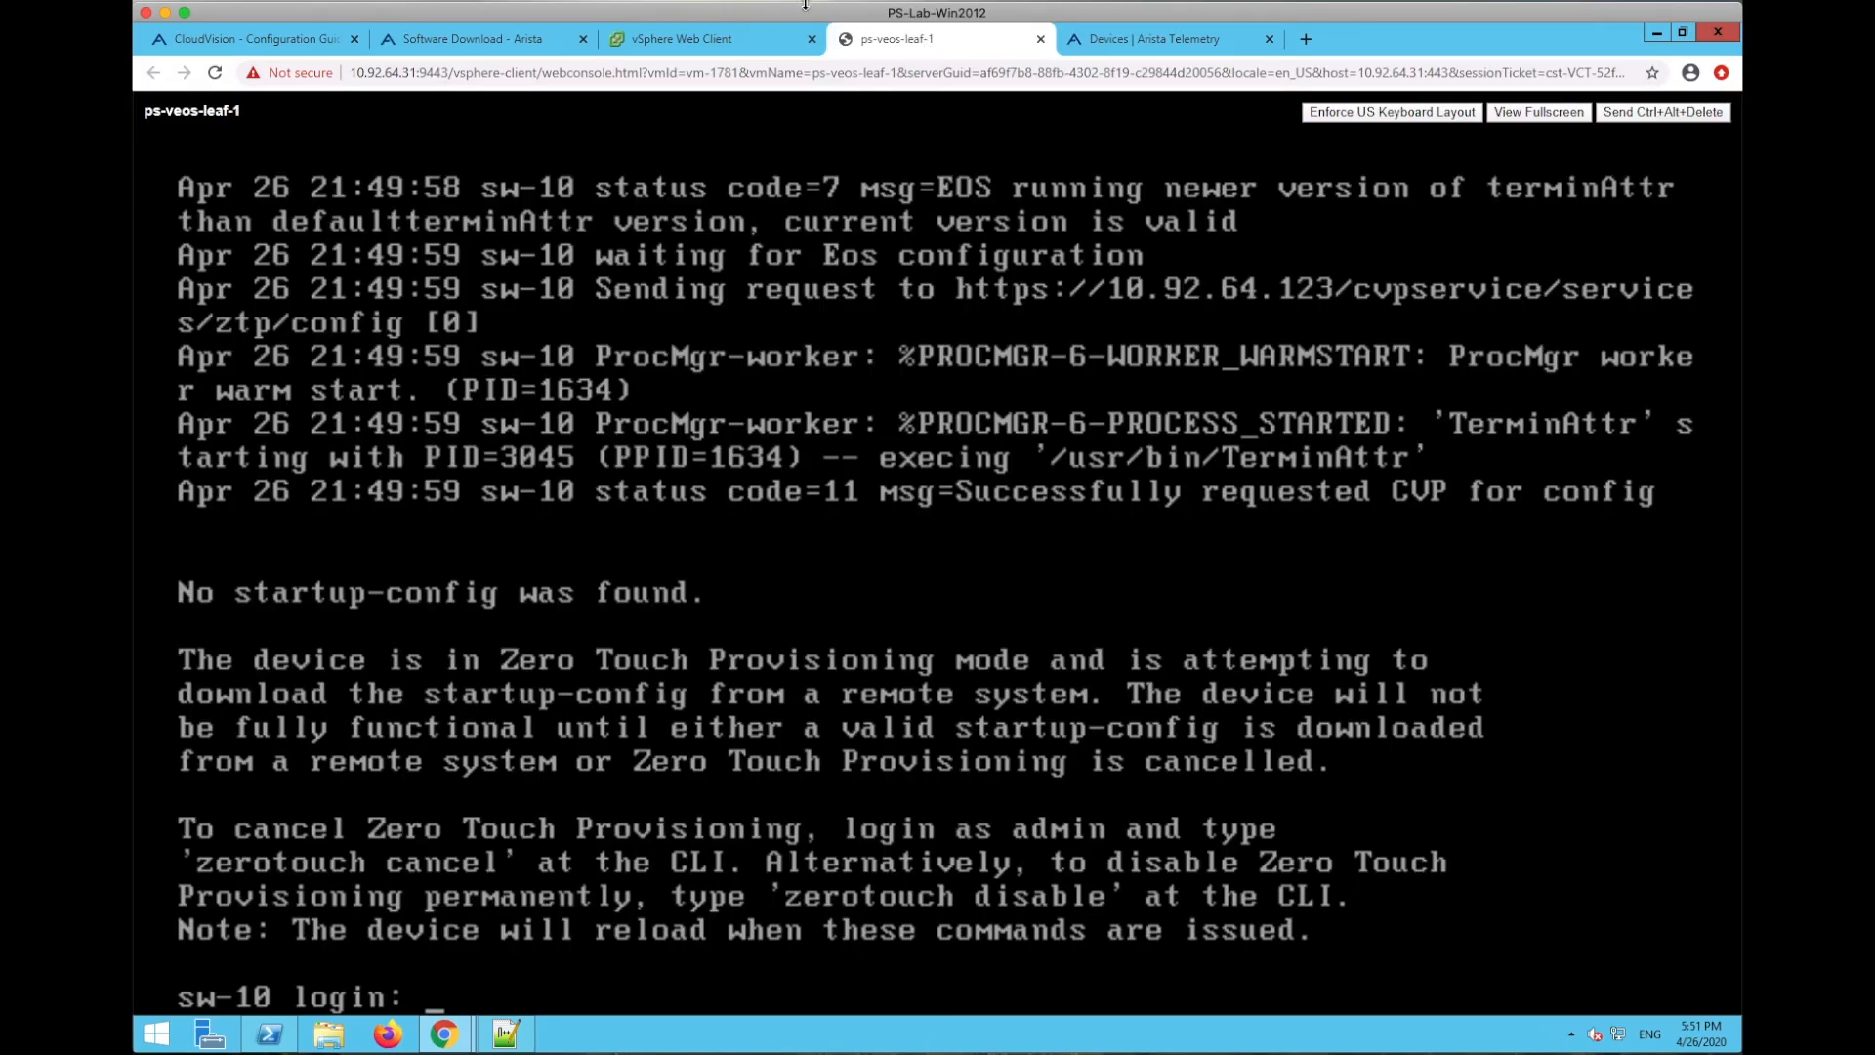
pyautogui.click(761, 38)
pyautogui.click(1136, 39)
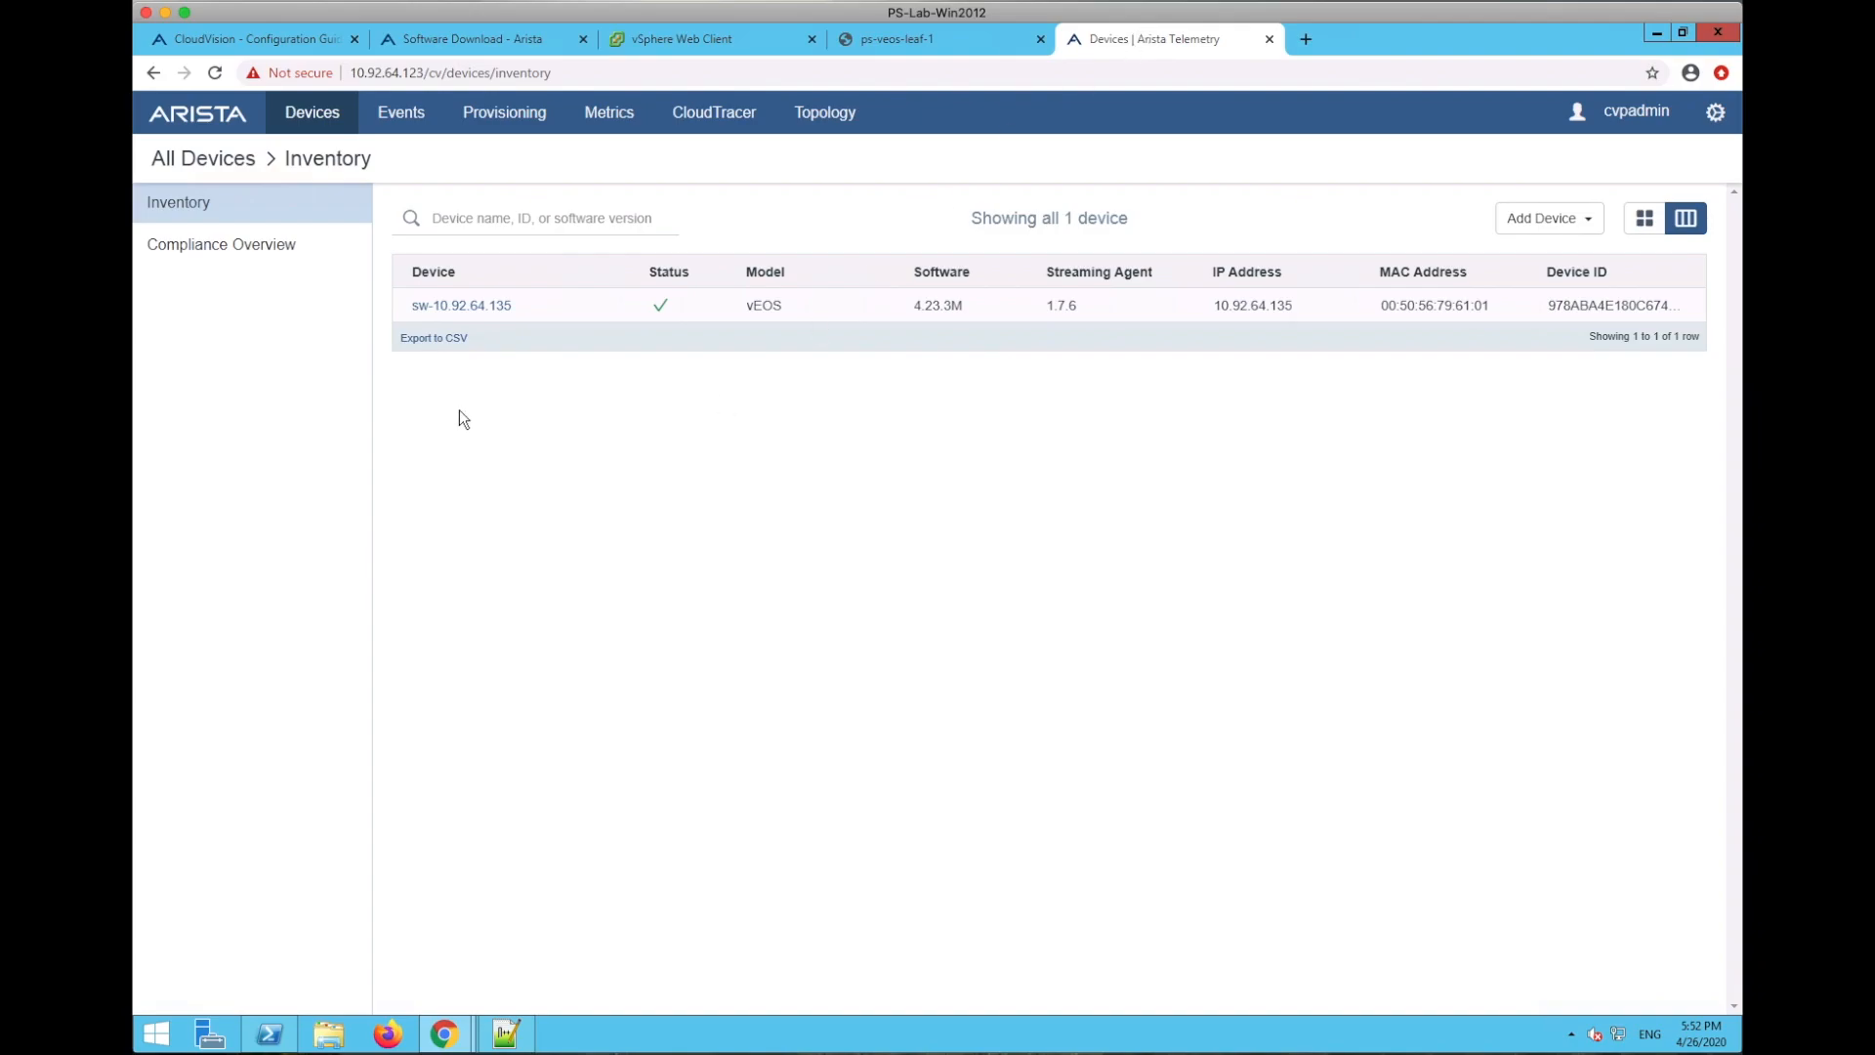
pyautogui.click(497, 114)
pyautogui.moveTo(740, 465); pyautogui.dragTo(655, 575)
# - Move sw-10.92.64.135 into Leaf-Maint1 and accept generating its configlets via the builder
pyautogui.rightClick(896, 519)
pyautogui.click(941, 482)
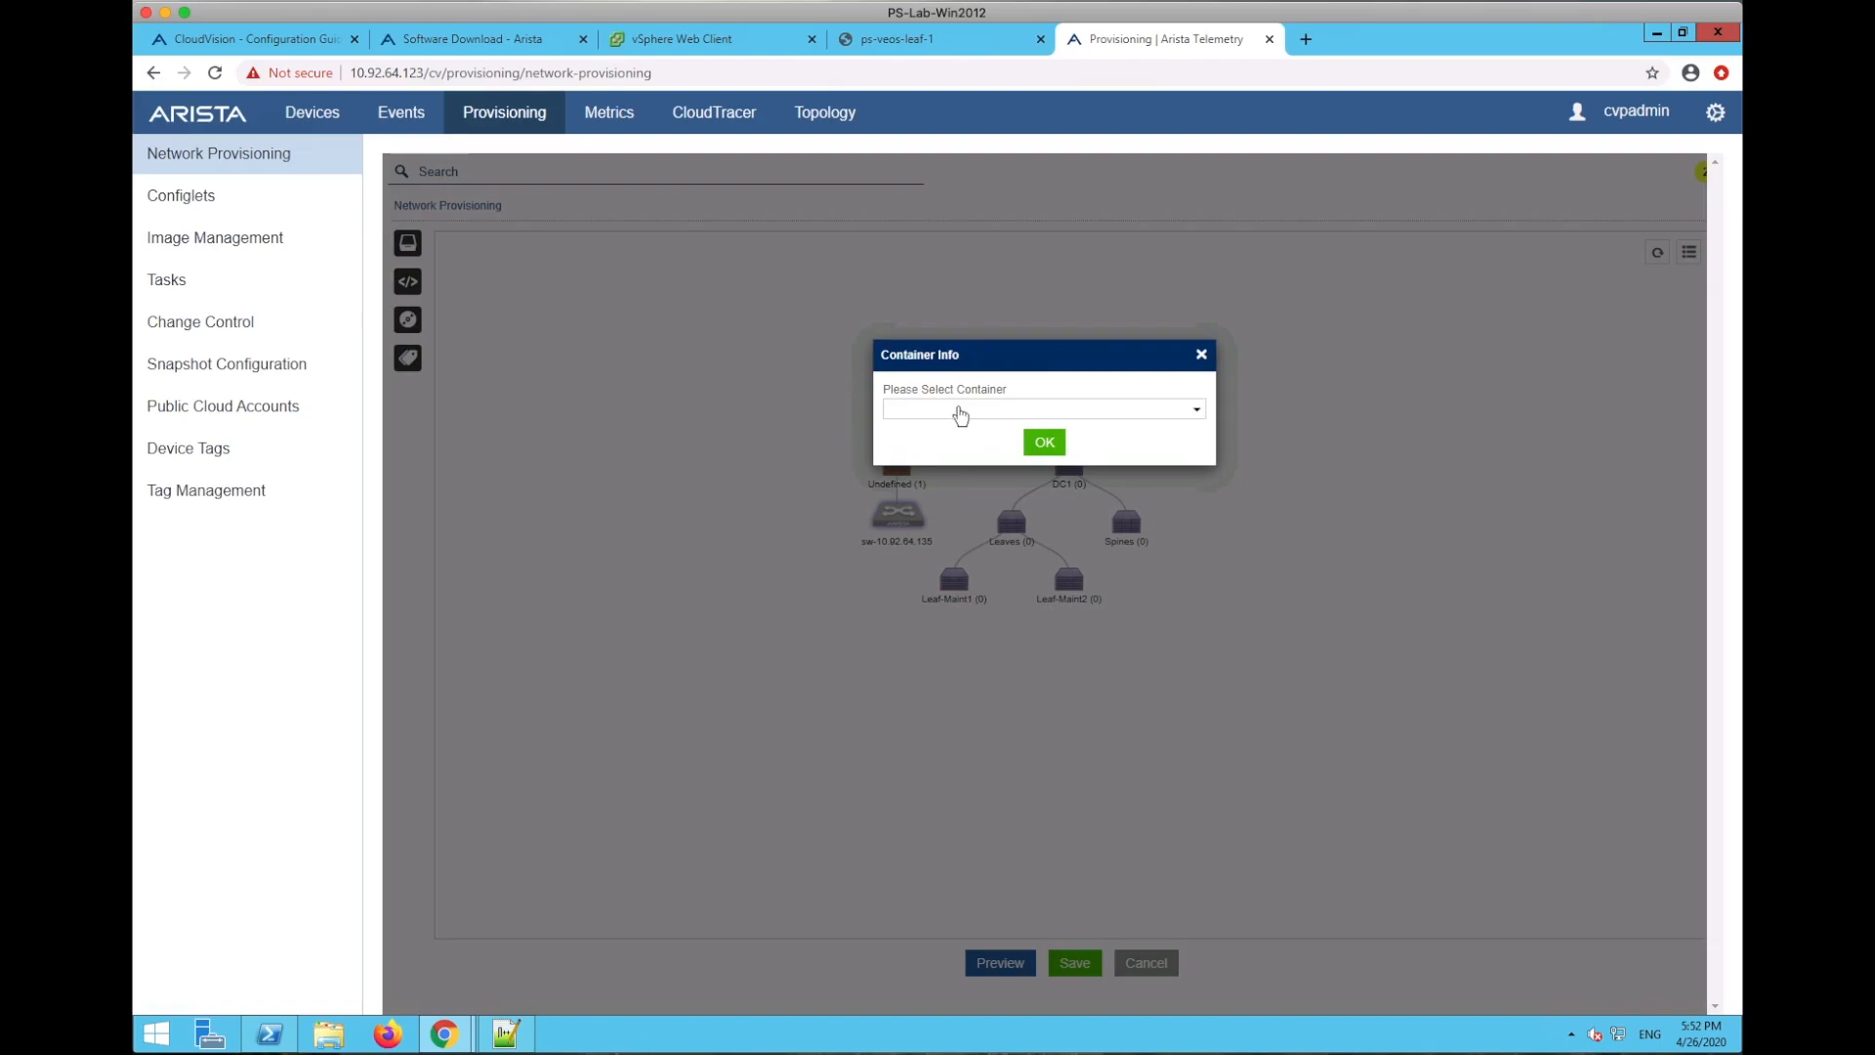
pyautogui.click(960, 411)
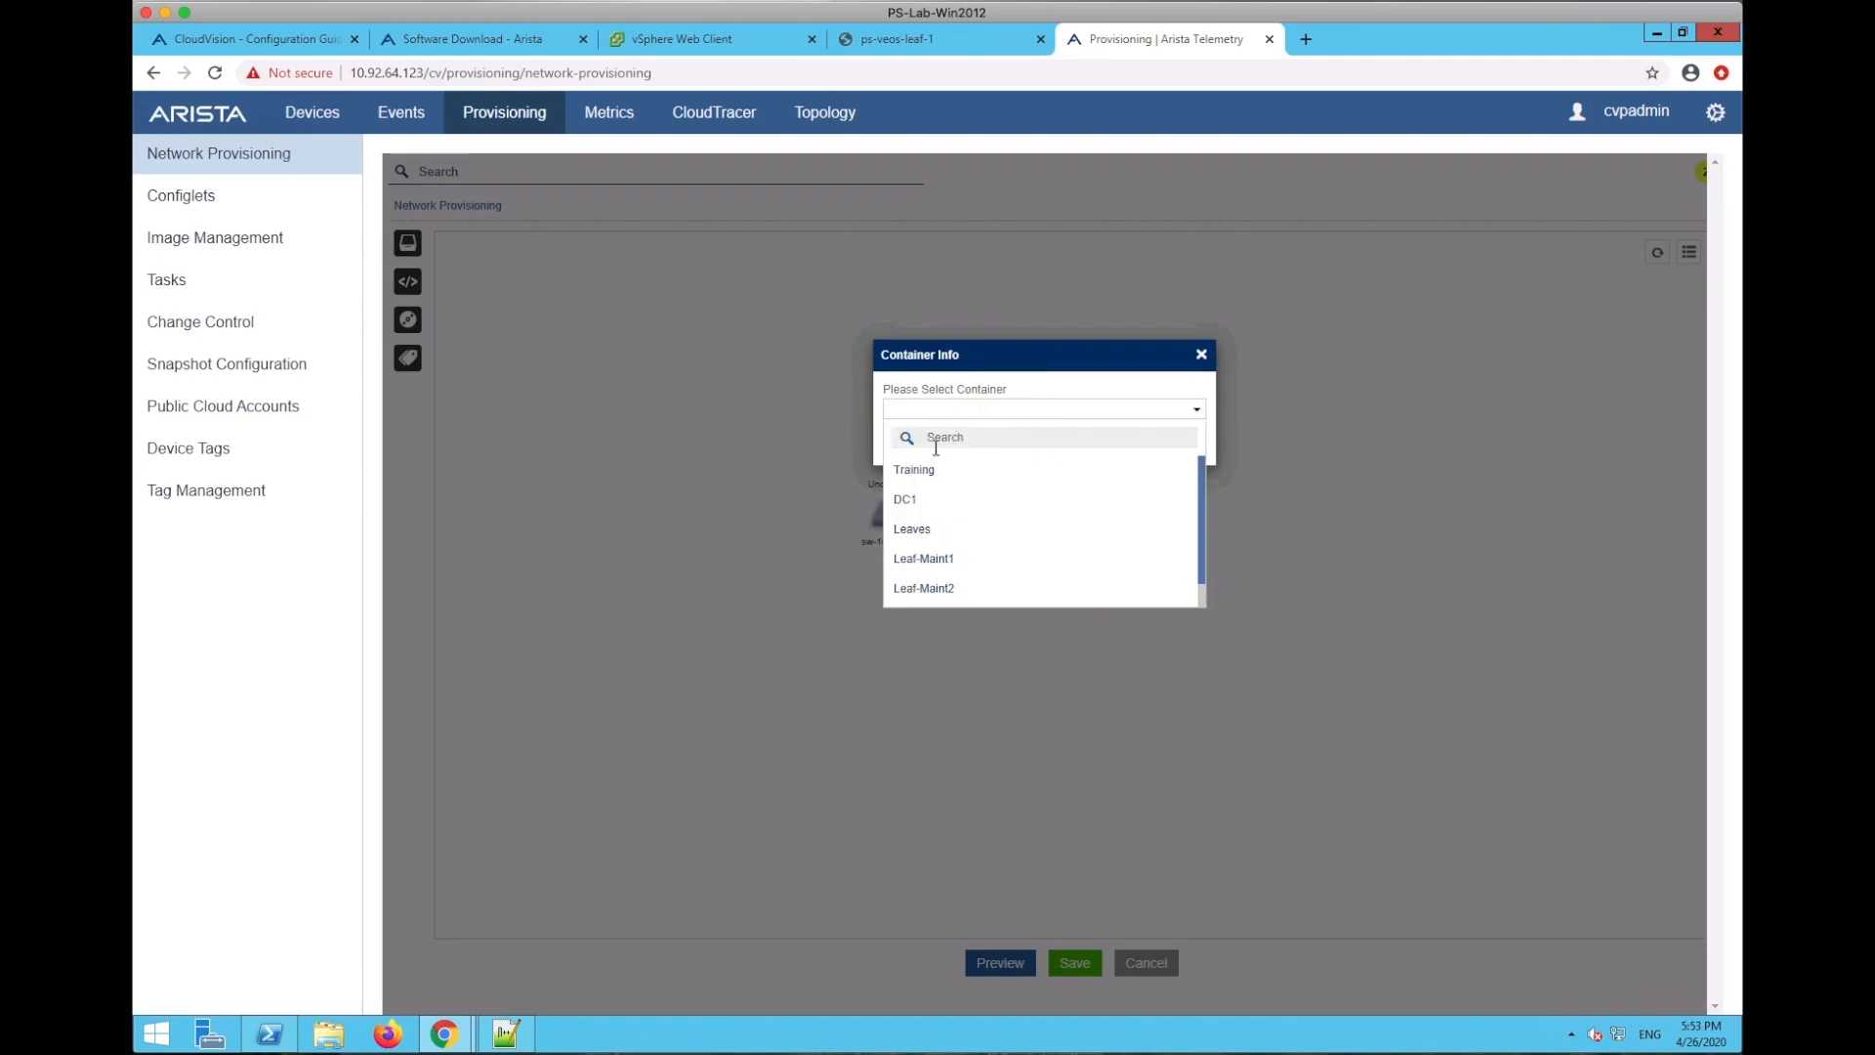
pyautogui.click(933, 554)
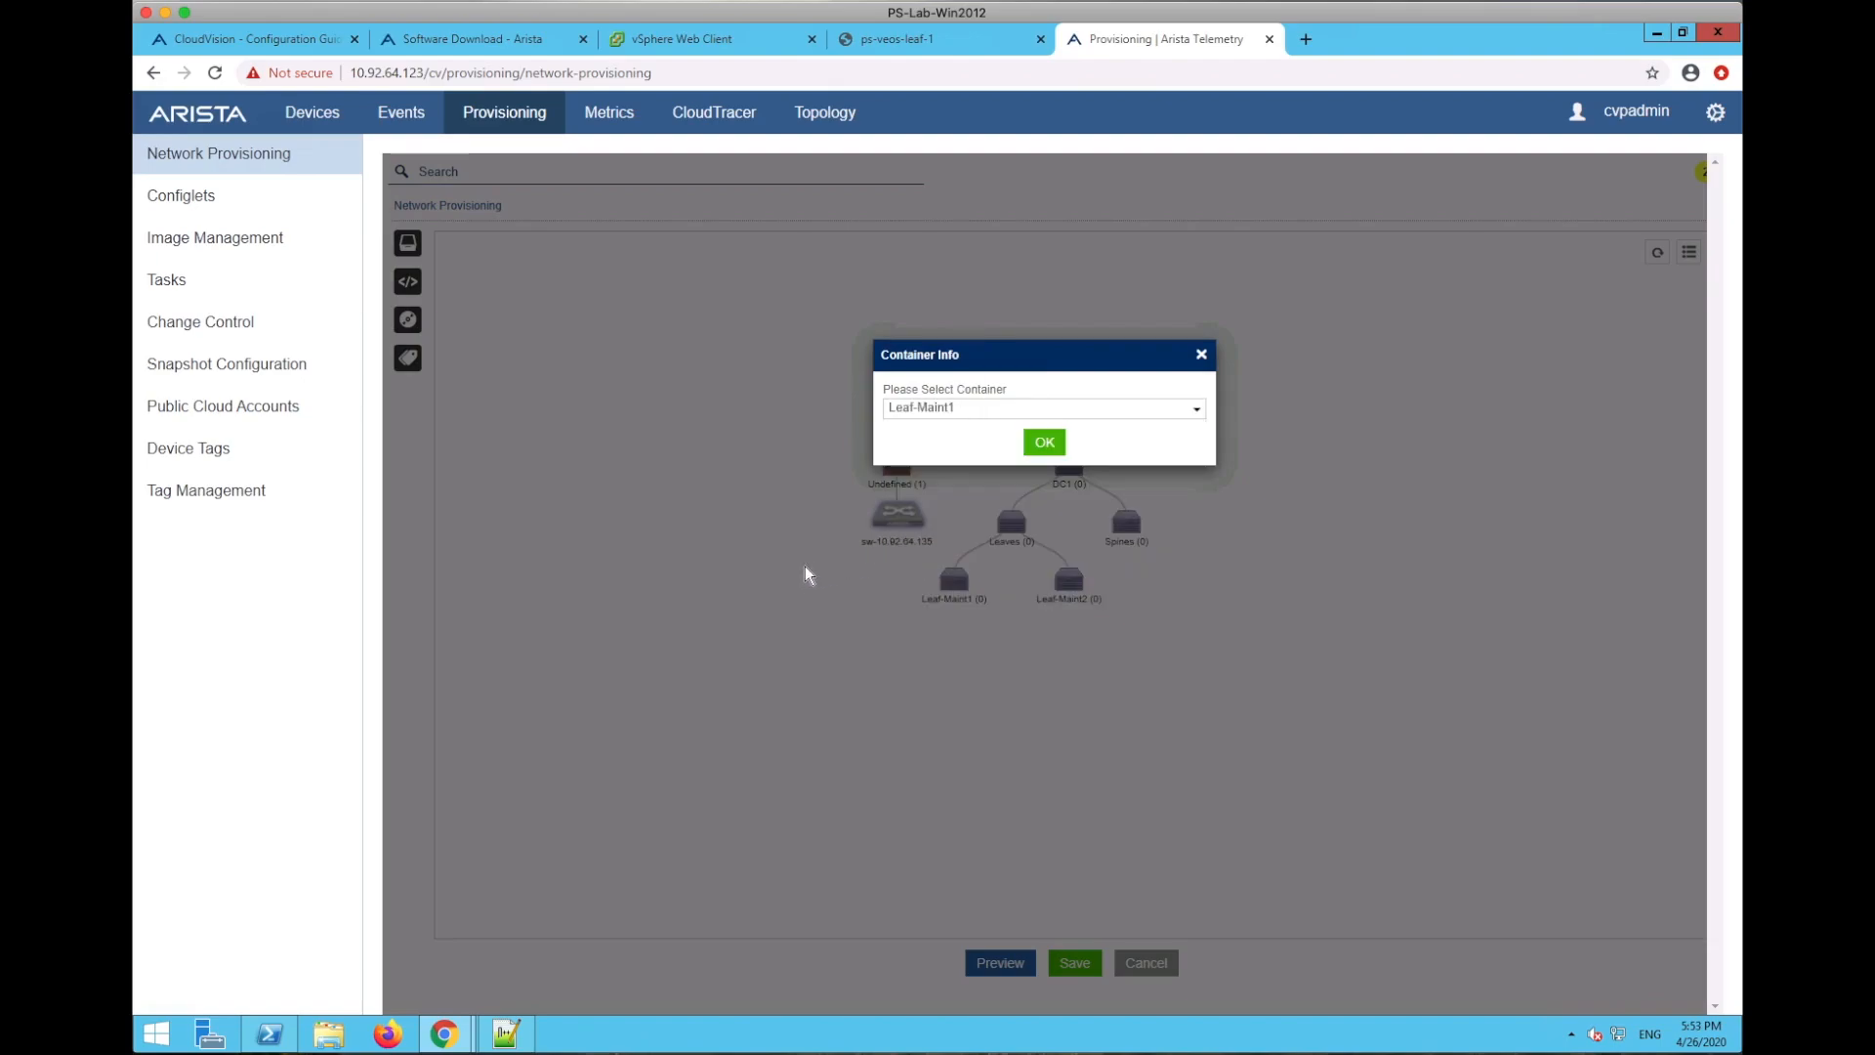
pyautogui.press('Return')
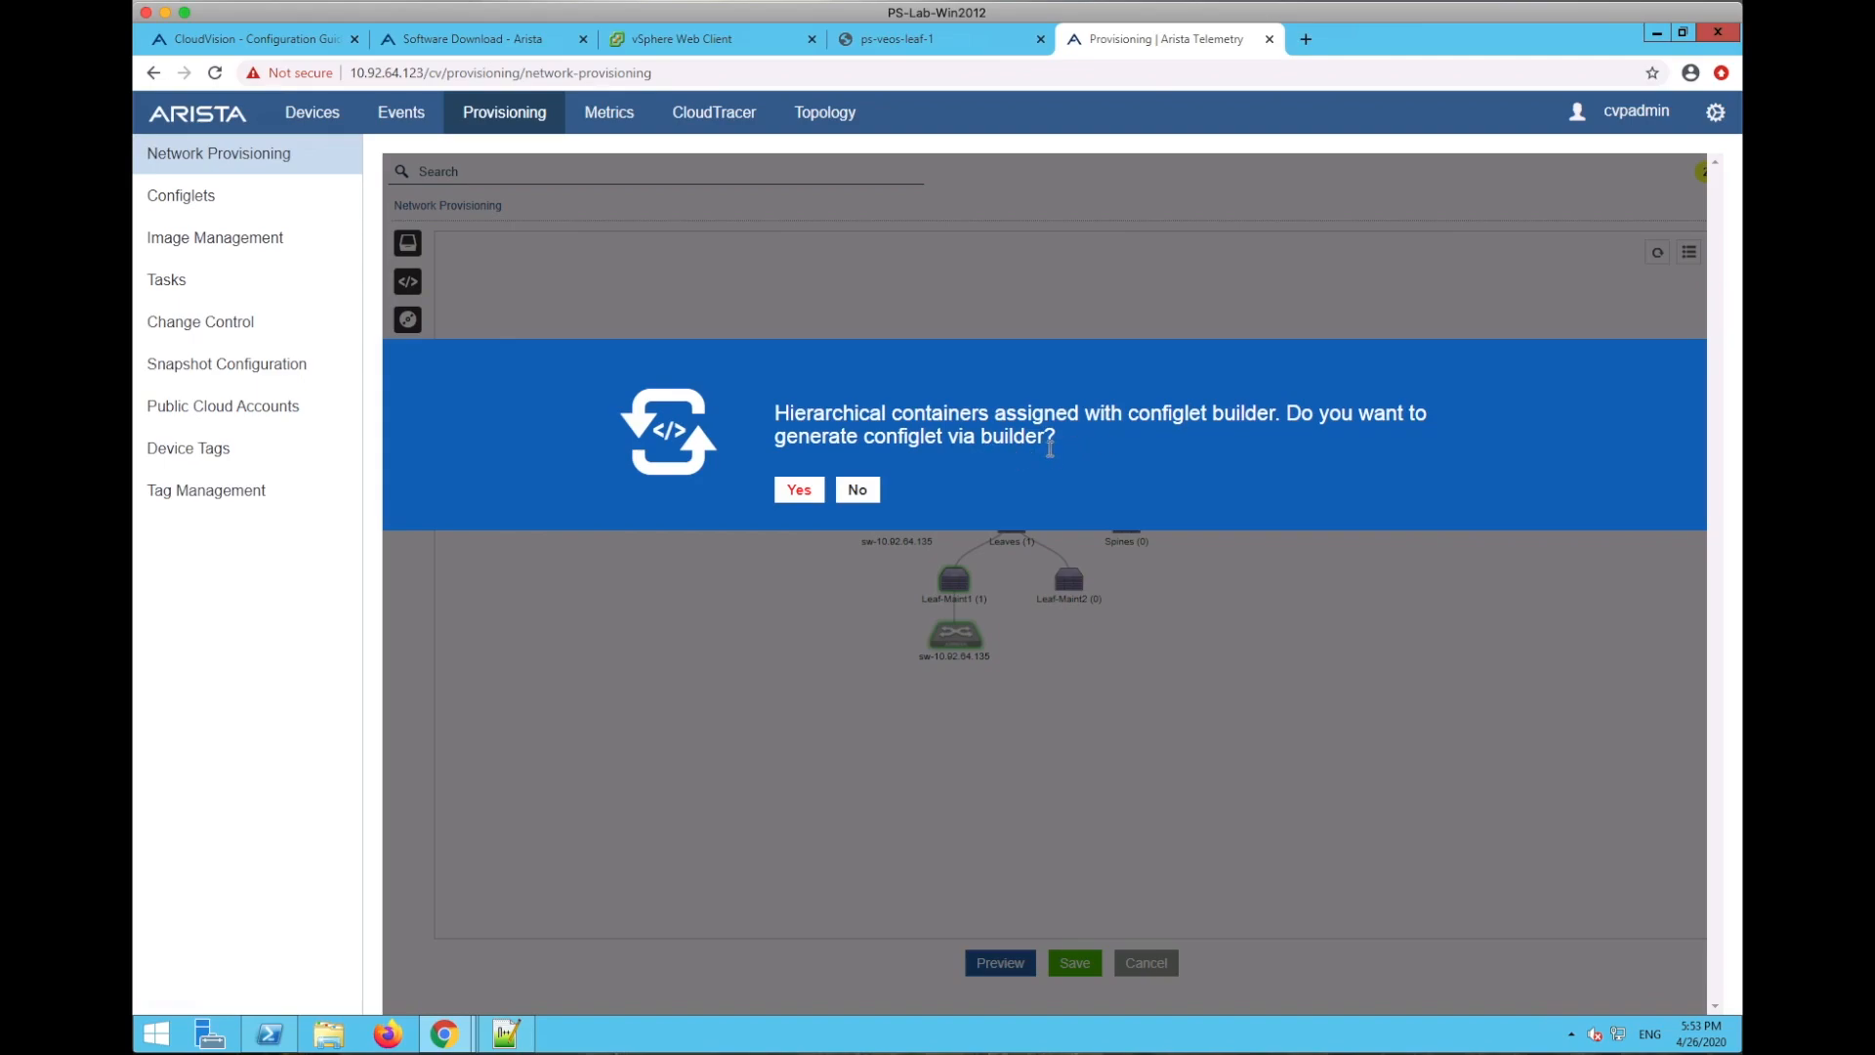
pyautogui.click(800, 491)
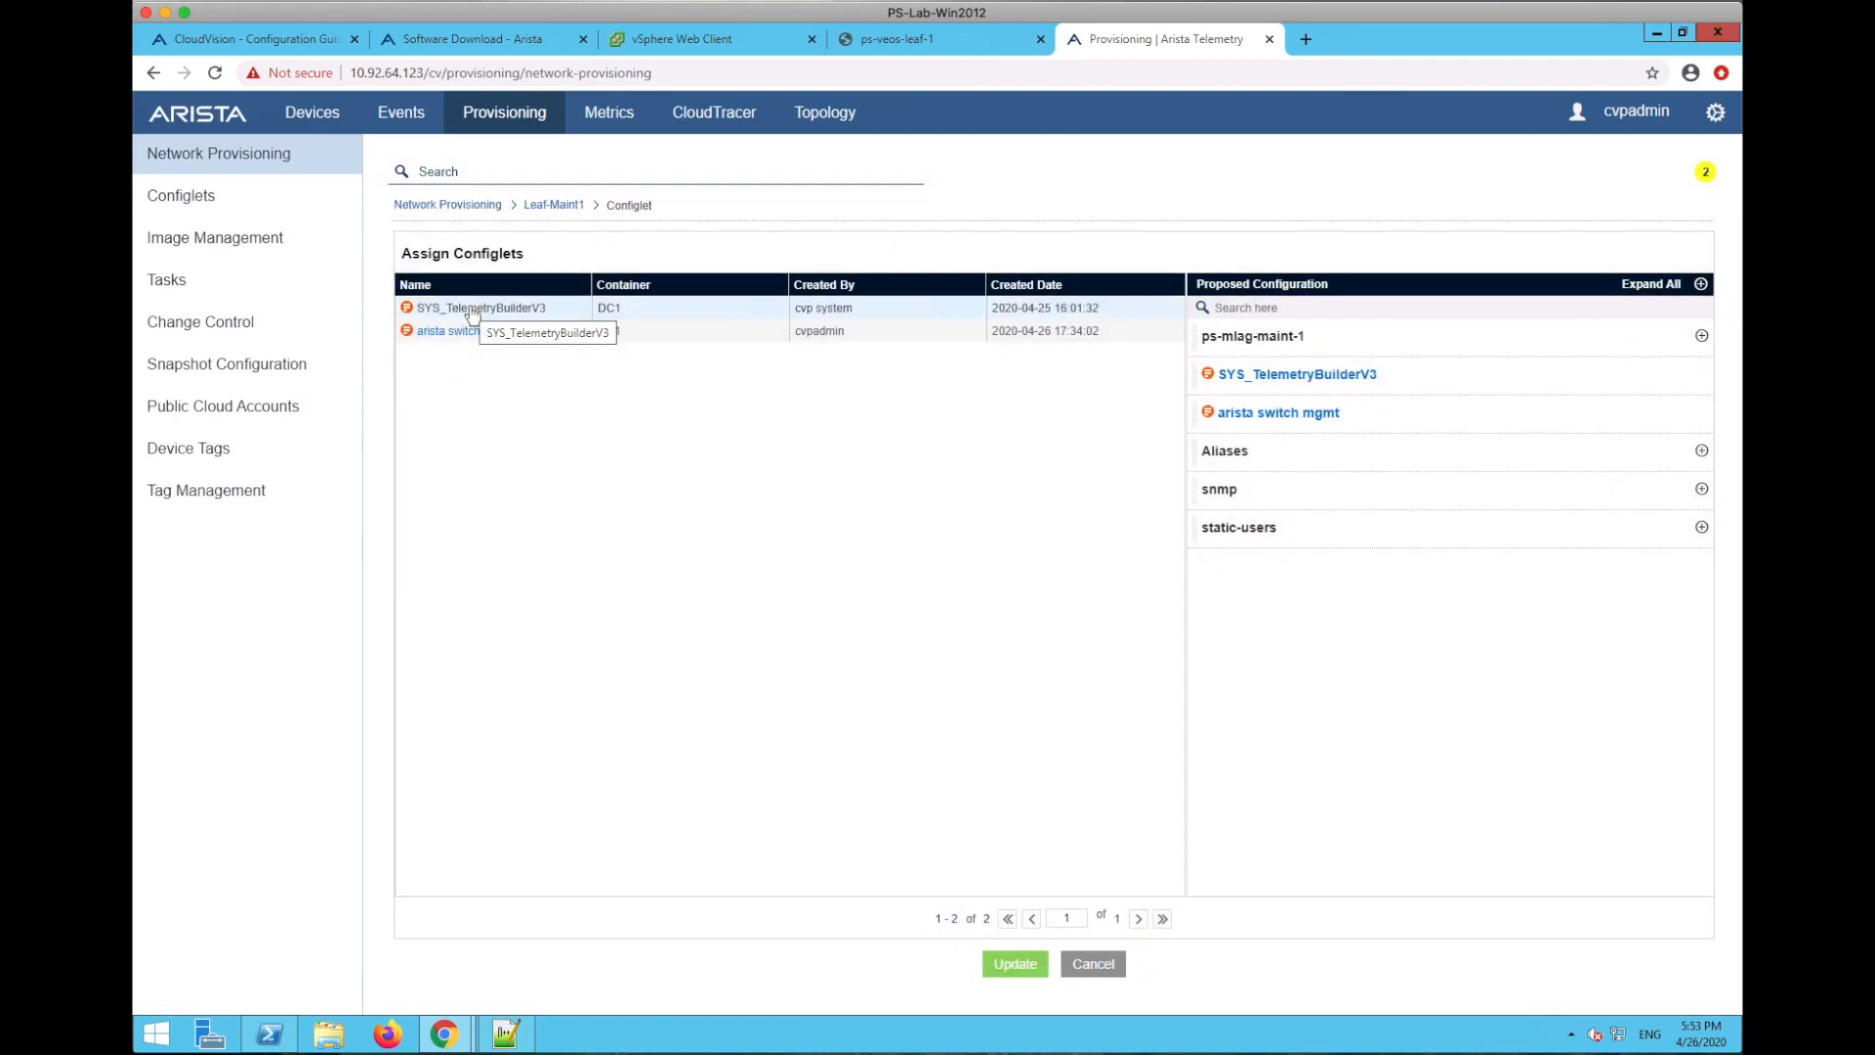
# - Generate a SYS_TelemetryBuilderV3 configlet with Management VRF mgmt and expand it for review
pyautogui.click(473, 311)
pyautogui.click(913, 352)
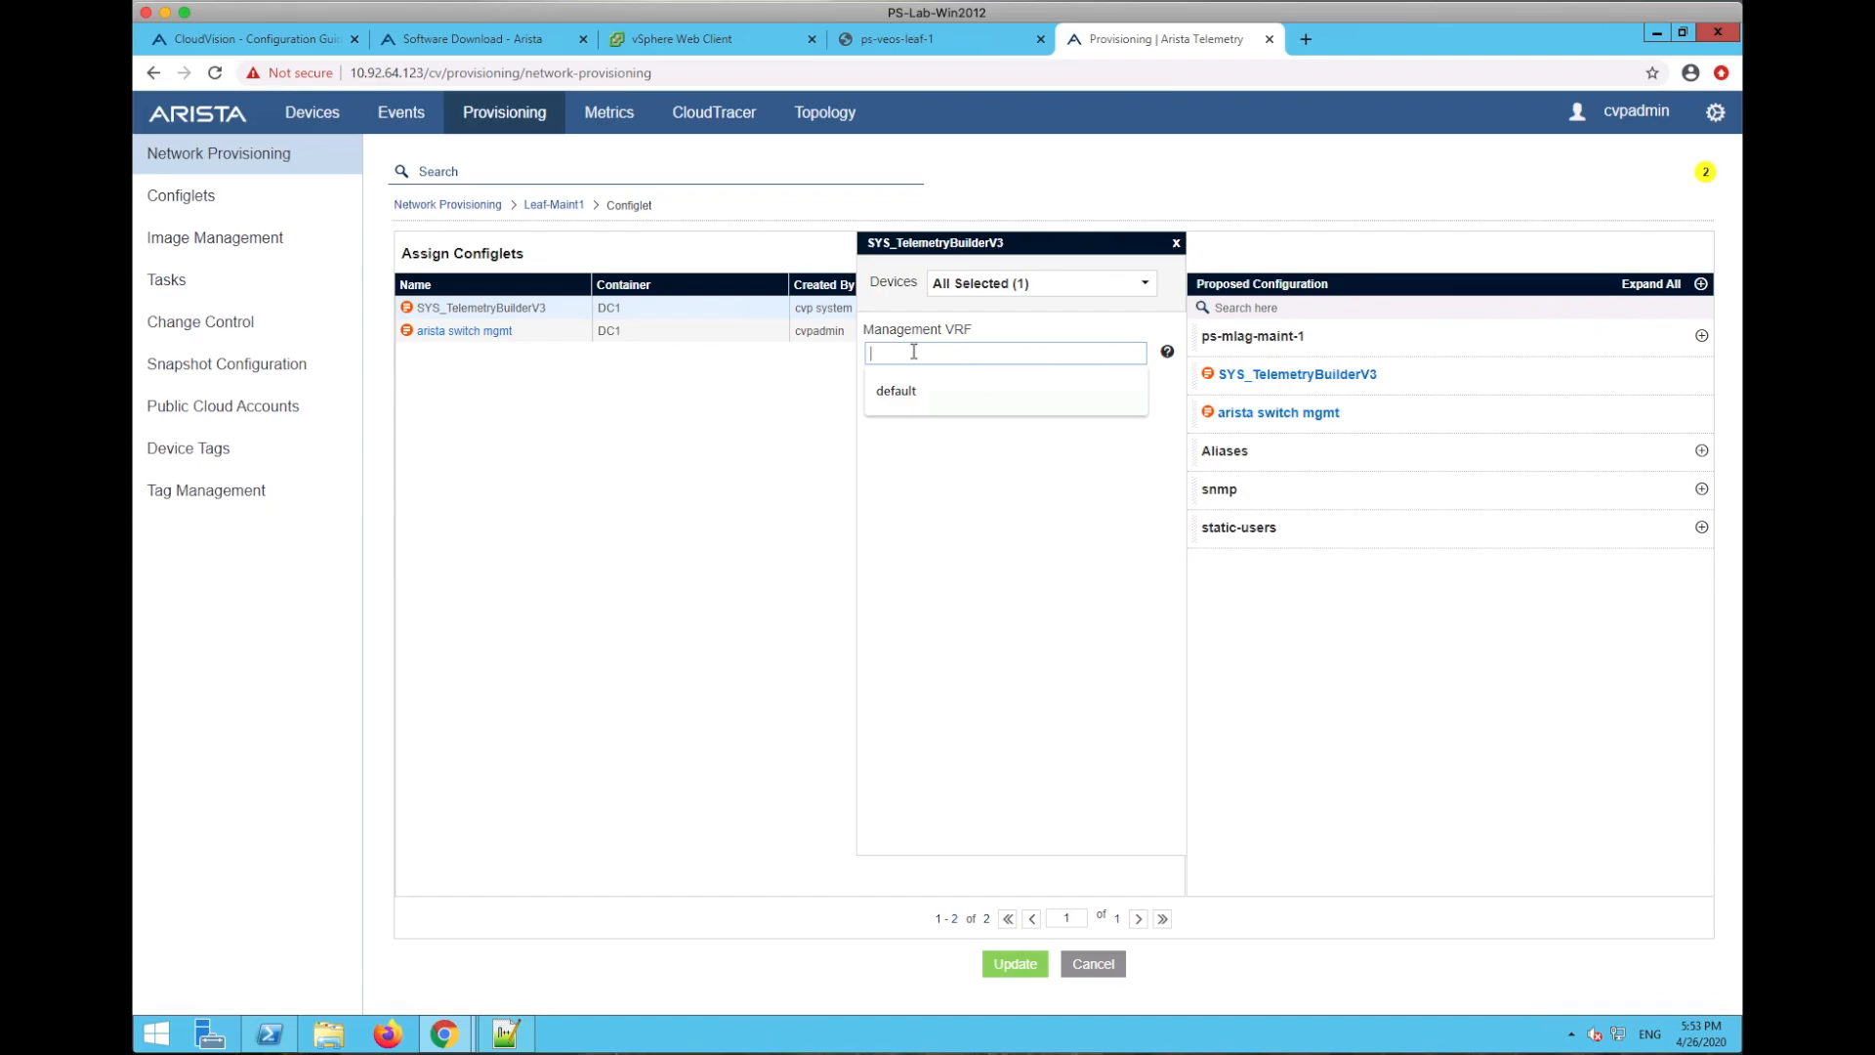
pyautogui.write('mgmt')
pyautogui.click(898, 395)
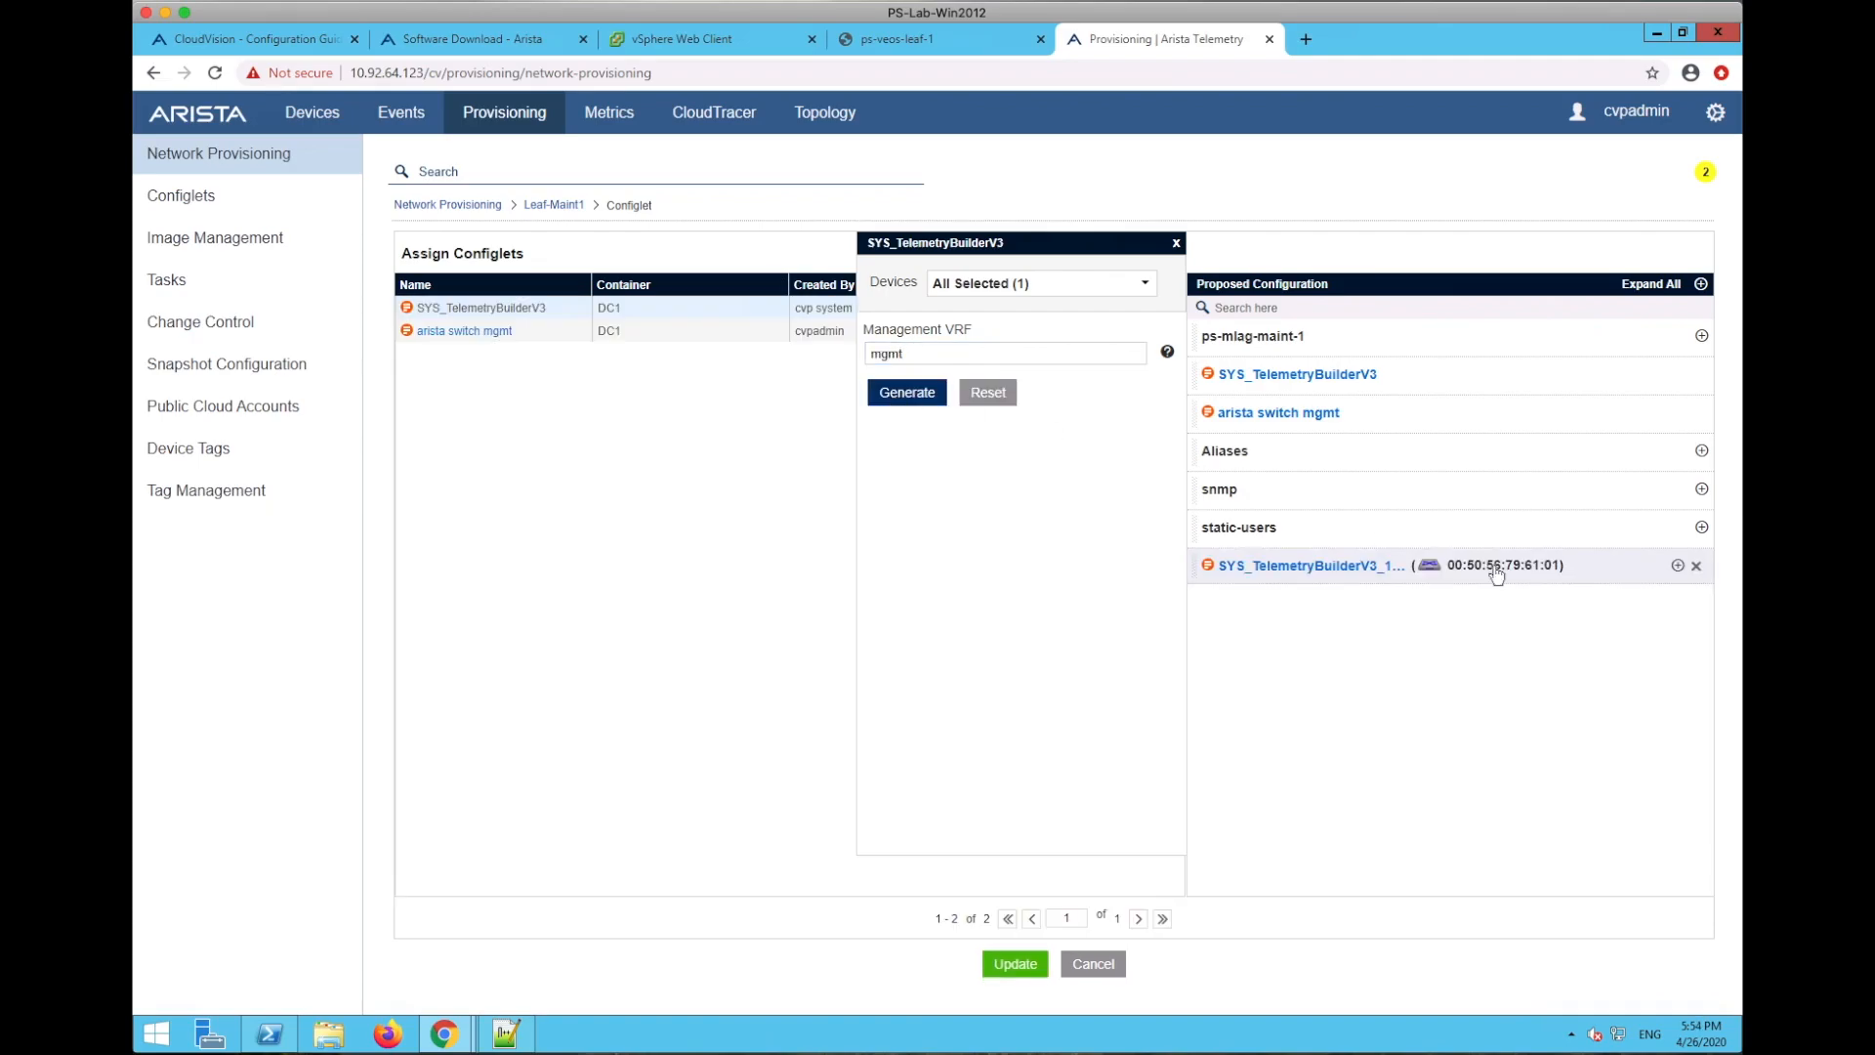
pyautogui.click(1678, 566)
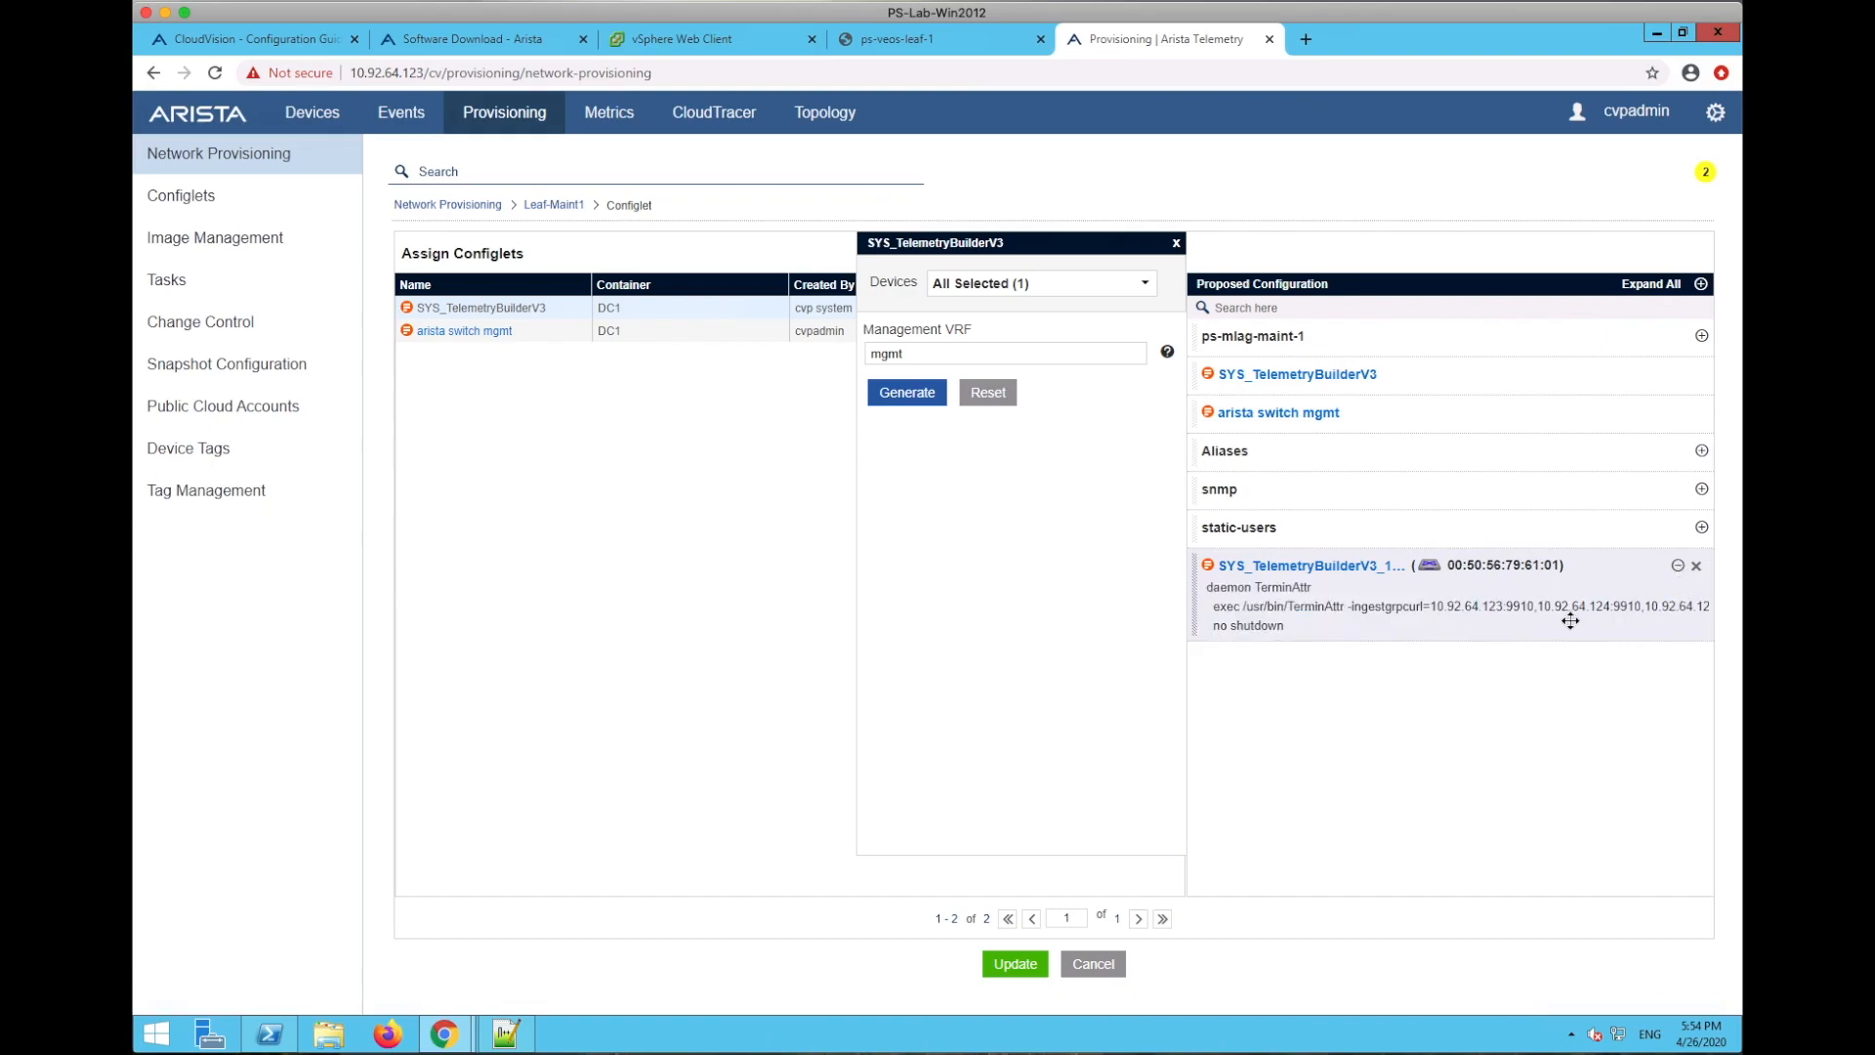
pyautogui.hscroll(5, 1569, 621)
pyautogui.hscroll(-5, 1569, 621)
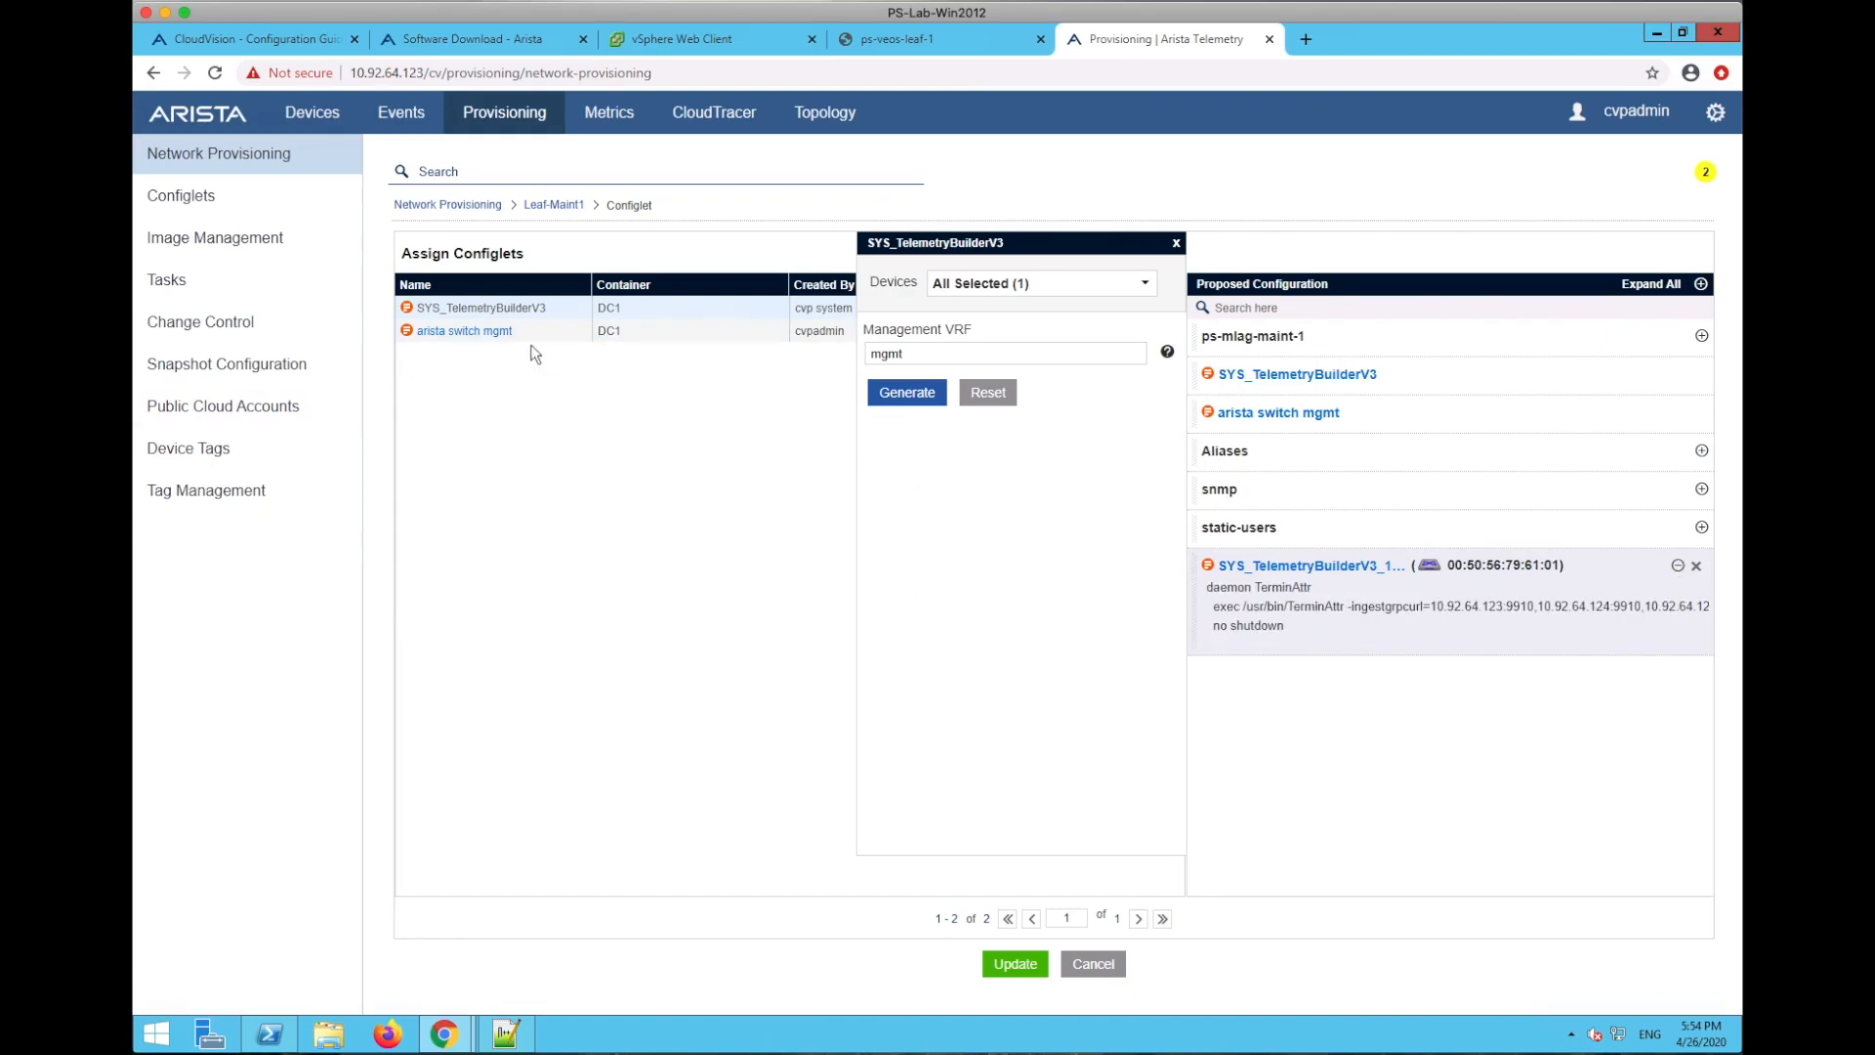
pyautogui.click(491, 337)
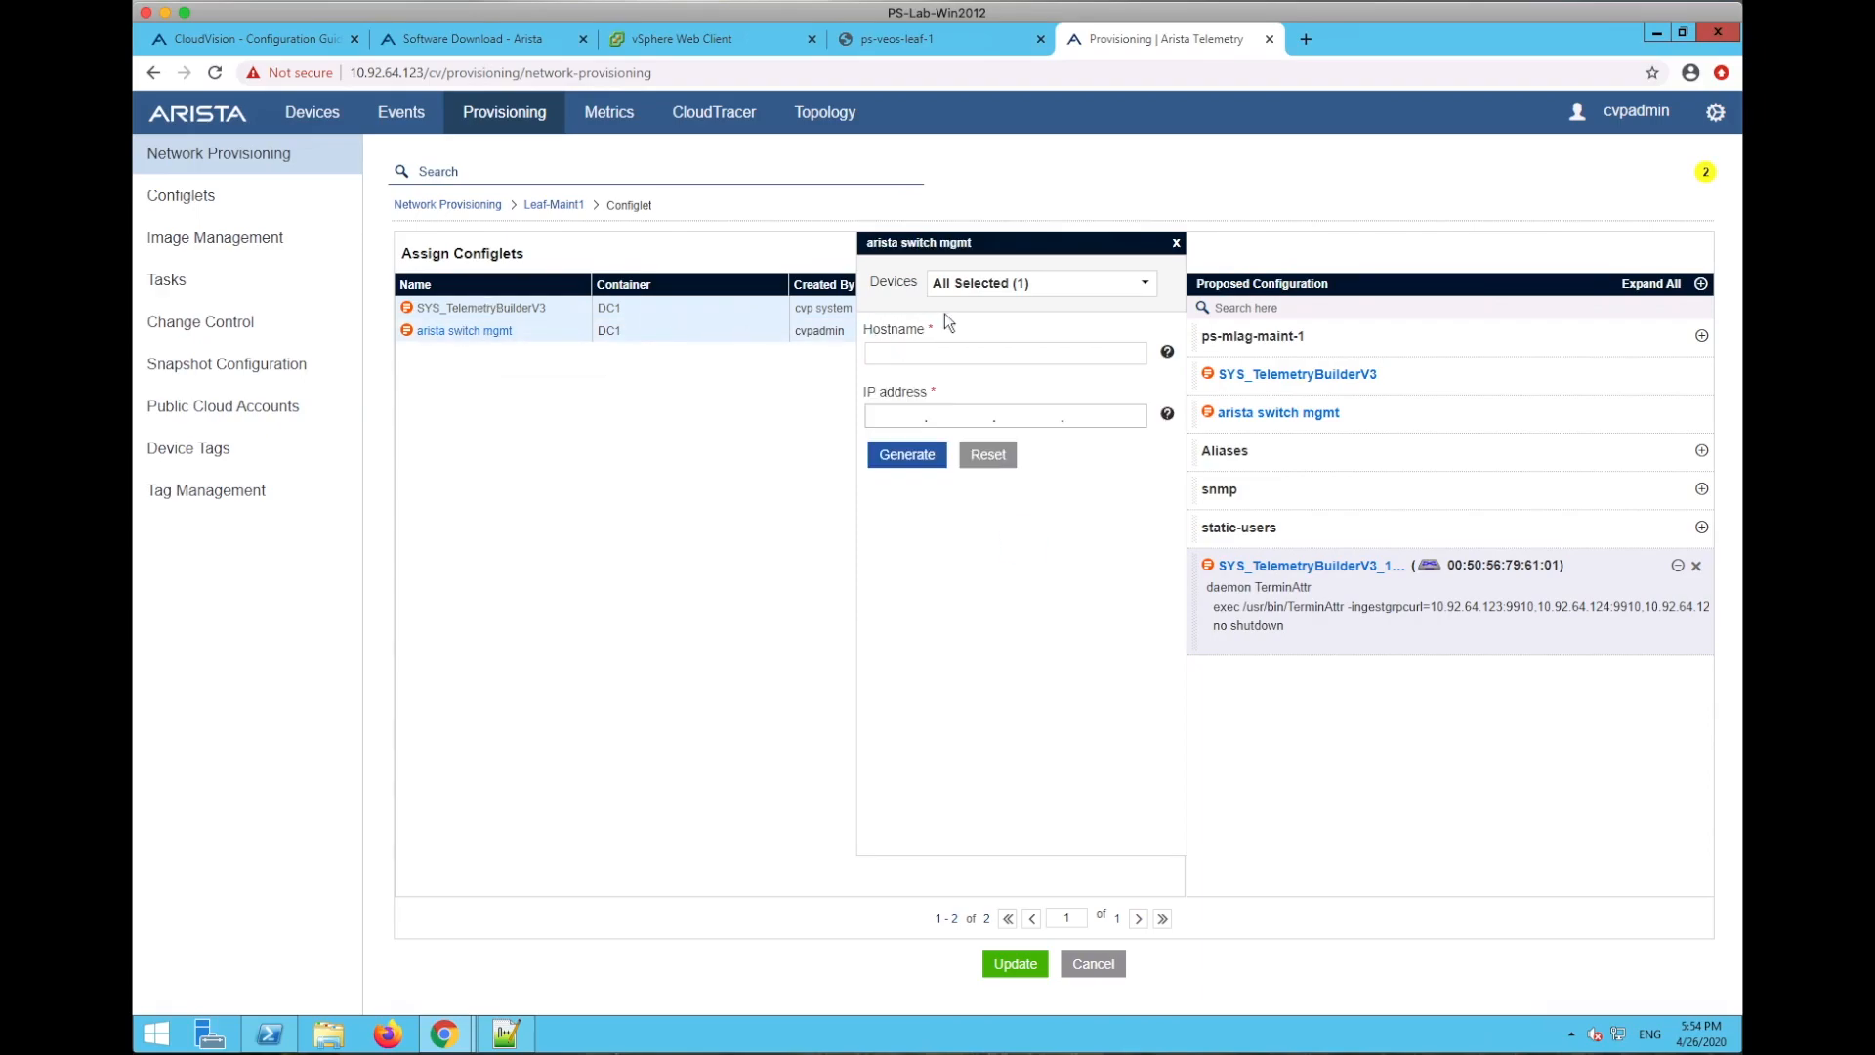
# - Enter hostname ps-leaf-1 and IP address 10.92.64.242 in the arista switch mgmt builder
pyautogui.click(944, 353)
pyautogui.write('ps-leaf-1')
pyautogui.press('Tab')
pyautogui.write('10.92.64.13')
pyautogui.press('BackSpace')
pyautogui.press('BackSpace')
pyautogui.write('242')
# - Generate the switch management configlet and expand it to check its lines
pyautogui.click(906, 455)
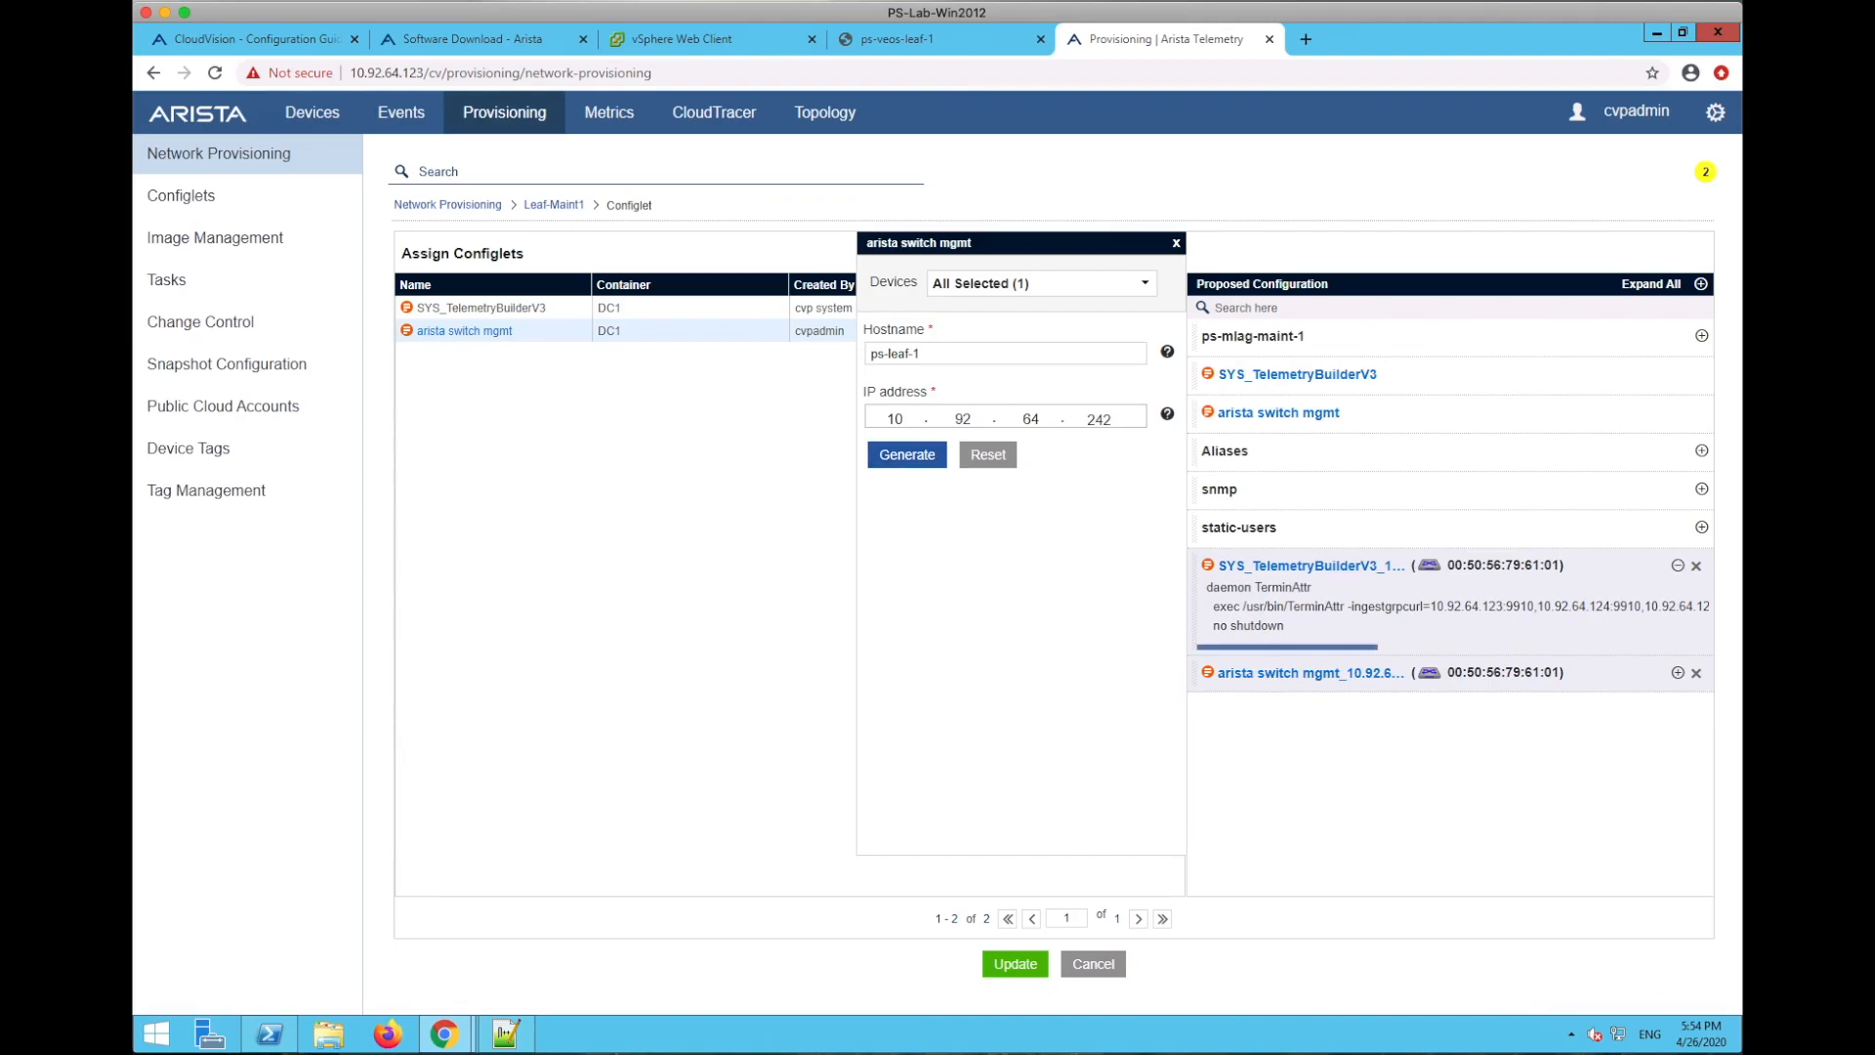
pyautogui.click(1678, 672)
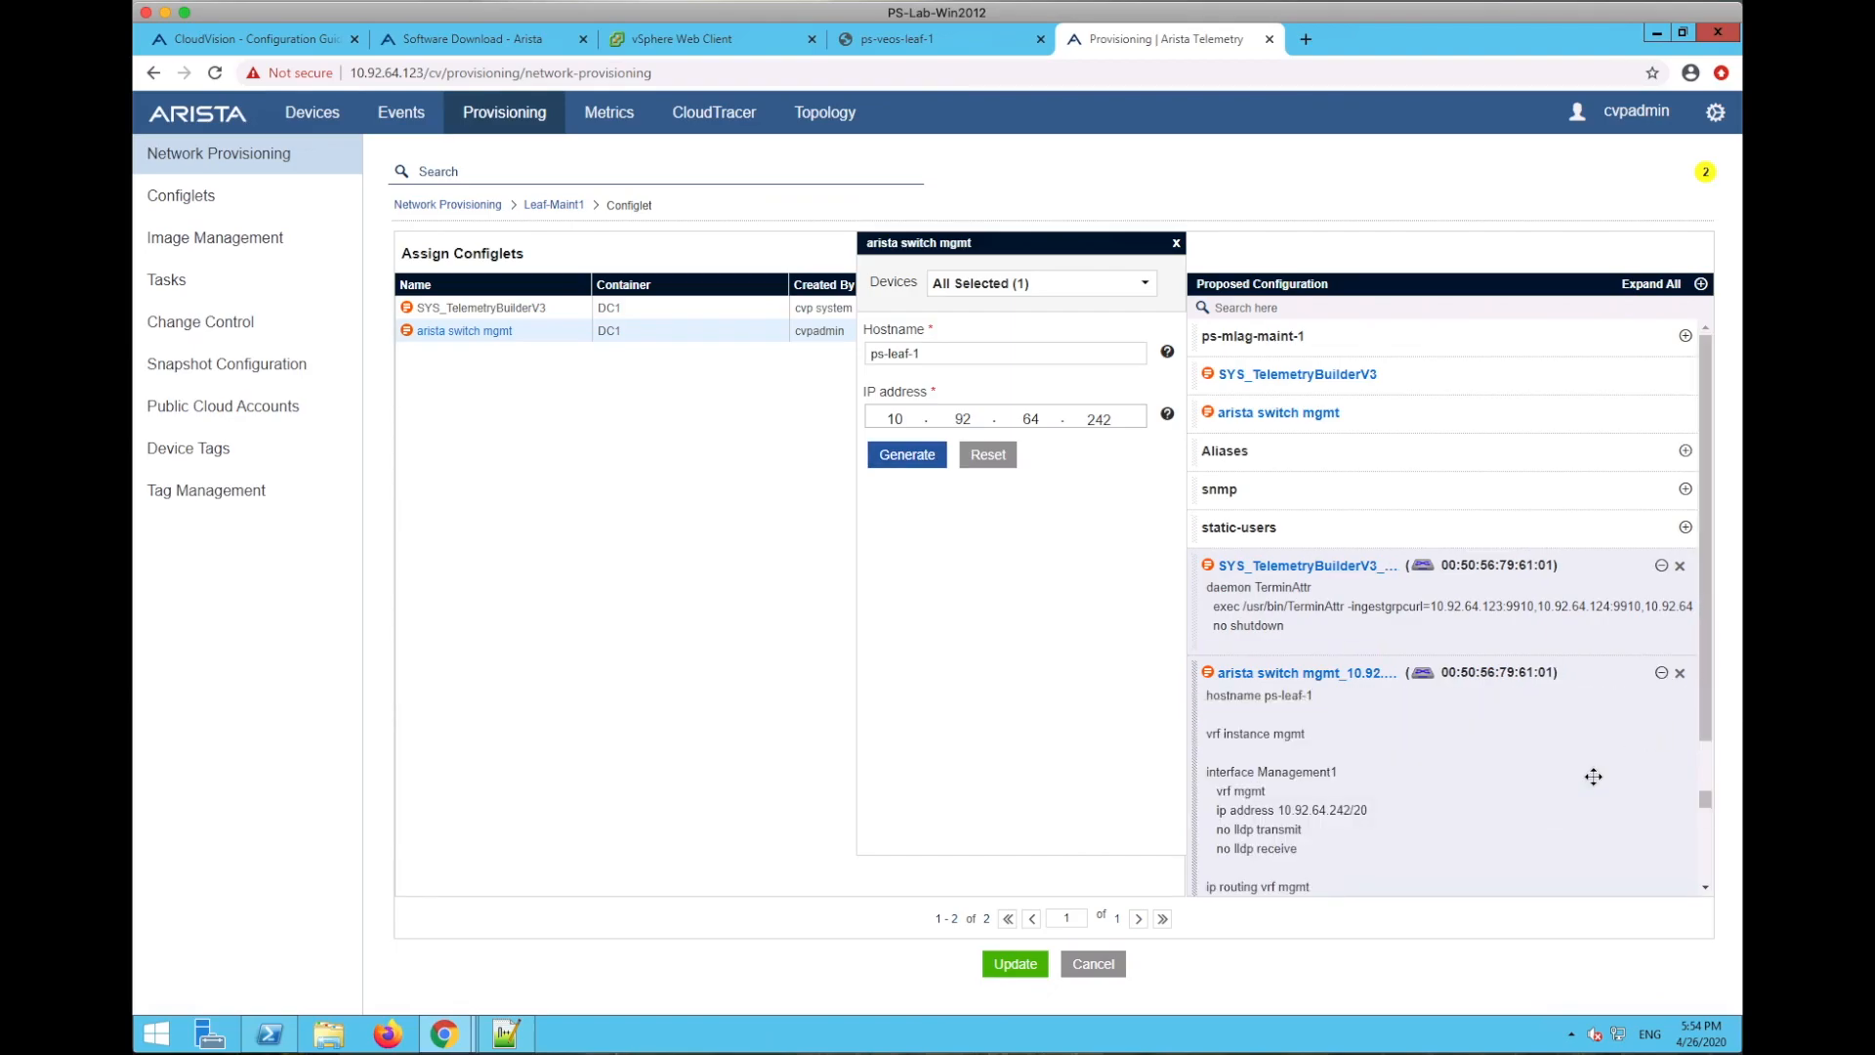
pyautogui.scroll(-2, 1592, 776)
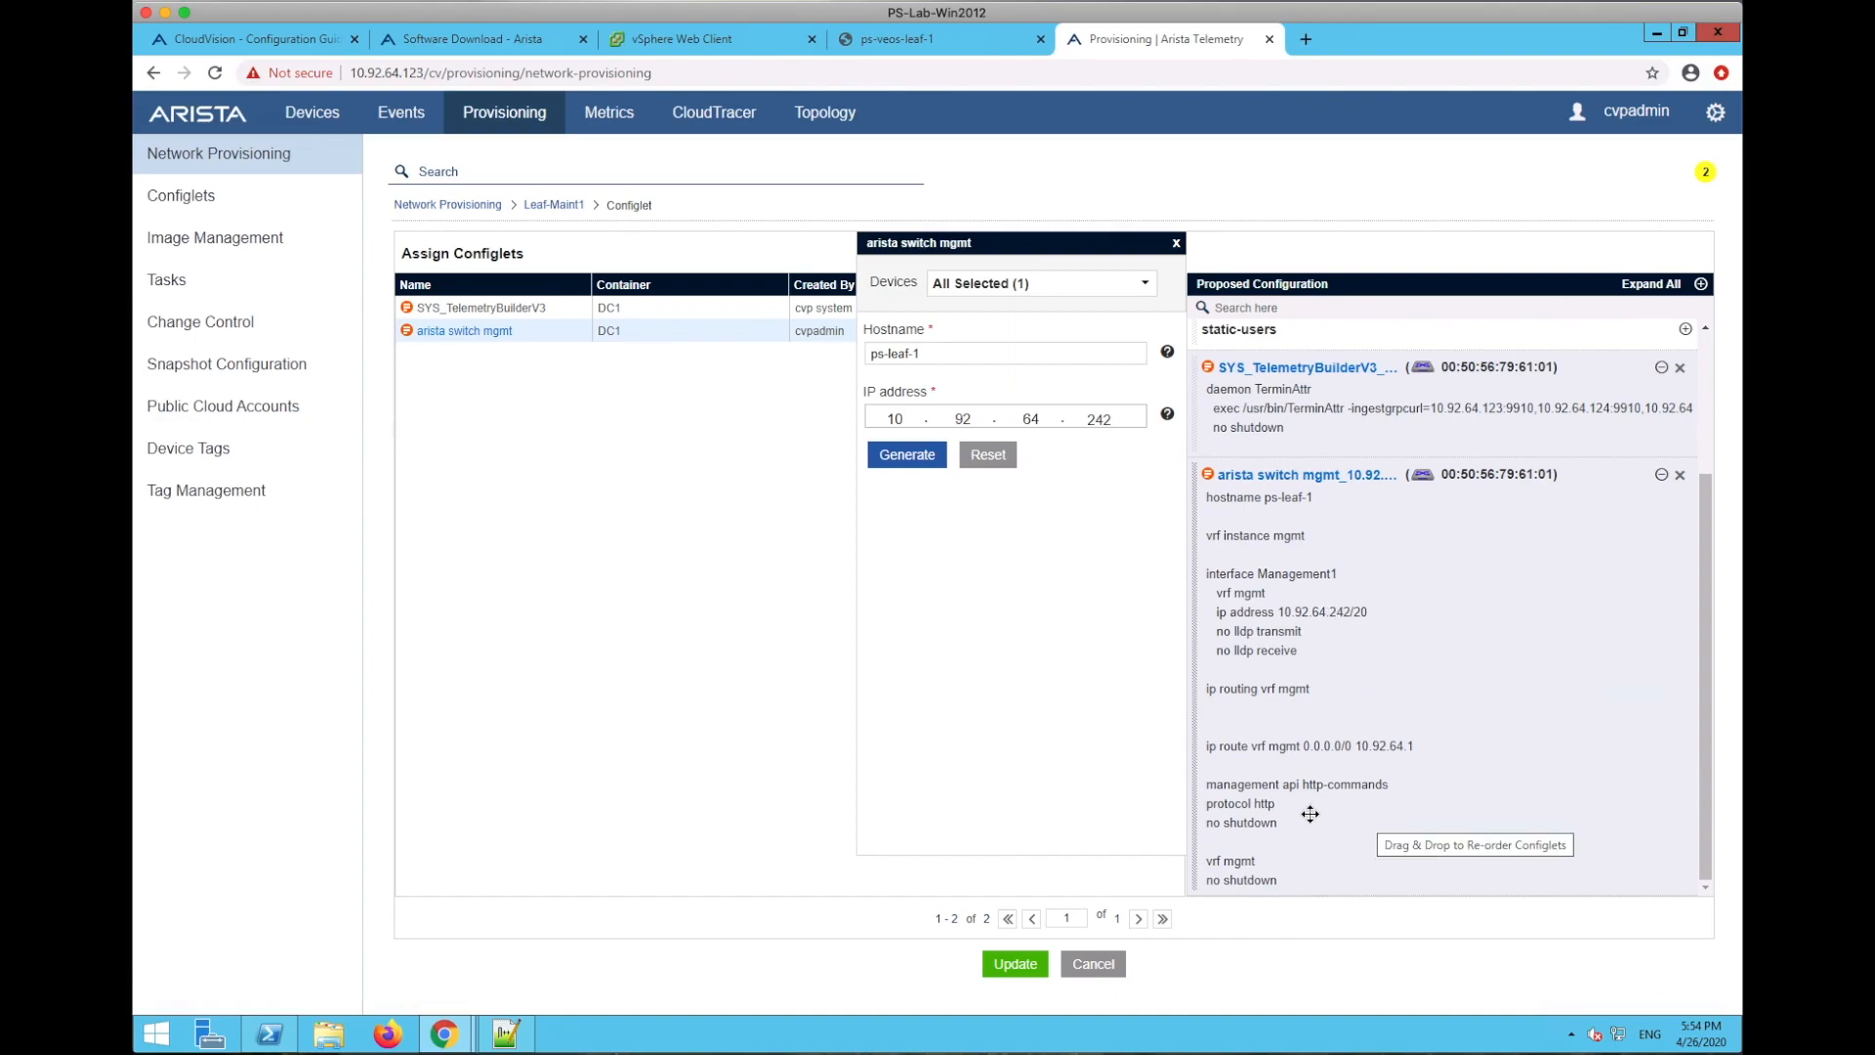
pyautogui.moveTo(1500, 691); pyautogui.dragTo(1503, 691)
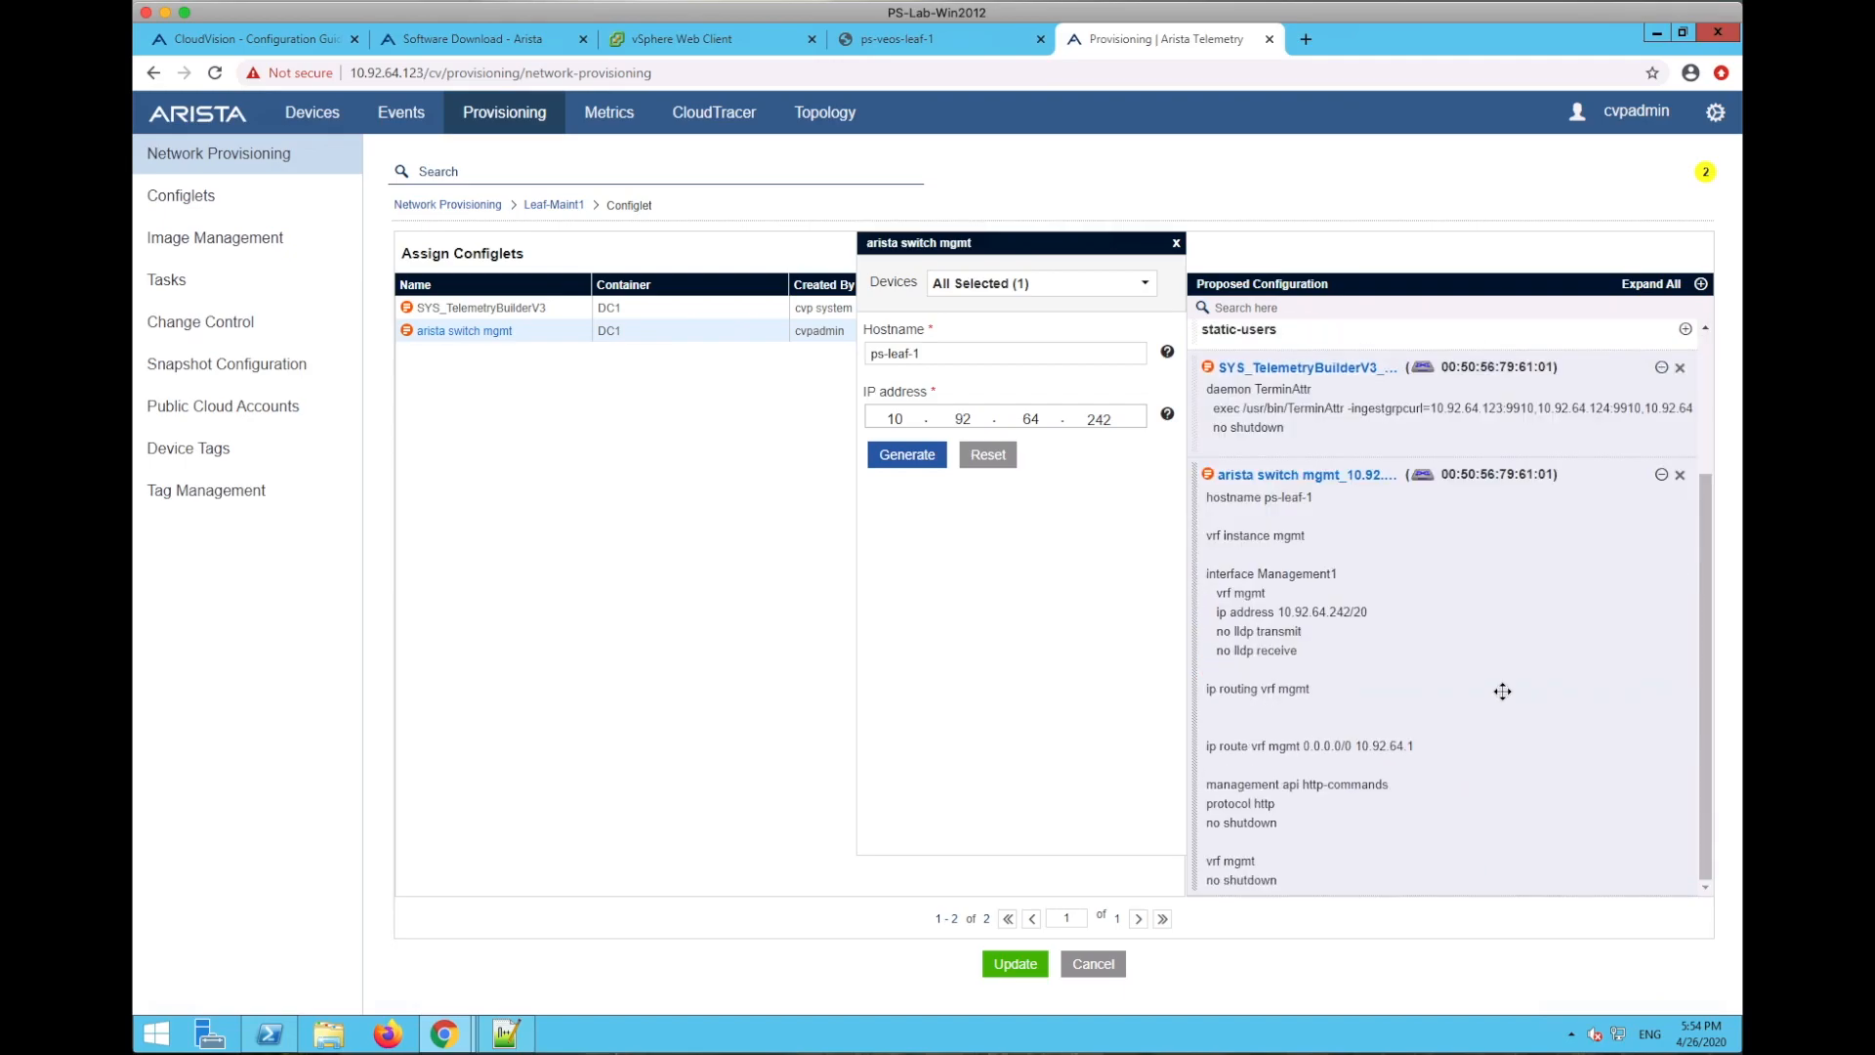
# - Save the Leaf-Maint1 configlet assignment and open configlet management for sw-10.92.64.135
pyautogui.click(1013, 963)
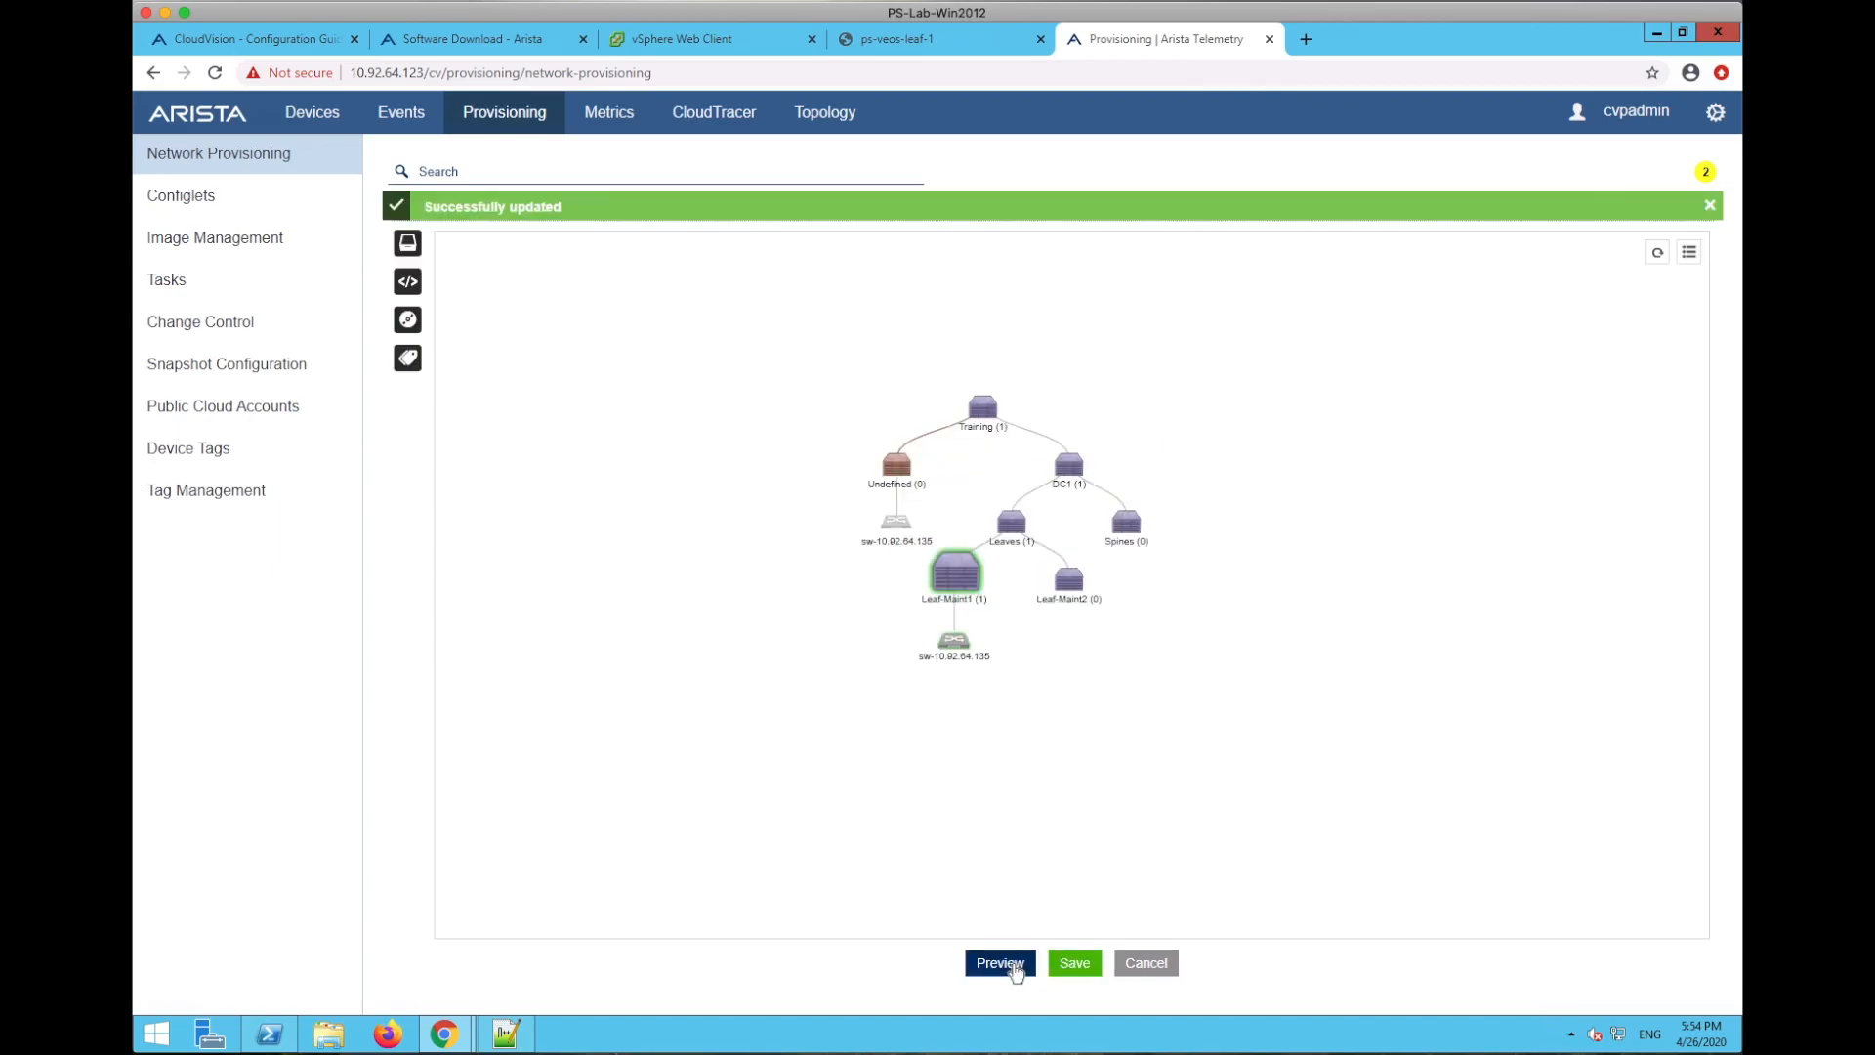
pyautogui.rightClick(946, 633)
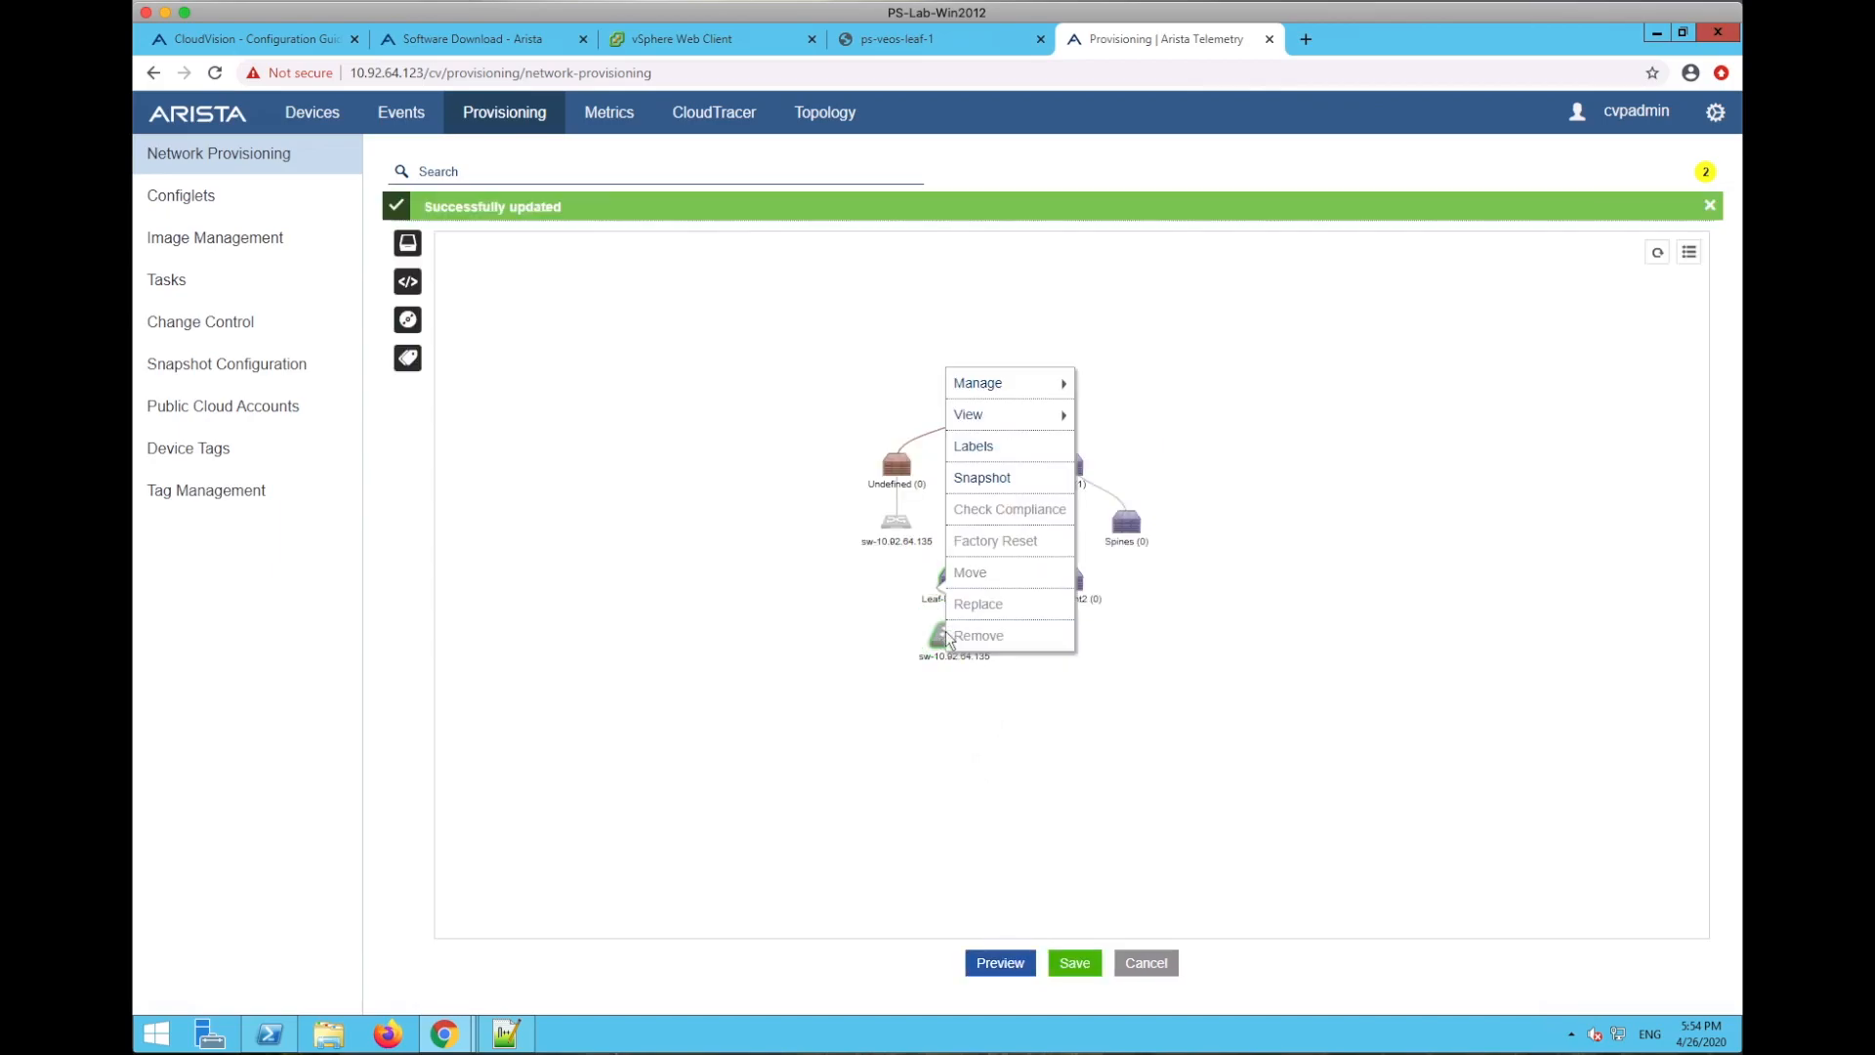
pyautogui.moveTo(1012, 384)
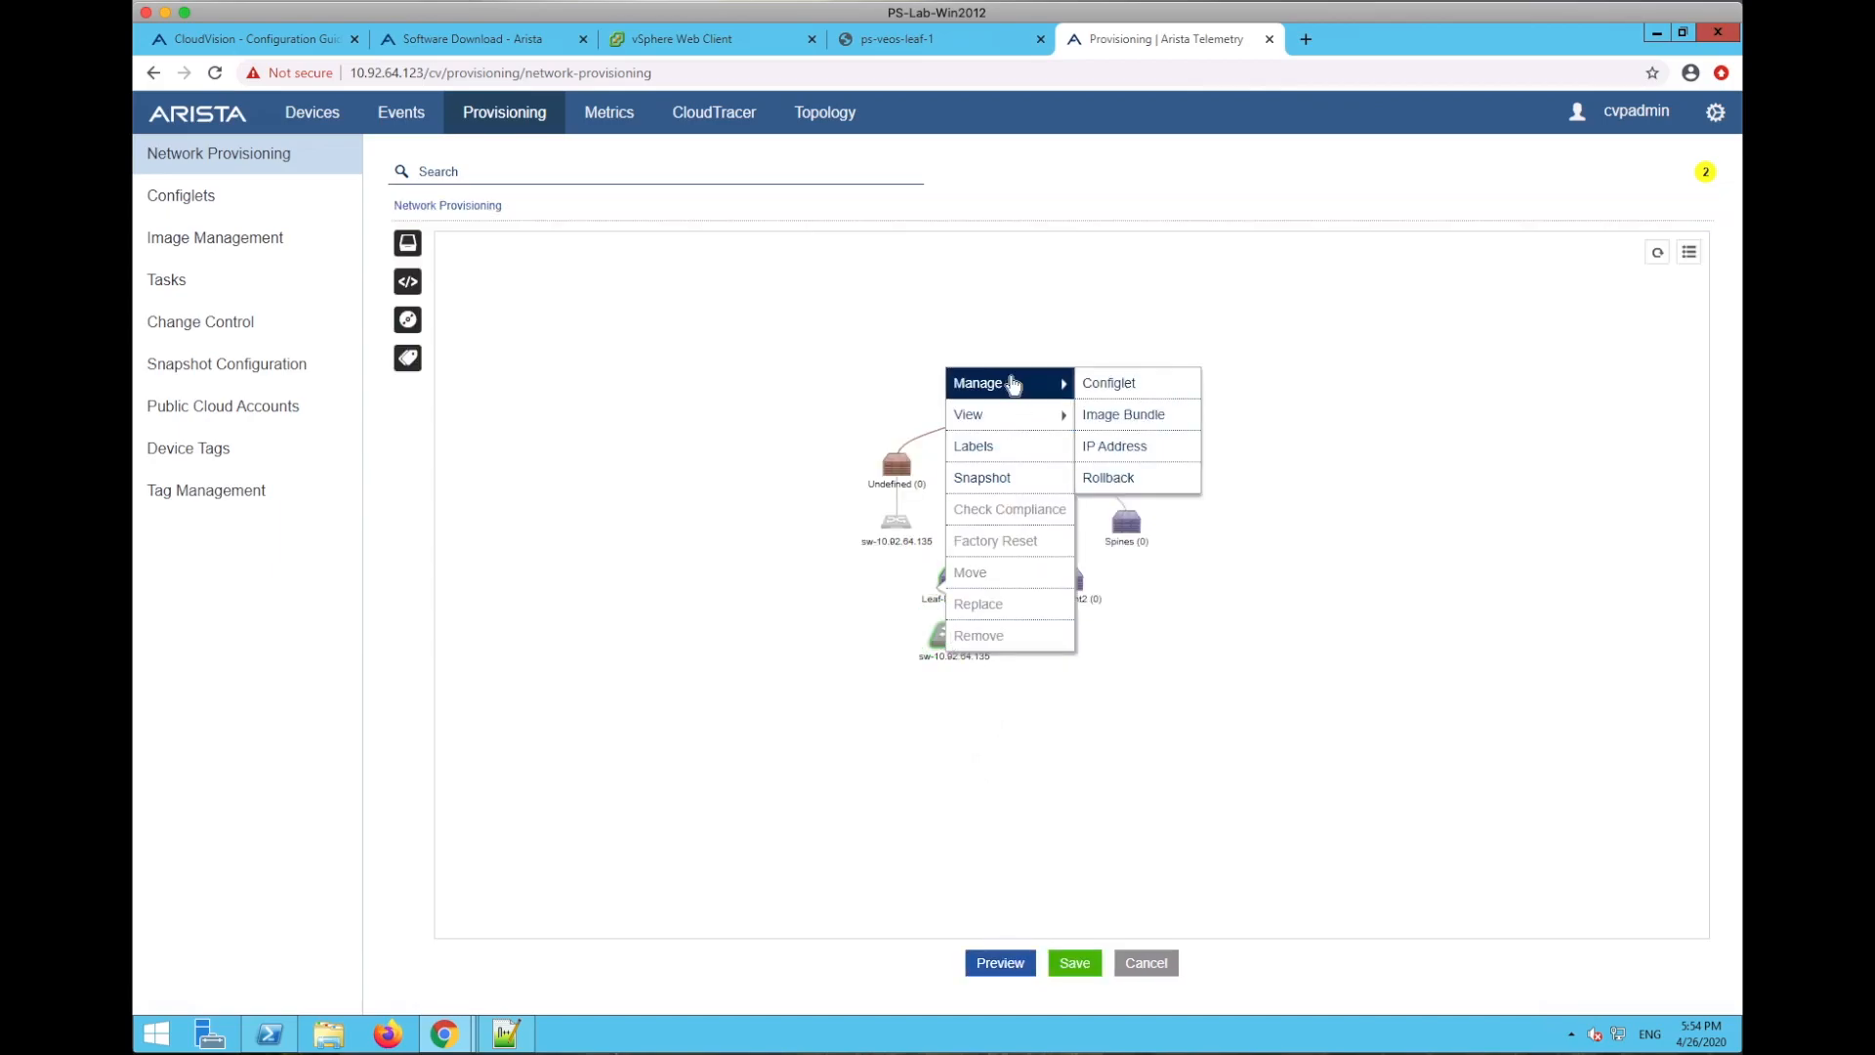
pyautogui.click(1110, 387)
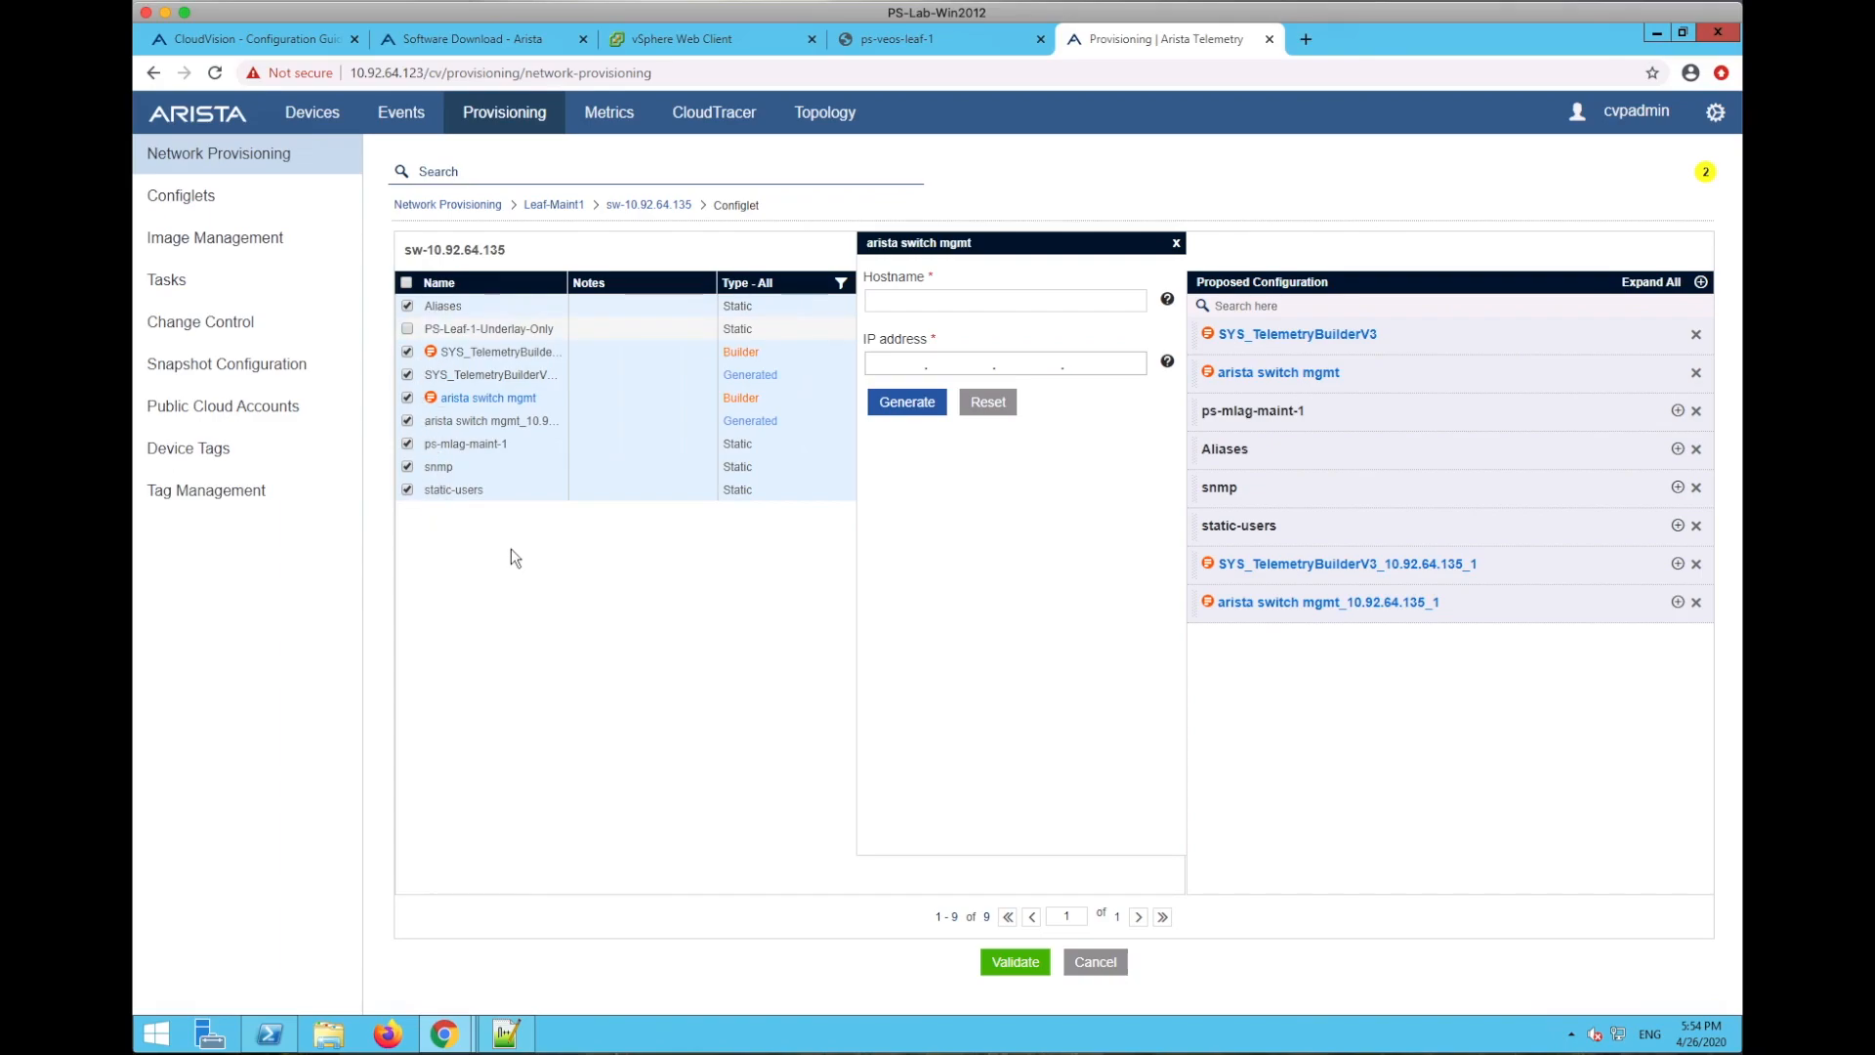
# - Add PS-Leaf-1-Underlay-Only to the switch, review its lines, and validate the configuration
pyautogui.click(407, 329)
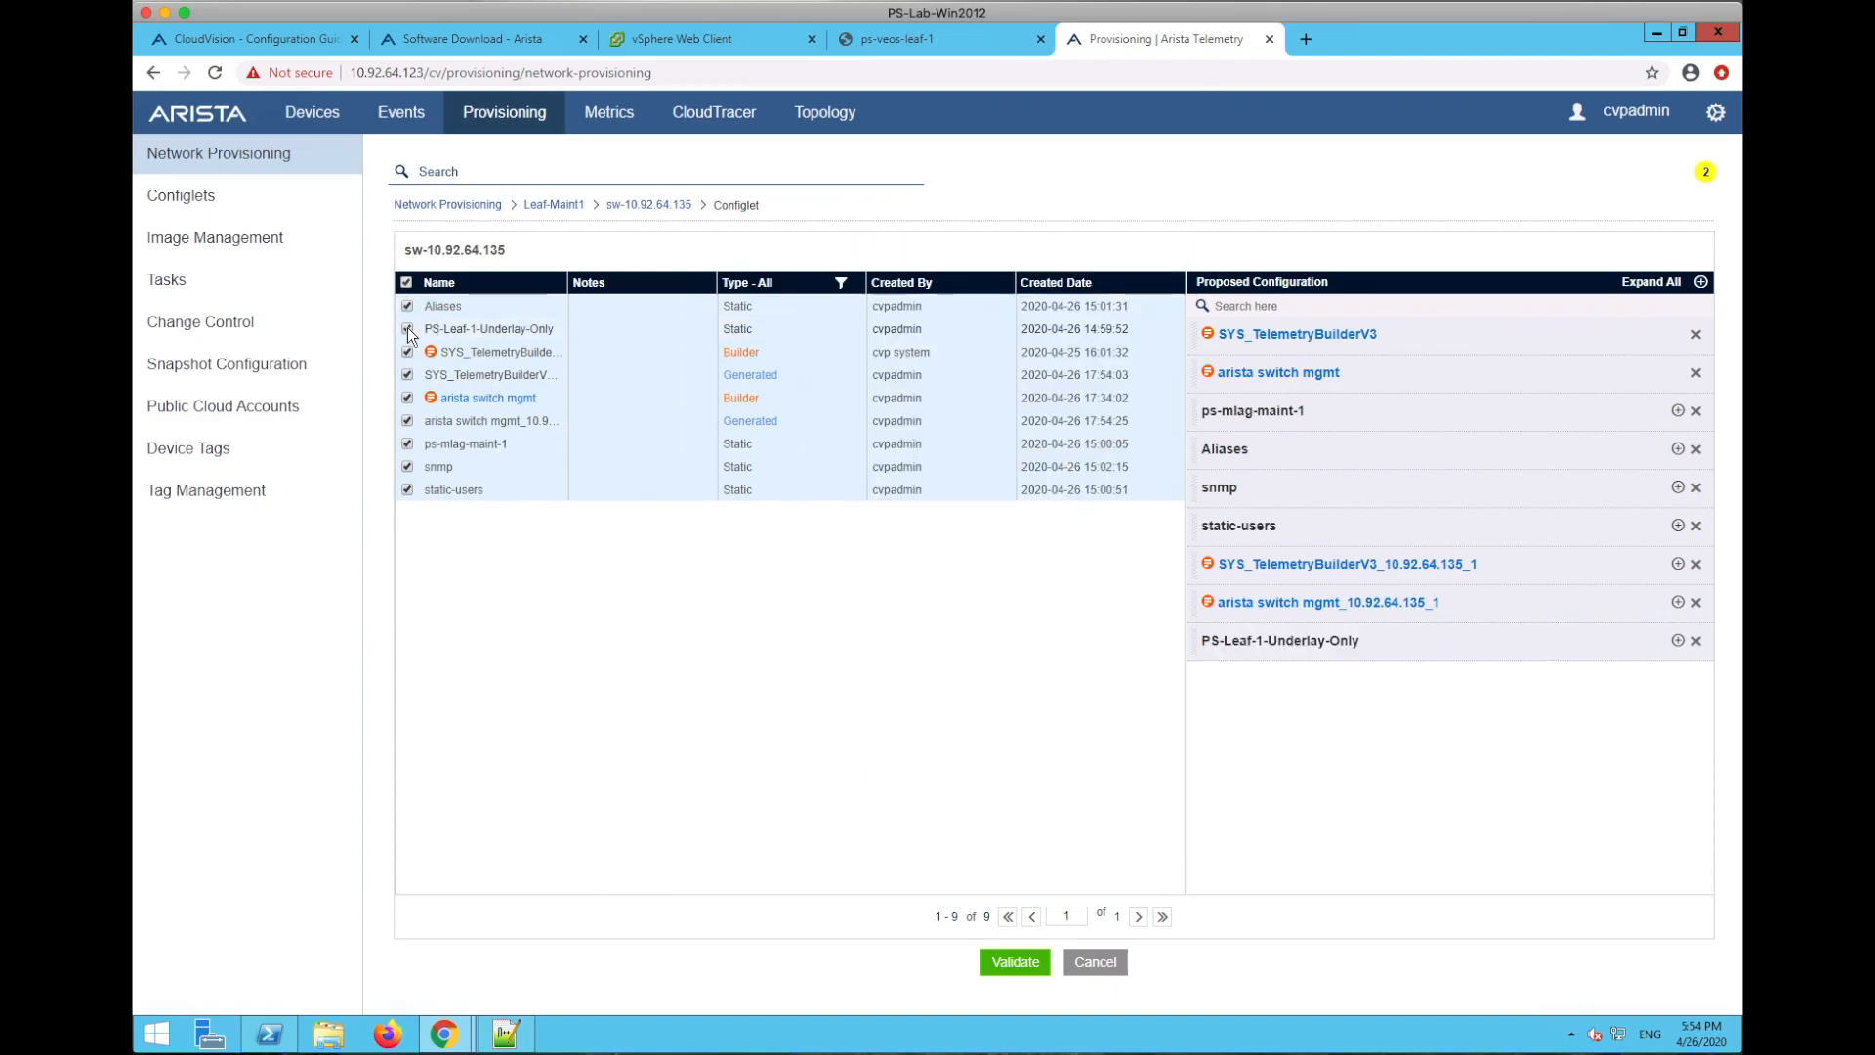
pyautogui.click(1678, 641)
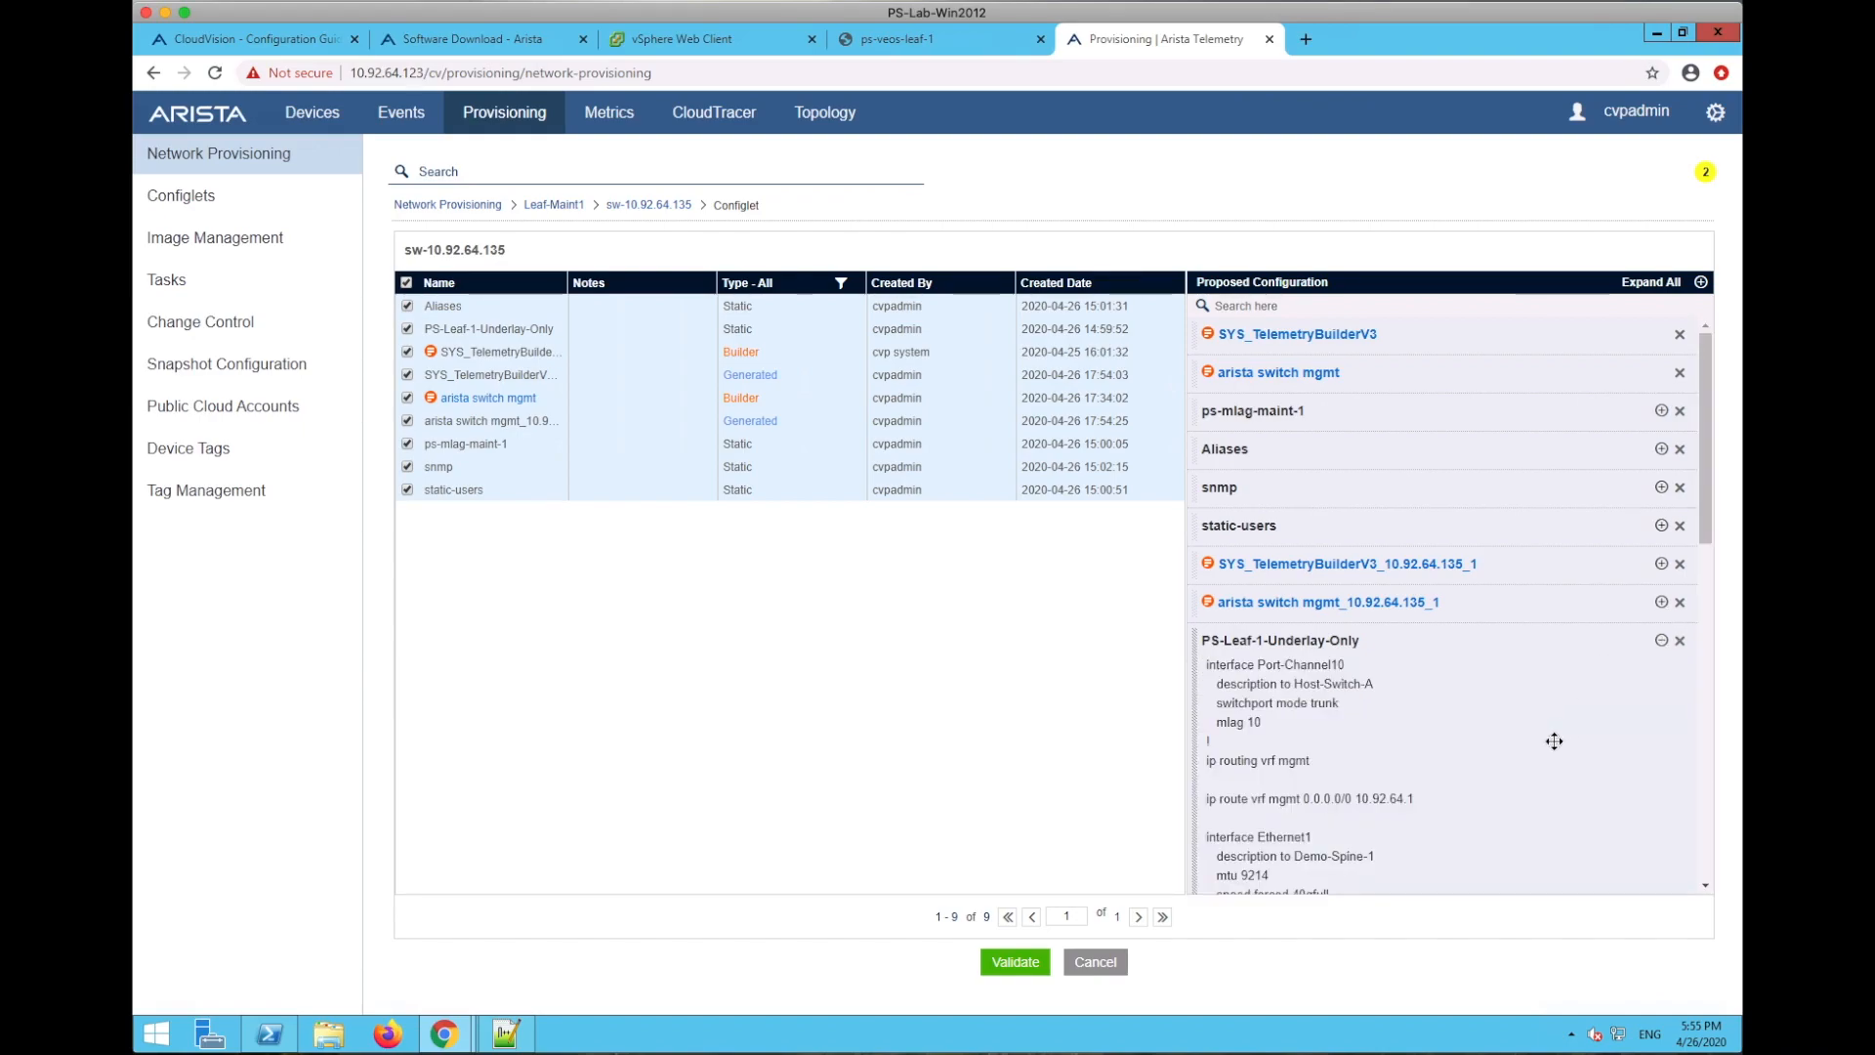
pyautogui.scroll(-10, 1541, 757)
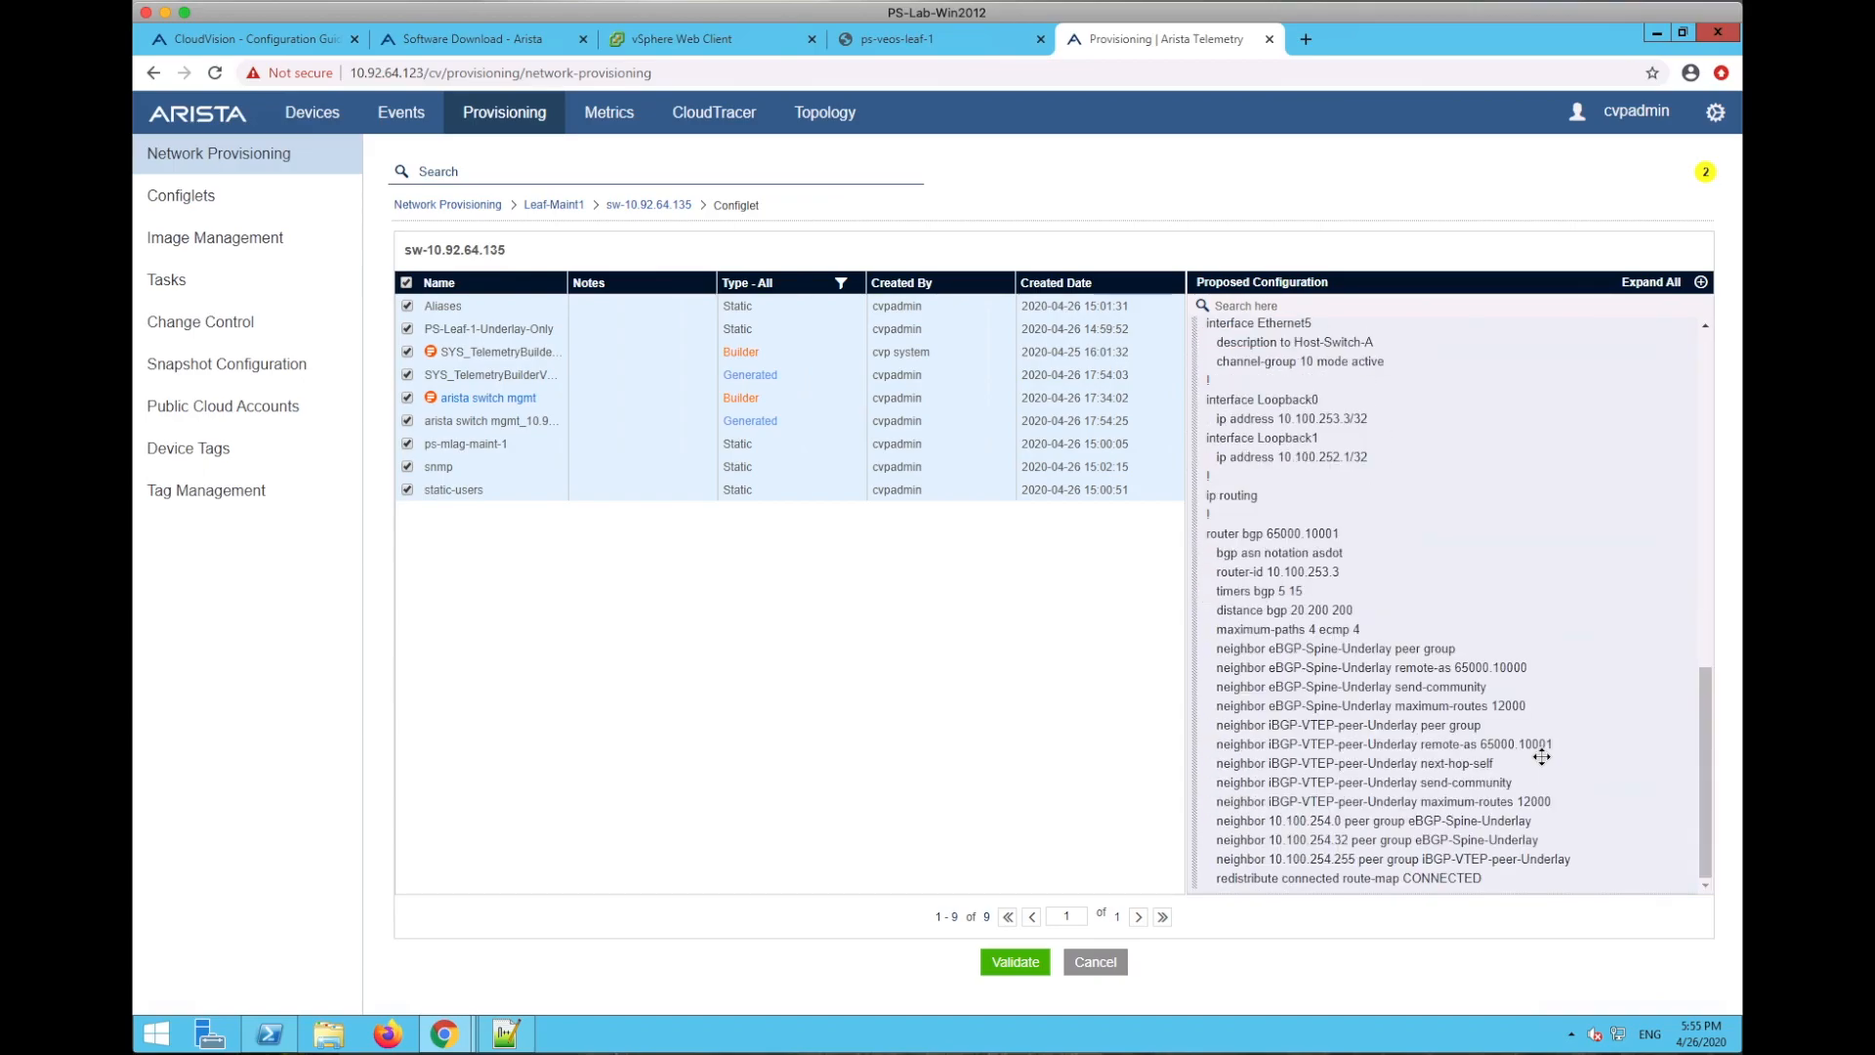
pyautogui.scroll(10, 1541, 757)
pyautogui.scroll(-10, 1541, 757)
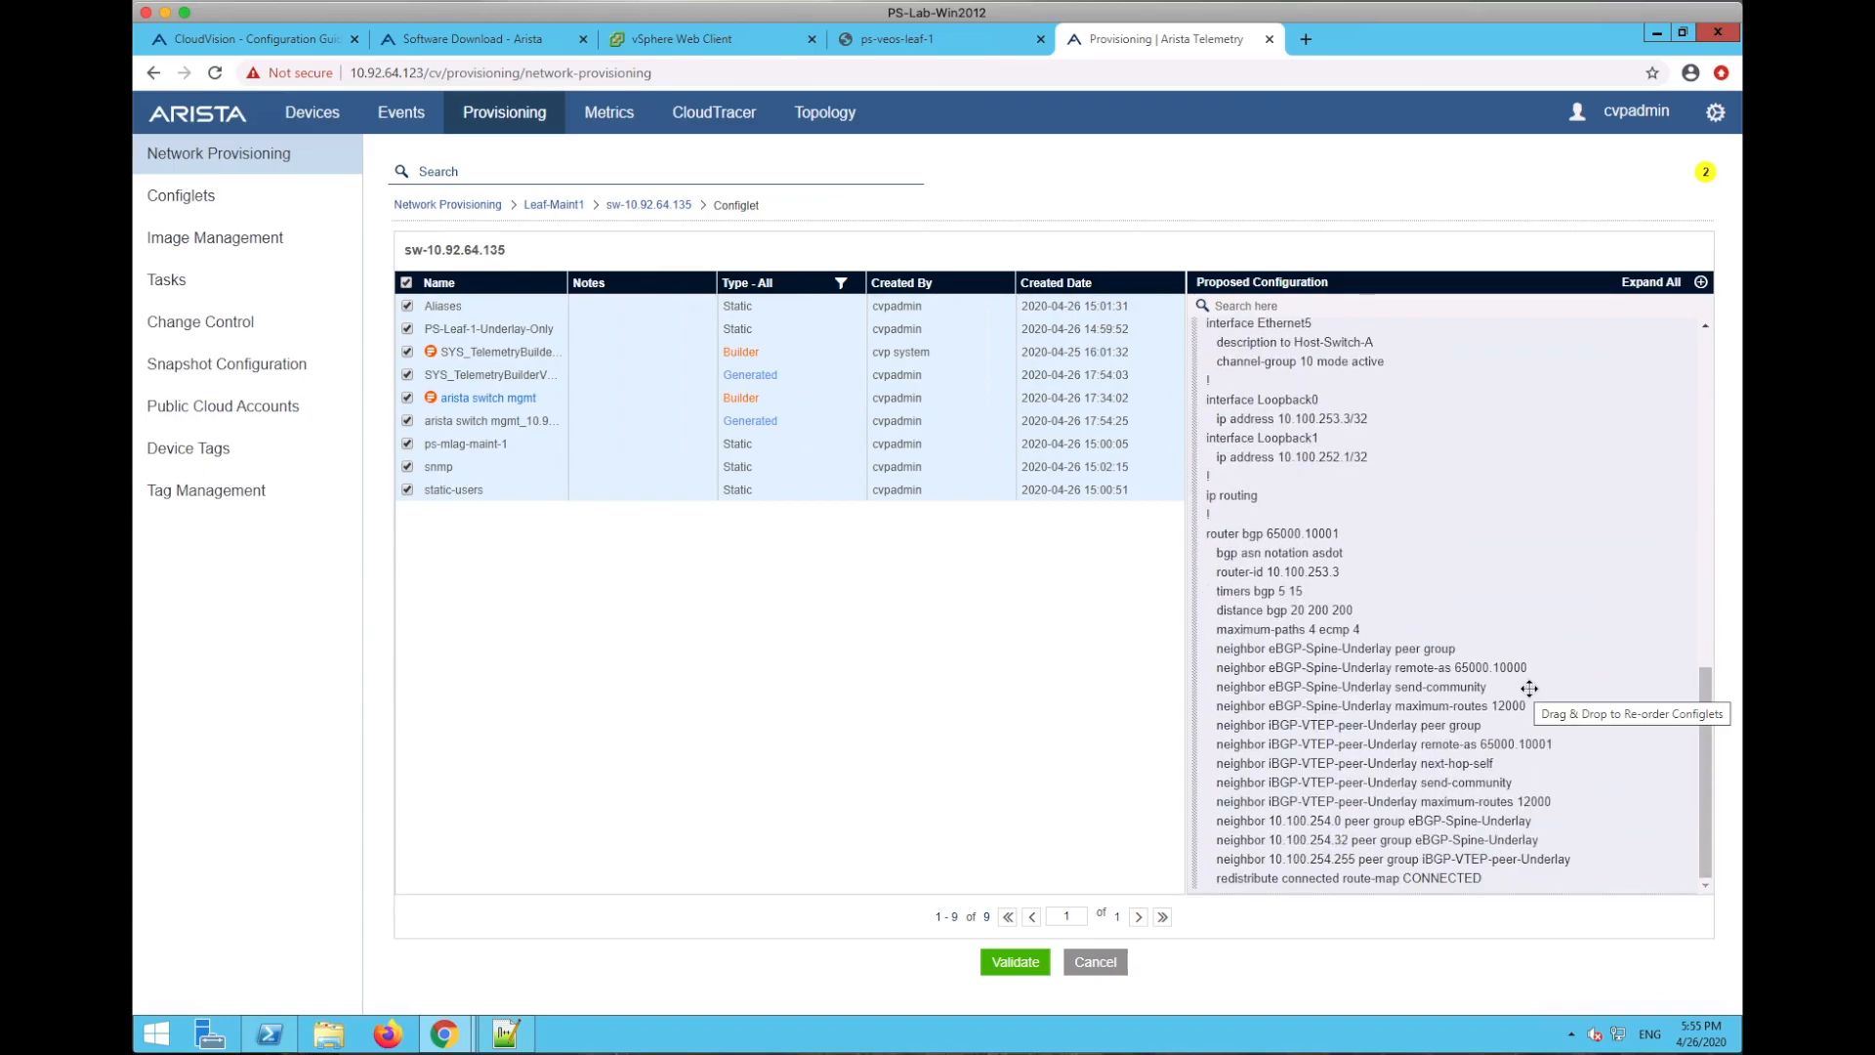
pyautogui.scroll(10, 1529, 688)
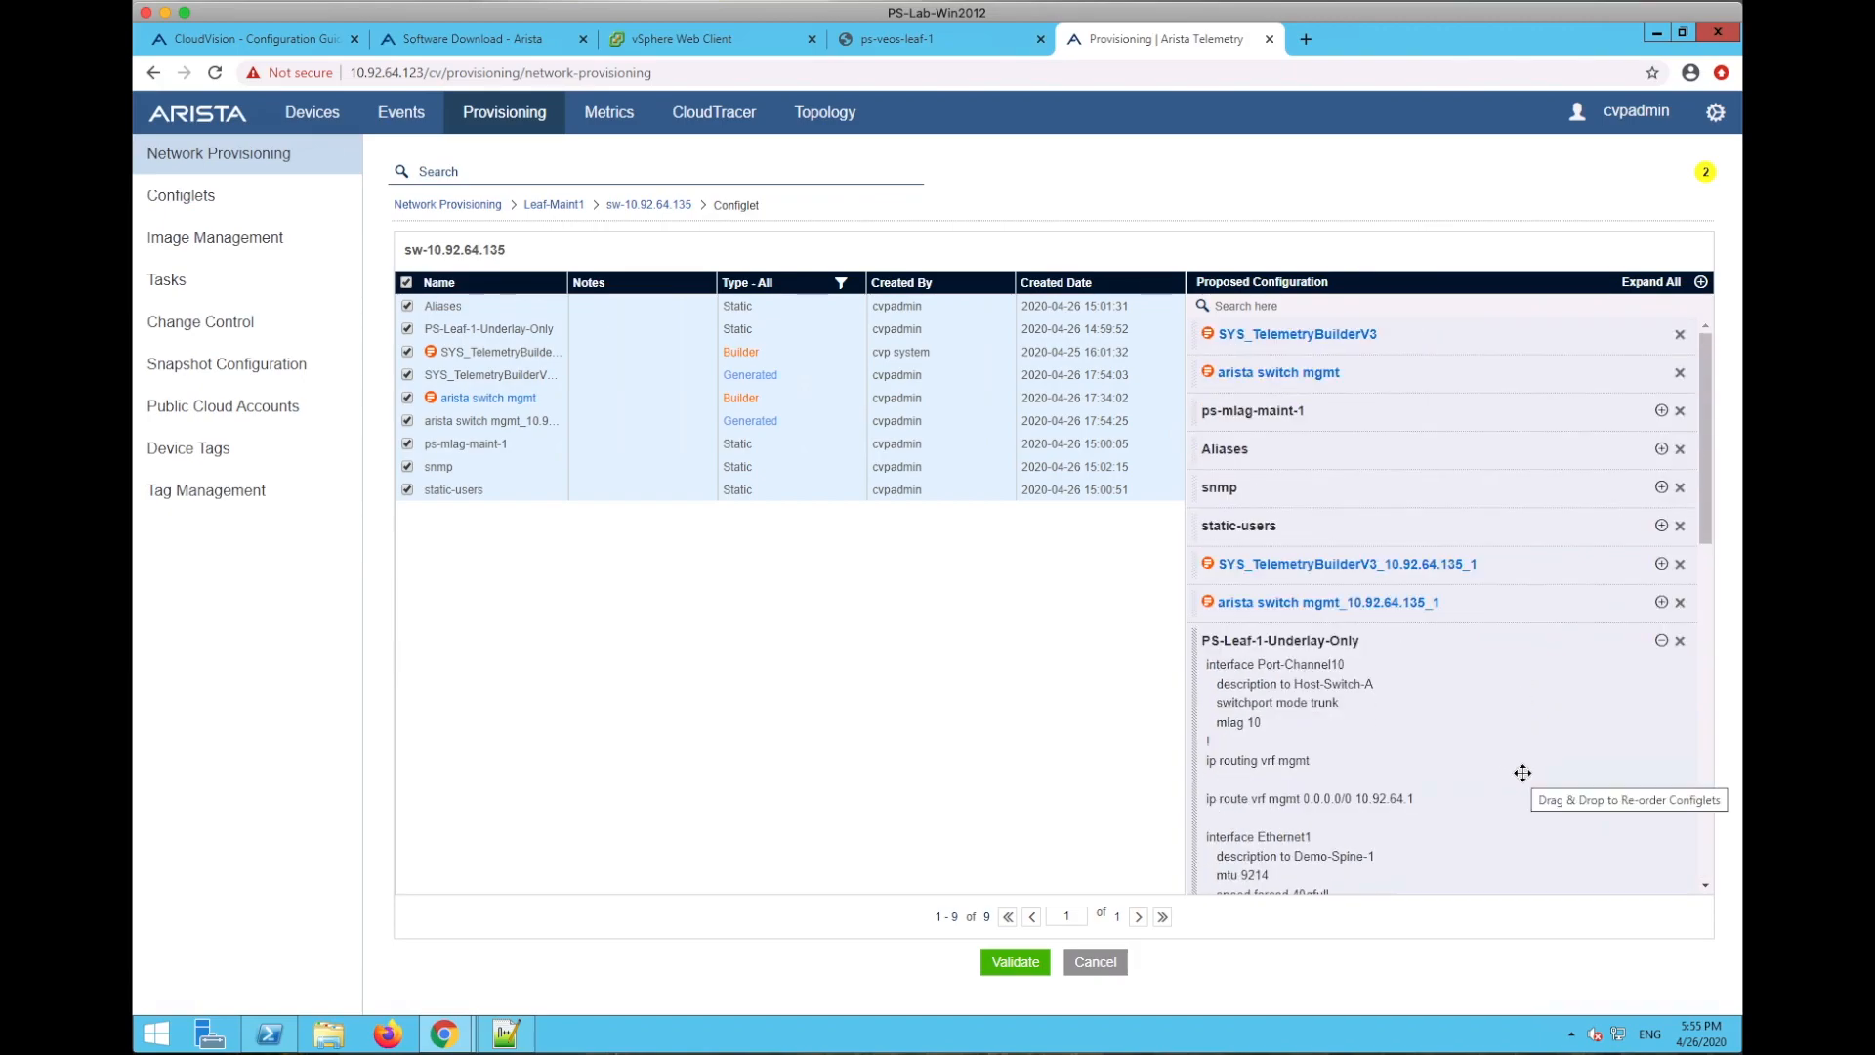
pyautogui.scroll(-5, 1524, 771)
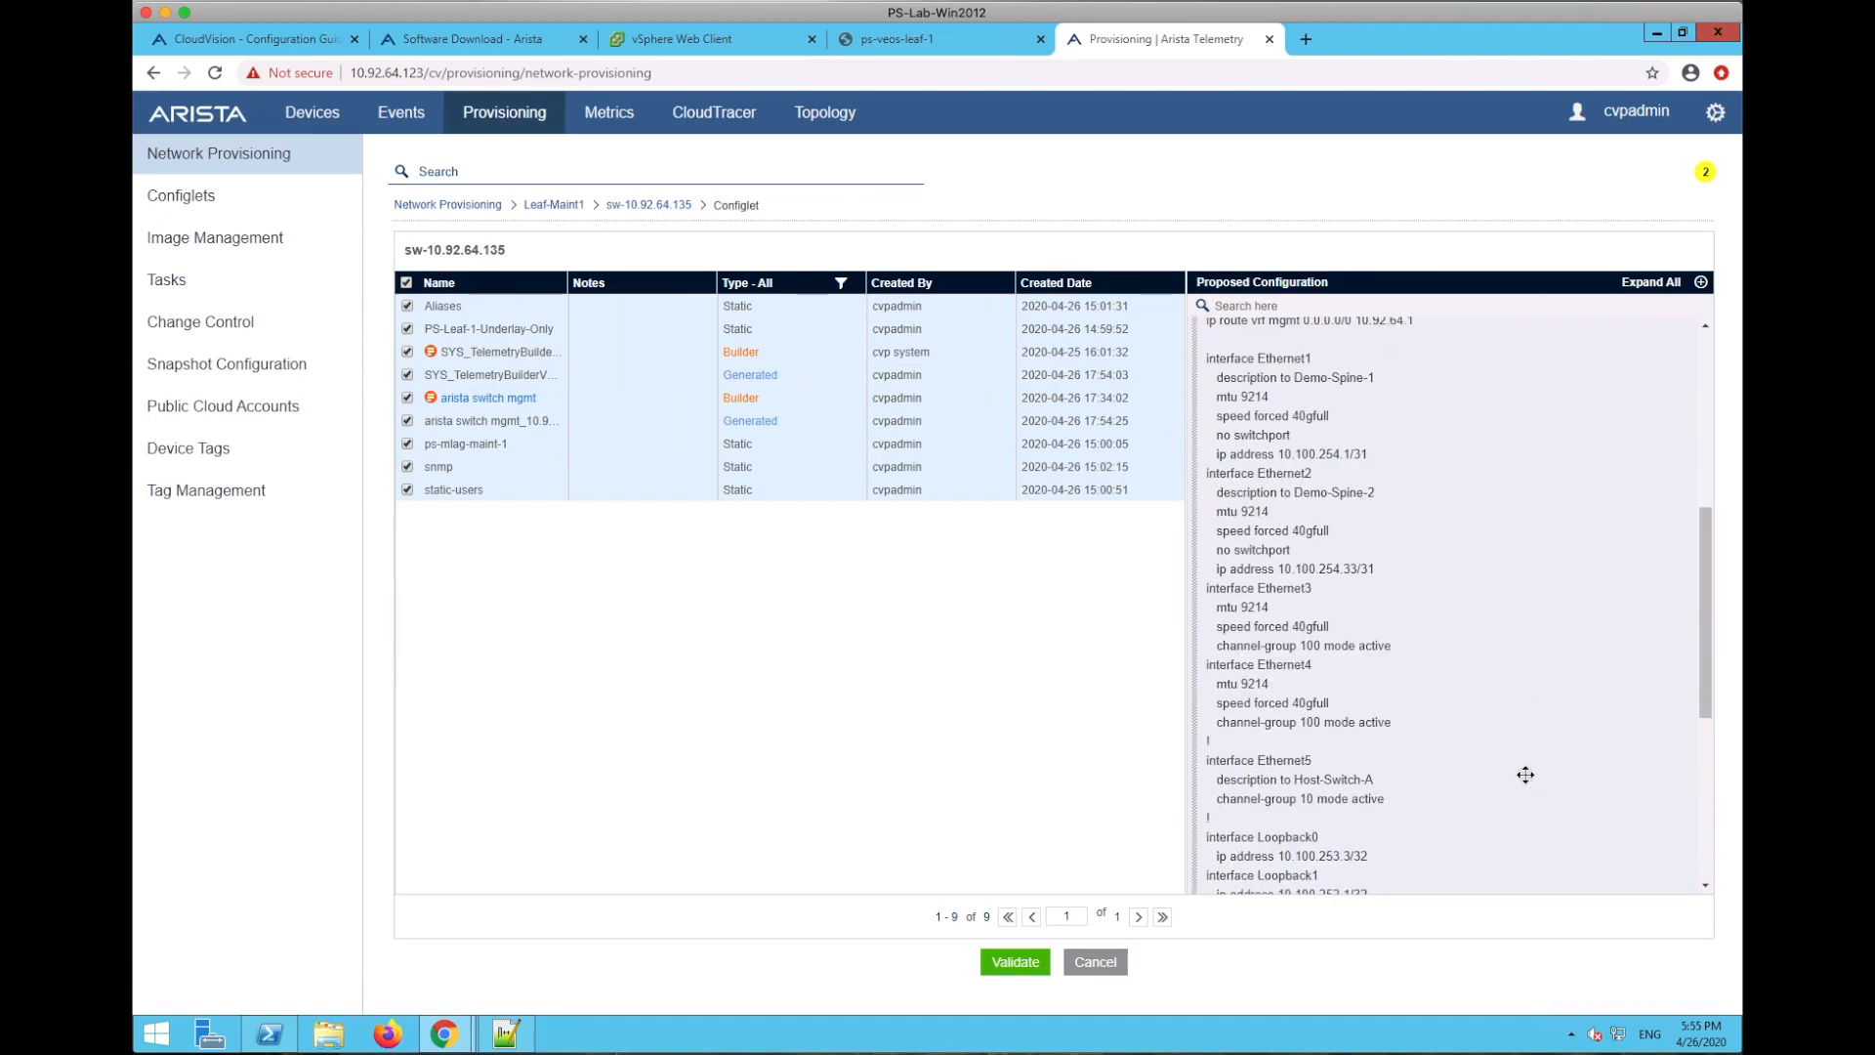
pyautogui.click(1011, 961)
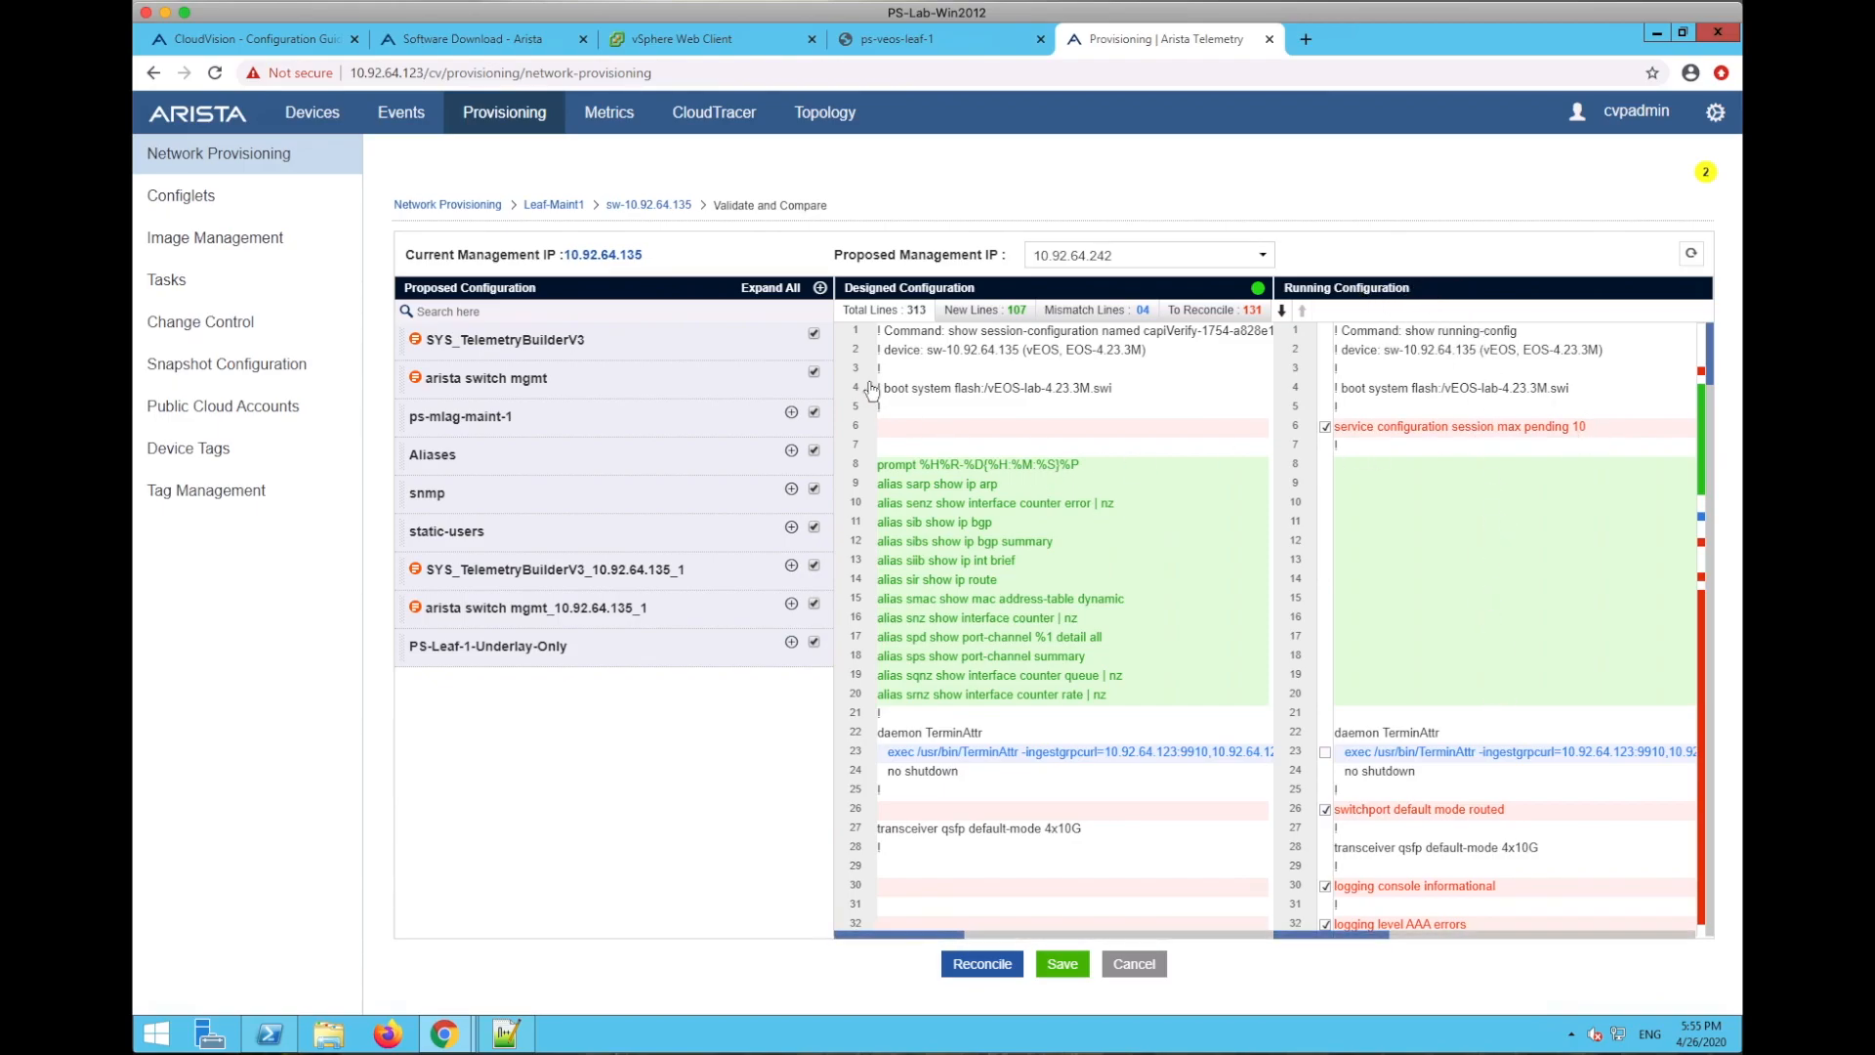
# - Review the designed vs running config diff for sw-10.92.64.135 and save it
pyautogui.moveTo(972, 284); pyautogui.dragTo(840, 290)
pyautogui.click(987, 287)
pyautogui.click(1062, 965)
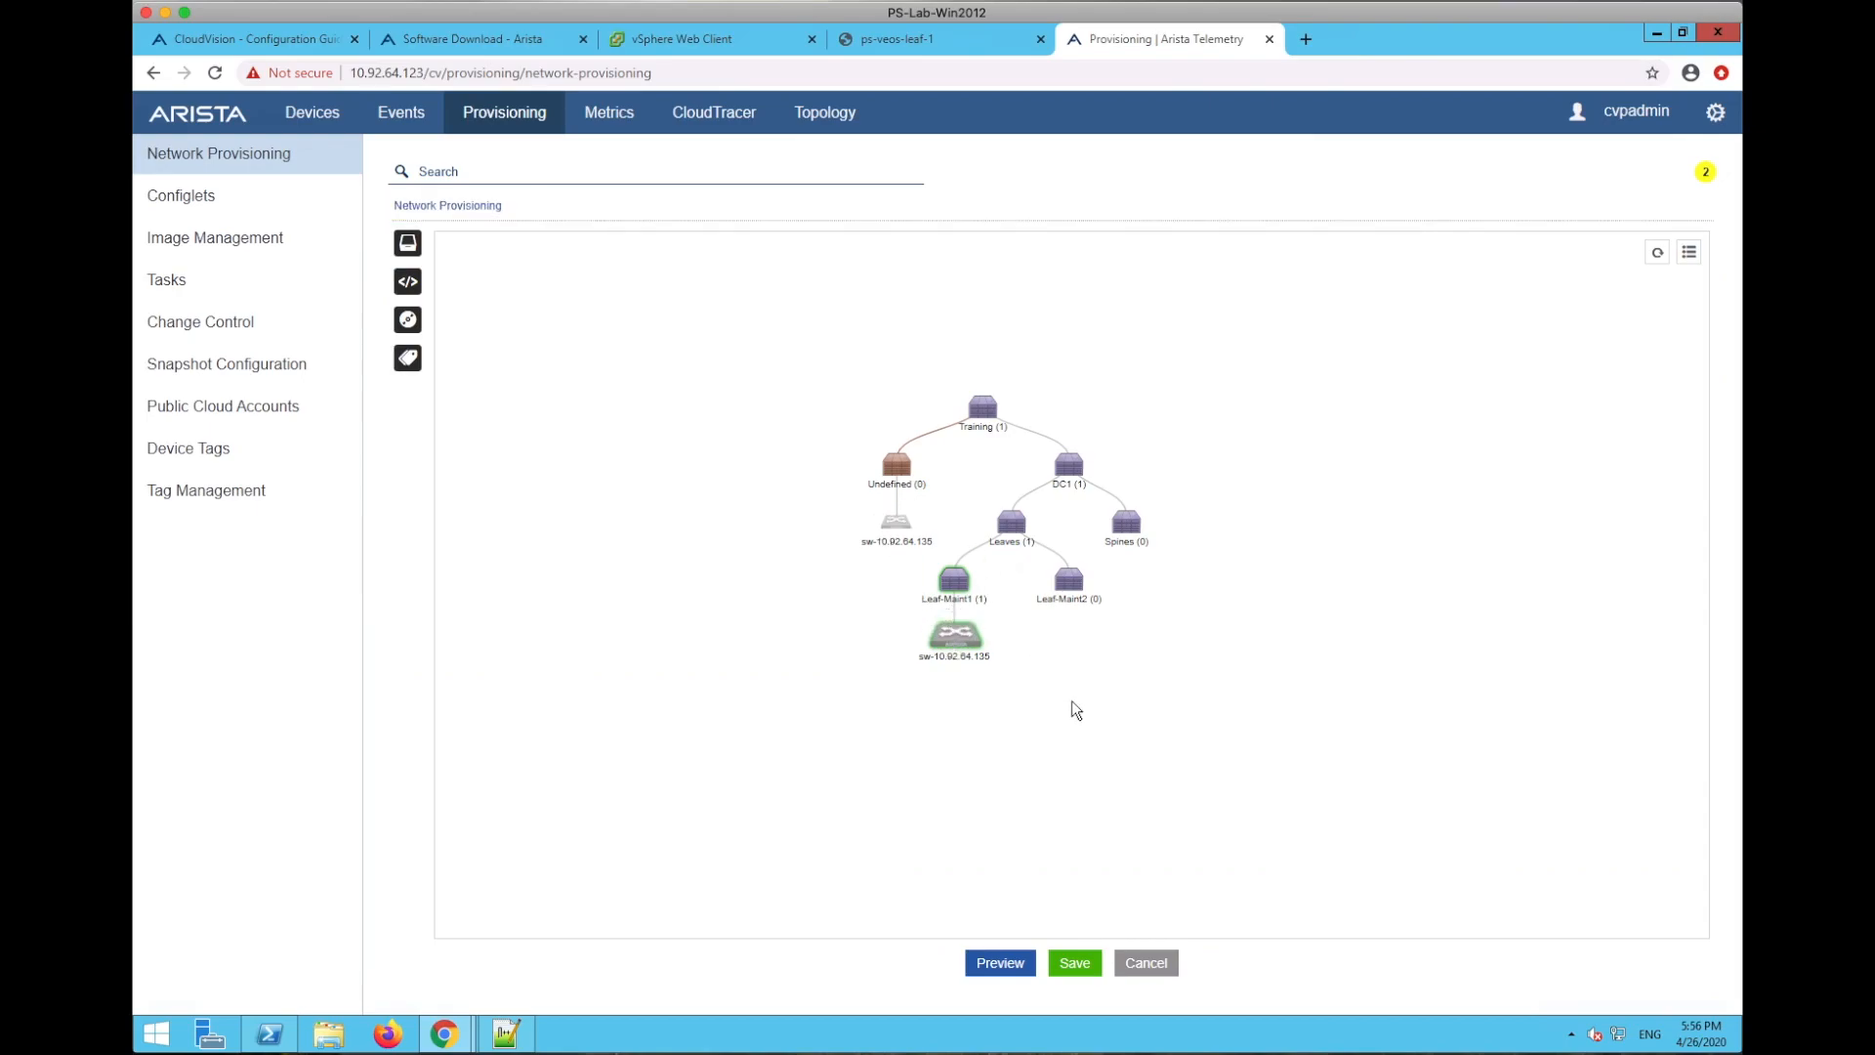
# - Save the provisioning changes and view pending Add Device task 4 on the Tasks page
pyautogui.click(1080, 966)
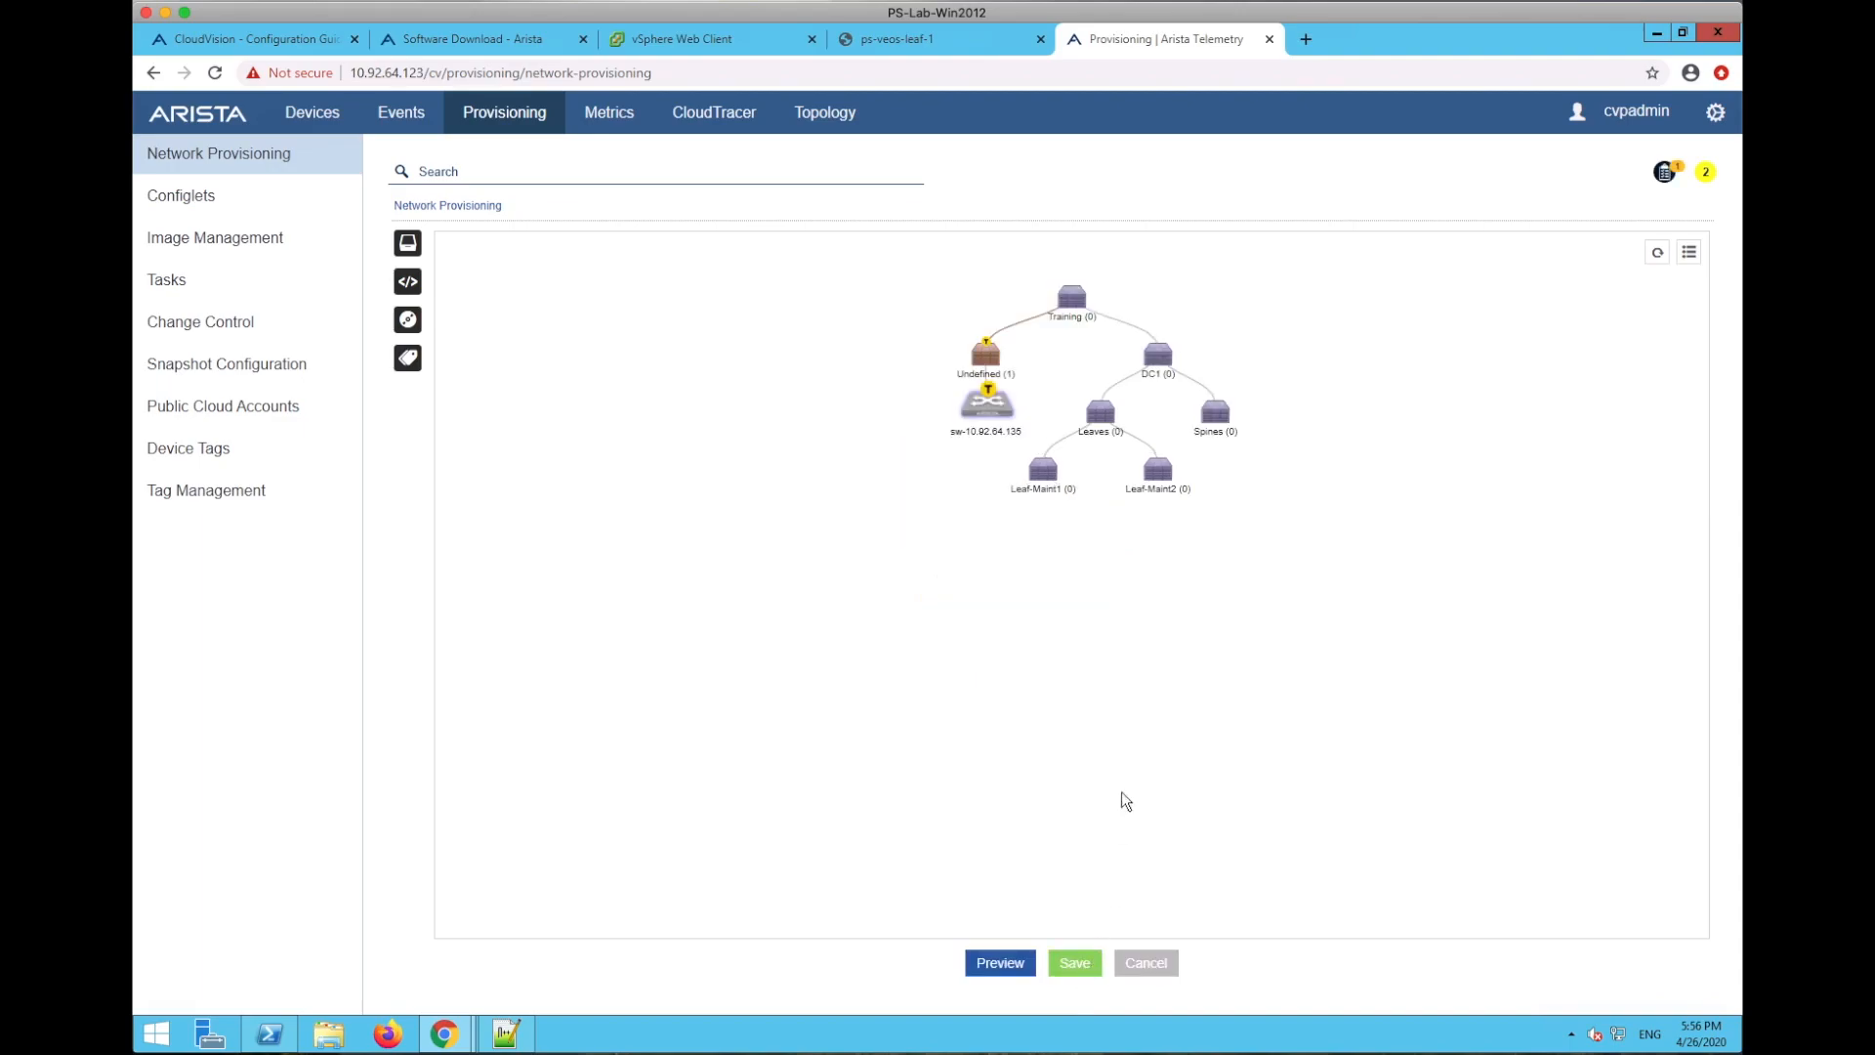
pyautogui.click(1072, 701)
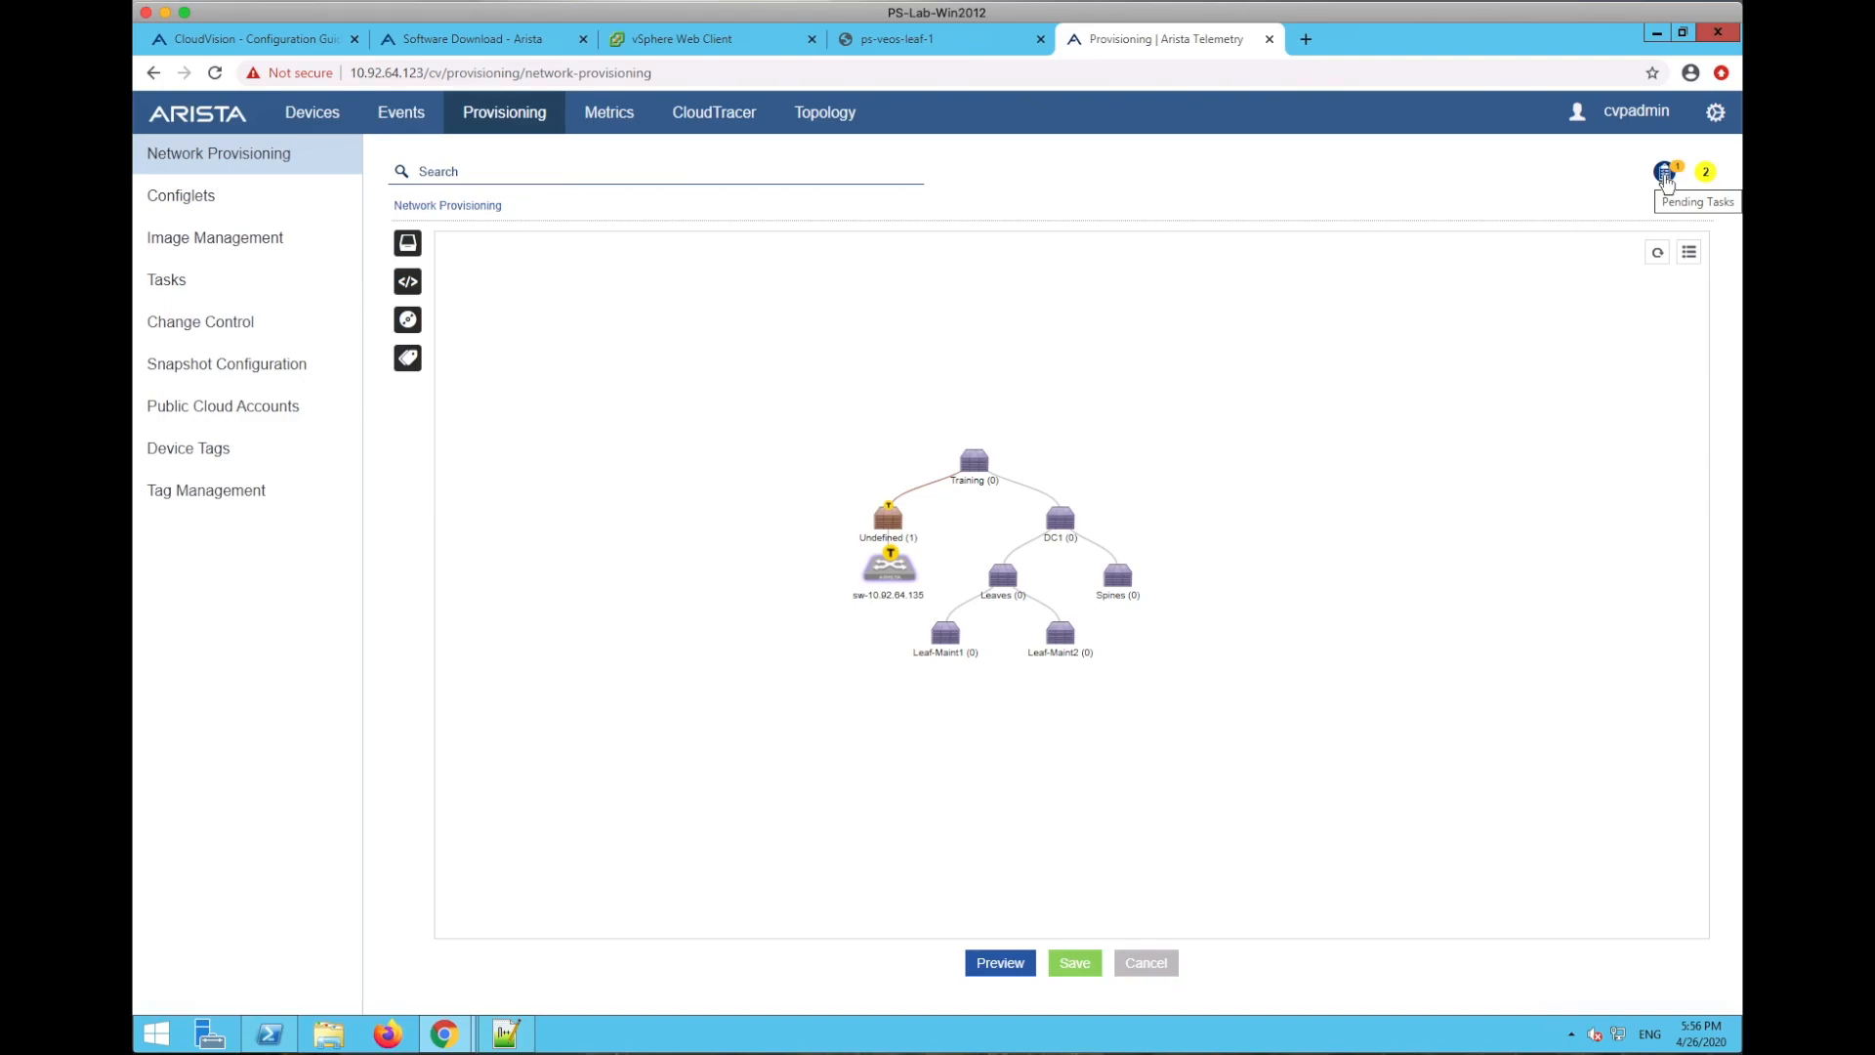
pyautogui.click(179, 286)
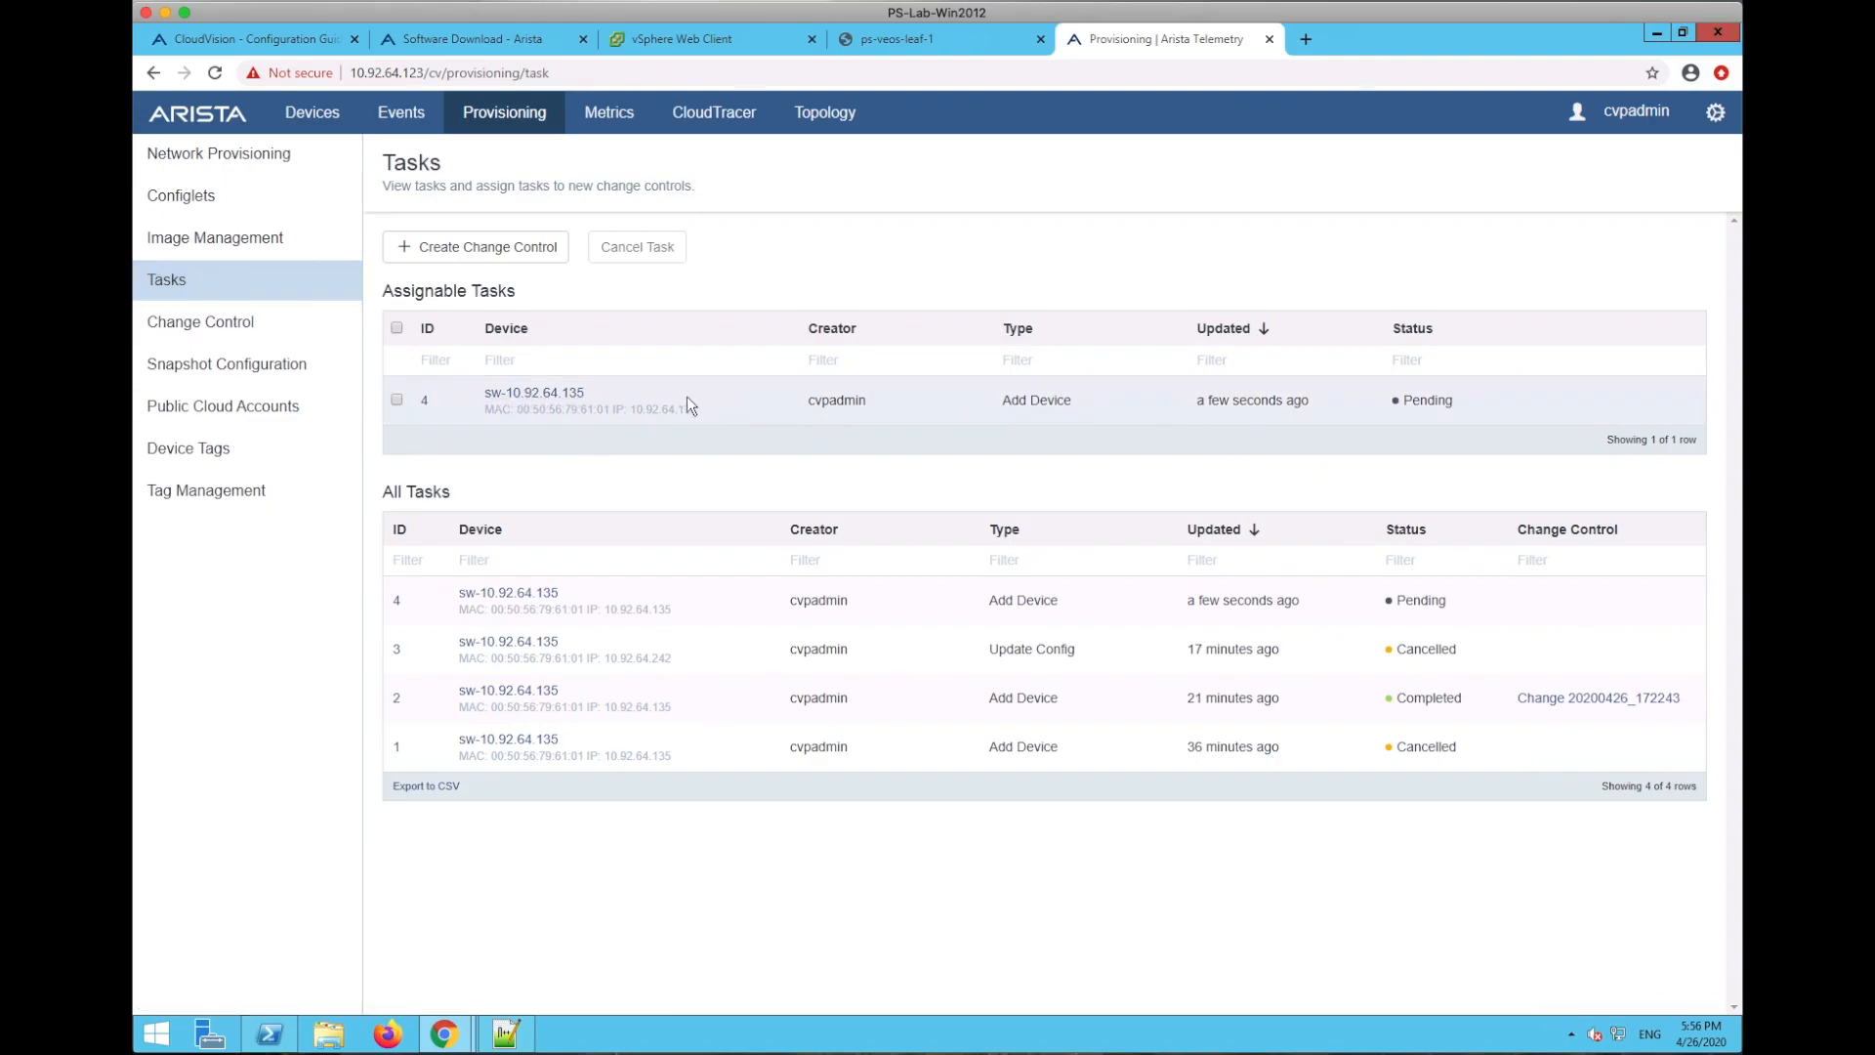
# - Create change control Change 20200426_175653 from task 4 and open its review
pyautogui.click(396, 398)
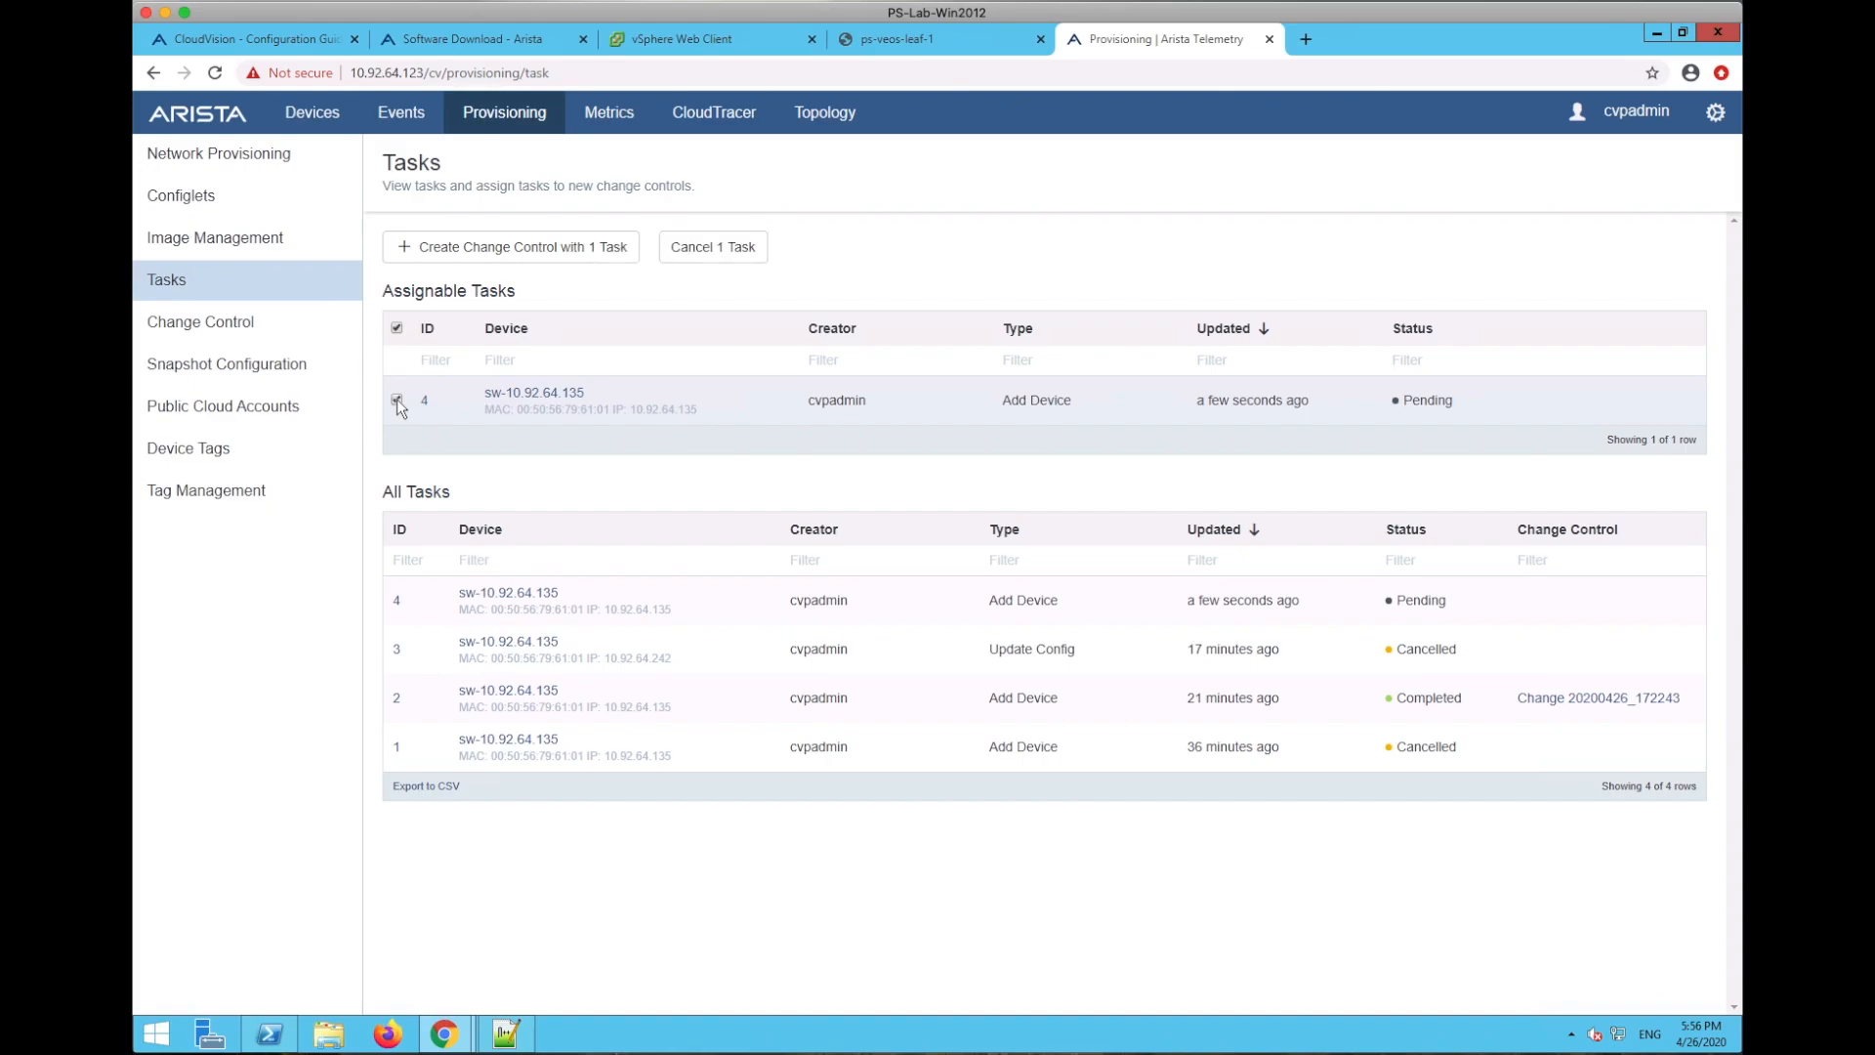
pyautogui.click(508, 249)
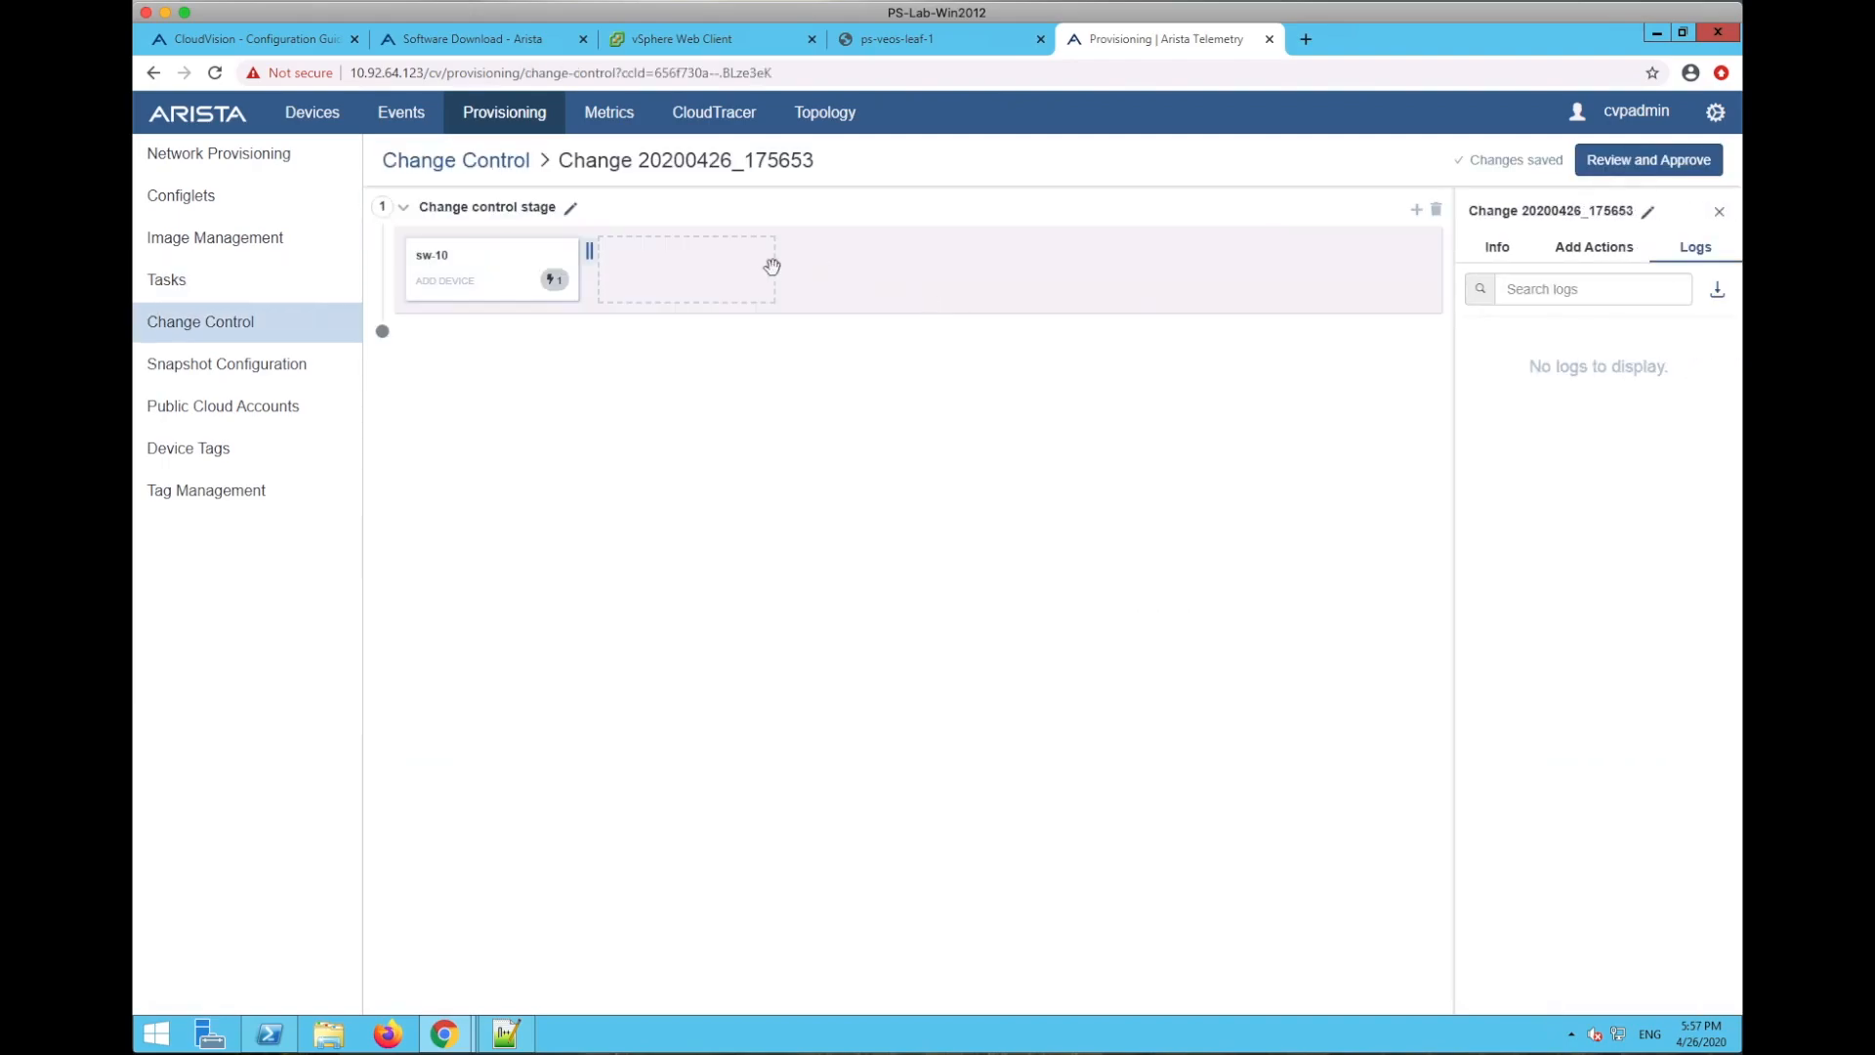
pyautogui.click(1657, 163)
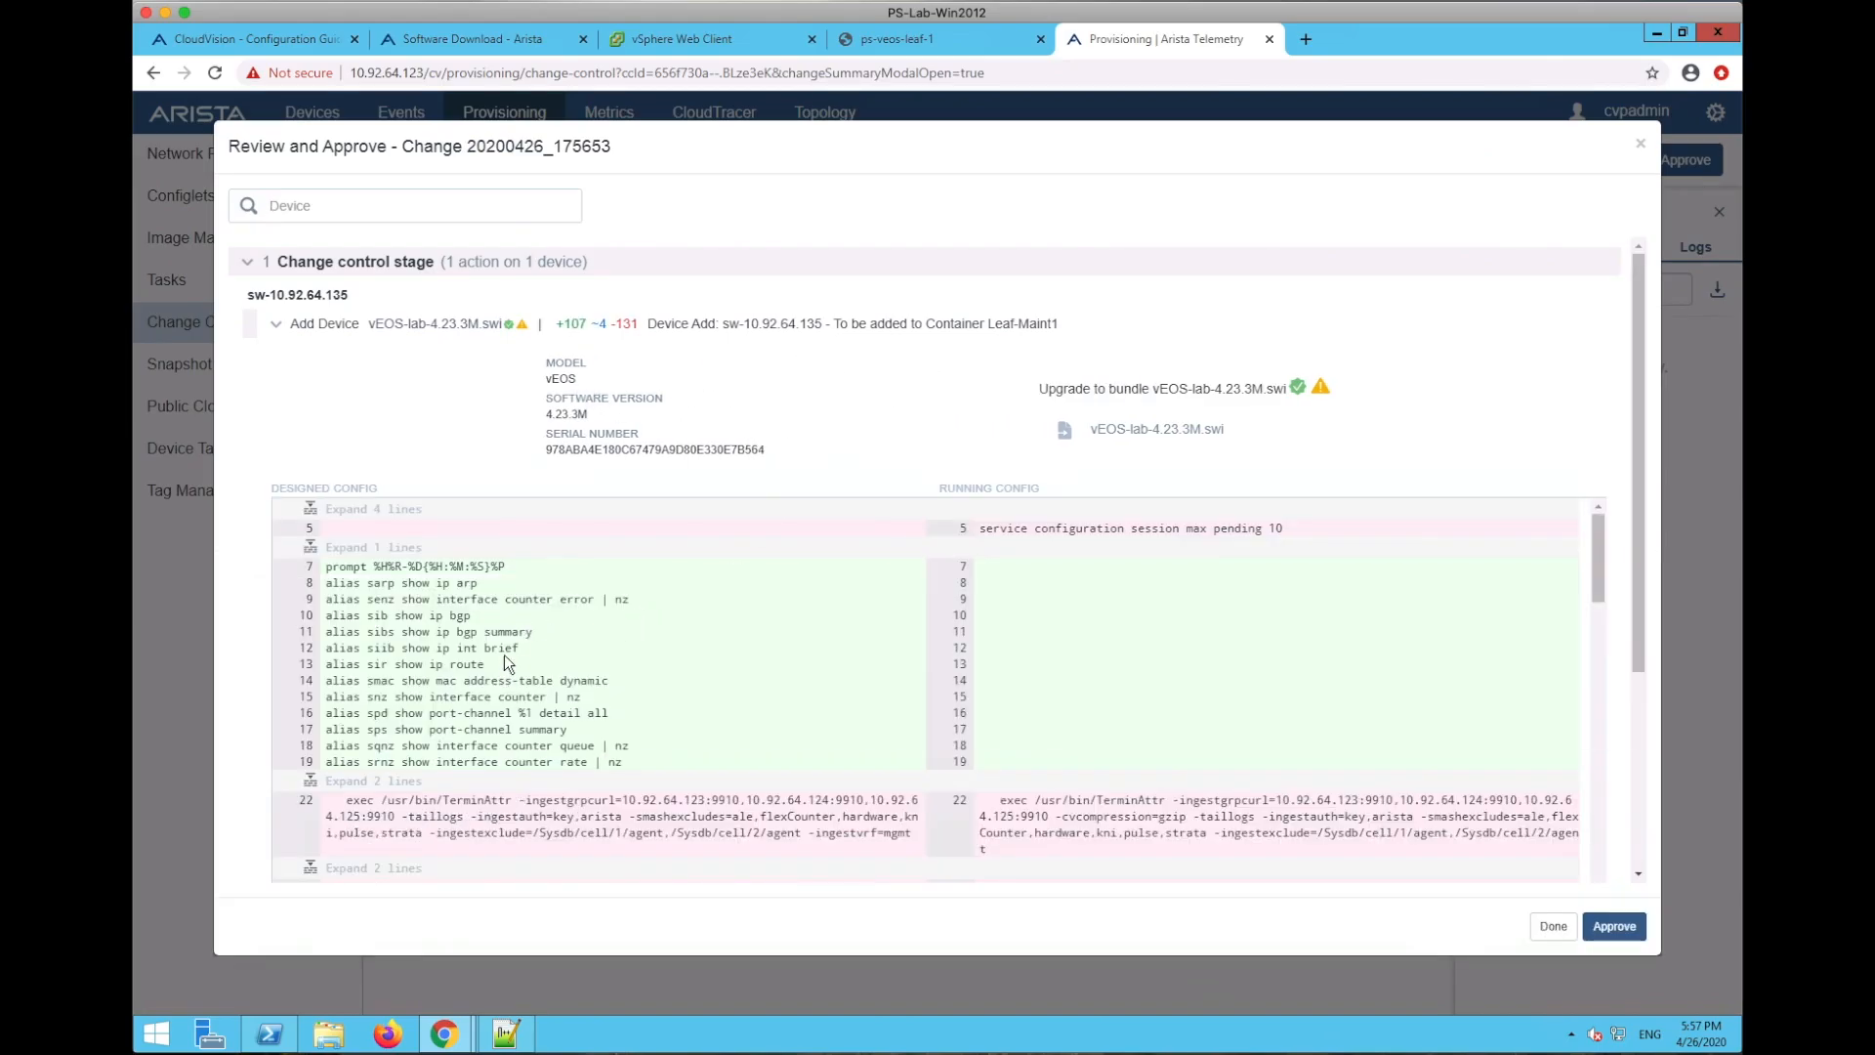
# - Read through the config diff, including version 4.23.3M, router bgp 65000.10001 and mlag lines
pyautogui.scroll(-10, 583, 695)
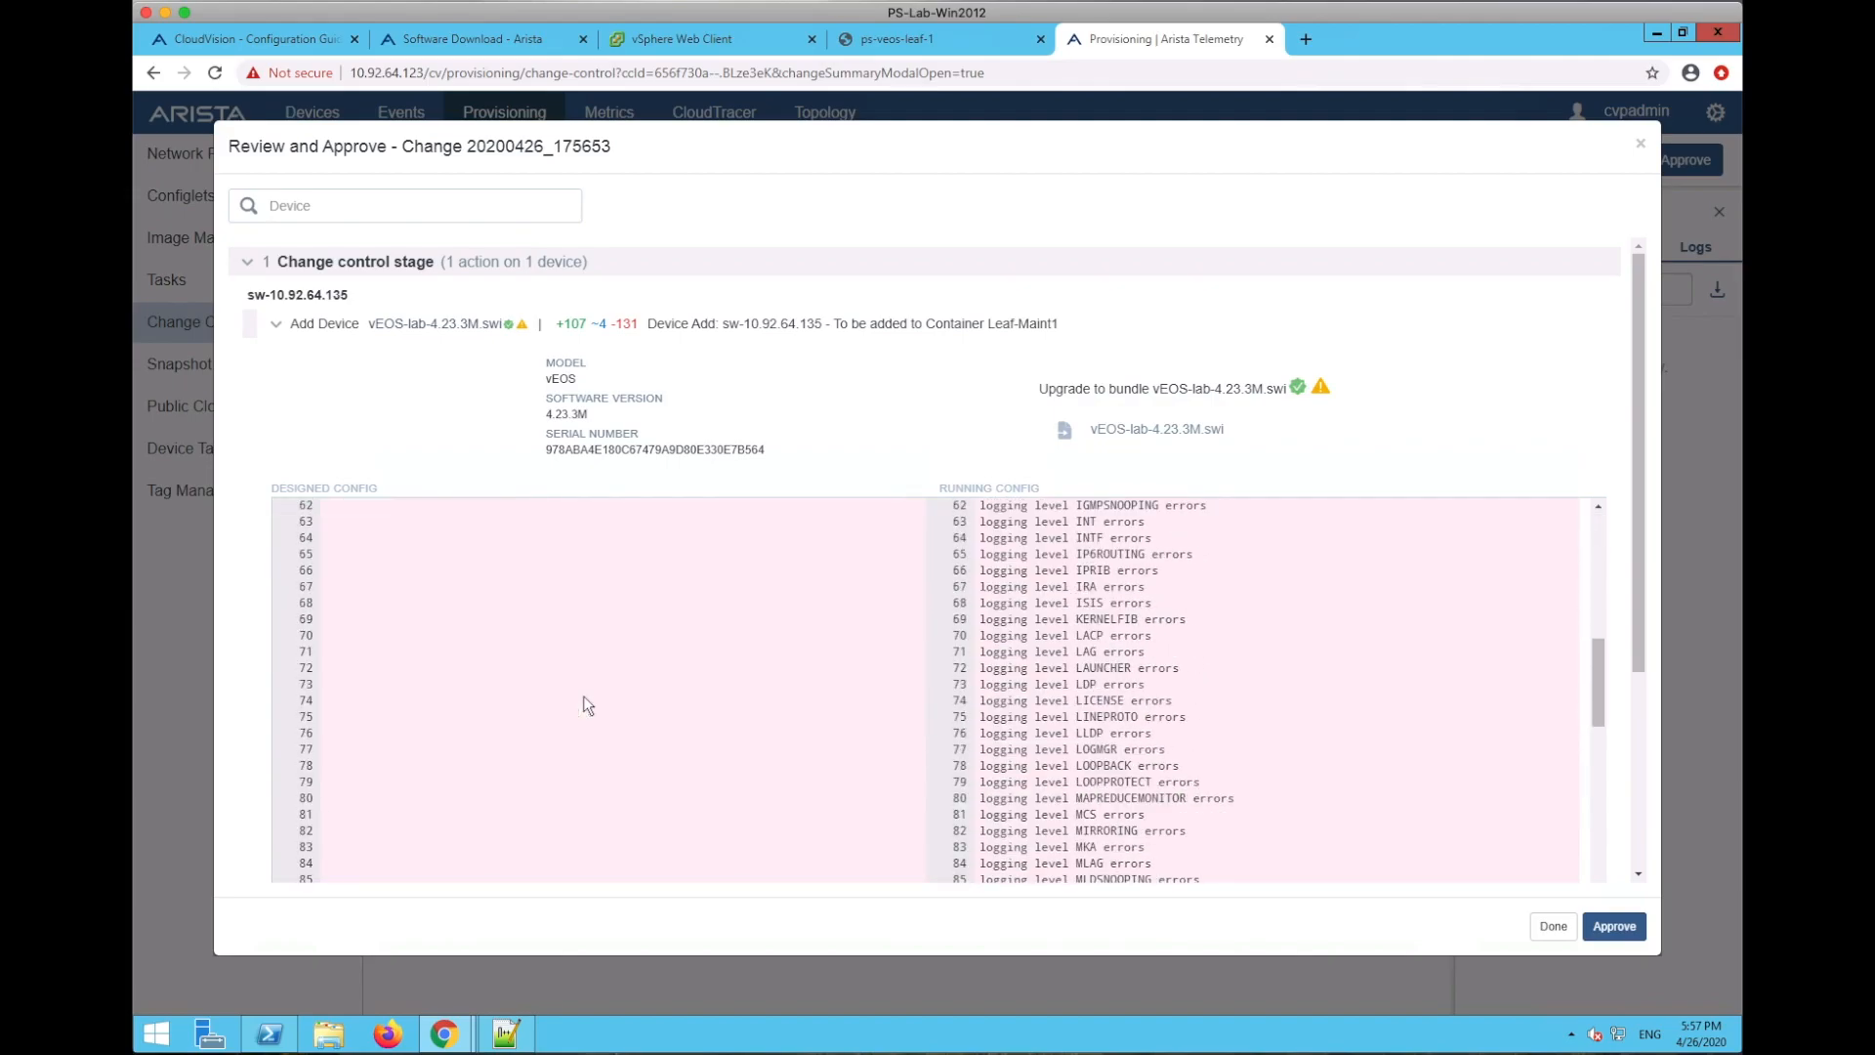
pyautogui.scroll(10, 583, 696)
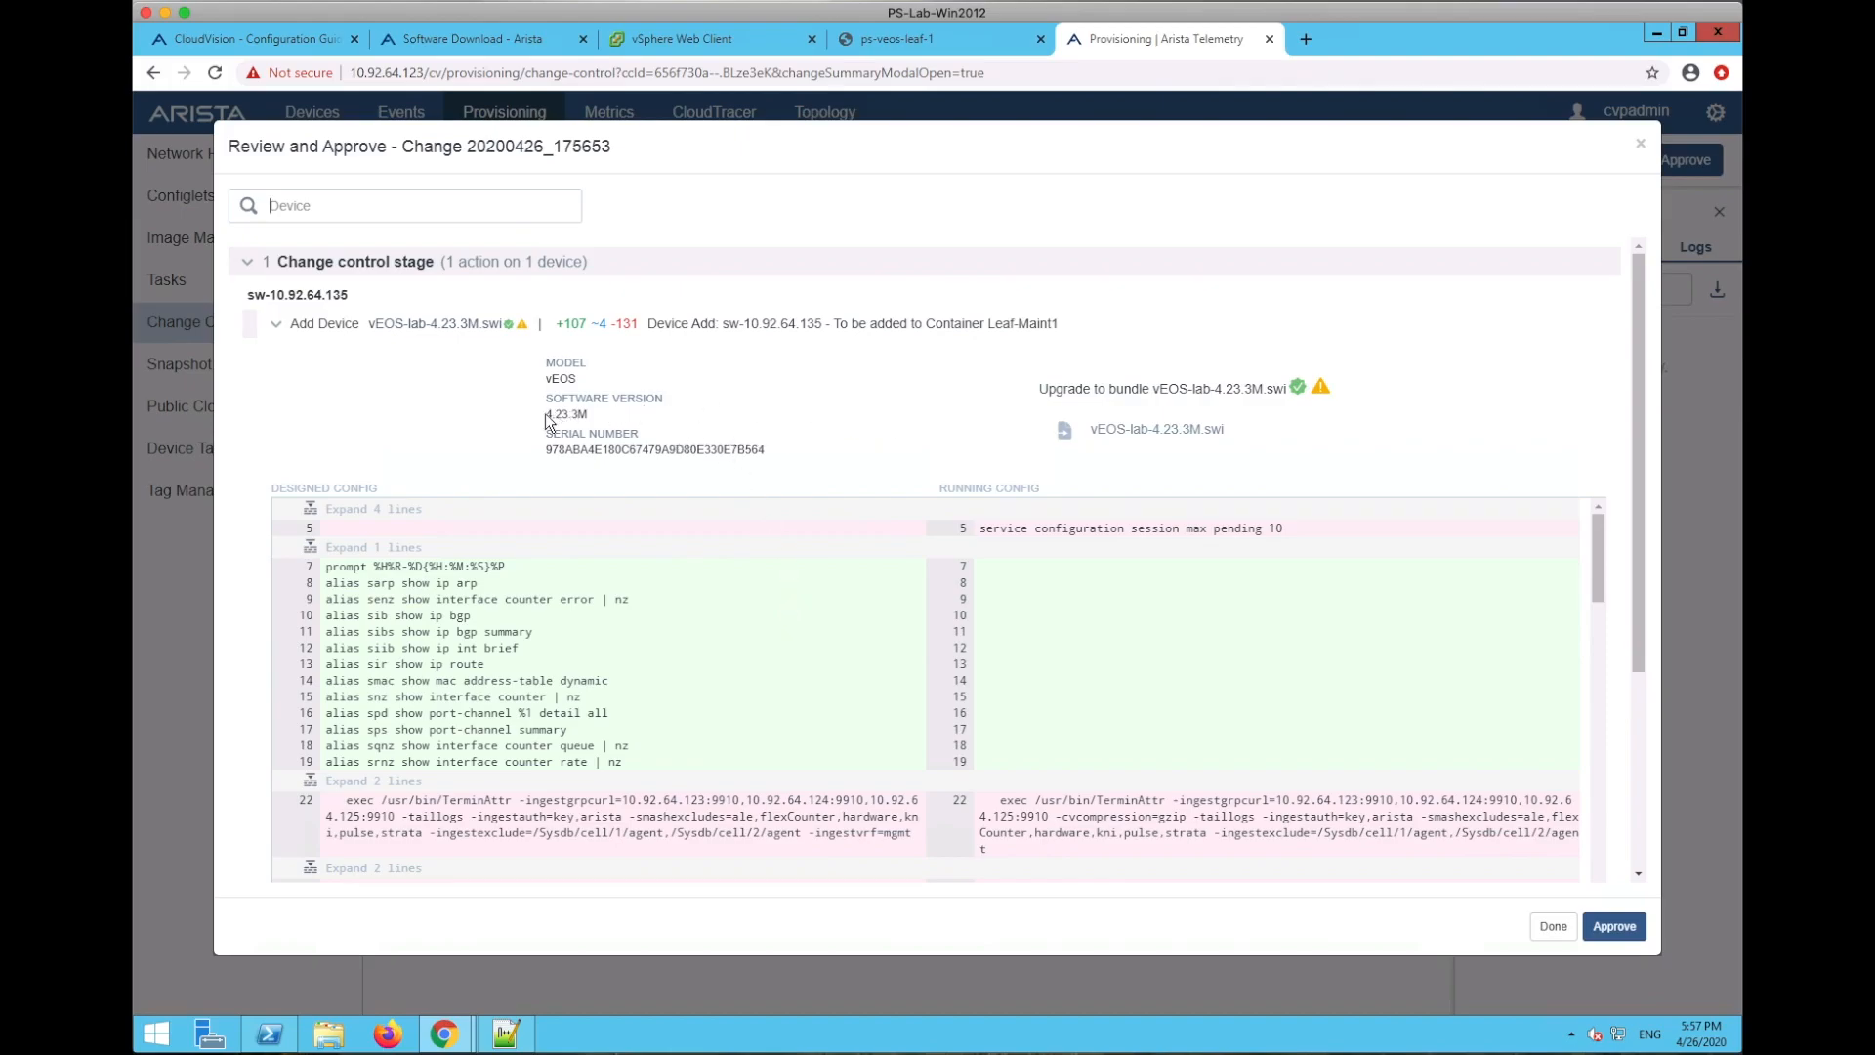
pyautogui.doubleClick(612, 413)
pyautogui.click(1639, 650)
pyautogui.moveTo(1639, 644); pyautogui.dragTo(1624, 870)
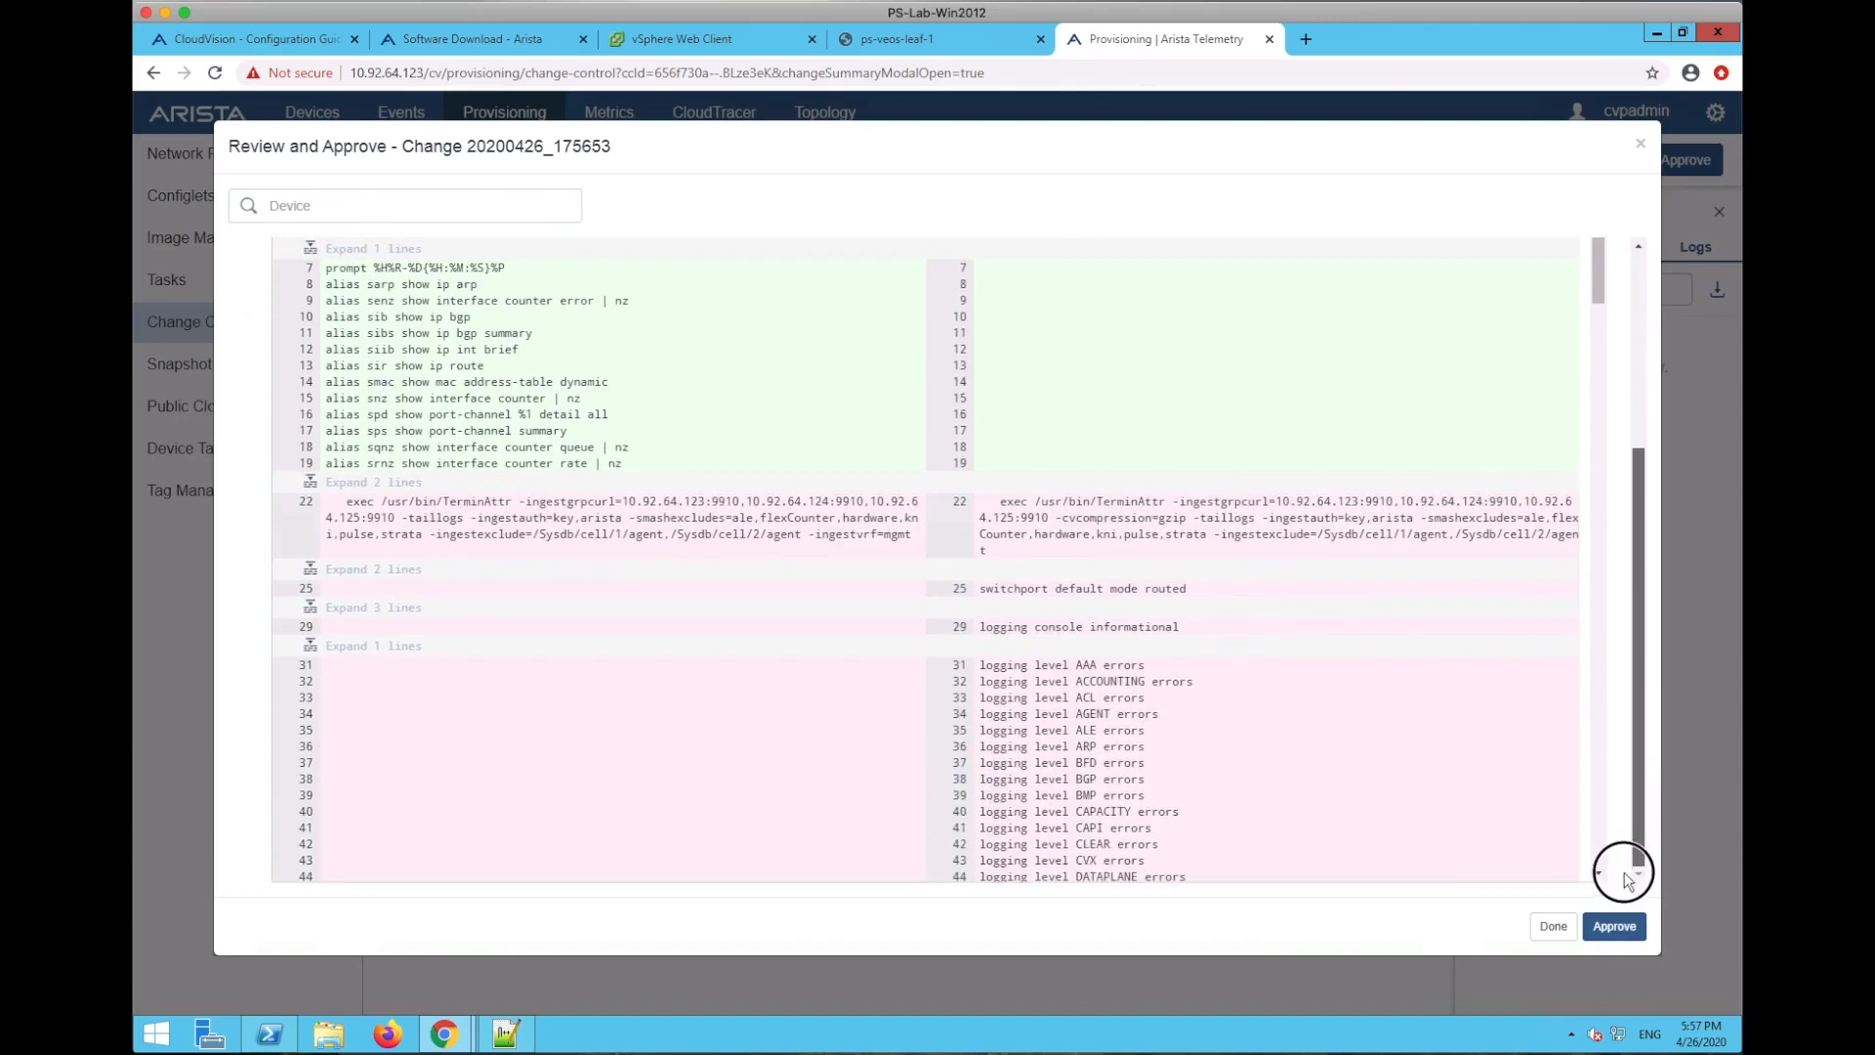
pyautogui.scroll(-10, 1192, 701)
pyautogui.scroll(-5, 1193, 699)
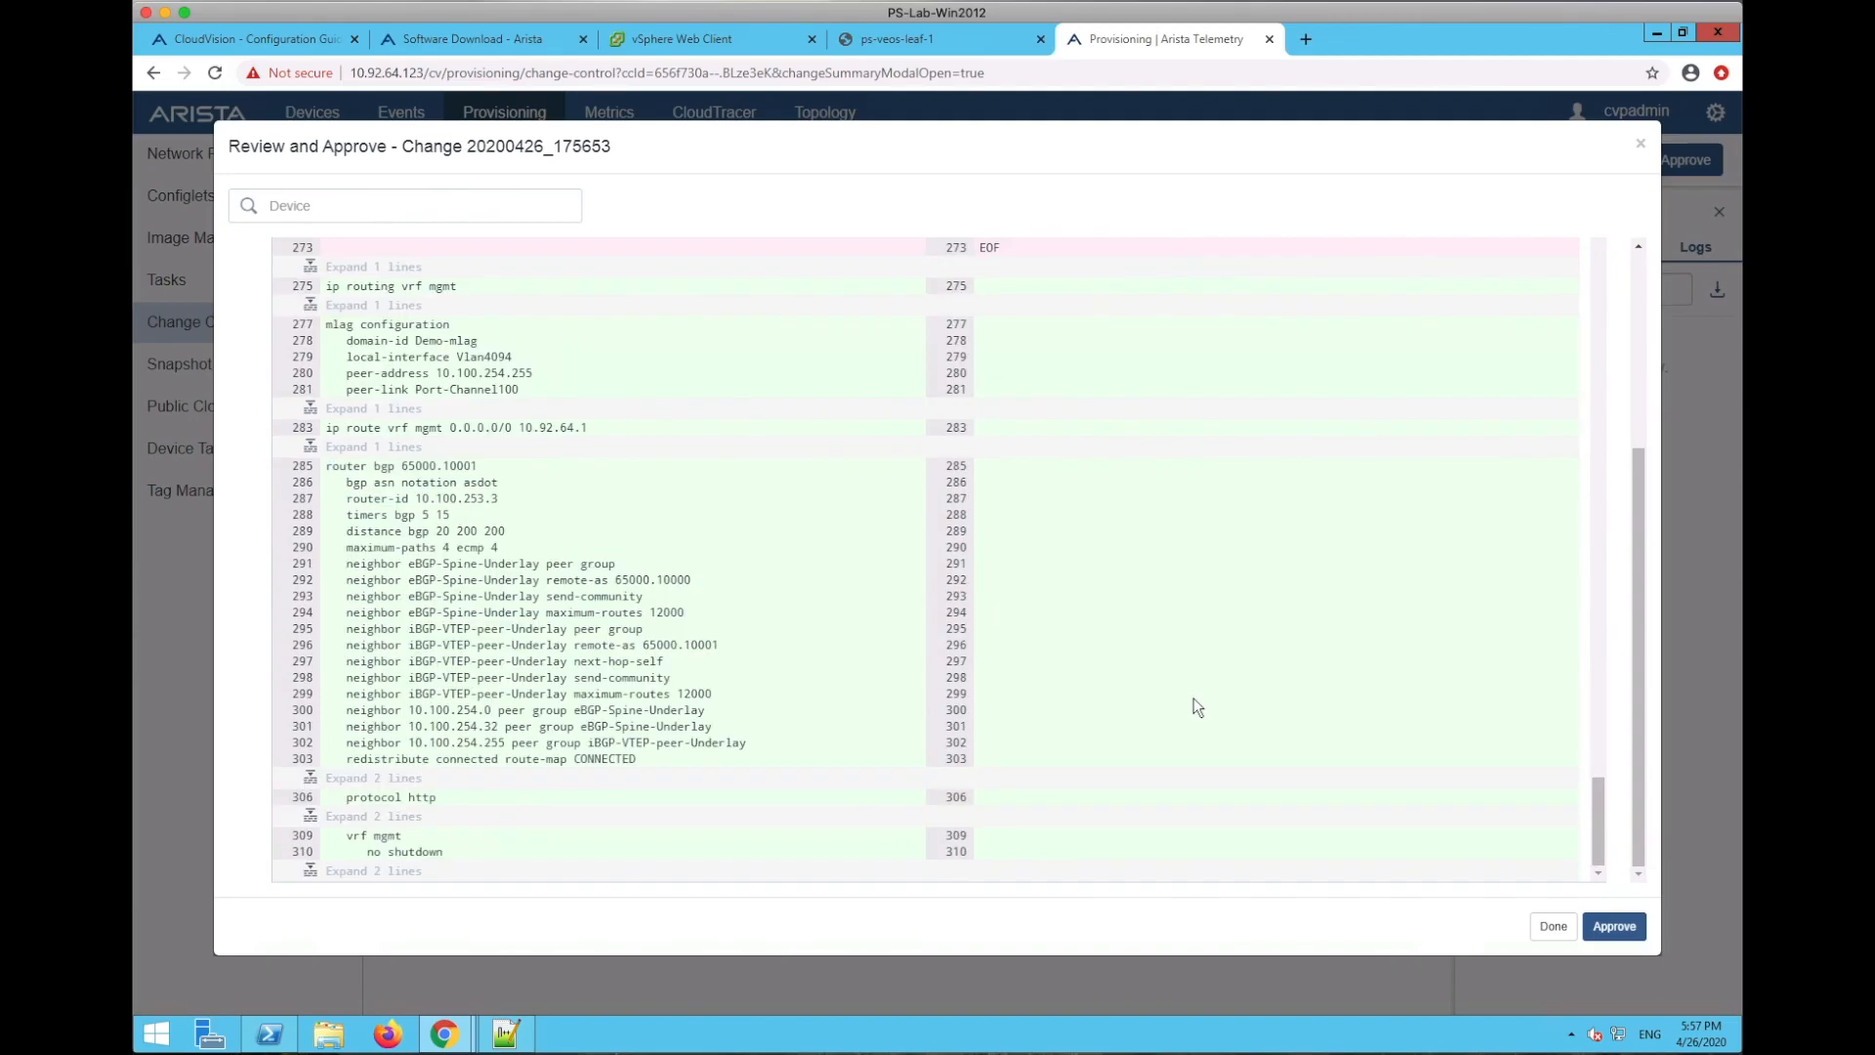
pyautogui.scroll(15, 1193, 698)
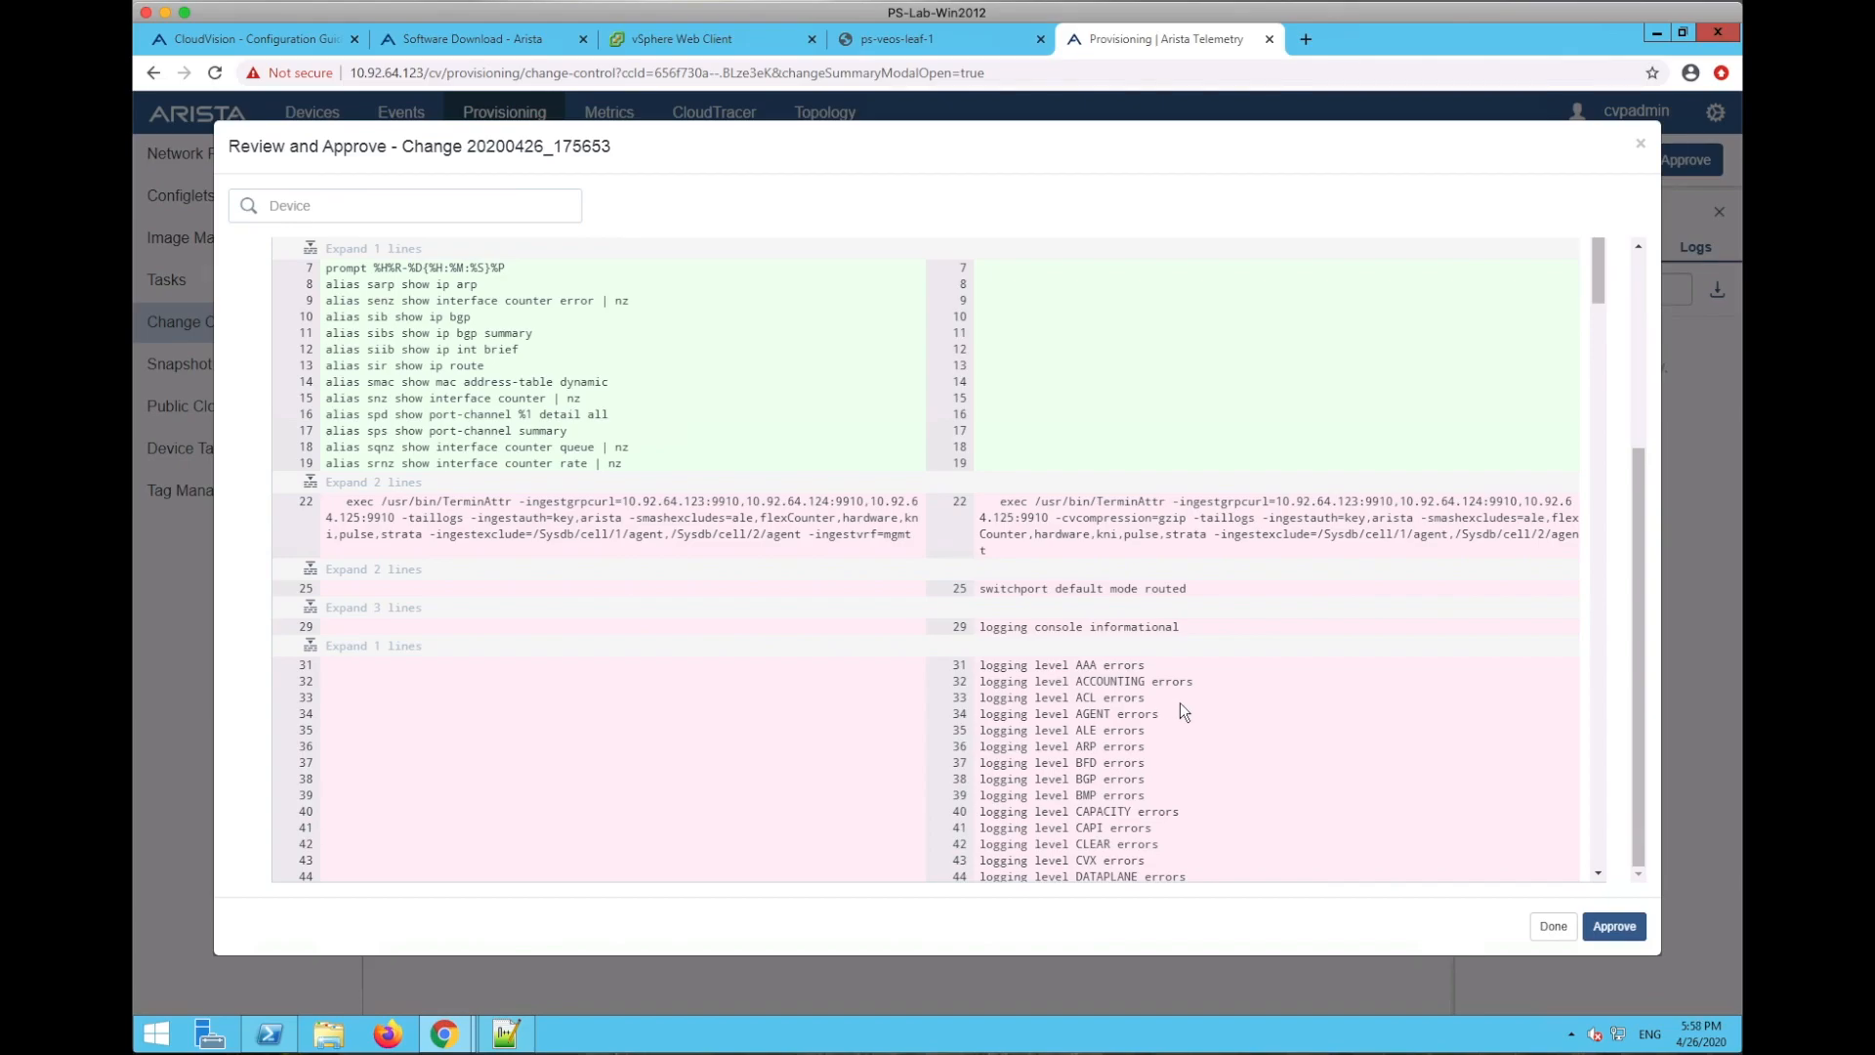
pyautogui.scroll(-10, 1181, 705)
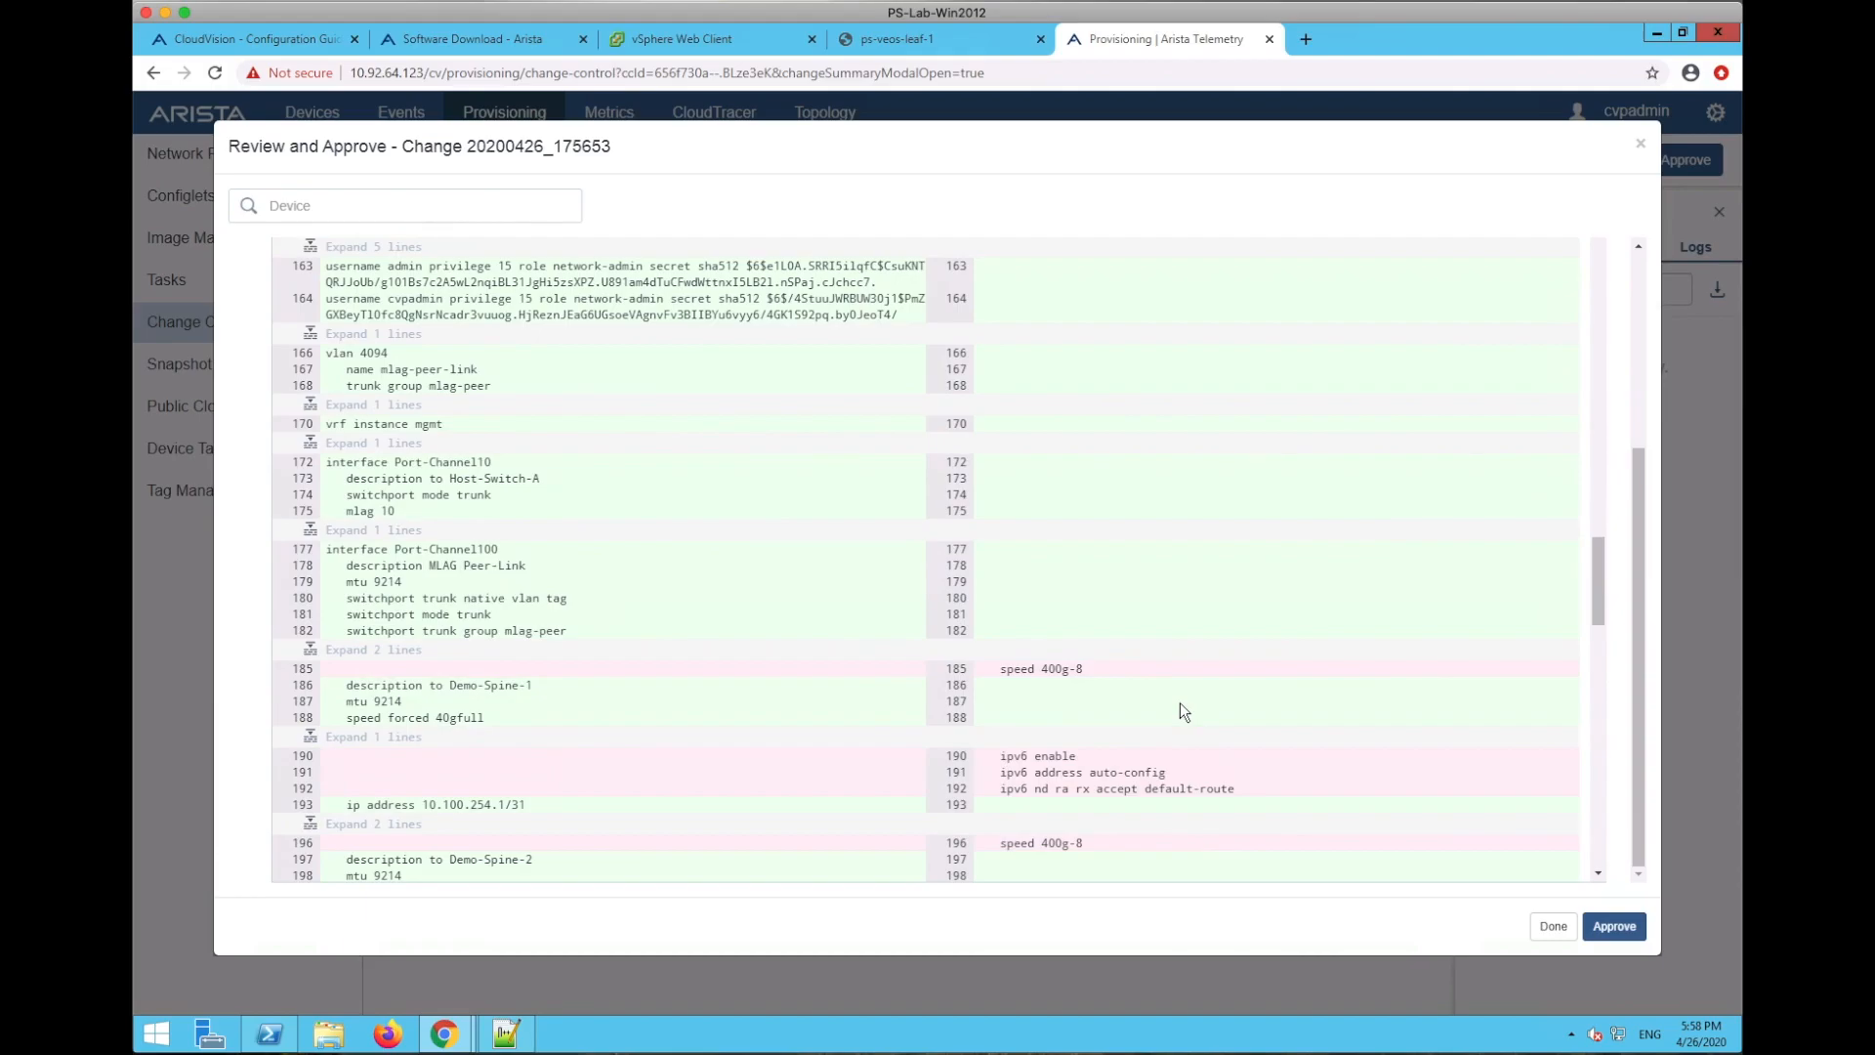
pyautogui.scroll(-5, 1179, 701)
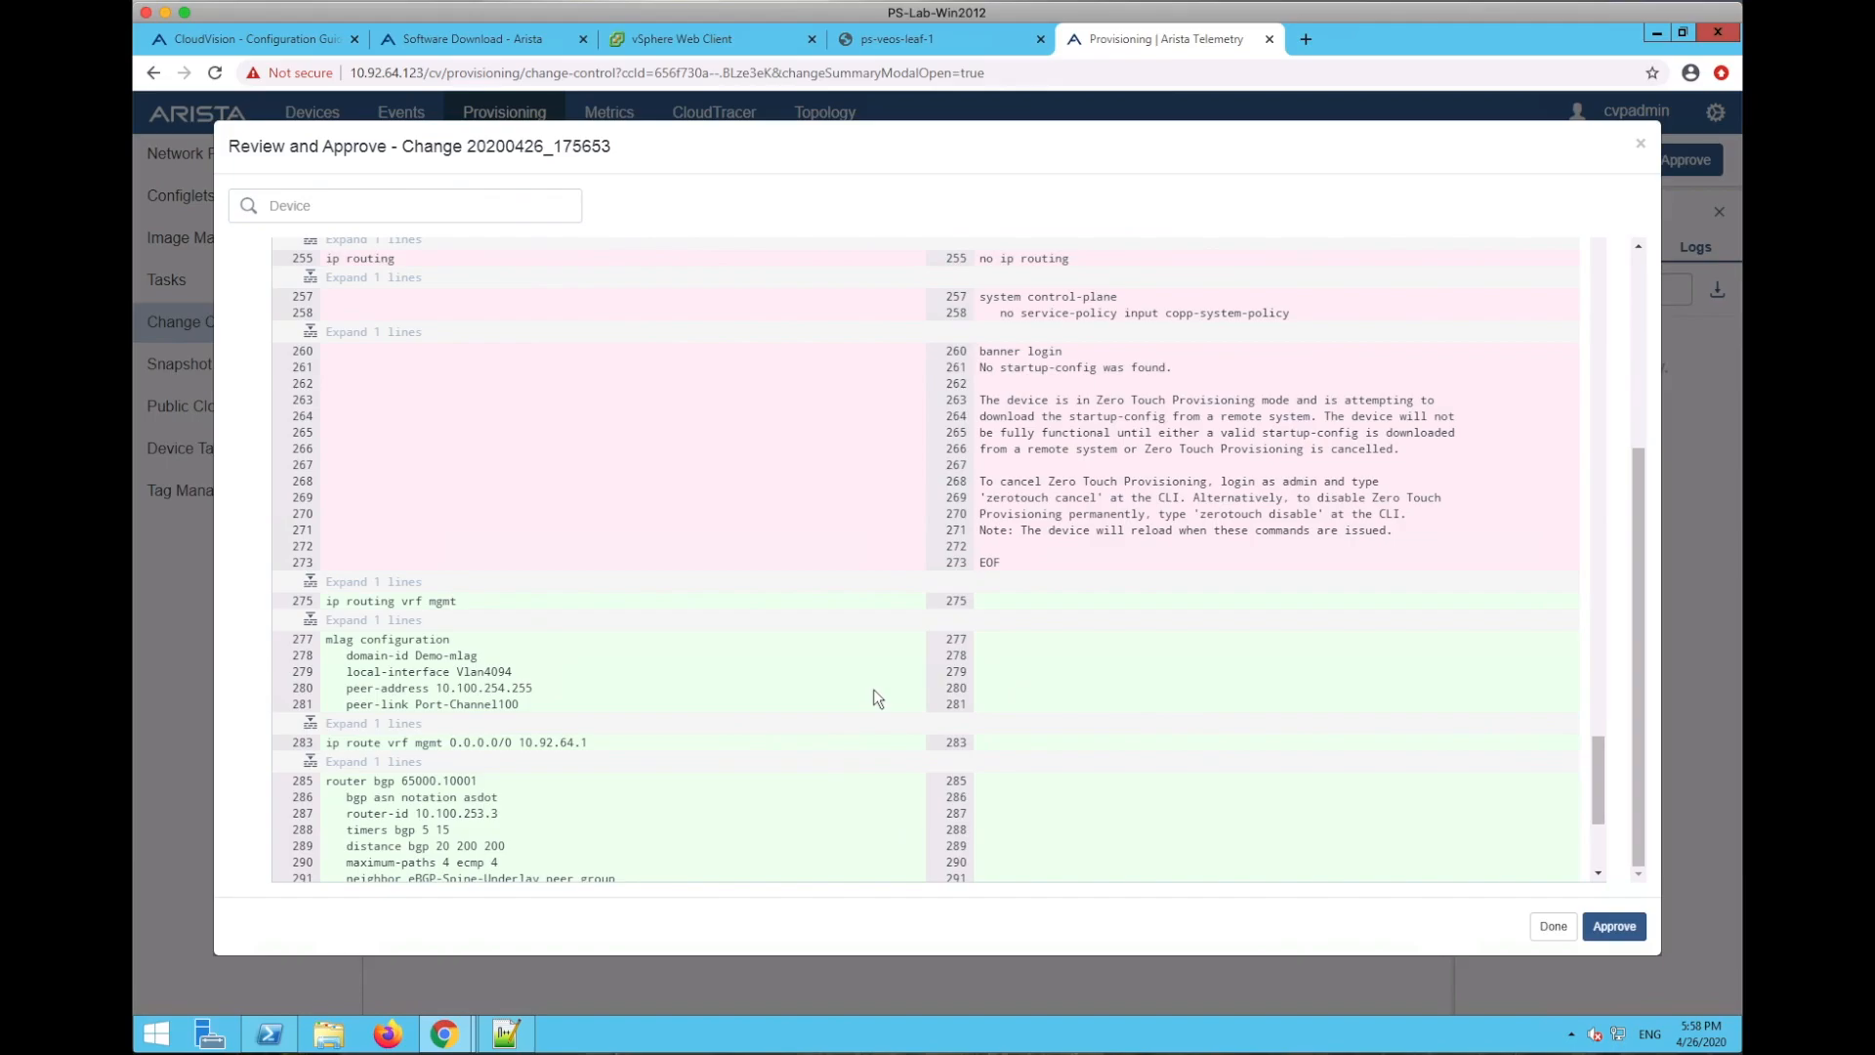
pyautogui.scroll(15, 1108, 648)
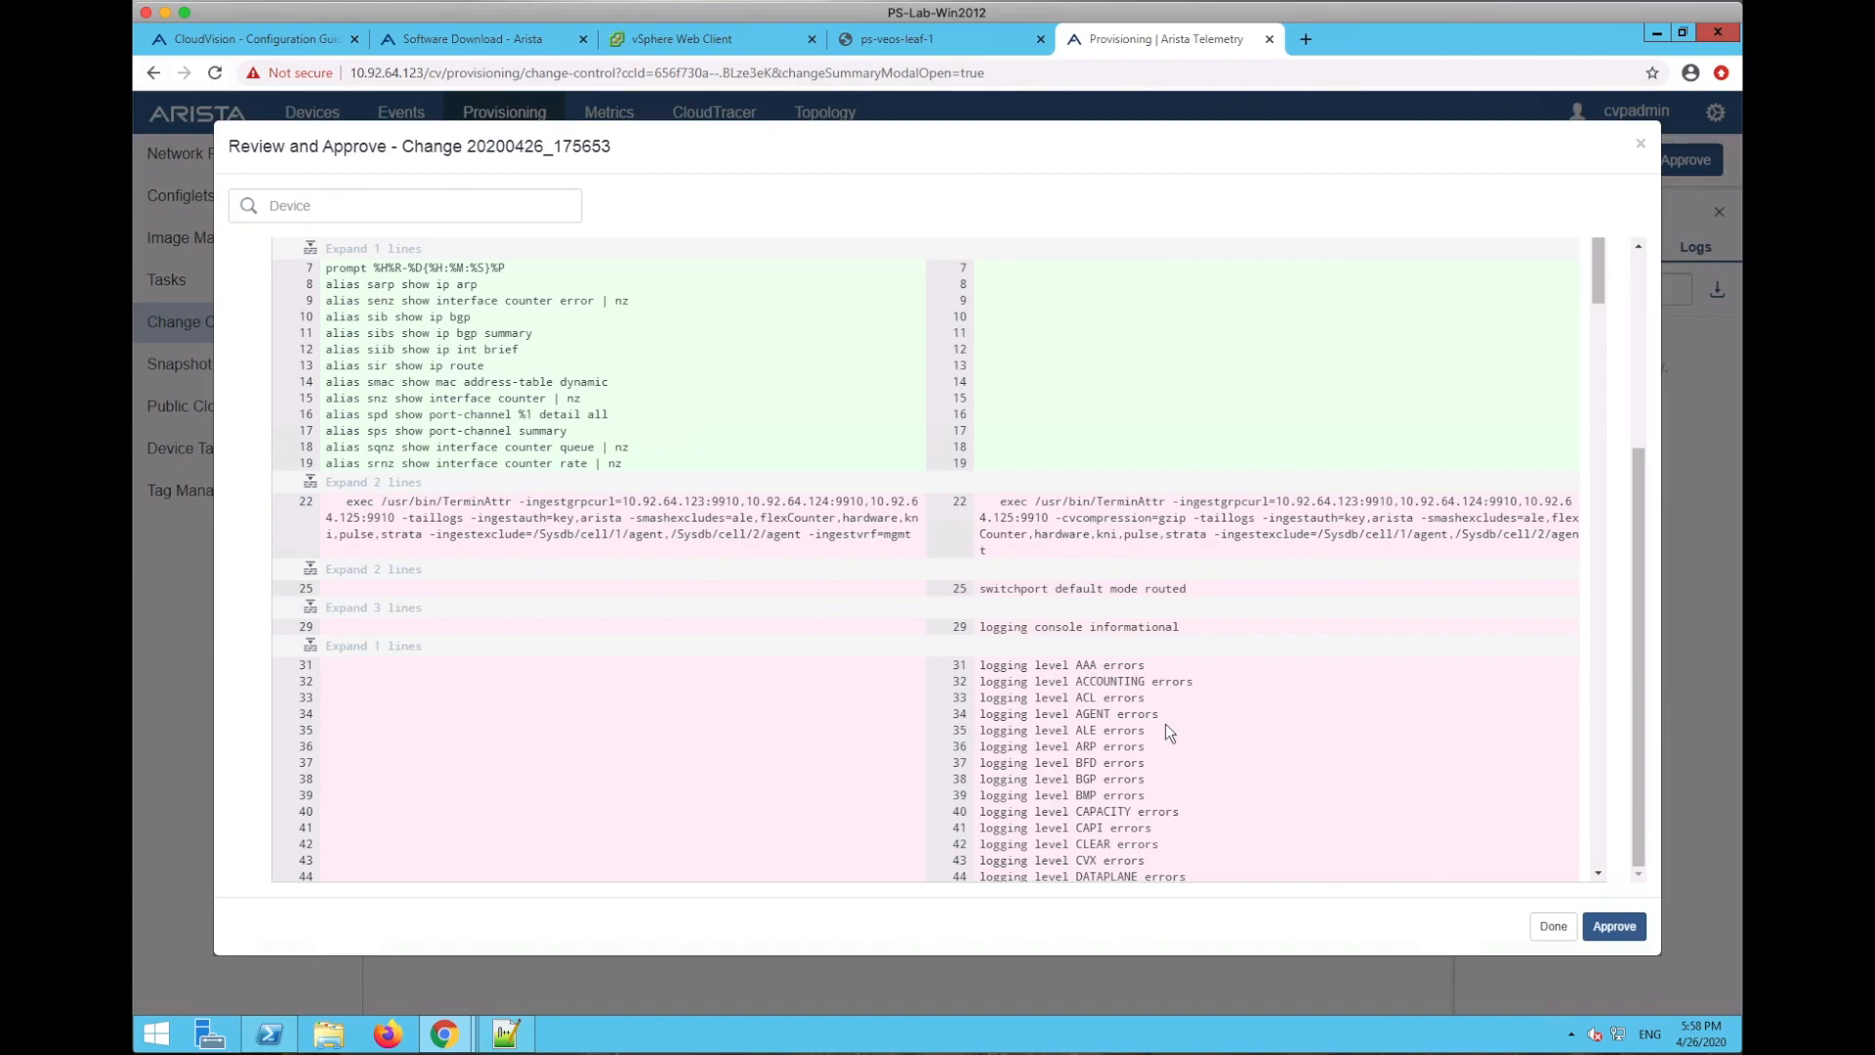
pyautogui.scroll(-10, 1162, 723)
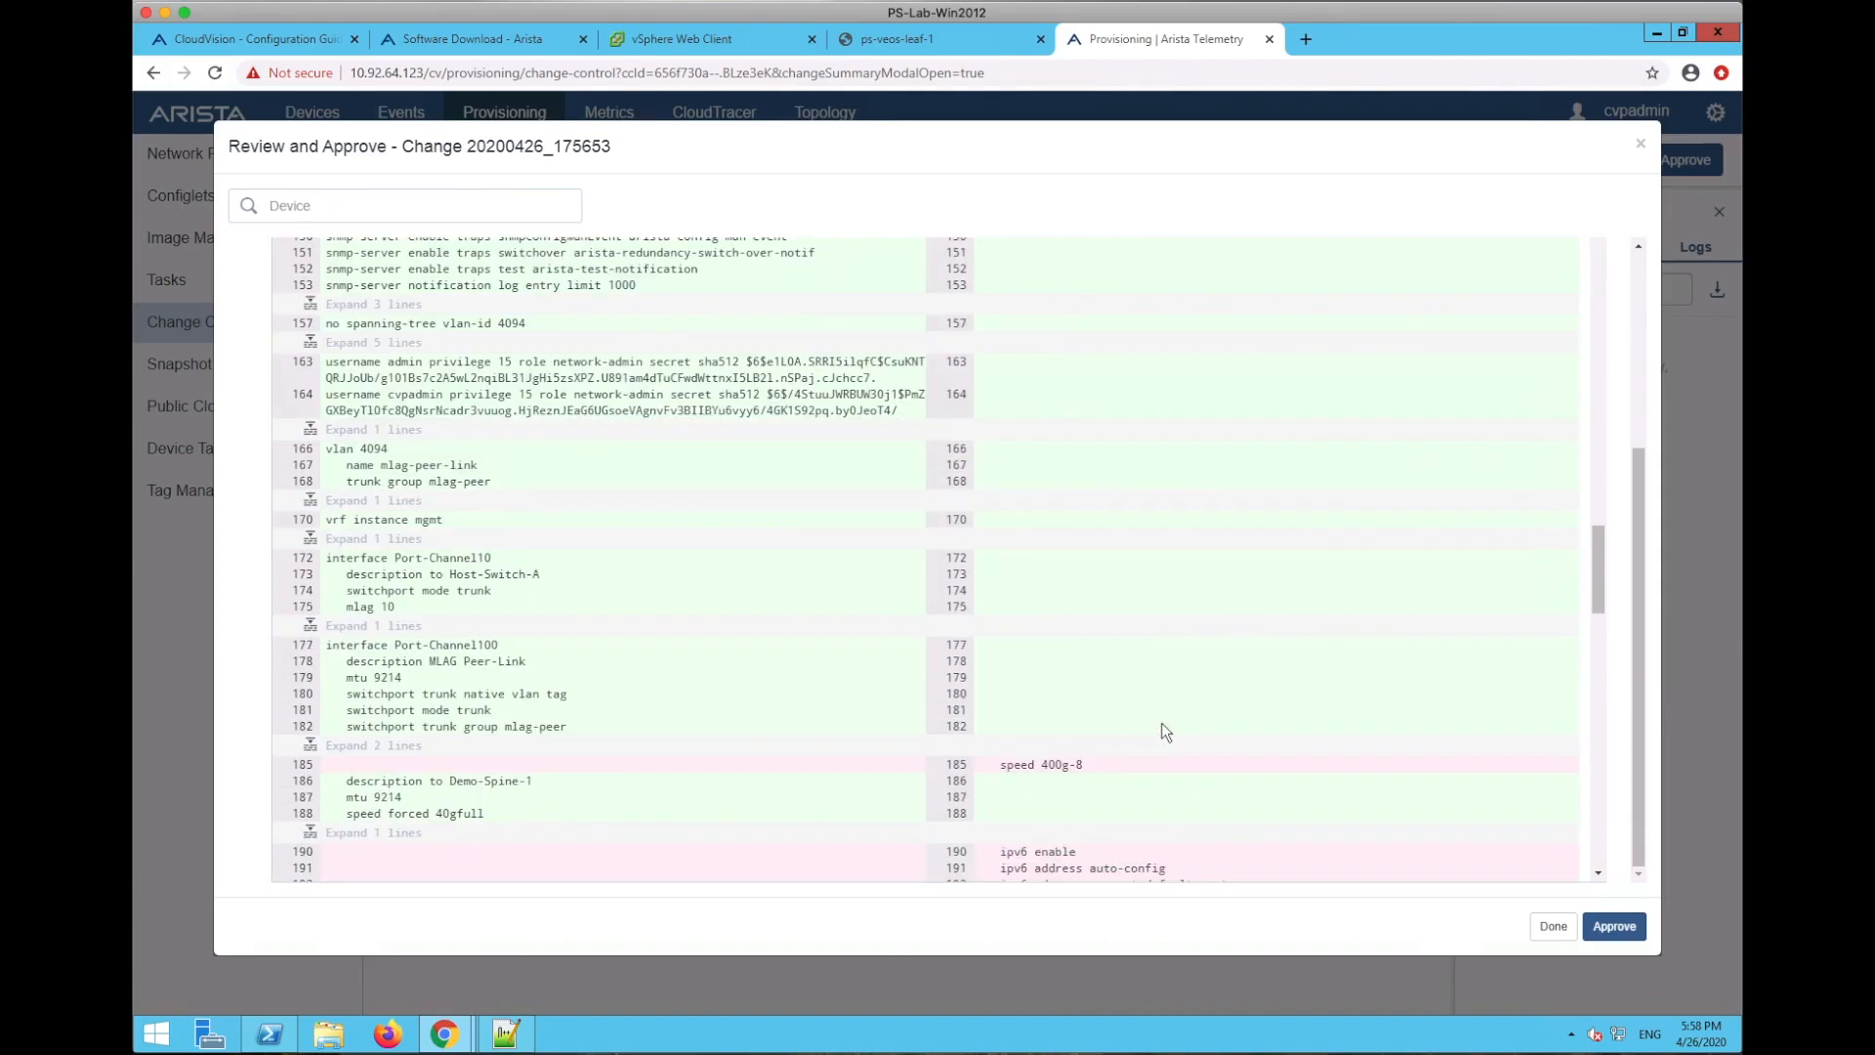
pyautogui.scroll(-5, 1160, 724)
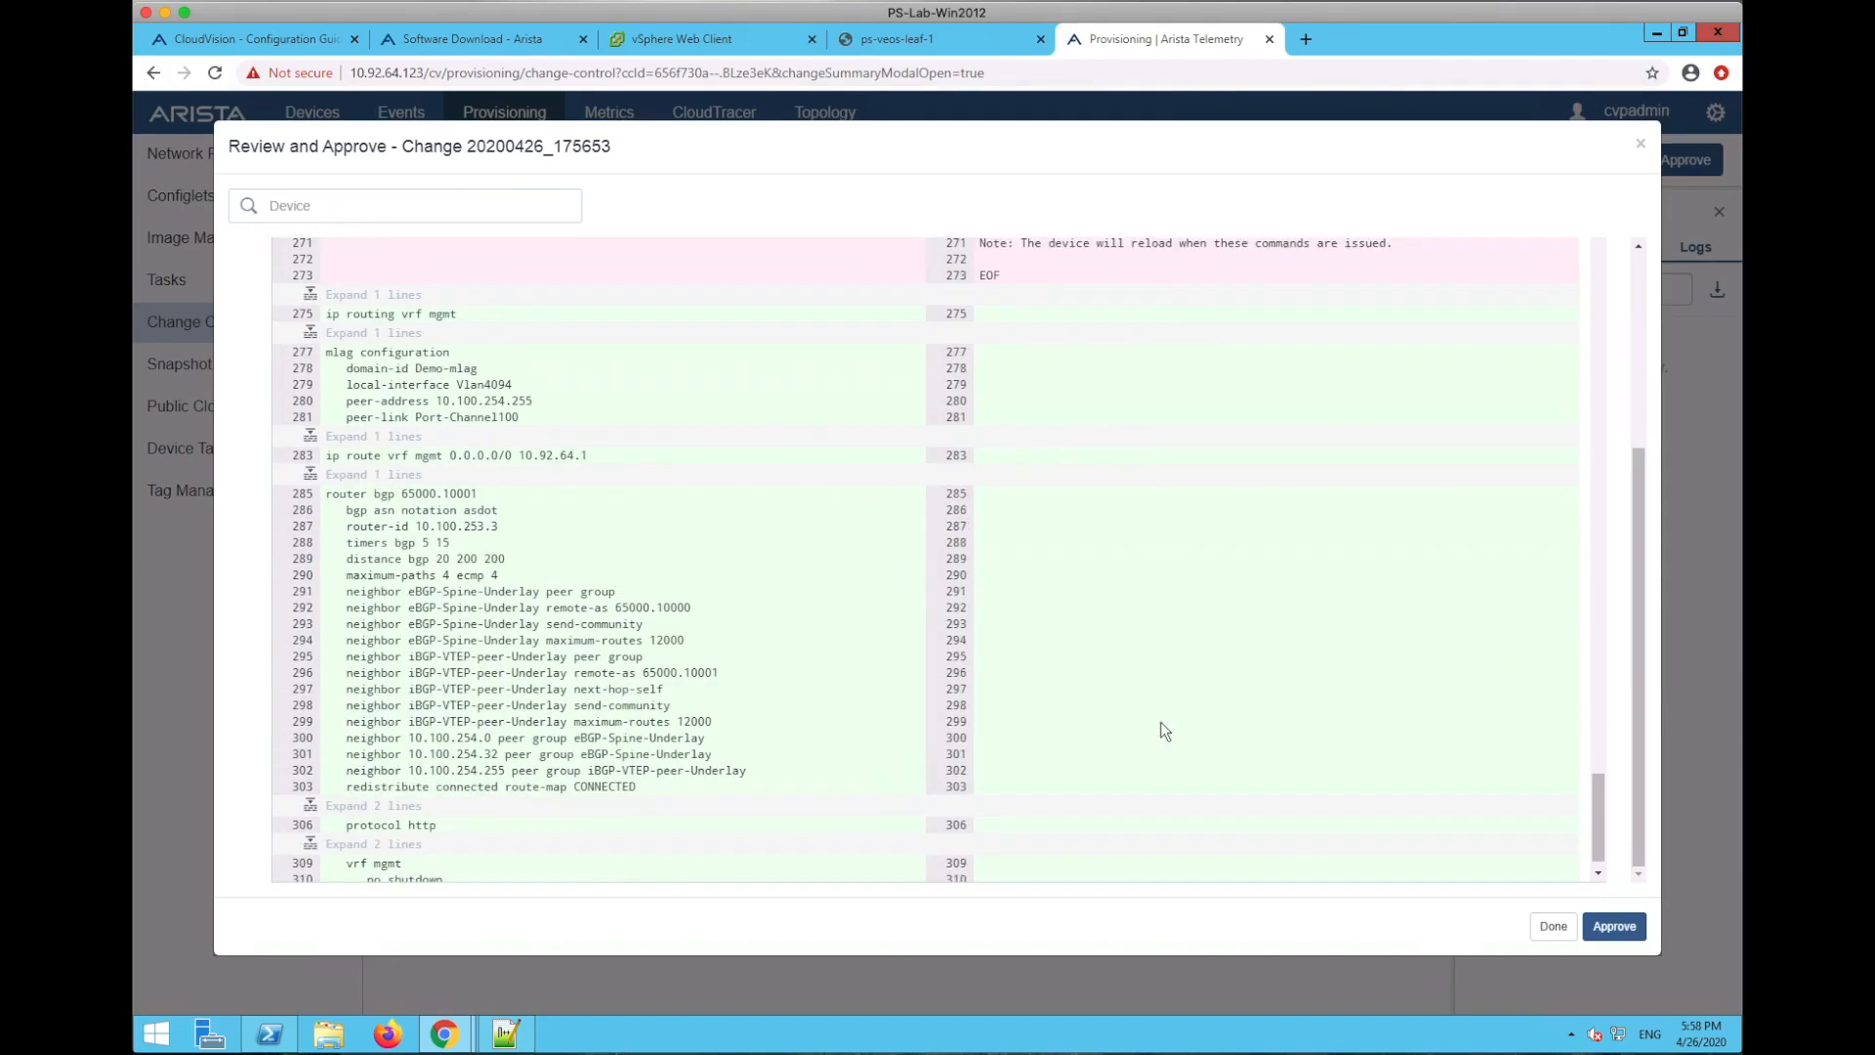
pyautogui.scroll(20, 1160, 723)
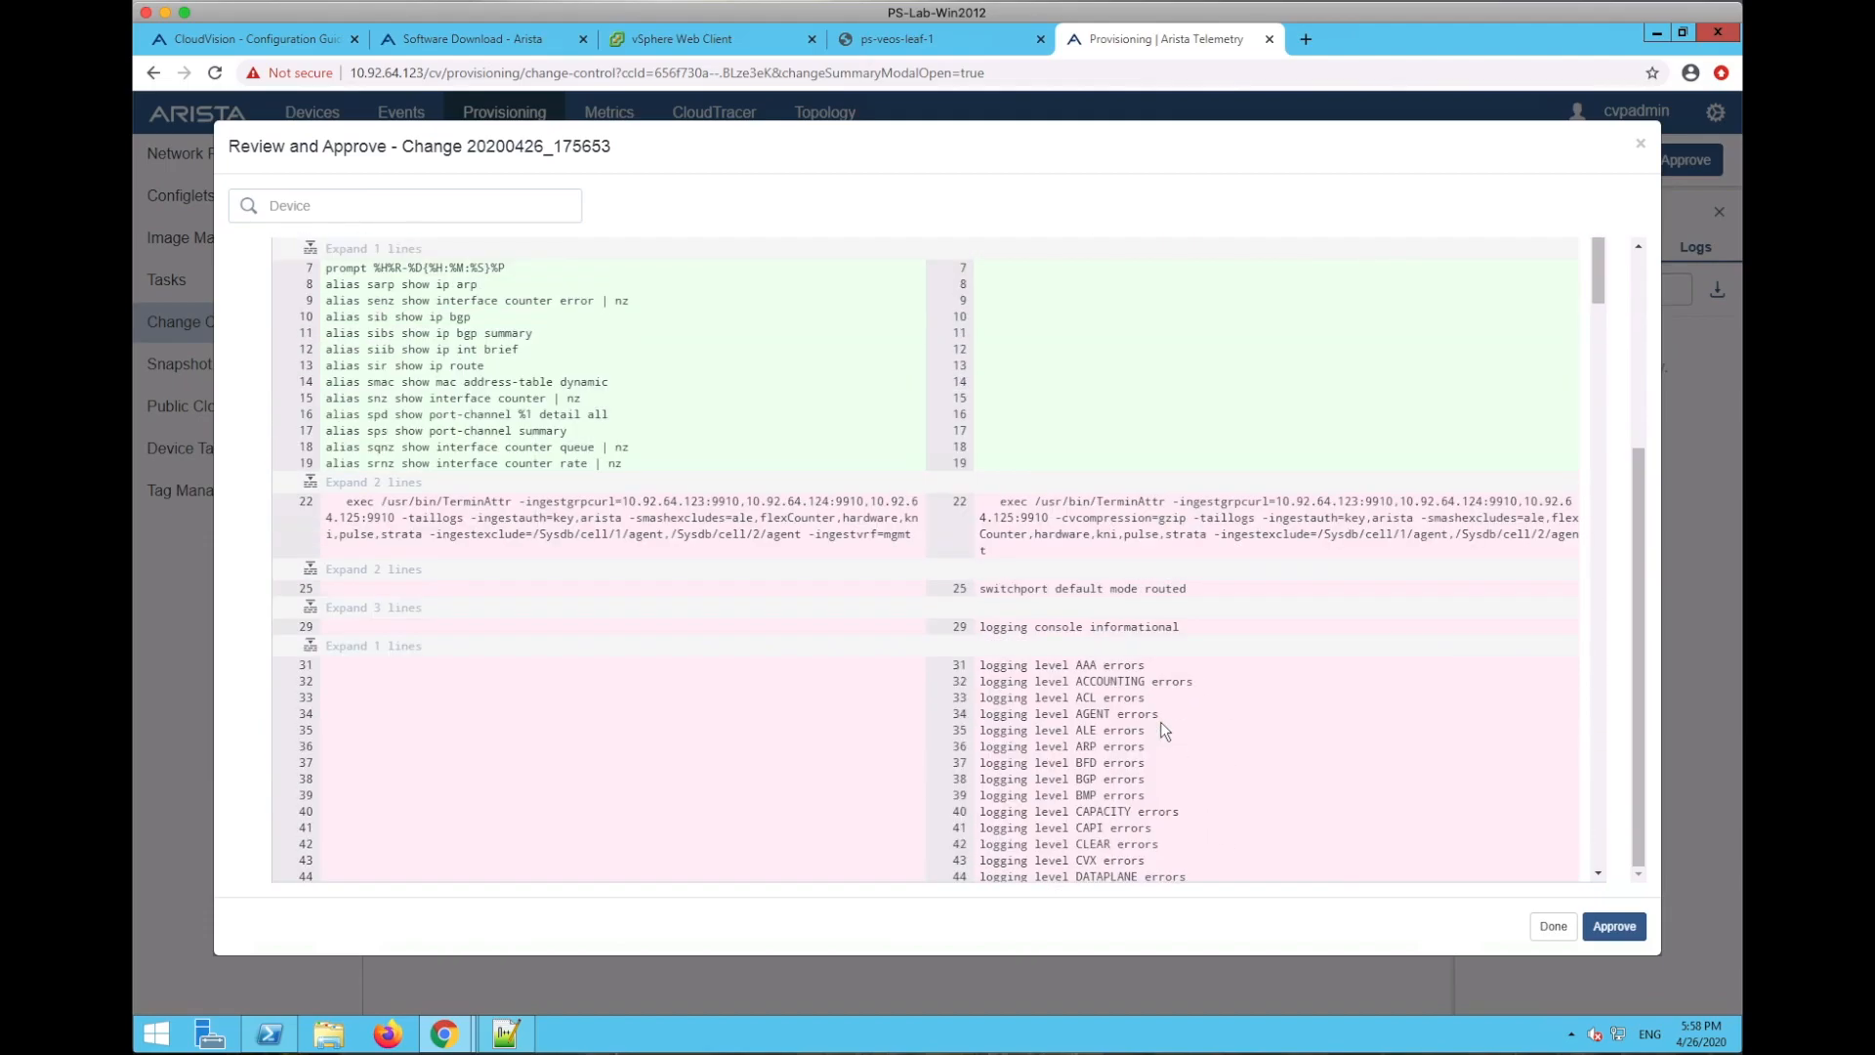
# - Approve Change 20200426_175653 and execute it immediately
pyautogui.click(1633, 925)
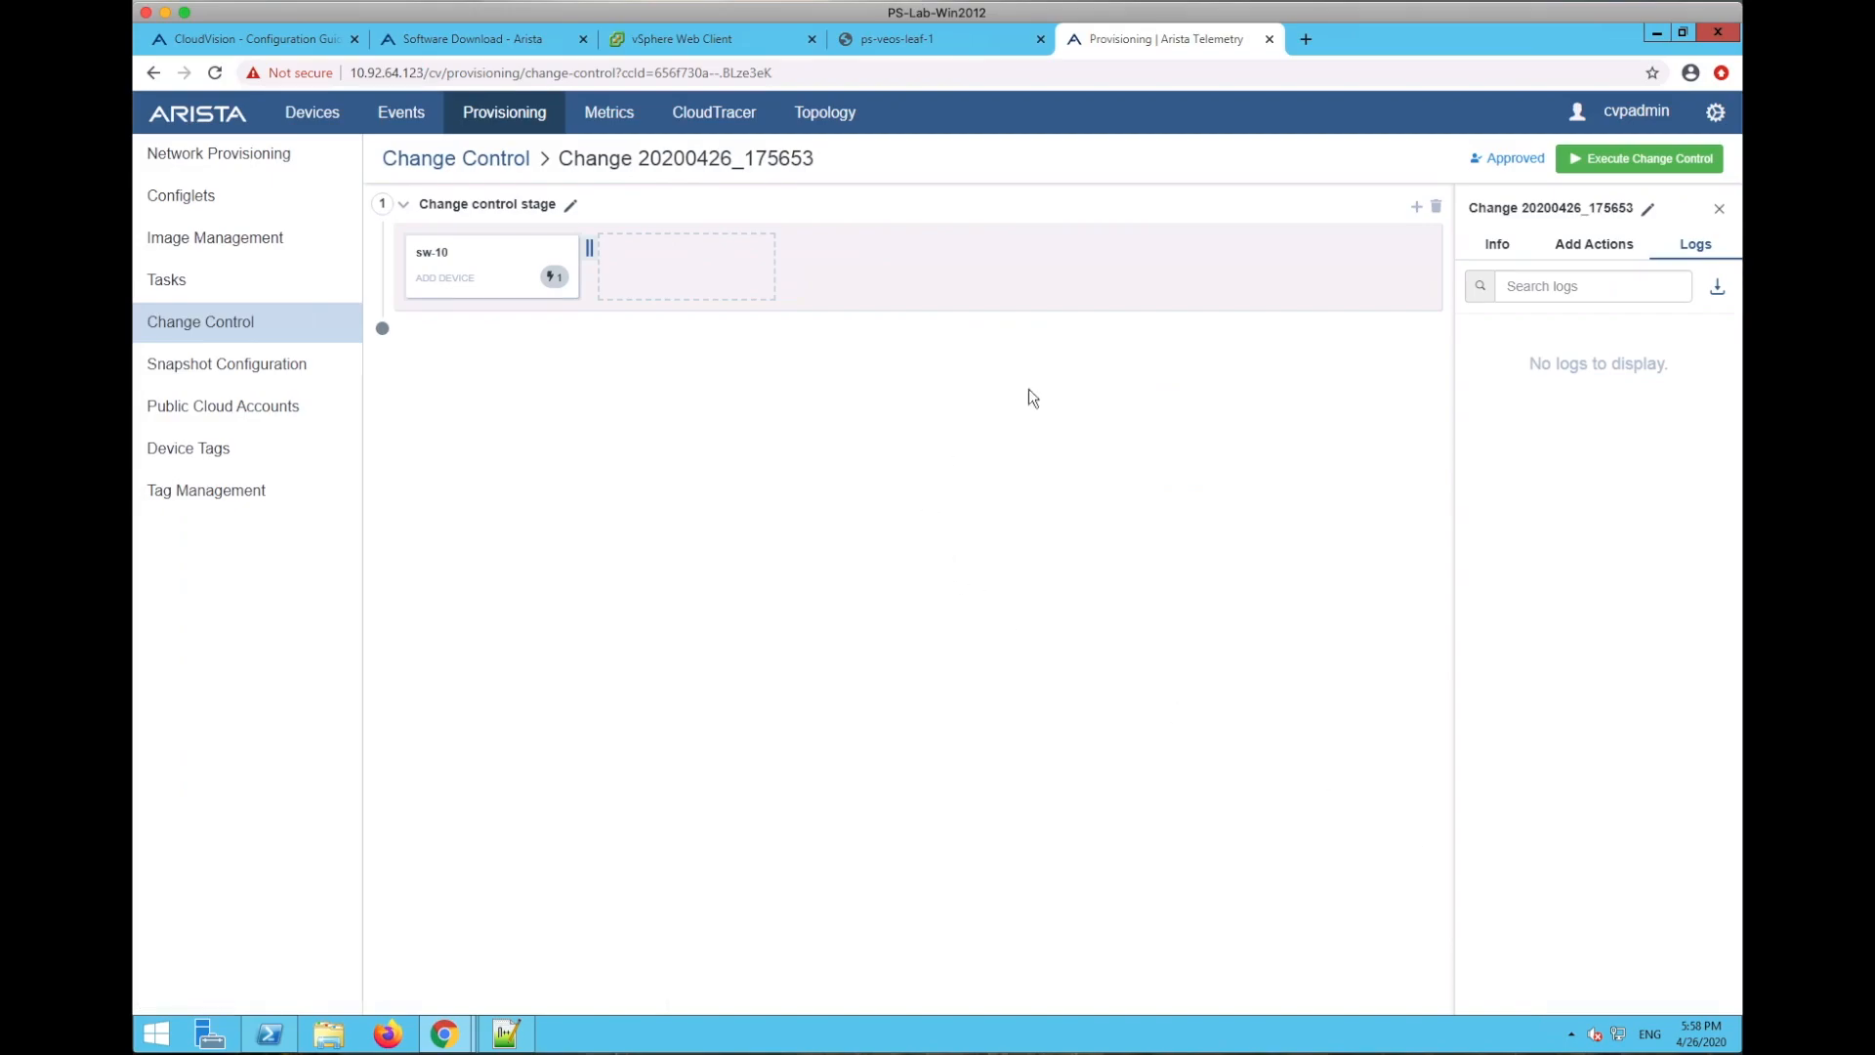
pyautogui.click(1622, 161)
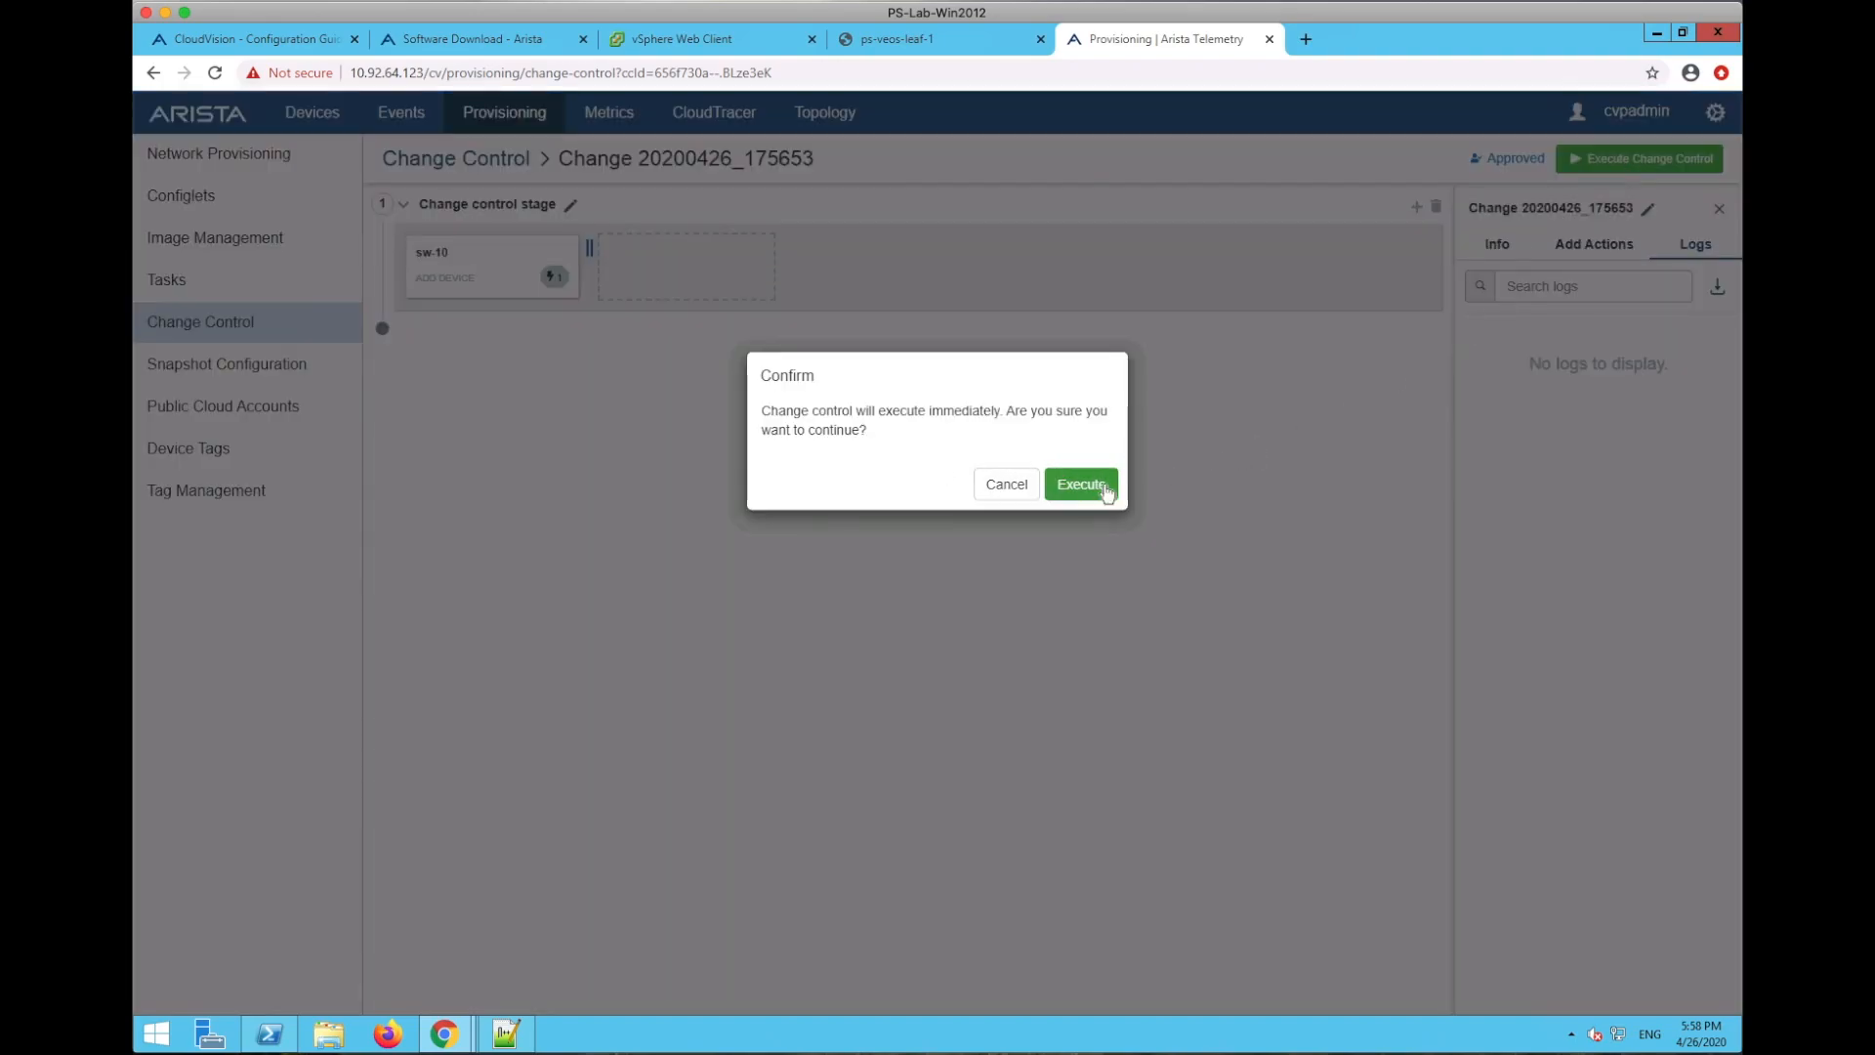
pyautogui.click(865, 431)
pyautogui.moveTo(865, 430); pyautogui.dragTo(763, 406)
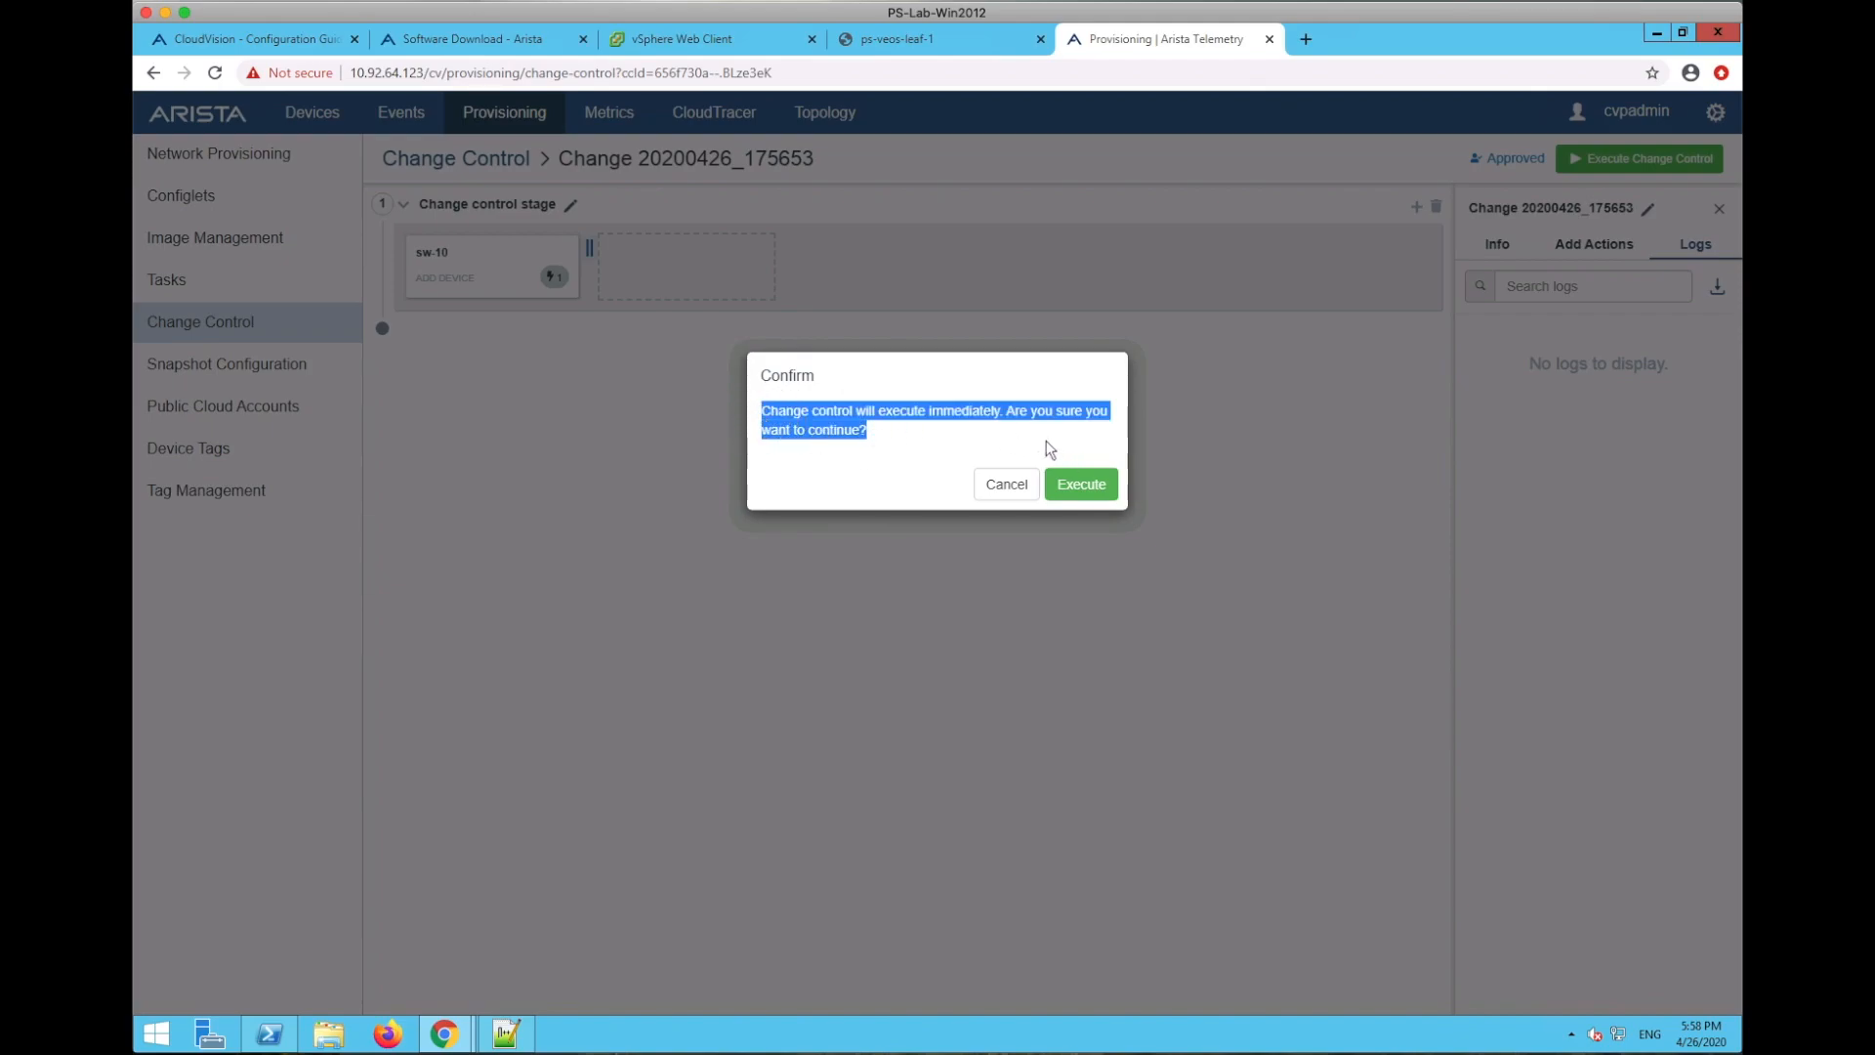
pyautogui.click(1084, 486)
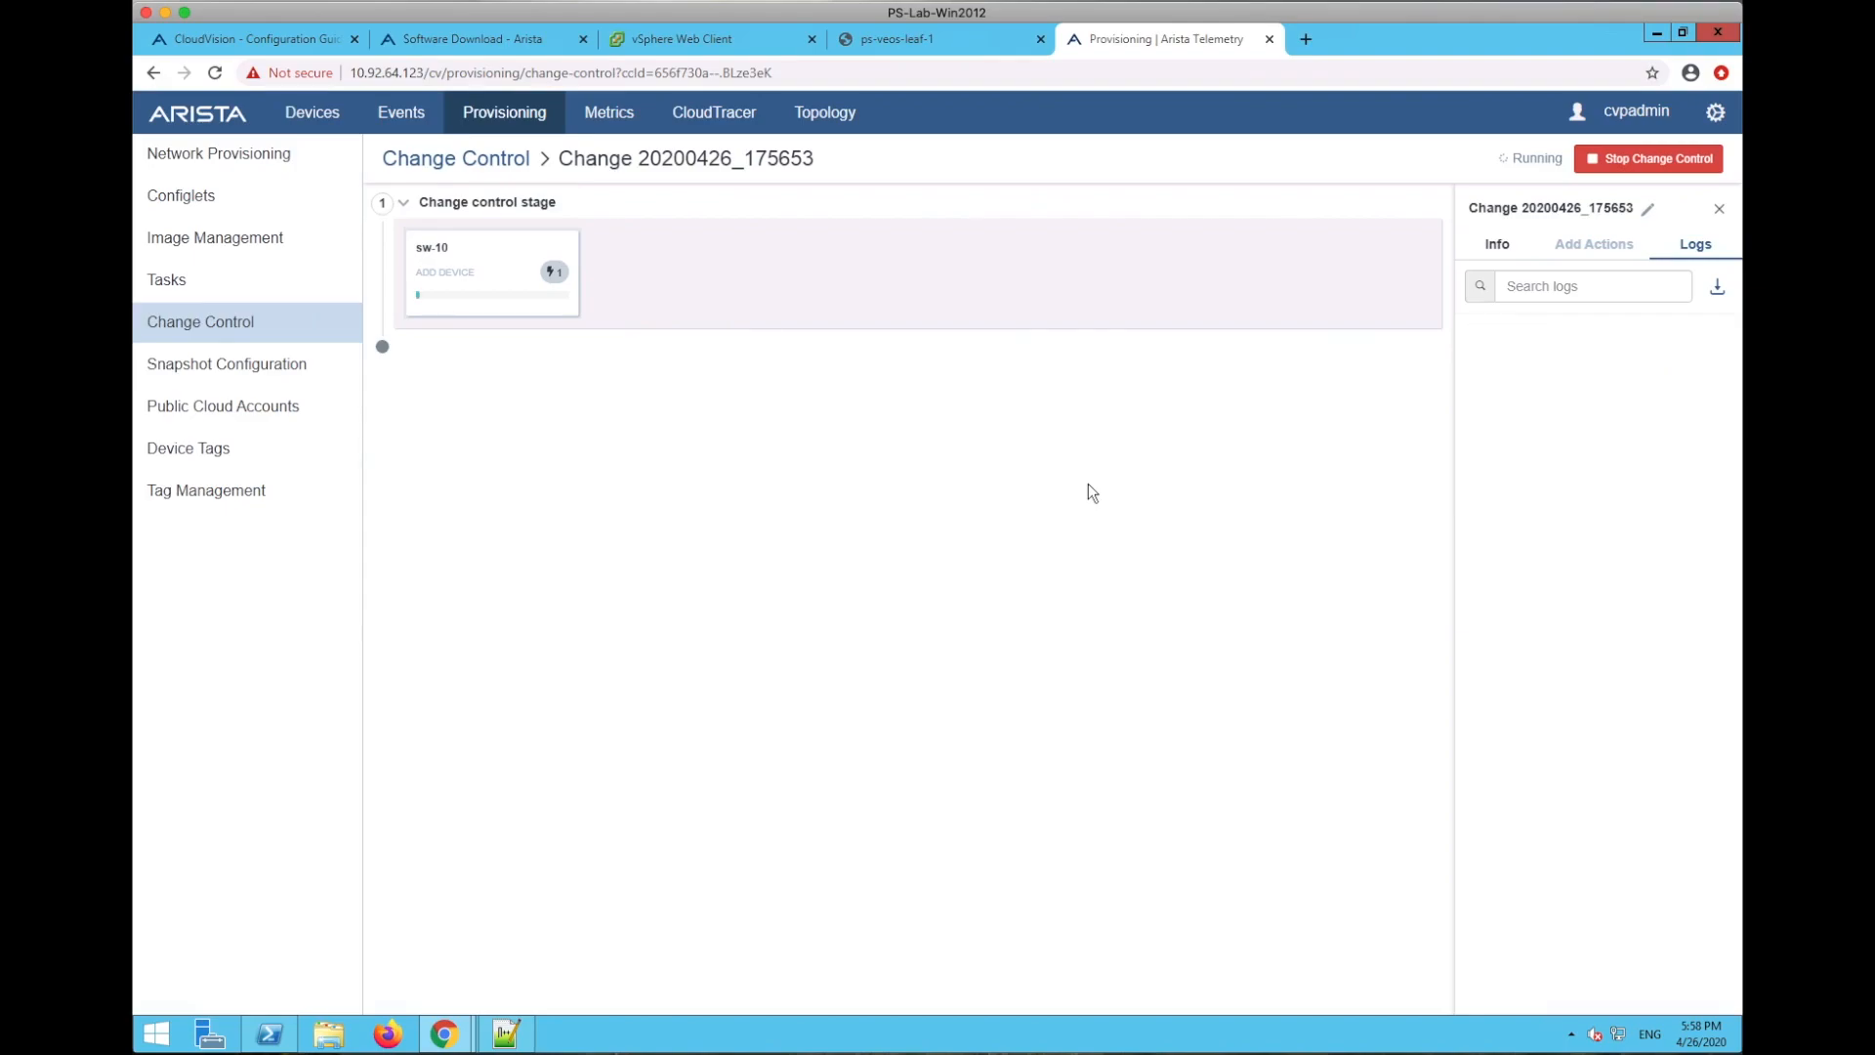
pyautogui.click(922, 49)
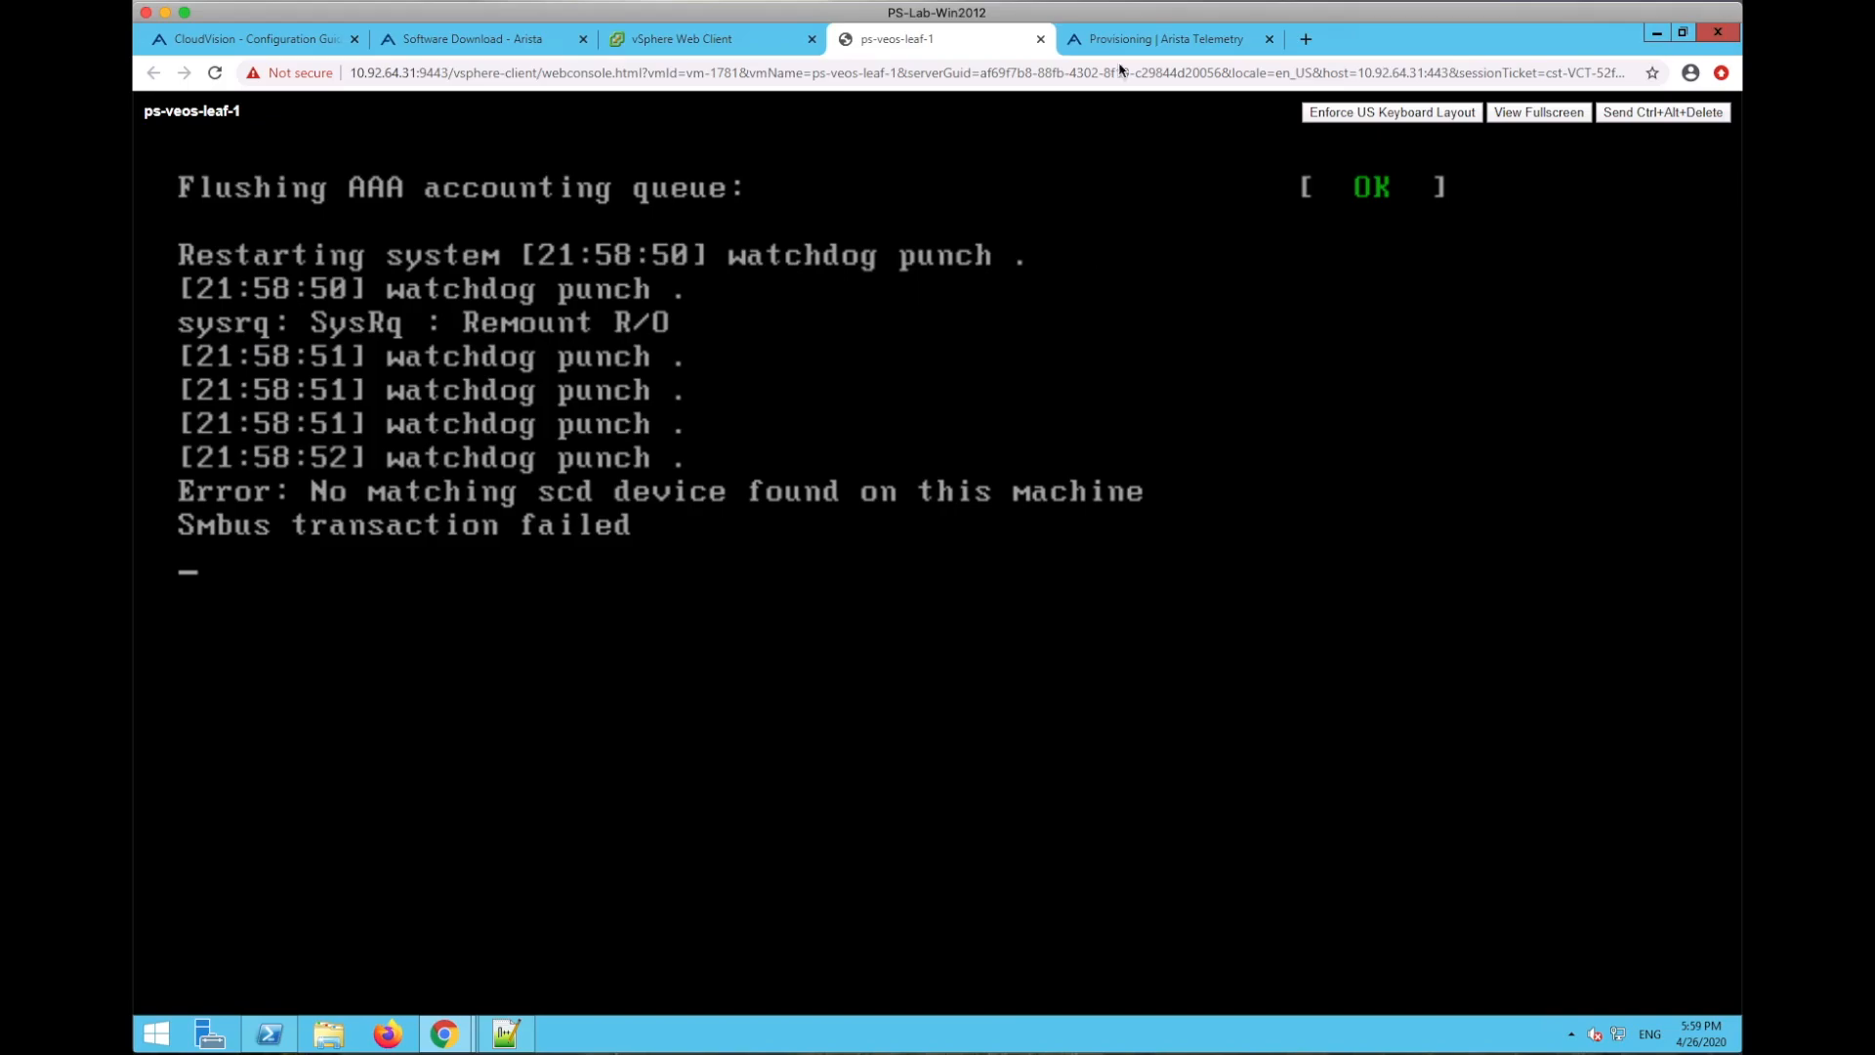
# - Watch ps-veos-leaf-1 reboot in the console, then return to the change control progress
pyautogui.click(1157, 39)
pyautogui.click(924, 39)
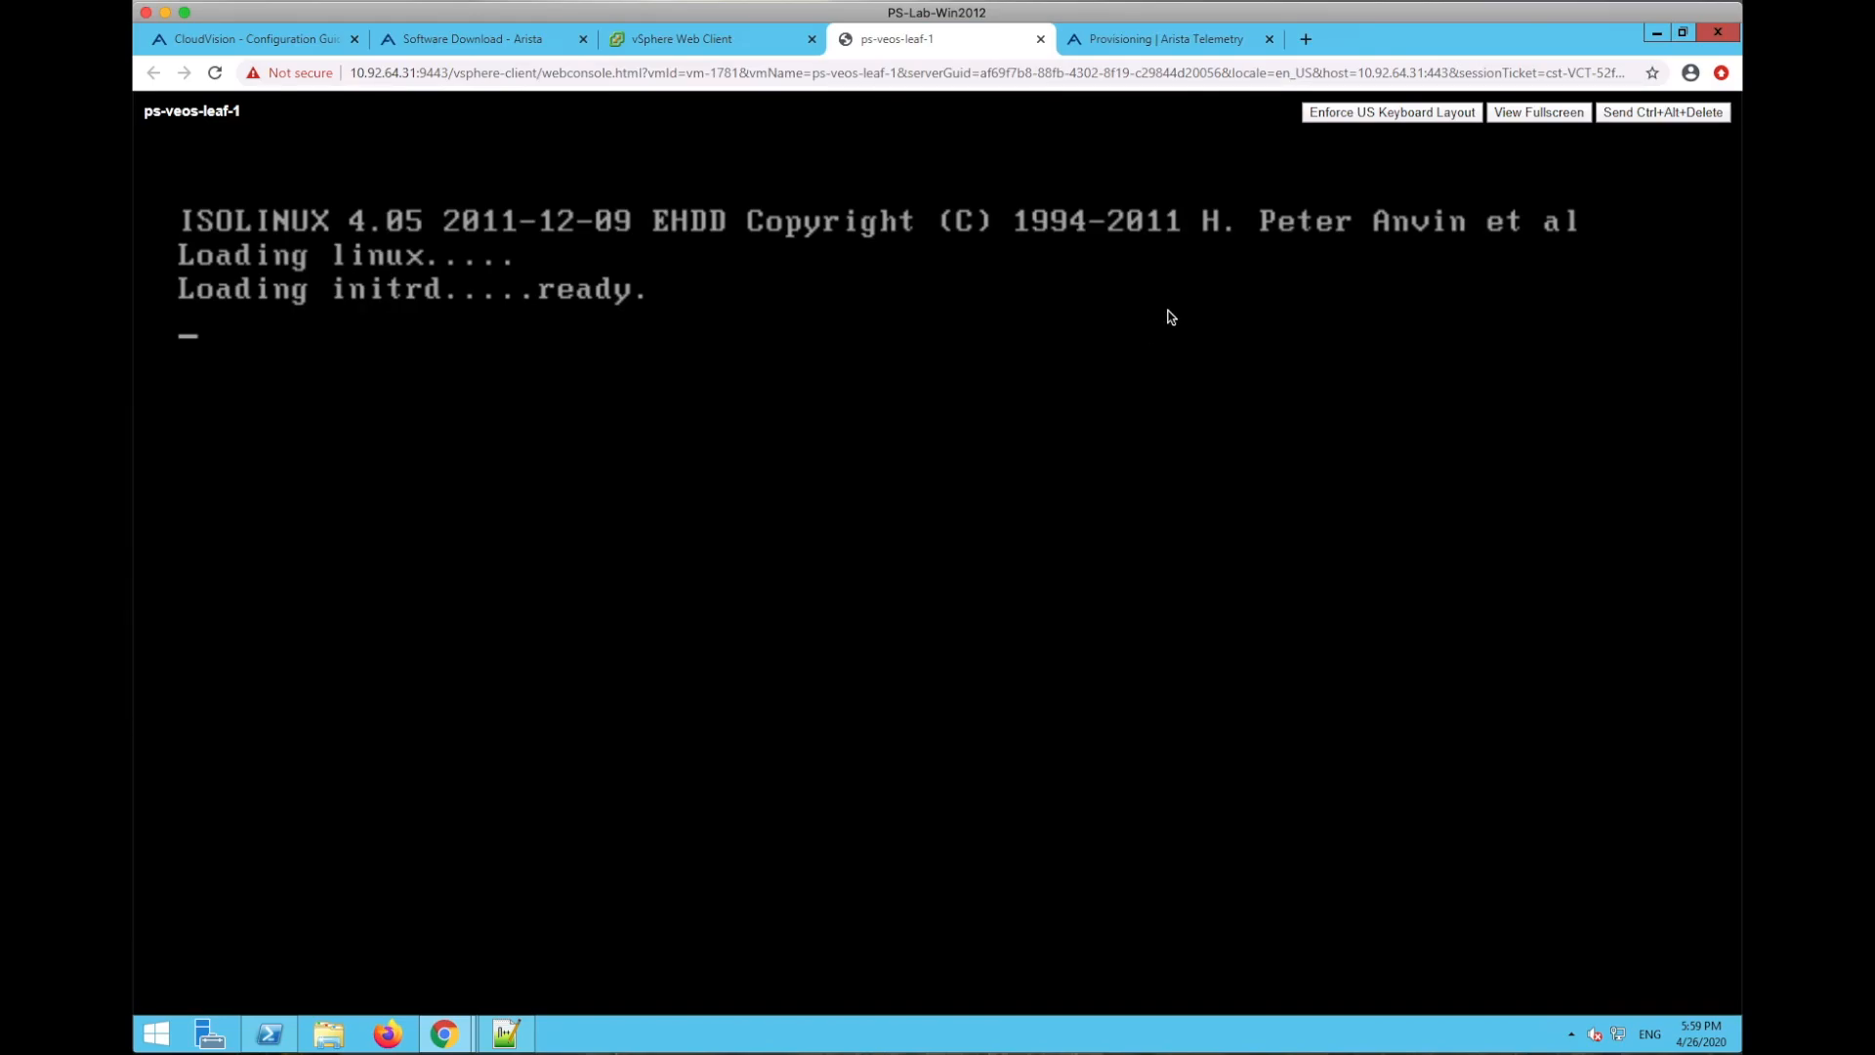
pyautogui.click(1174, 44)
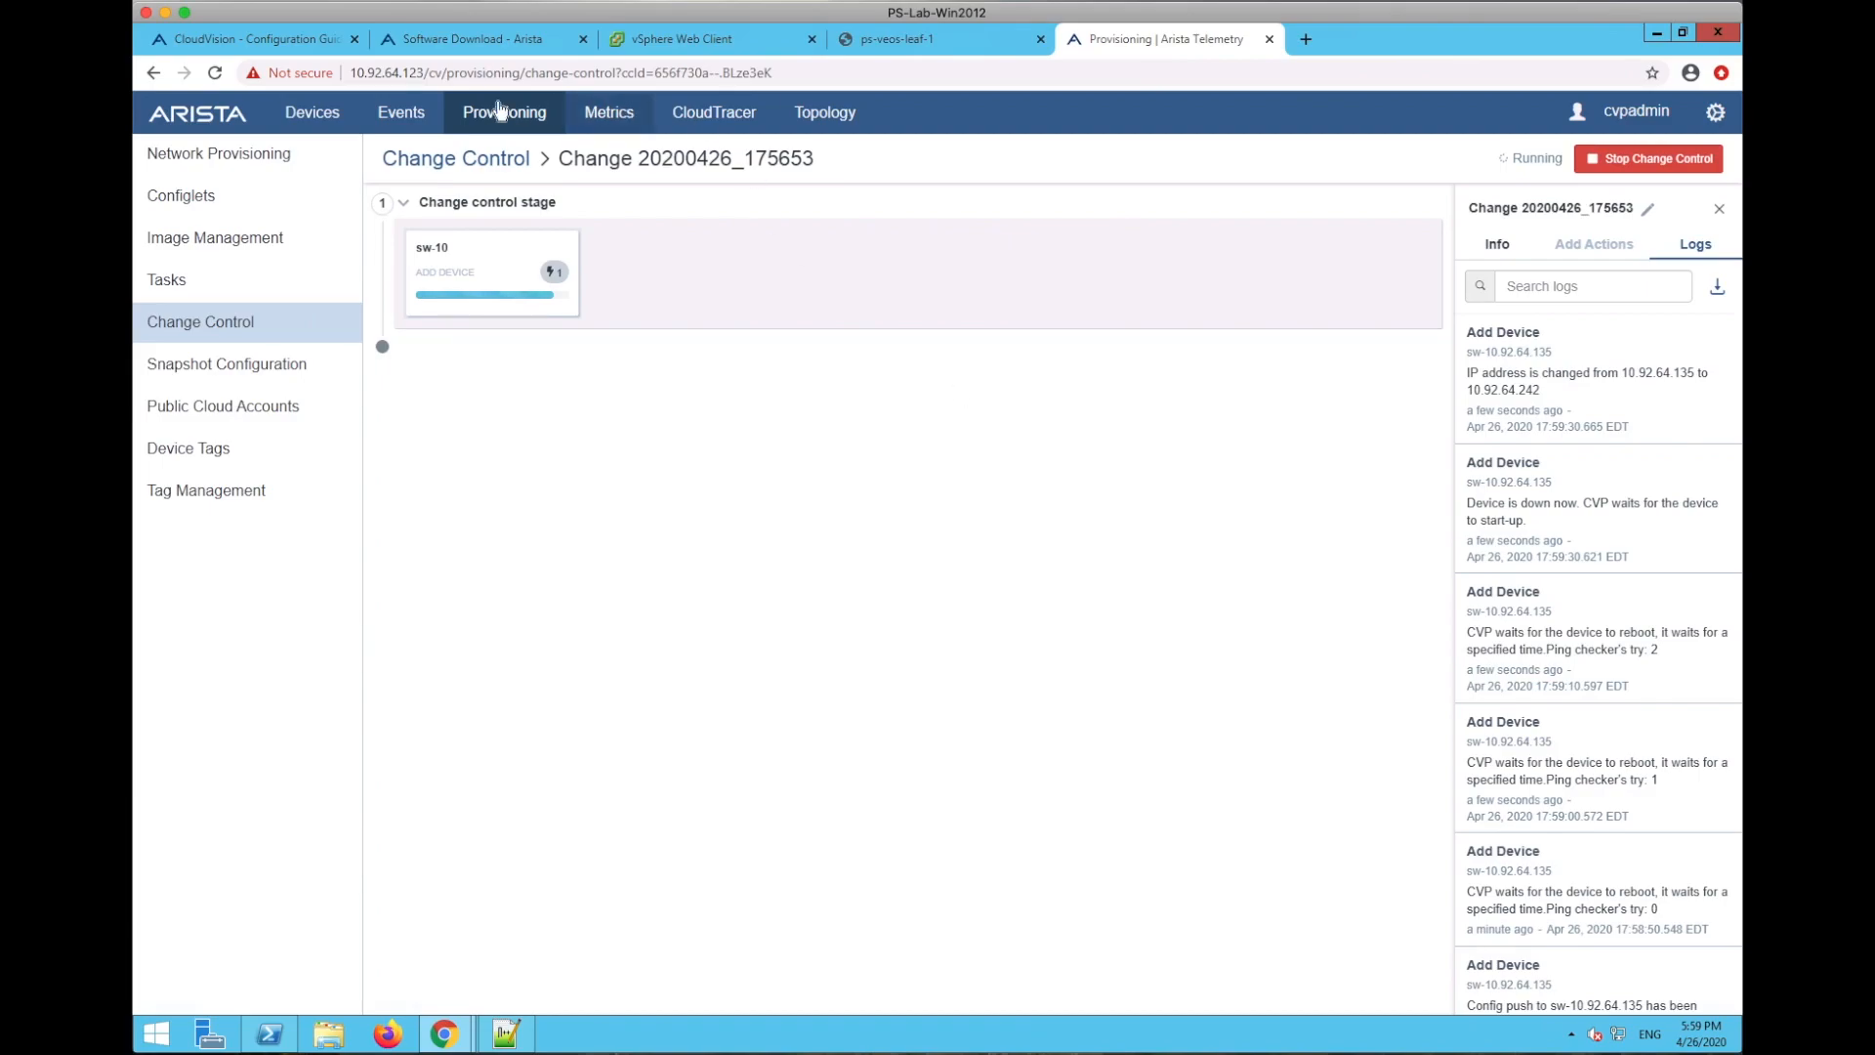
# - Check images and tasks, then read the logs of running Change 20200426_175653 showing IP 10.92.64.242
pyautogui.click(202, 240)
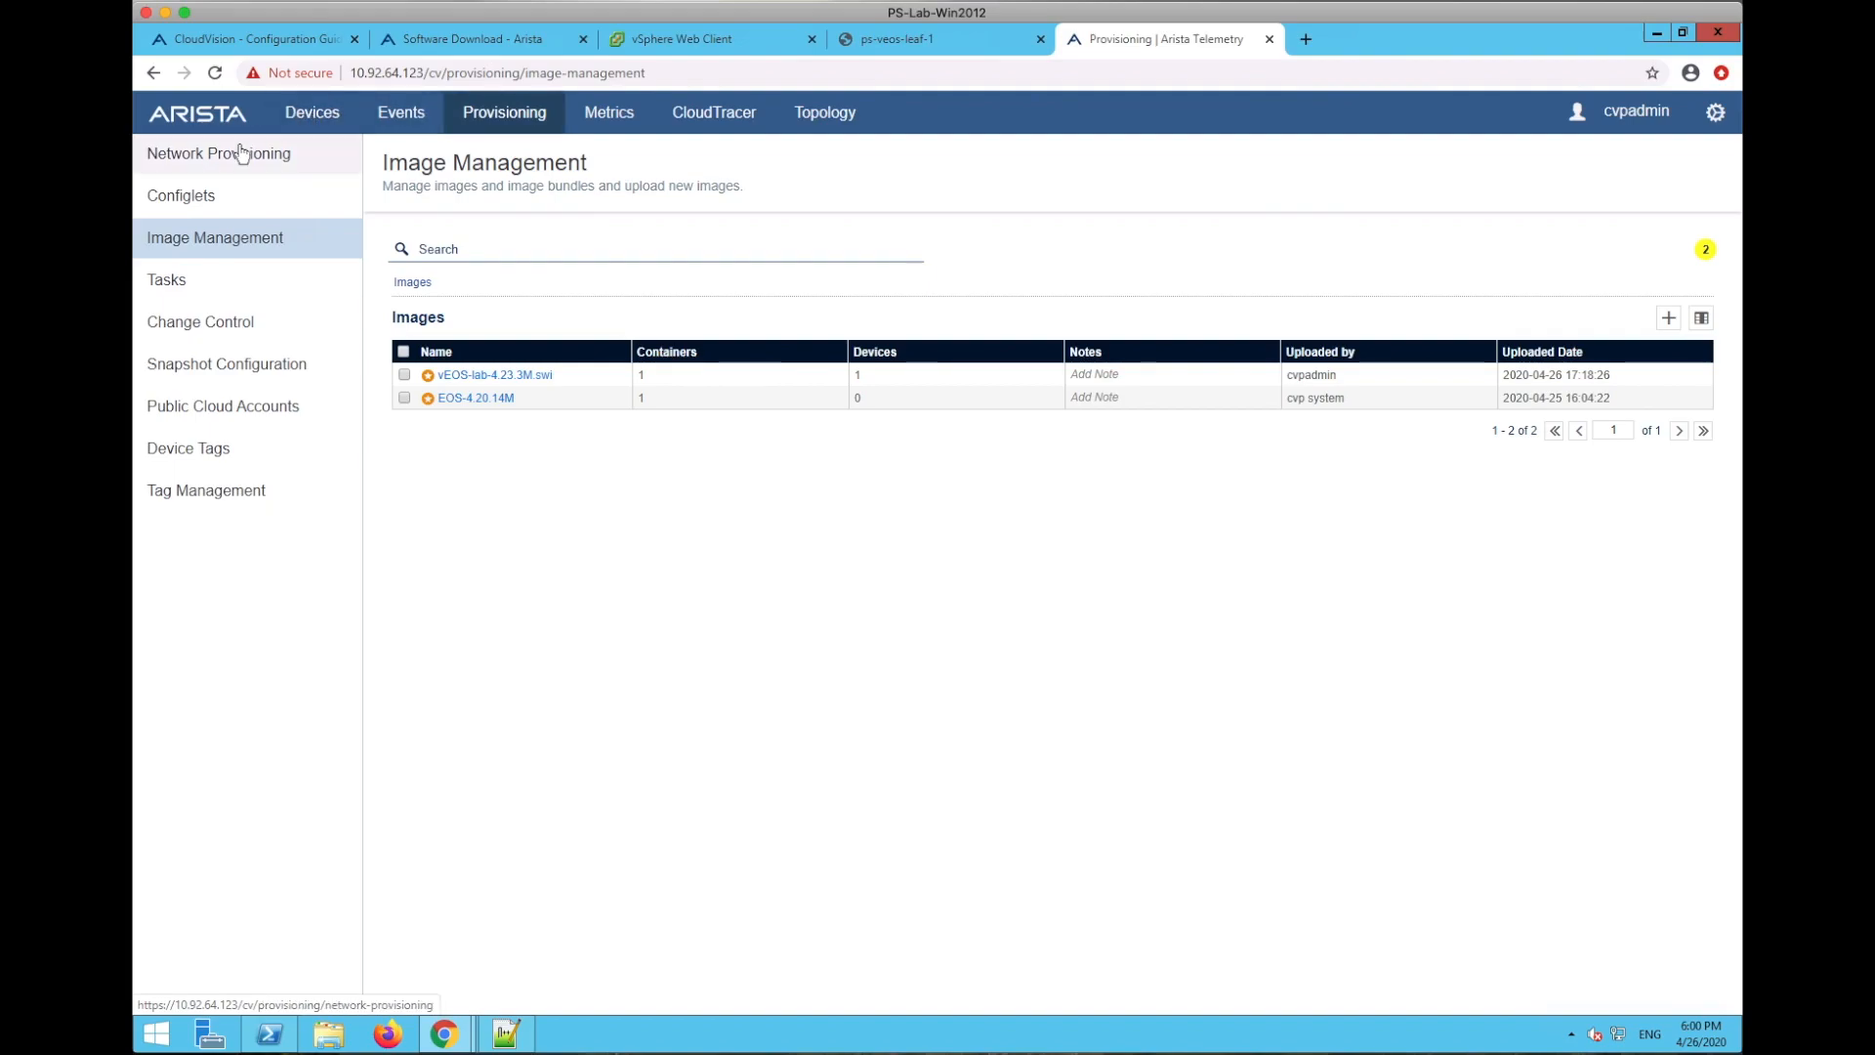
pyautogui.click(193, 286)
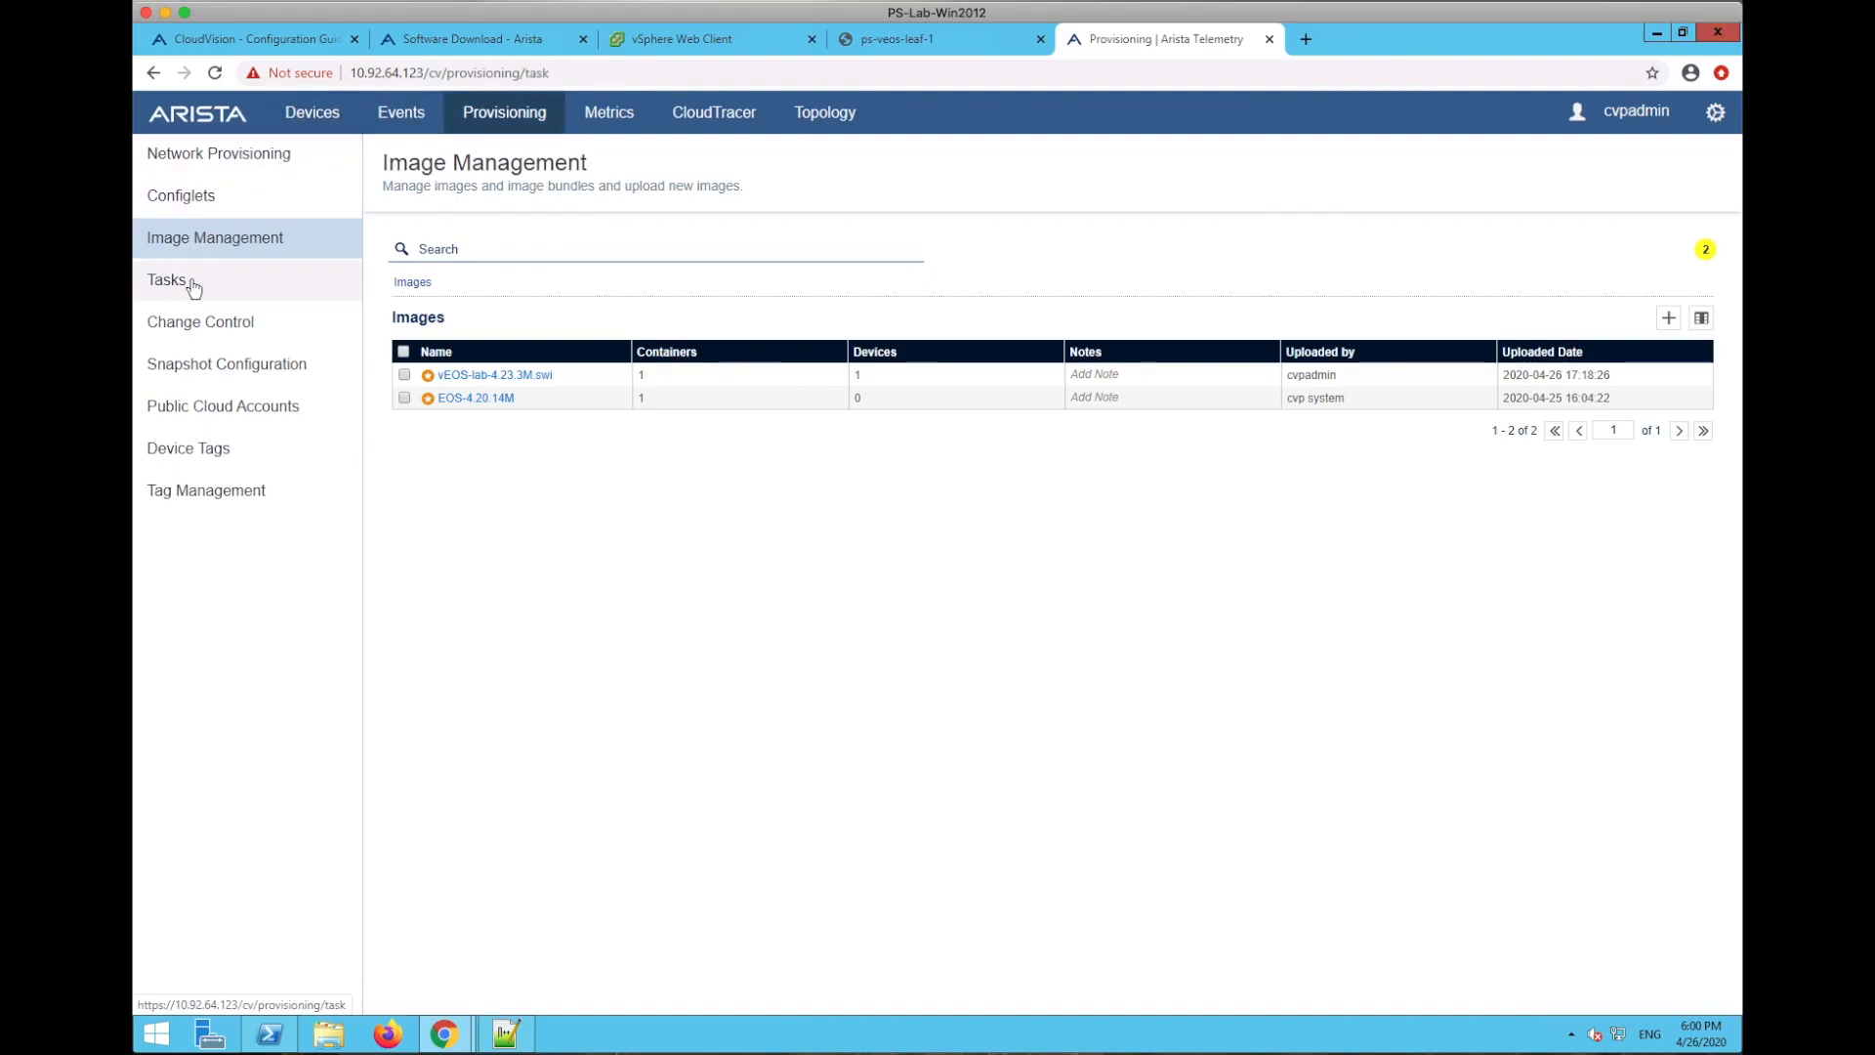
pyautogui.click(178, 328)
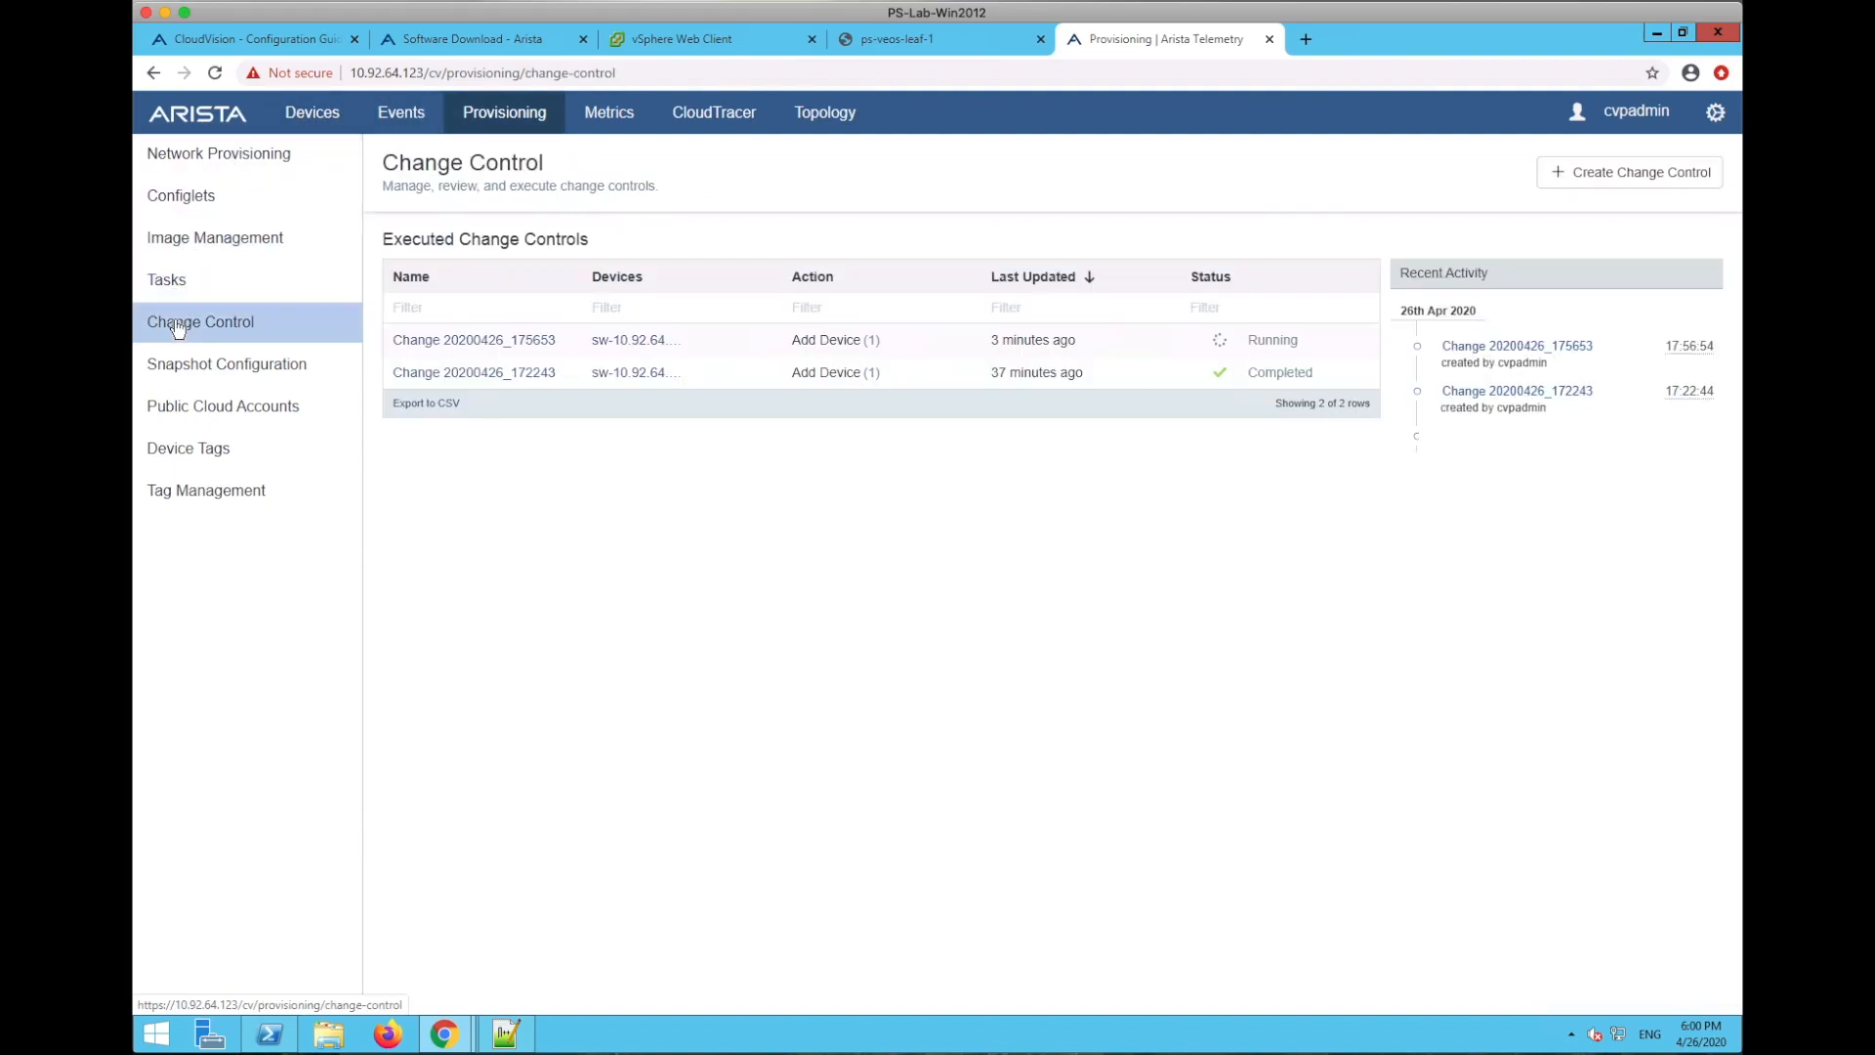
pyautogui.click(484, 339)
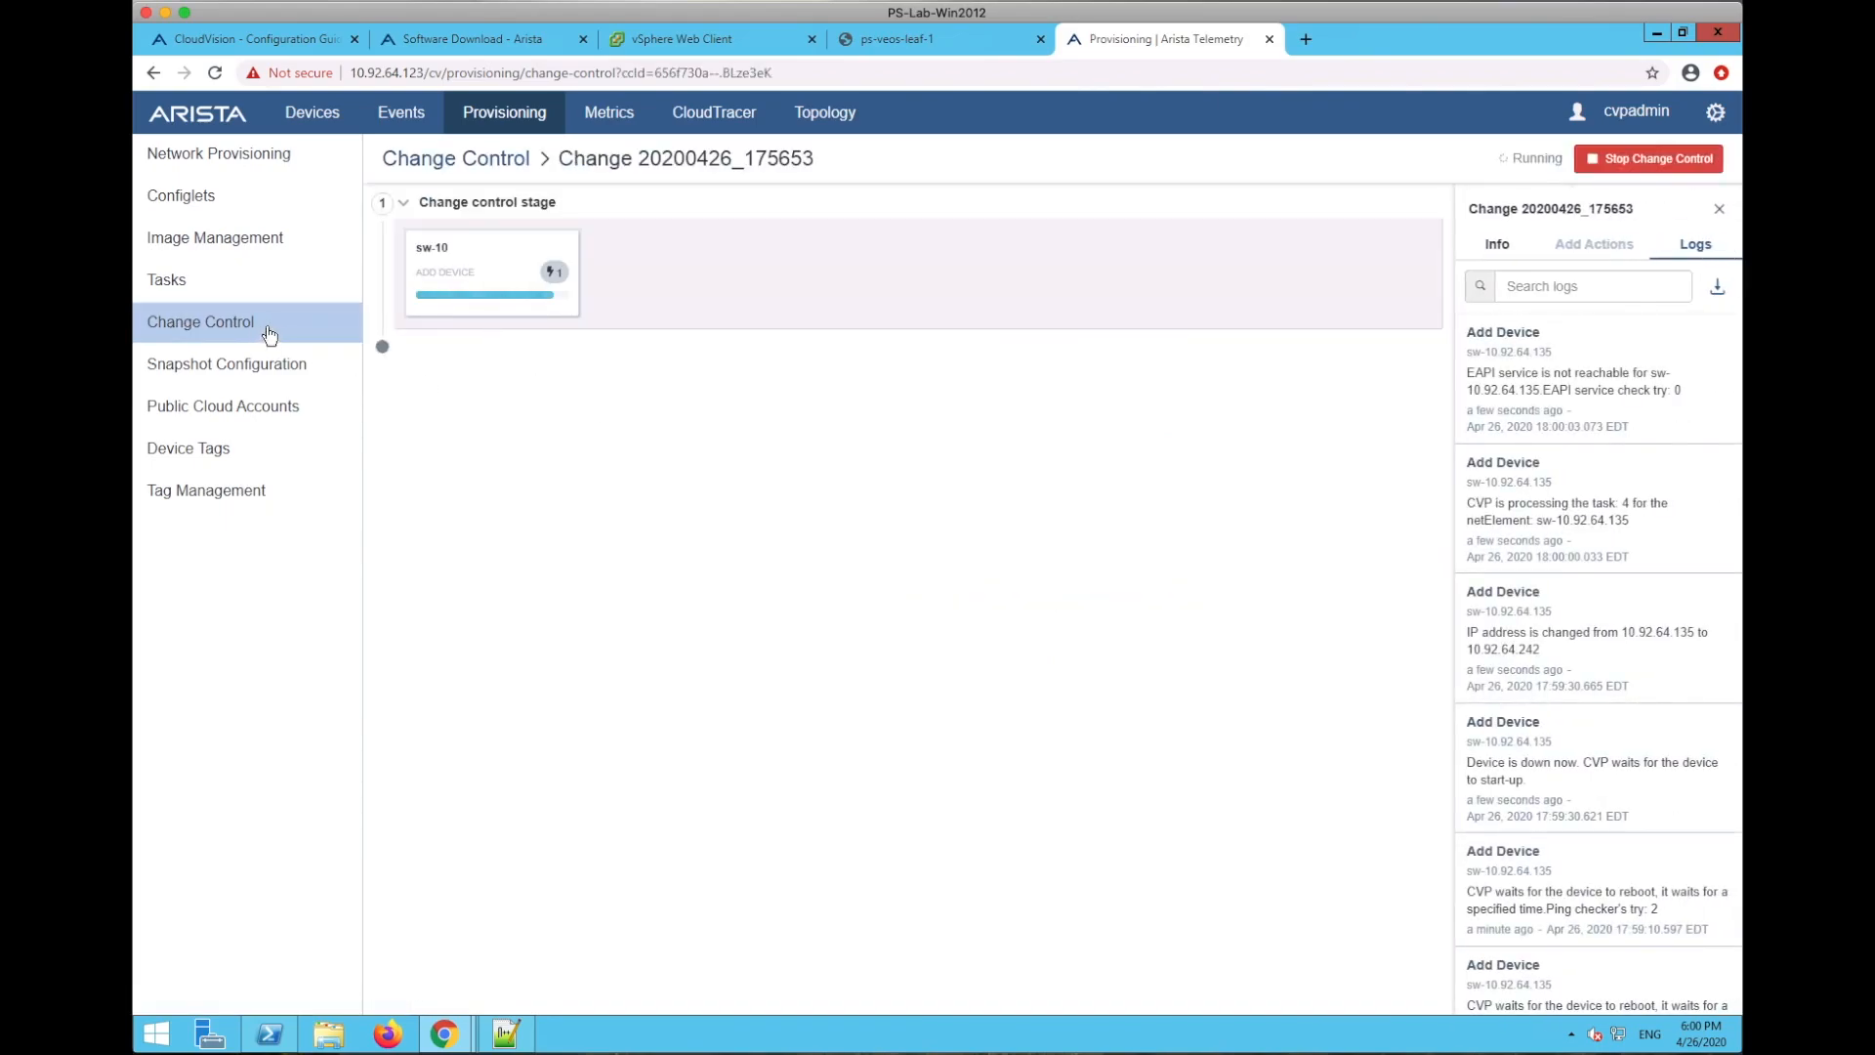
pyautogui.click(434, 160)
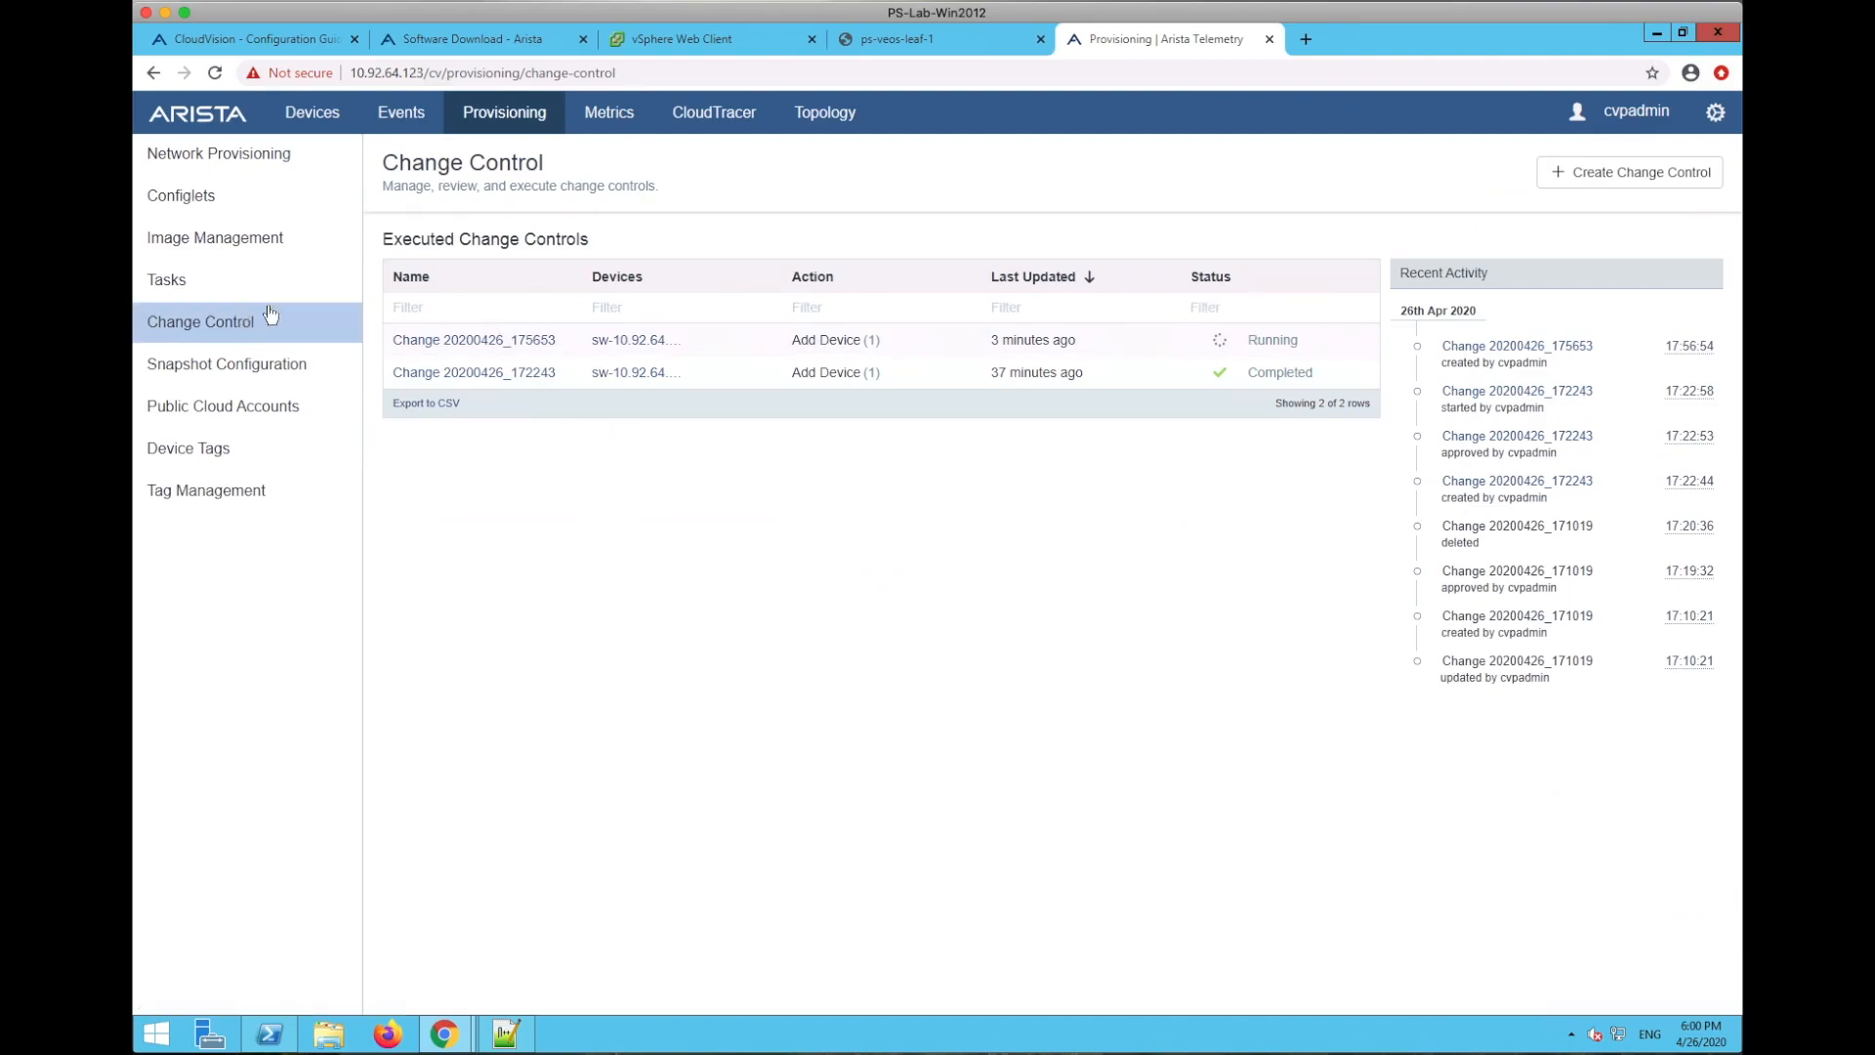
pyautogui.click(452, 340)
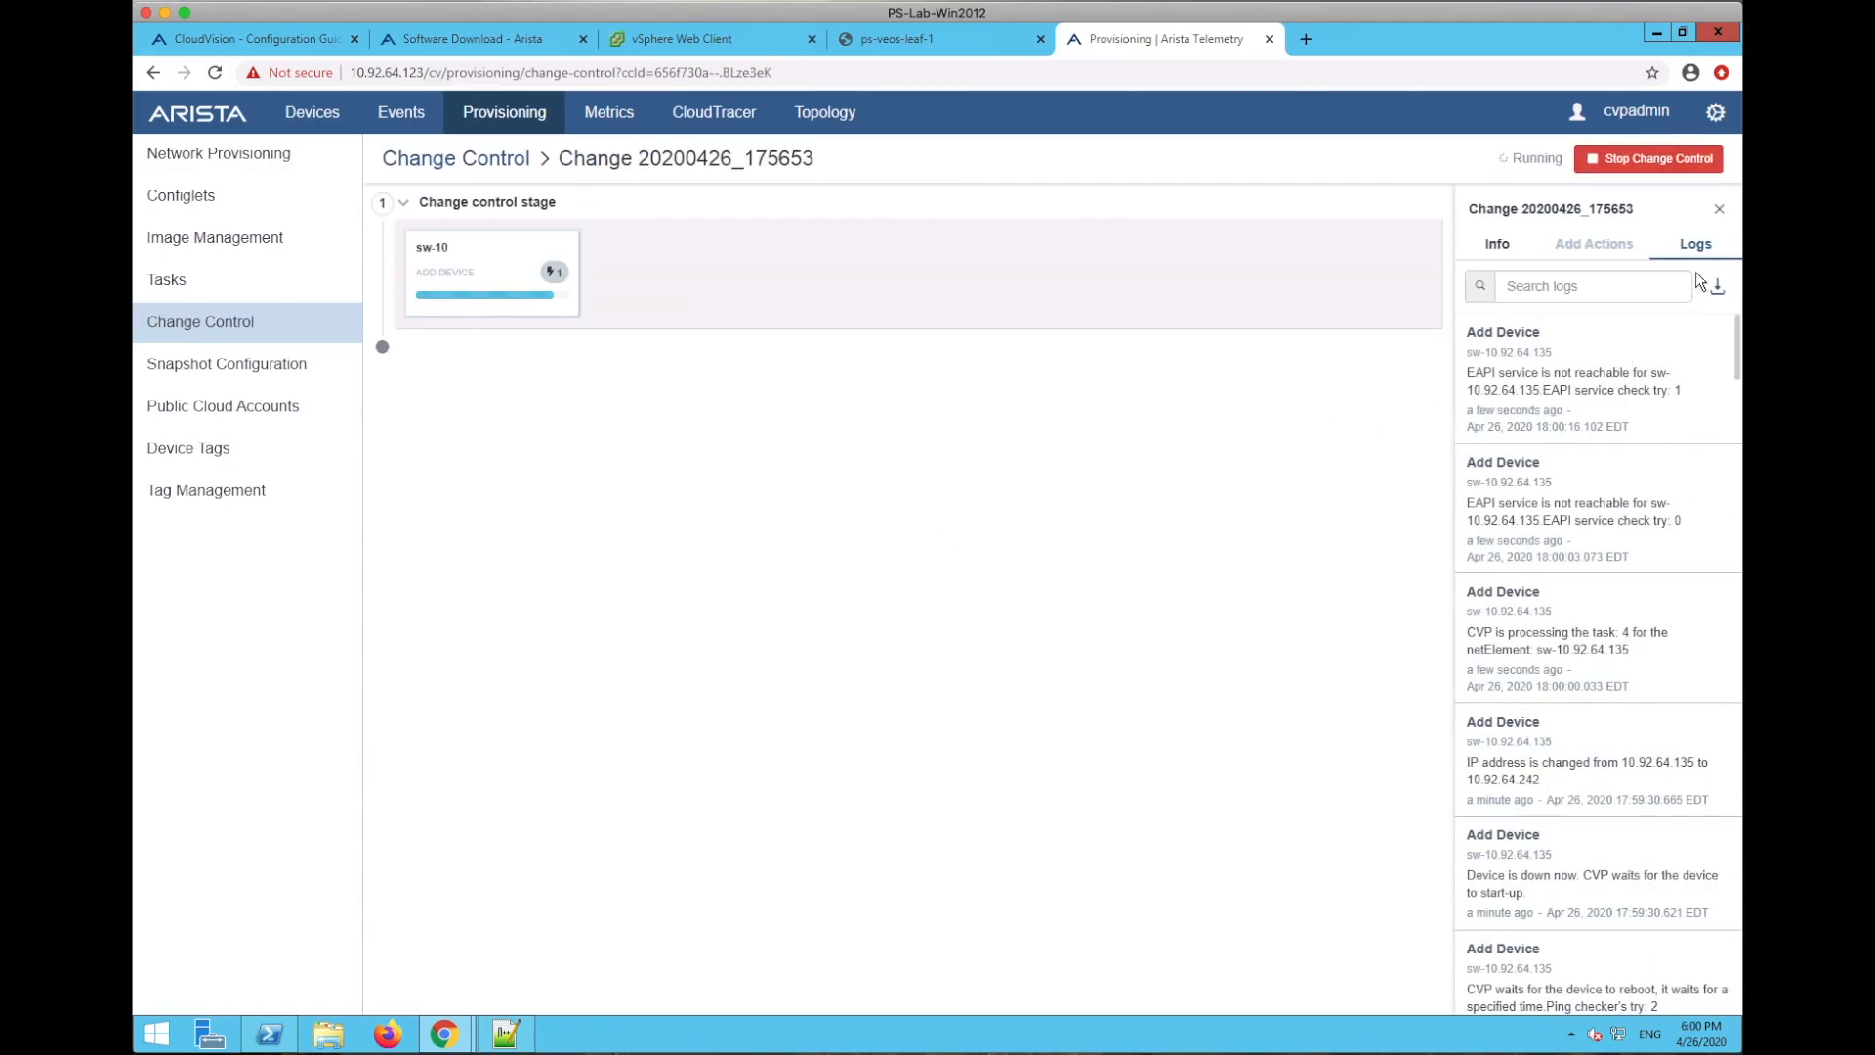
pyautogui.scroll(-5, 1621, 410)
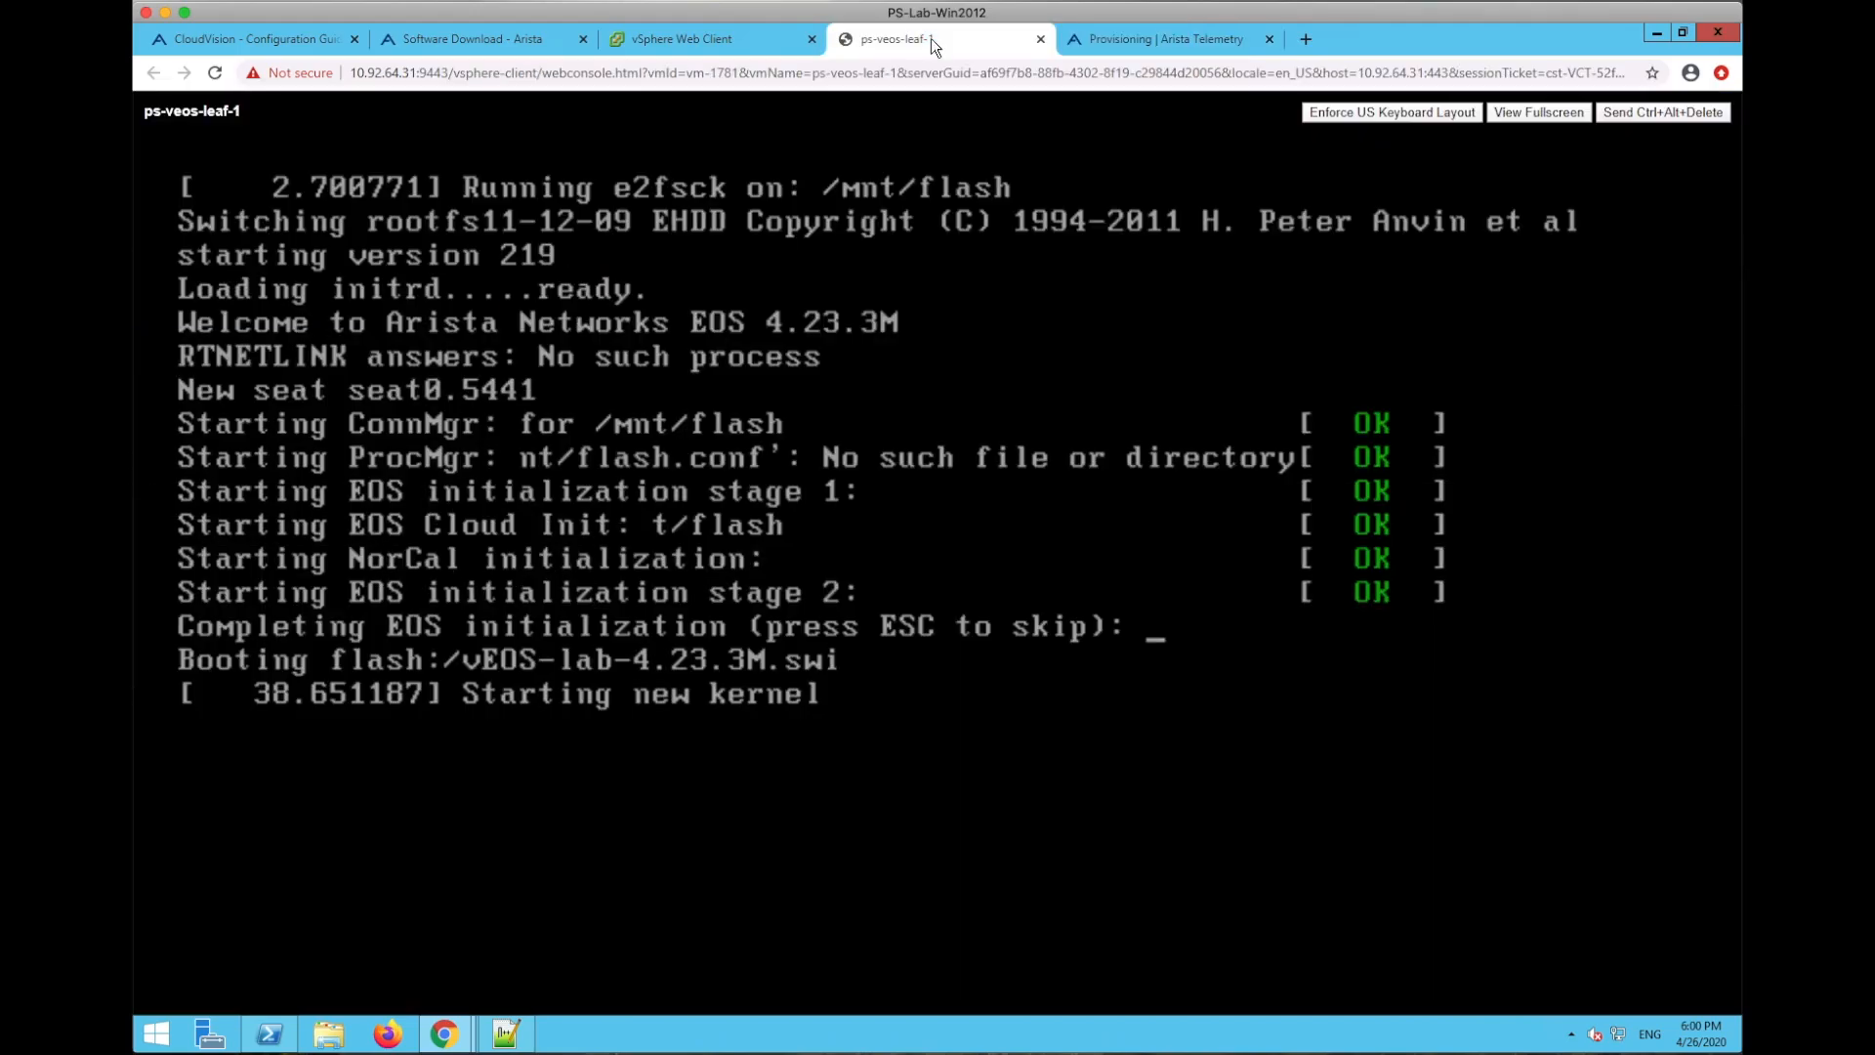
# - Return to the CloudVision tab to see Change 20200426_175653 marked Completed
pyautogui.click(1144, 45)
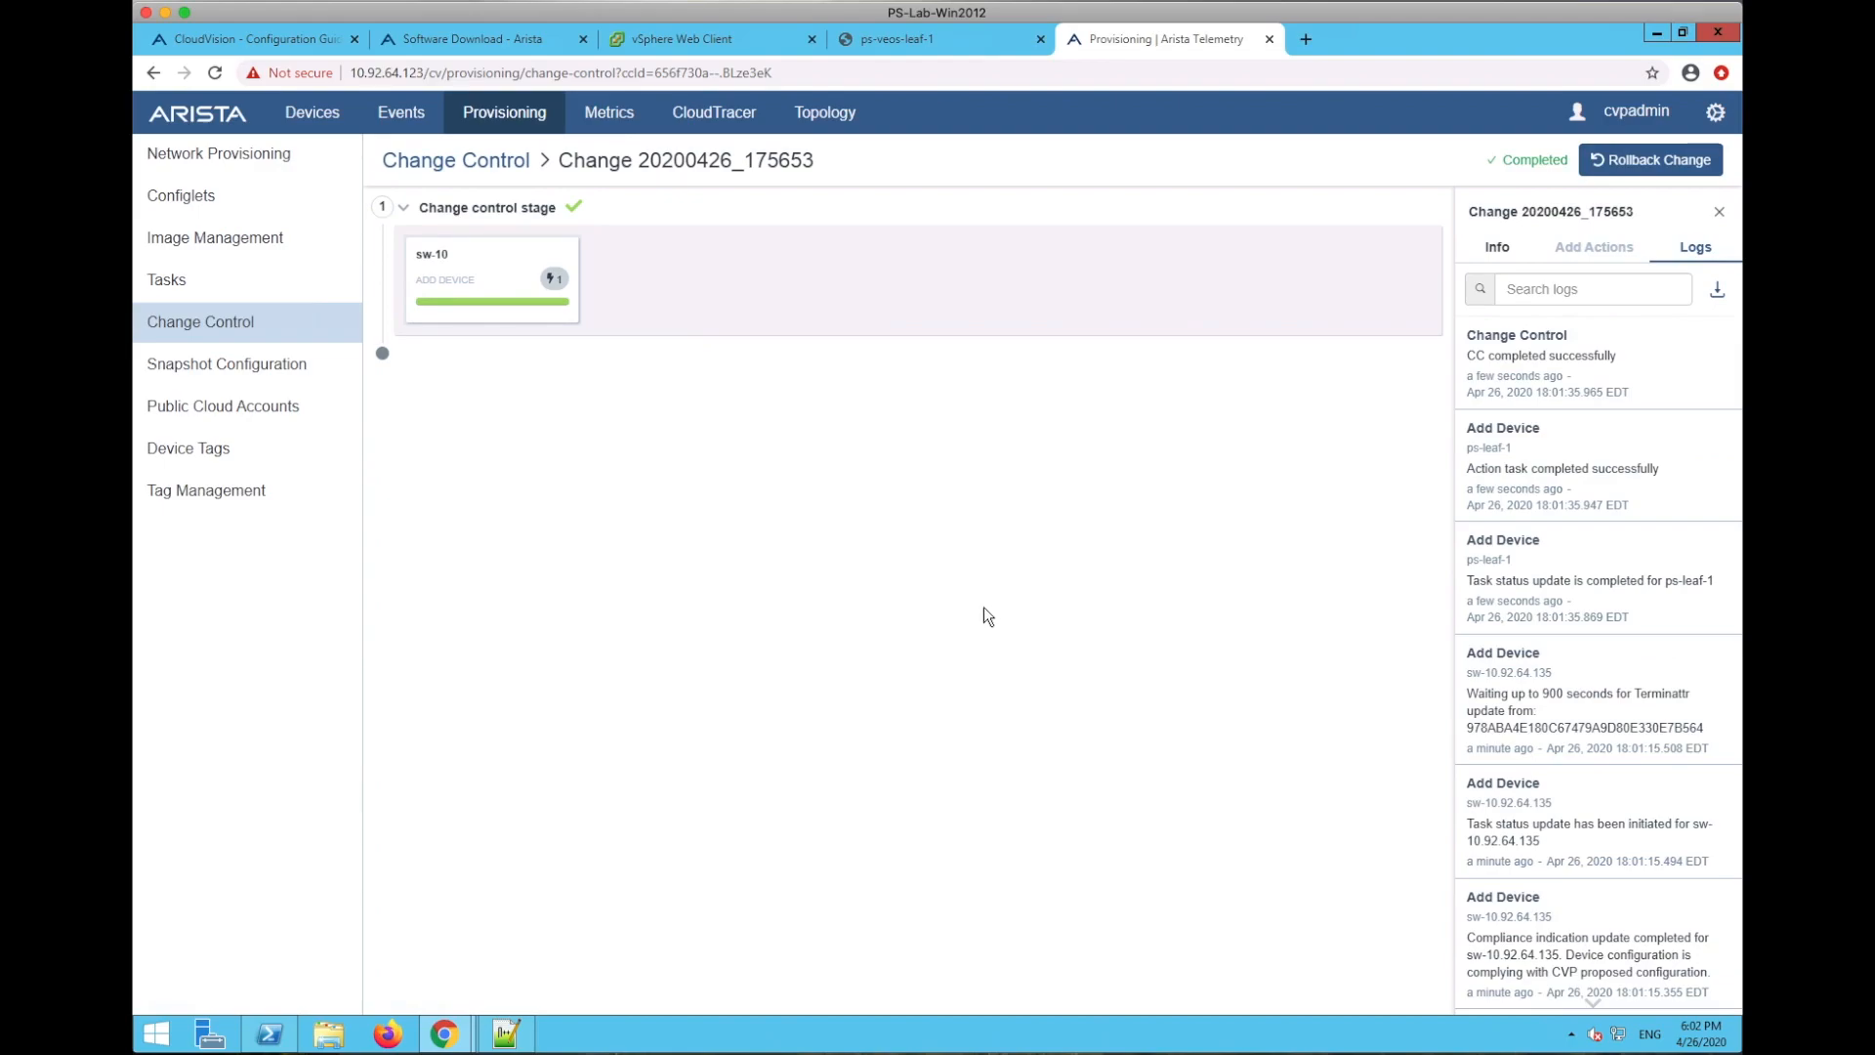
# - Highlight the 'CC completed successfully' log entry, then view the Network Provisioning hierarchy
pyautogui.click(1472, 355)
pyautogui.moveTo(1472, 355); pyautogui.dragTo(1641, 390)
pyautogui.click(1577, 607)
pyautogui.scroll(-8, 1525, 849)
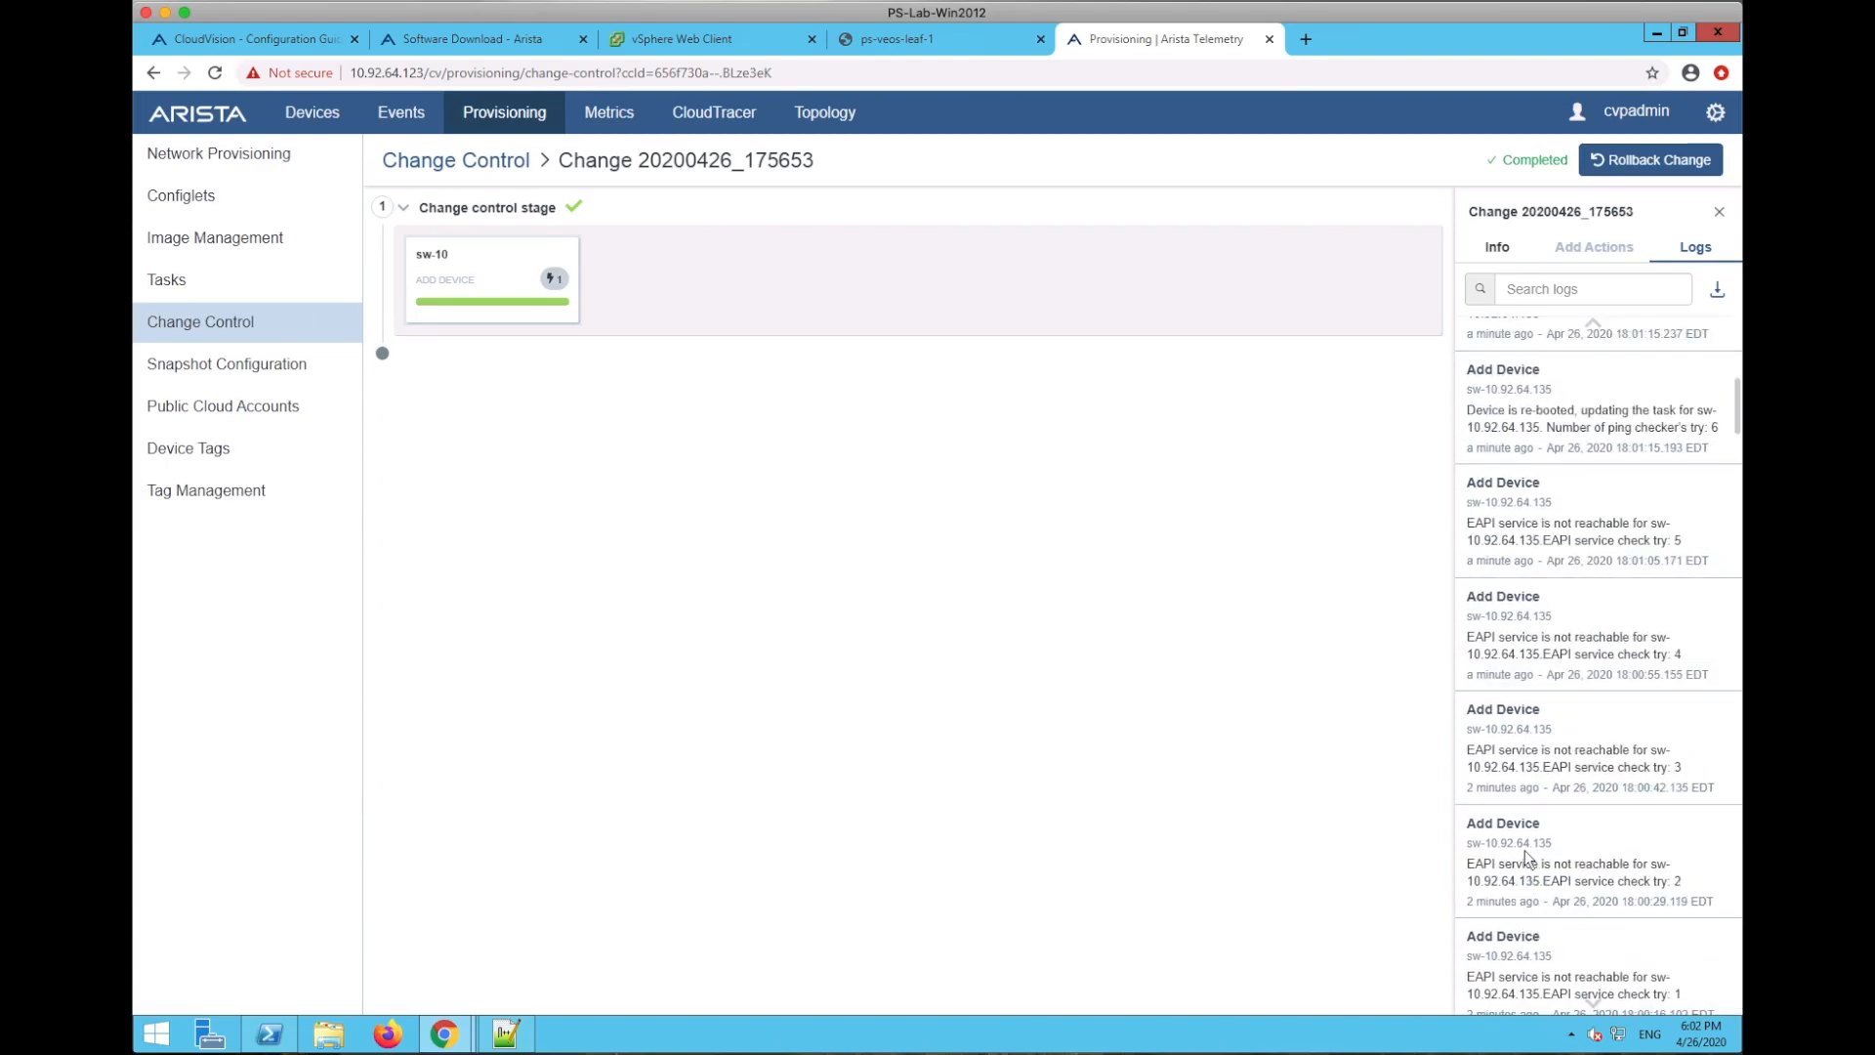
pyautogui.scroll(8, 1525, 849)
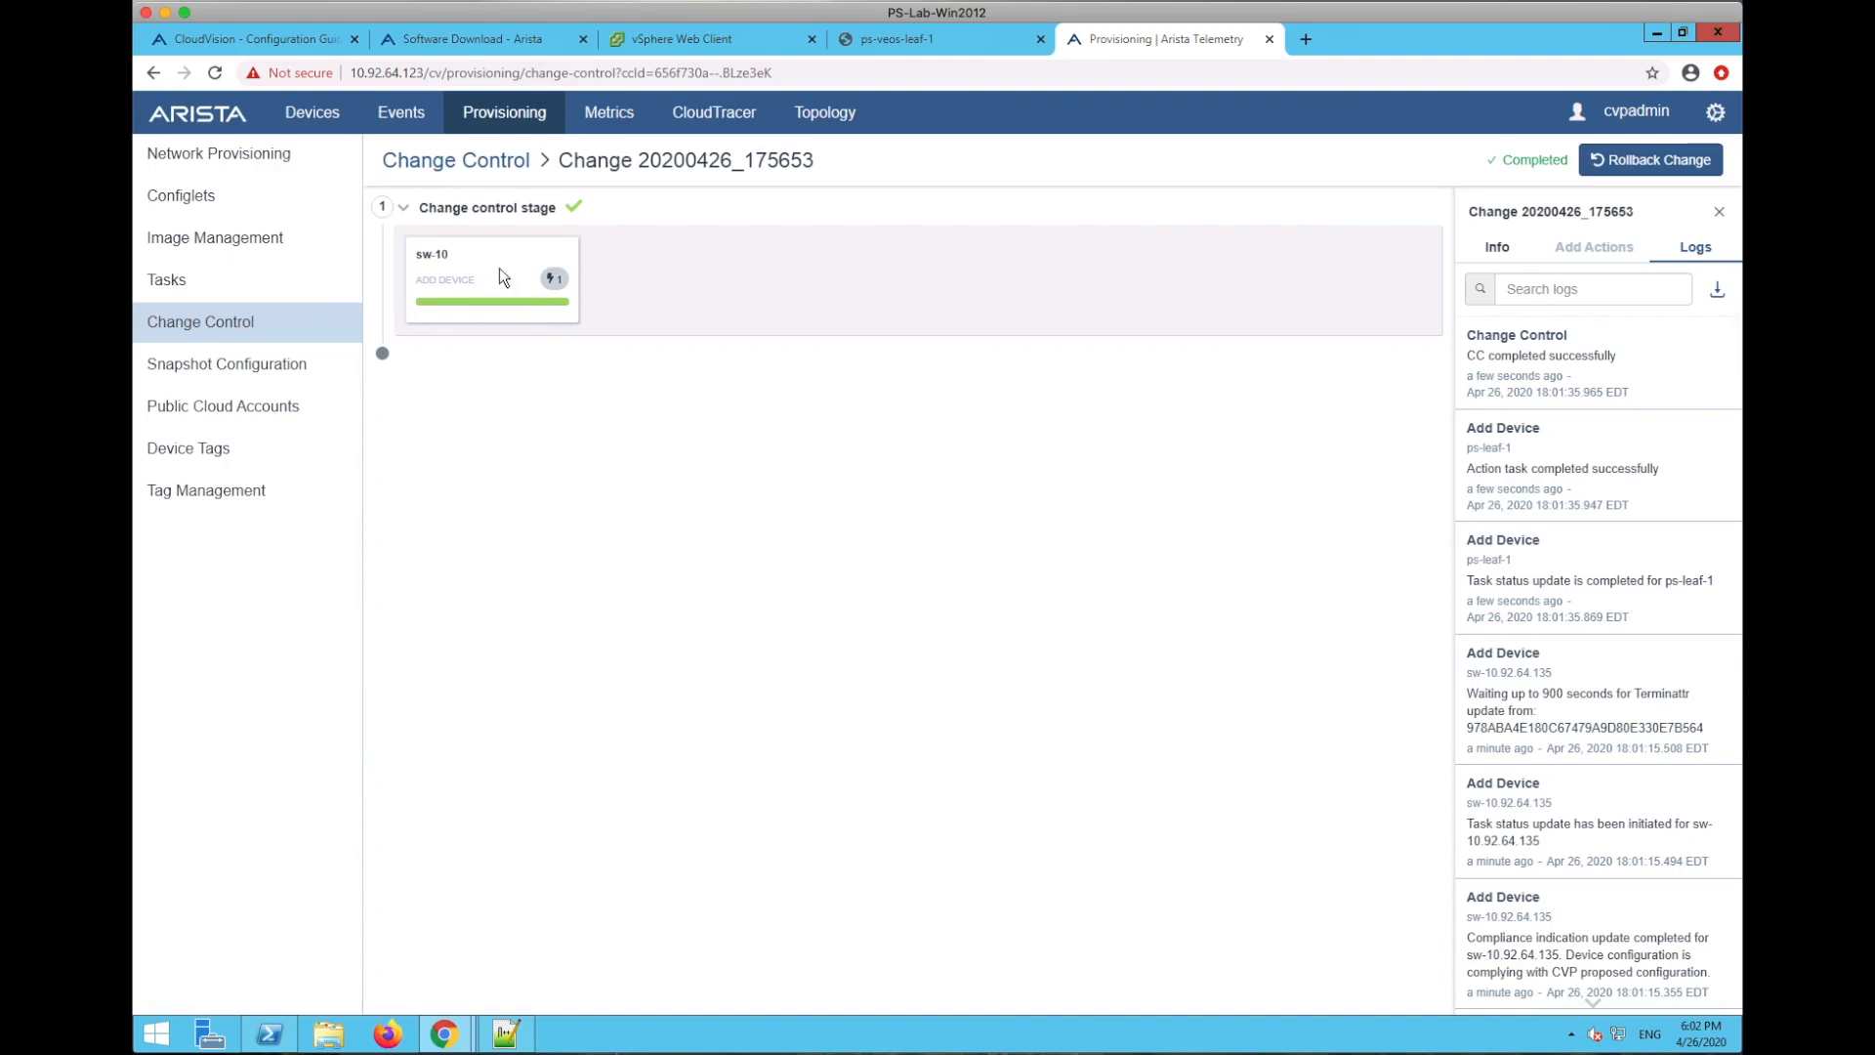
pyautogui.click(272, 164)
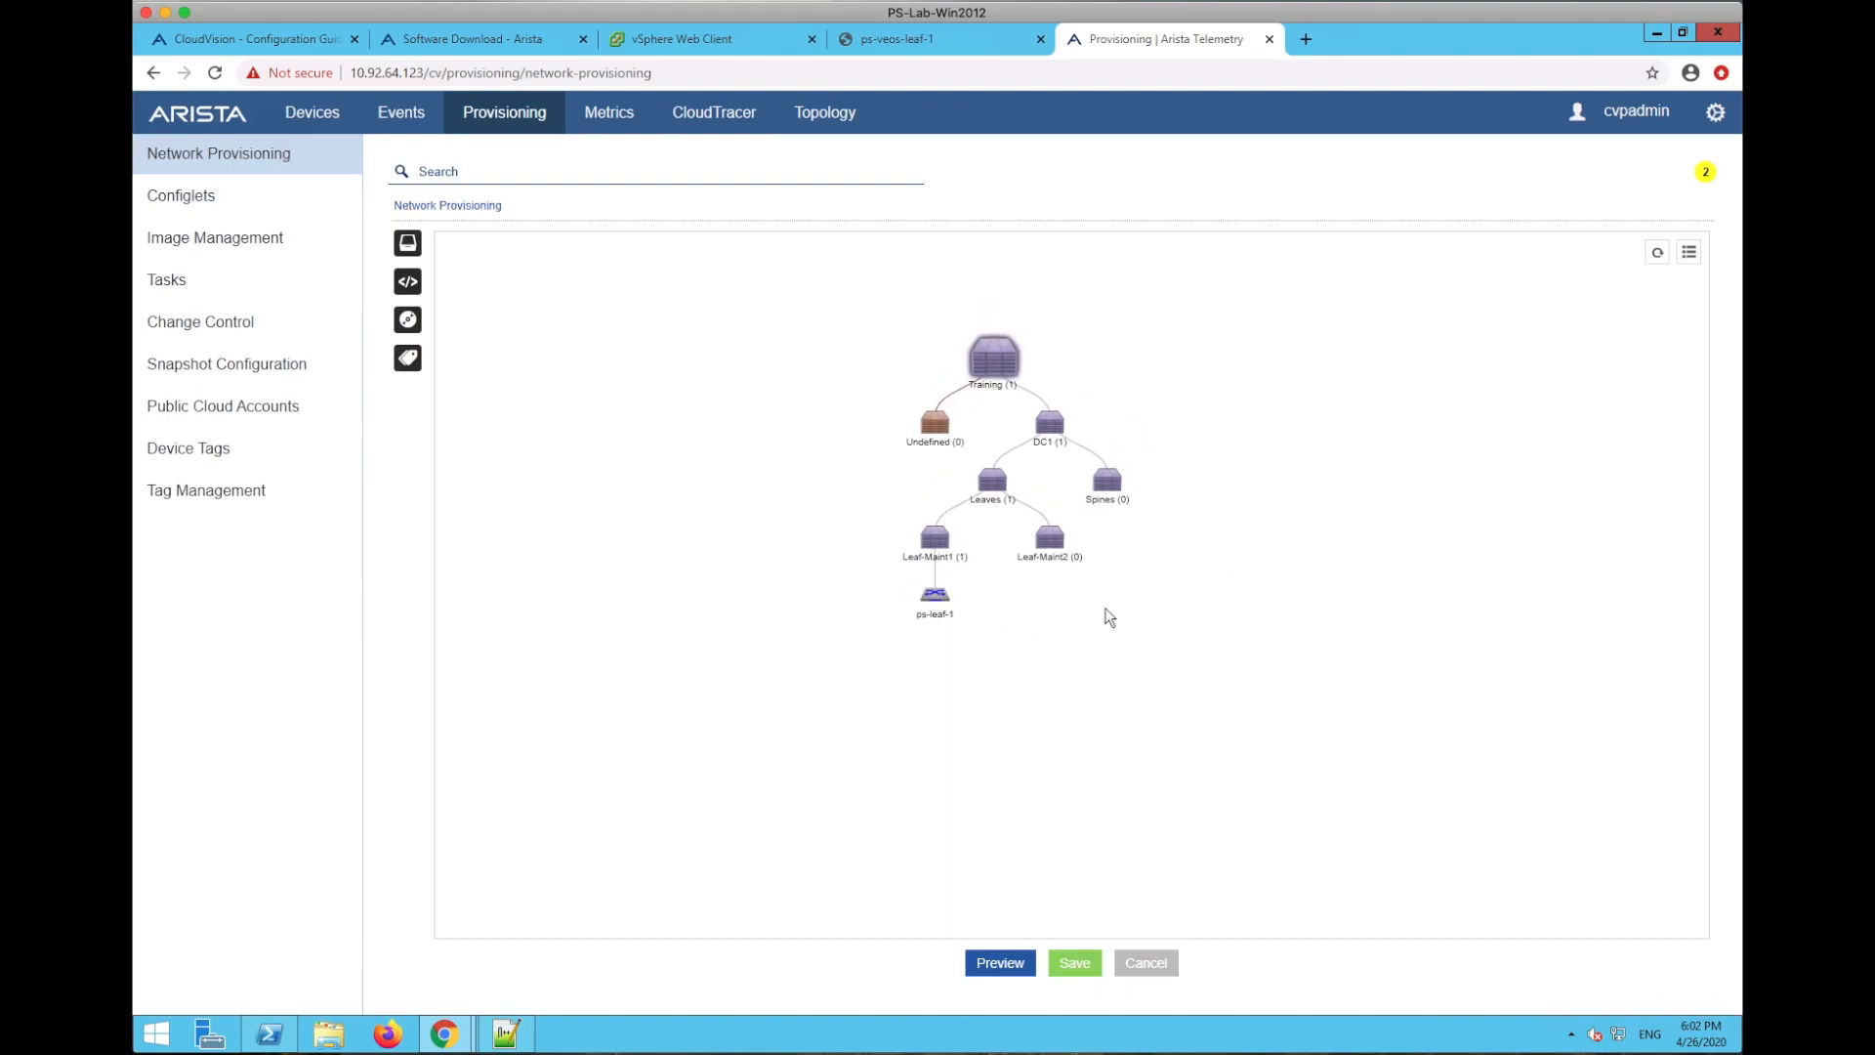
# - Enlarge and recentre the tree around ps-leaf-1, then open the Devices inventory
pyautogui.scroll(3, 1109, 616)
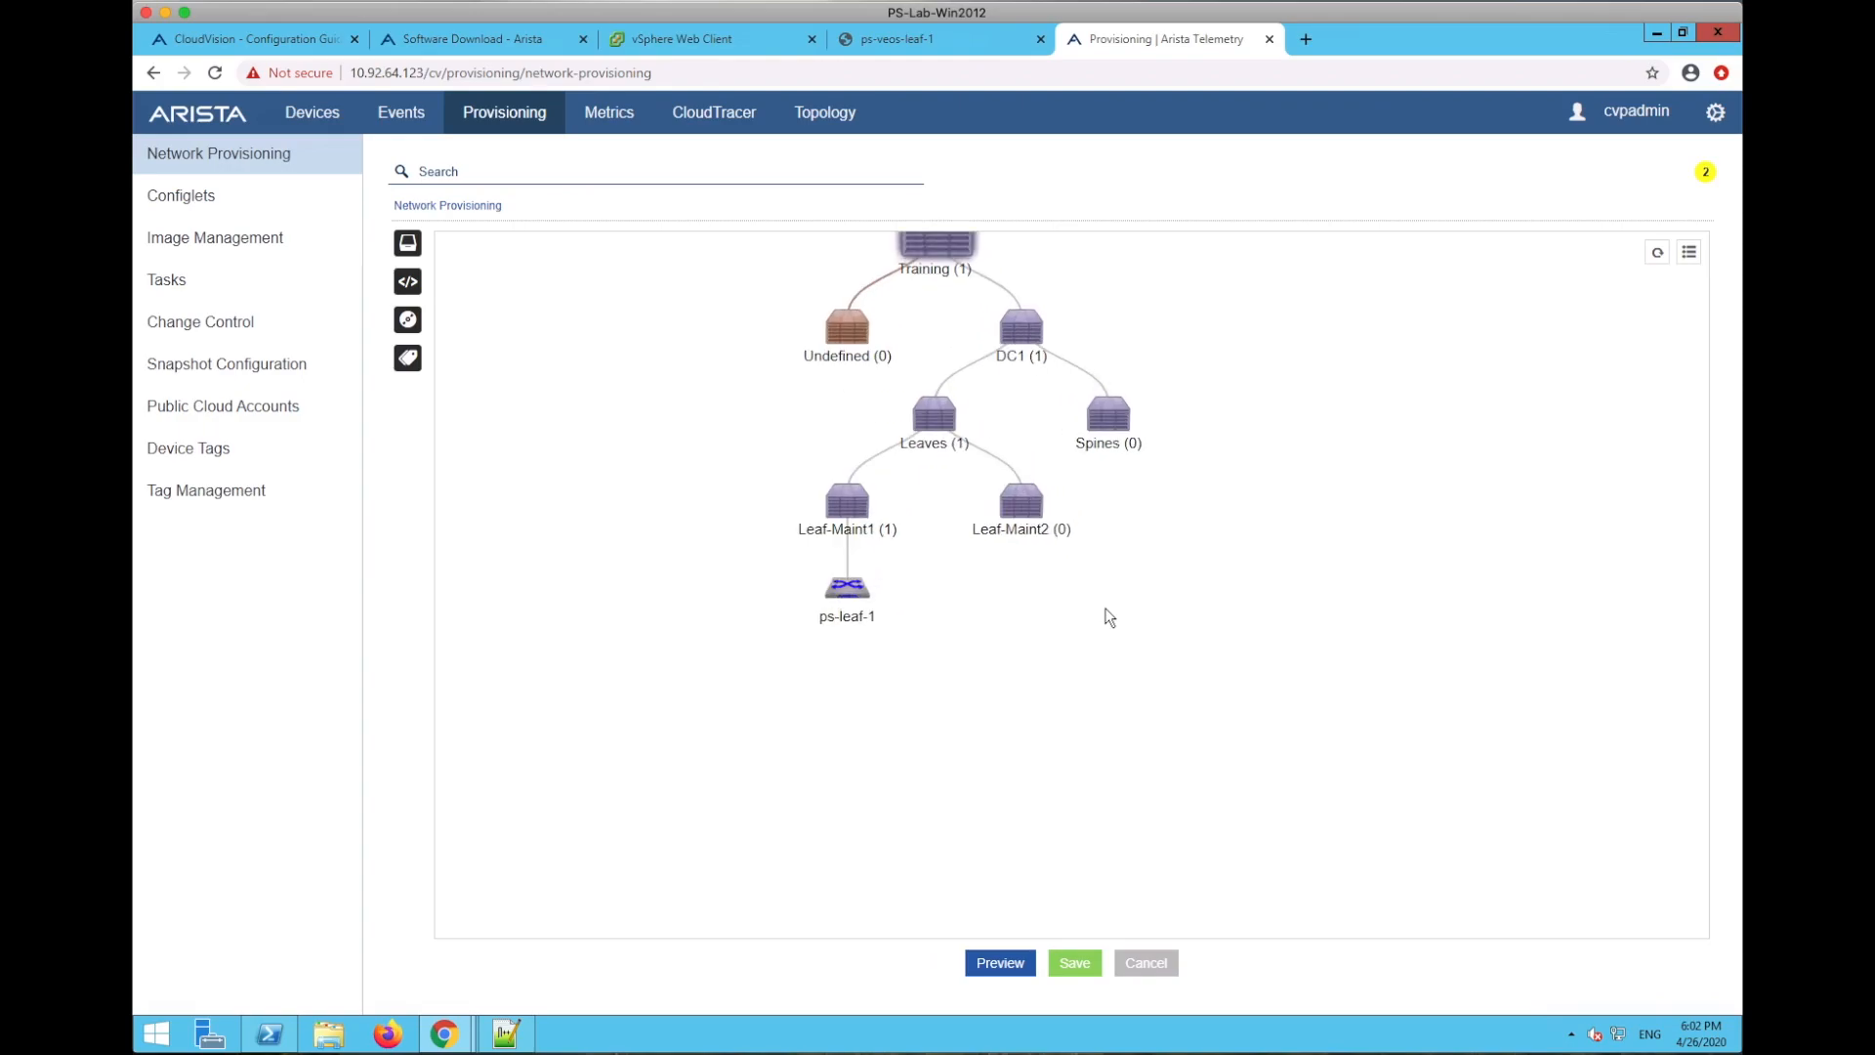
pyautogui.moveTo(849, 623)
pyautogui.moveTo(616, 410); pyautogui.dragTo(636, 500)
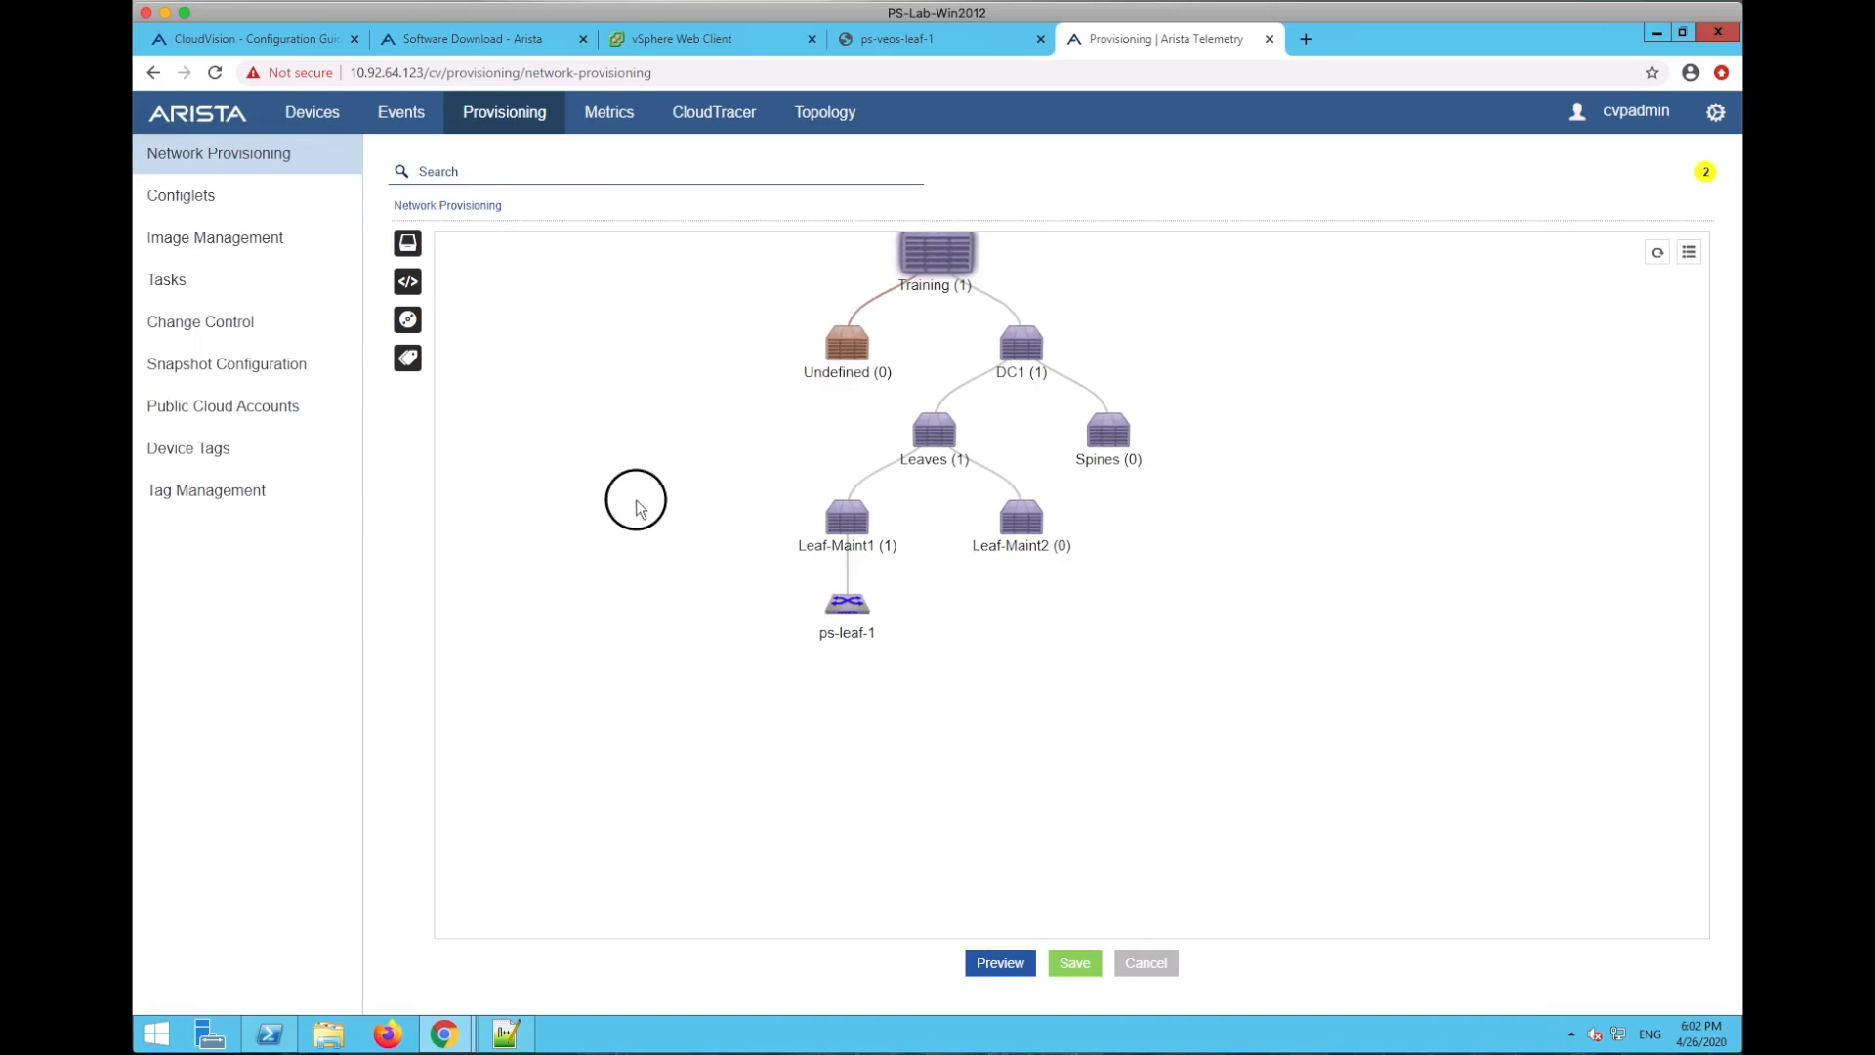
pyautogui.click(308, 117)
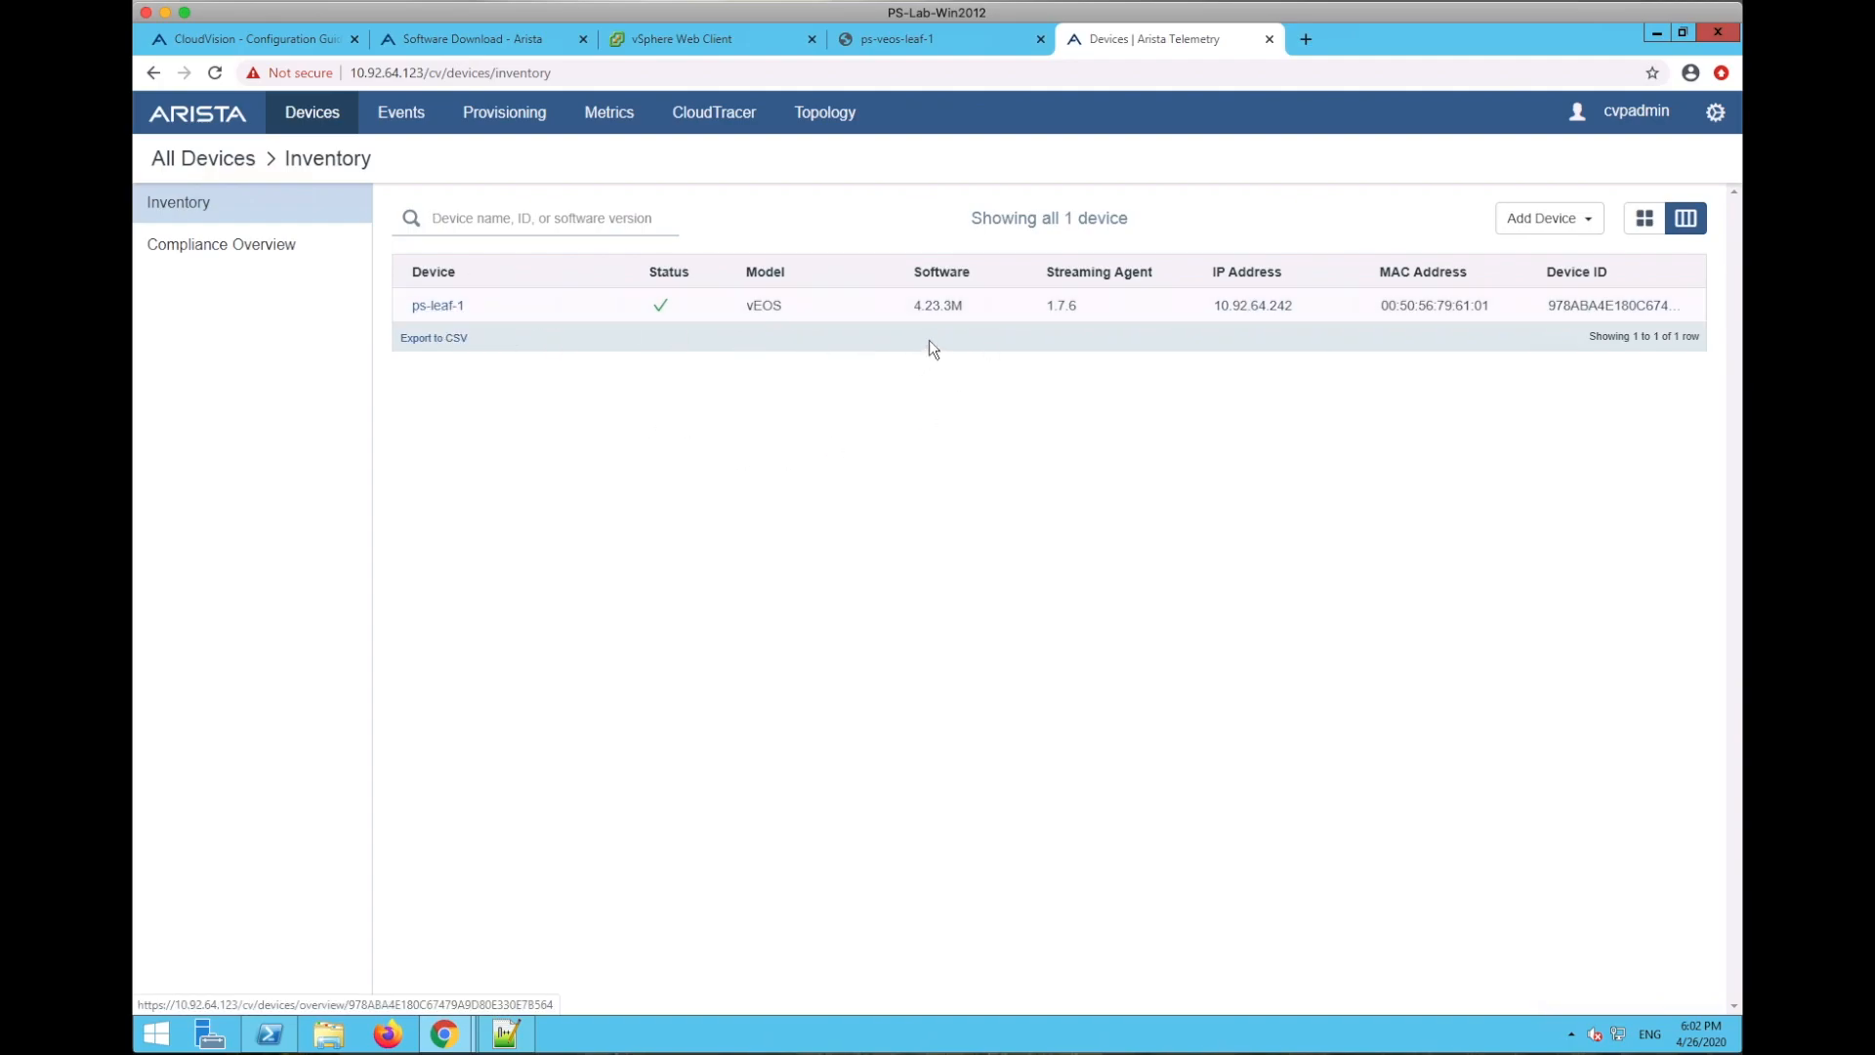
# - Point out version 4.23.3M and IP 10.92.64.242, then check ps-leaf-1's overview and processes
pyautogui.moveTo(908, 310); pyautogui.dragTo(1079, 310)
pyautogui.moveTo(1309, 309); pyautogui.dragTo(1209, 307)
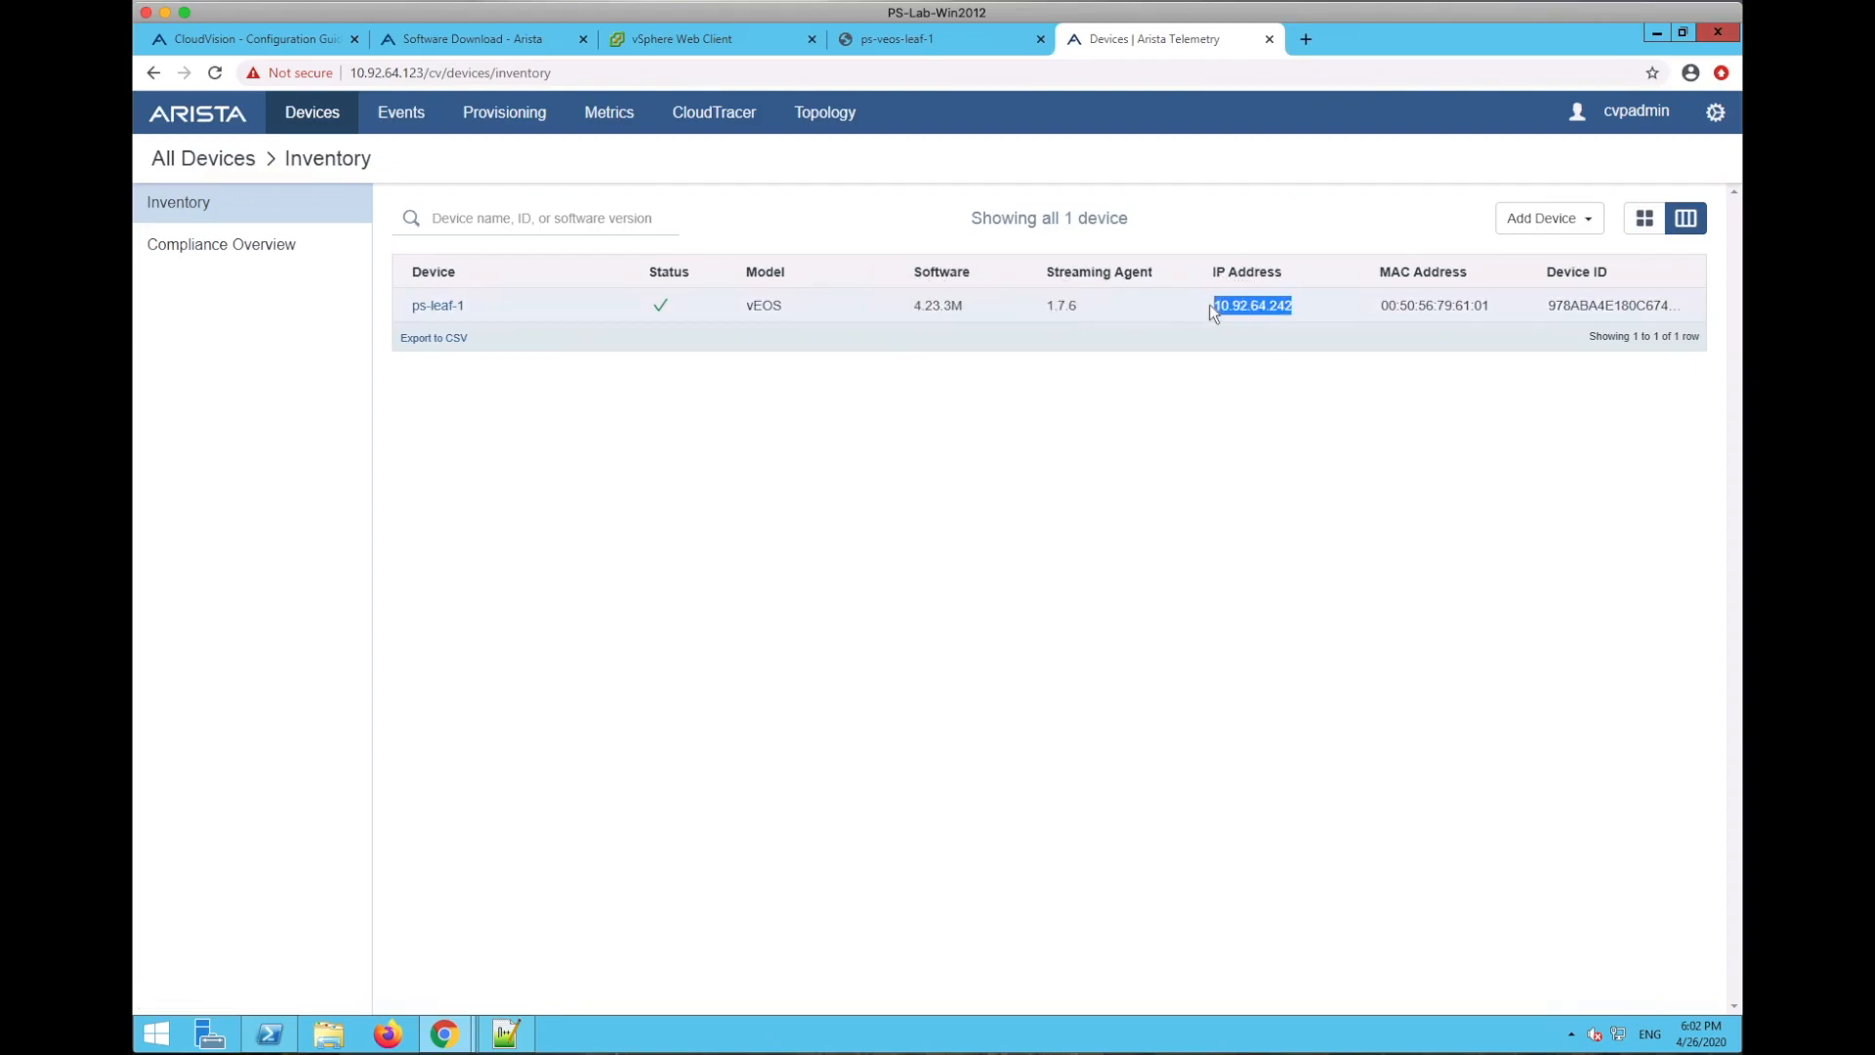
pyautogui.click(430, 306)
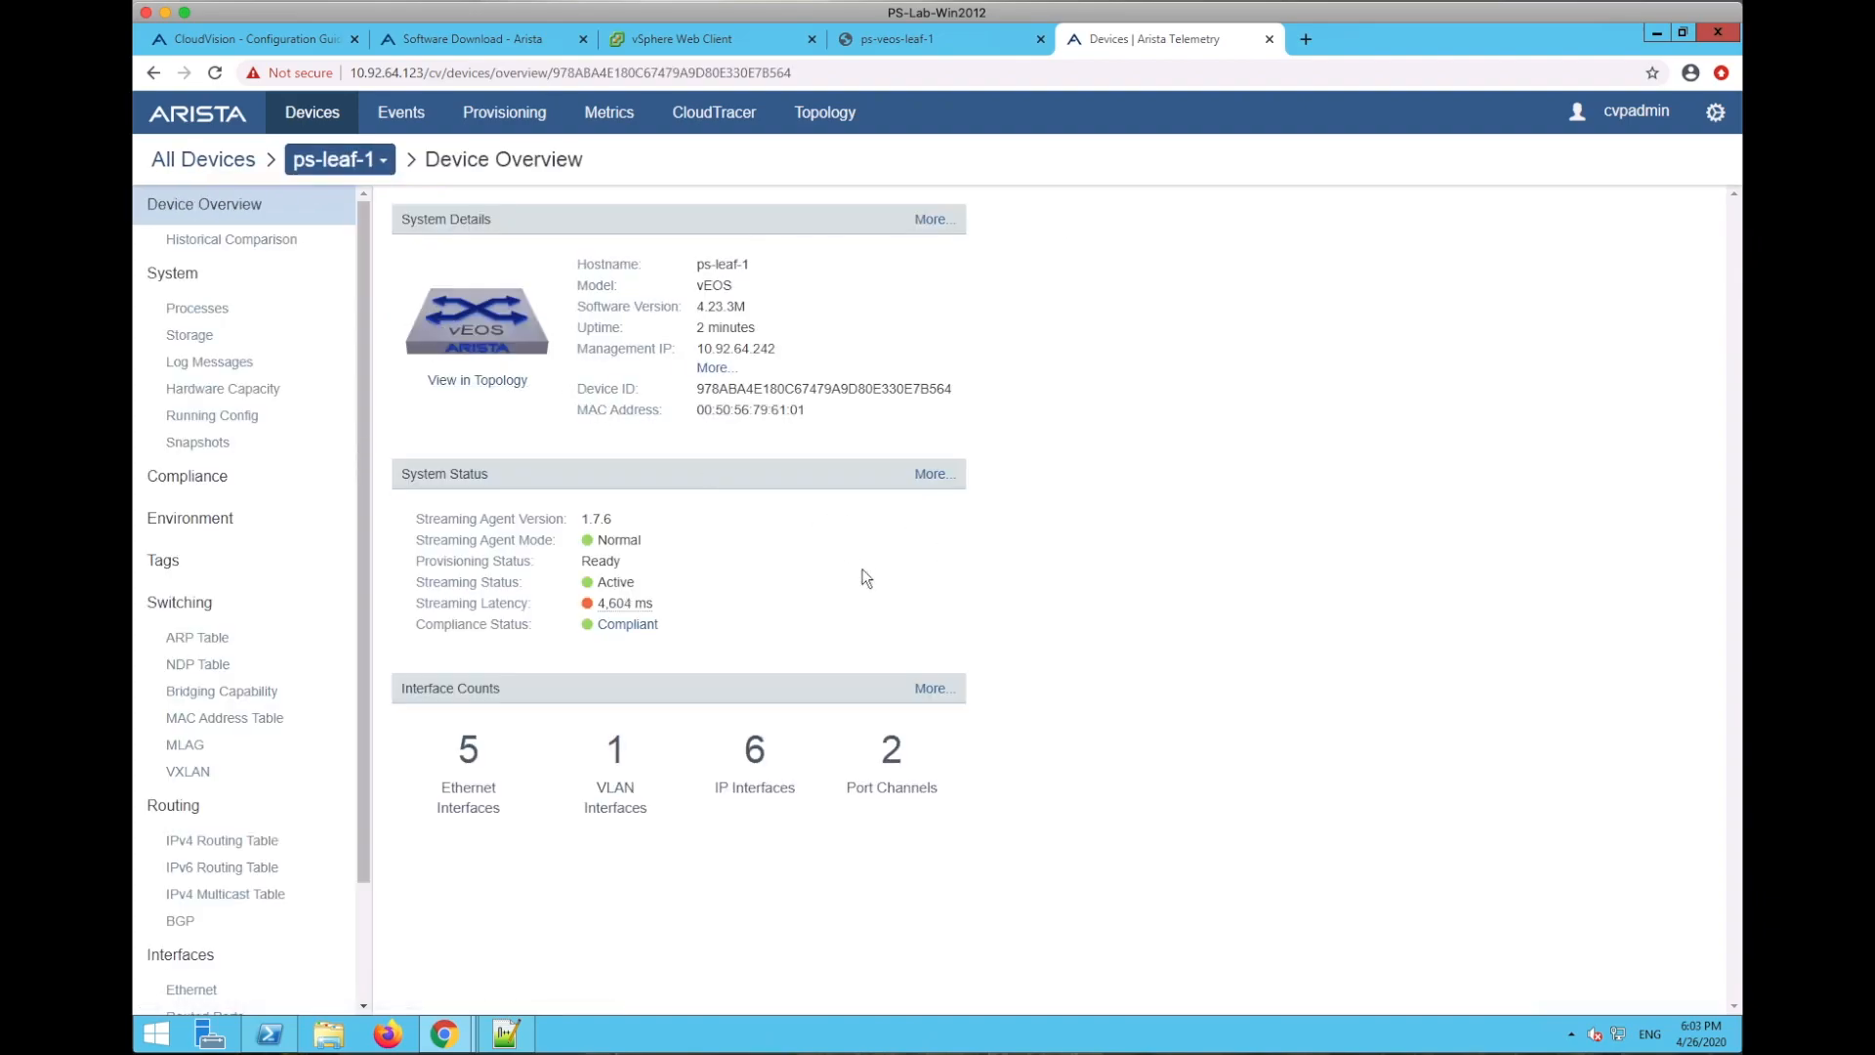
pyautogui.click(183, 311)
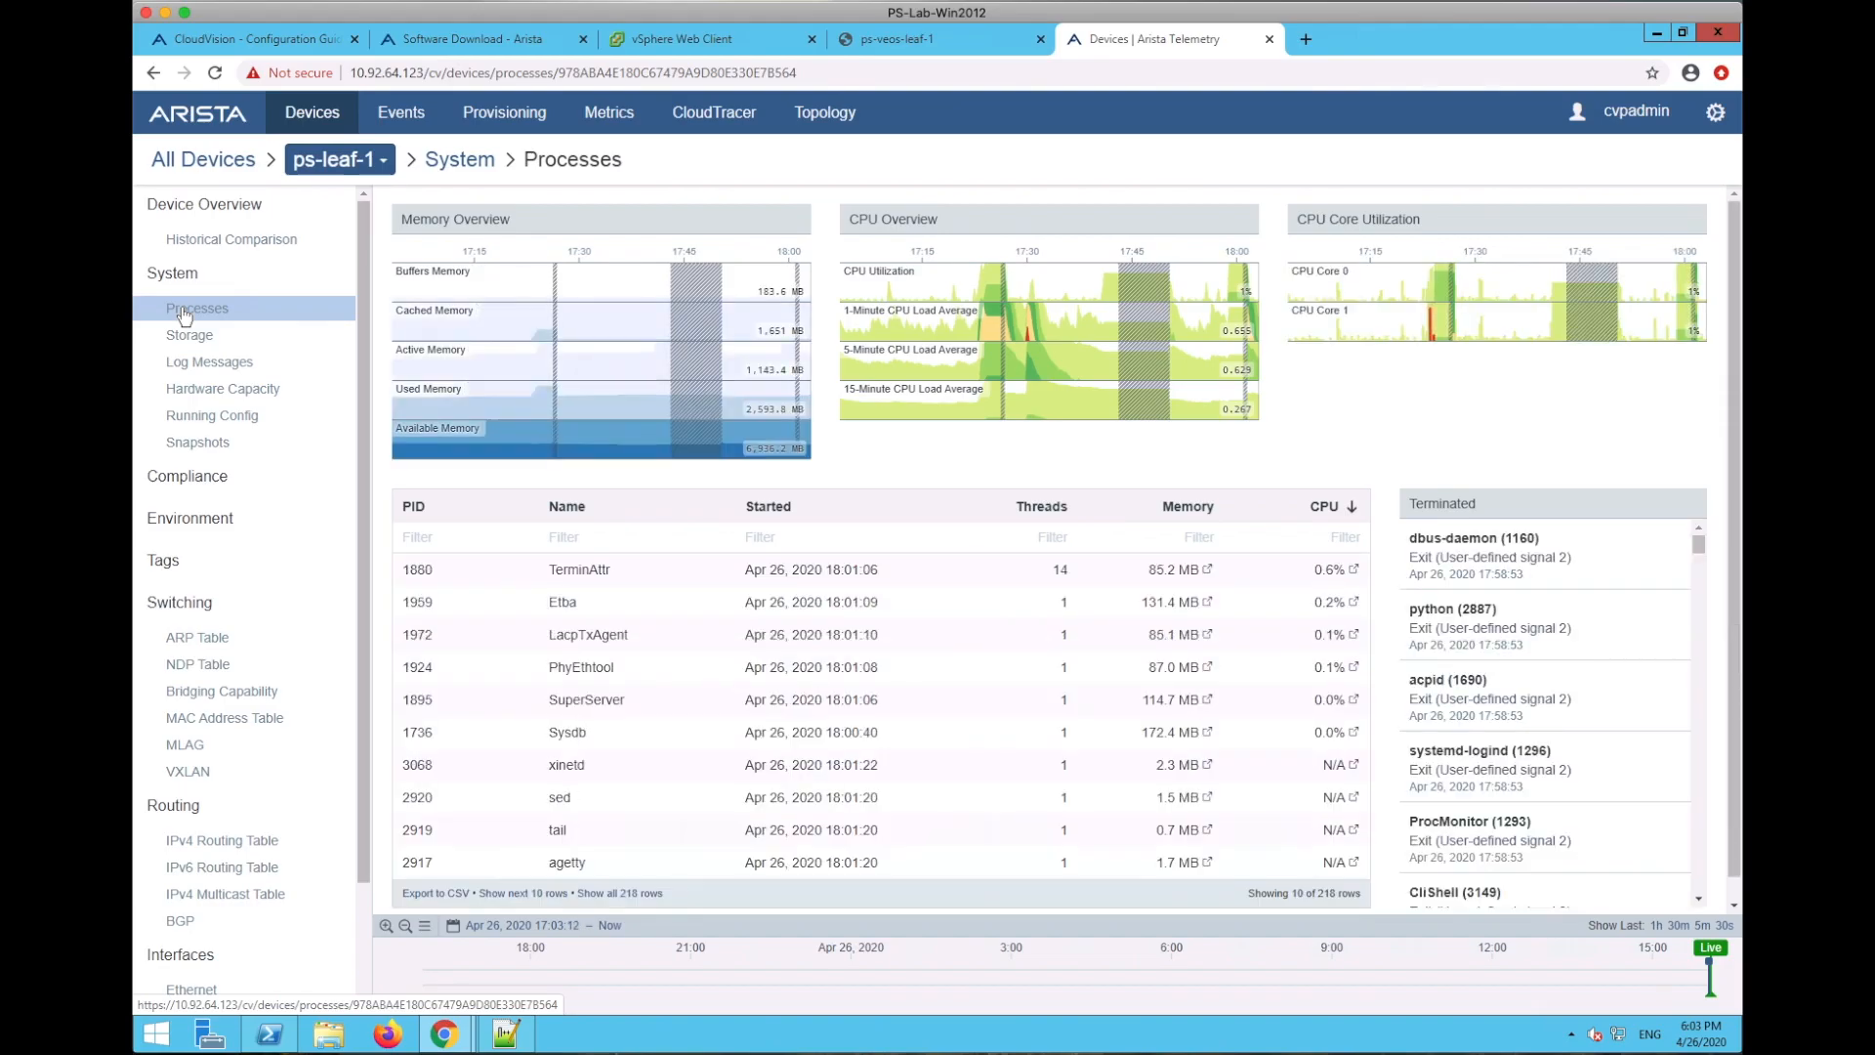
# - Scan ps-leaf-1's running config end to end, glance at environment readings, and reopen it
pyautogui.click(200, 420)
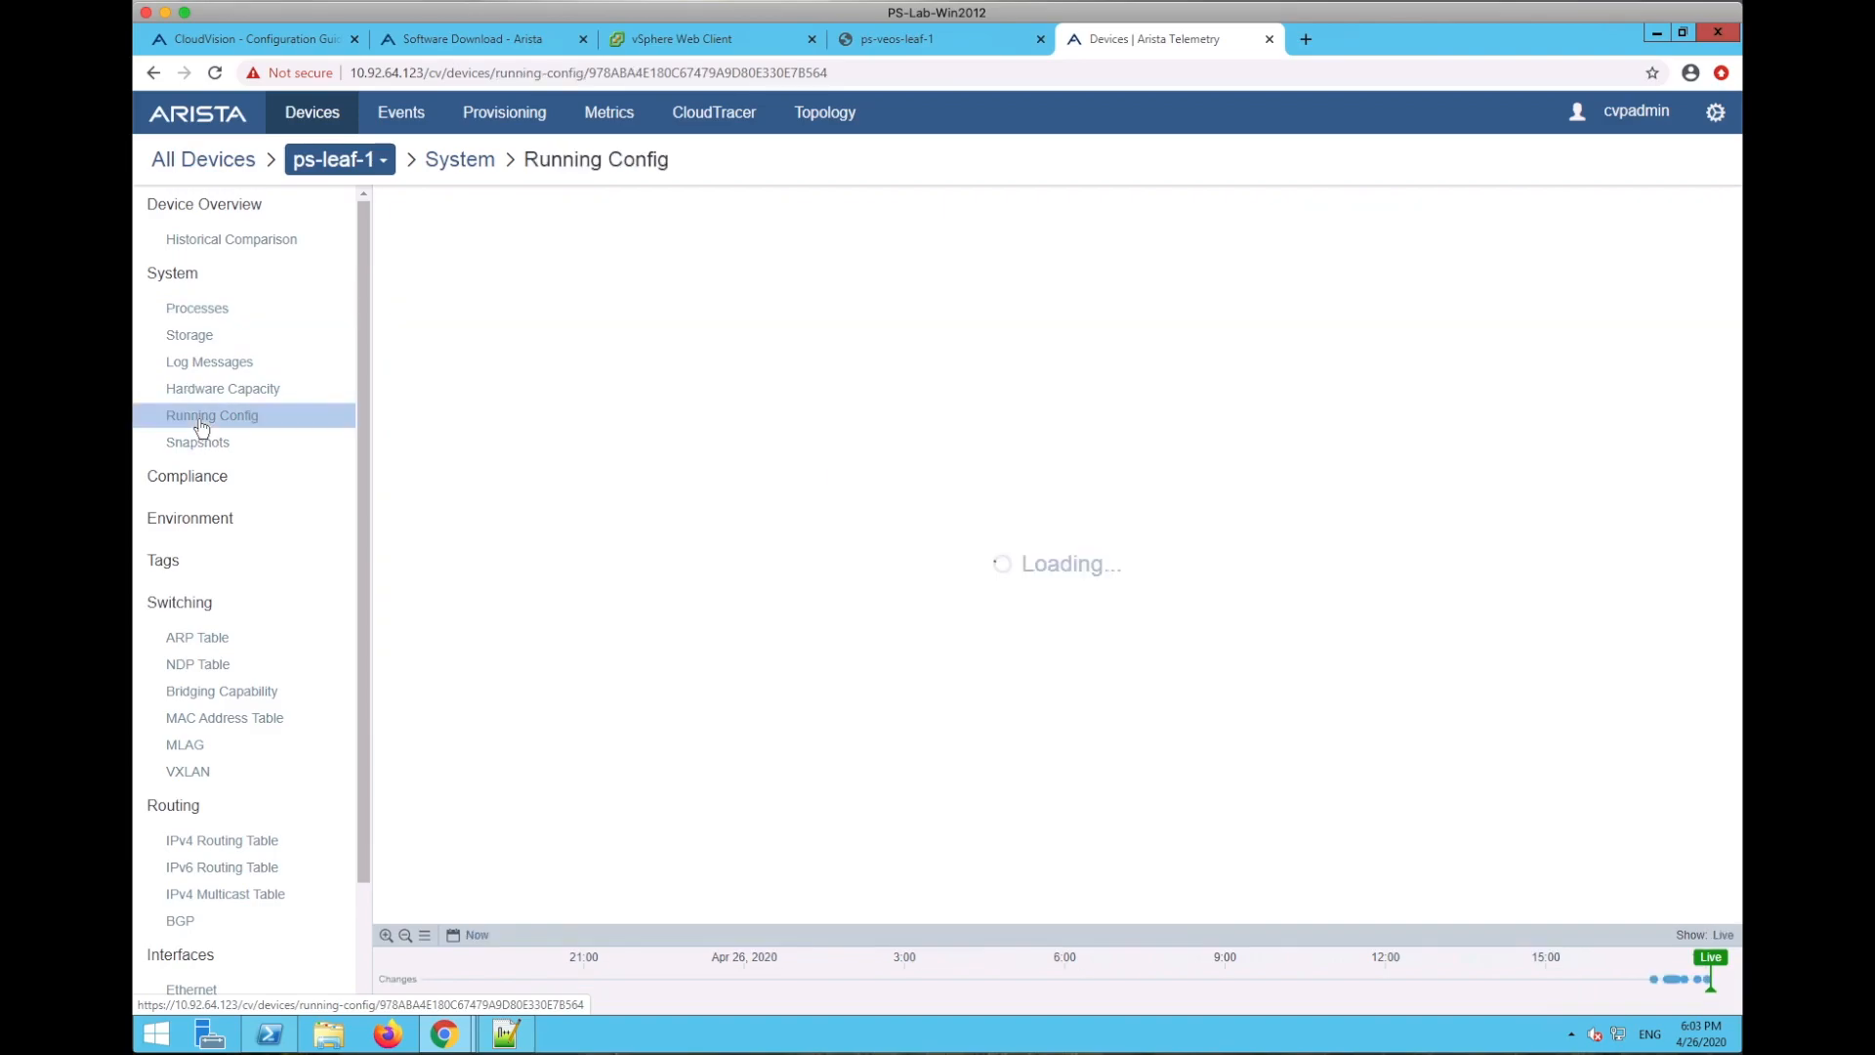
pyautogui.scroll(-3, 894, 787)
pyautogui.hotkey('ctrl', 'End')
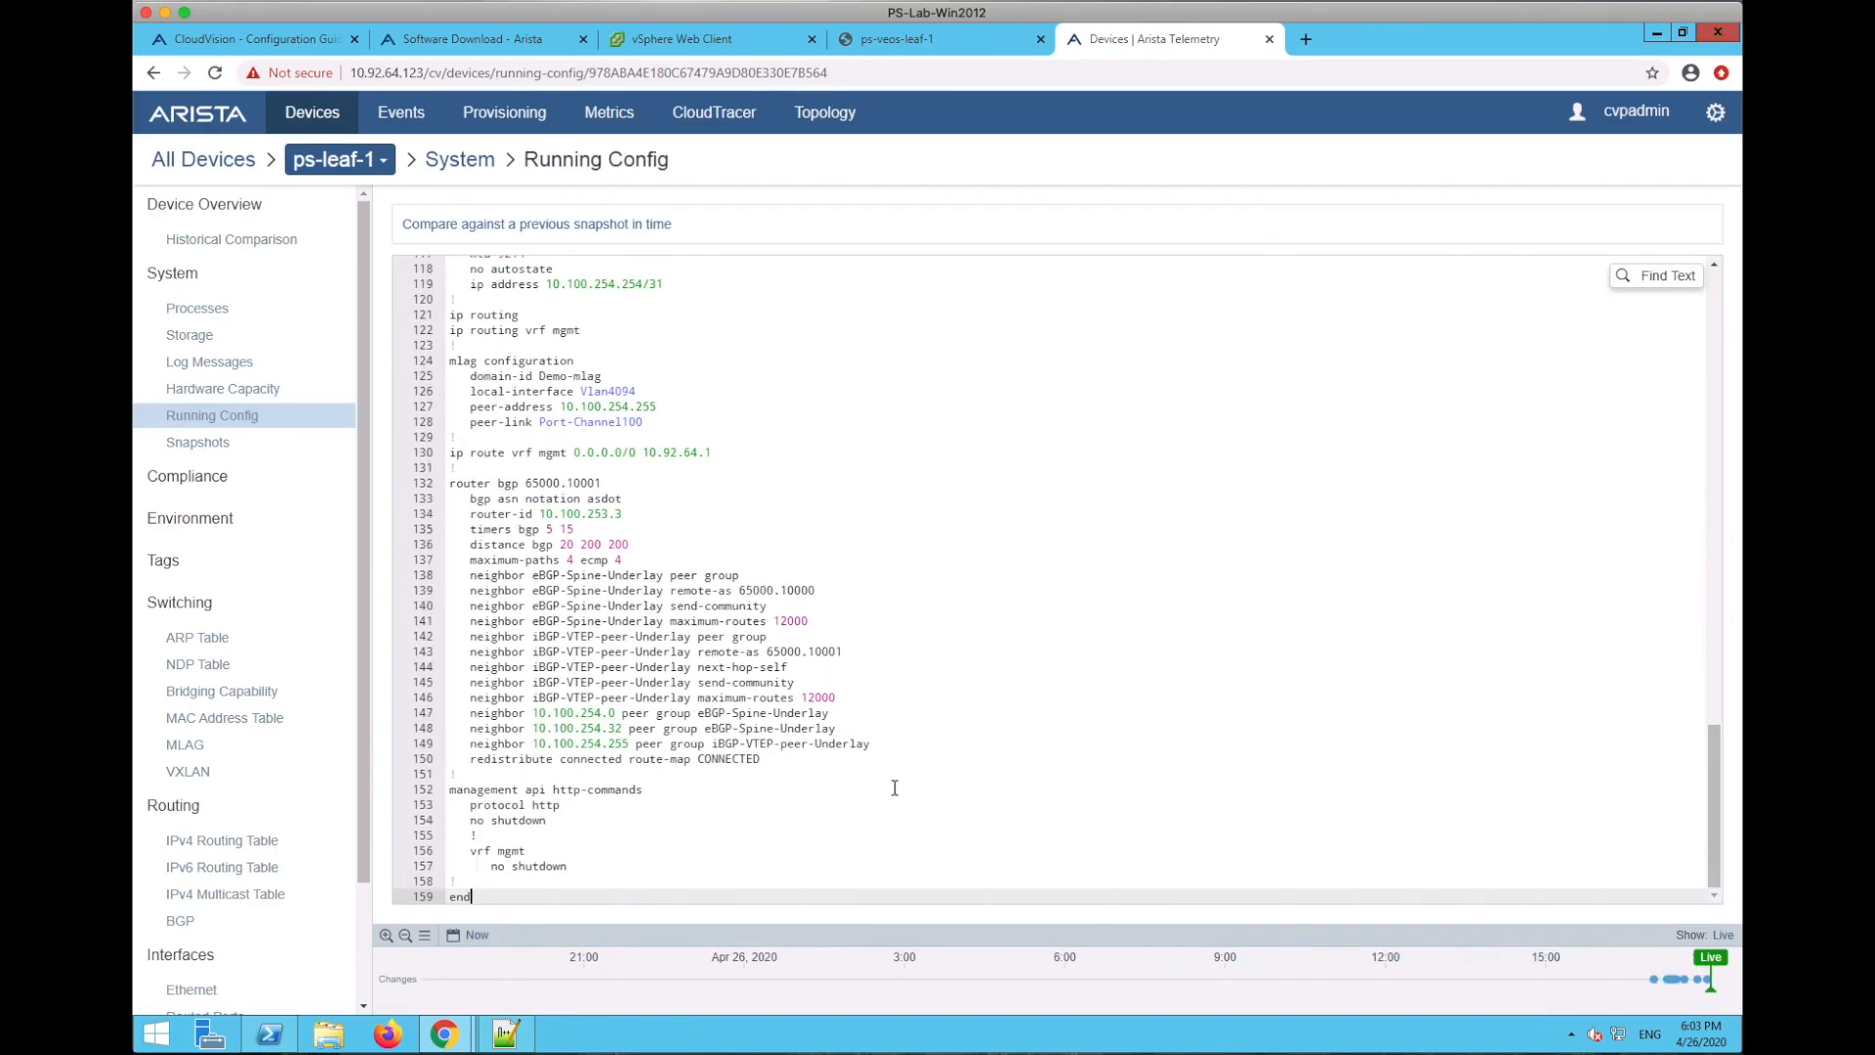
pyautogui.scroll(15, 895, 787)
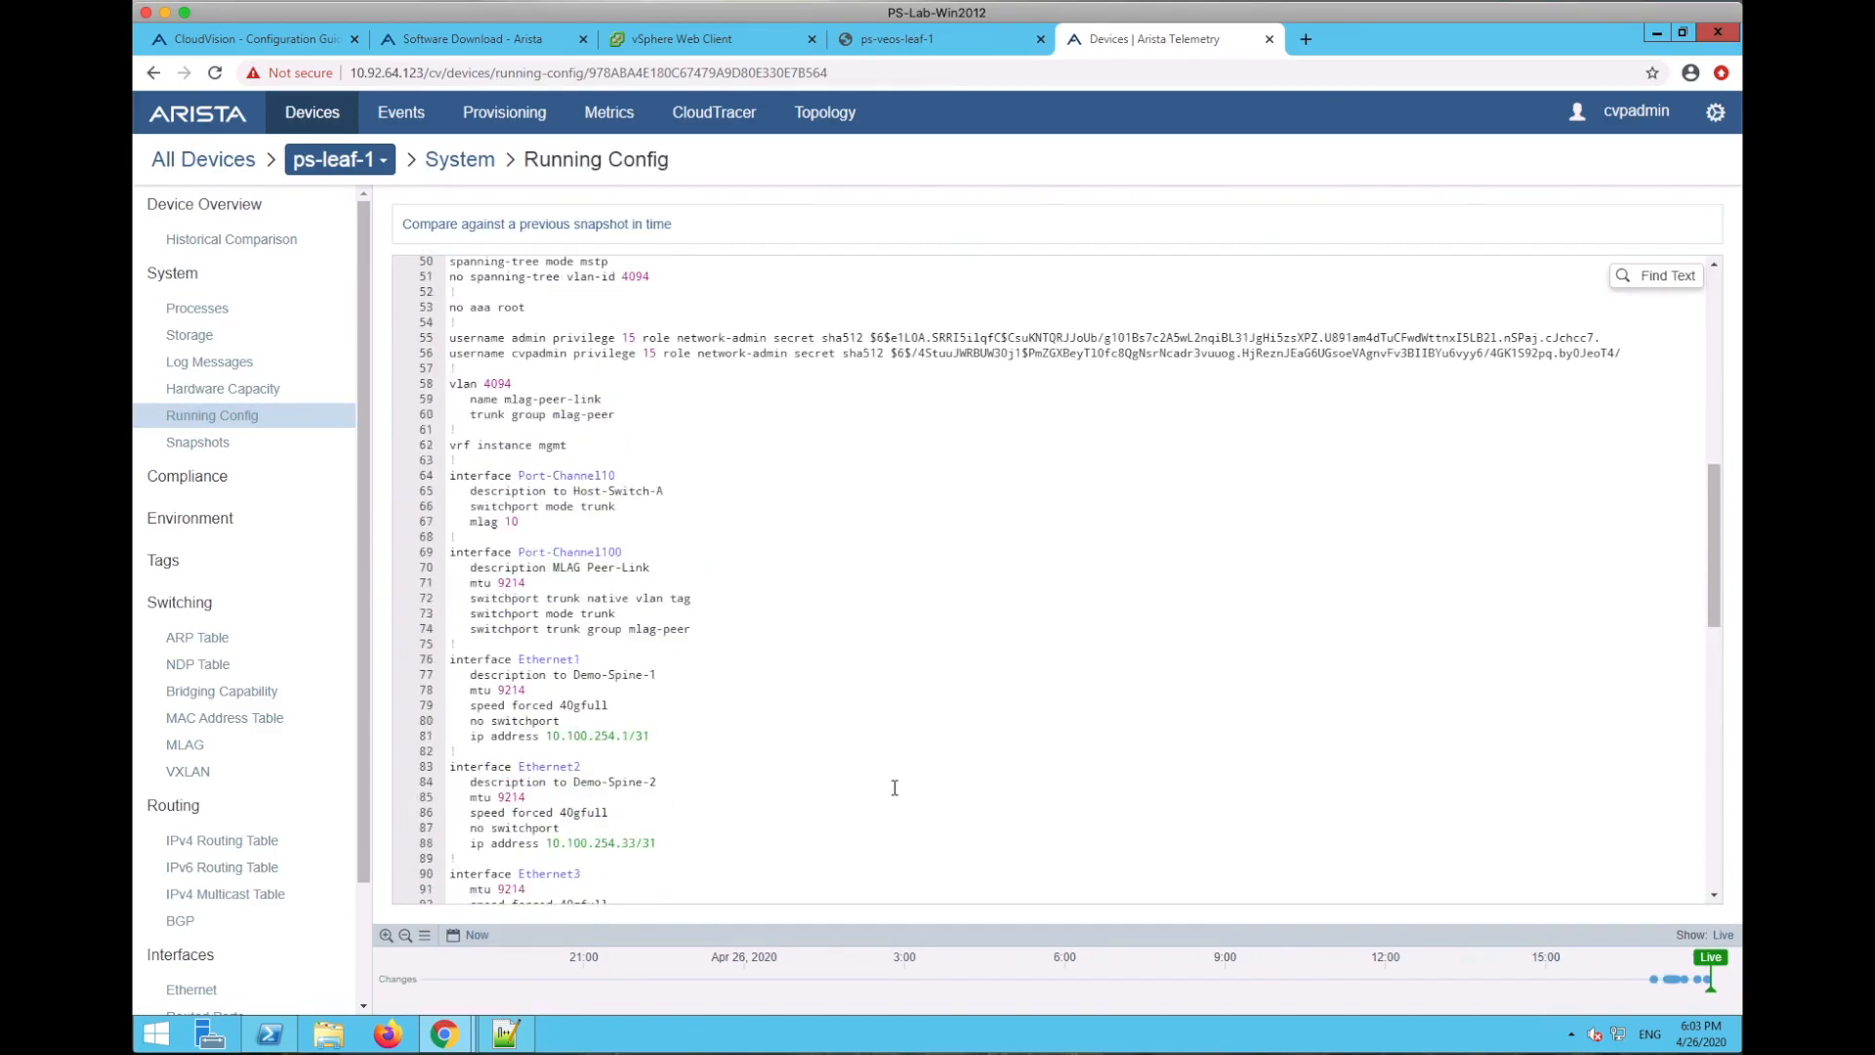
pyautogui.click(190, 524)
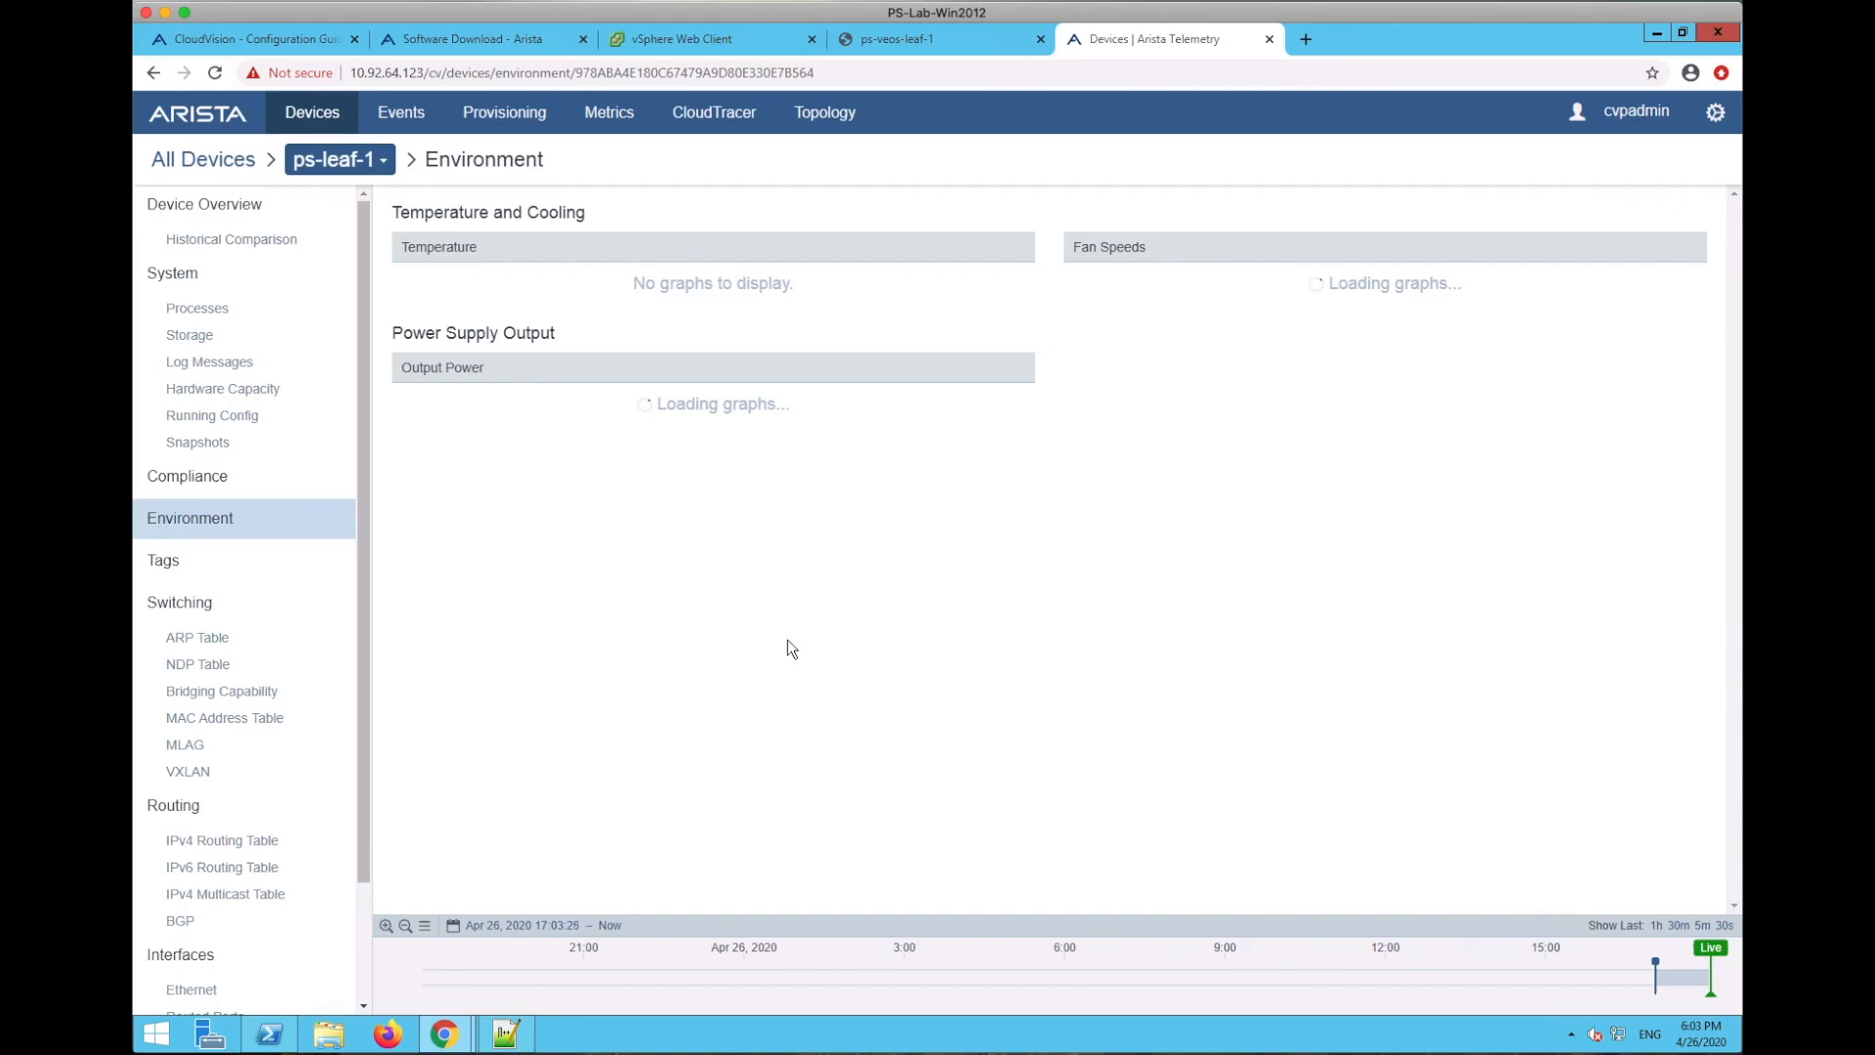
pyautogui.click(226, 418)
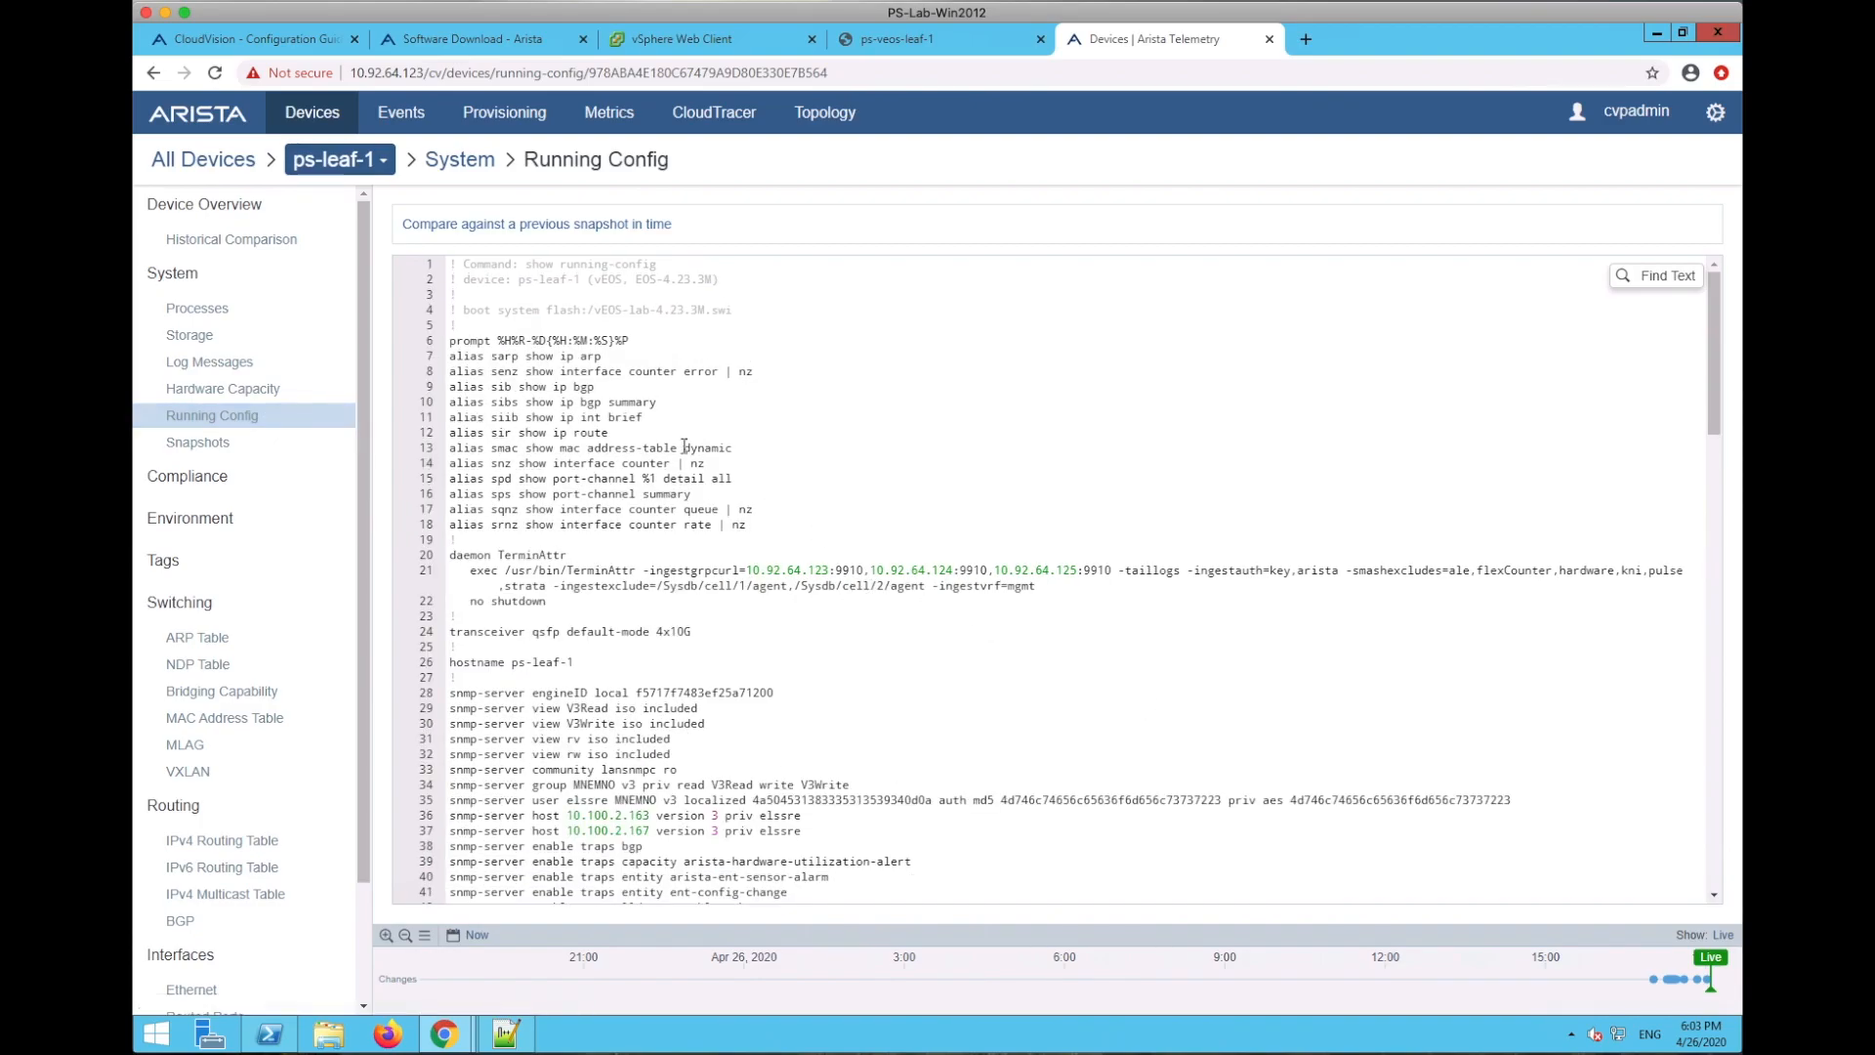
# - Highlight the alias commands on lines 6–17 and the daemon TerminAttr block
pyautogui.moveTo(448, 341); pyautogui.dragTo(752, 510)
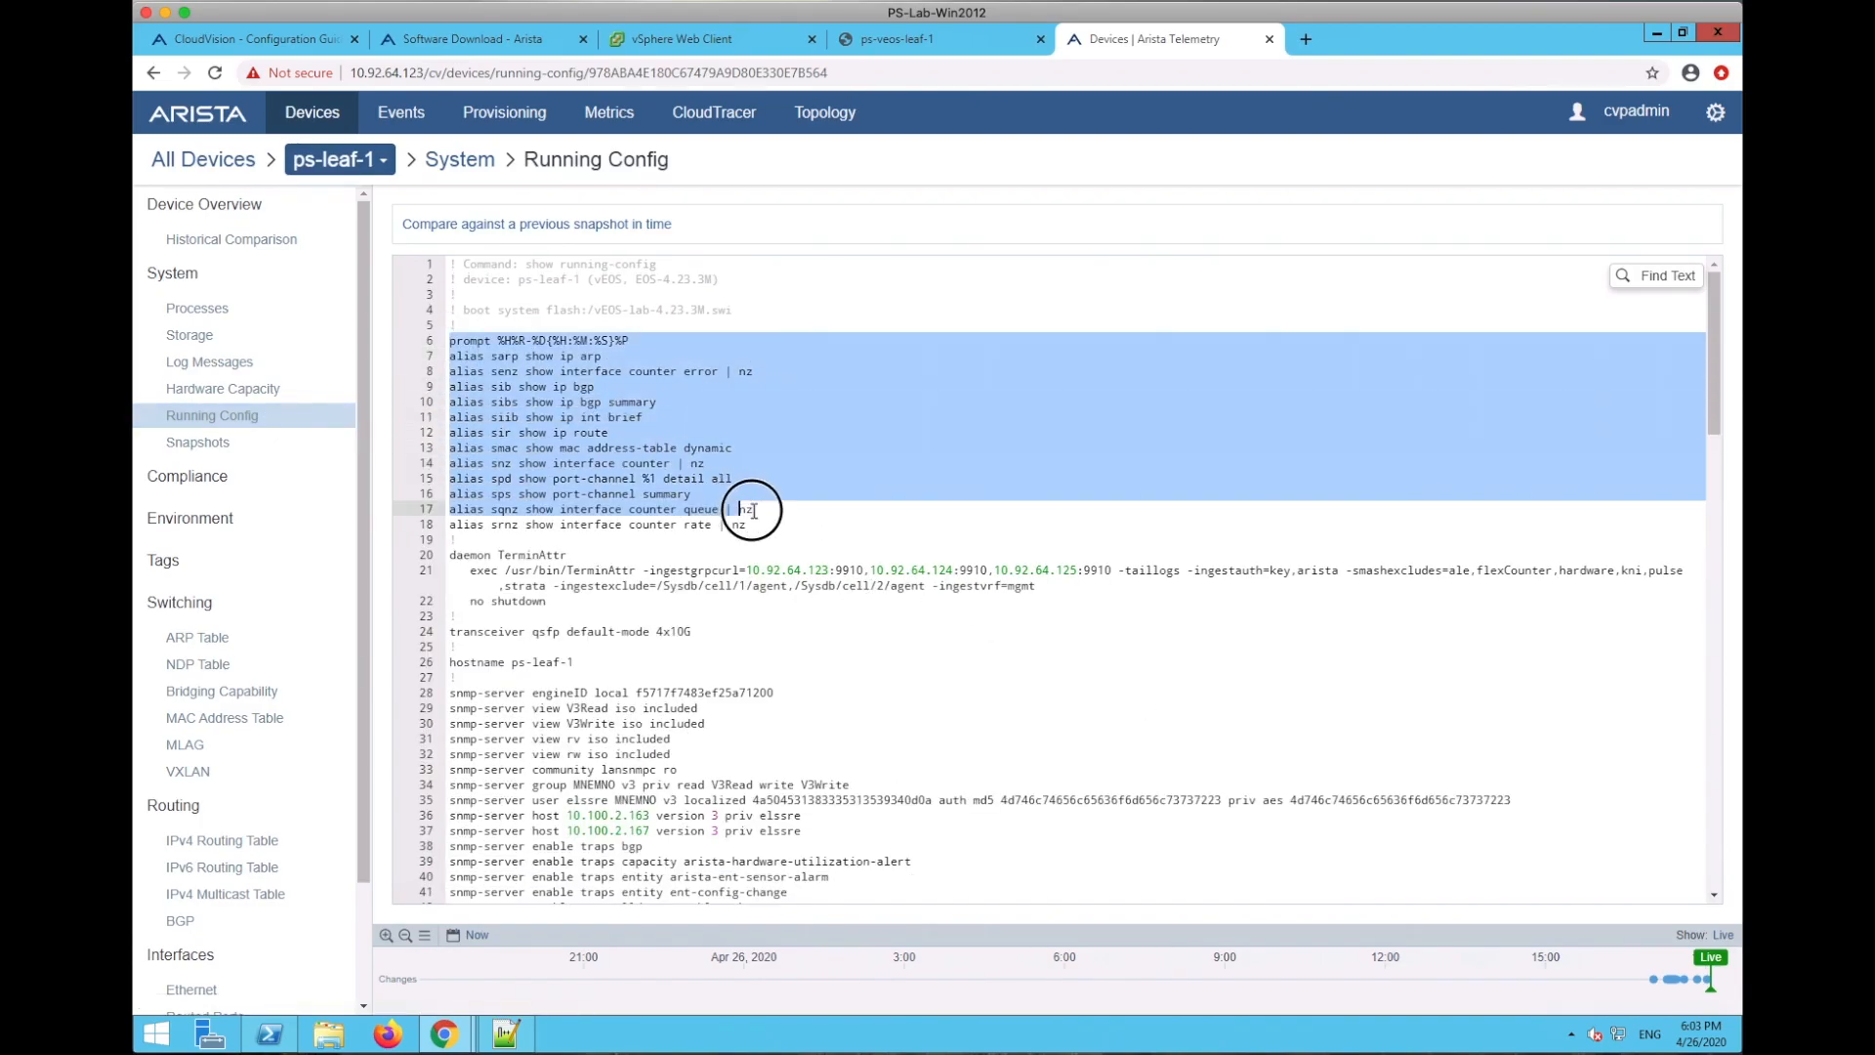
pyautogui.click(615, 570)
pyautogui.moveTo(546, 608); pyautogui.dragTo(448, 537)
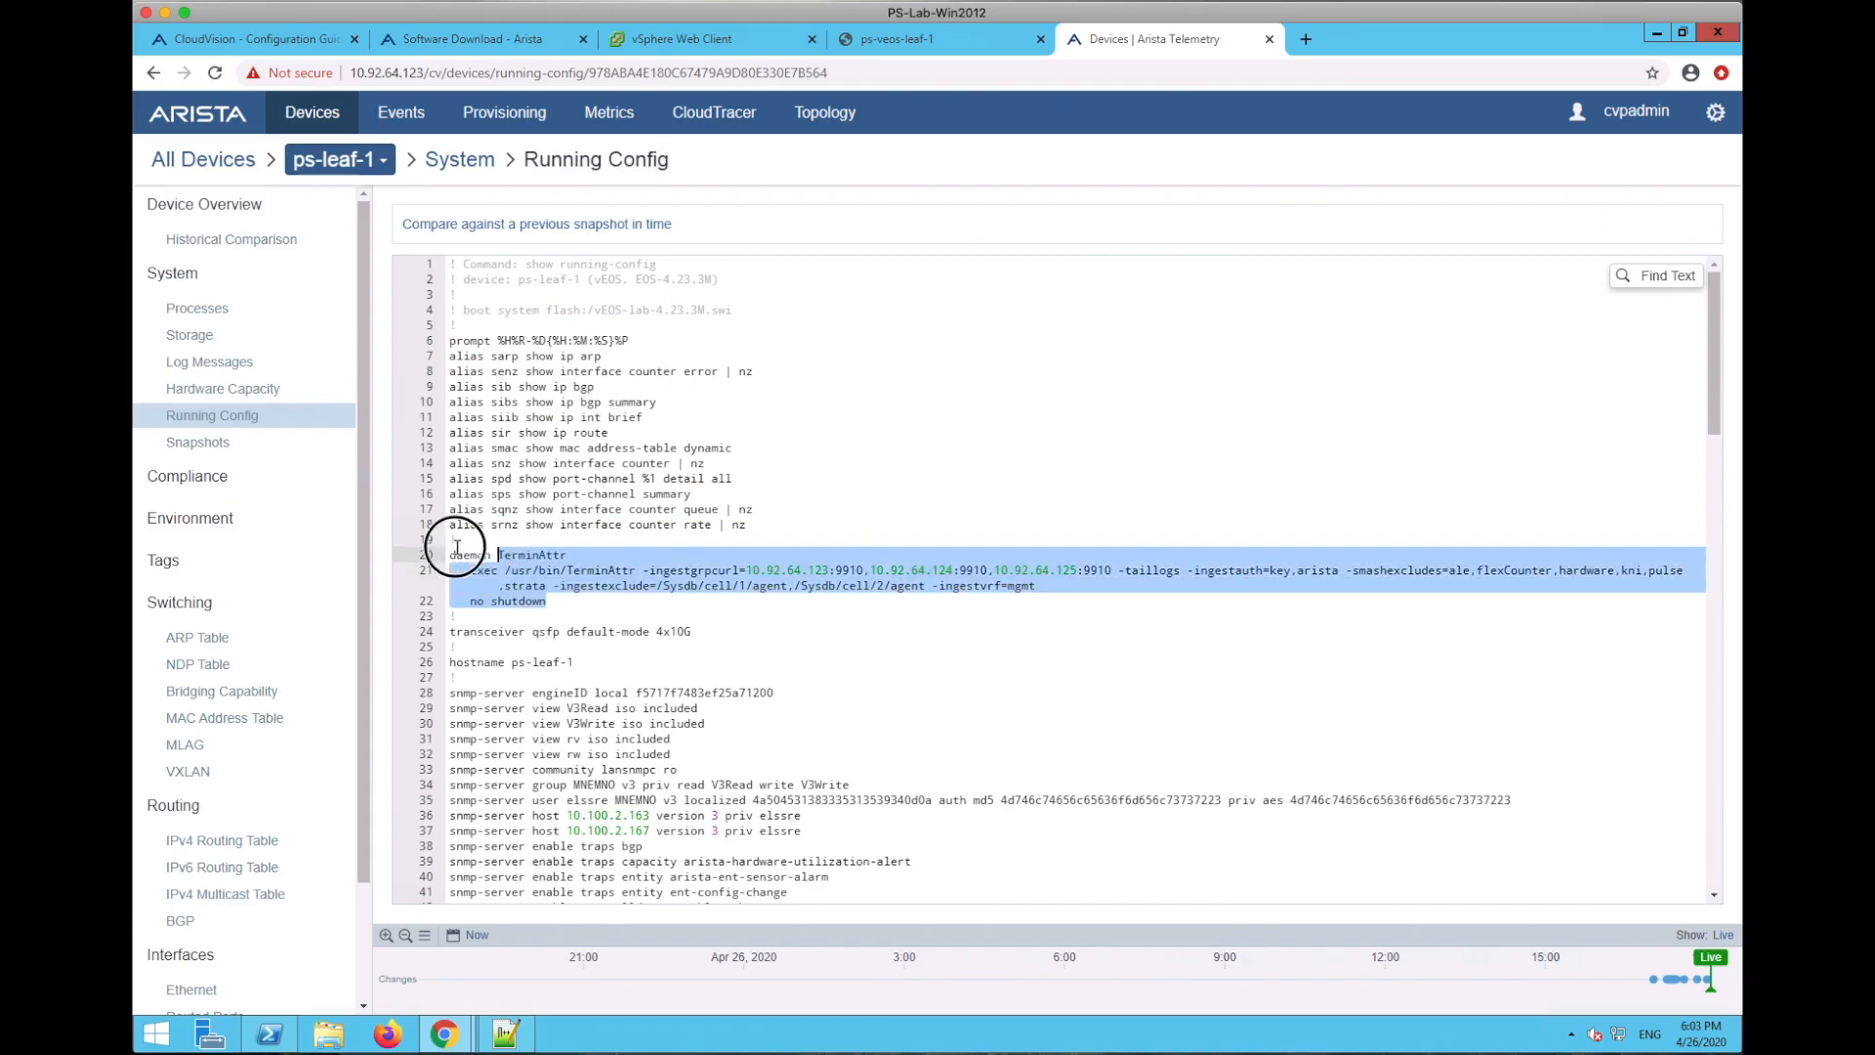
pyautogui.click(969, 604)
pyautogui.moveTo(935, 584); pyautogui.dragTo(1045, 605)
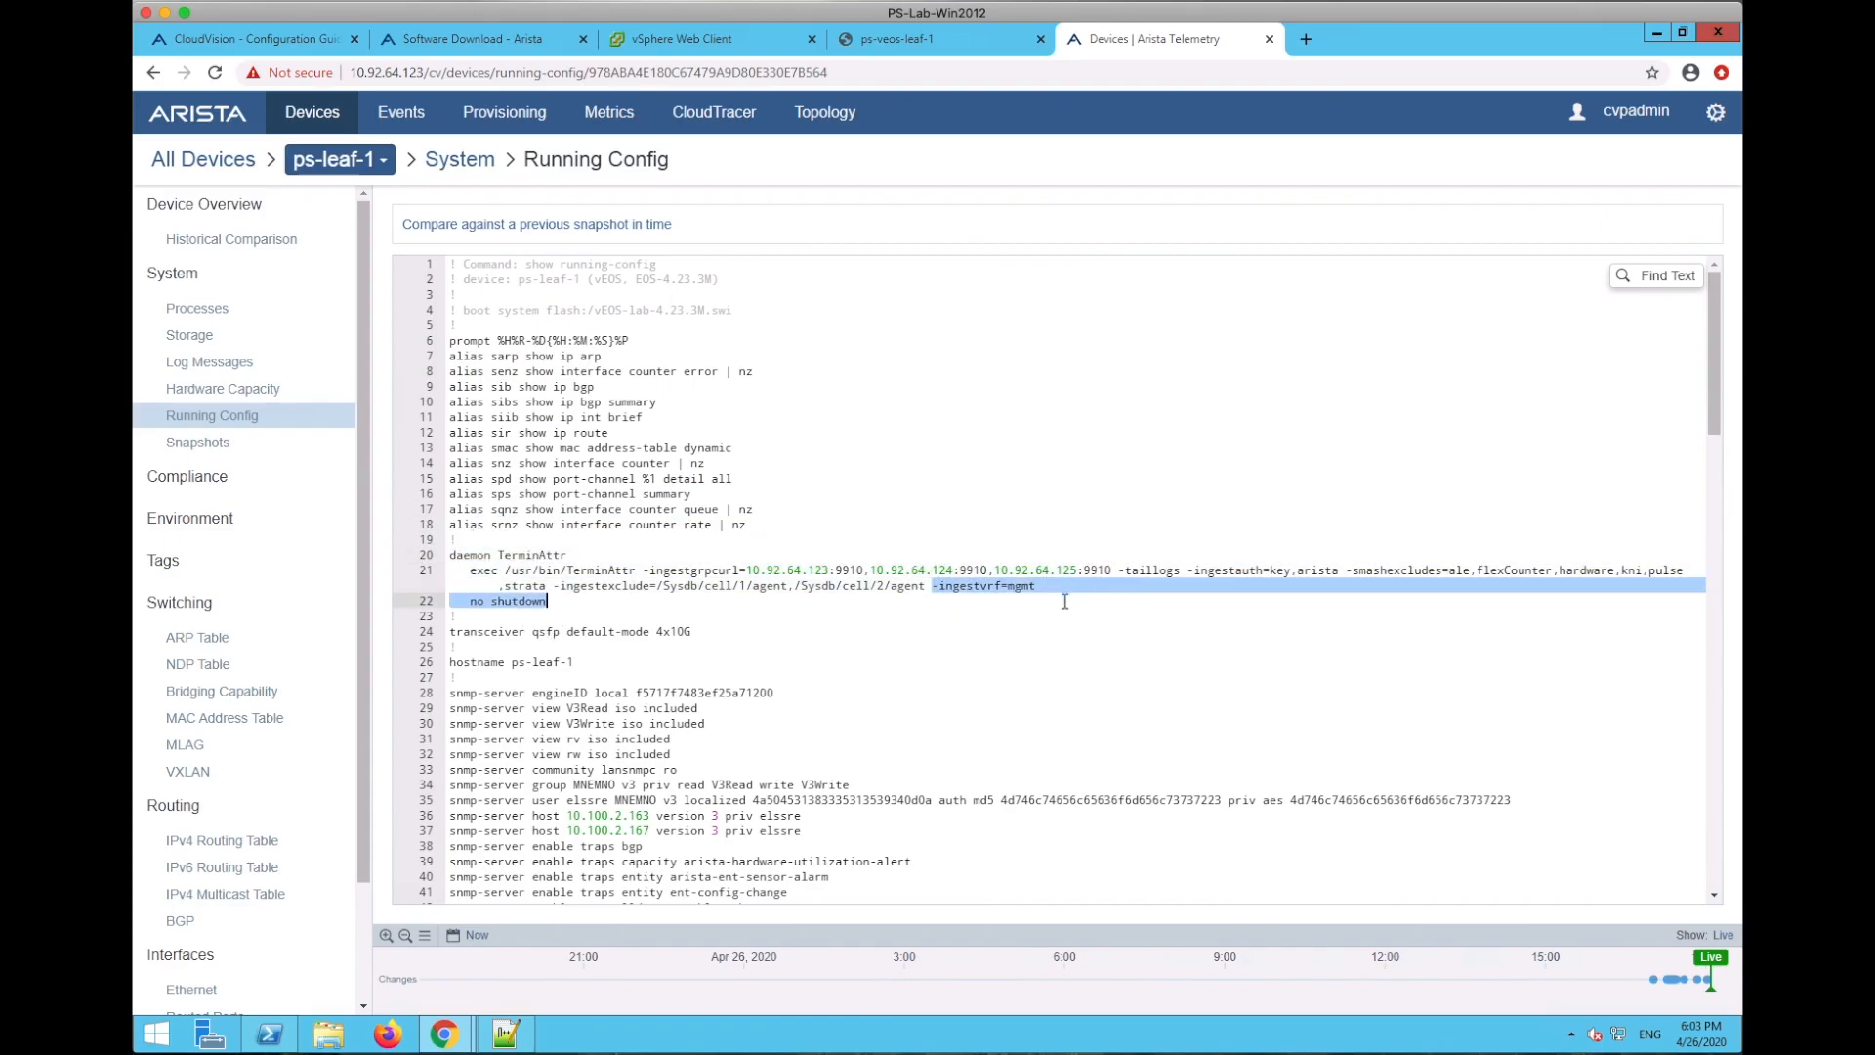
pyautogui.scroll(-3, 1048, 622)
pyautogui.scroll(4, 966, 613)
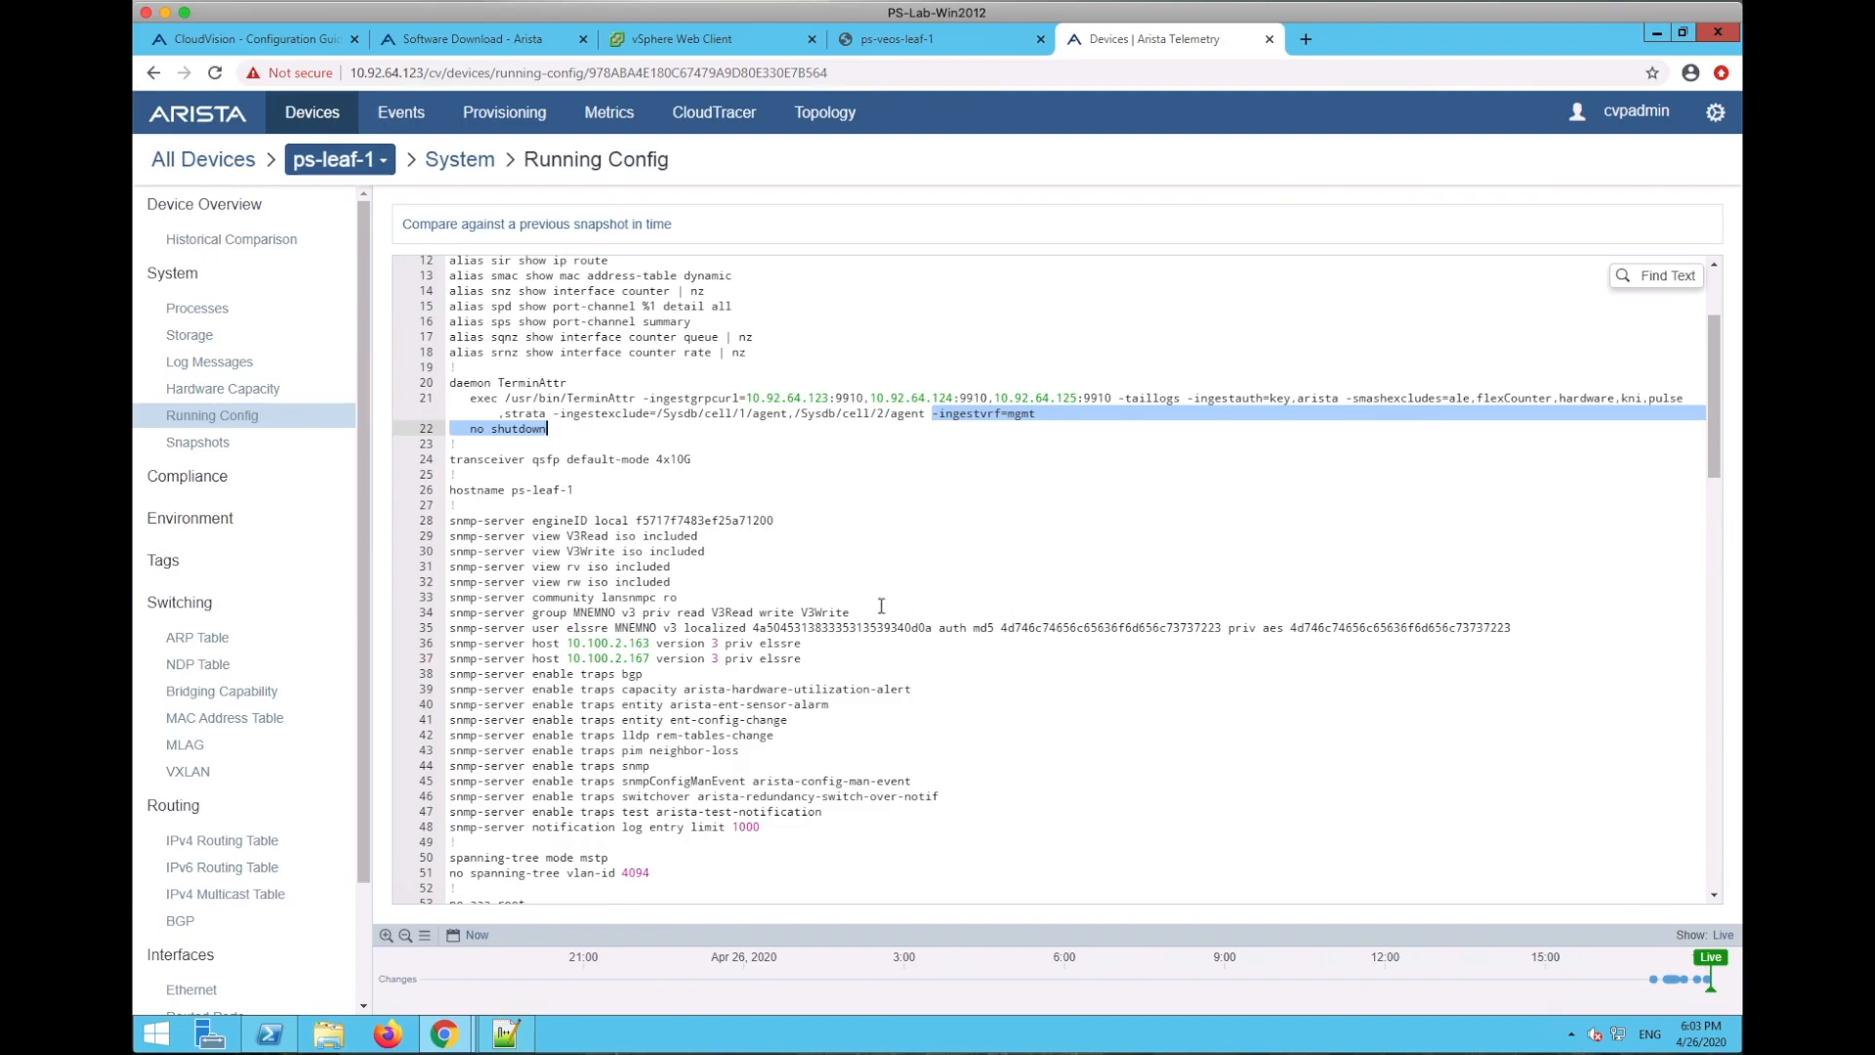
# - Highlight the hostname ps-leaf-1 line and SNMP settings, then scroll to the interfaces
pyautogui.tripleClick(480, 491)
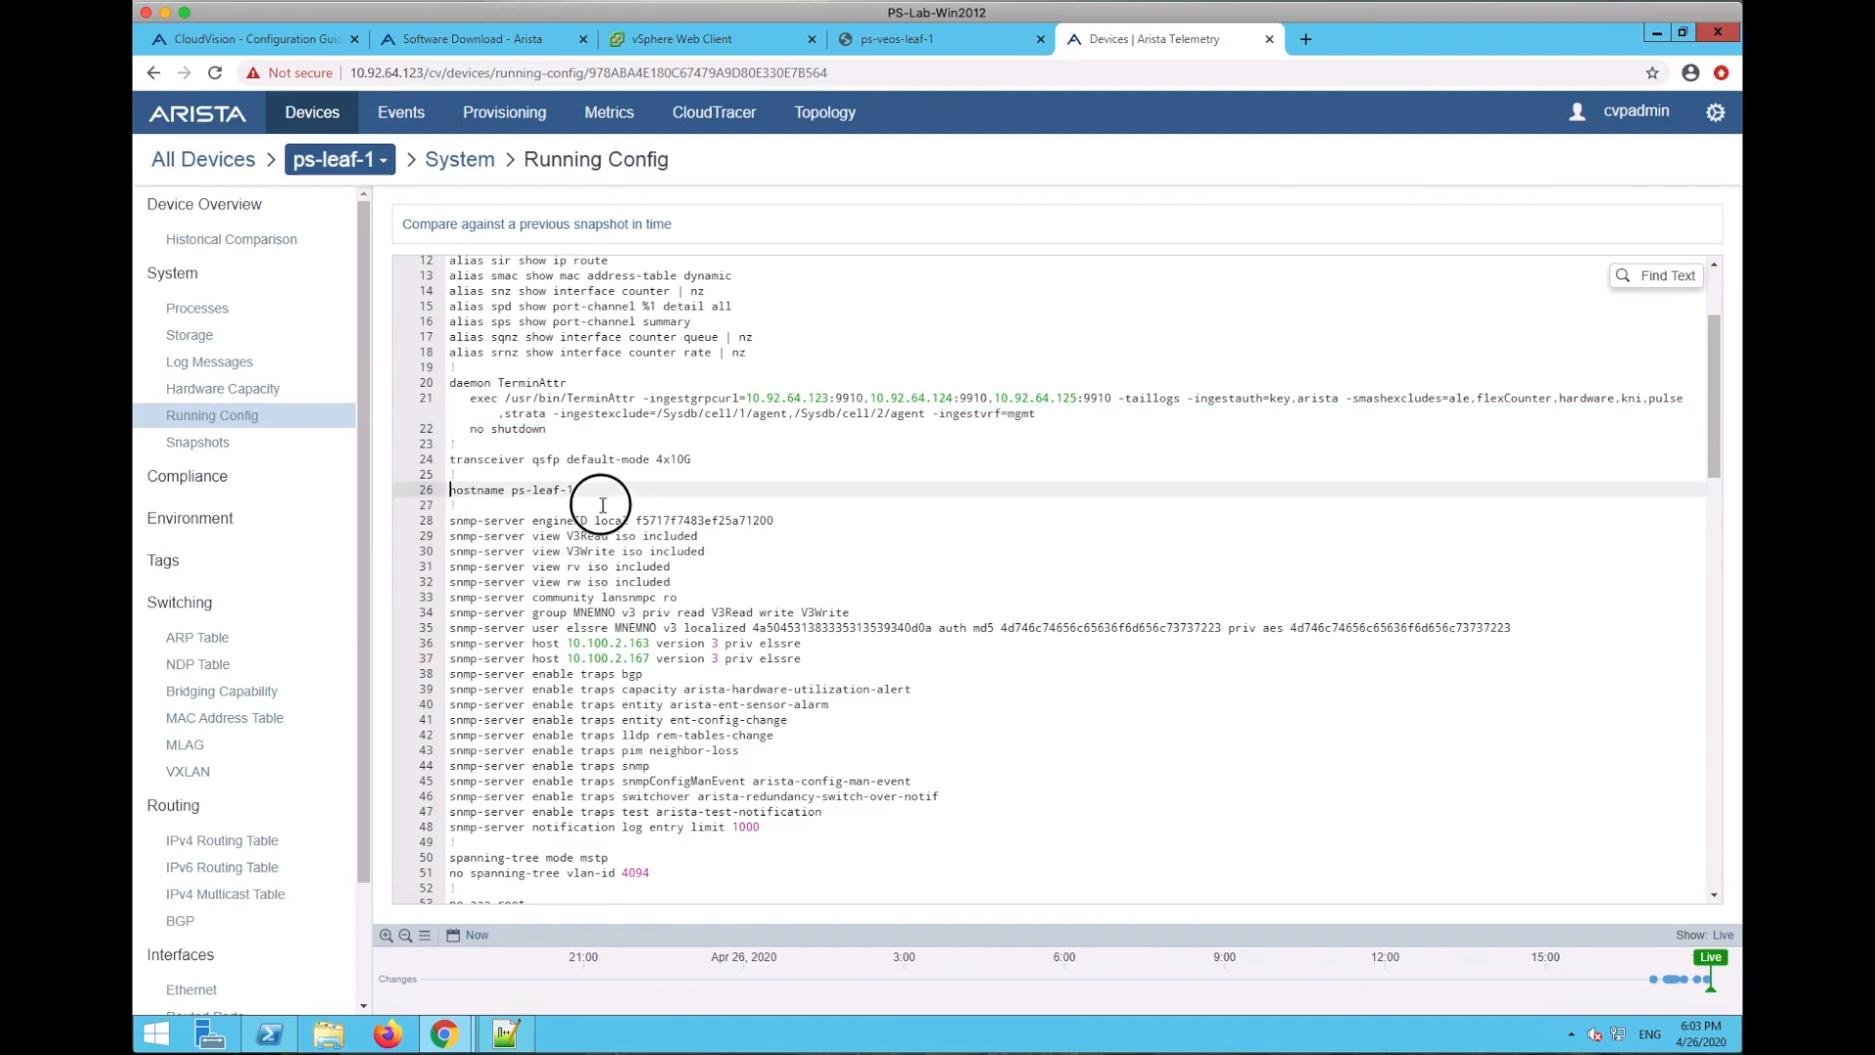
pyautogui.moveTo(450, 520); pyautogui.dragTo(835, 762)
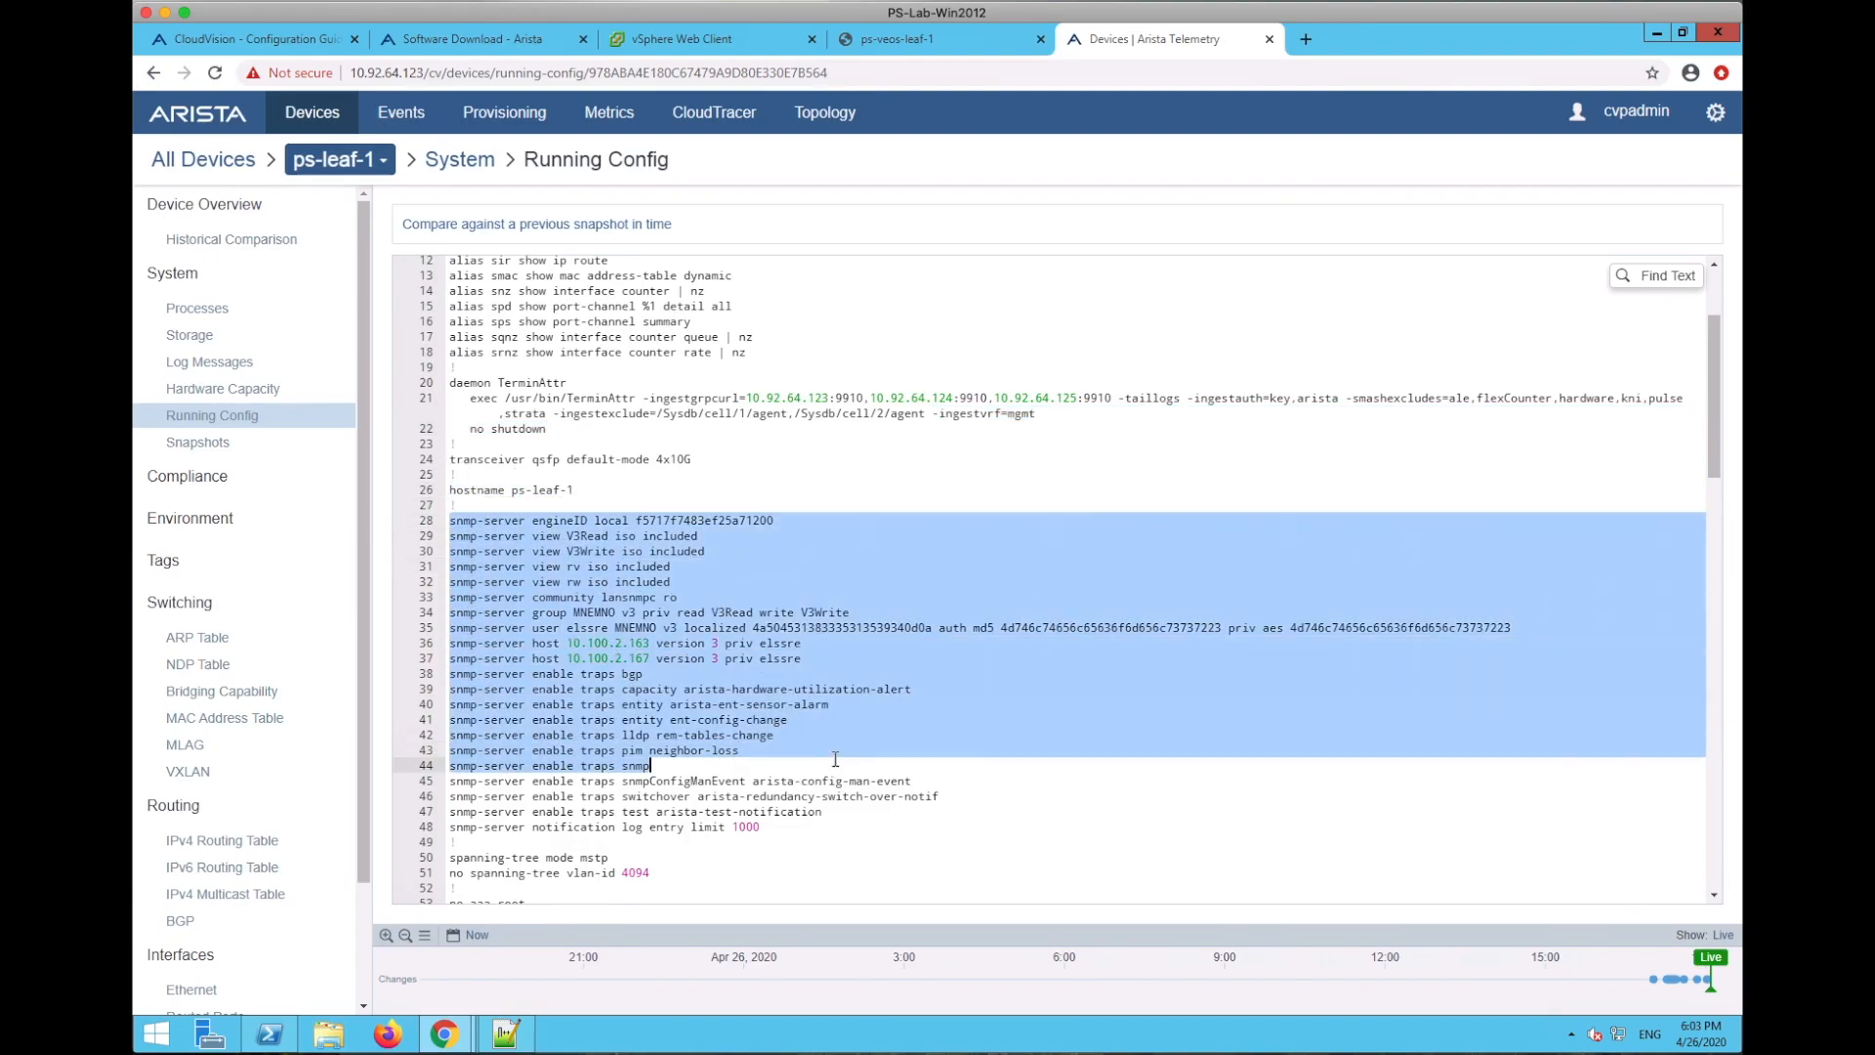
pyautogui.scroll(-4, 835, 759)
pyautogui.scroll(-6, 835, 758)
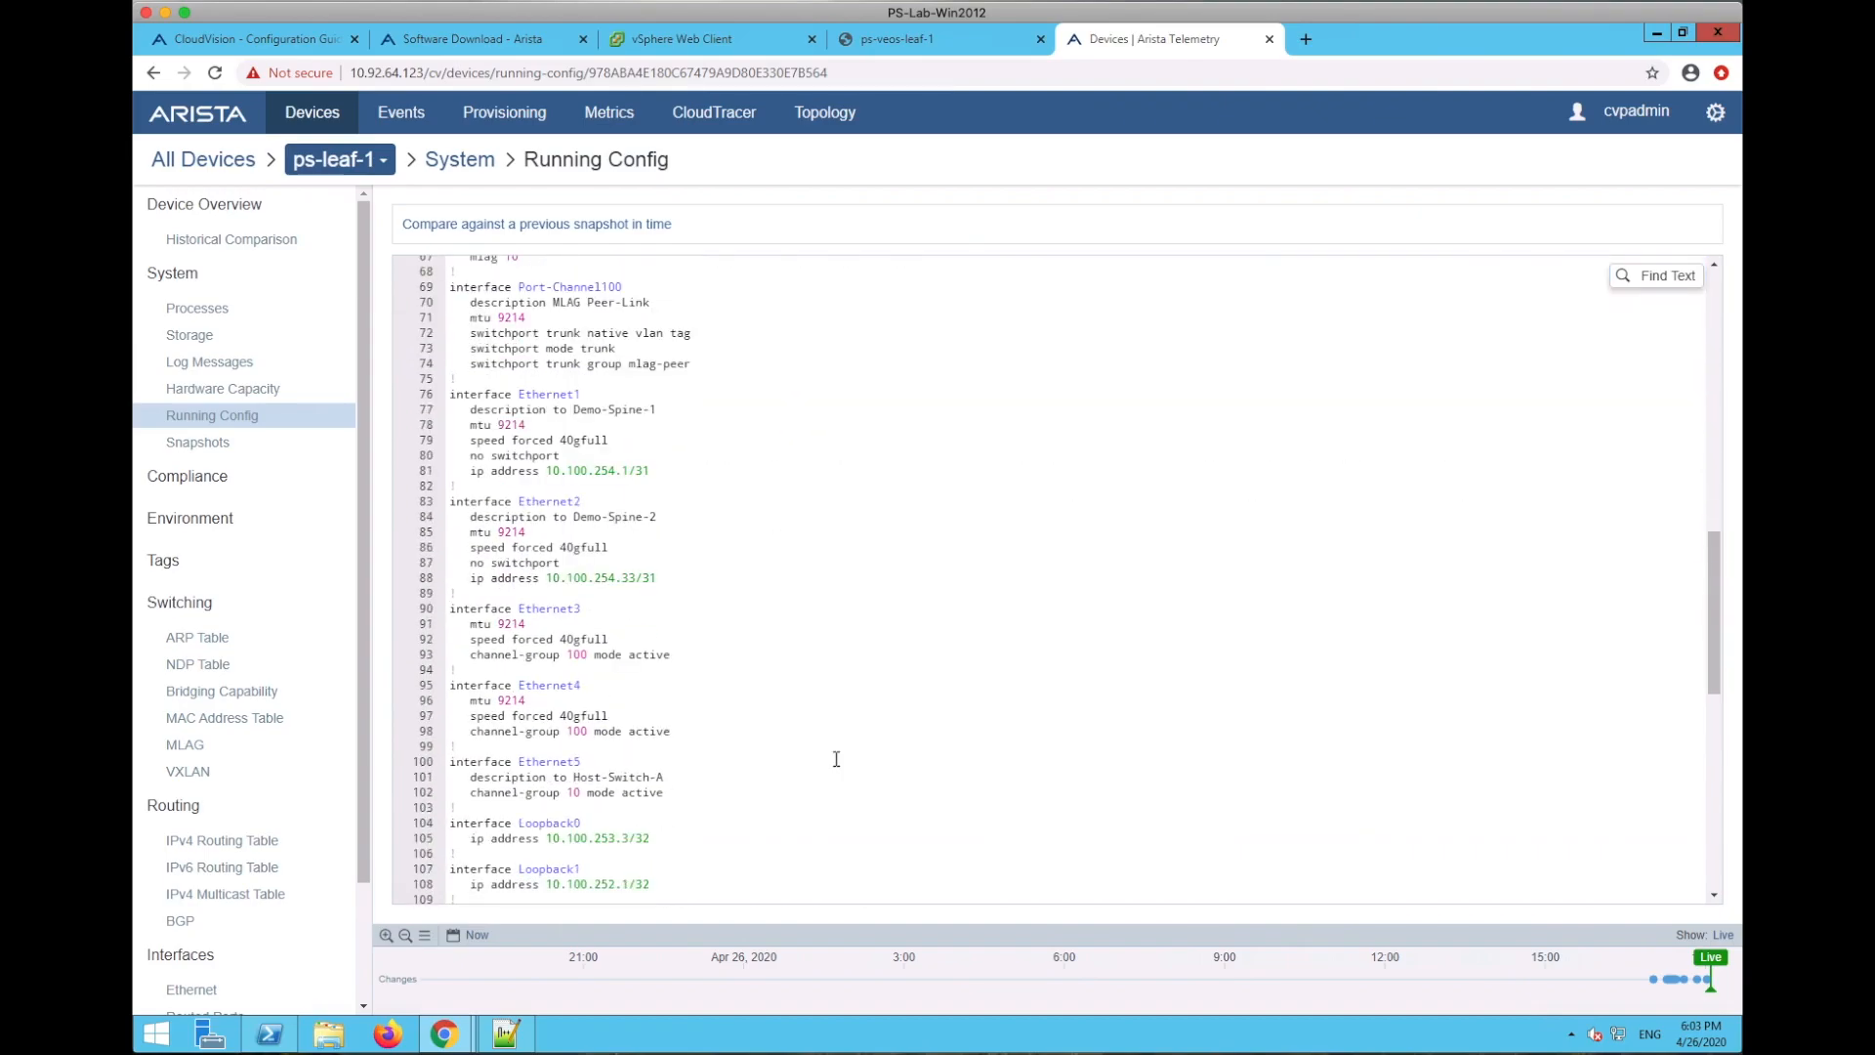
pyautogui.scroll(-2, 836, 759)
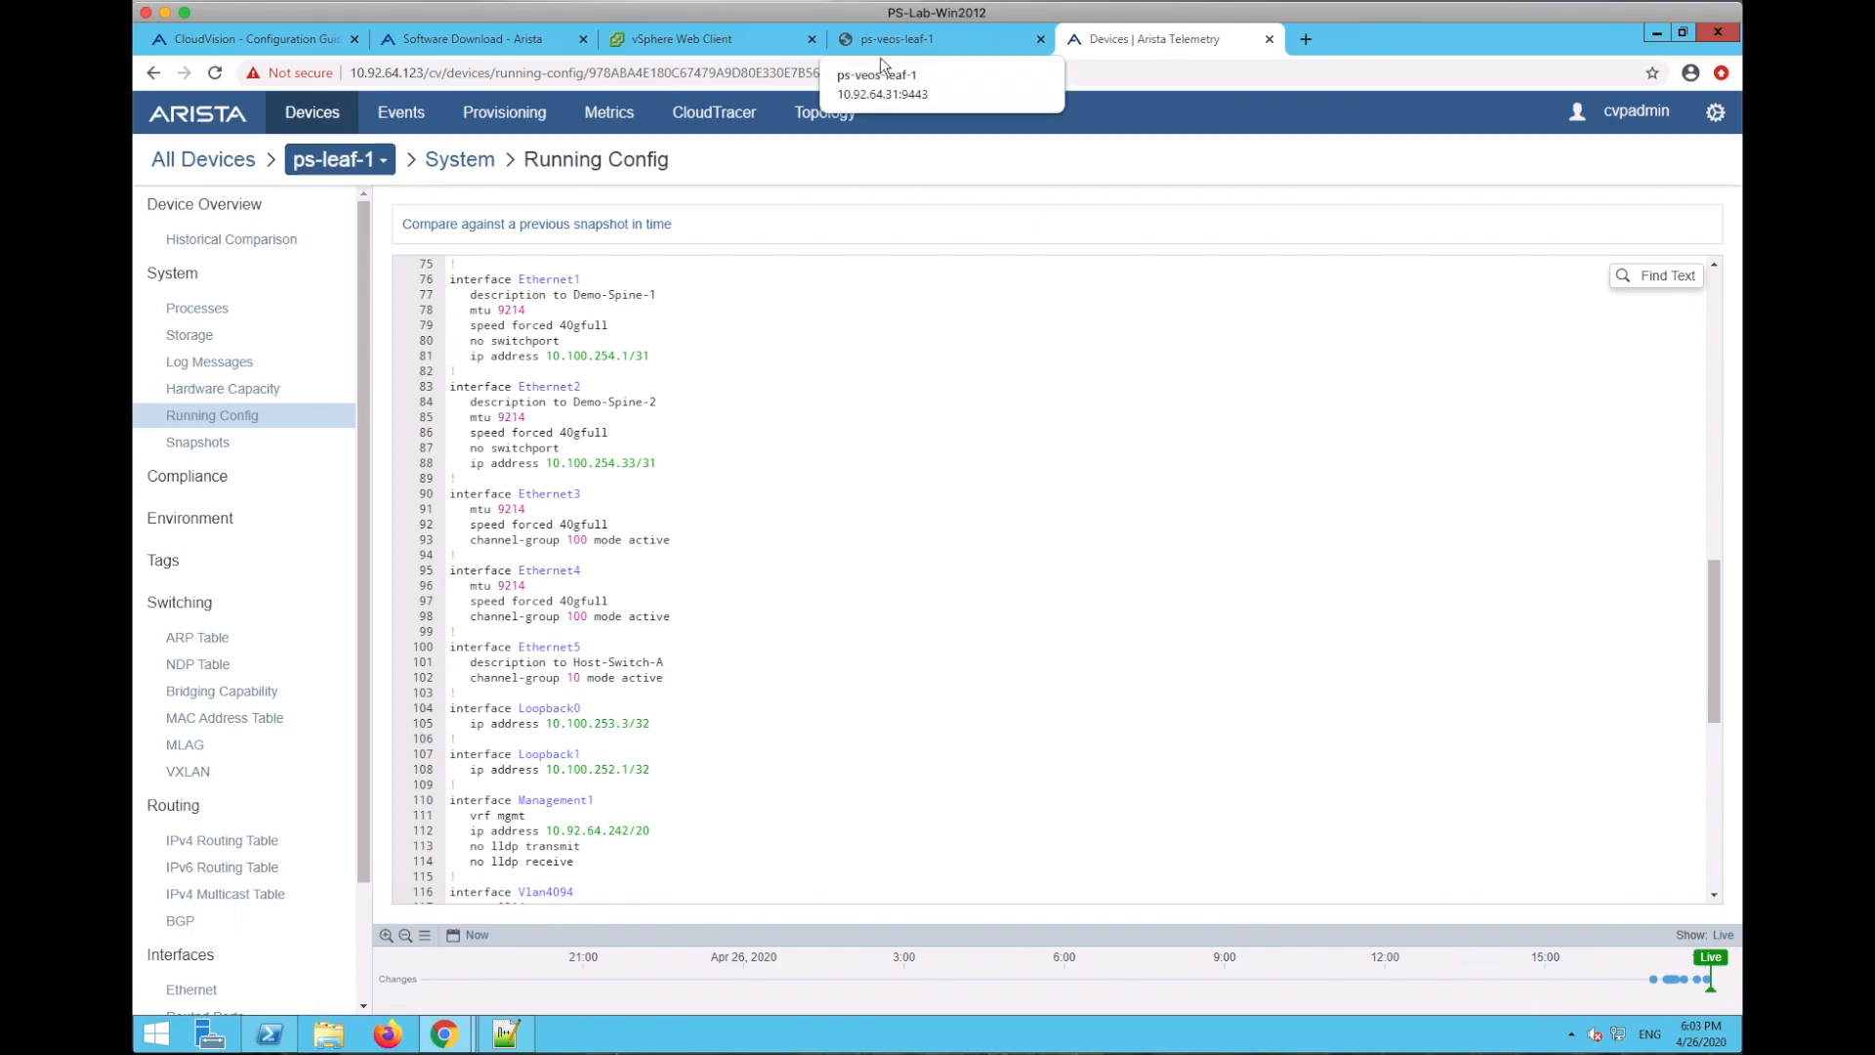
# - Show the Demo-mlag rack and ps-leaf-1 details in the network topology
pyautogui.click(830, 115)
pyautogui.click(1111, 528)
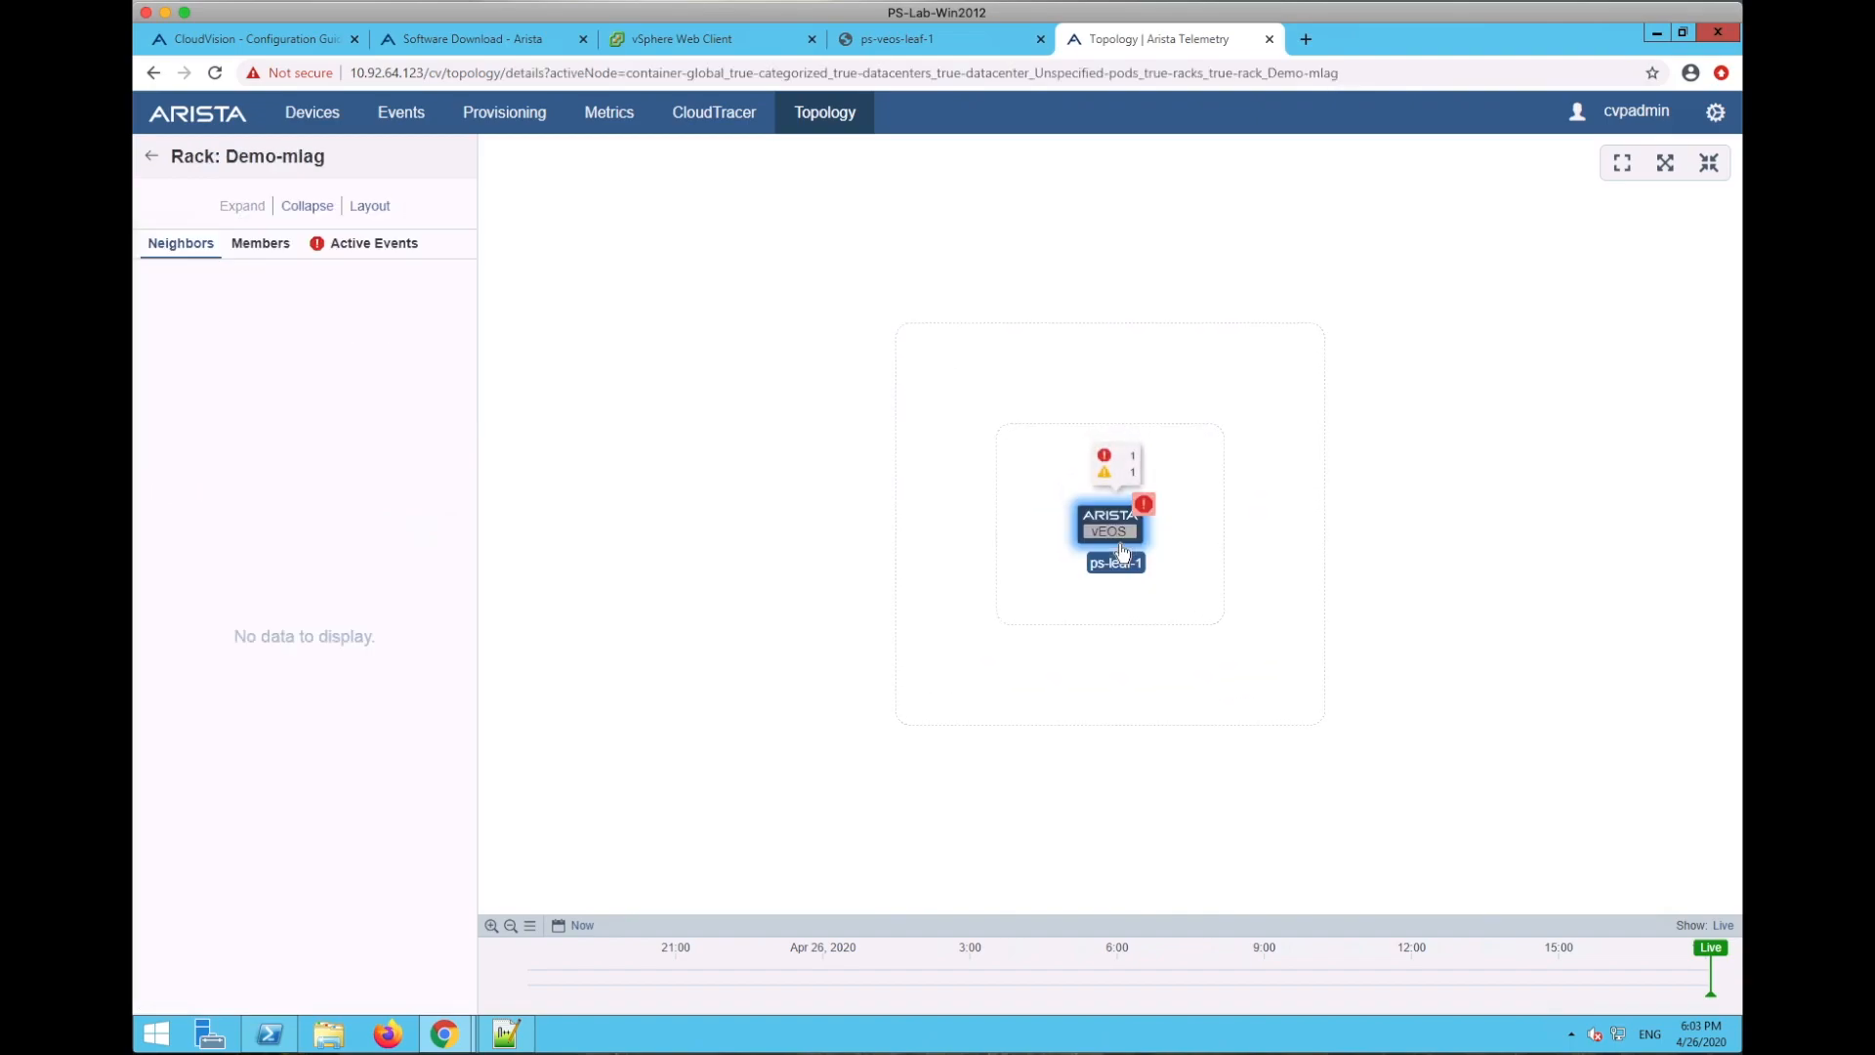
pyautogui.click(1114, 533)
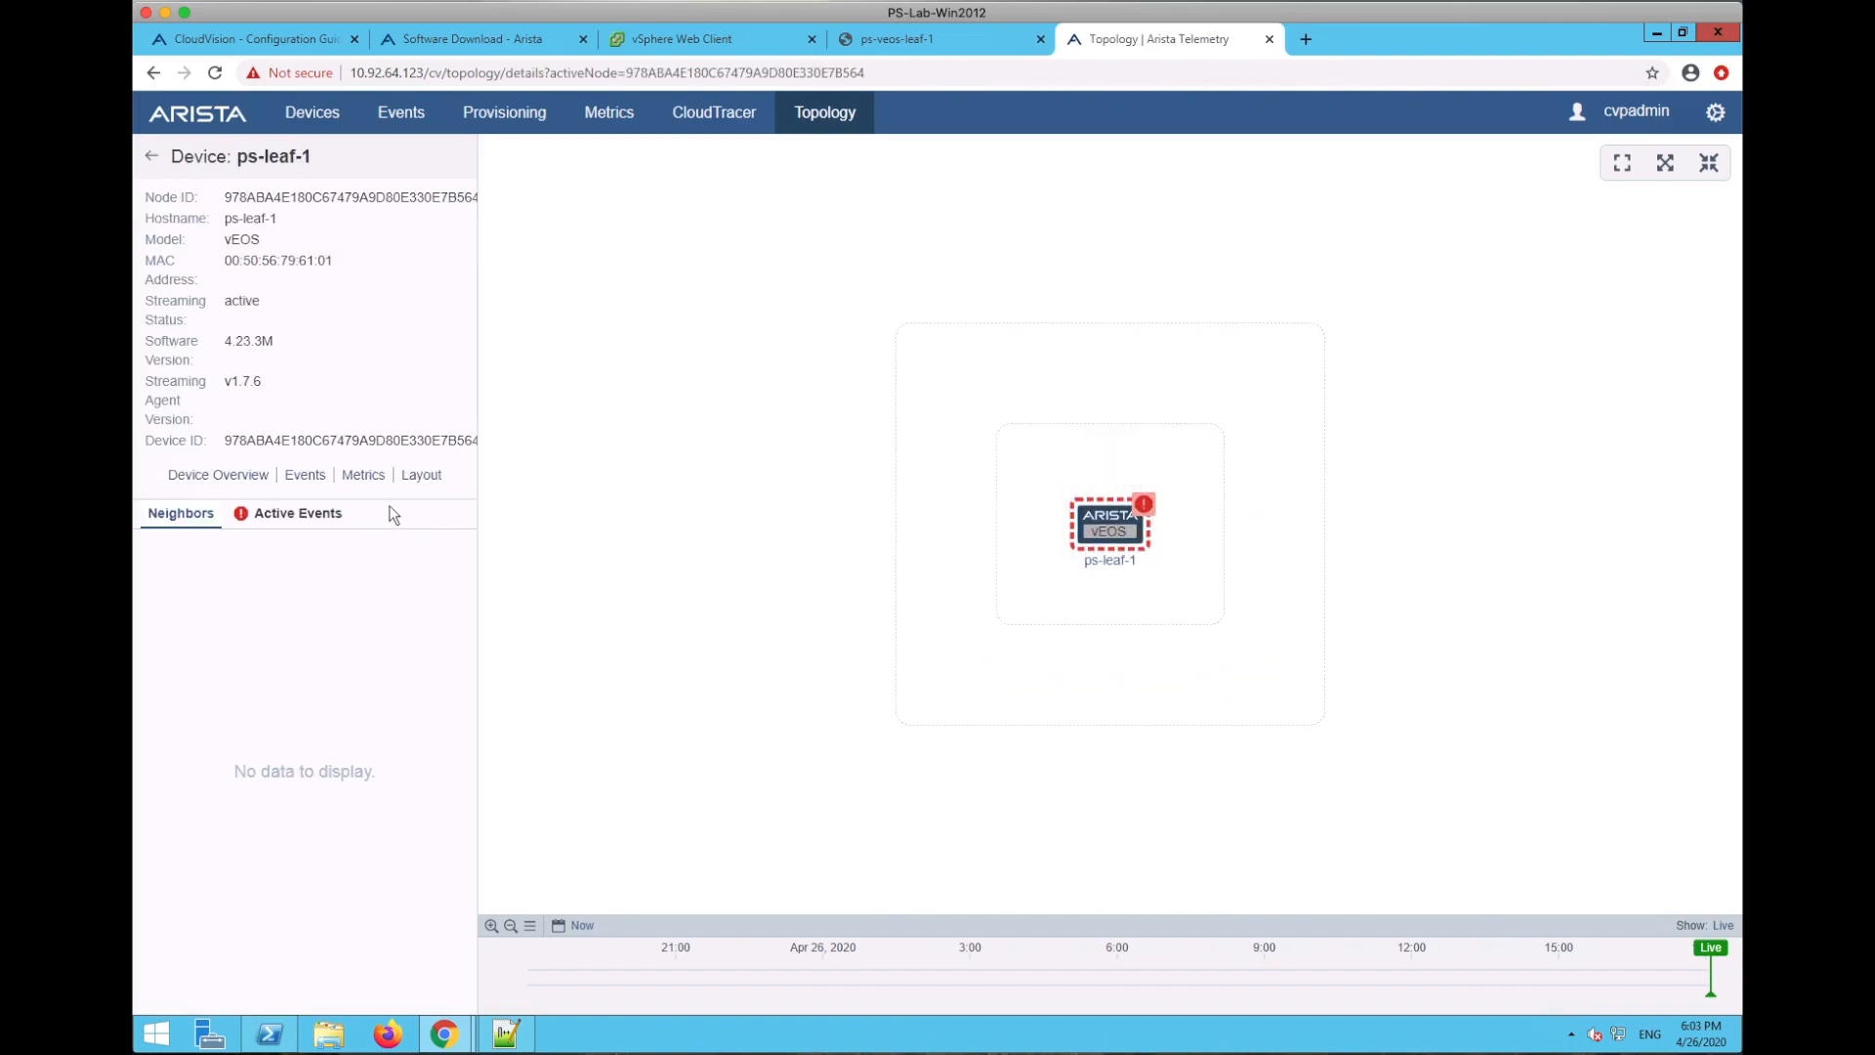
# - Return to ps-leaf-1's running config and open its IPv4 routing table with seven routes
pyautogui.click(324, 117)
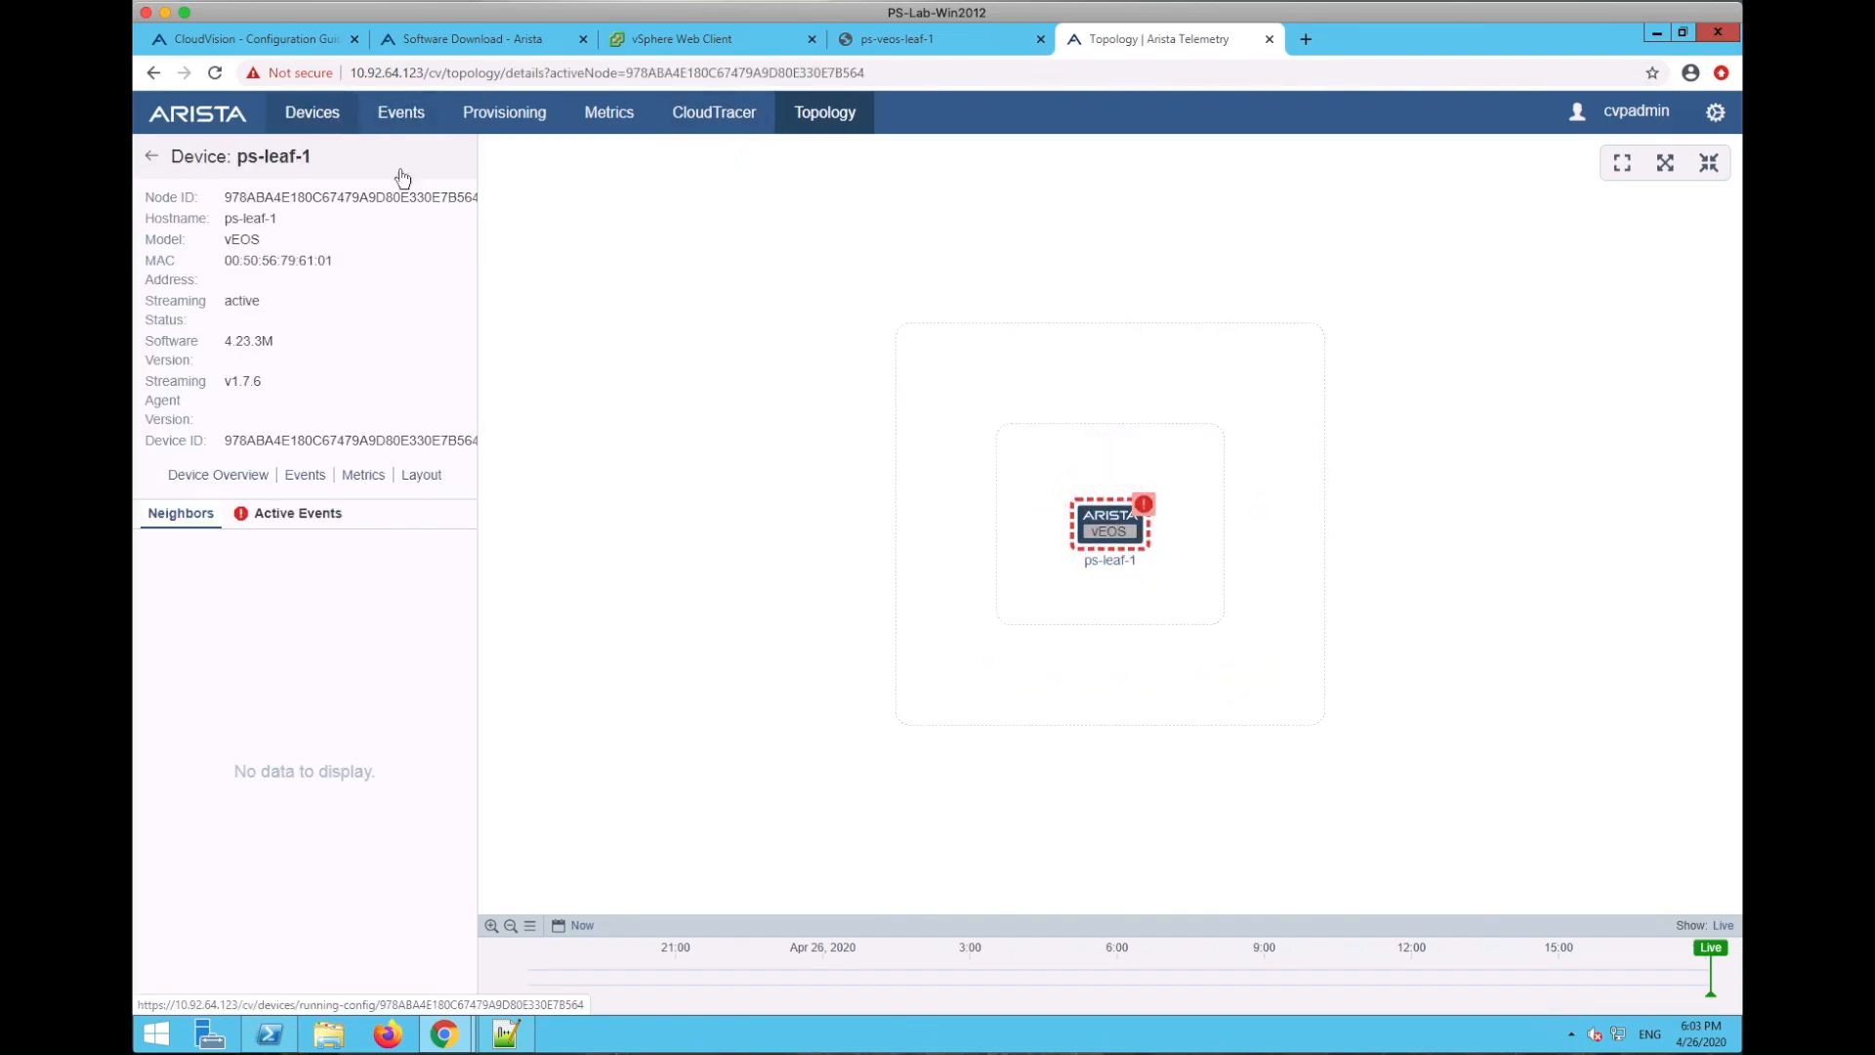
pyautogui.scroll(-20, 974, 637)
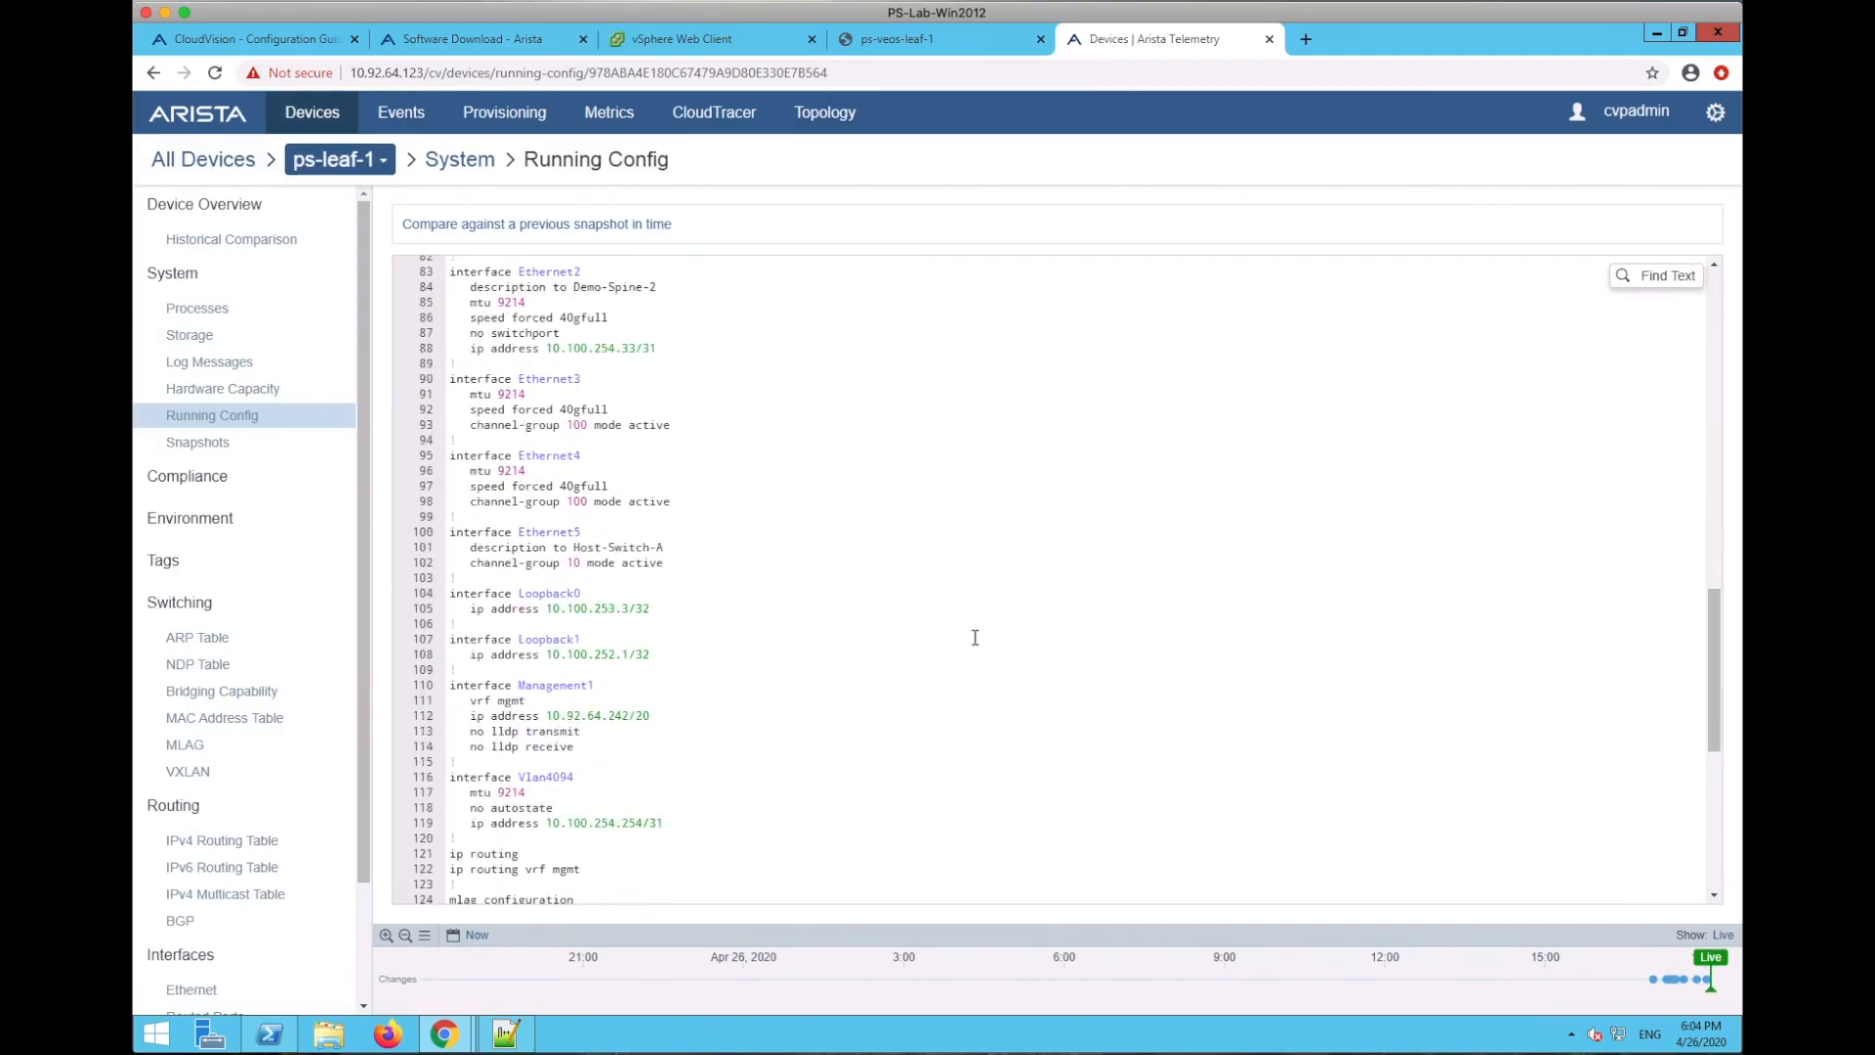
pyautogui.scroll(20, 974, 636)
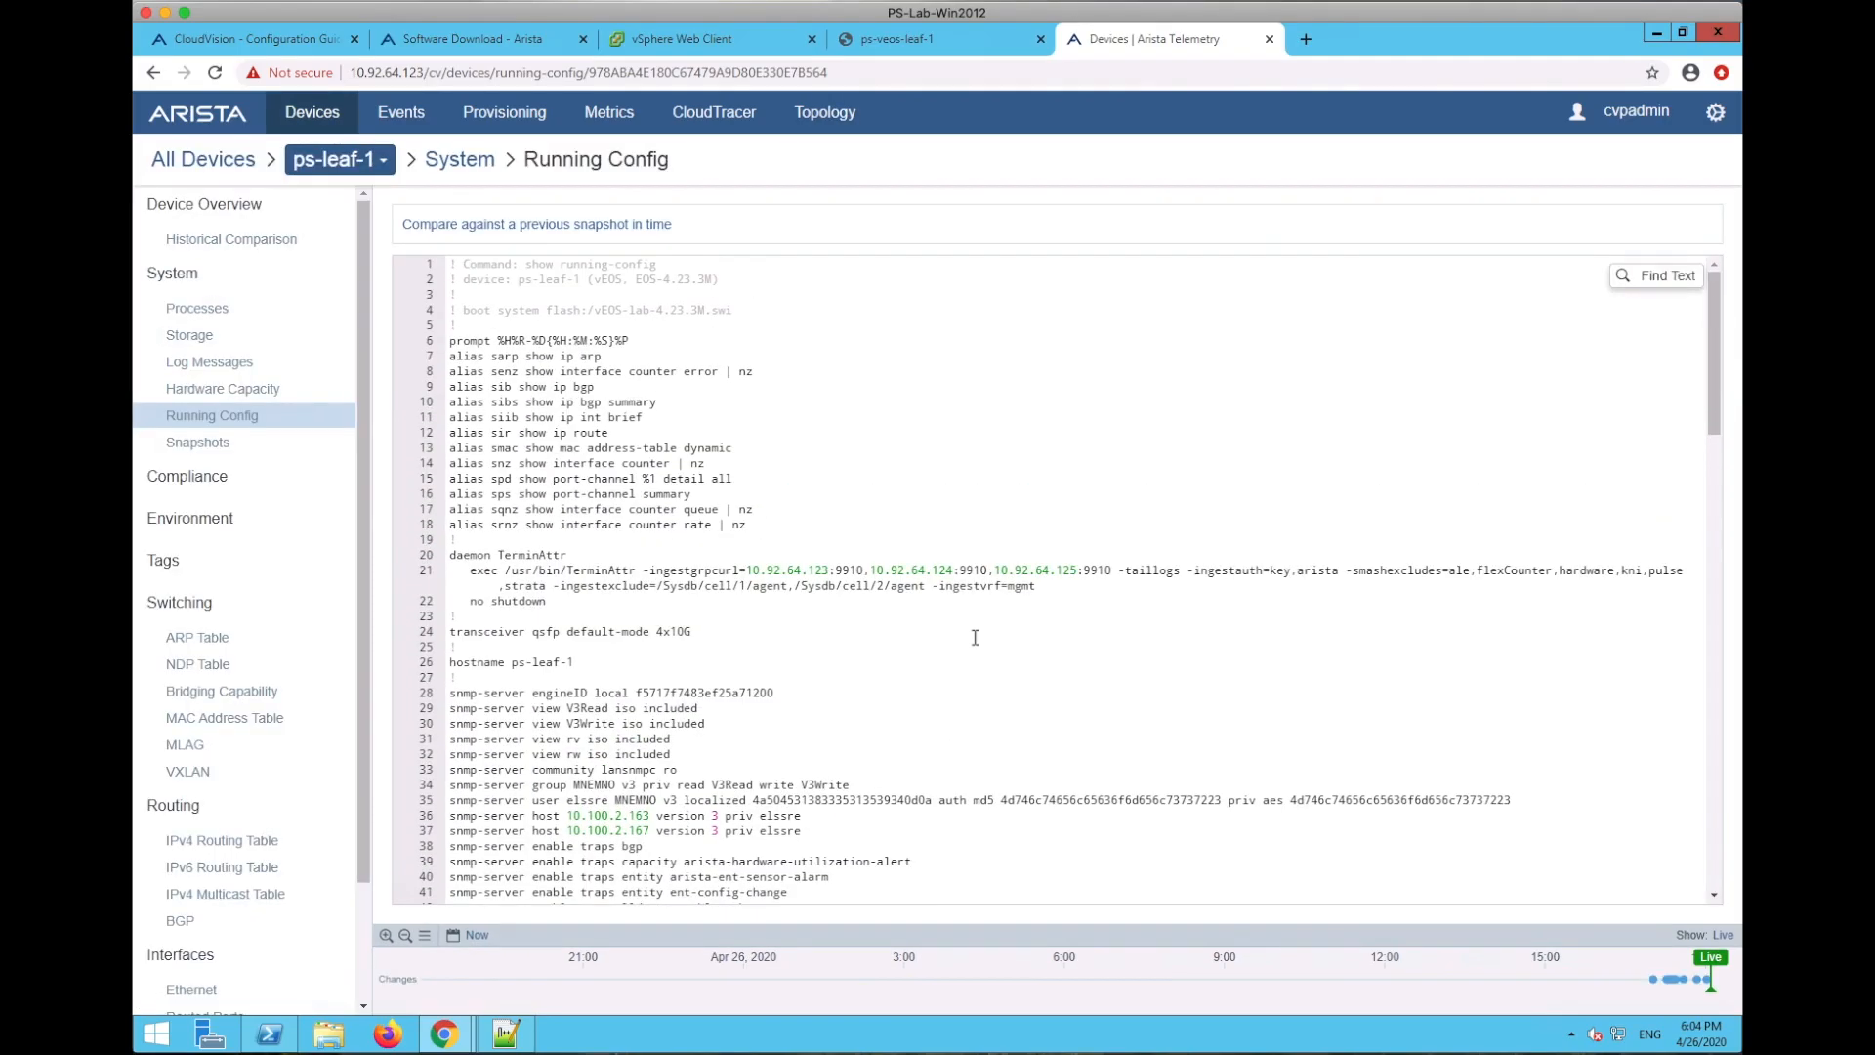
pyautogui.scroll(-15, 962, 636)
pyautogui.click(207, 843)
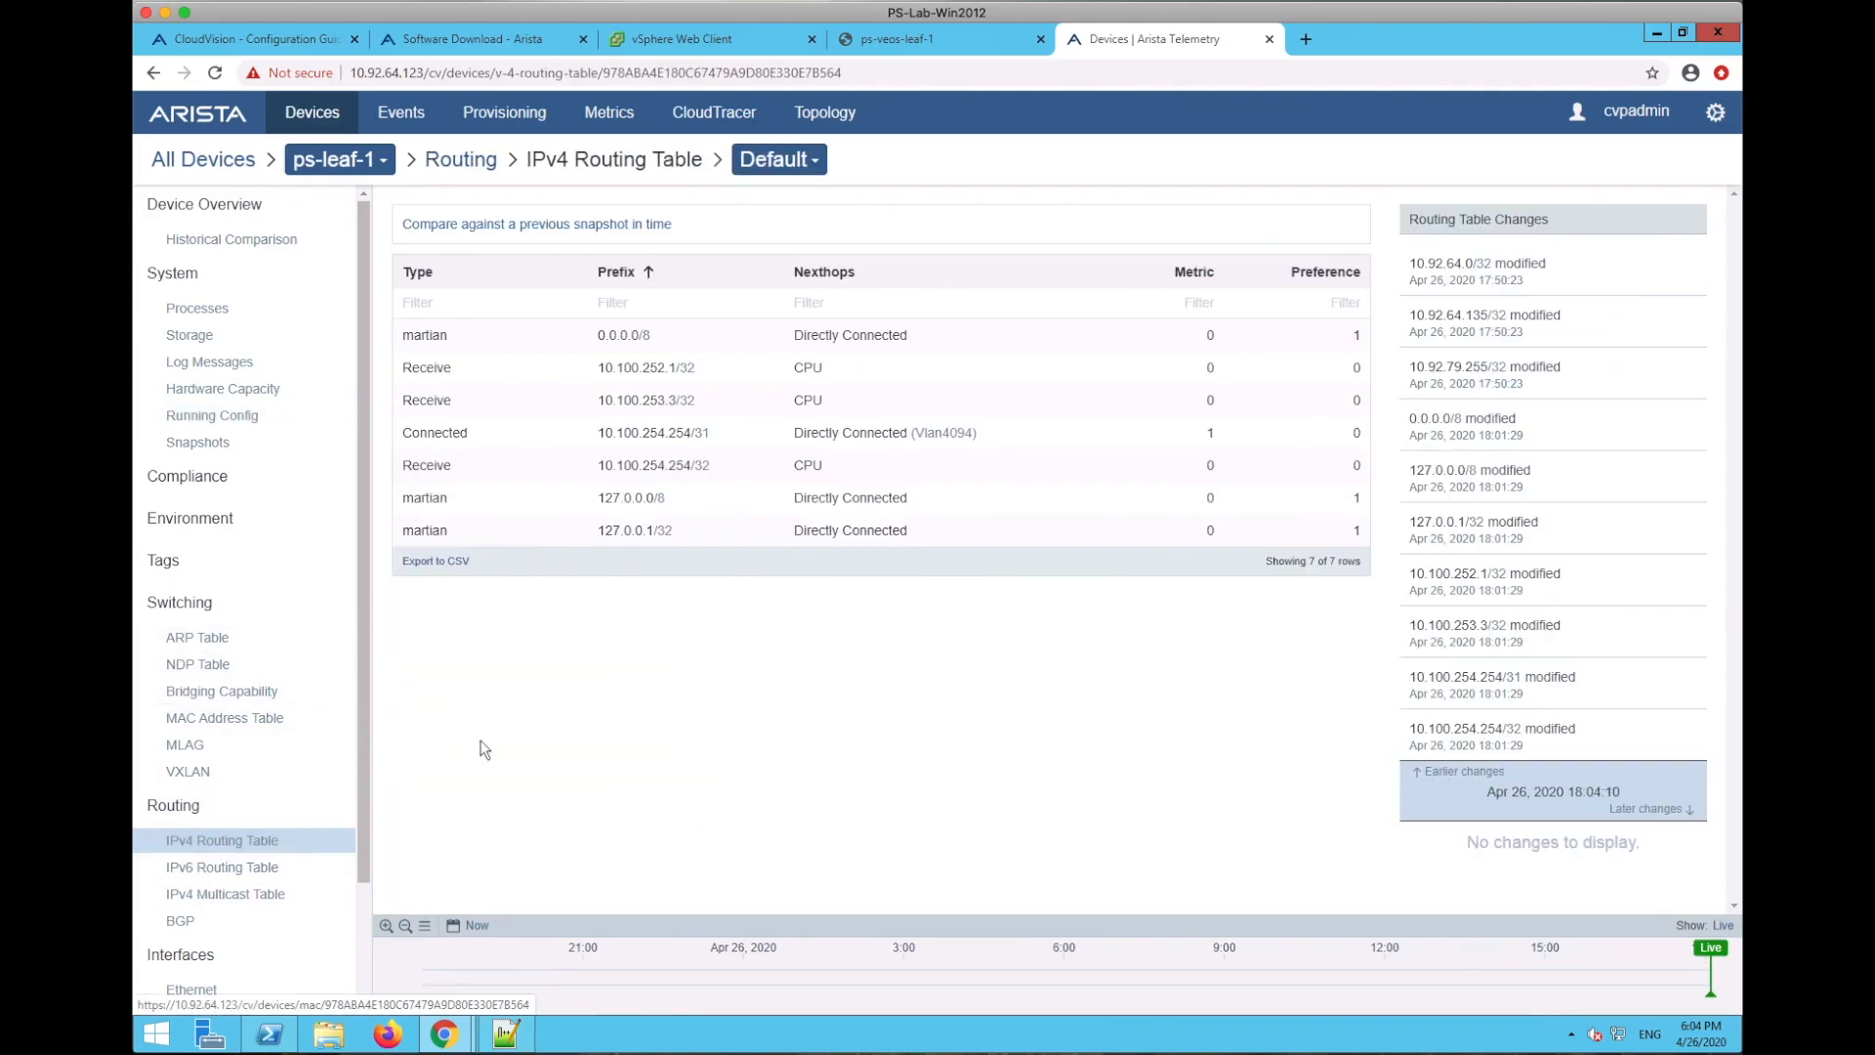
# - Check ps-leaf-1's MLAG status and MAC address table, then reposition the provisioning tree
pyautogui.scroll(-1, 353, 752)
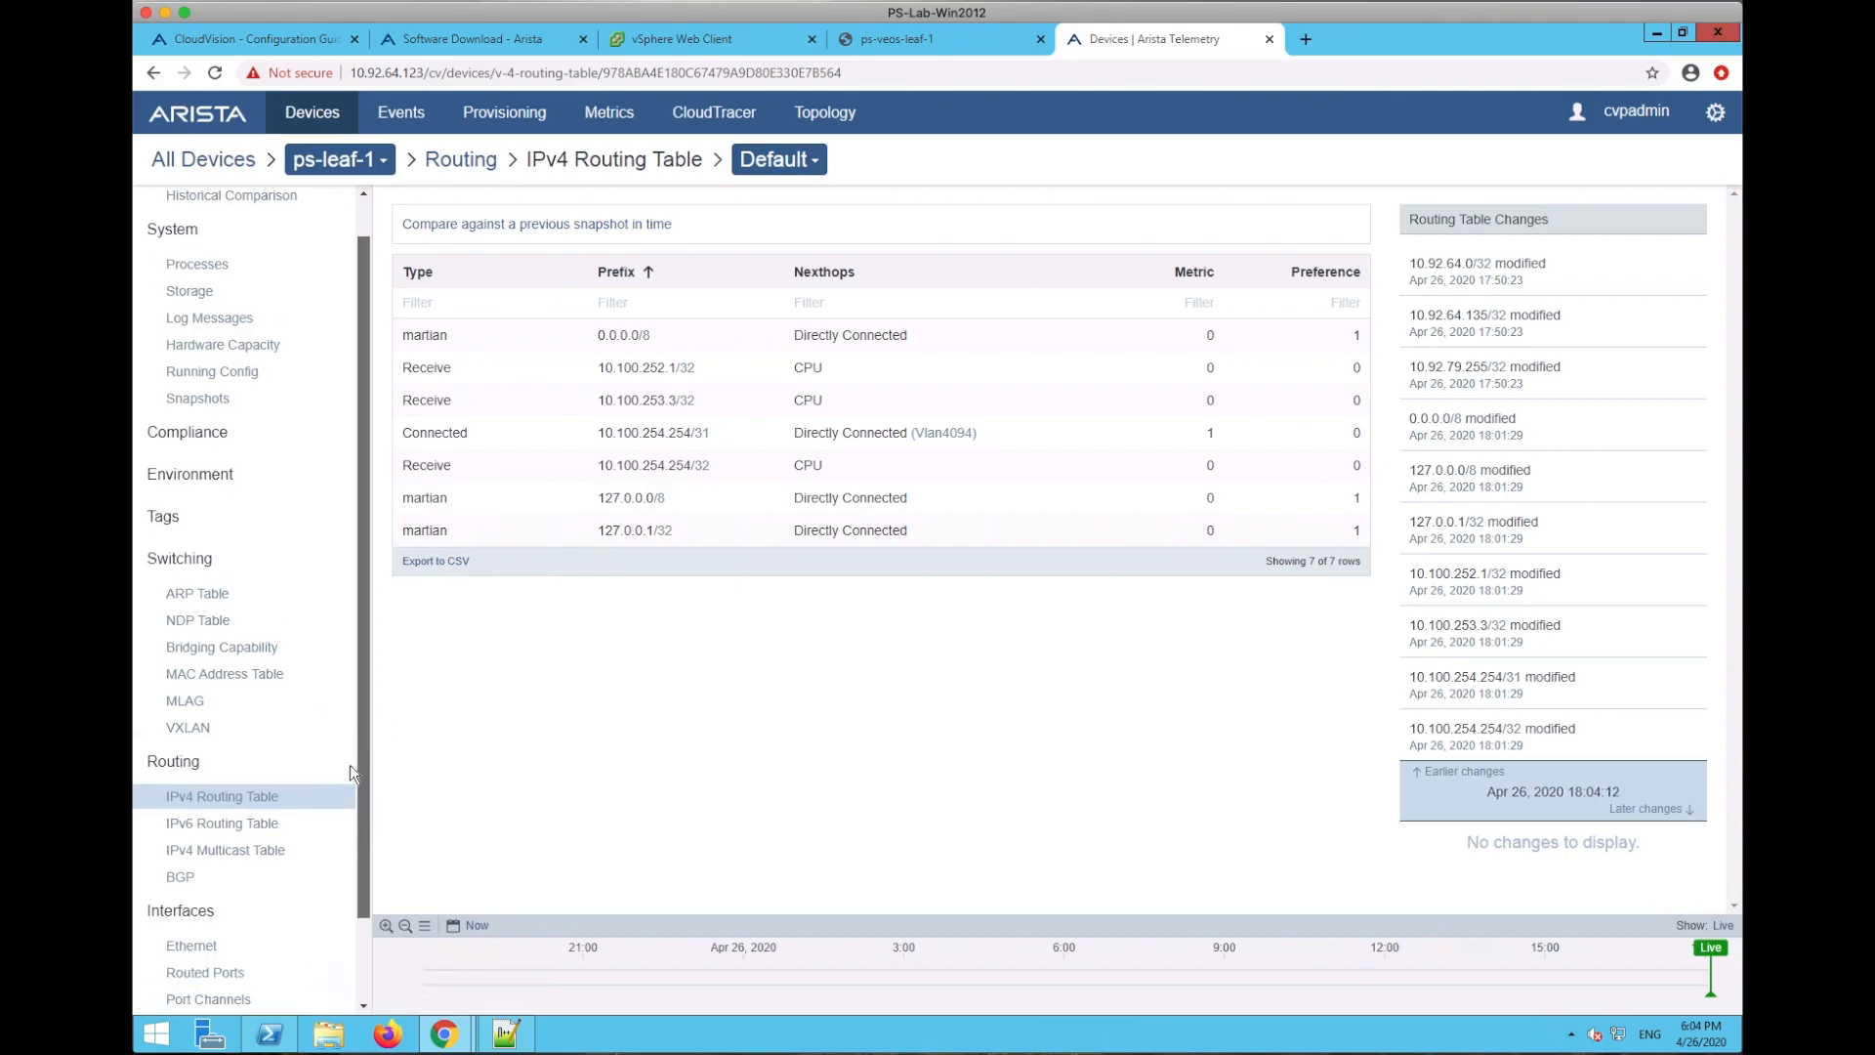
pyautogui.click(186, 702)
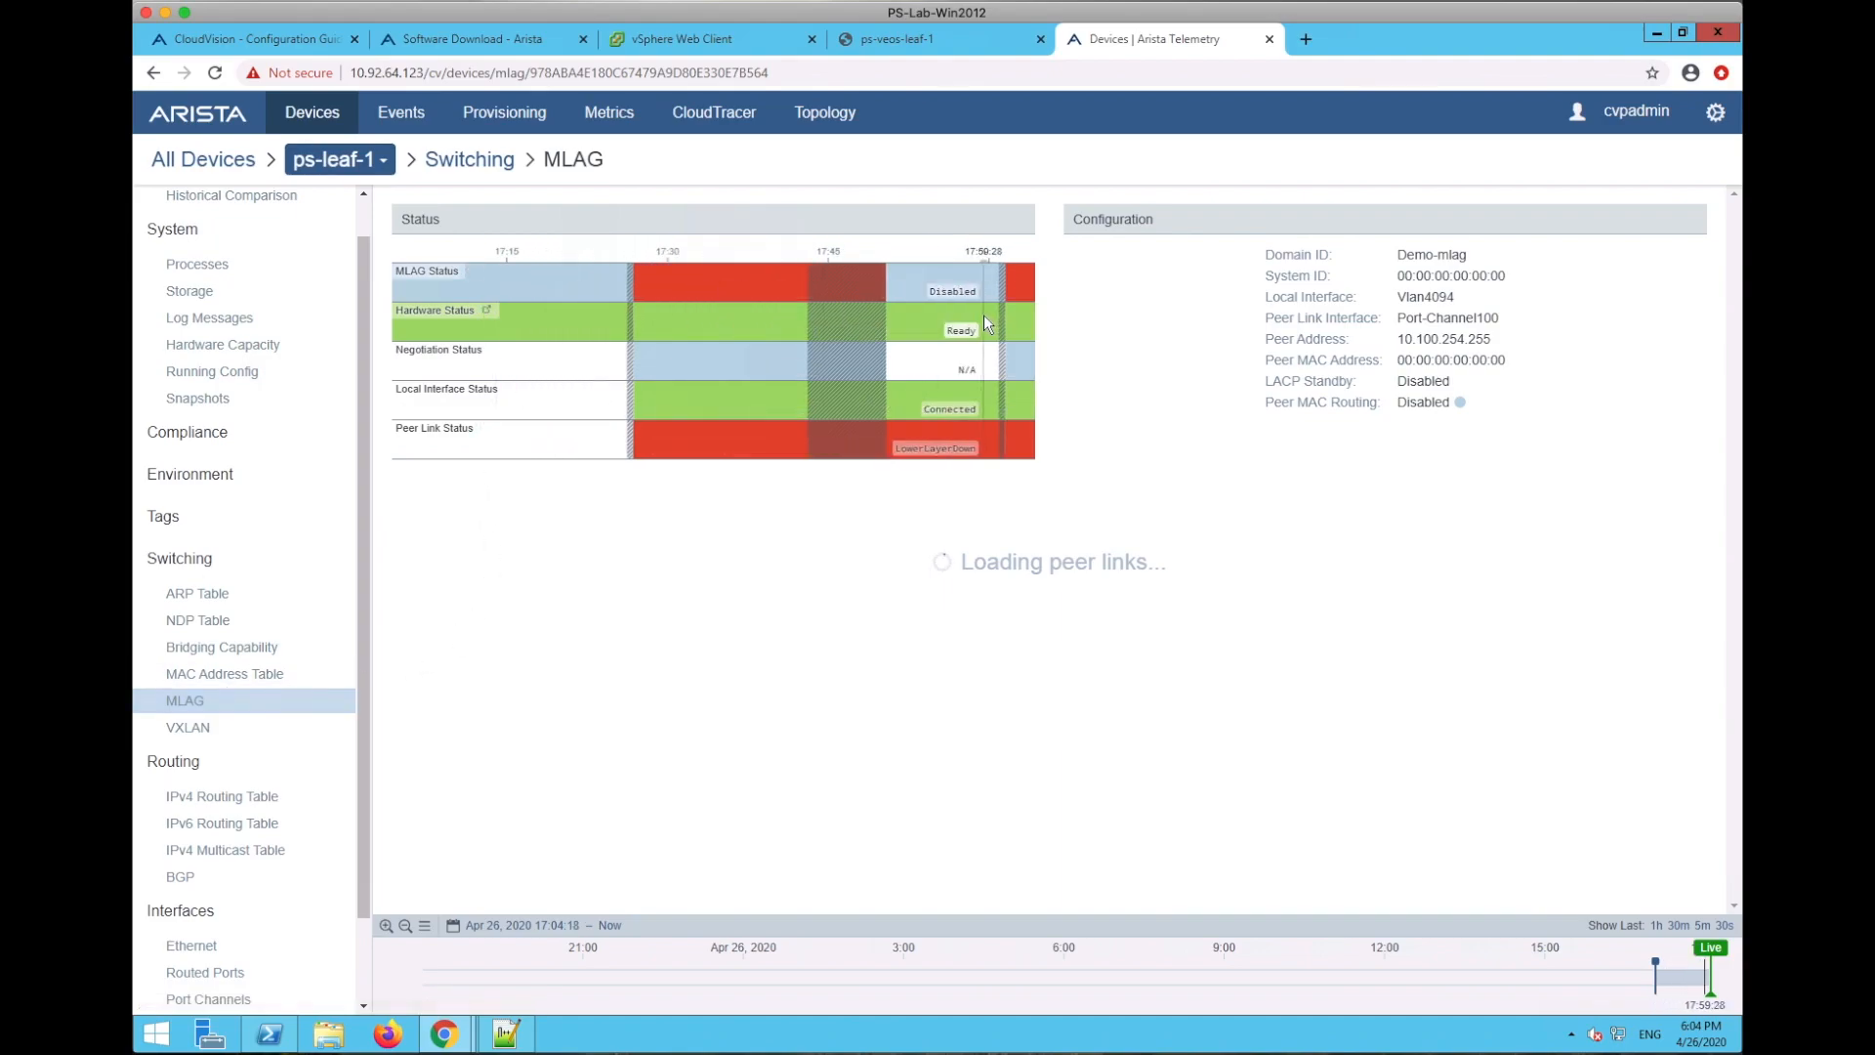
pyautogui.click(198, 675)
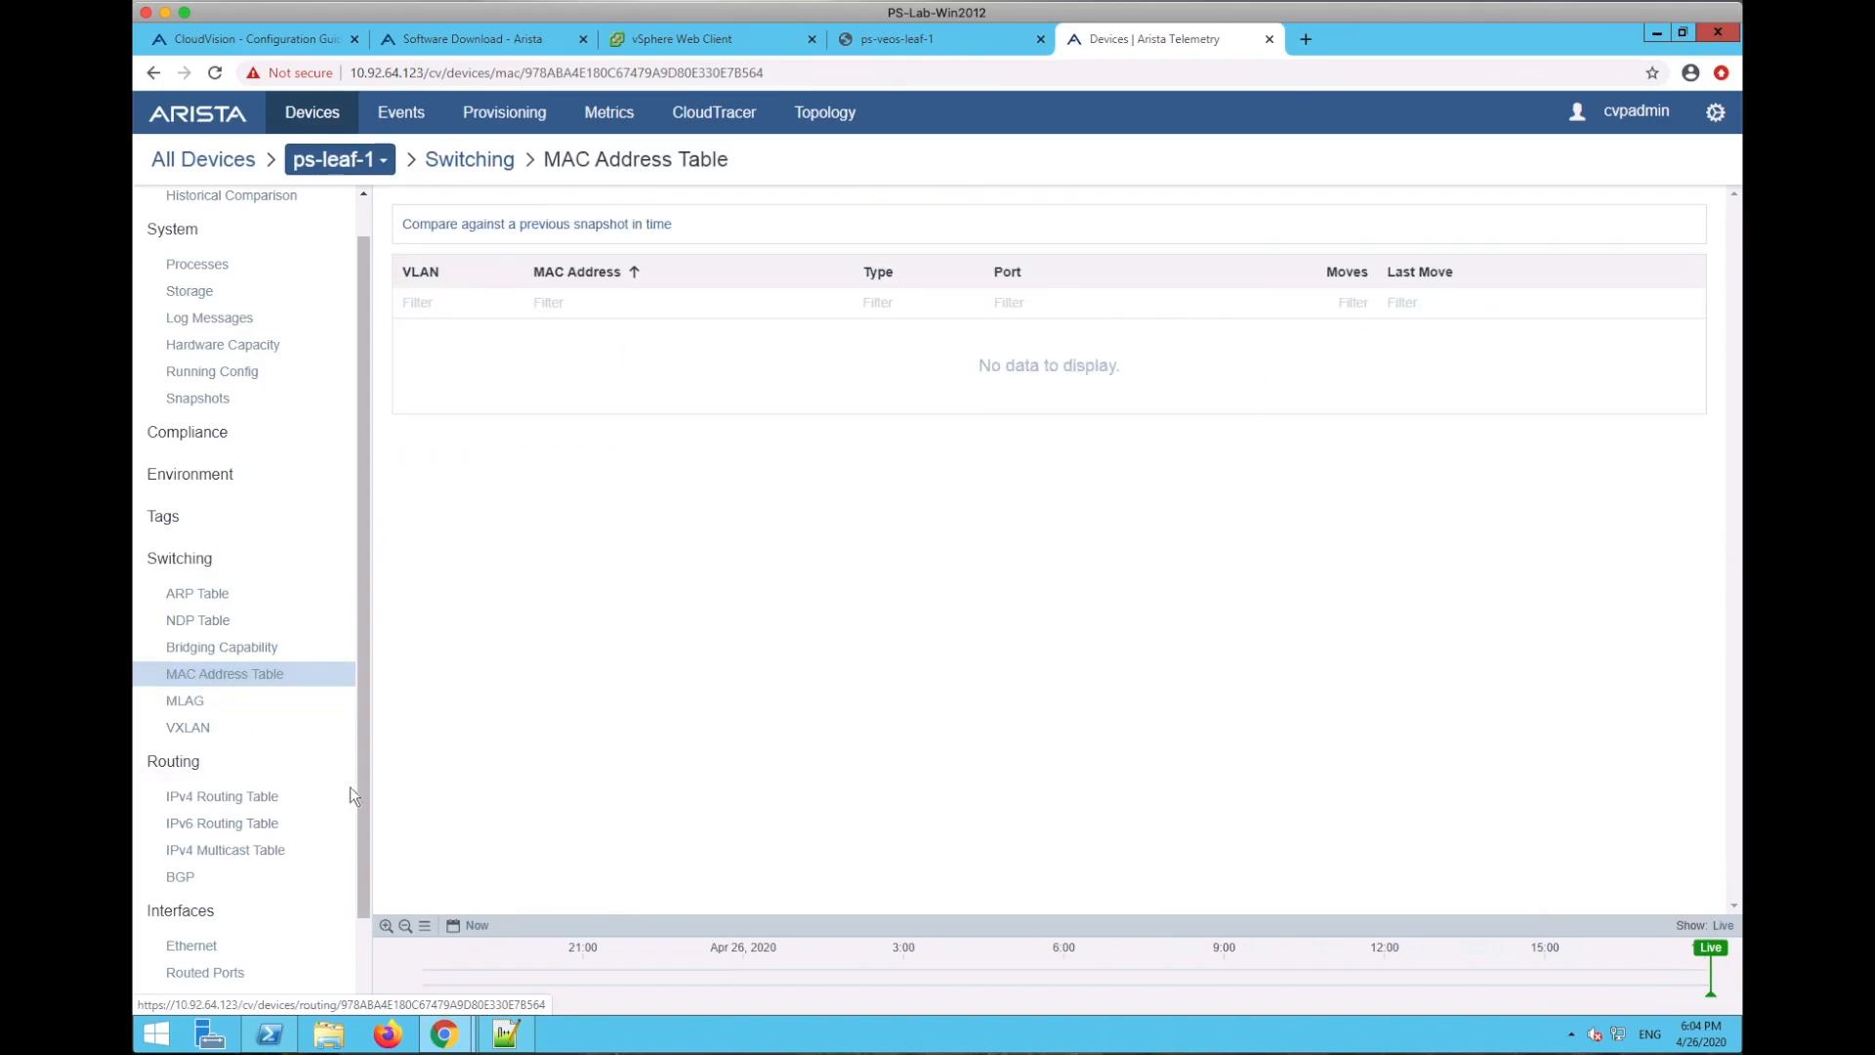
pyautogui.moveTo(361, 793)
pyautogui.mouseDown()
pyautogui.moveTo(364, 937)
pyautogui.moveTo(347, 762)
pyautogui.mouseUp()
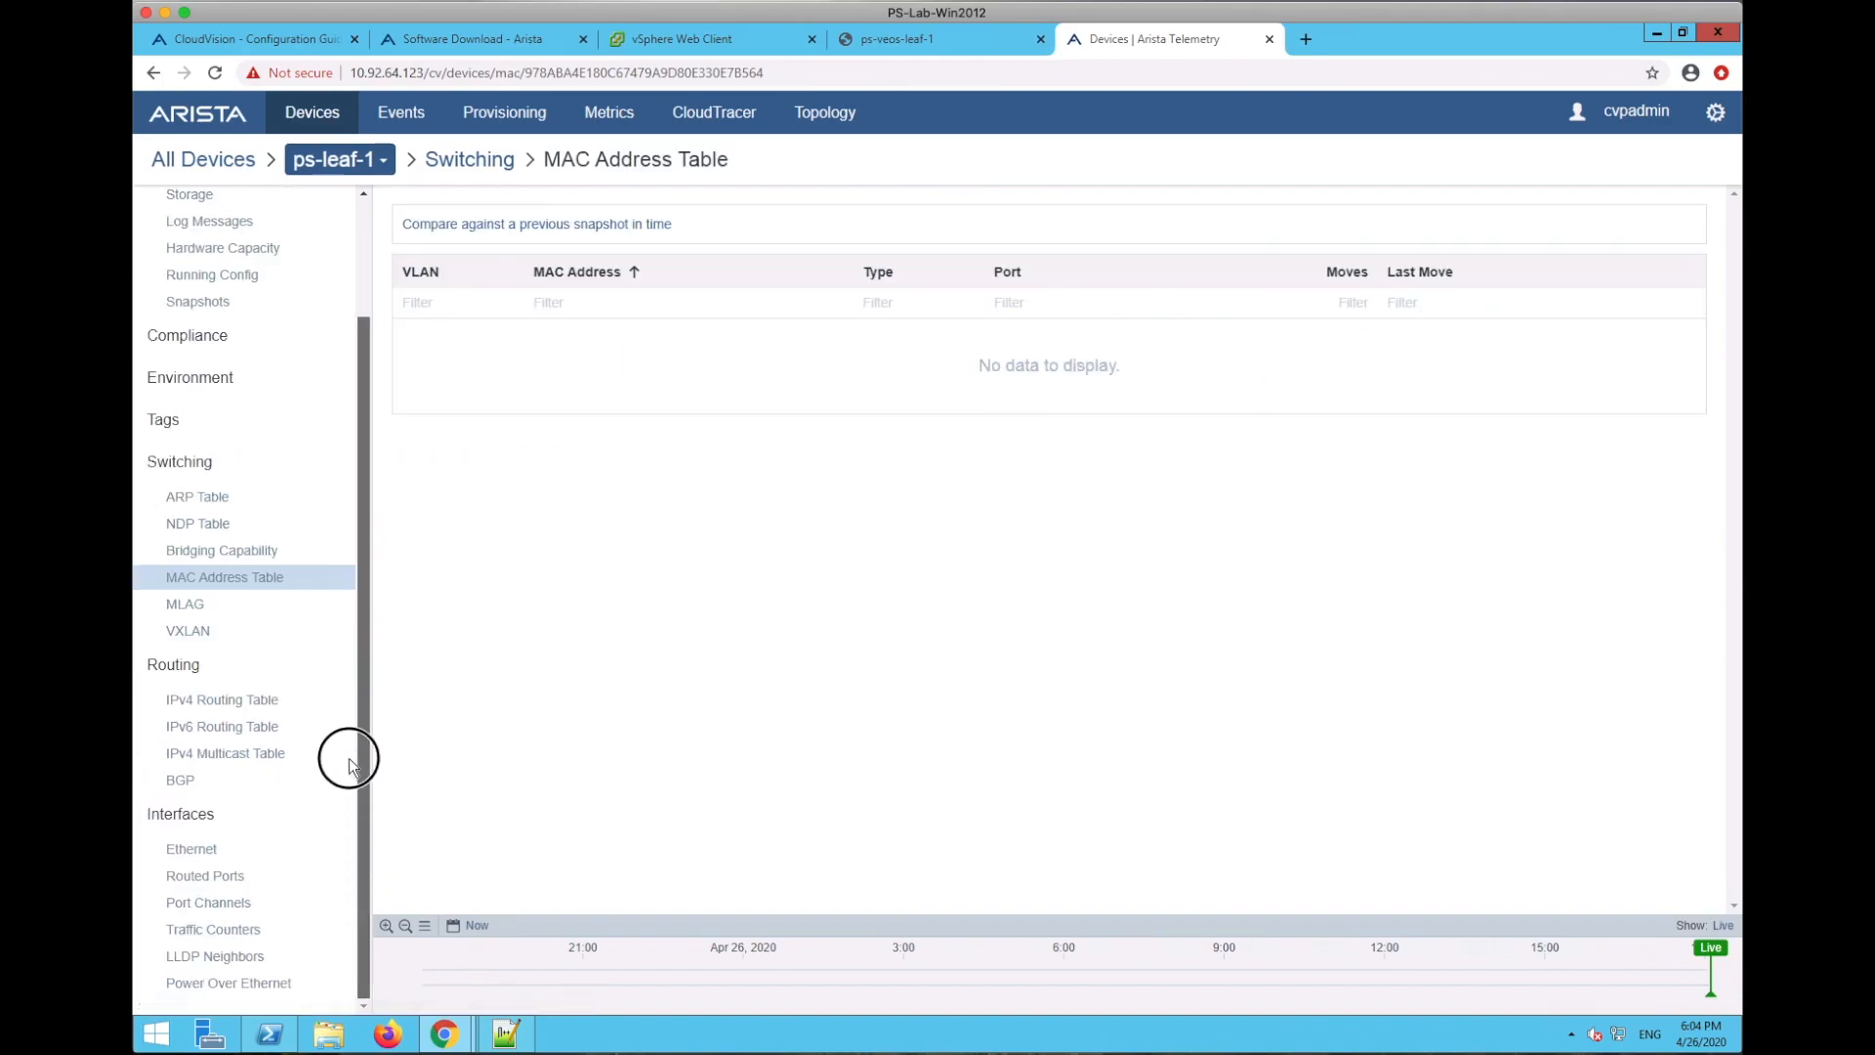
pyautogui.click(504, 114)
pyautogui.moveTo(808, 583); pyautogui.dragTo(745, 642)
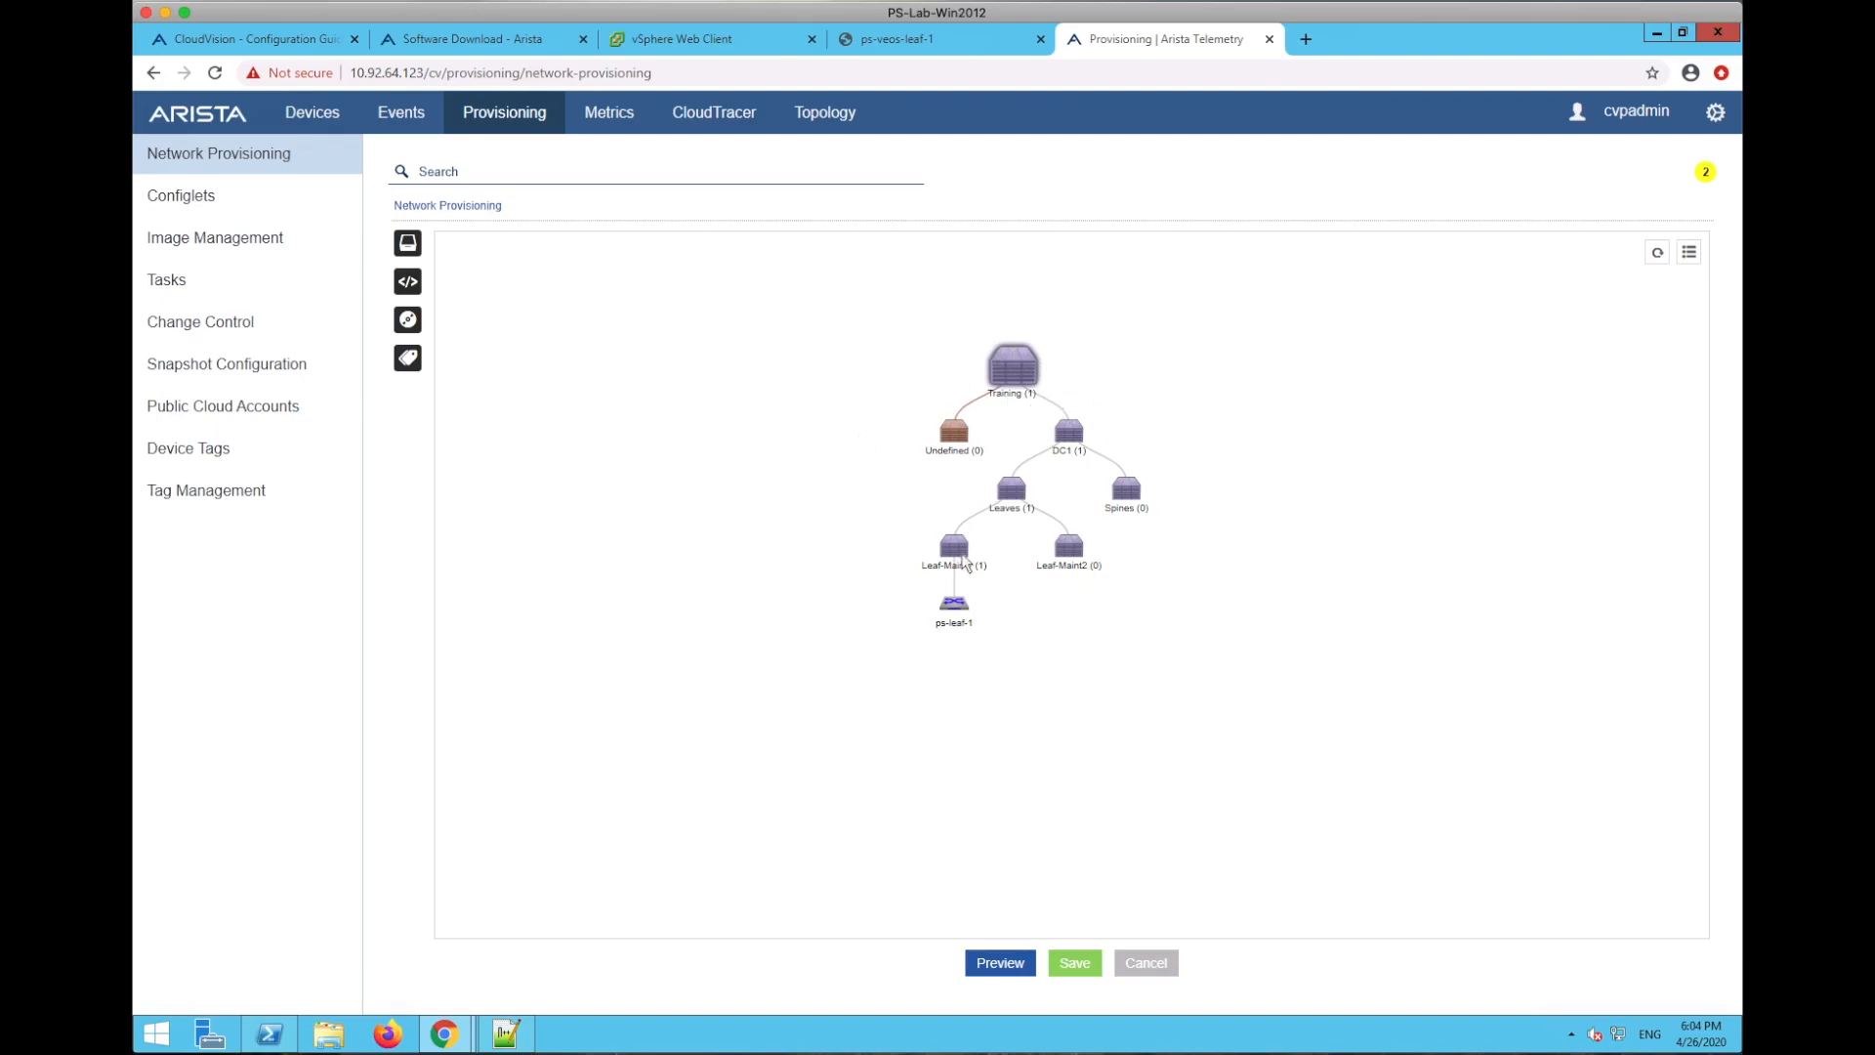
pyautogui.rightClick(961, 600)
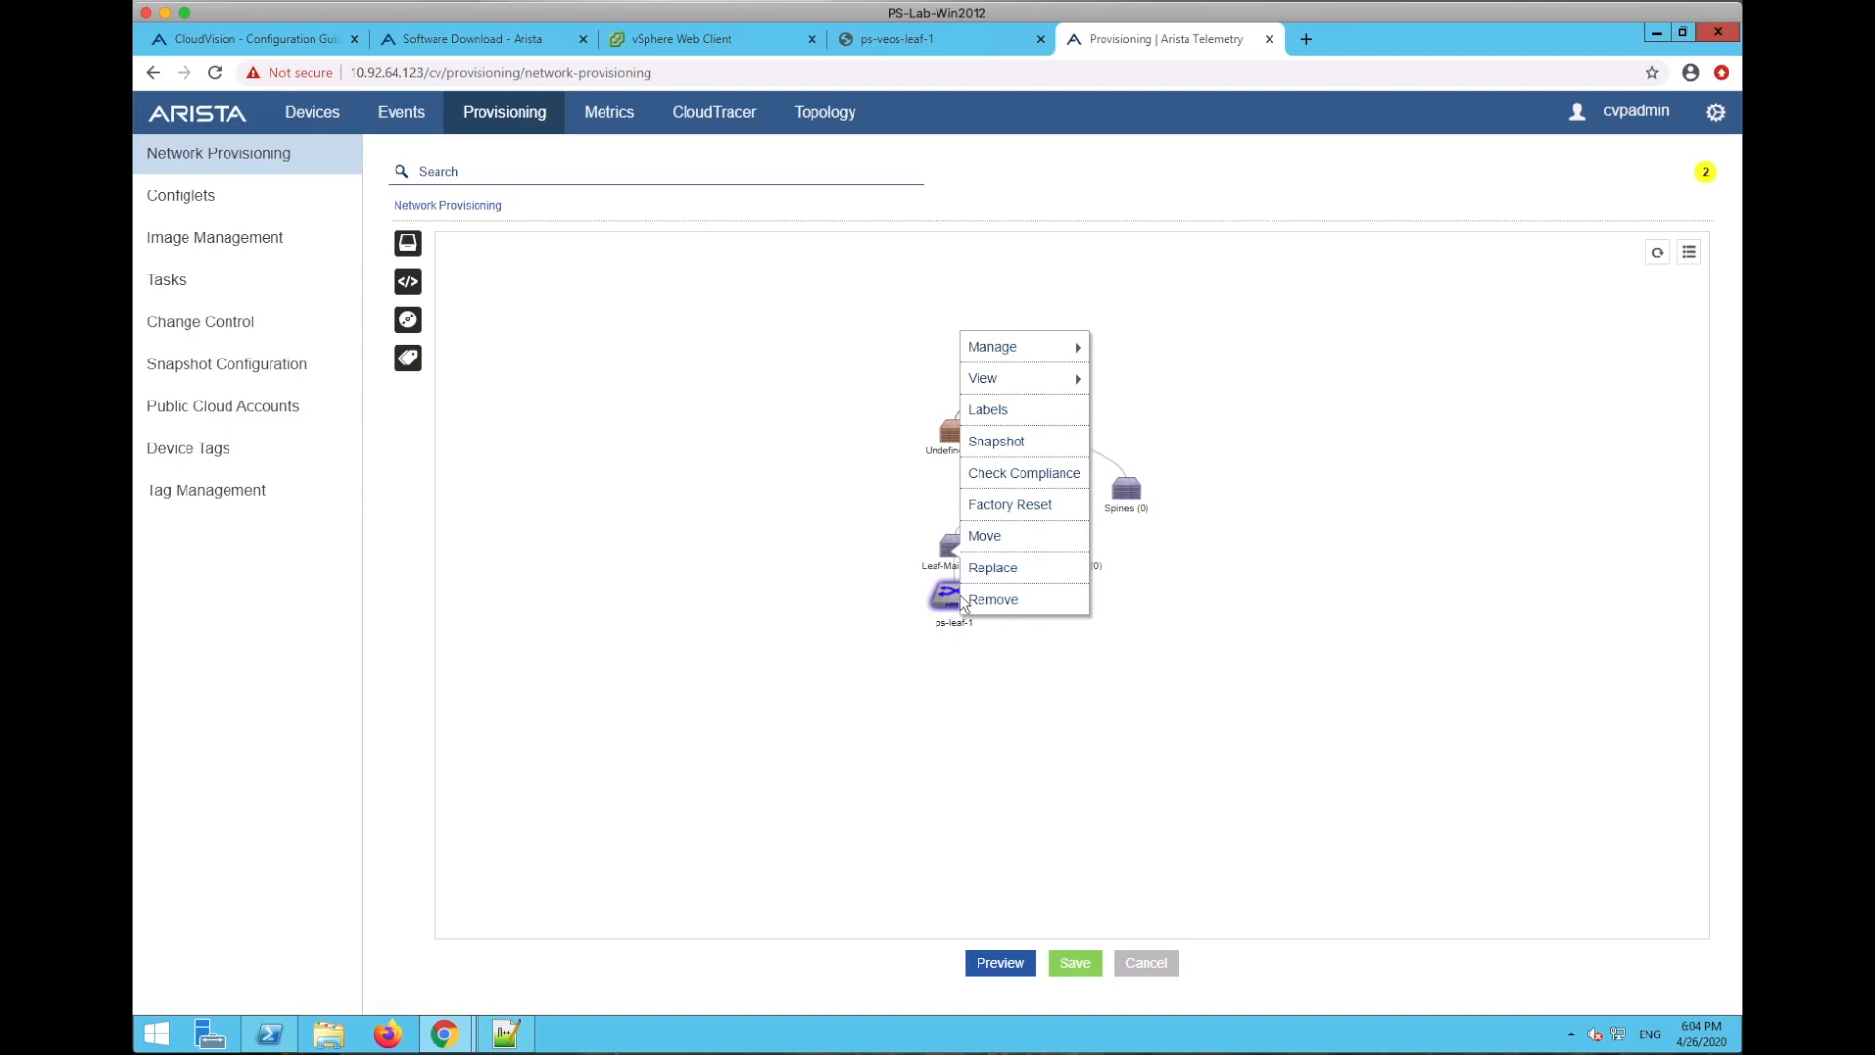
pyautogui.moveTo(1062, 354)
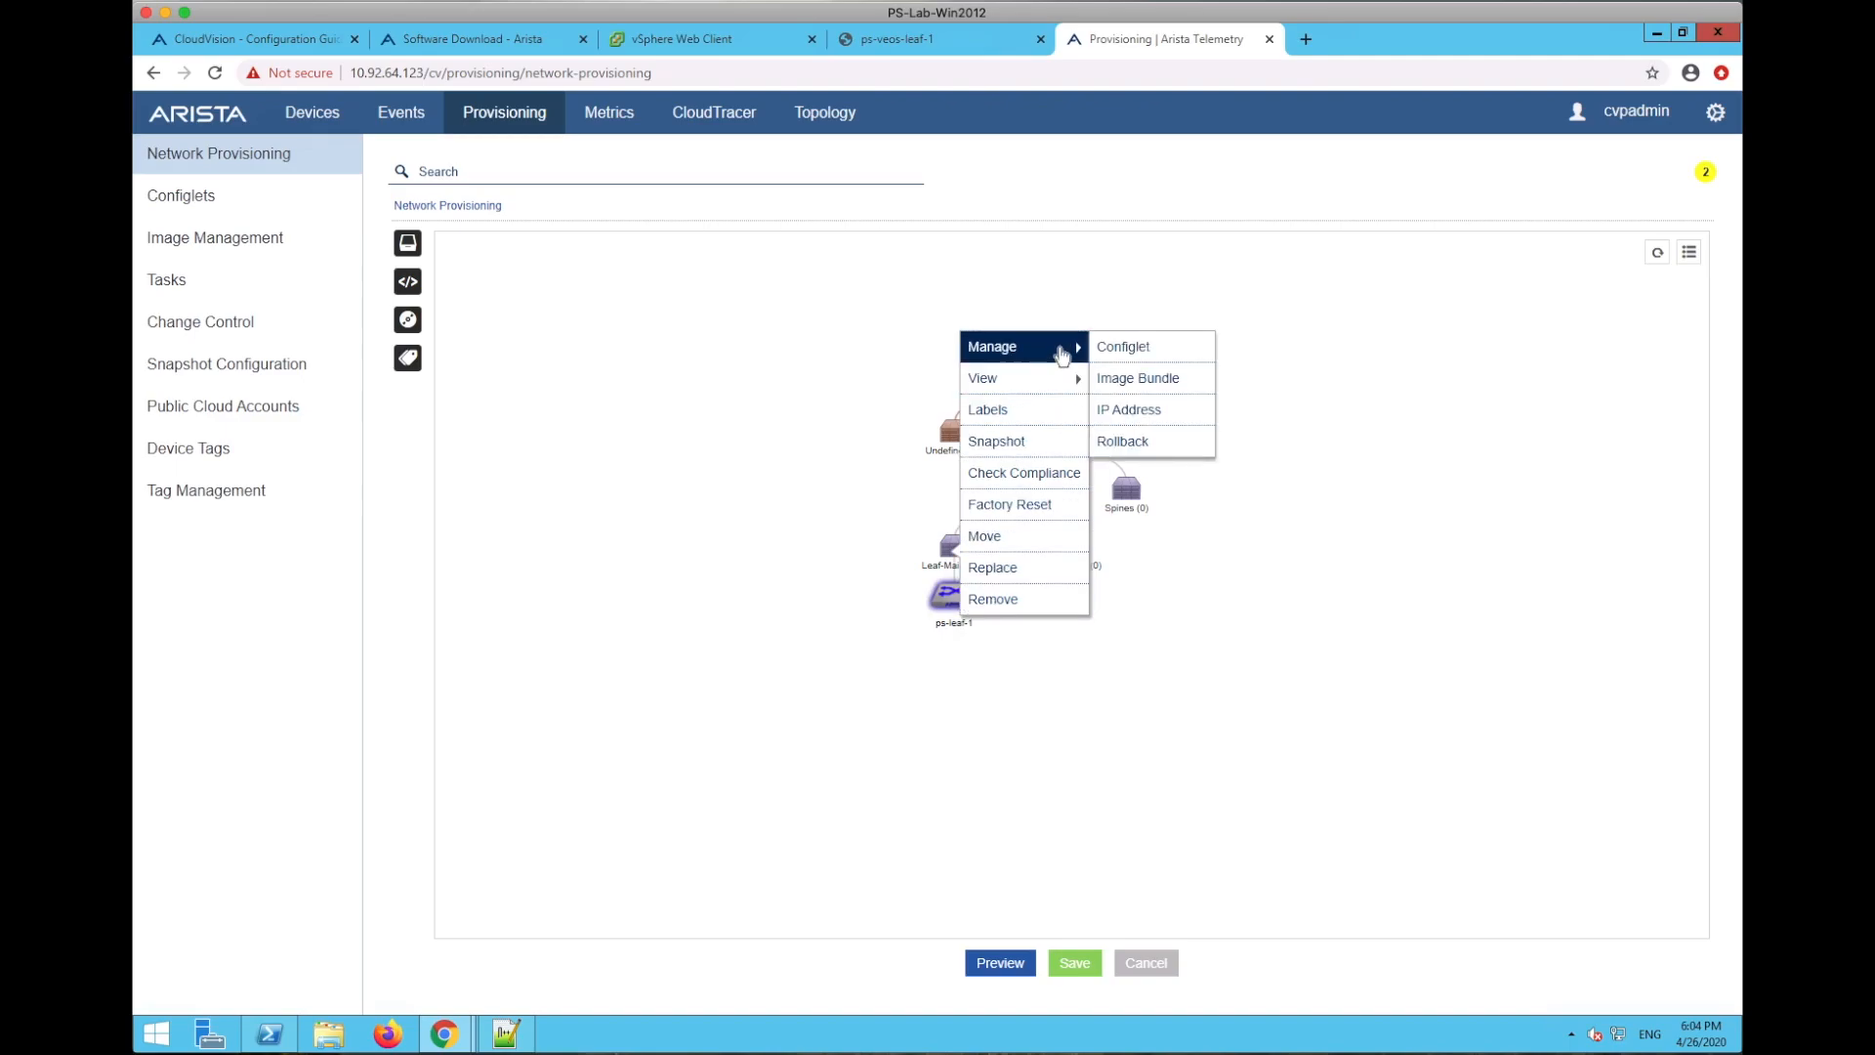
pyautogui.click(1145, 350)
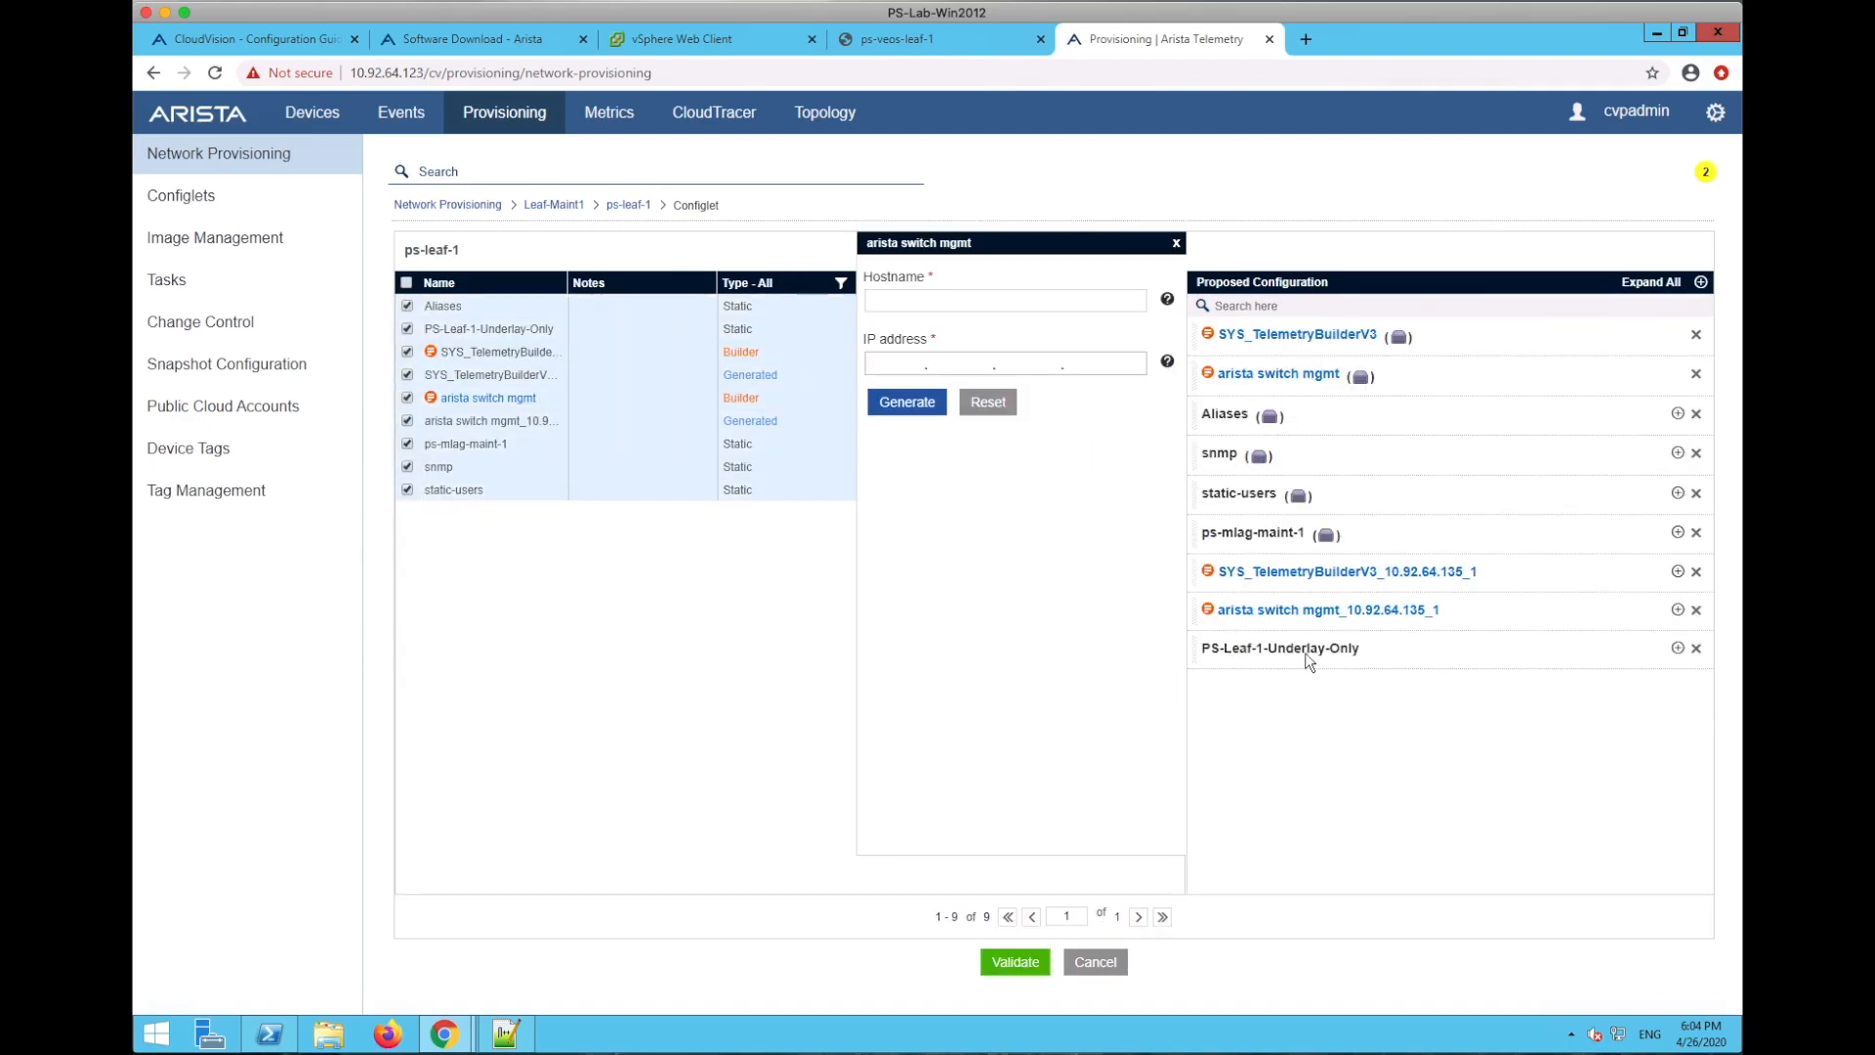
pyautogui.click(1015, 962)
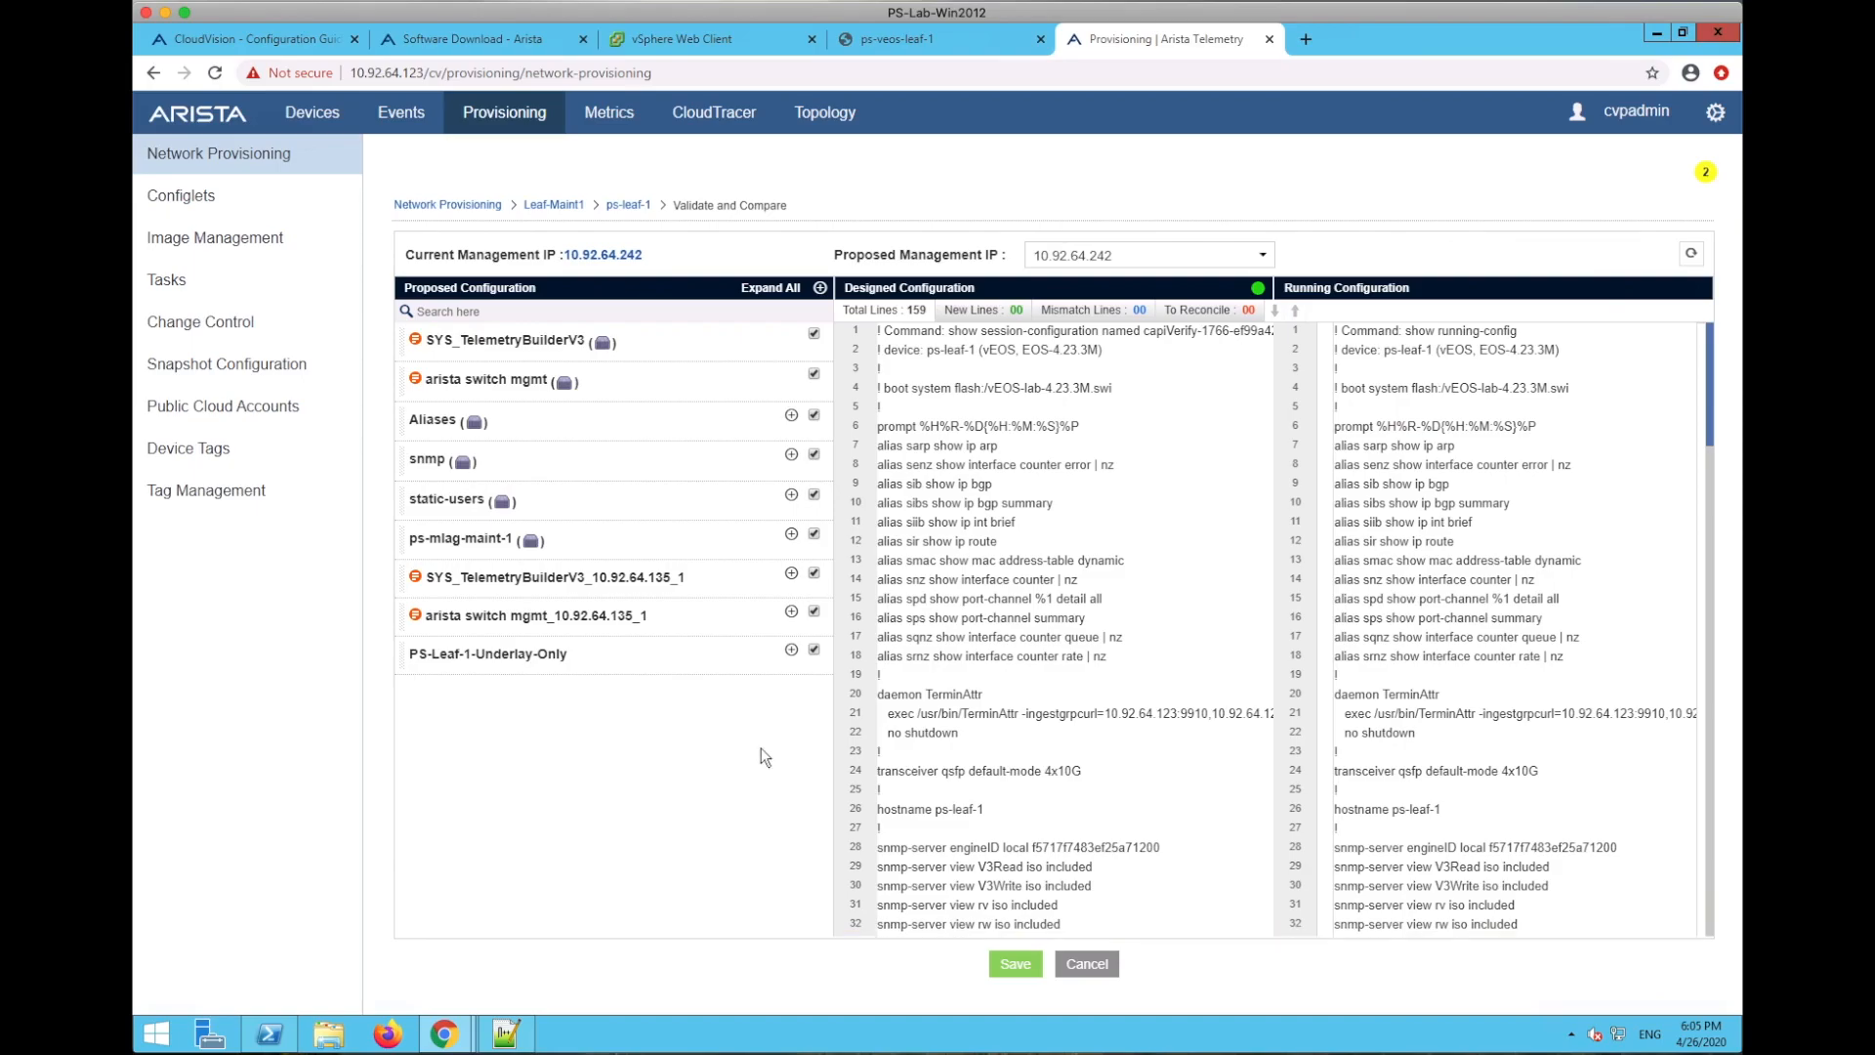
pyautogui.click(1089, 962)
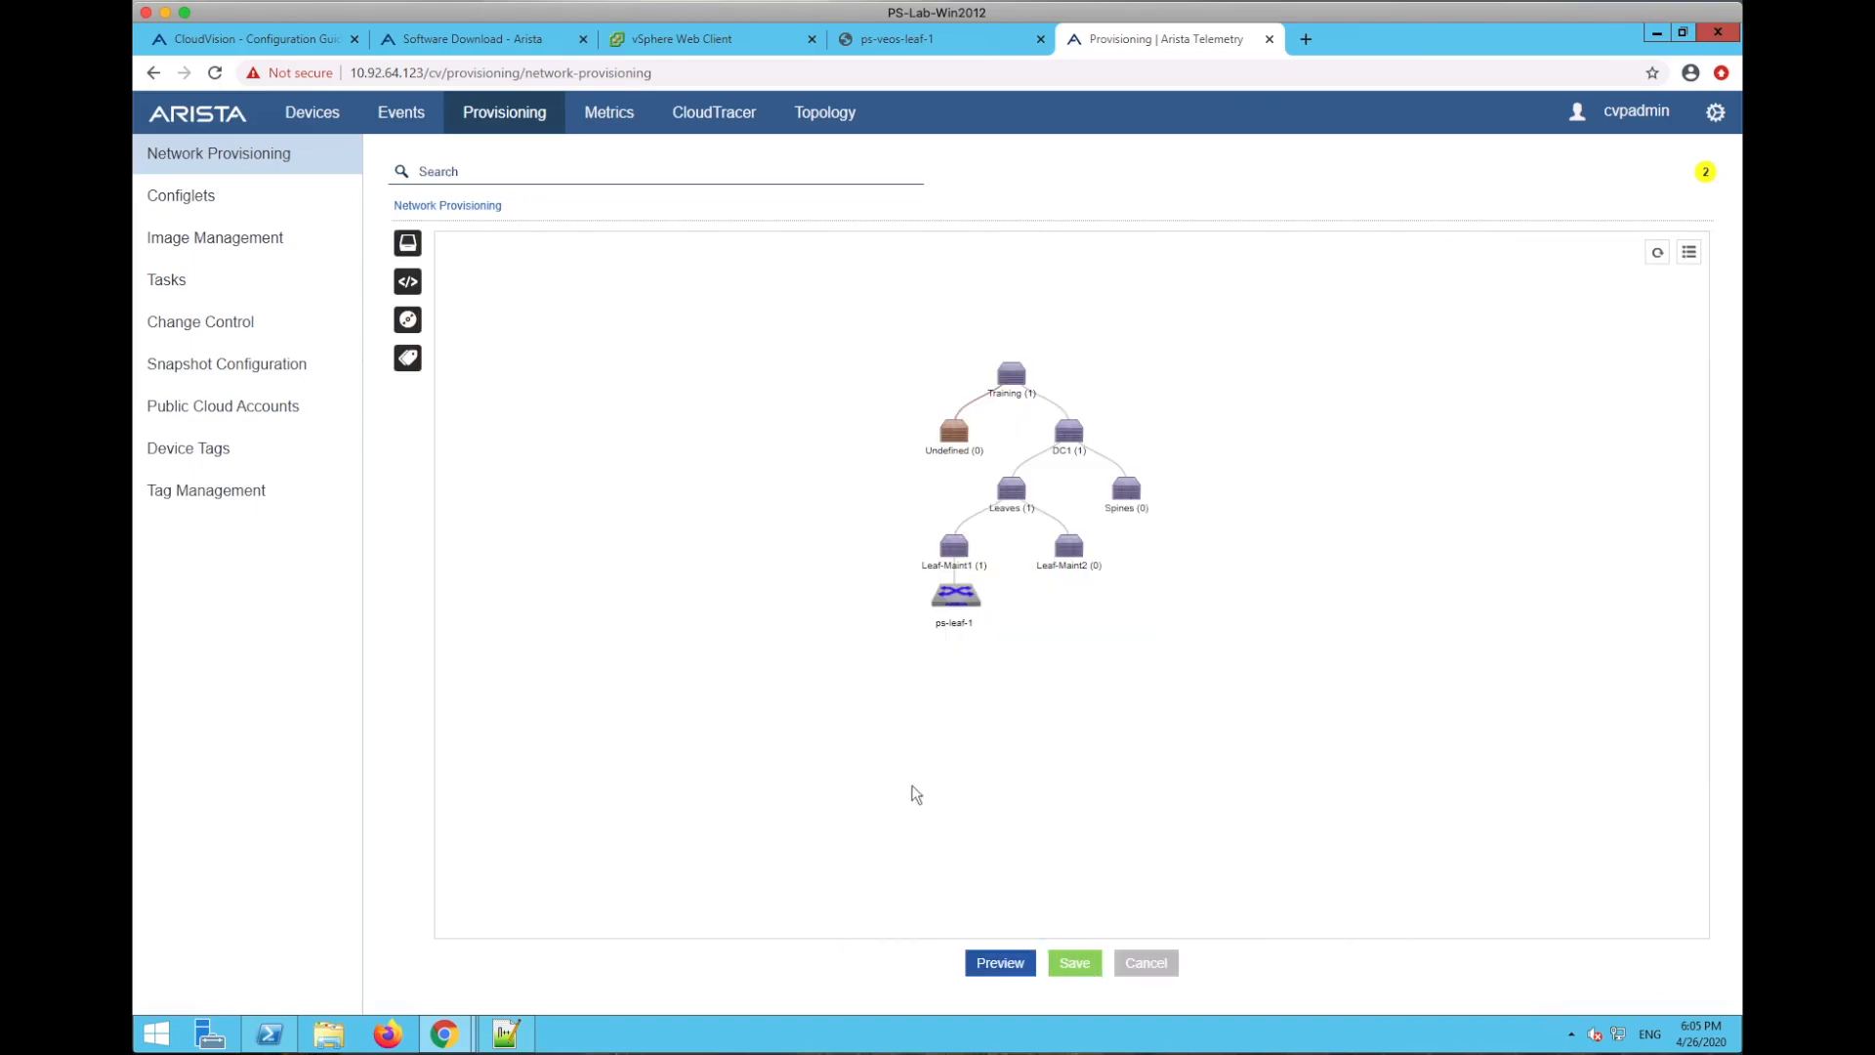
pyautogui.moveTo(1093, 678); pyautogui.dragTo(1087, 704)
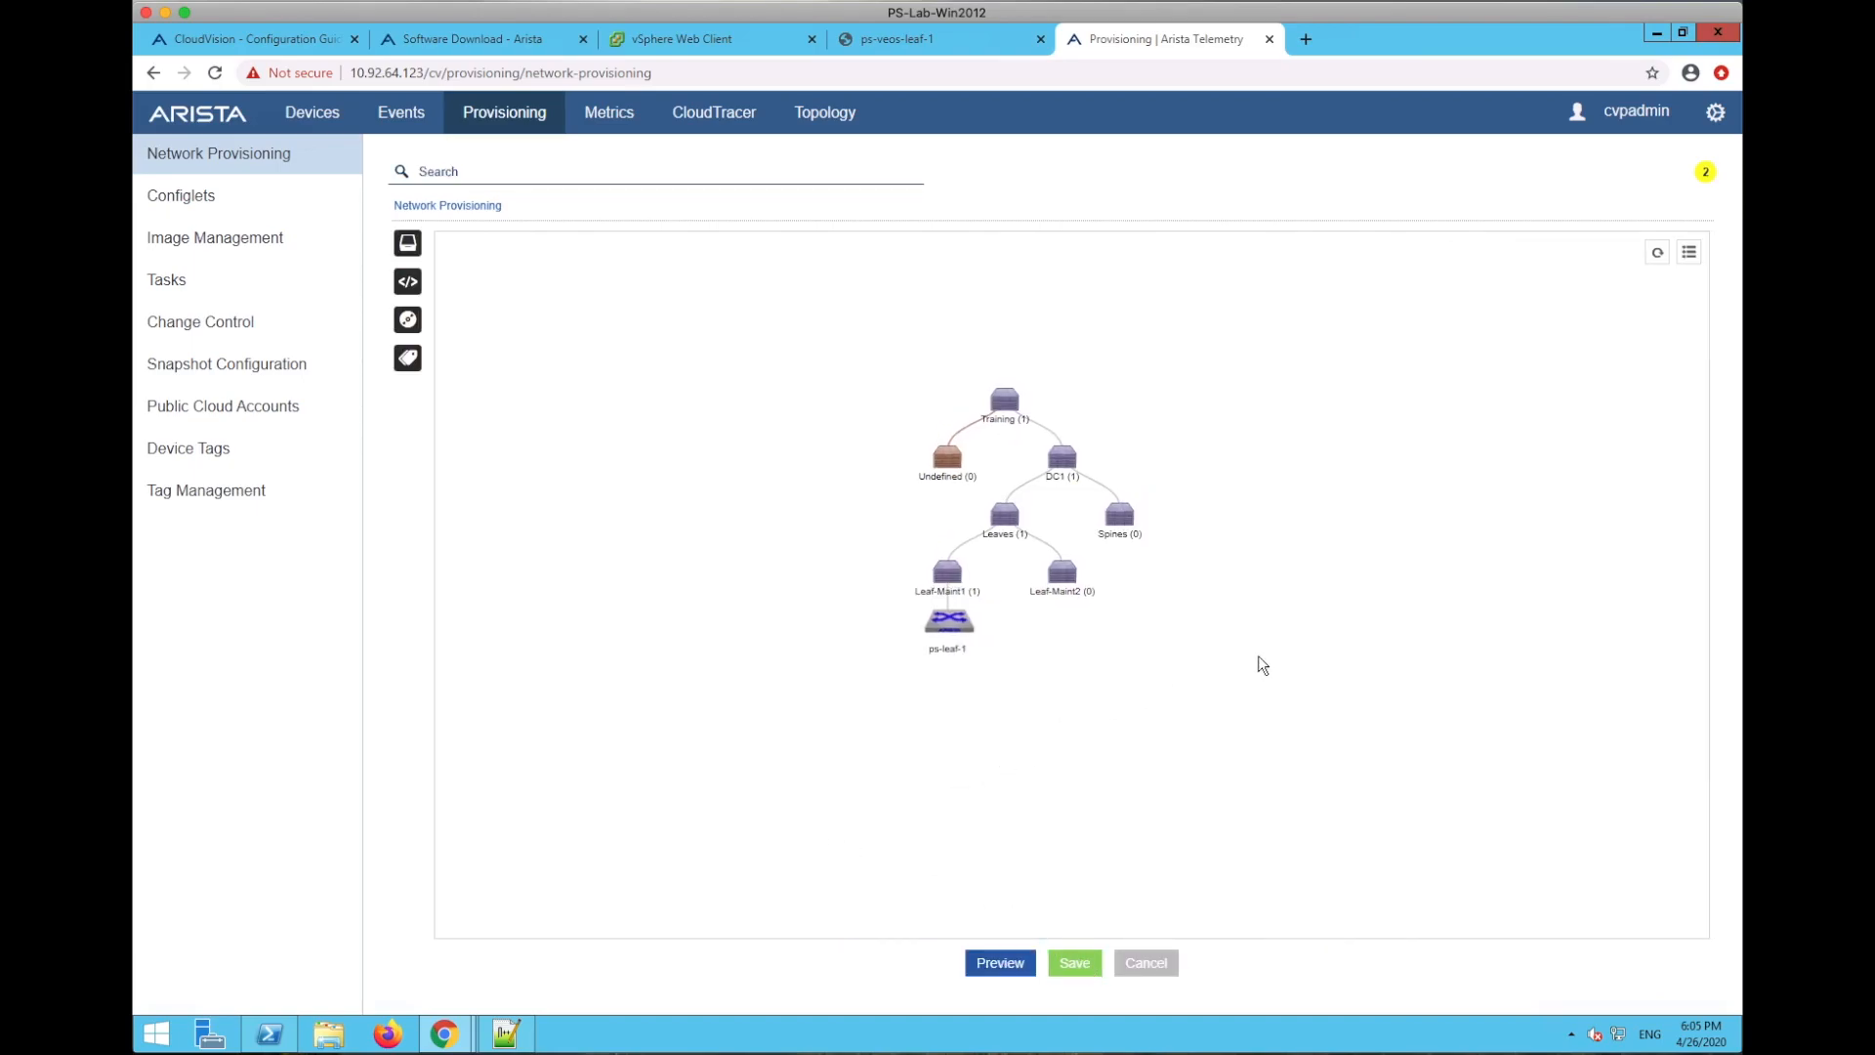